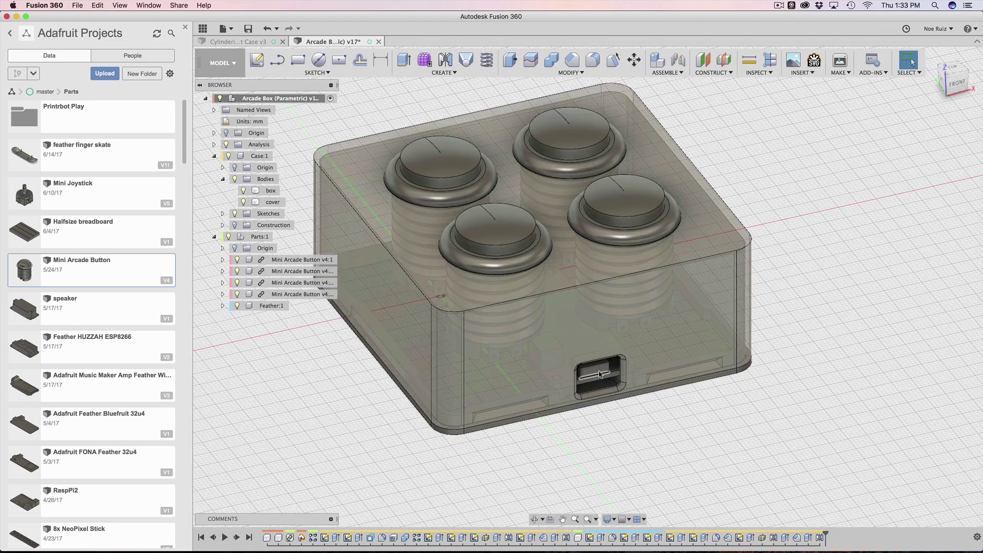
- Examine the parametric arcade box and its grid of mini arcade buttons from several angles and distances
scroll(599, 375, down, 5)
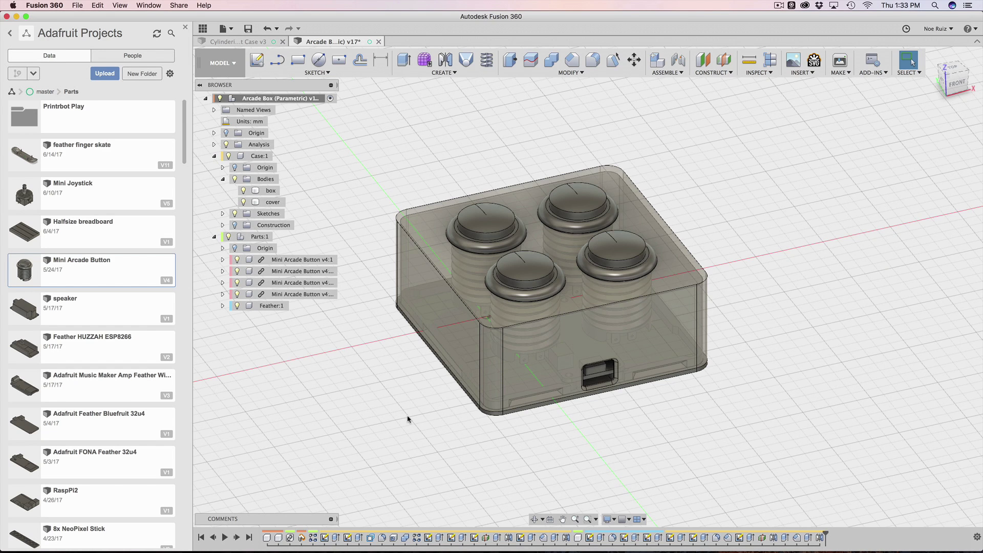
mouse_move(451, 421)
mouse_down()
mouse_move(450, 378)
mouse_move(461, 417)
mouse_up()
middle_drag(461, 417, 472, 416)
scroll(457, 375, up, 3)
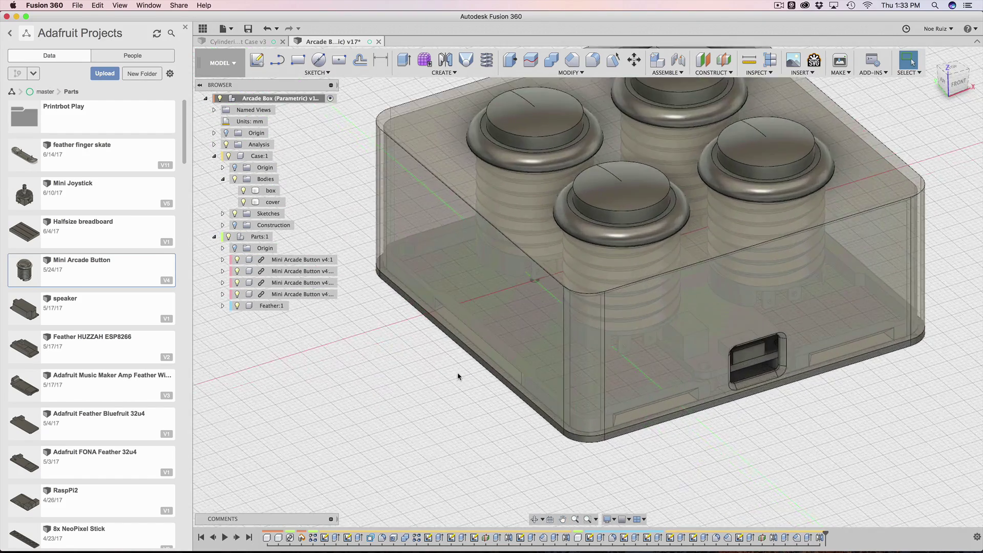
scroll(456, 372, down, 3)
middle_drag(444, 386, 416, 411)
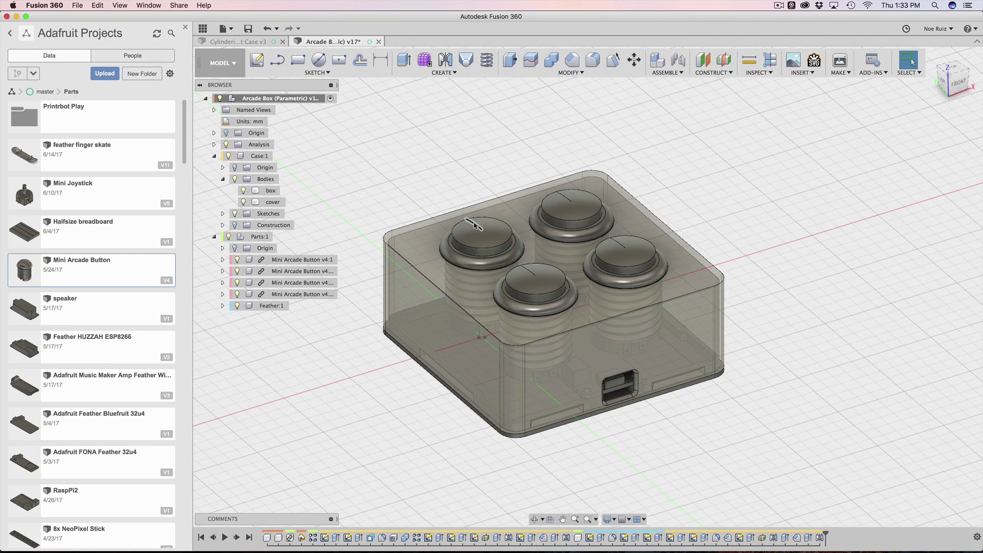
middle_drag(486, 141, 480, 154)
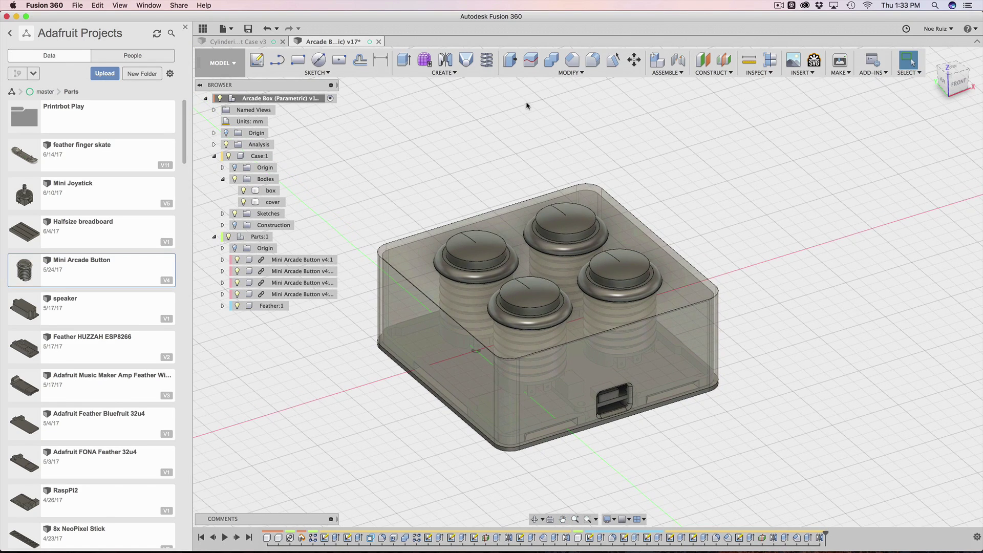
click(562, 72)
click(482, 204)
scroll(482, 205, up, 3)
scroll(482, 205, down, 2)
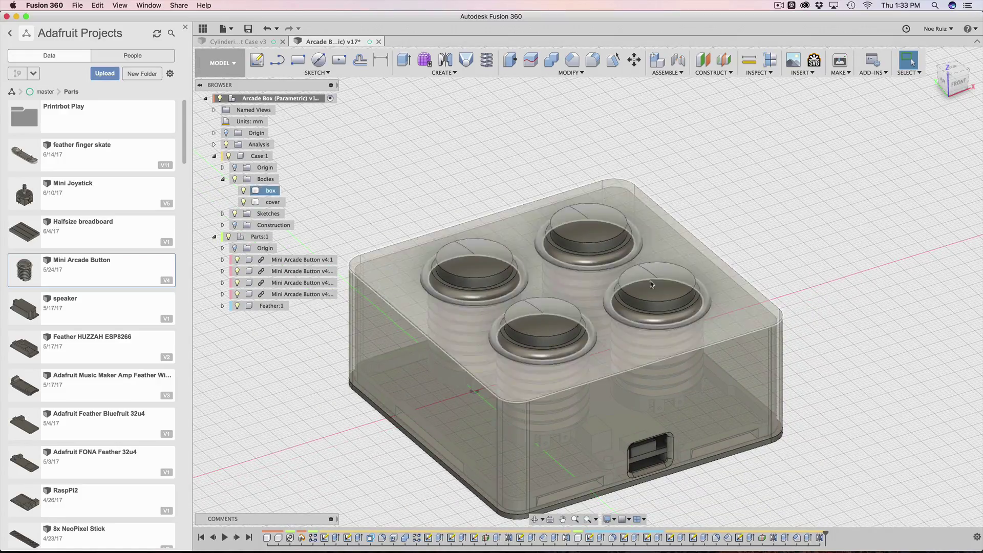
- Inspect the front wall of the case around the USB port opening, then return to an overall view
shift+middle_drag(338, 442, 613, 431)
scroll(604, 334, up, 5)
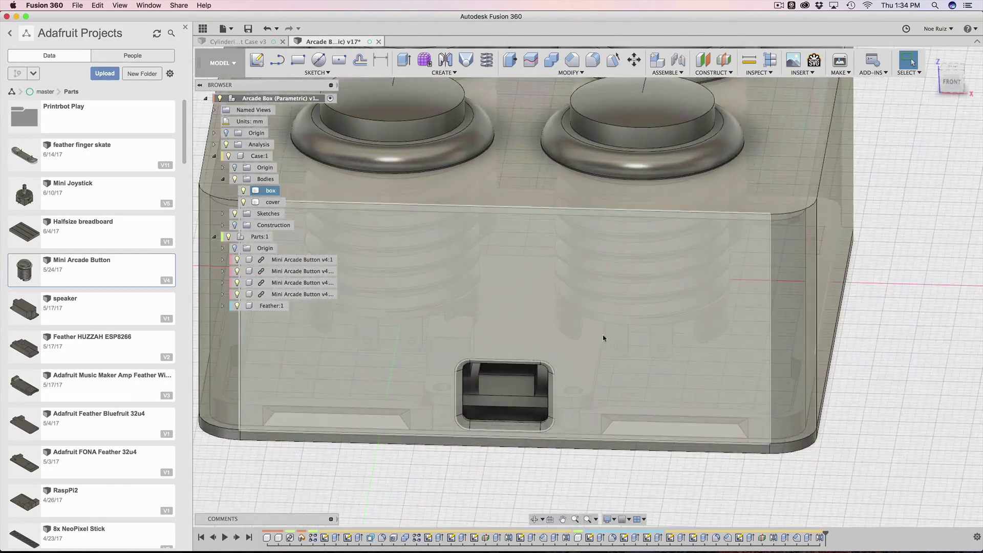
scroll(533, 365, down, 5)
scroll(530, 382, up, 3)
scroll(530, 376, down, 5)
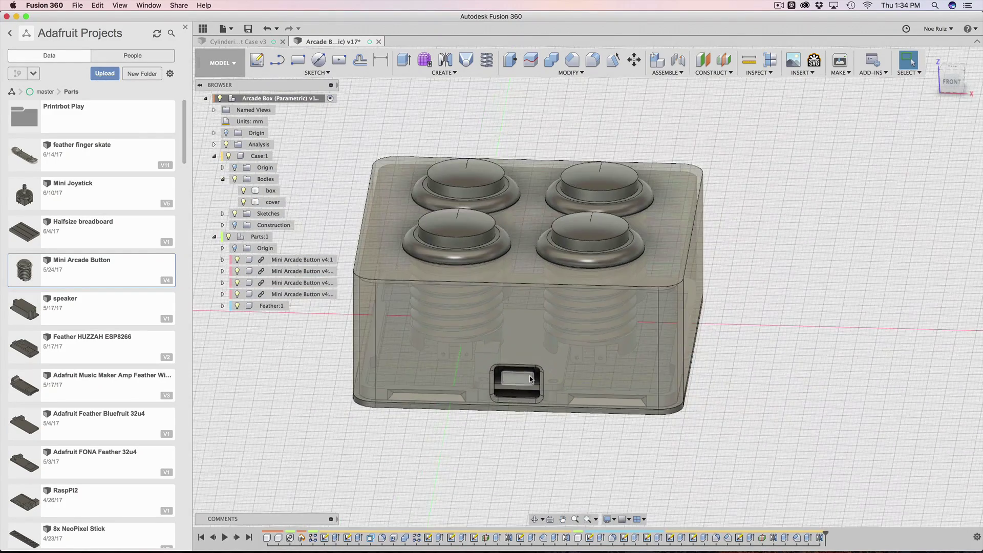
shift+middle_drag(448, 366, 474, 239)
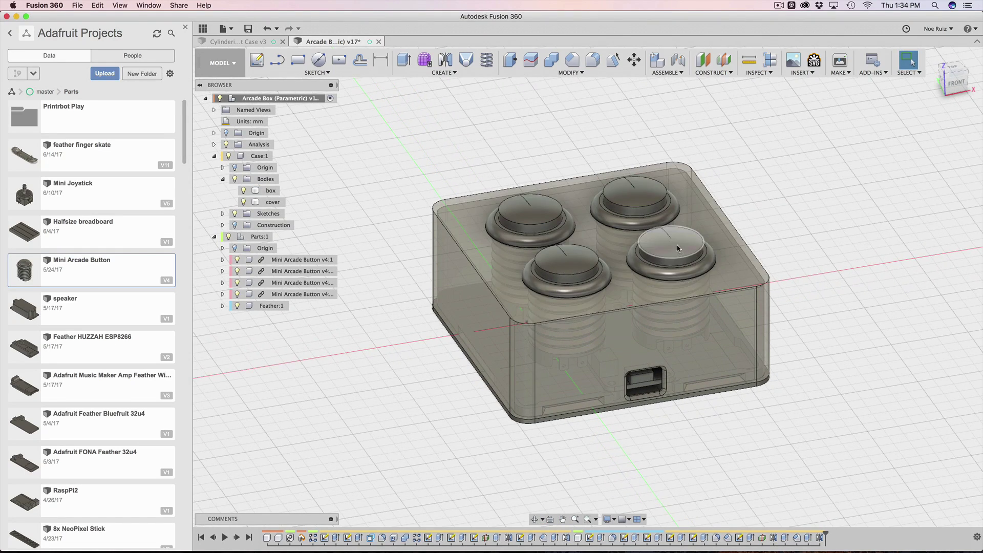
- Open the model's parameters and set the across user parameter to 3
scroll(562, 269, down, 3)
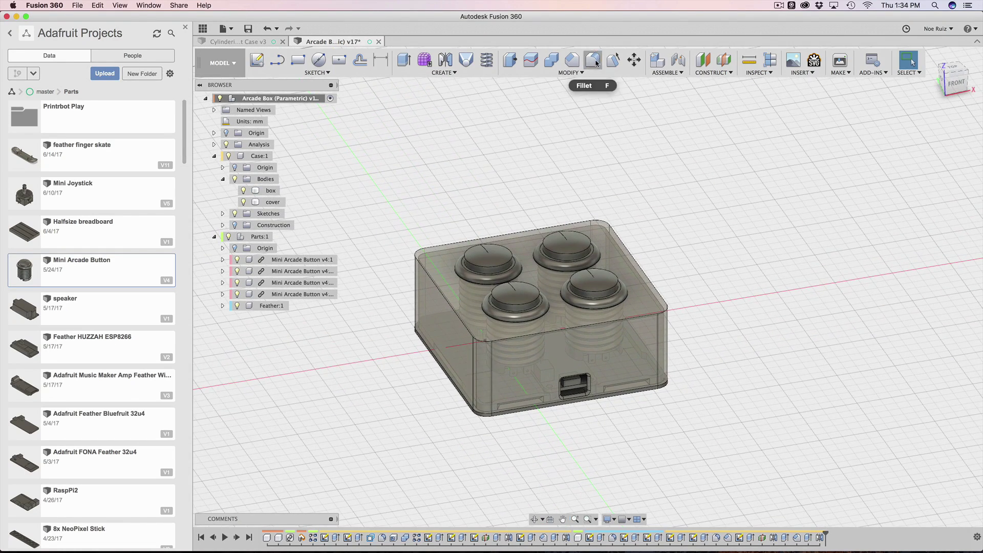
click(583, 74)
click(563, 246)
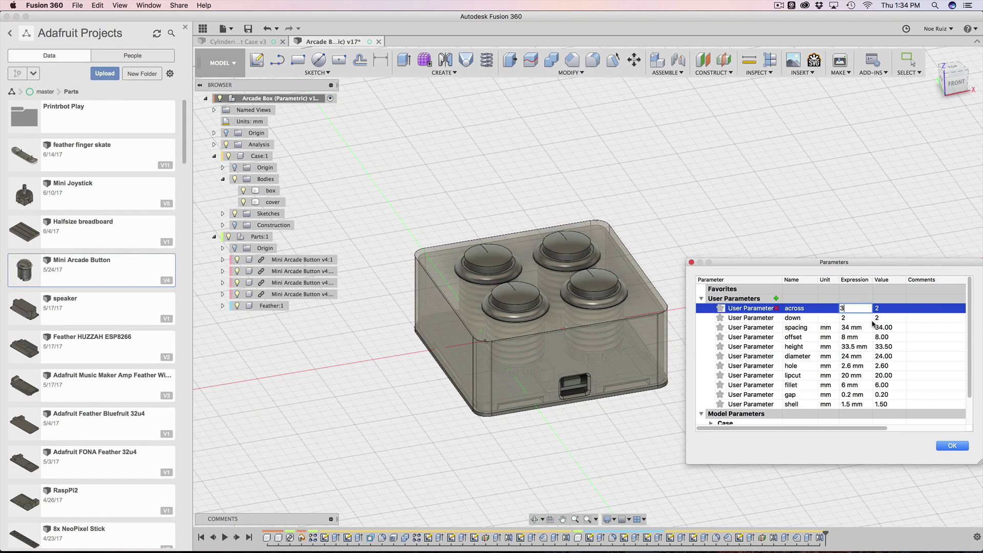
key(Return)
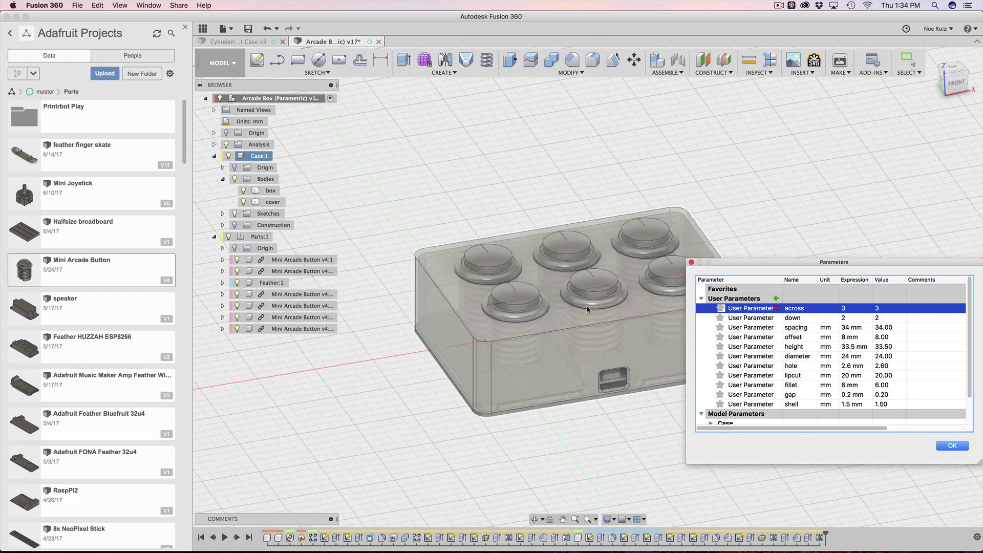
- Inspect the widened case, hiding and restoring the Parts component, and look closely at the Feather board behind the port opening
shift+middle_drag(571, 185, 487, 146)
scroll(488, 149, up, 3)
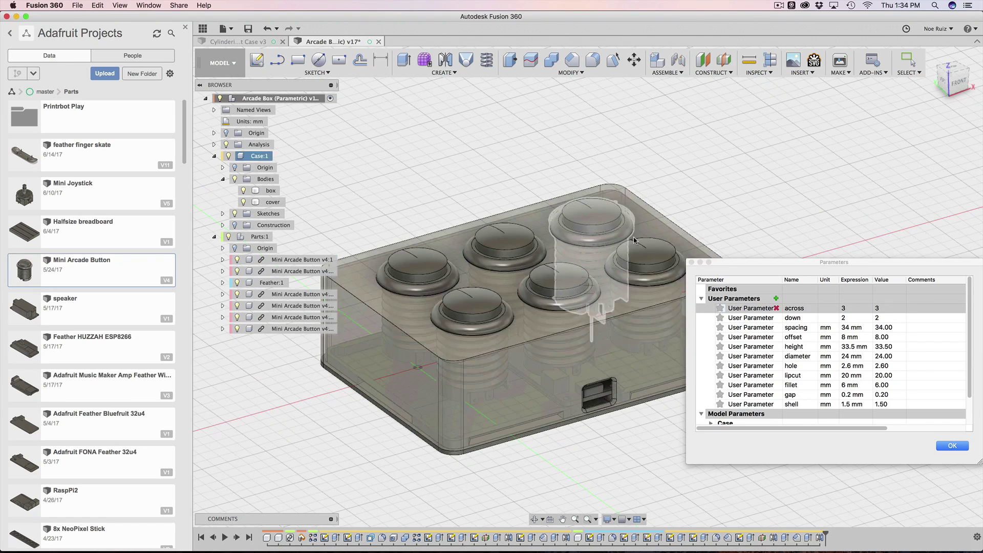
click(229, 236)
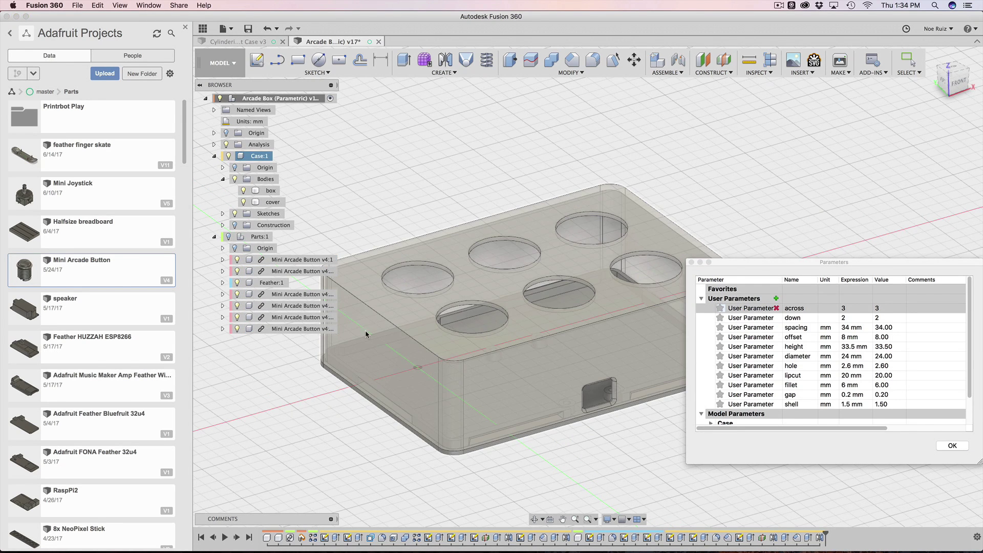
click(229, 236)
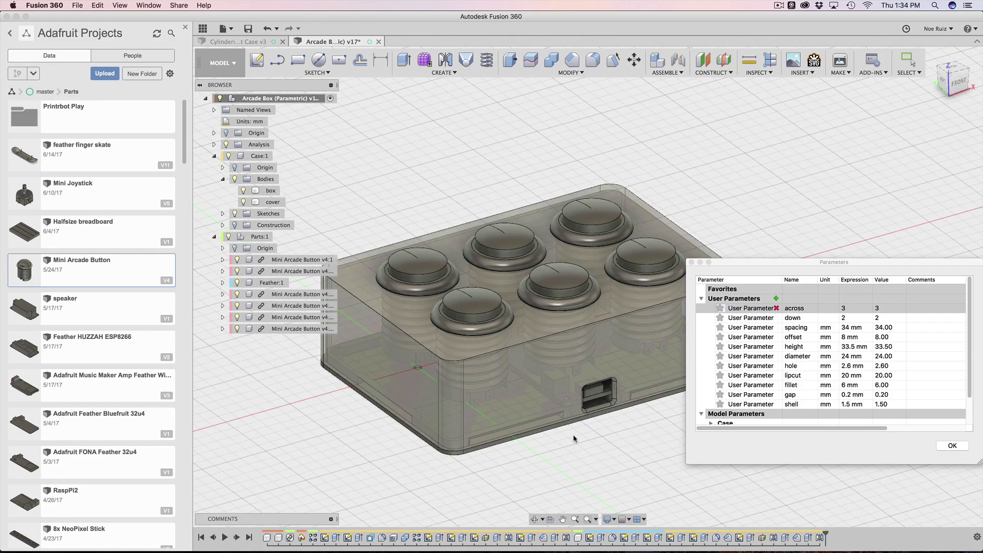
scroll(574, 439, up, 10)
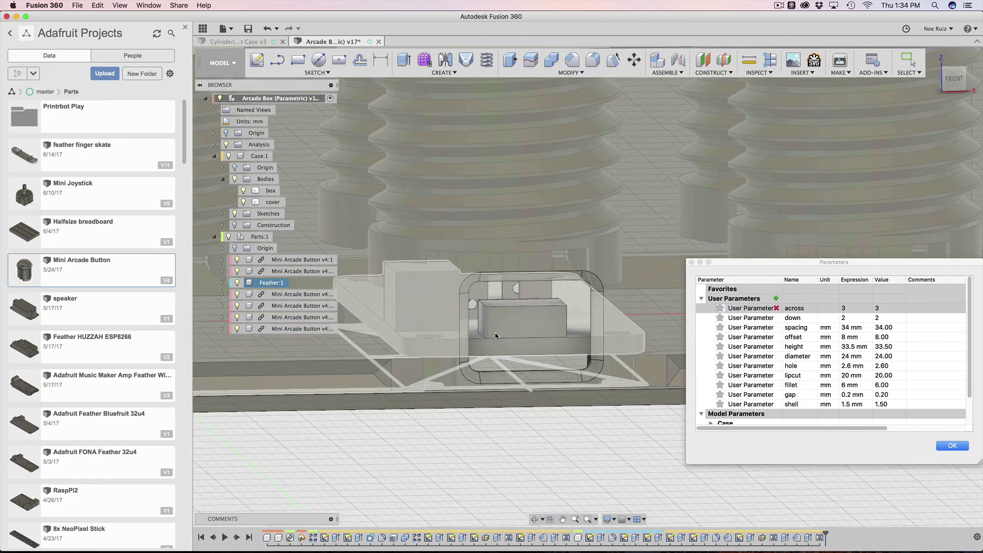
scroll(495, 336, down, 10)
shift+middle_drag(514, 400, 531, 413)
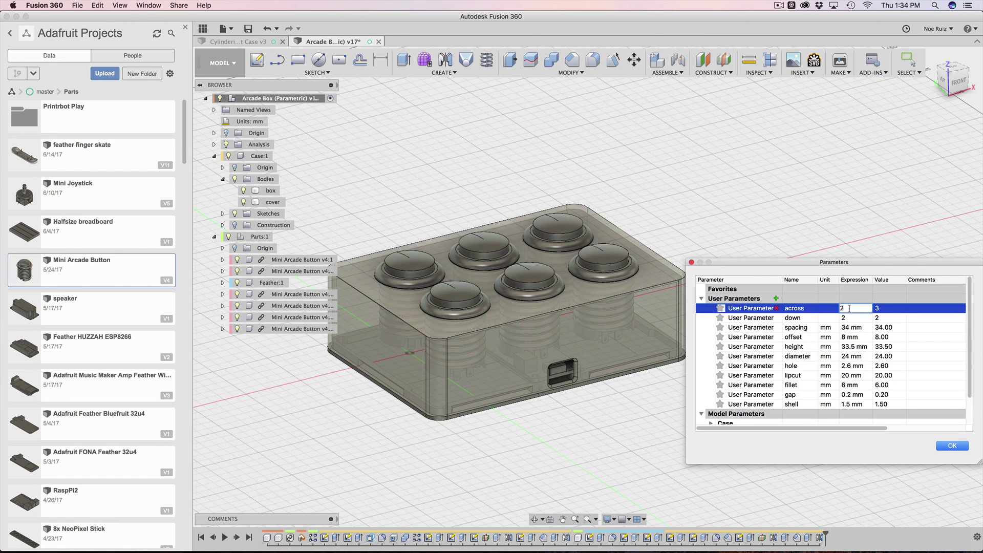
- Set the across user parameter to 2 and look over the resized case
key(Return)
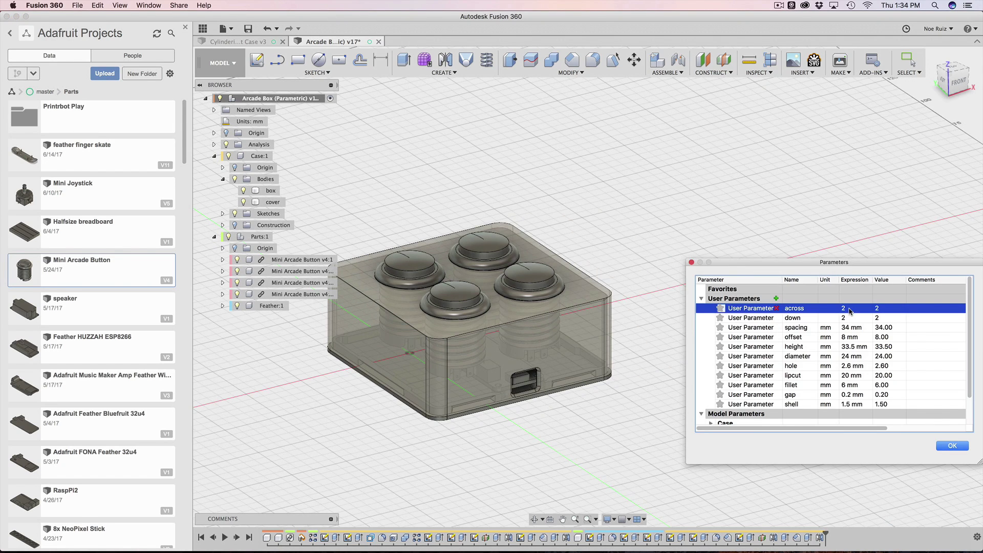
scroll(510, 399, up, 10)
scroll(568, 419, down, 8)
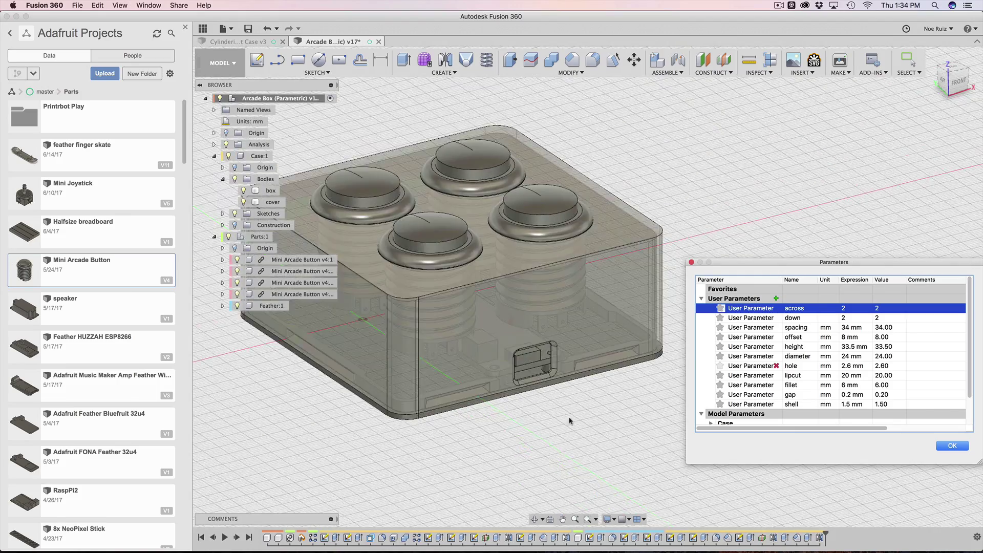
- Set the across user parameter to 1 and examine the narrow case from the front and left side
shift+middle_drag(591, 438, 598, 398)
scroll(598, 444, down, 5)
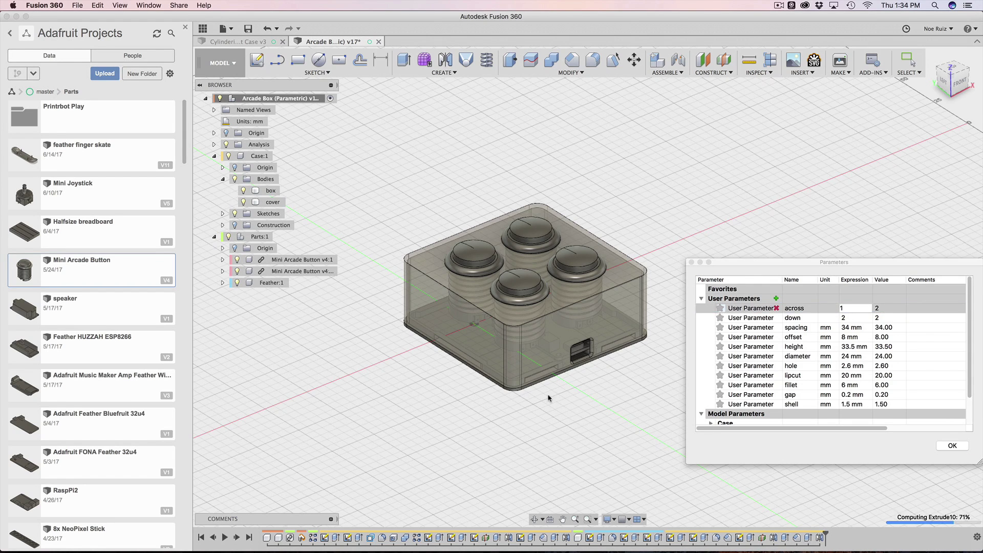
shift+middle_drag(586, 416, 547, 388)
scroll(461, 394, up, 4)
scroll(413, 377, down, 1)
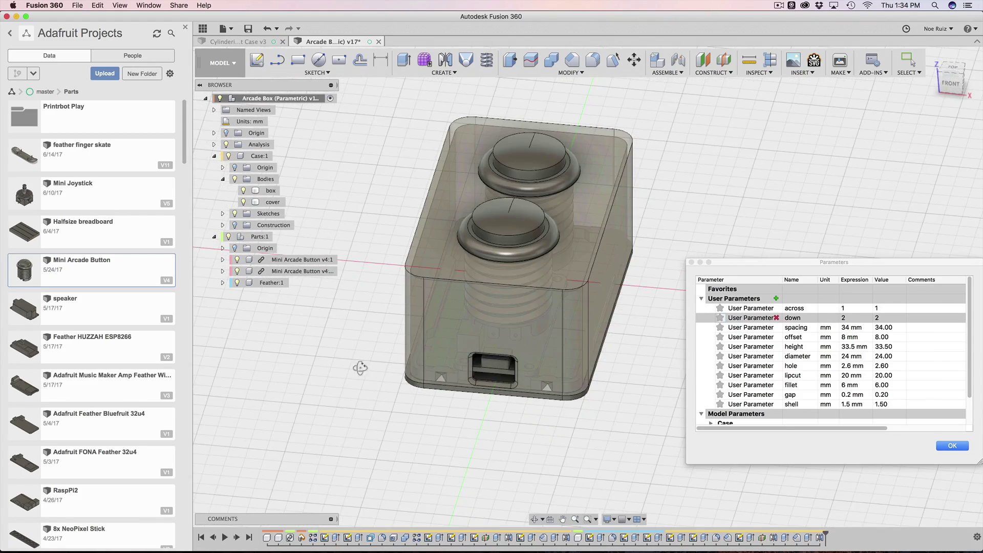
shift+middle_drag(360, 368, 477, 362)
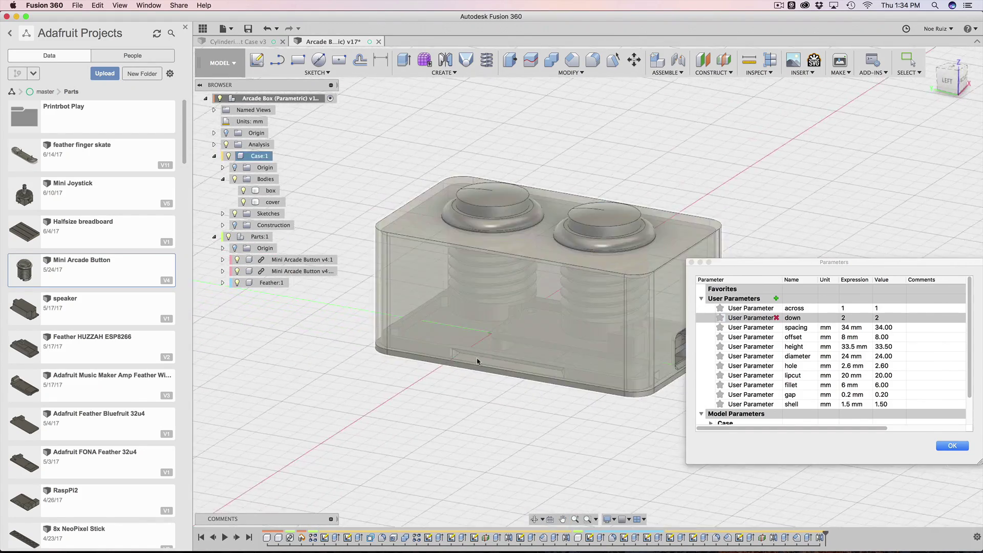
scroll(478, 361, up, 5)
scroll(357, 381, down, 3)
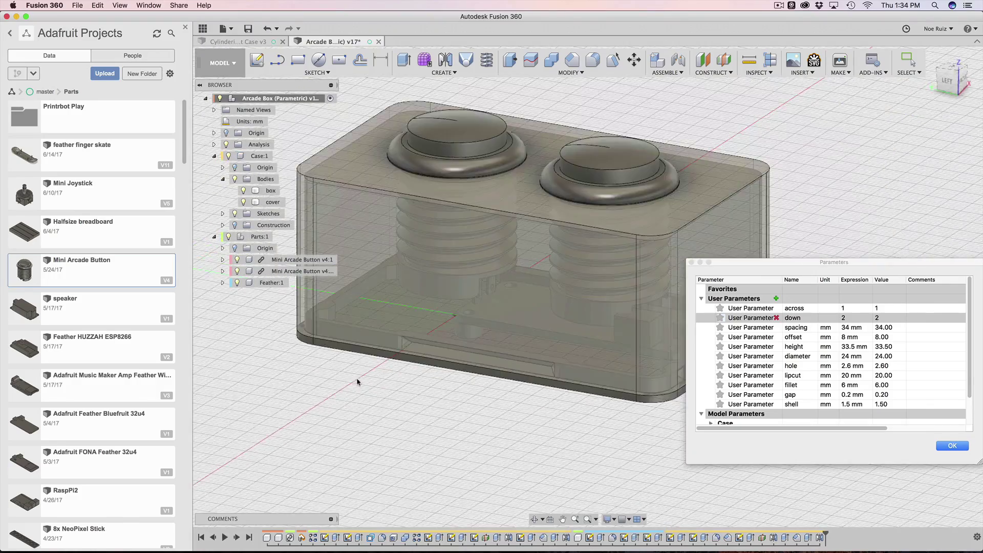
shift+middle_drag(358, 381, 498, 449)
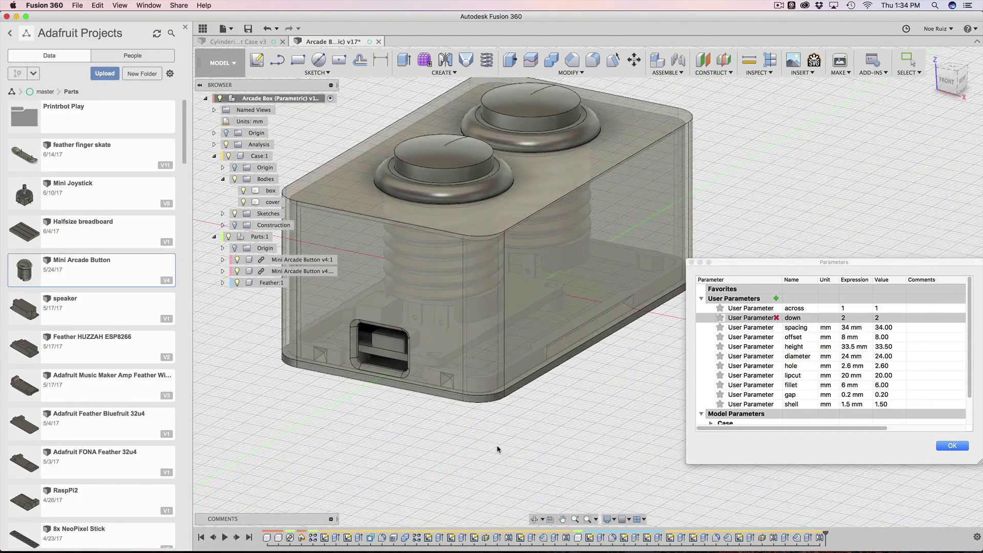
- Restore the across user parameter to 2, leave down at 2, and accept the parameter changes
scroll(497, 450, down, 5)
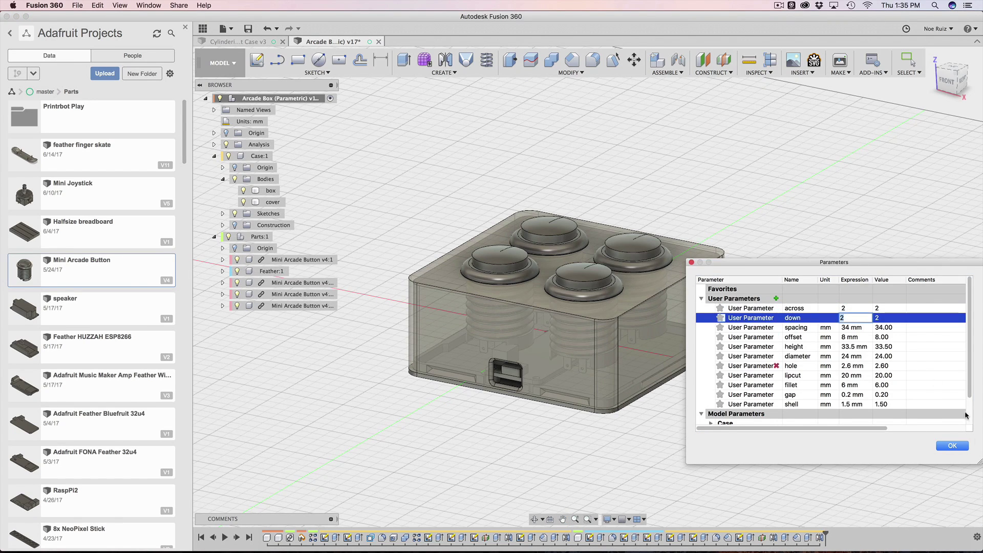
click(953, 446)
shift+middle_drag(607, 171, 633, 166)
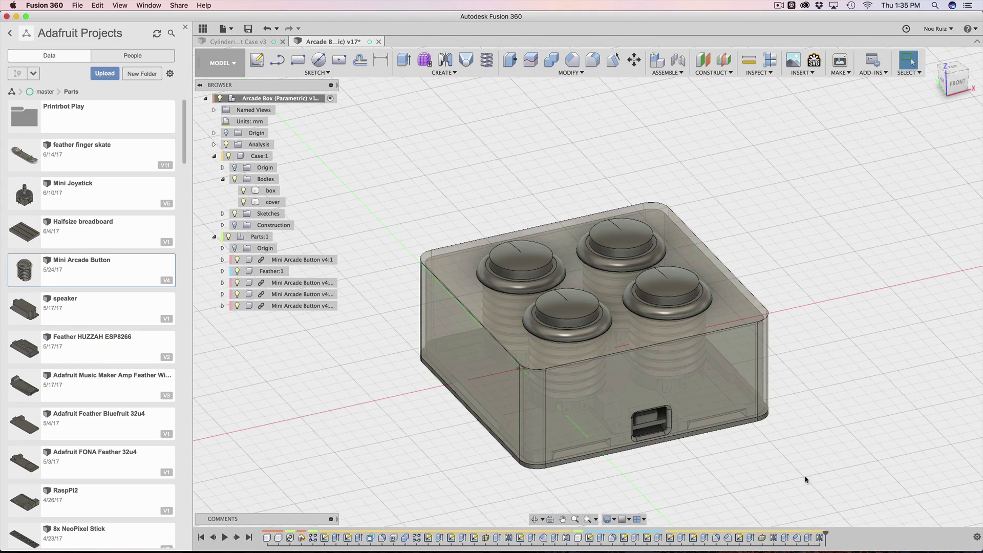
- Hide the box body of the case to expose the cover, buttons and Feather board
shift+middle_drag(806, 479, 813, 407)
scroll(579, 367, up, 2)
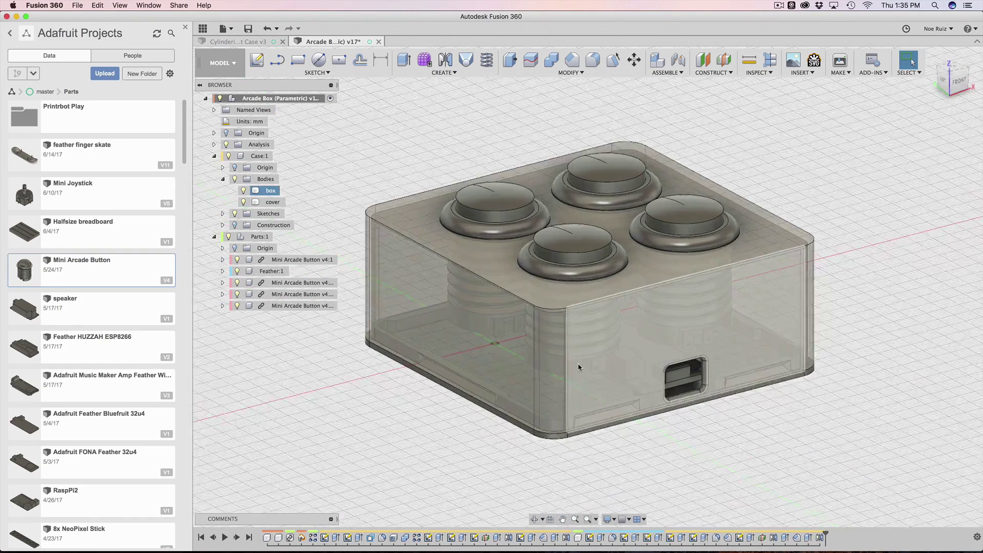
scroll(509, 336, up, 3)
click(502, 329)
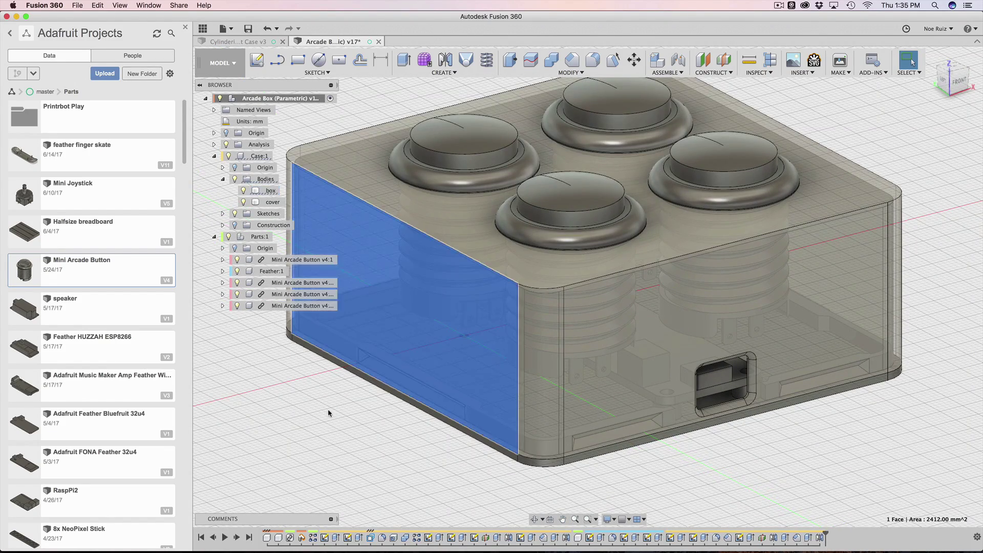
click(327, 410)
click(243, 192)
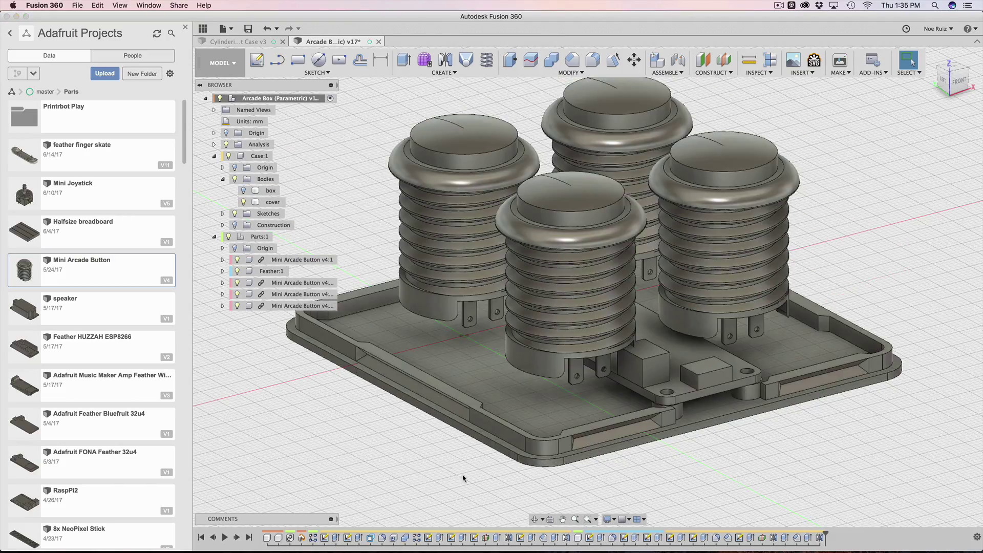
- Examine the cover and its raised lip beneath the buttons and Feather board from several sides
shift+middle_drag(463, 478, 781, 455)
middle_drag(781, 455, 746, 426)
scroll(720, 367, up, 3)
shift+middle_drag(722, 366, 861, 401)
scroll(773, 286, up, 5)
scroll(901, 278, down, 10)
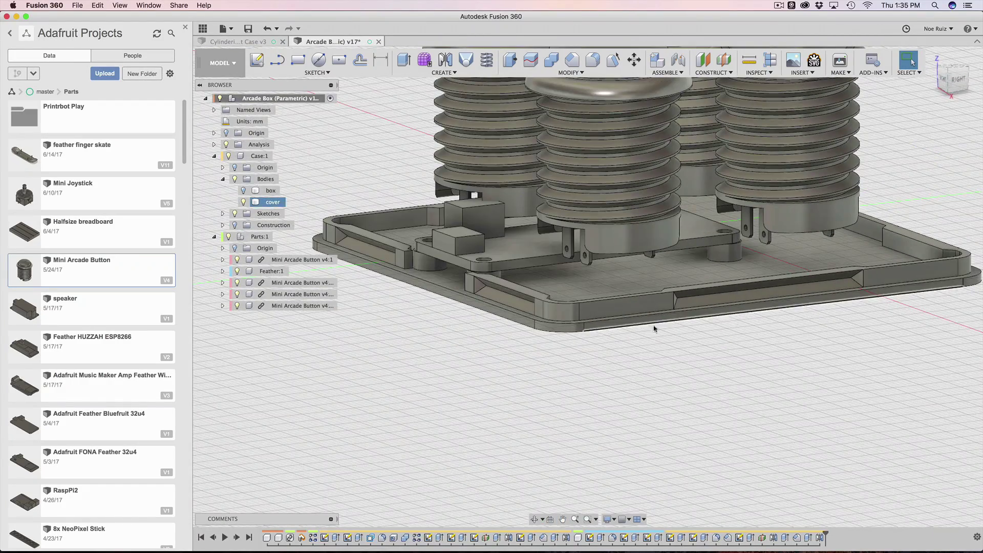
shift+middle_drag(420, 397, 513, 357)
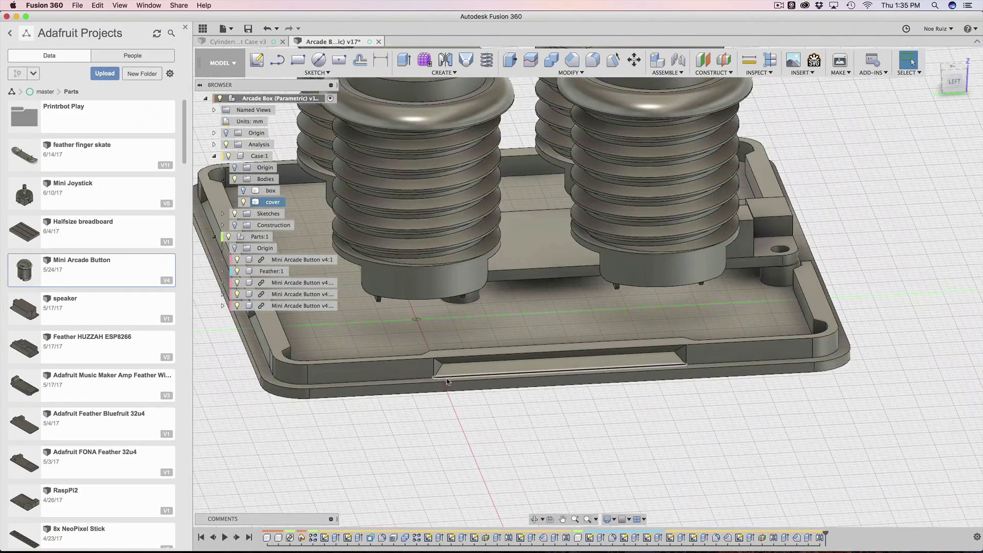
shift+middle_drag(453, 365, 666, 413)
- Inspect the angled recess in the cover's side lip up close, highlighting its sloped face
shift+middle_drag(870, 366, 746, 259)
scroll(739, 351, up, 5)
scroll(740, 352, down, 7)
scroll(776, 314, up, 5)
scroll(795, 297, down, 5)
click(756, 271)
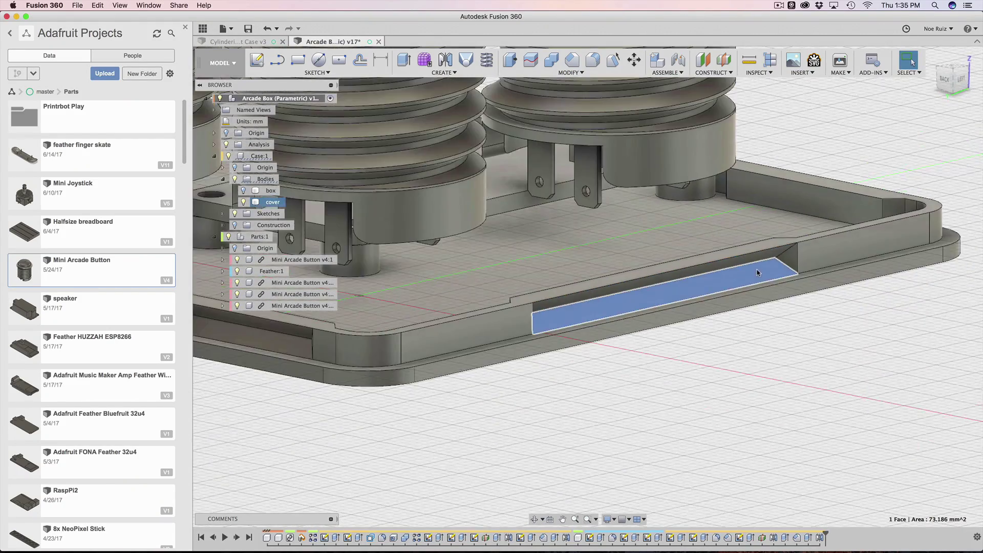
scroll(757, 273, down, 4)
click(826, 345)
shift+middle_drag(826, 345, 772, 337)
scroll(630, 342, down, 3)
- Examine the Feather board's standoffs and the gap in the cover's lip in front of its USB connector
shift+middle_drag(762, 374, 675, 372)
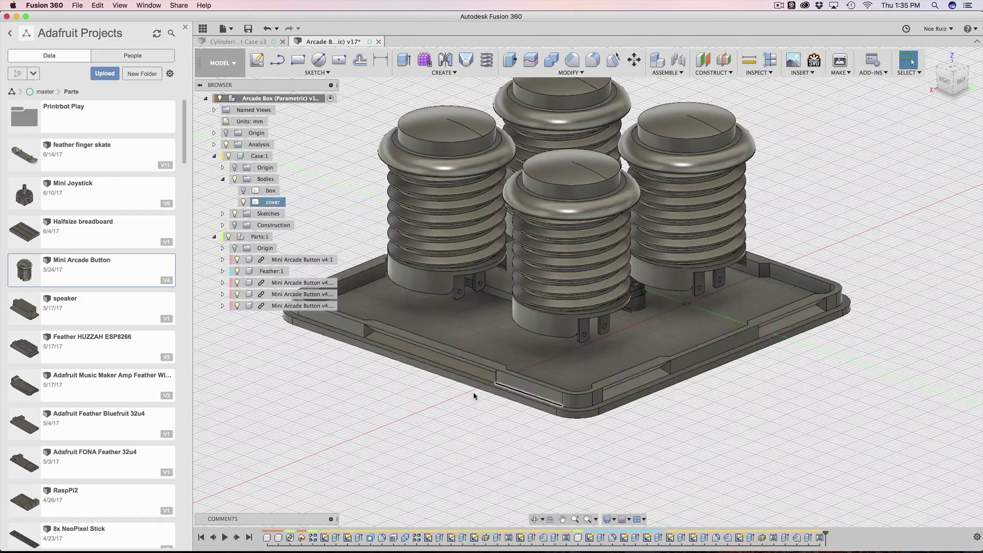
shift+middle_drag(474, 396, 597, 420)
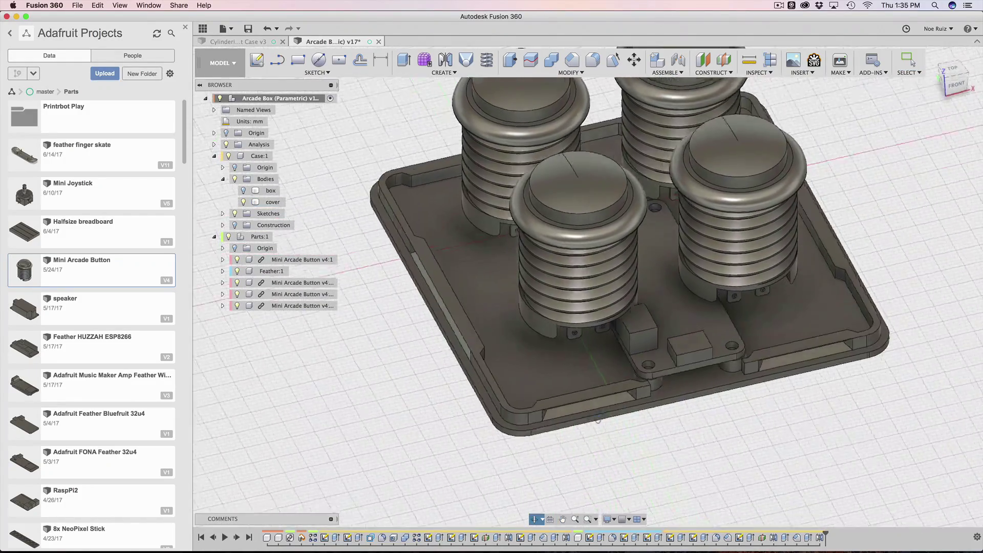
scroll(705, 364, up, 8)
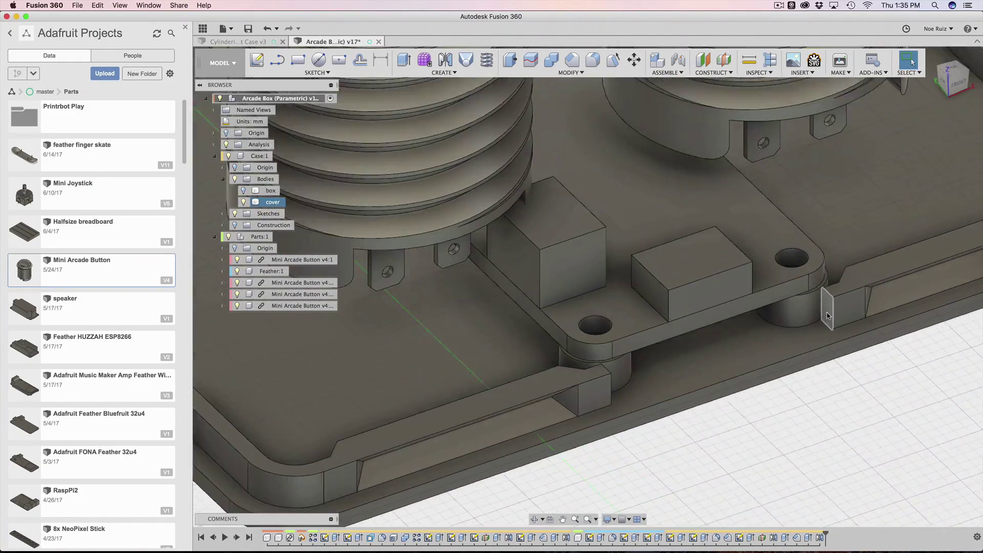
scroll(825, 310, up, 3)
scroll(688, 305, down, 2)
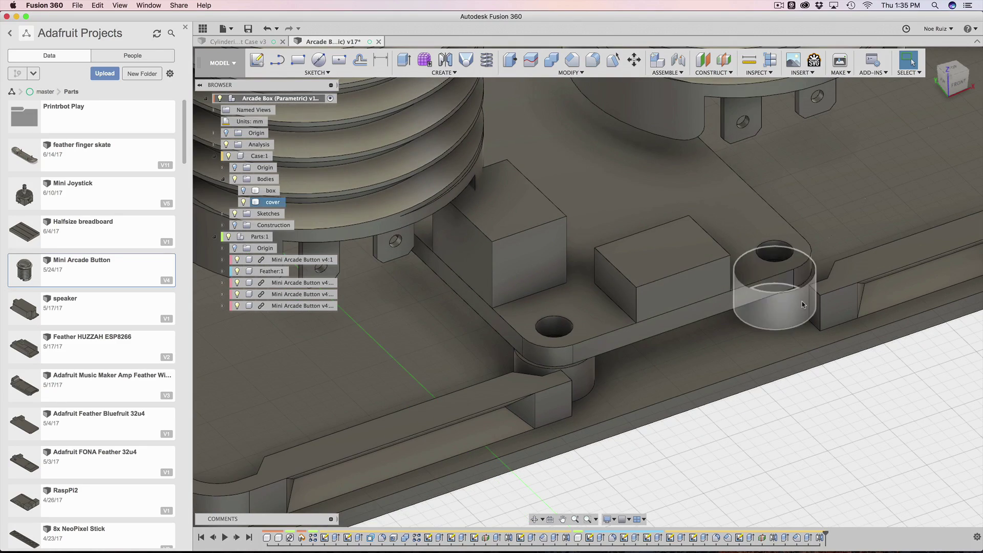
scroll(802, 305, down, 5)
scroll(563, 371, up, 2)
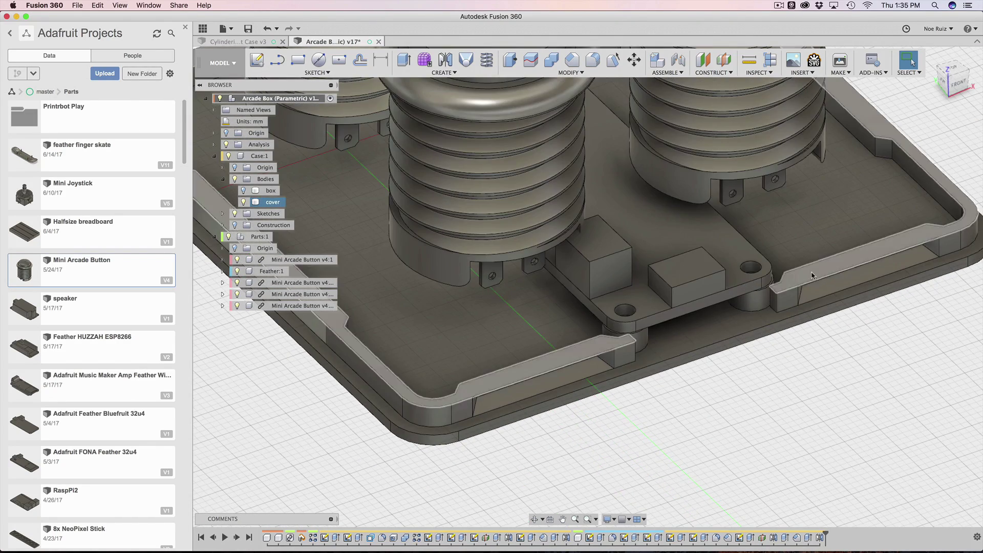
- Examine the cover's lip corner and the lip ends beside the Feather board's front standoffs from the side and above
shift+middle_drag(839, 388, 717, 376)
scroll(399, 323, up, 4)
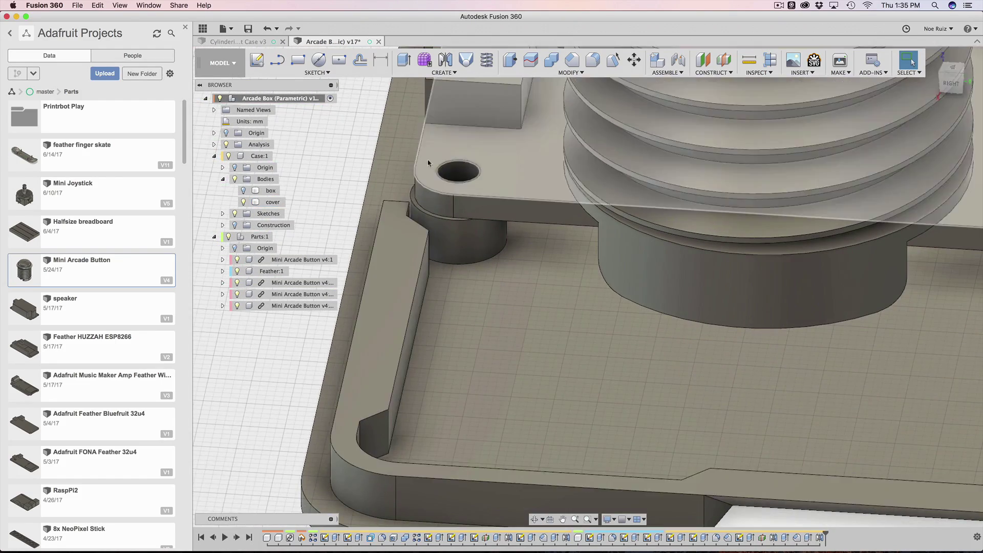
scroll(437, 167, down, 3)
middle_drag(354, 218, 433, 353)
scroll(411, 263, down, 2)
shift+middle_drag(411, 262, 451, 285)
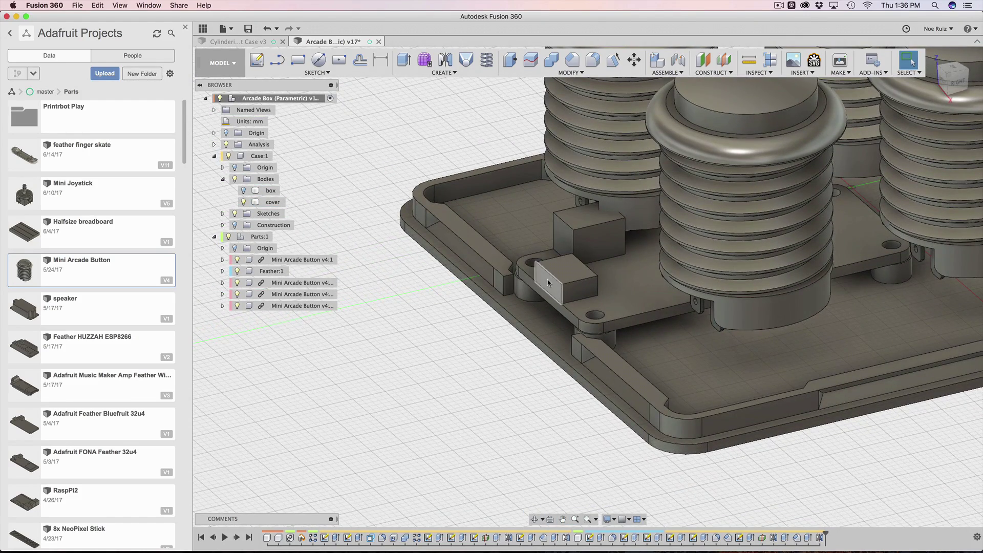
scroll(548, 283, up, 3)
scroll(510, 303, down, 2)
- Show the case's box body again and inspect the USB cutout in its wall in front of the Feather board
click(244, 191)
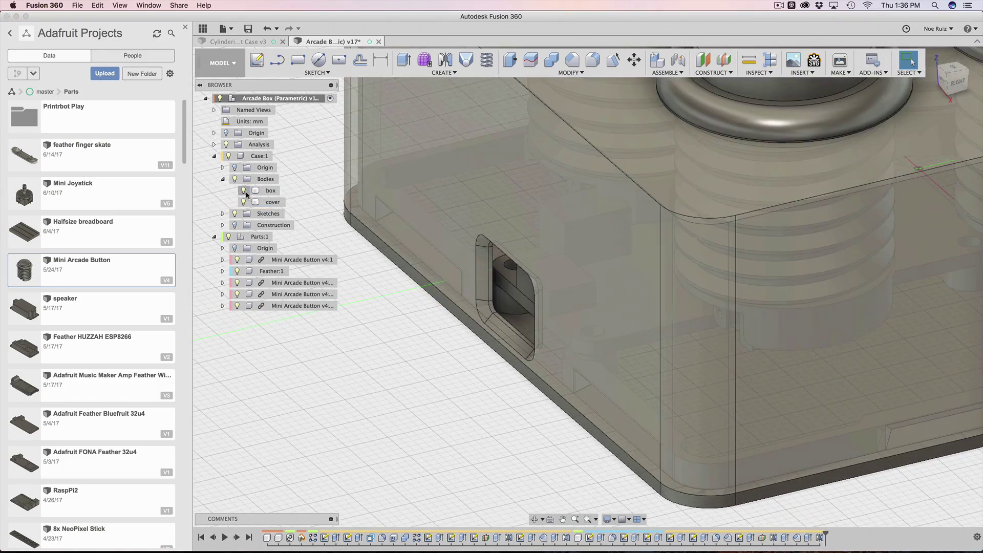
scroll(395, 309, down, 2)
shift+middle_drag(408, 382, 649, 364)
scroll(540, 340, down, 3)
scroll(648, 365, up, 4)
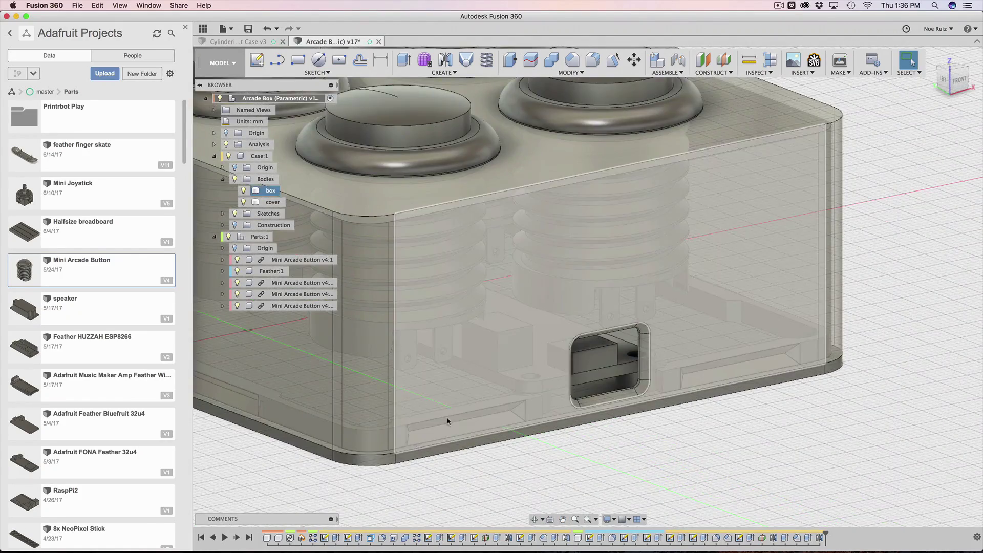
scroll(597, 379, down, 5)
middle_drag(657, 424, 699, 404)
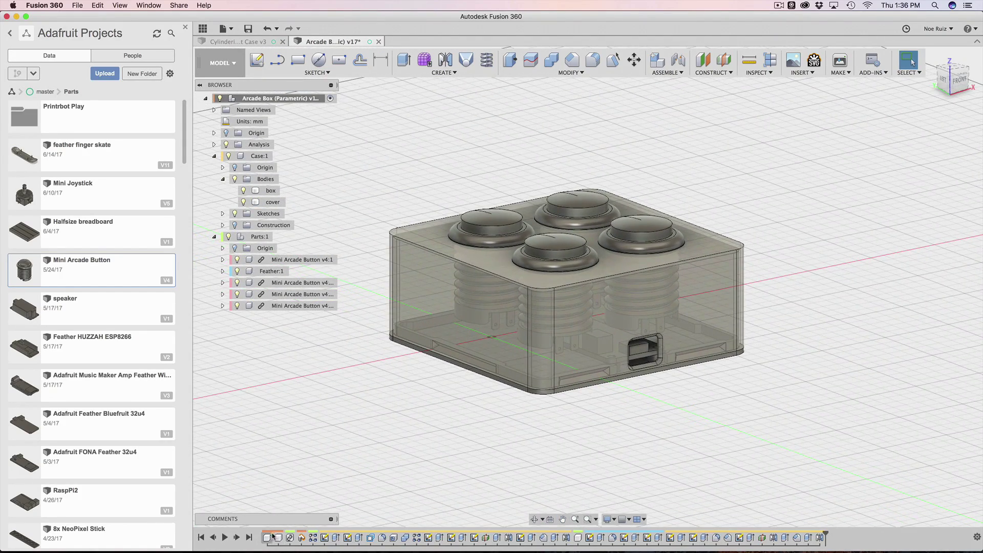
- Roll the design history back to the Case component, and step it forward past the insertion of the first Mini Arcade Button
click(267, 538)
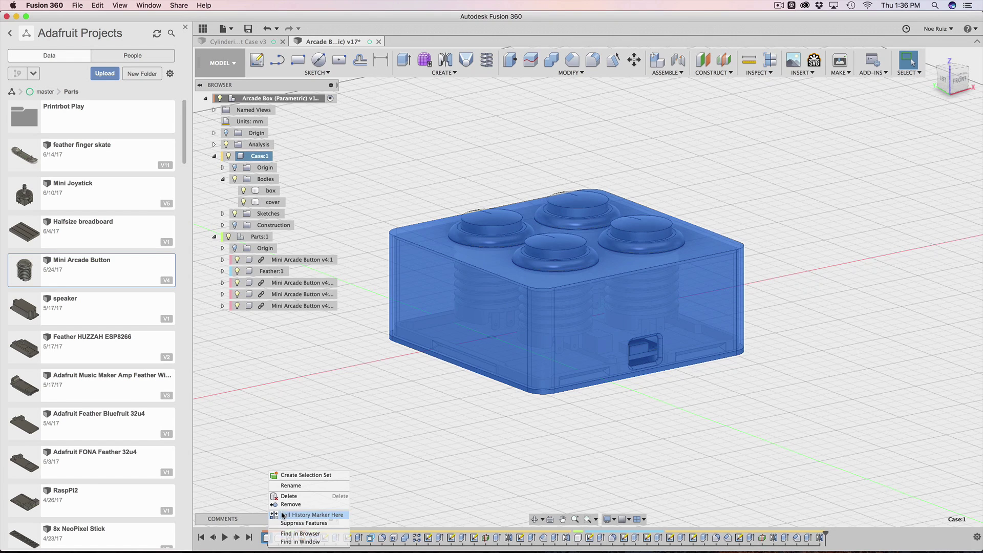
click(287, 515)
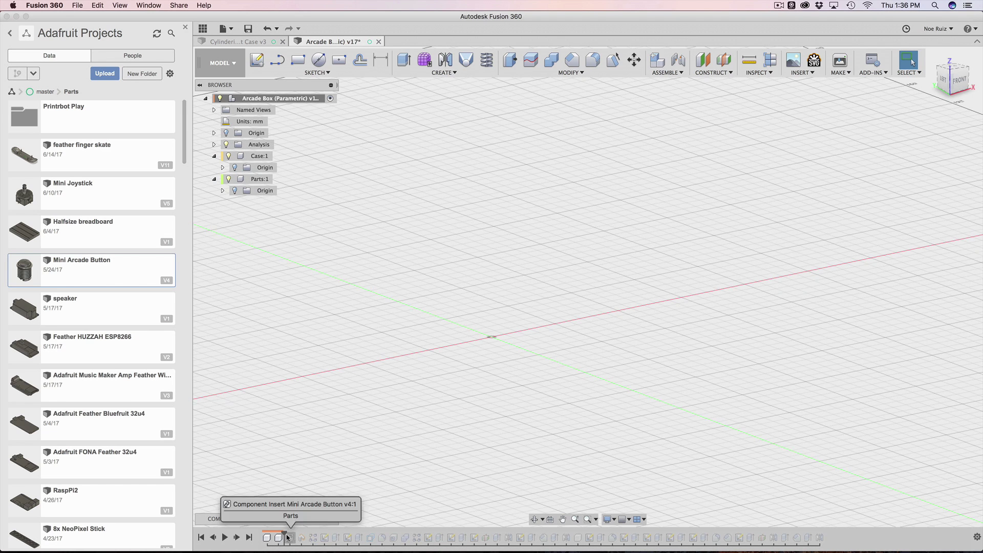
drag(288, 538, 296, 537)
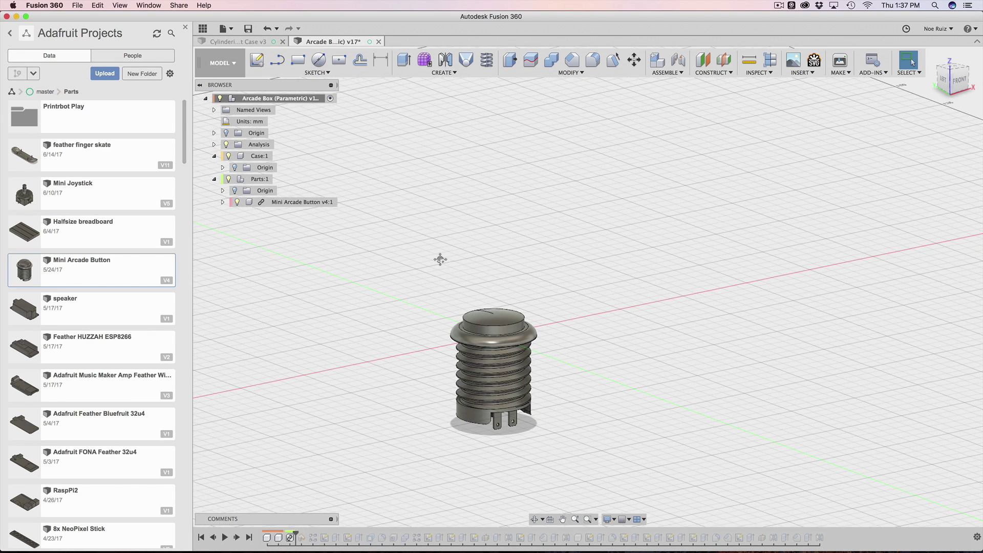
mouse_move(440, 259)
shift+middle_down()
mouse_move(428, 284)
mouse_move(439, 267)
shift+middle_up()
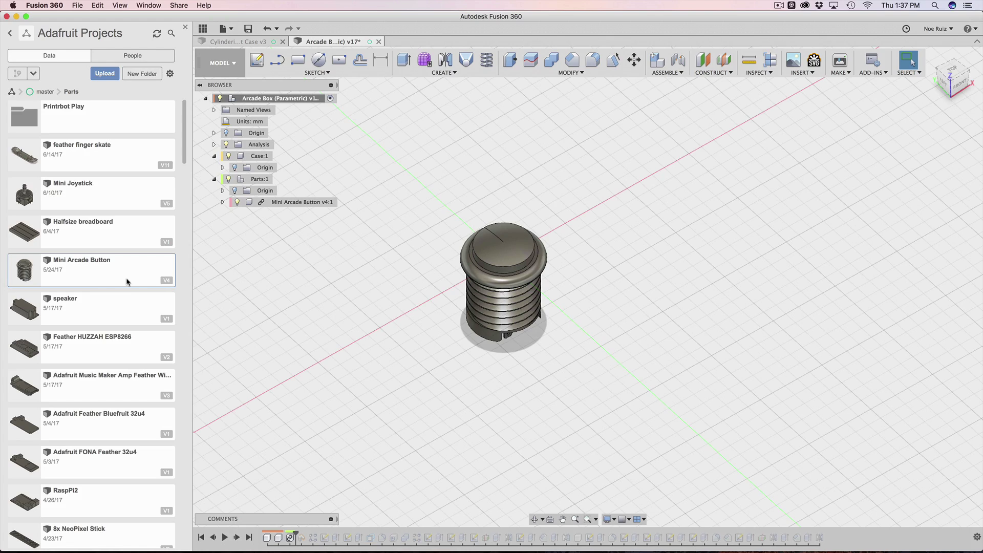
- Open the Mini Arcade Button source design from the project's Parts folder and inspect its cap up close
double_click(51, 271)
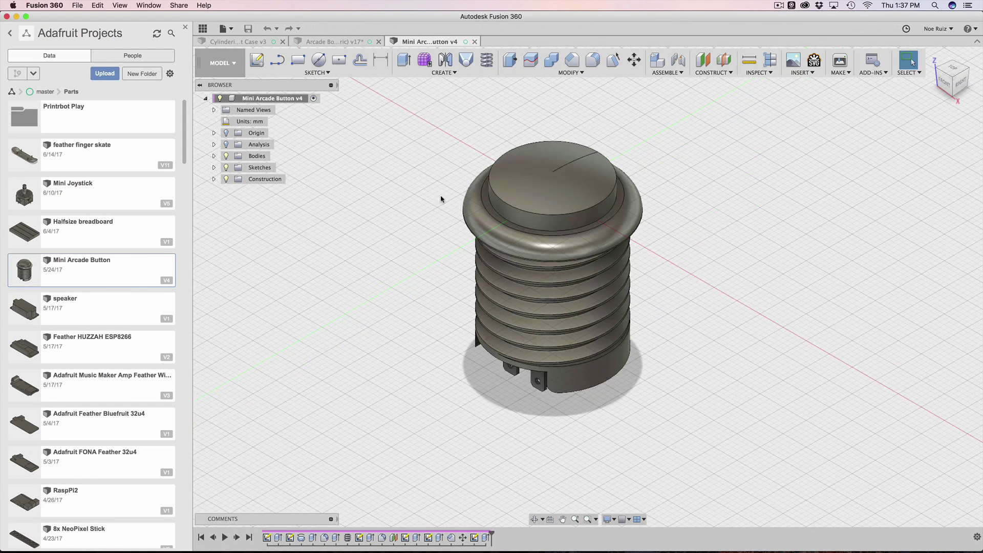
shift+middle_drag(410, 272, 453, 289)
scroll(592, 263, up, 3)
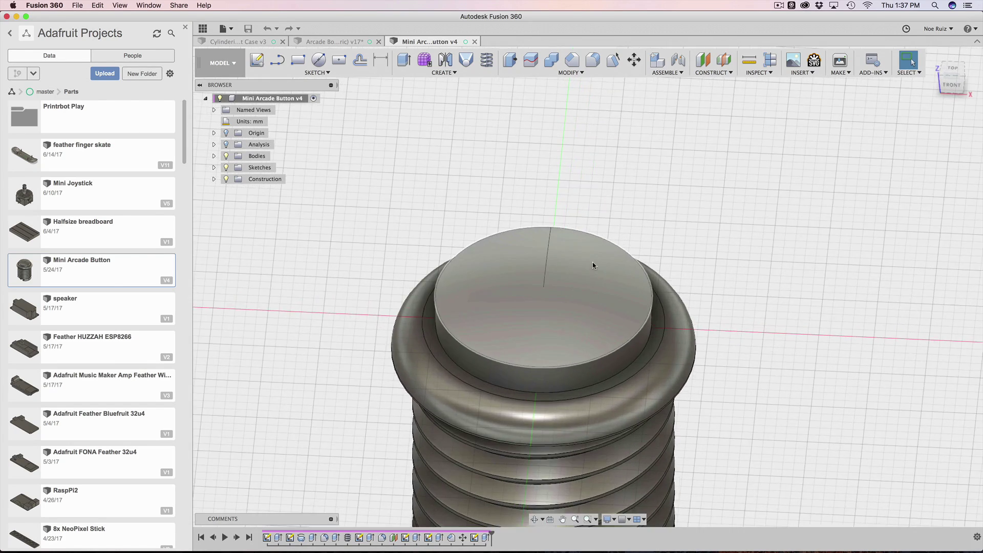
scroll(444, 265, down, 3)
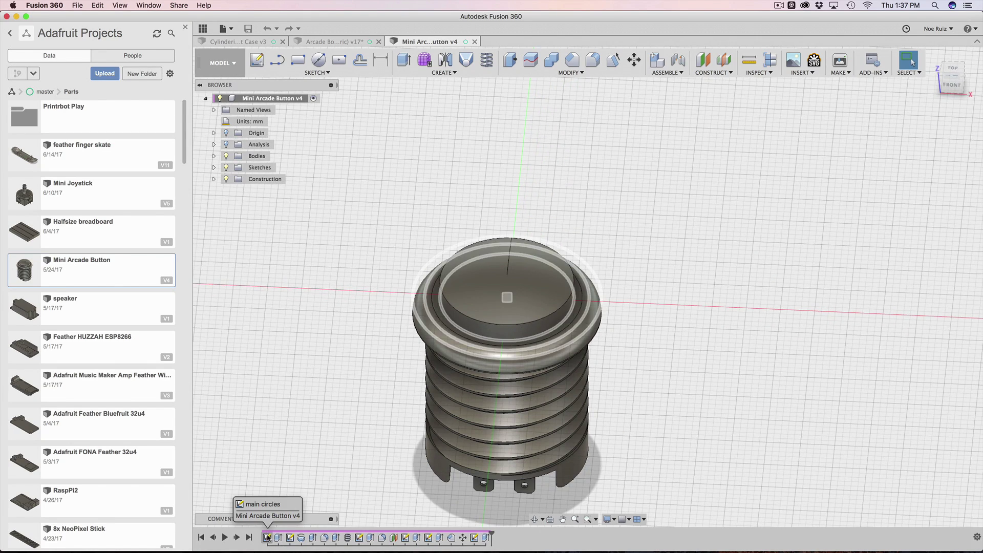
- Open the button's "main circles" sketch, examine its concentric circles and their centre at the origin, and leave the sketch
double_click(267, 538)
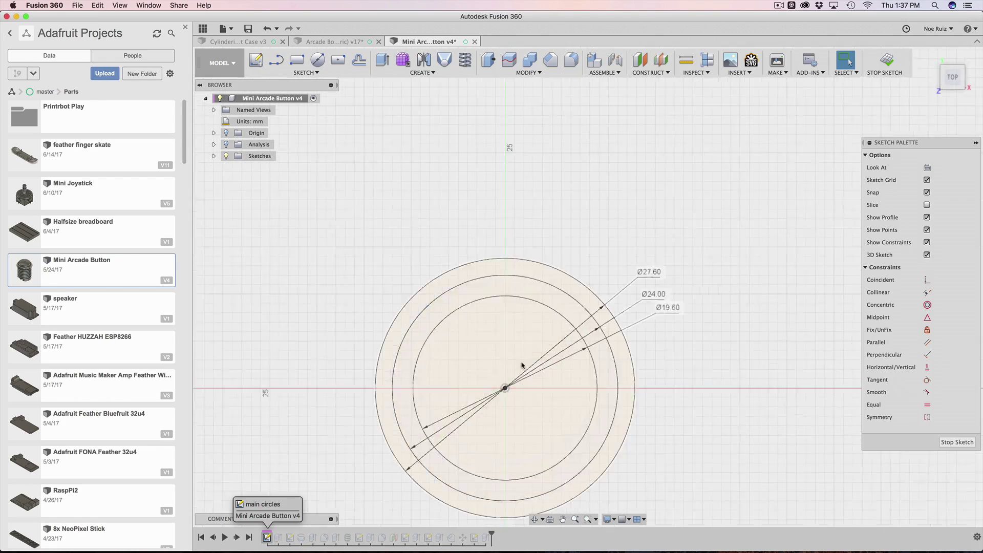
scroll(499, 389, up, 3)
scroll(493, 383, up, 3)
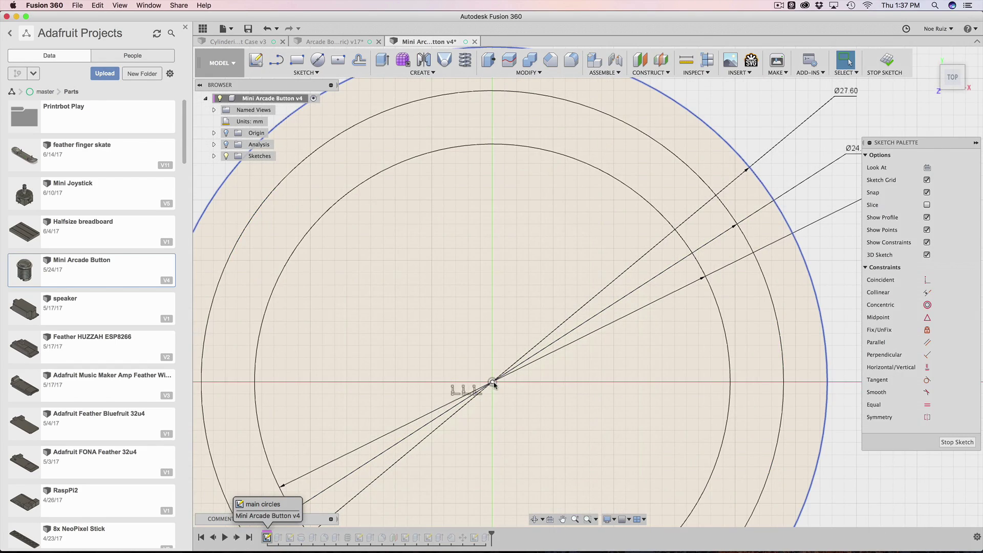
scroll(492, 383, down, 2)
scroll(514, 379, down, 2)
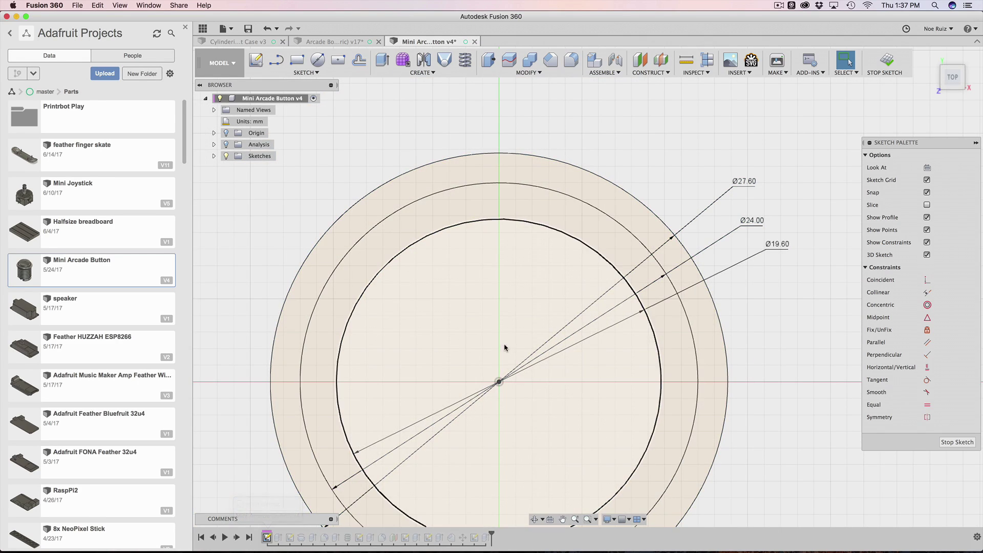
scroll(500, 381, up, 5)
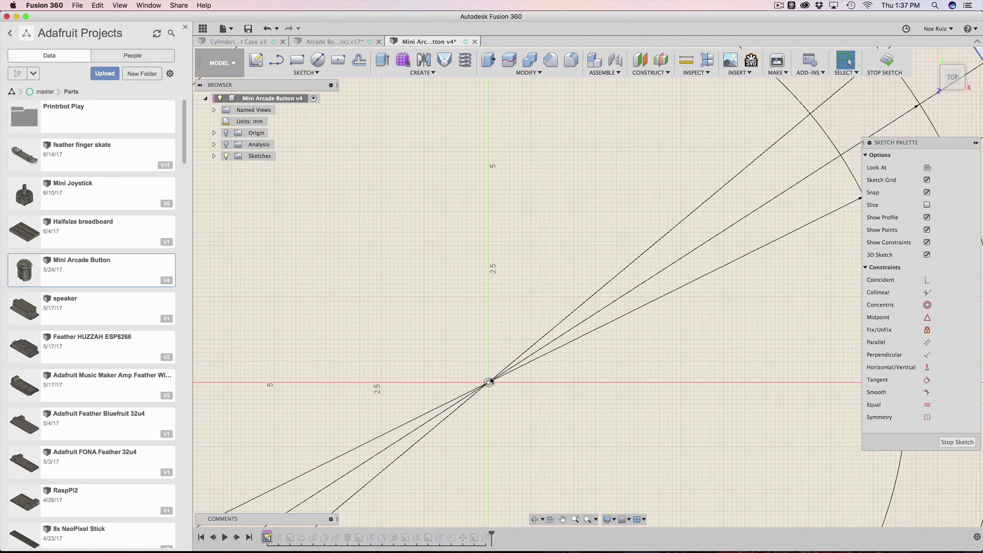
scroll(490, 383, down, 3)
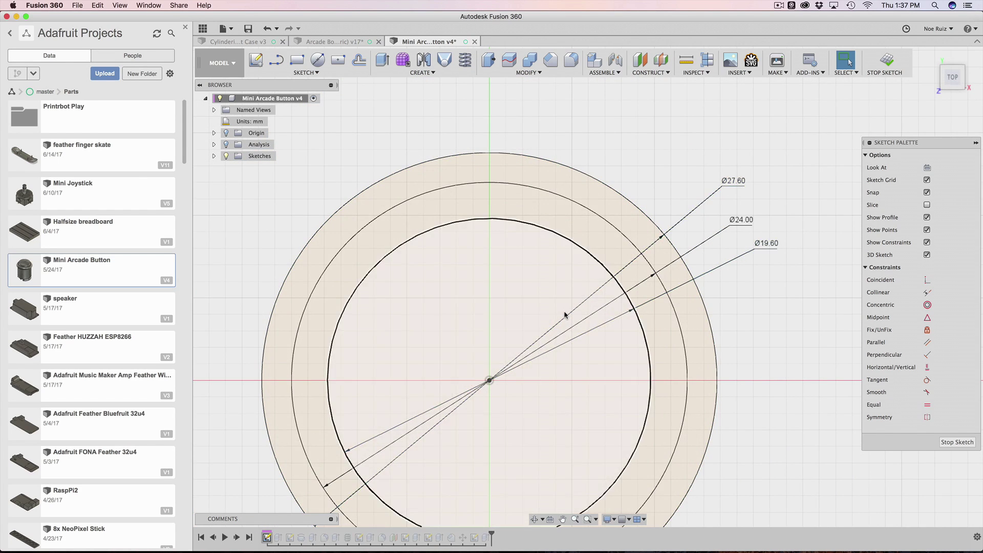
scroll(565, 314, down, 3)
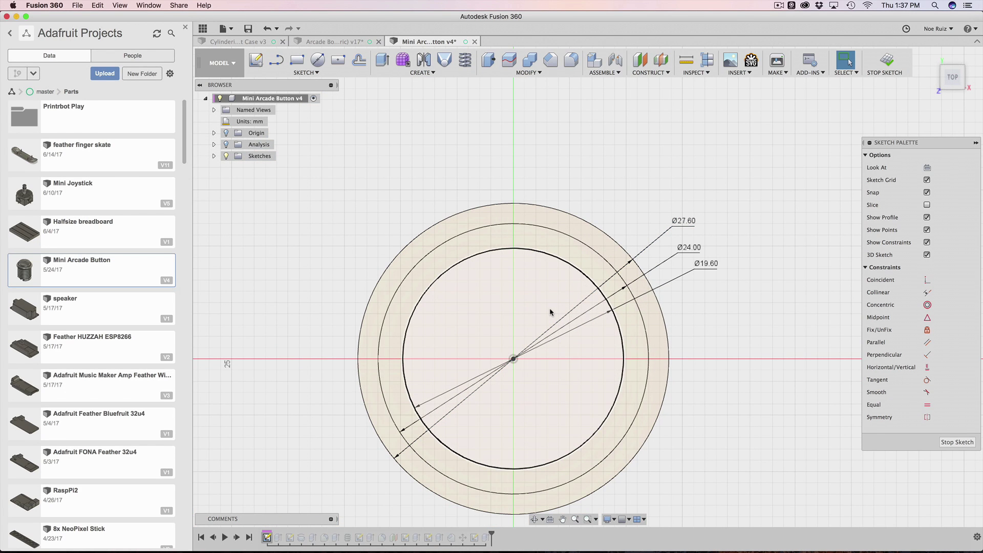
scroll(515, 360, up, 3)
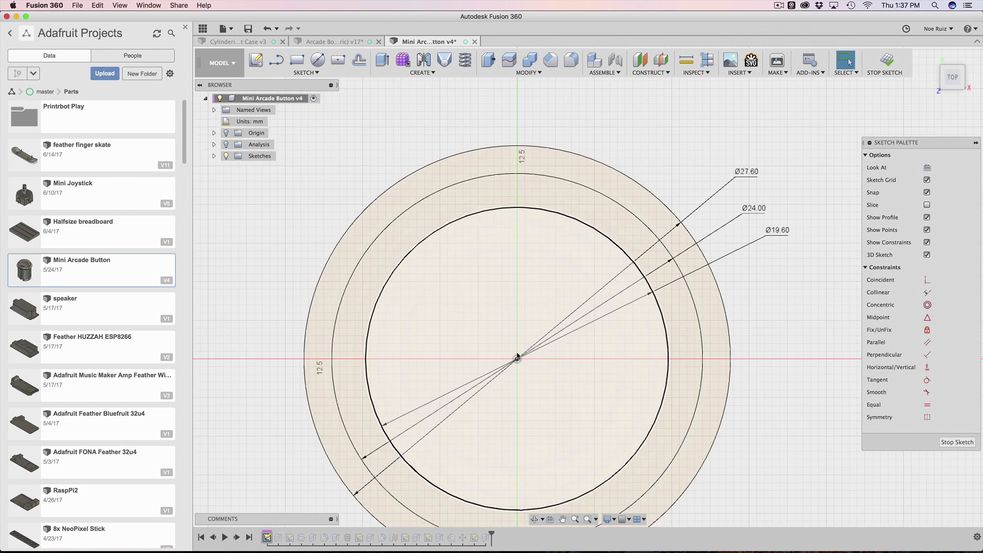
scroll(518, 360, down, 3)
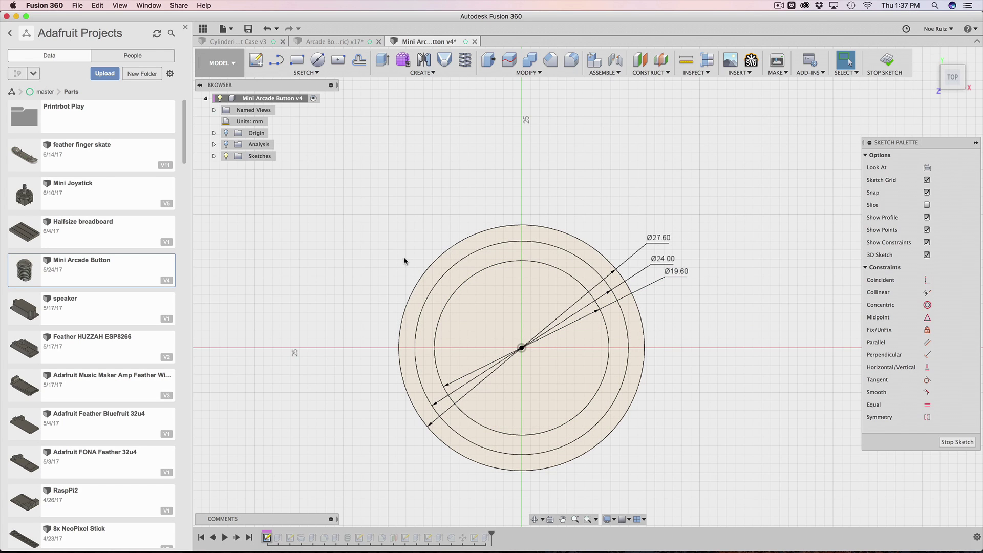
scroll(404, 261, down, 2)
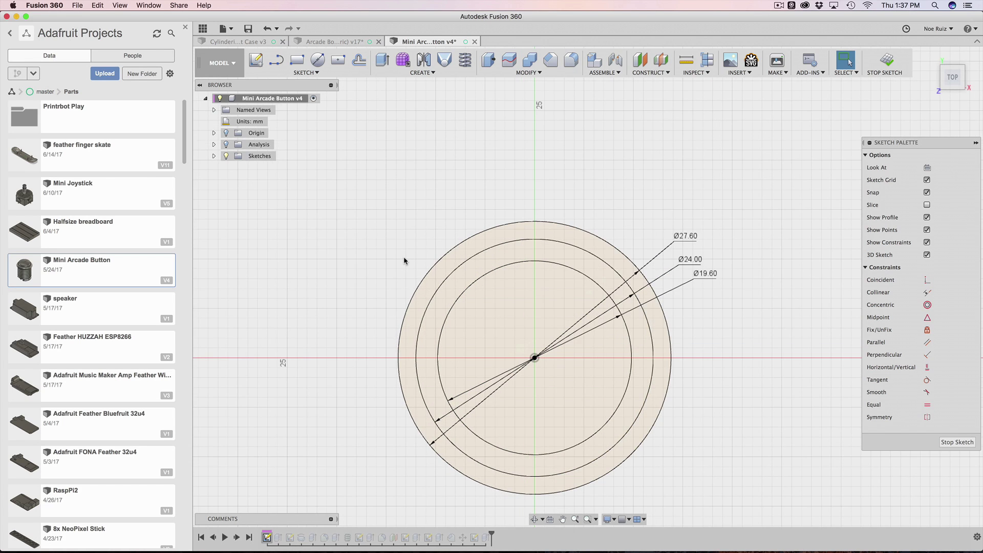
click(888, 59)
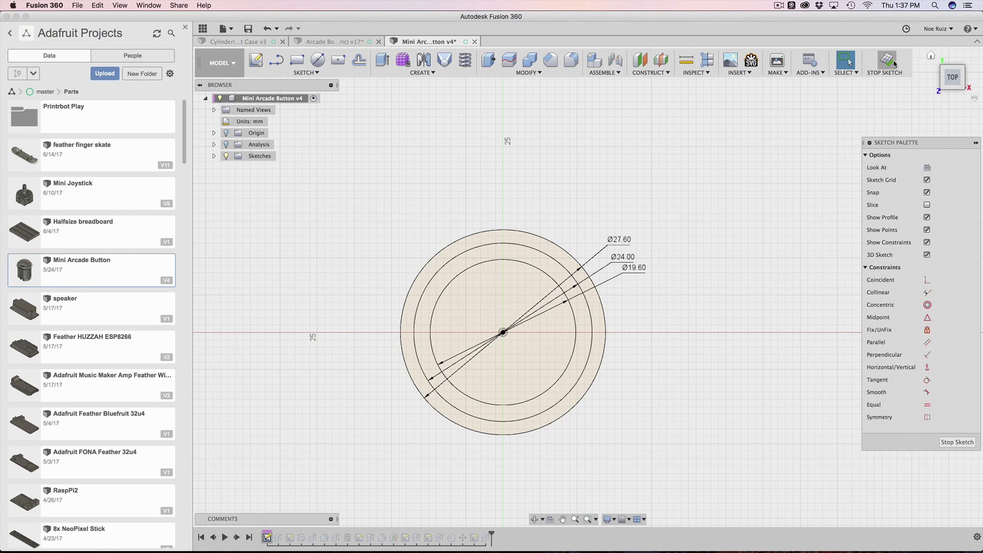
- Return to the Arcade Box design and advance its history past the first button's captured position
click(336, 41)
shift+middle_drag(470, 338, 297, 479)
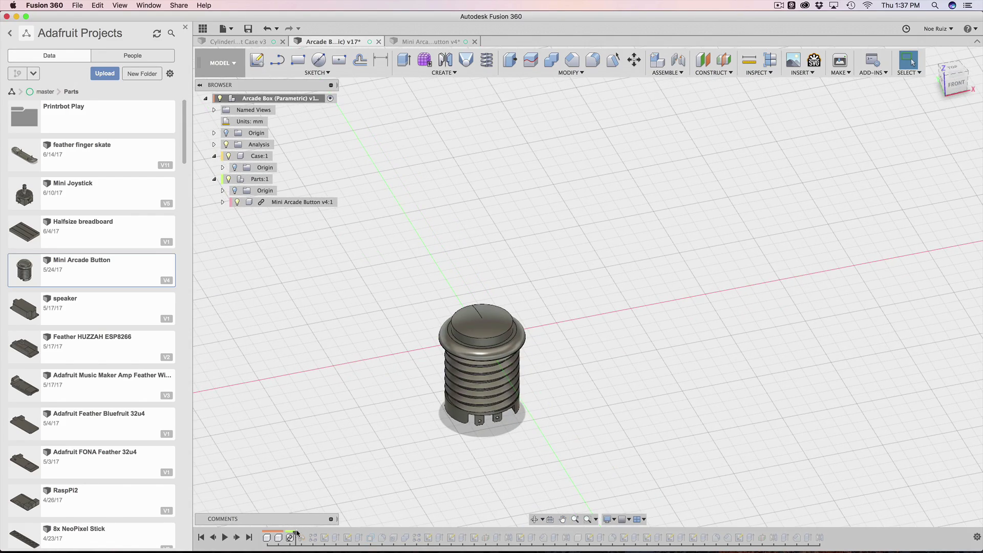
drag(294, 533, 303, 535)
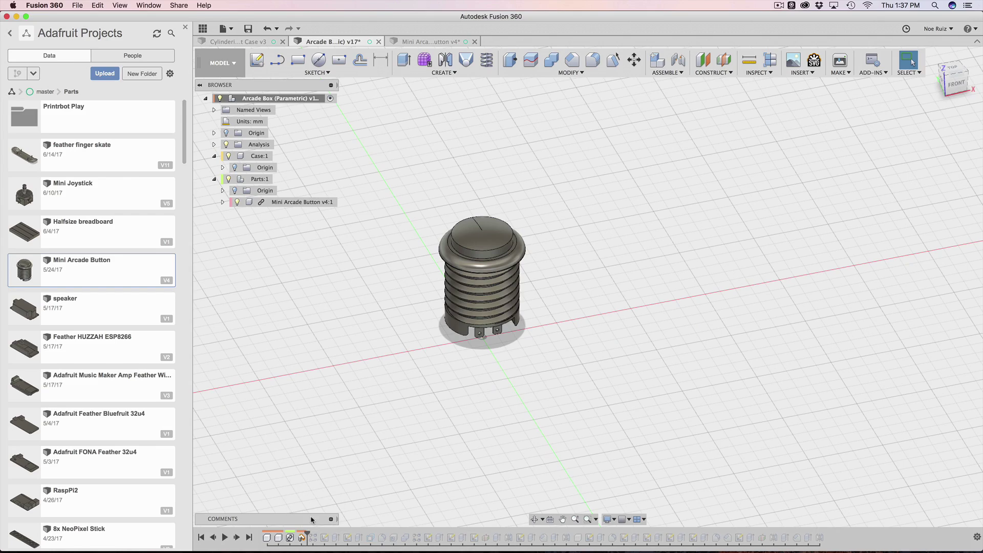
- Examine how the Mini Arcade Button sits relative to the ground plane and origin from the front and above
click(957, 80)
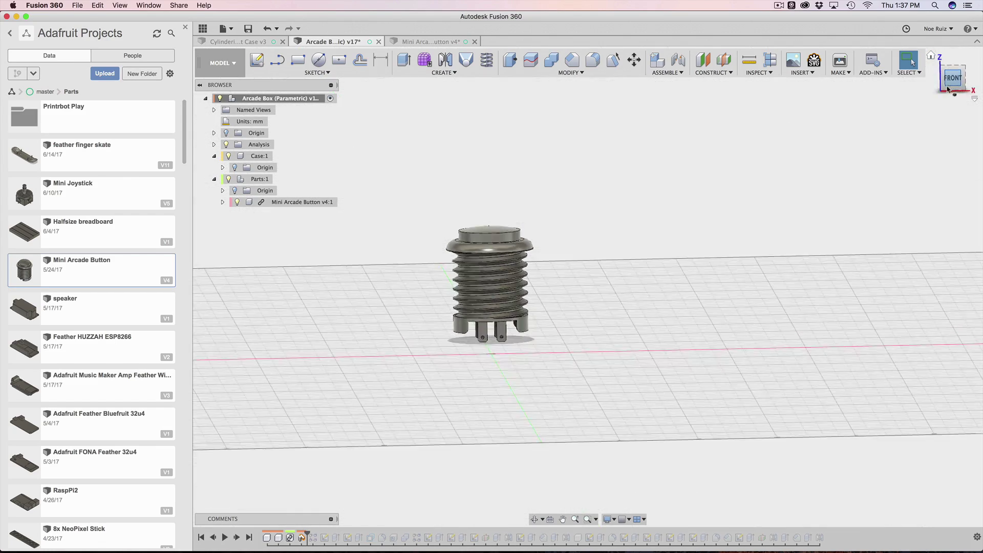
scroll(507, 277, down, 3)
shift+middle_drag(443, 282, 400, 388)
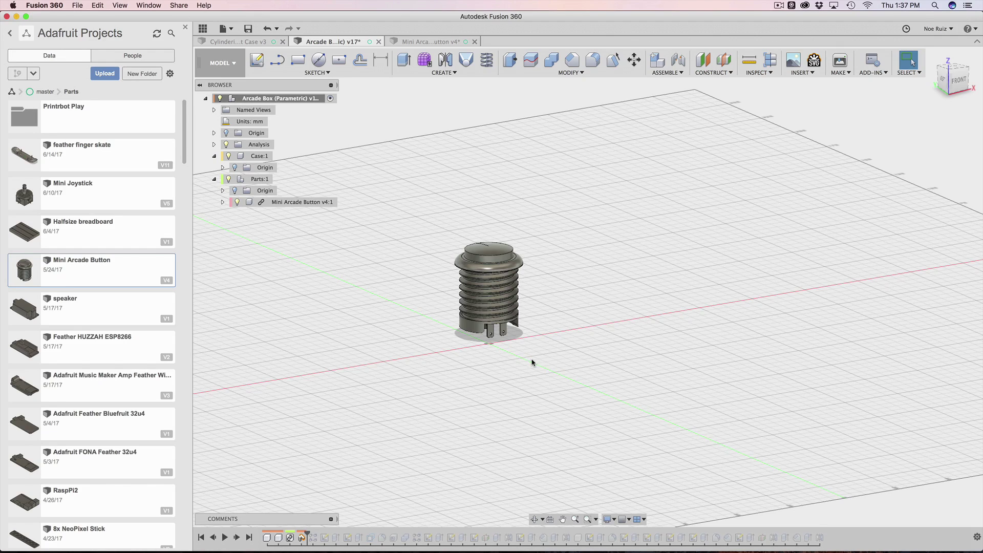
shift+middle_drag(625, 345, 558, 354)
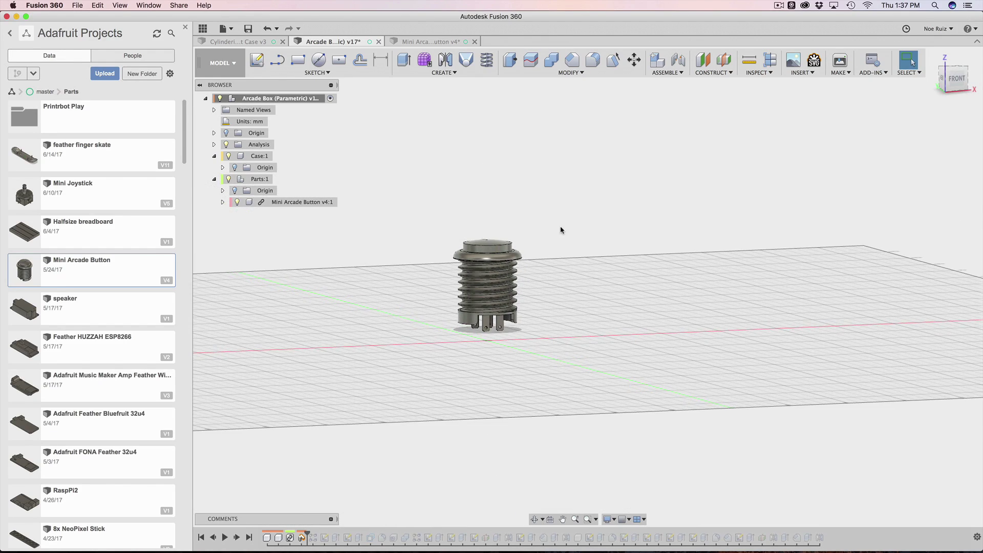
scroll(538, 257, up, 2)
scroll(428, 268, down, 2)
shift+middle_drag(428, 268, 429, 291)
scroll(410, 308, up, 2)
scroll(386, 272, down, 2)
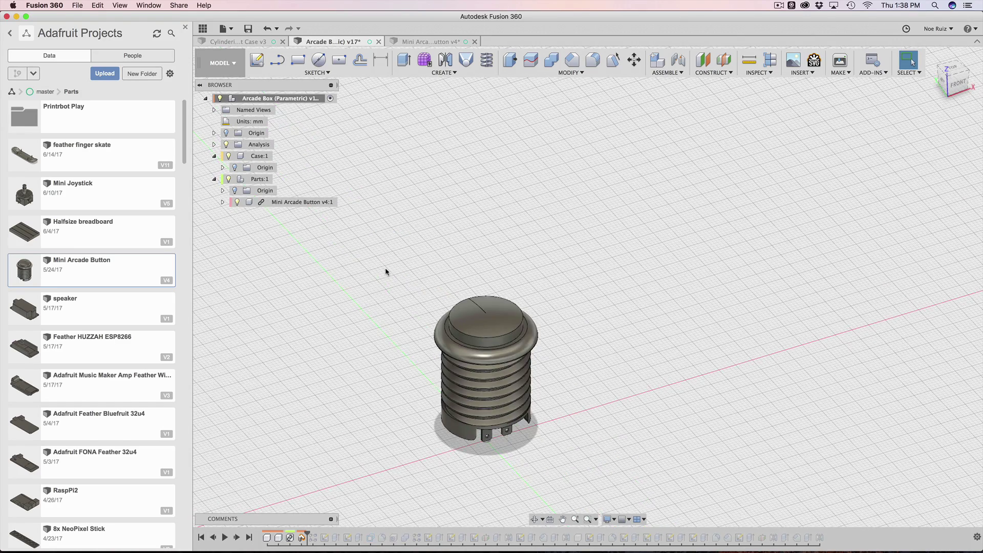
scroll(386, 272, up, 4)
scroll(362, 389, down, 3)
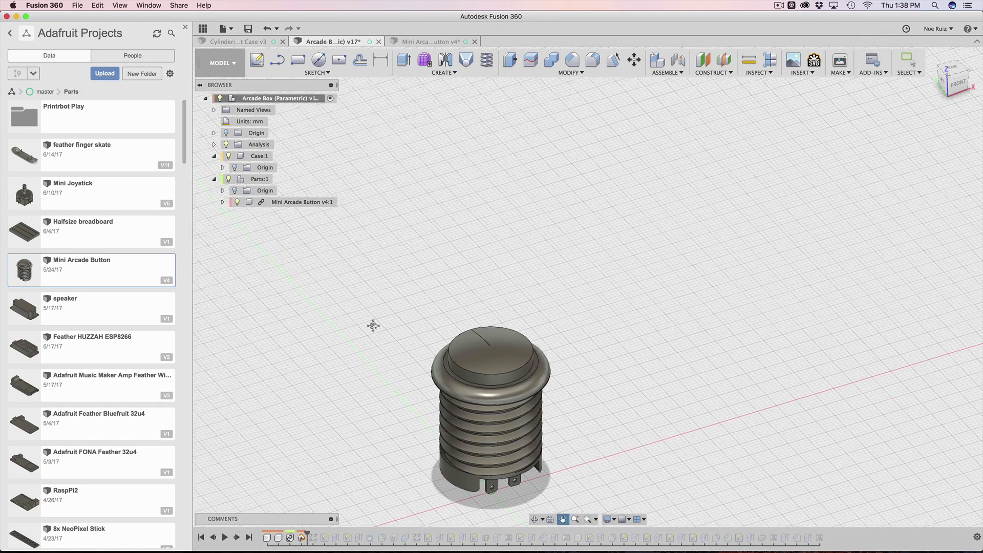
- Open the Mini Arcade Button's captured position feature in the design history for editing
click(303, 539)
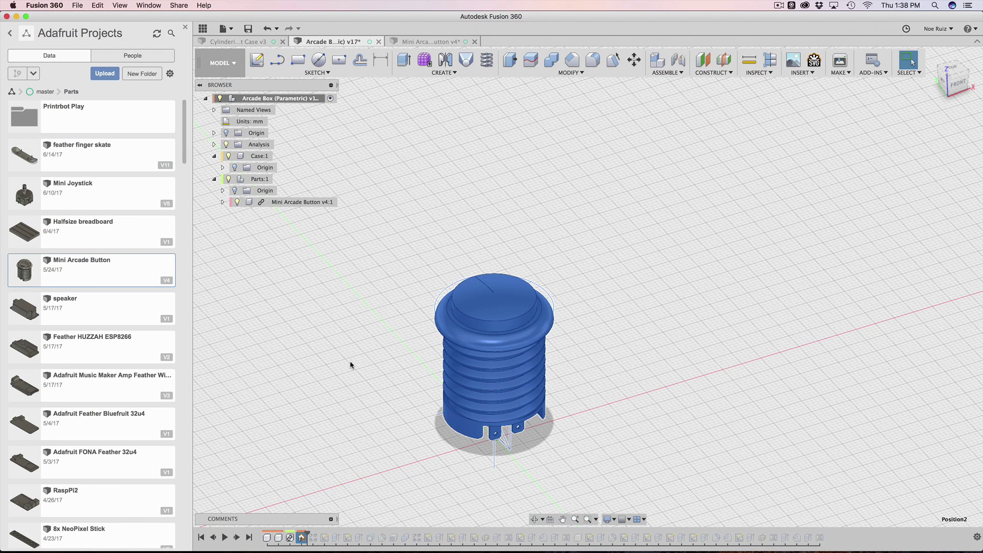
click(350, 365)
click(301, 538)
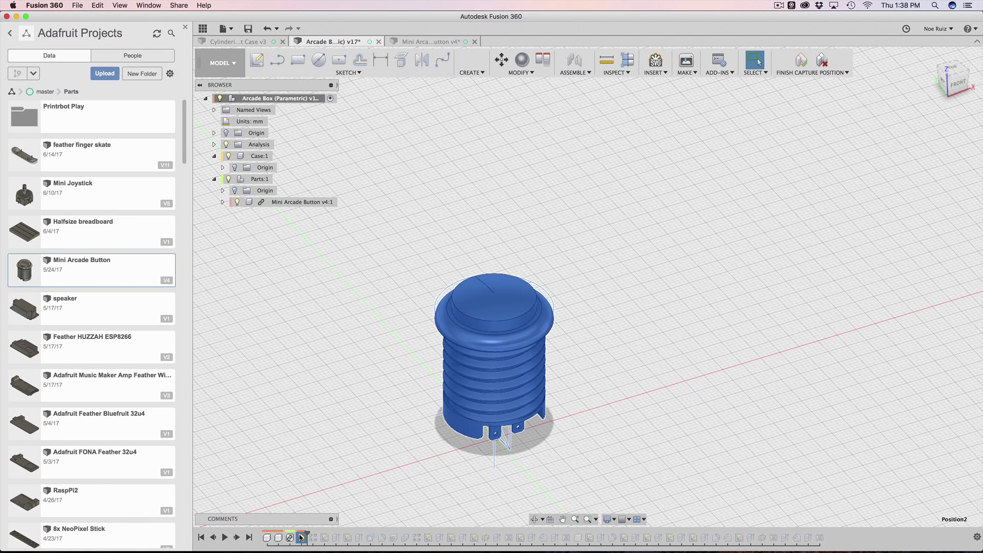
- Try moving the Mini Arcade Button 32 mm along X from within its captured position, and cancel the move
click(359, 313)
click(305, 201)
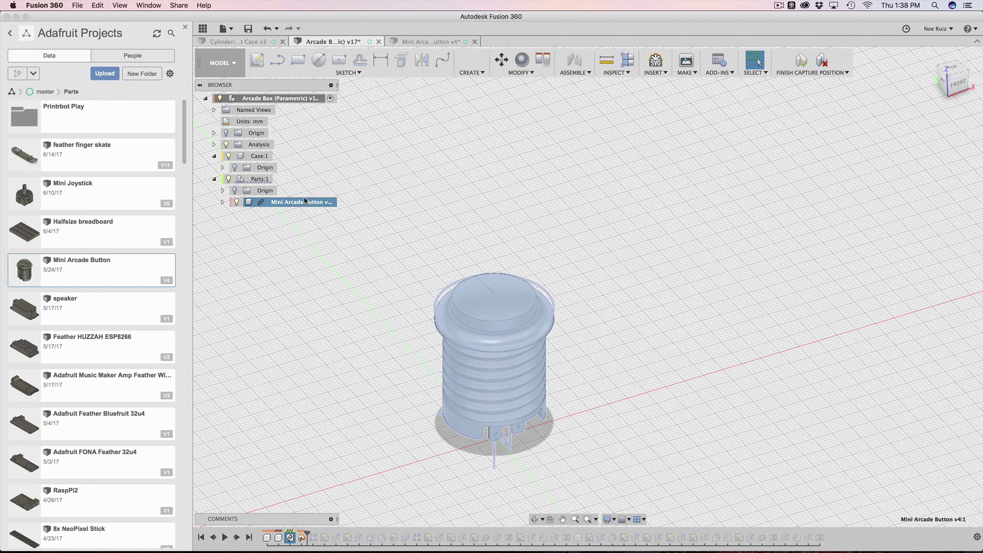
click(310, 314)
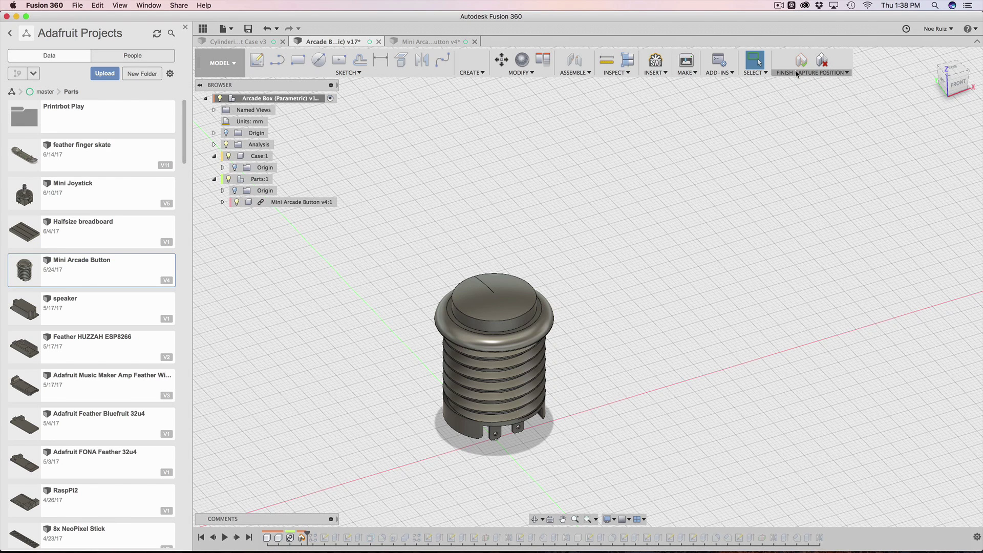
click(290, 201)
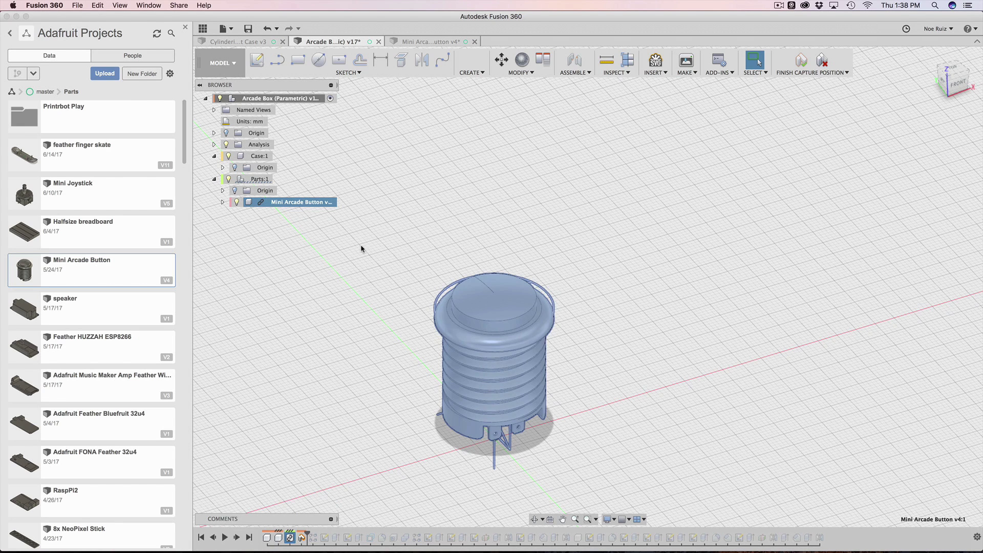
key(m)
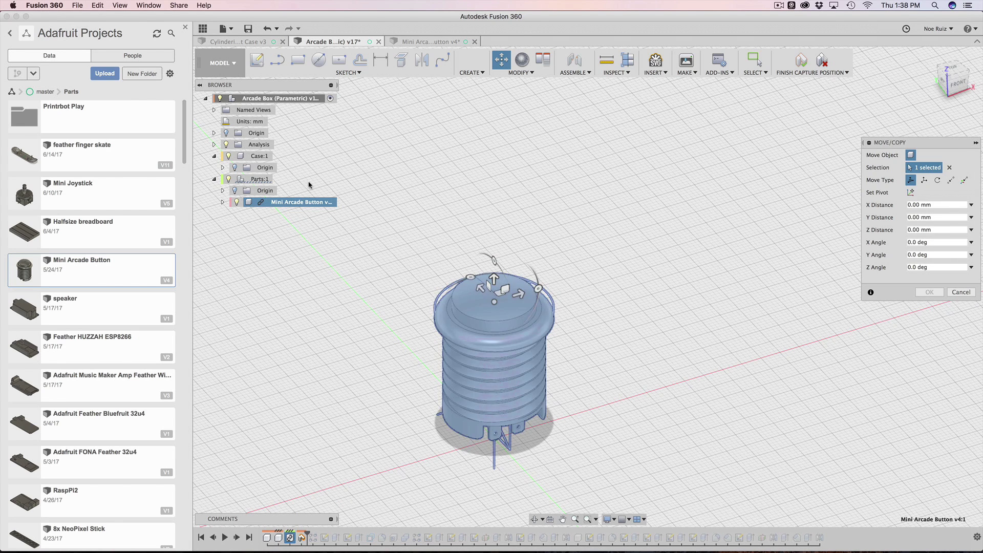
click(911, 205)
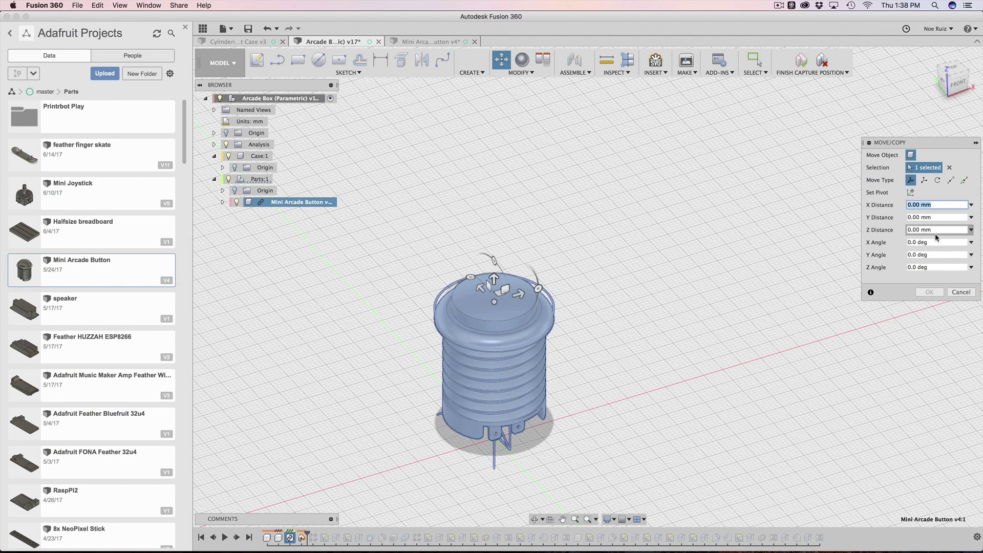
drag(518, 293, 641, 207)
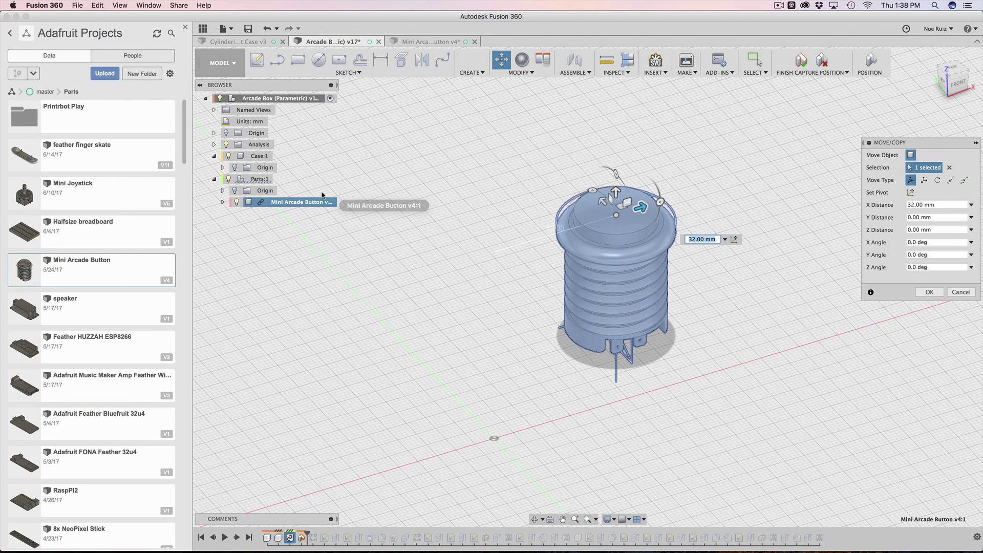
click(917, 244)
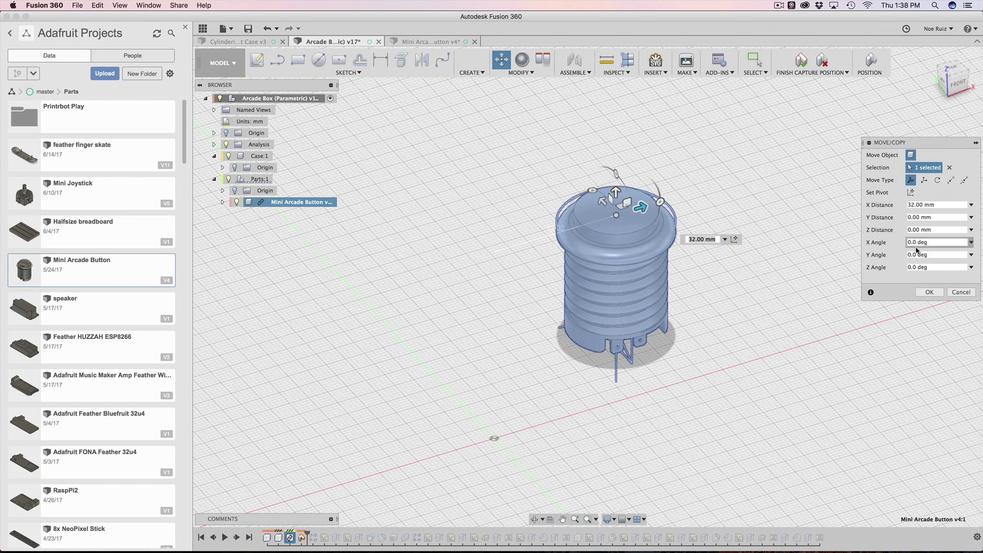
click(960, 293)
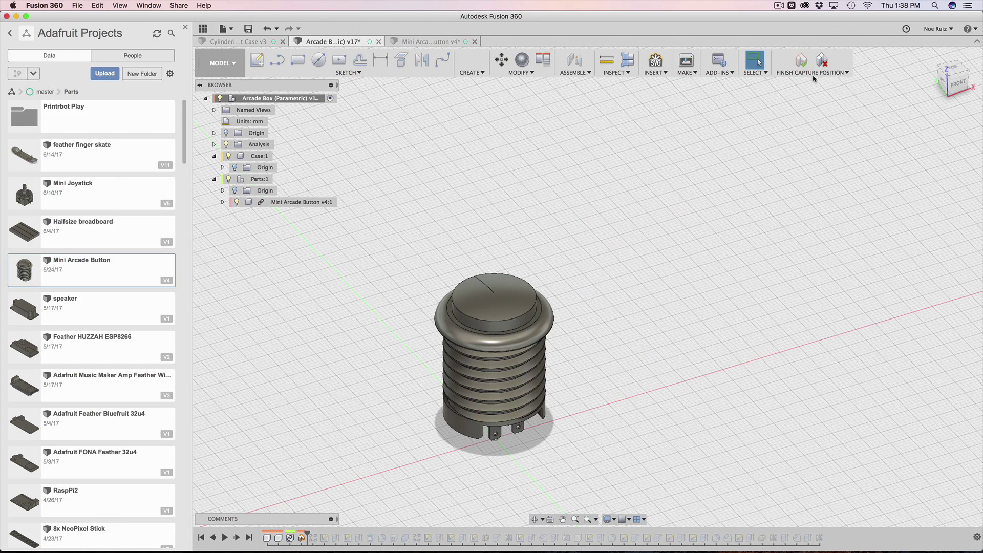
- Leave the captured position edit of the Mini Arcade Button without keeping any changes
scroll(490, 302, down, 1)
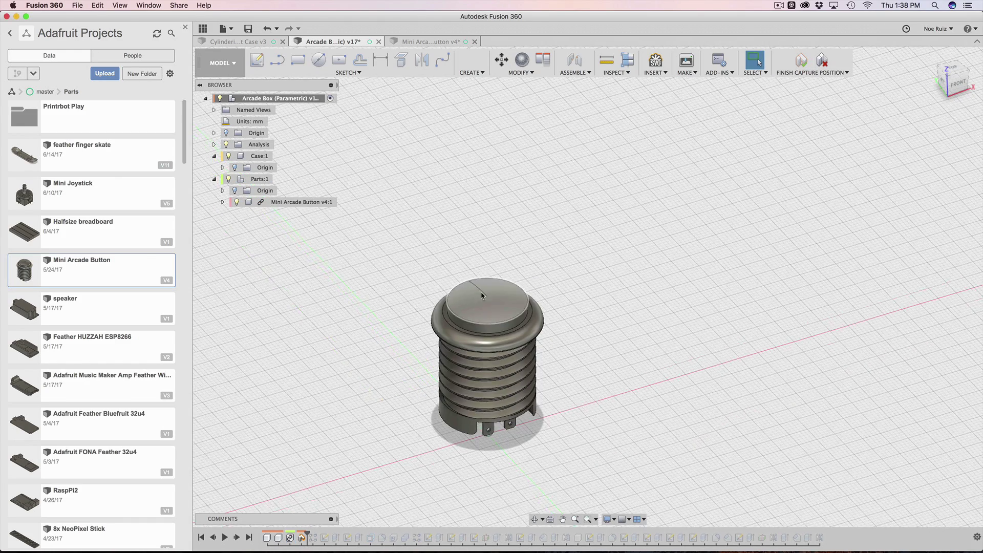
scroll(482, 295, down, 2)
scroll(444, 300, up, 3)
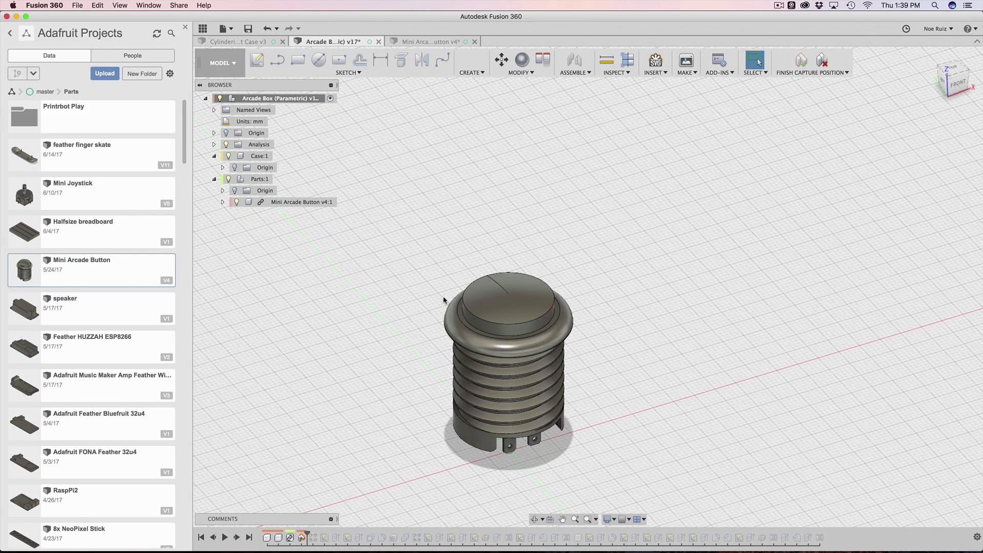
scroll(445, 300, down, 2)
scroll(450, 295, up, 3)
scroll(452, 295, down, 3)
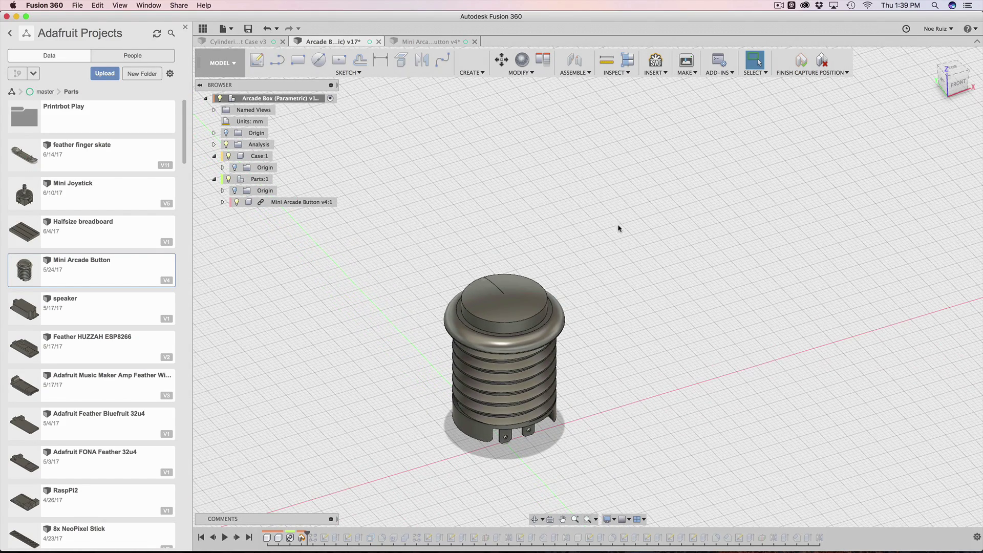
click(822, 60)
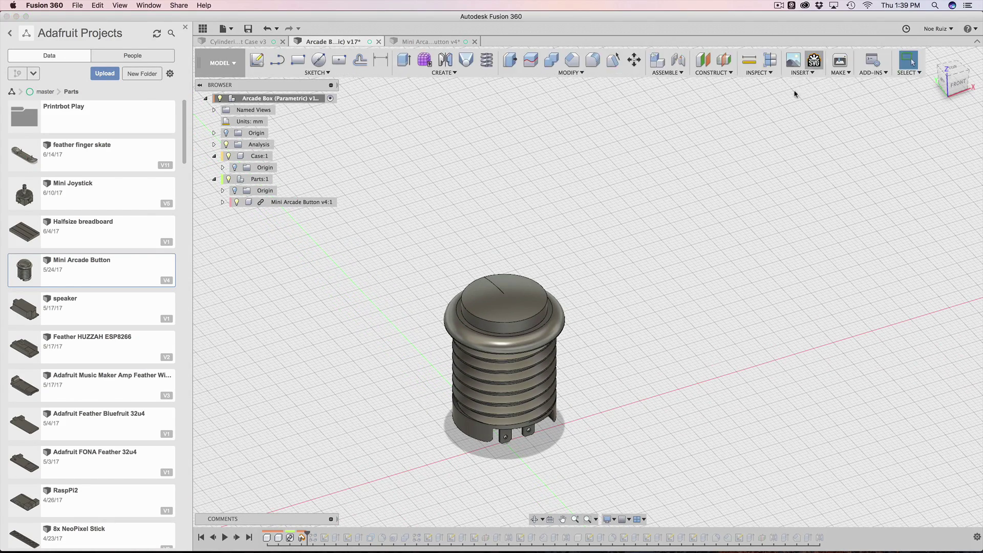
click(301, 537)
click(351, 500)
- Try pulling the Mini Arcade Button freely away from the origin, and revert it to its captured position
drag(487, 305, 697, 204)
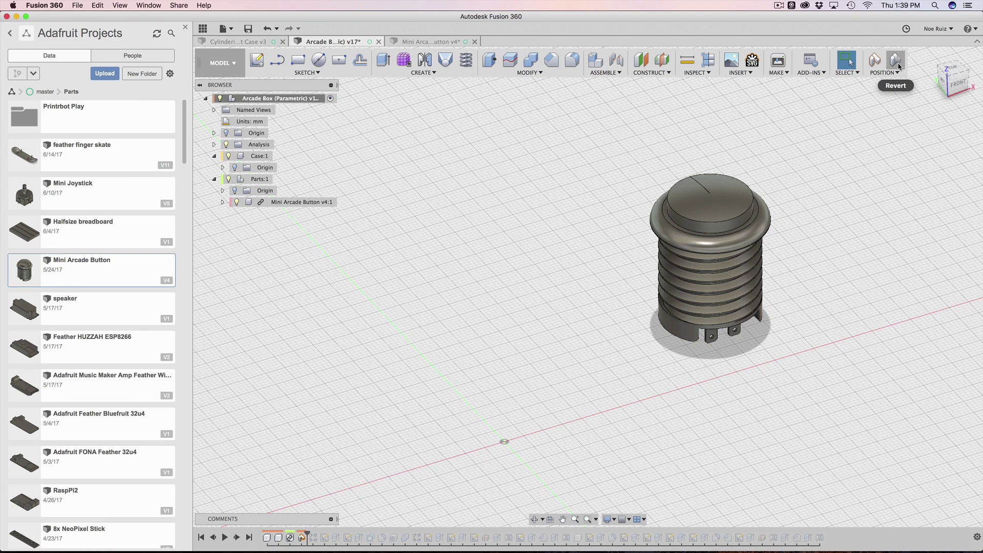
click(884, 72)
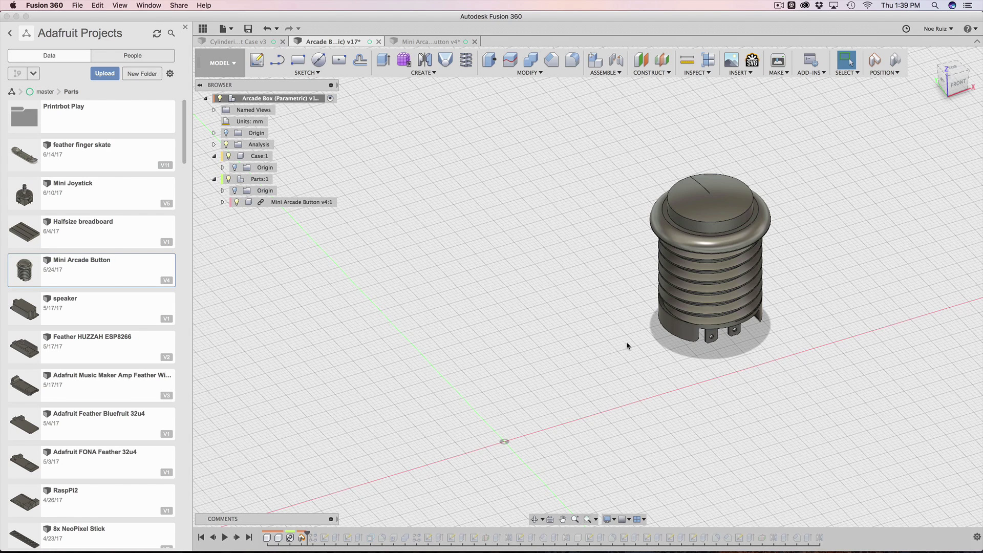
drag(724, 201, 600, 188)
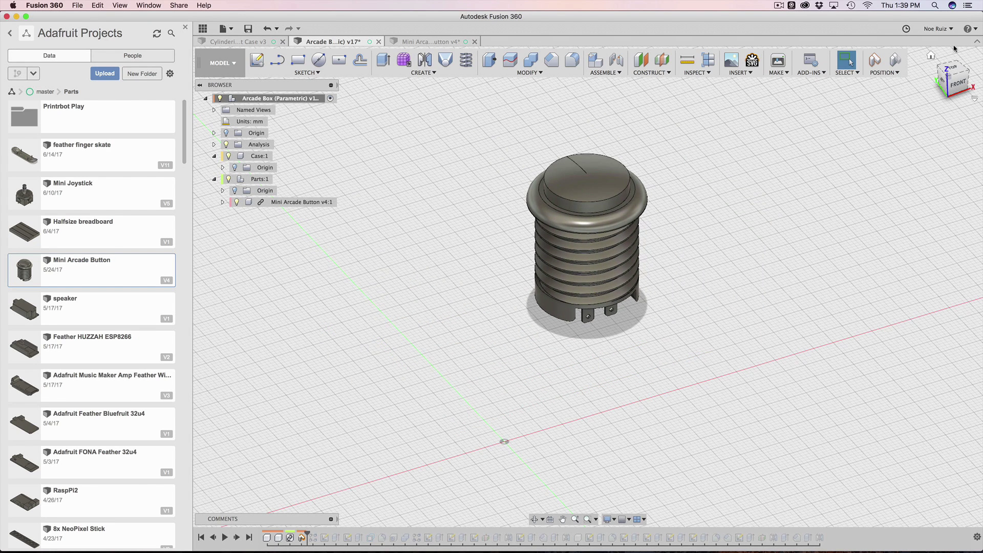
click(898, 60)
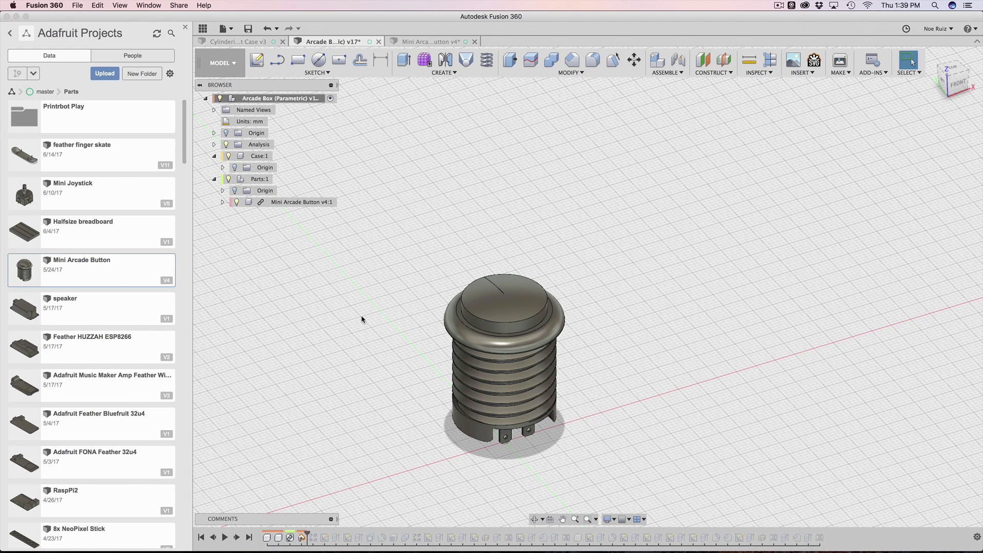
- With the Mini Arcade Button selected, search the model commands for "rec" to locate Rectangular Pattern, and dismiss the search
click(297, 203)
text(s)
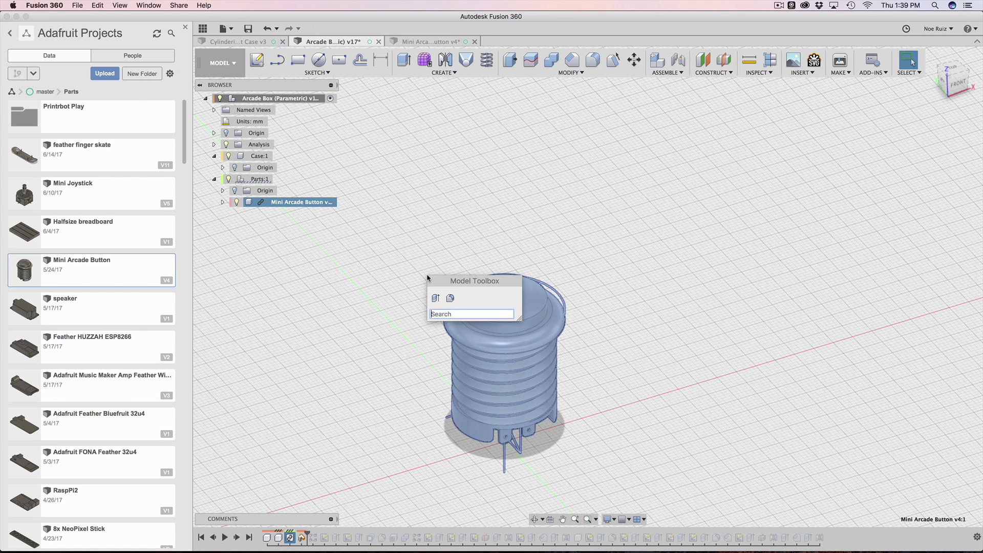
text(rec)
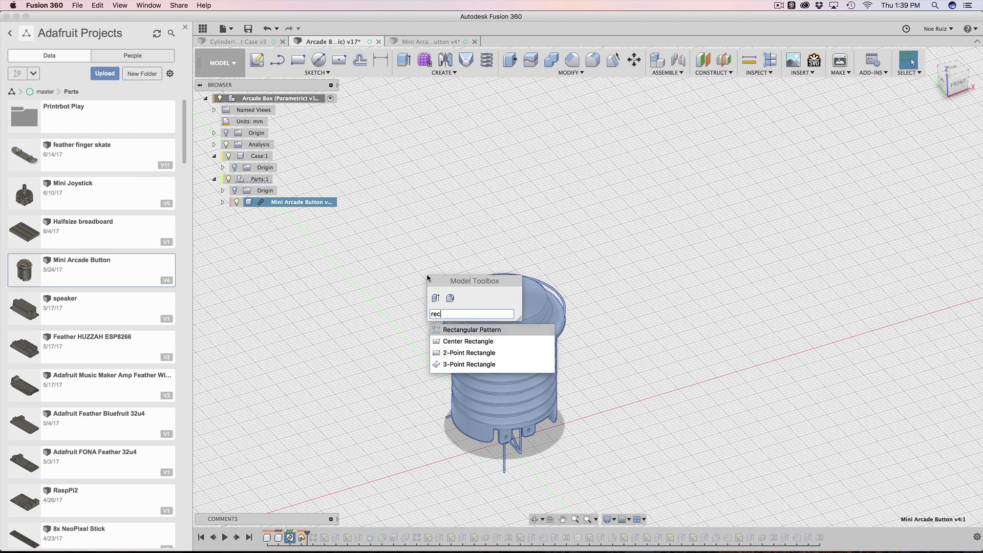
key(Escape)
click(352, 387)
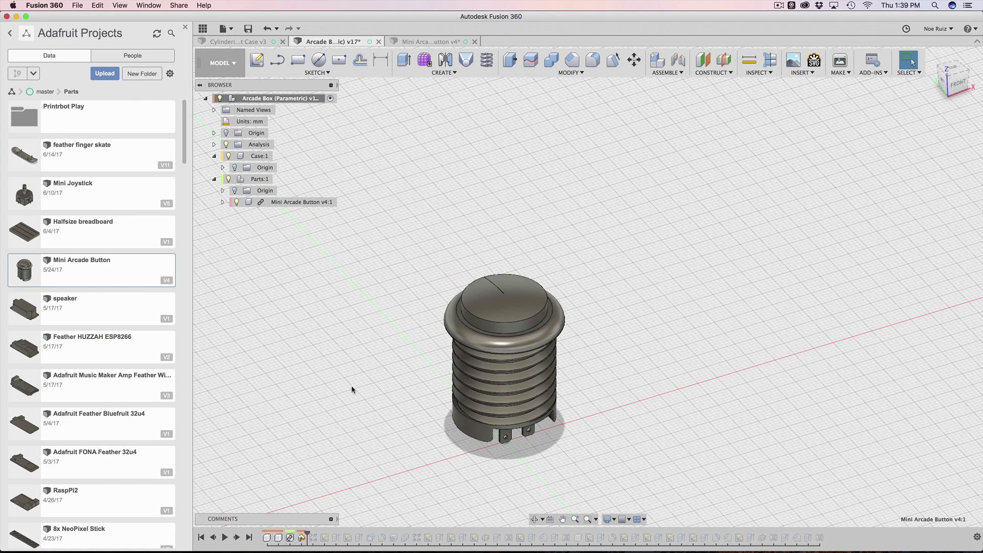
- Advance the design history past the rectangular pattern and examine the patterned arcade buttons
drag(307, 534, 319, 536)
click(313, 540)
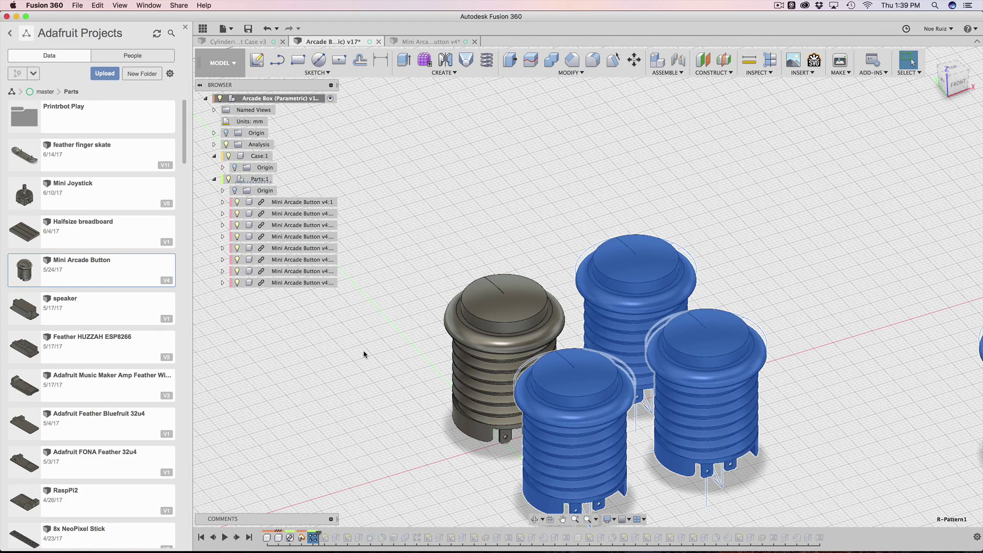
scroll(364, 355, down, 3)
scroll(399, 359, down, 3)
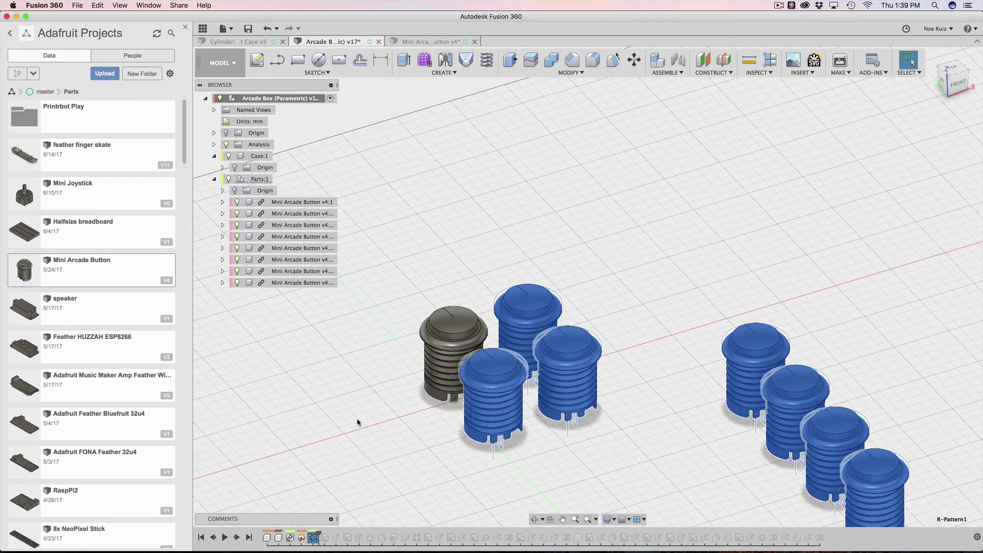
middle_drag(355, 392, 367, 335)
click(368, 336)
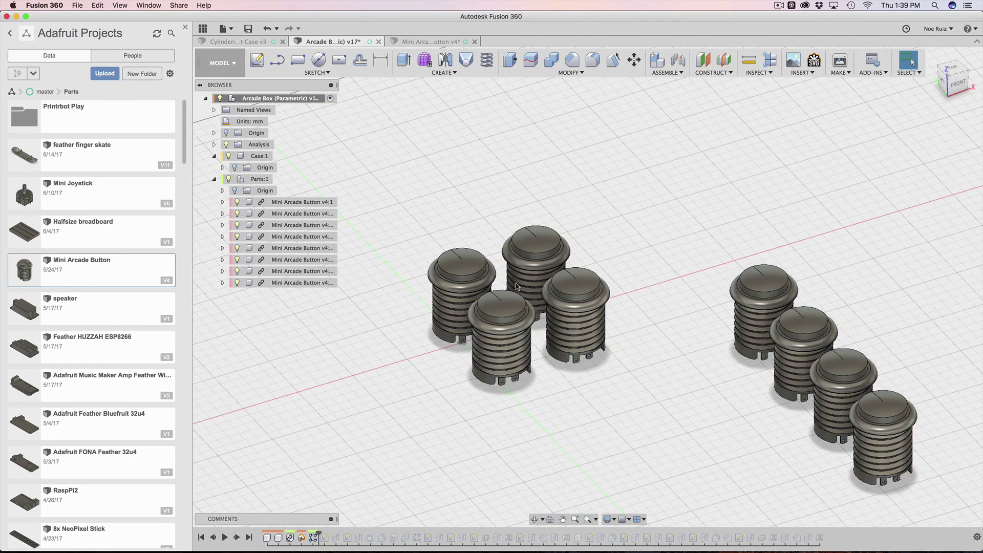
- Open the rectangular pattern of arcade buttons for editing and reapply it with its across, down and spacing parameters
double_click(314, 536)
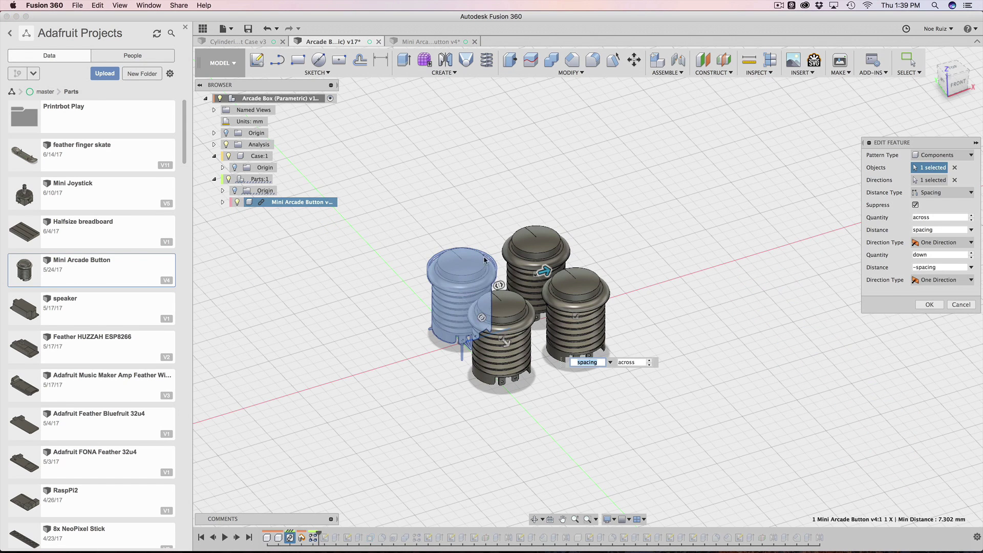
click(928, 304)
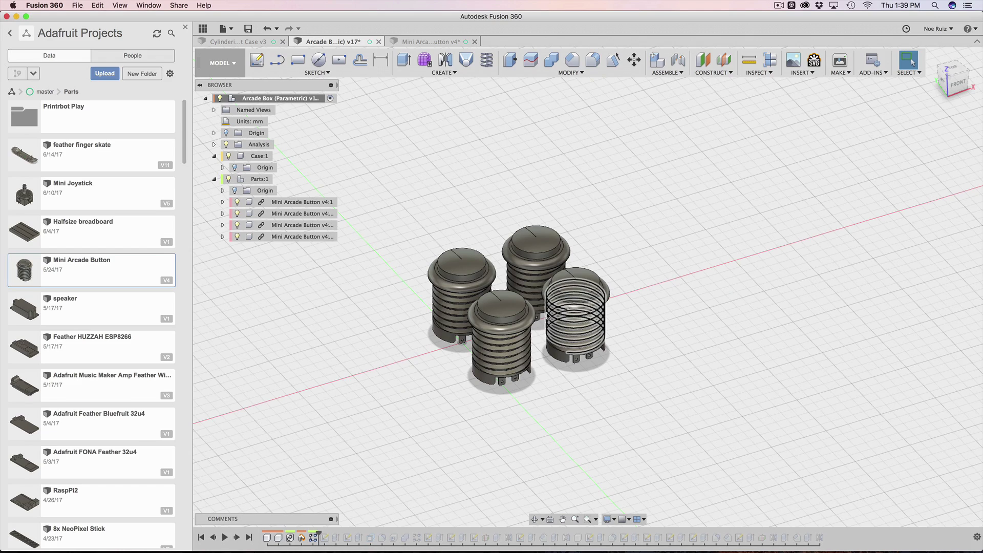
scroll(410, 285, up, 2)
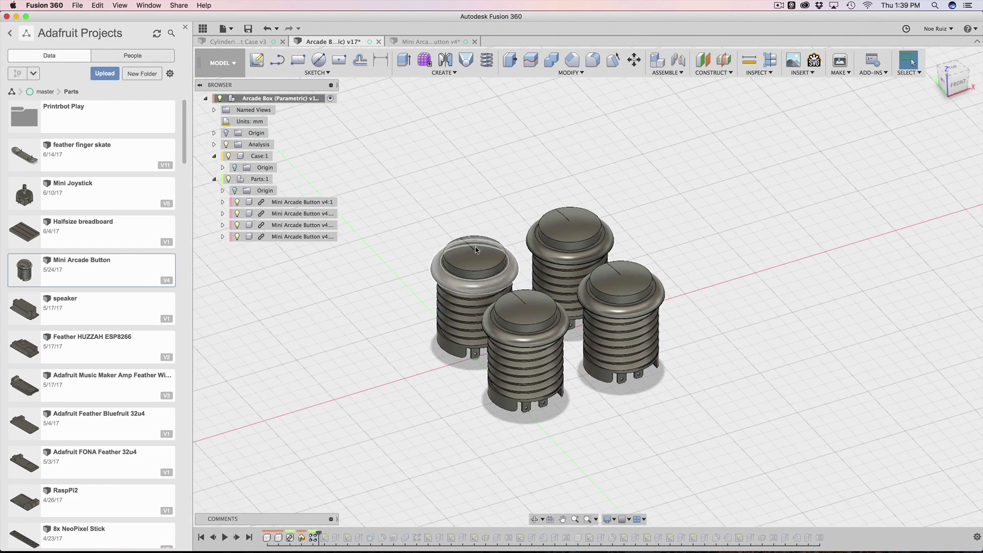
middle_drag(506, 181, 478, 215)
- Reopen the rectangular pattern and examine its Components pattern type and the source button chosen as its object
double_click(314, 536)
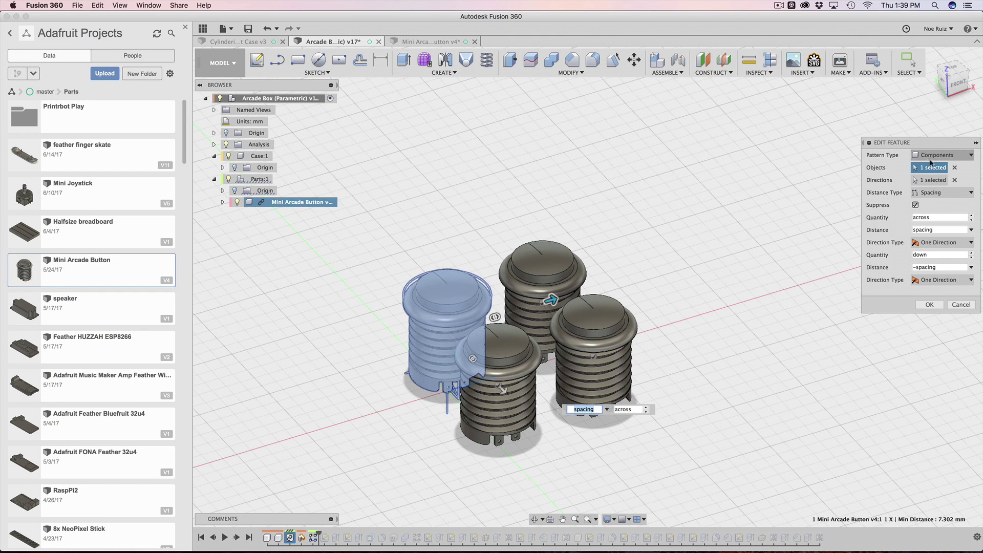
click(934, 156)
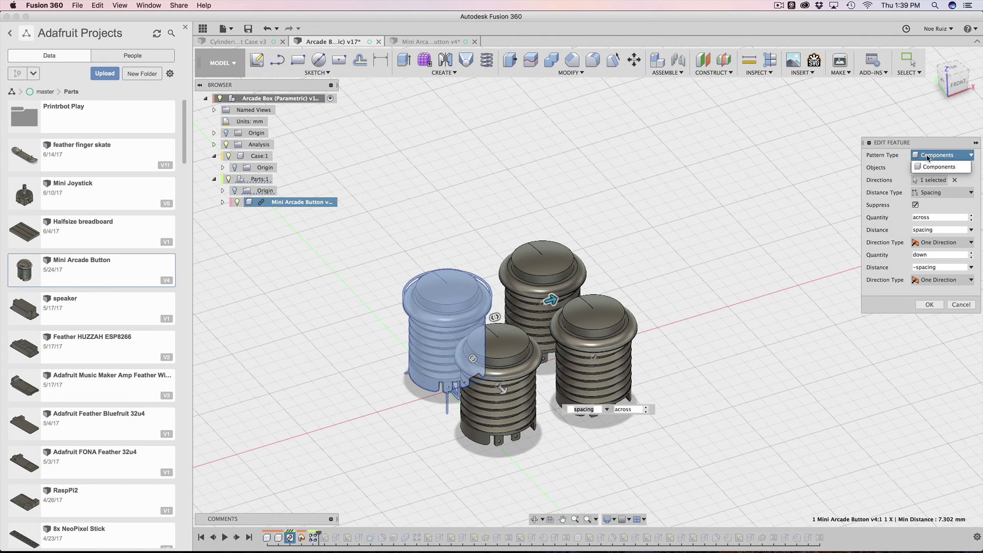
click(942, 167)
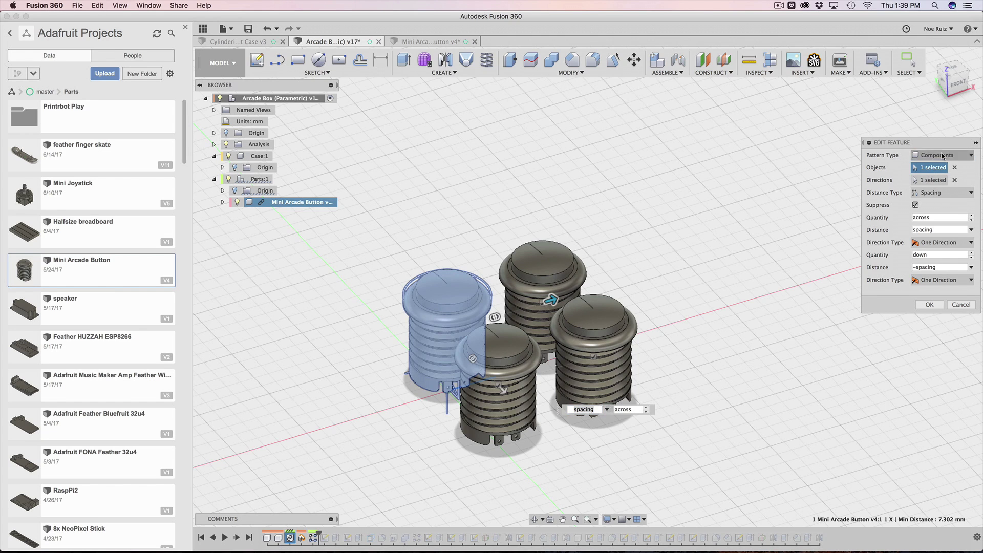
scroll(429, 309, up, 5)
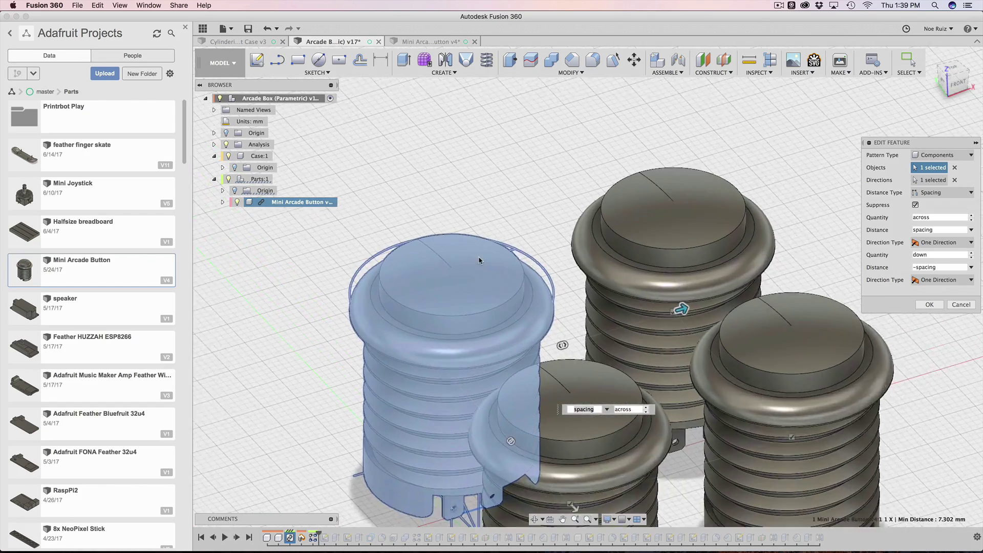
scroll(432, 271, down, 2)
- Examine the rectangular pattern's direction selection by showing the design's origin planes and axes beneath the source button
click(922, 180)
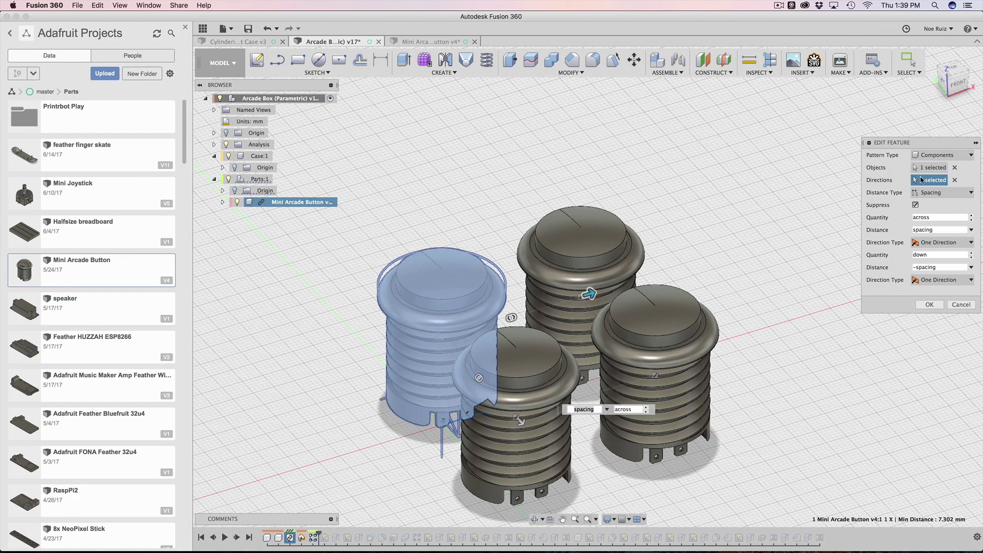
scroll(799, 220, down, 5)
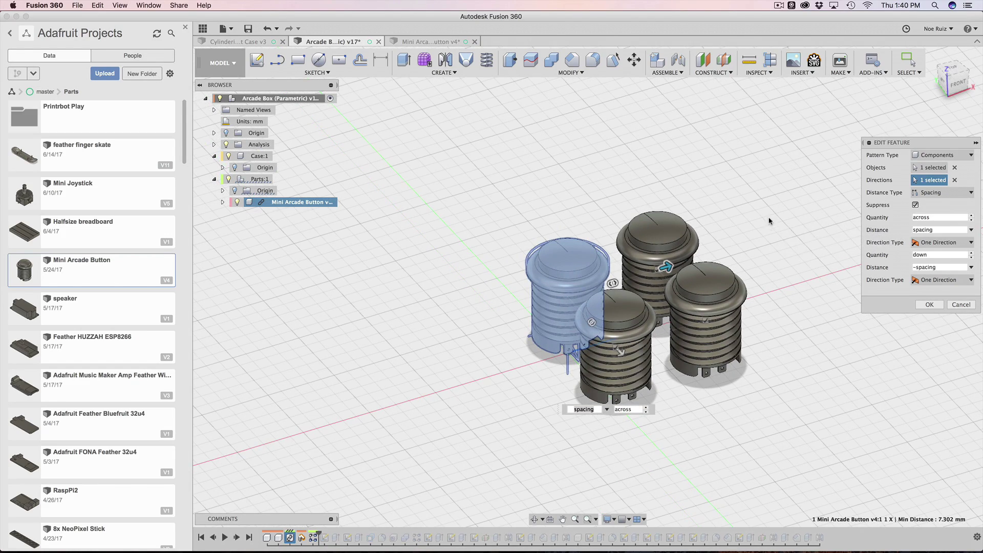
shift+middle_drag(771, 230, 758, 243)
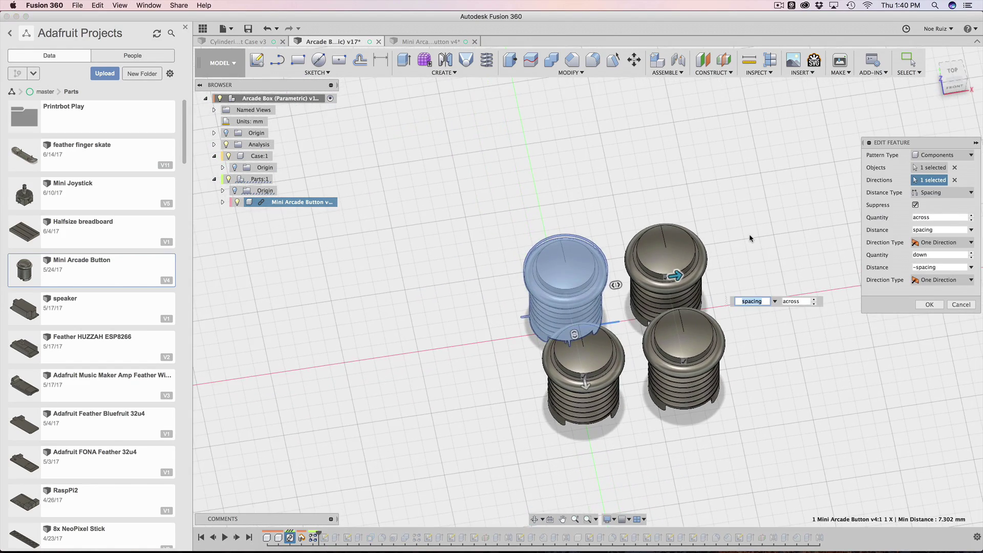
scroll(750, 238, up, 3)
scroll(551, 374, down, 8)
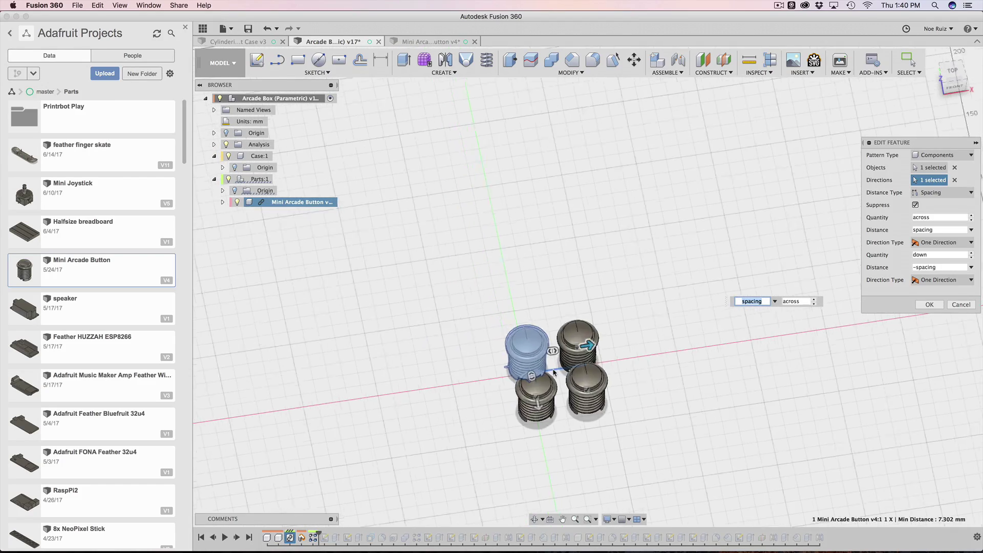
scroll(555, 378, up, 5)
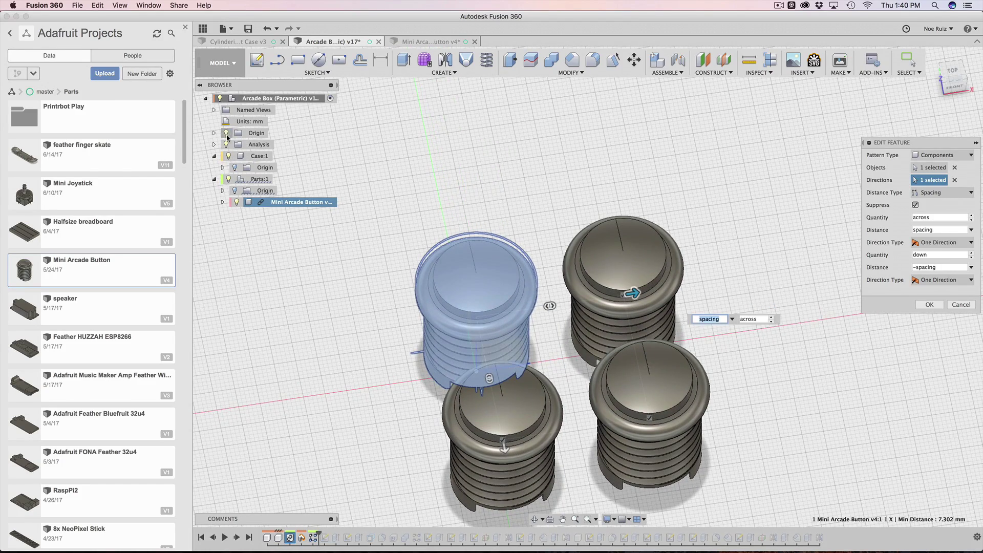
shift+middle_drag(292, 267, 294, 205)
scroll(524, 353, up, 3)
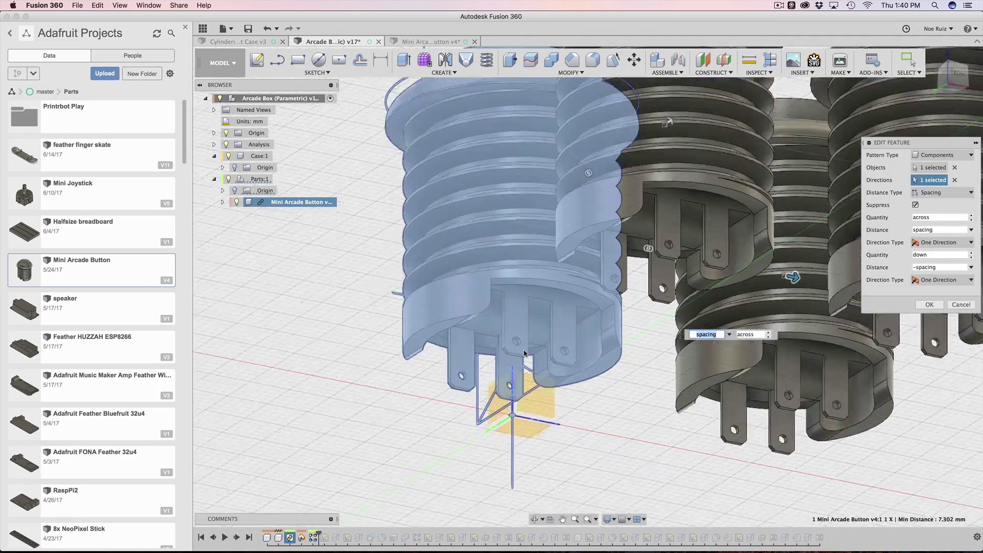
scroll(525, 353, up, 3)
scroll(508, 423, down, 8)
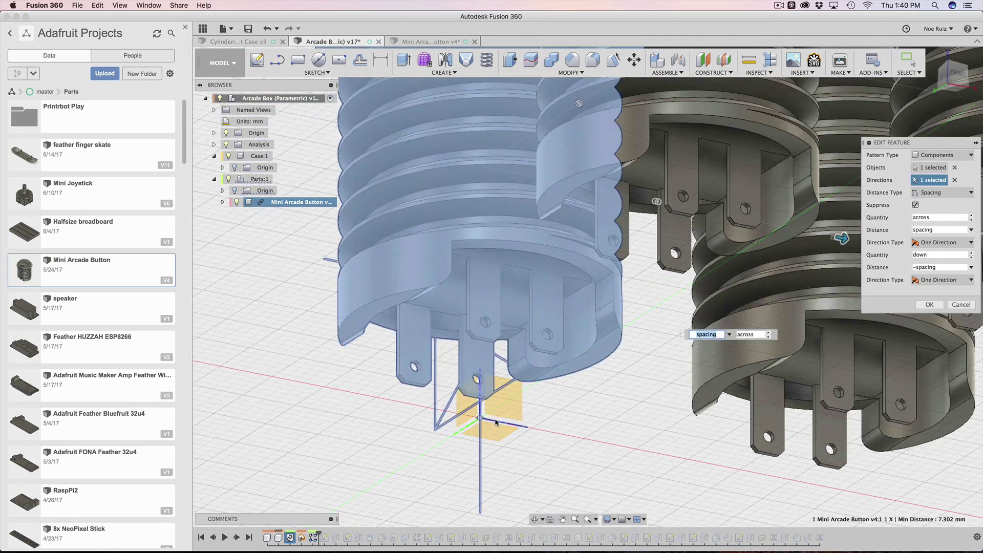
middle_drag(376, 320, 408, 347)
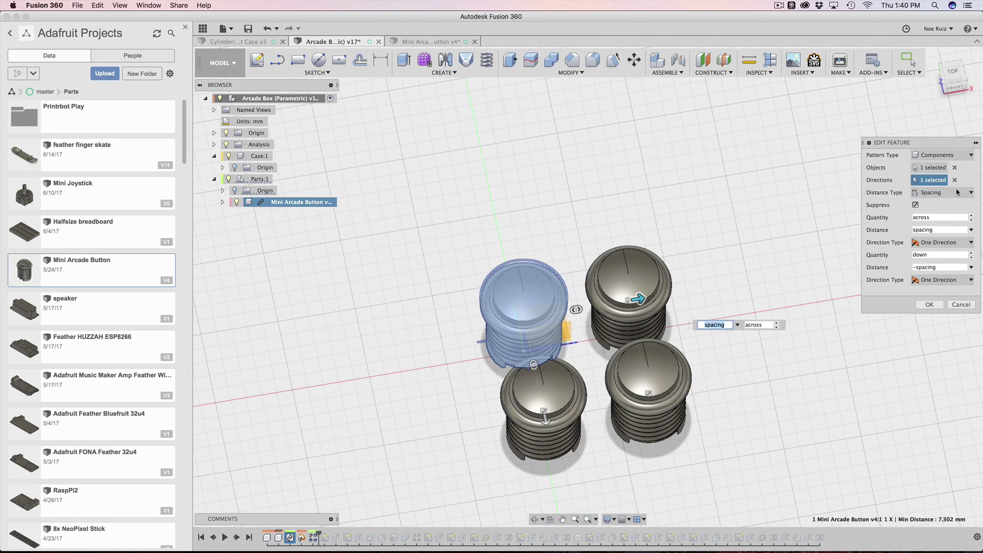
- Examine the pattern's Spacing distance type, its across quantity and spacing distance, and the down quantity of the second direction
click(930, 197)
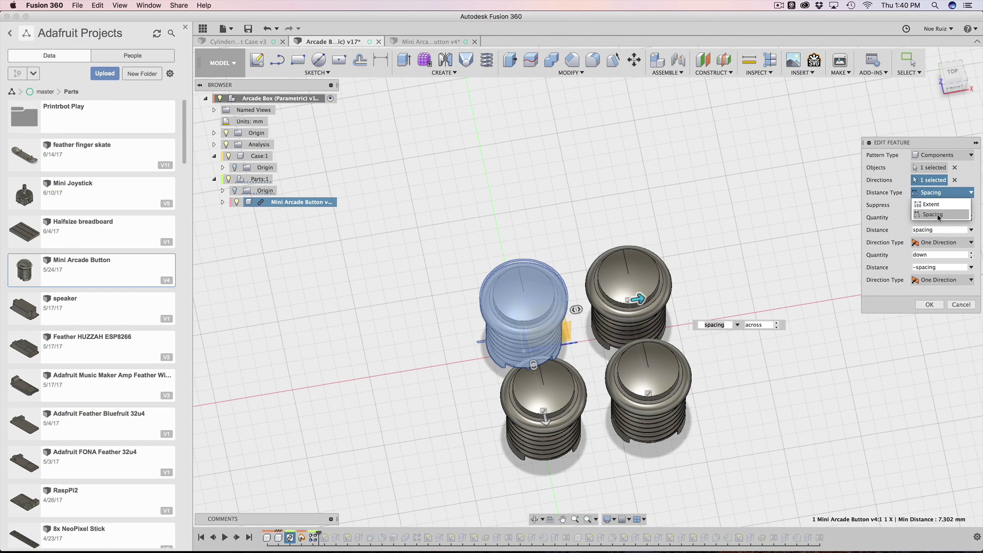
click(895, 204)
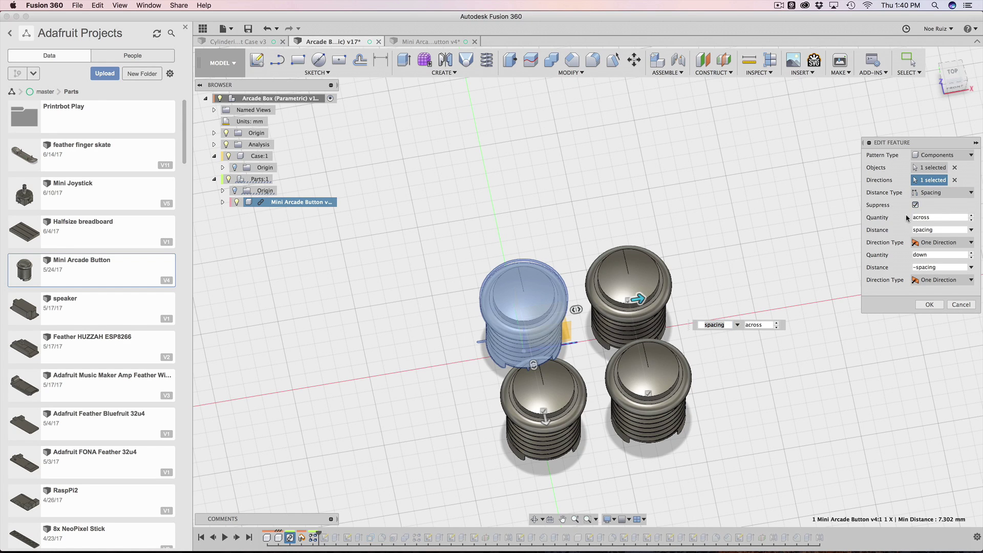
drag(931, 218, 905, 217)
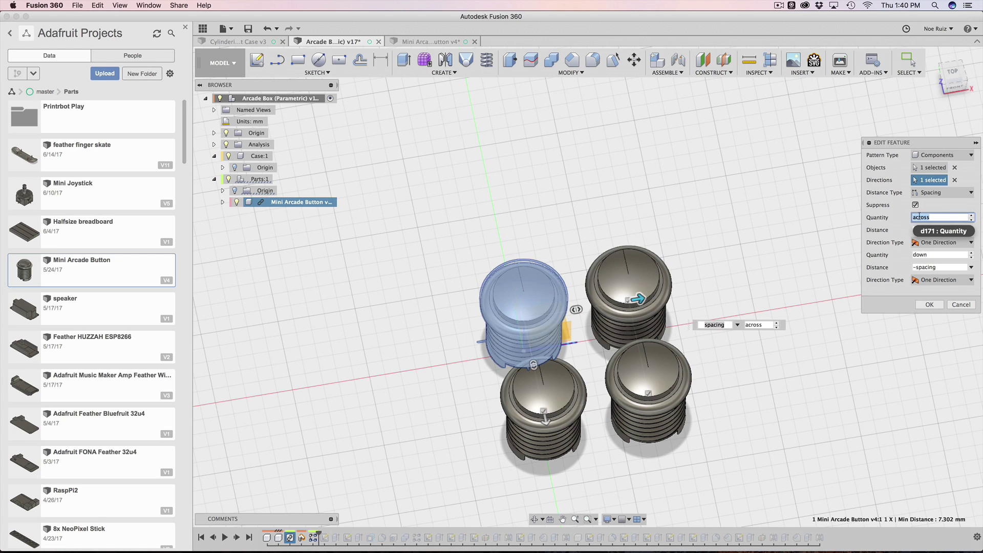
click(933, 229)
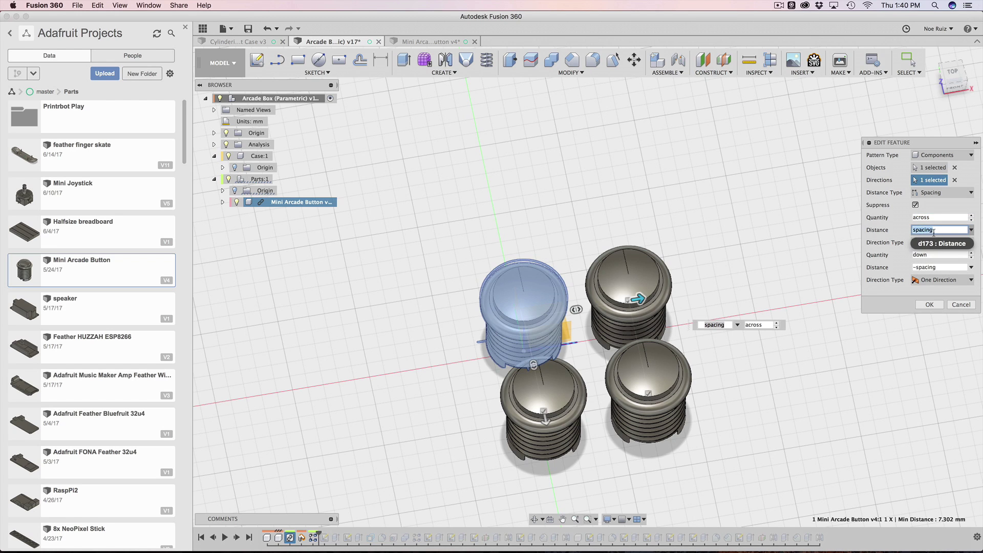
key(shift+Tab)
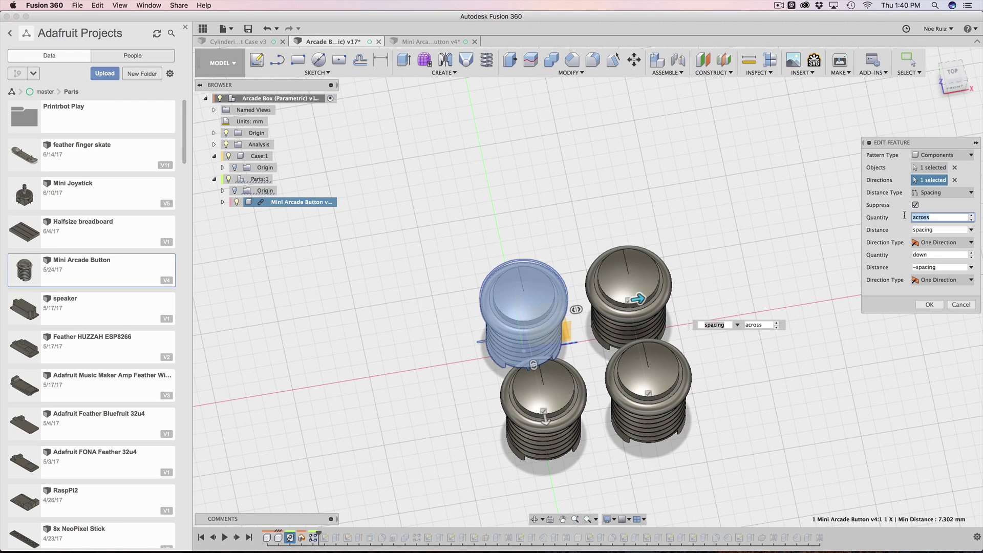
click(943, 218)
key(Tab)
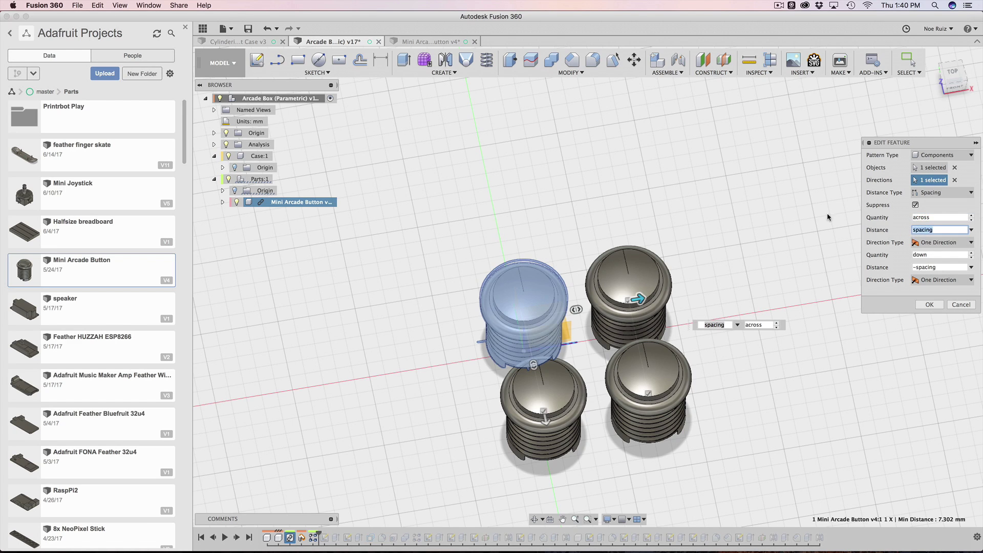
click(949, 230)
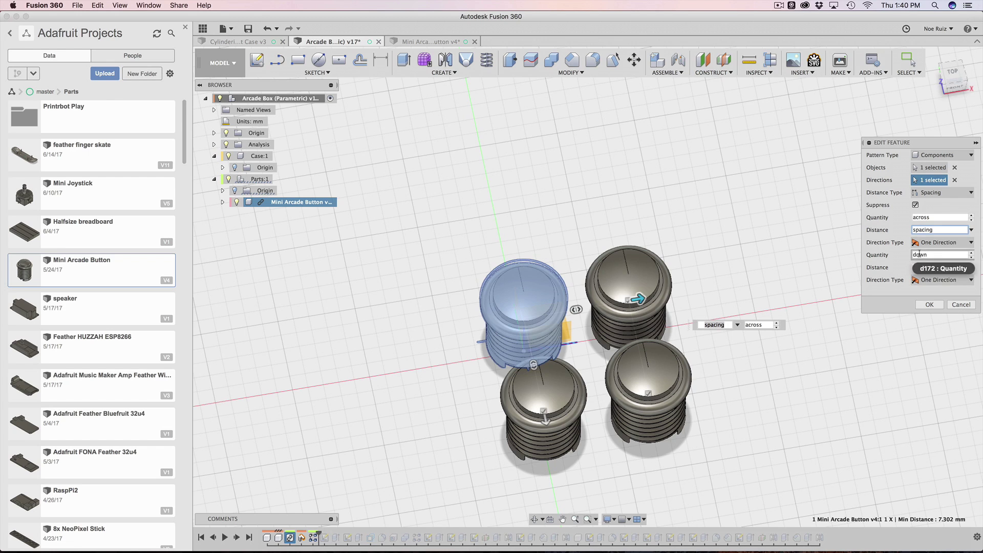
click(942, 255)
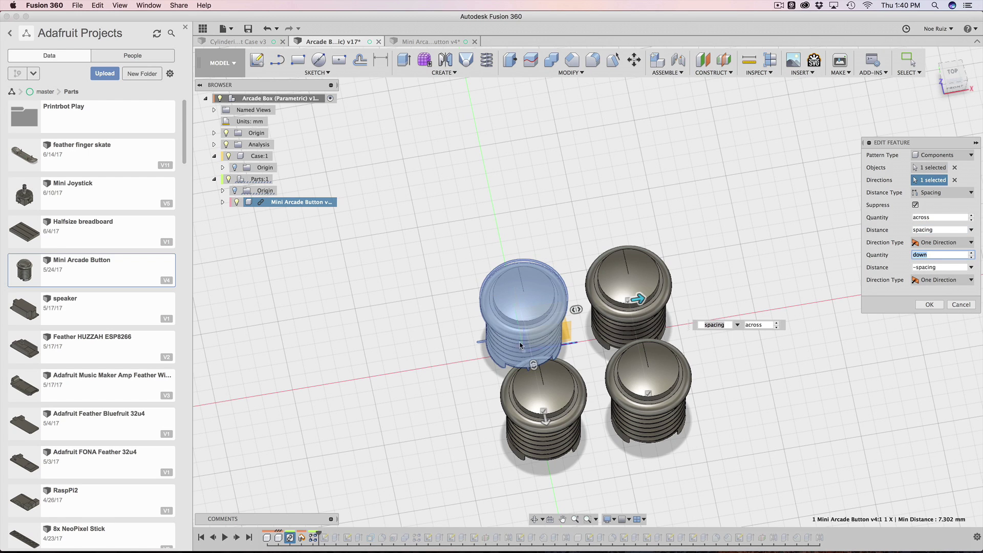
- Try a positive spacing distance for the pattern's second direction, and restore it to -spacing
click(940, 268)
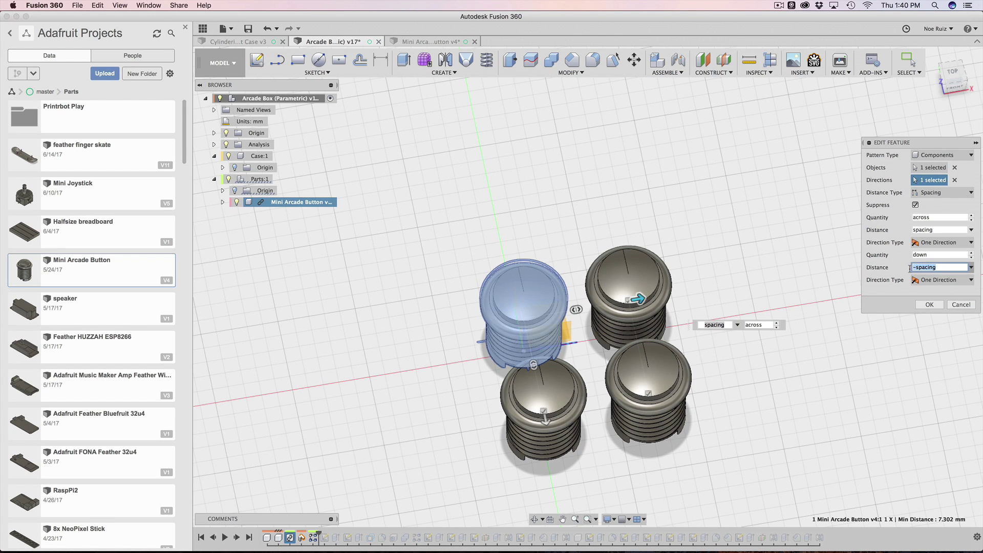
scroll(767, 276, up, 2)
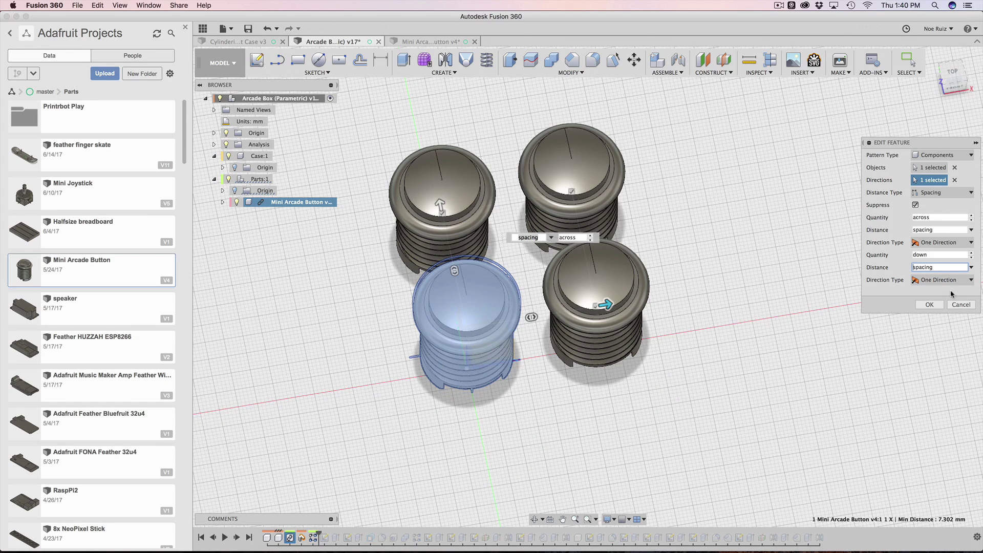
scroll(383, 266, up, 3)
scroll(447, 316, down, 3)
middle_drag(348, 262, 402, 384)
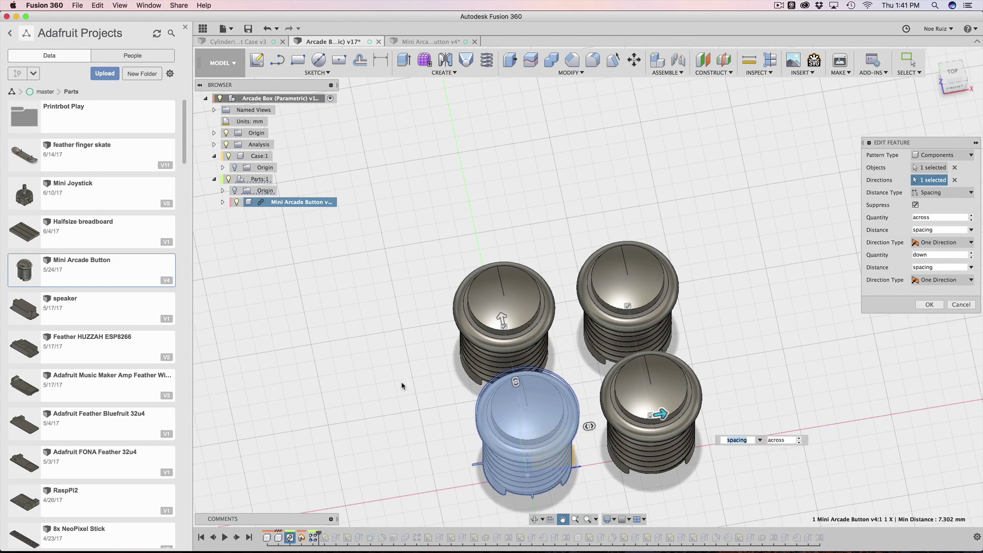
double_click(916, 268)
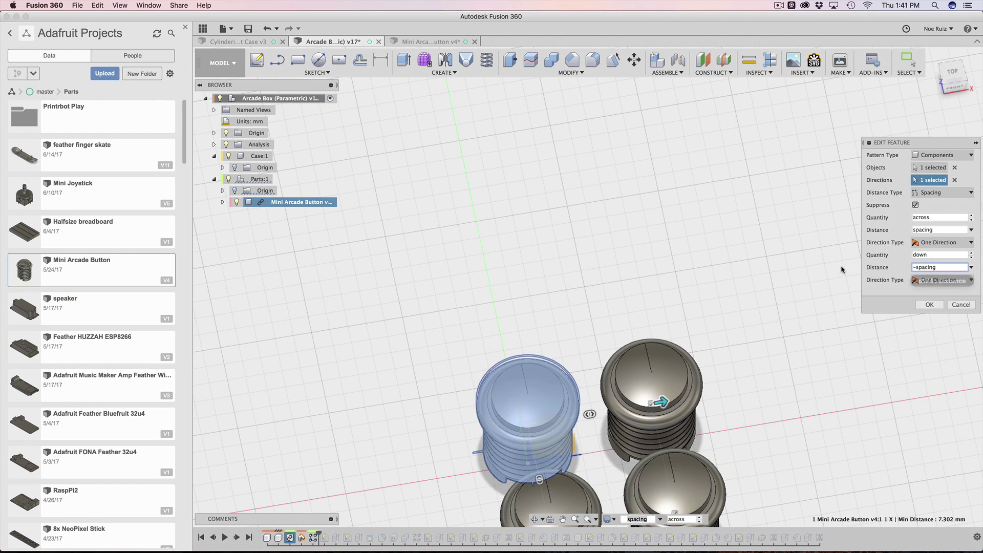
- Examine the button pattern and its directions from the top view, and leave the pattern edit without applying it
click(954, 77)
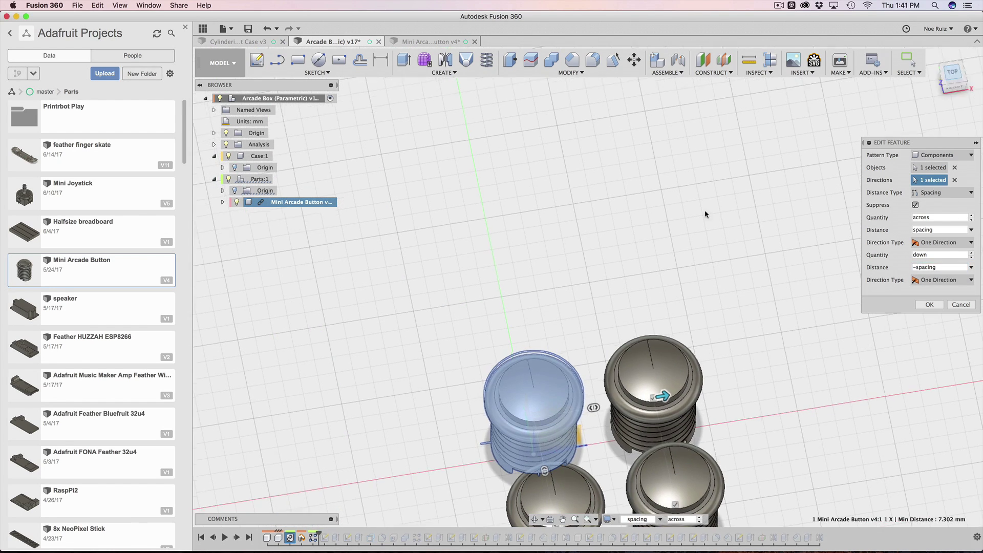
middle_drag(672, 252, 650, 187)
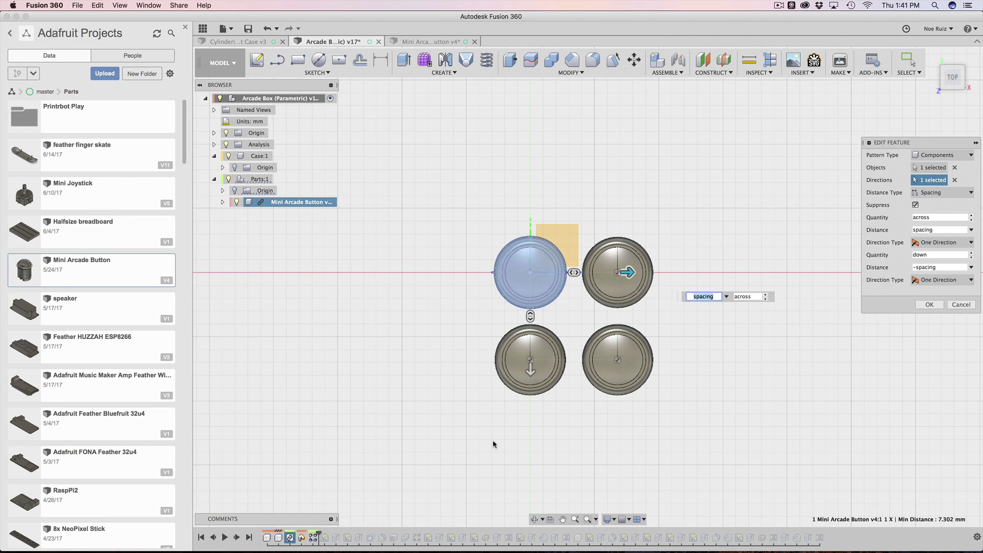
scroll(587, 277, up, 3)
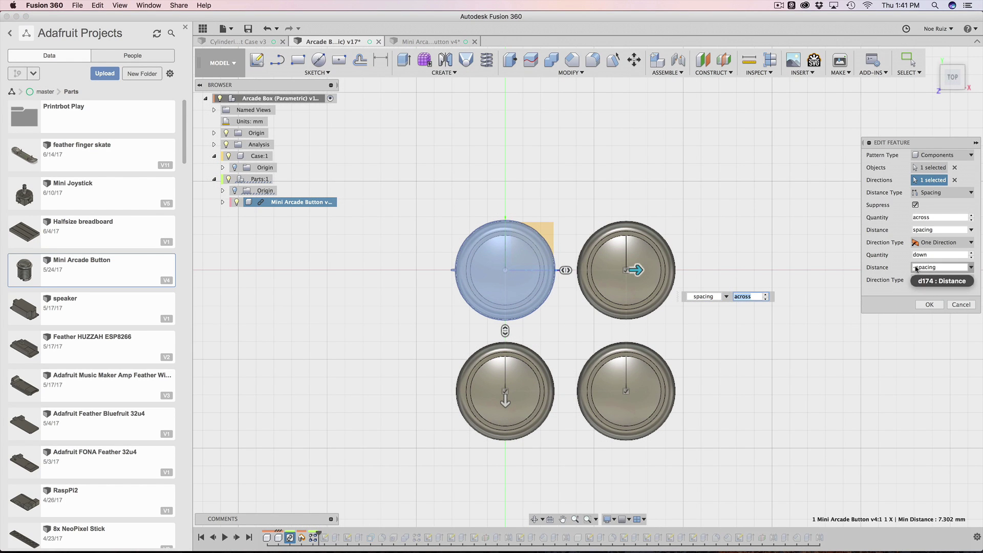
click(961, 307)
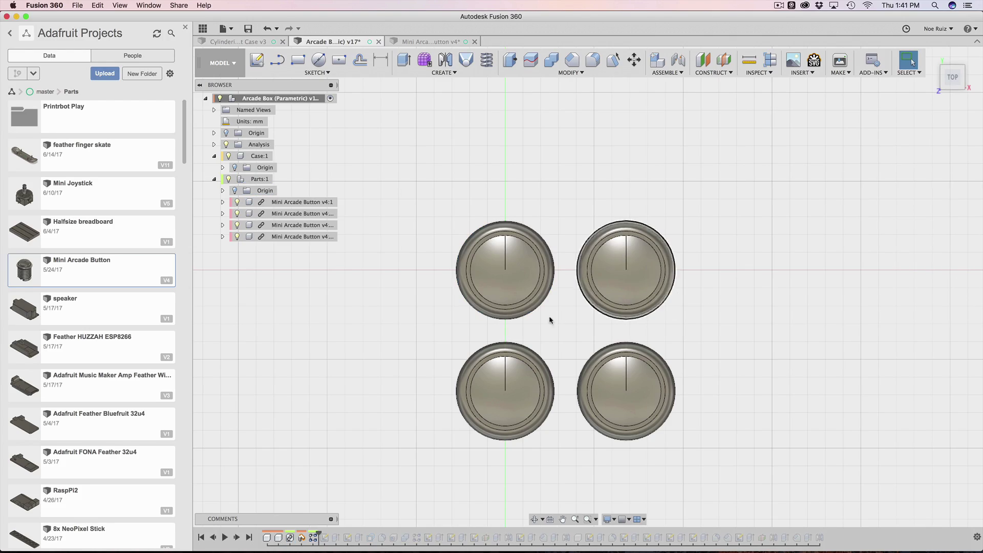
- Open the design's parameters and set the across user parameter to 3
shift+middle_drag(397, 373, 419, 228)
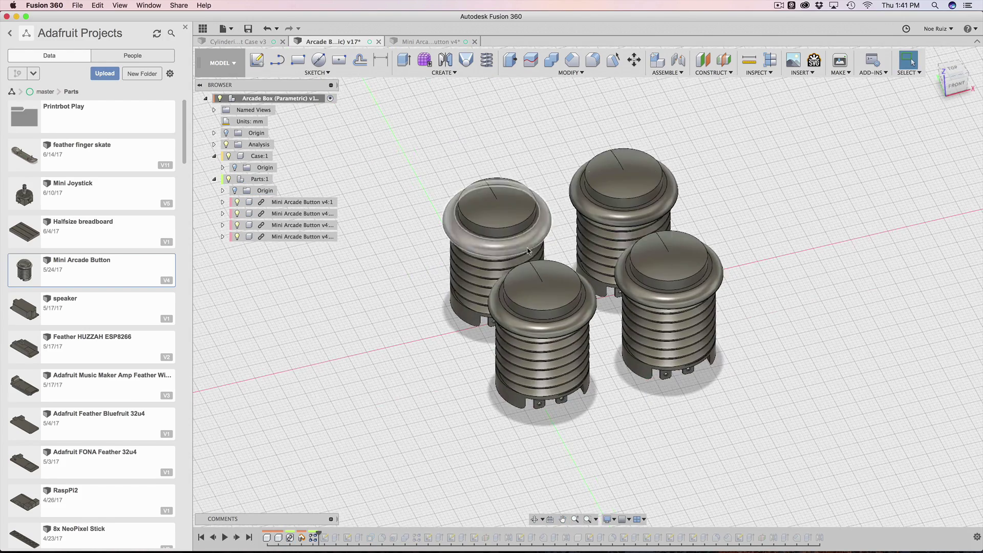
scroll(457, 259, down, 3)
click(571, 72)
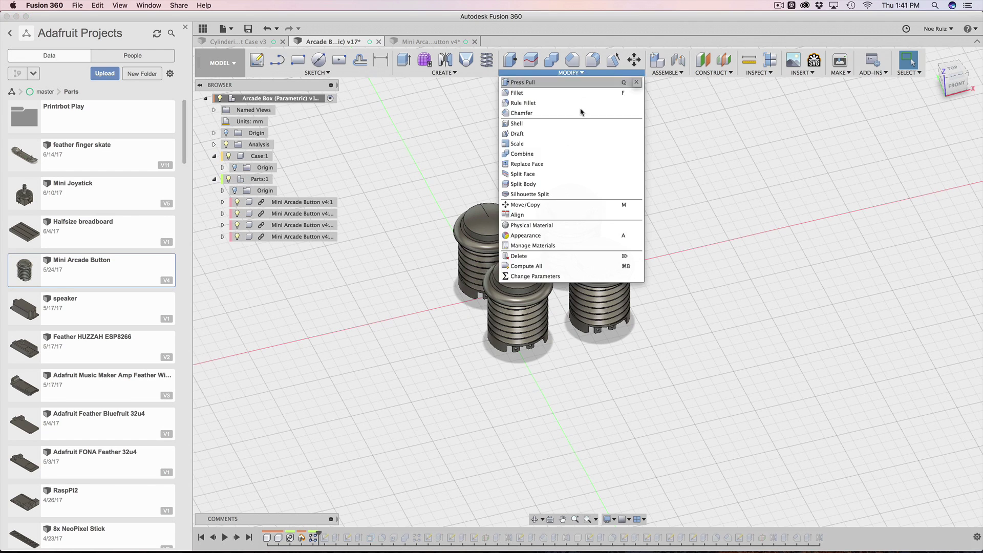
click(543, 276)
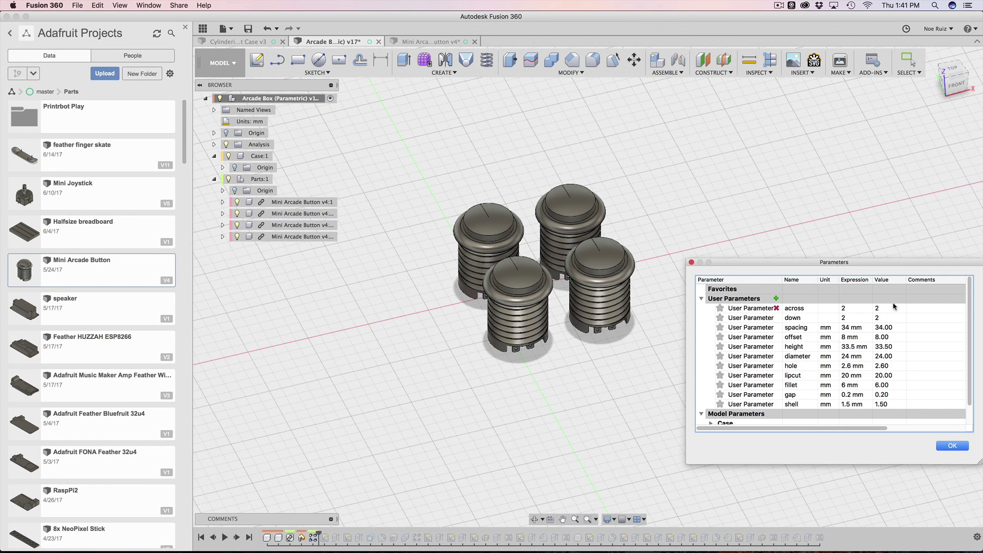
click(854, 310)
text(3)
key(Return)
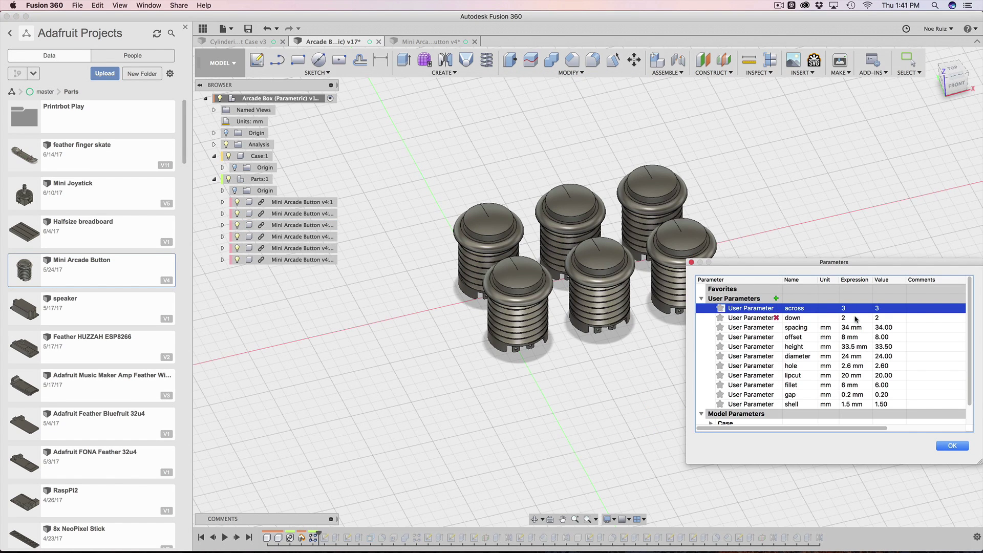
- Set the down user parameter to 3, and collapse and re-expand the Parts component in the model tree
click(855, 318)
text(3)
key(Return)
click(852, 319)
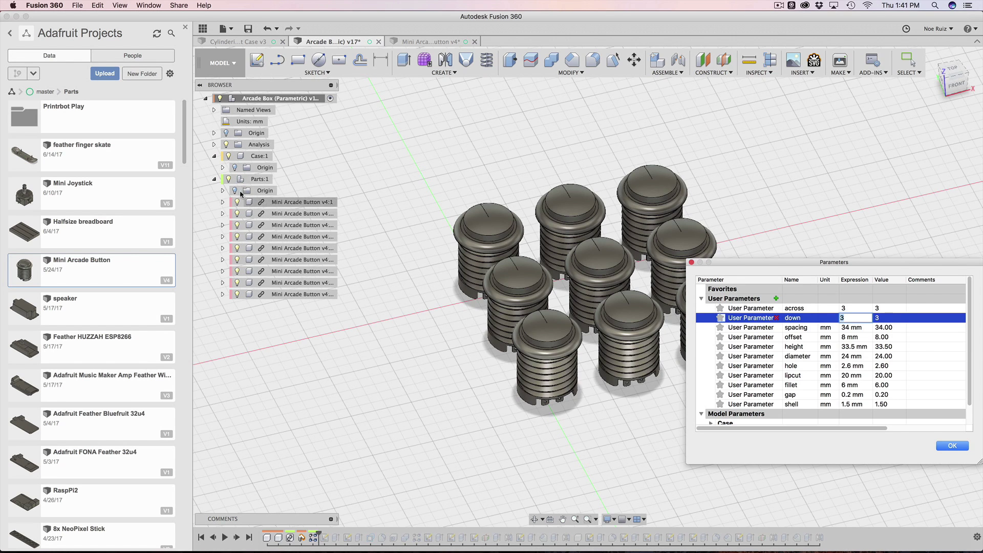
click(214, 180)
click(214, 180)
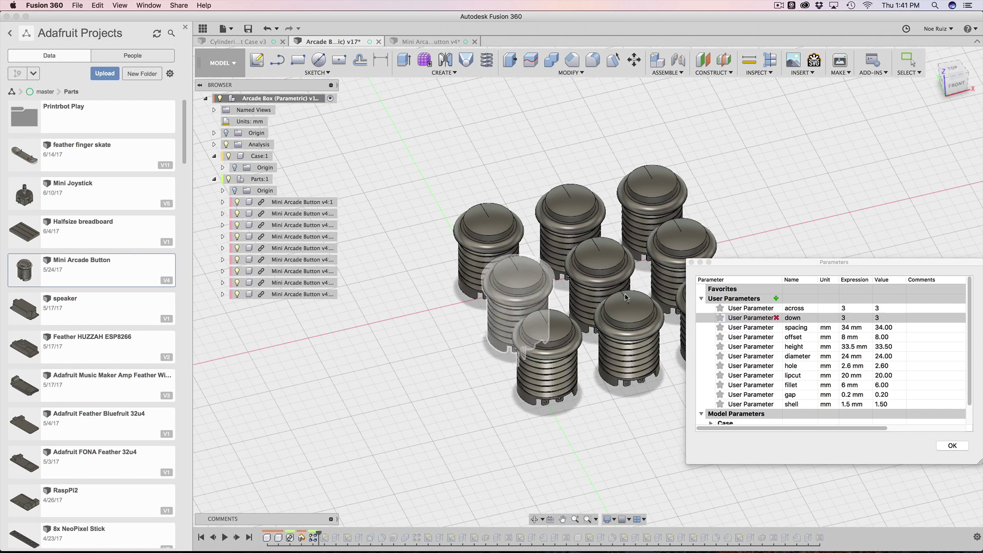
- Set the across and down user parameters to 2 and close the parameters dialog
click(862, 308)
text(2)
click(854, 317)
text(2)
click(859, 324)
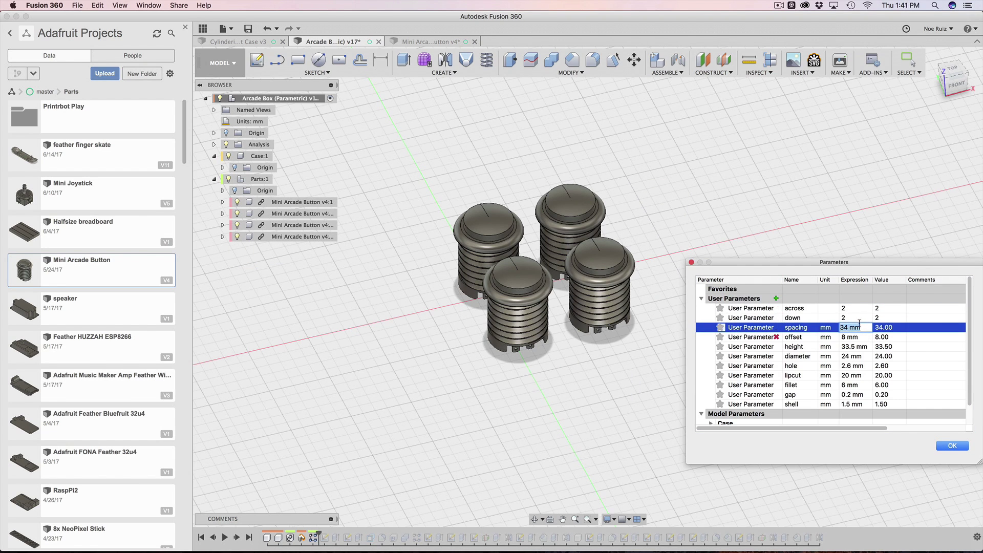
click(859, 317)
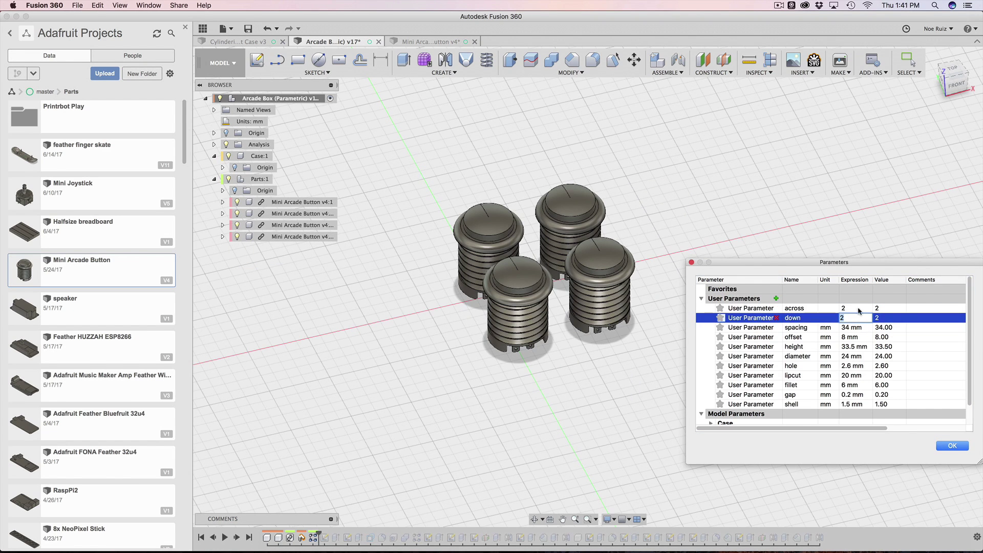
click(958, 445)
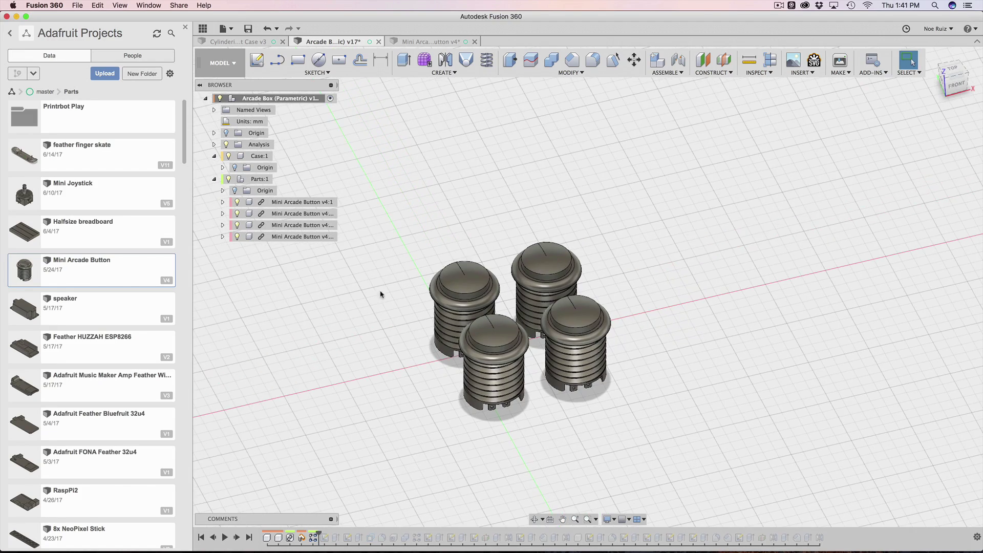
scroll(380, 292, up, 5)
scroll(457, 289, down, 2)
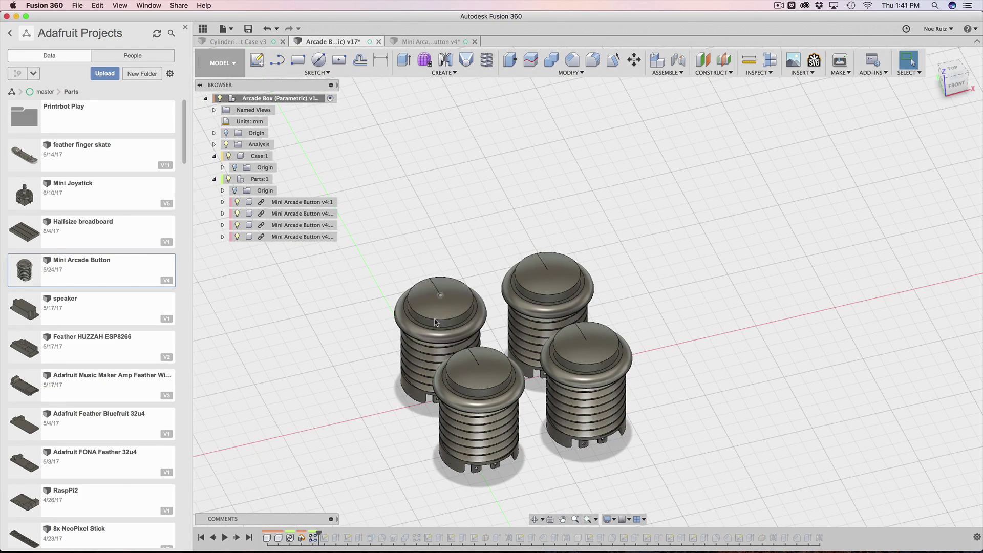
middle_drag(380, 420, 409, 383)
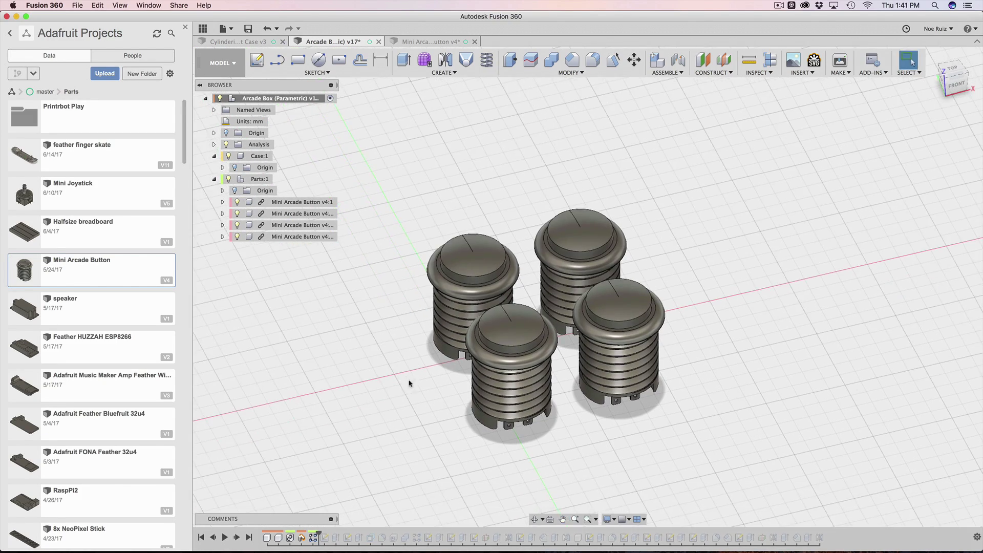
- Advance the design history by one feature past the button pattern, activate the Case component and collapse the Parts component
drag(318, 534, 323, 534)
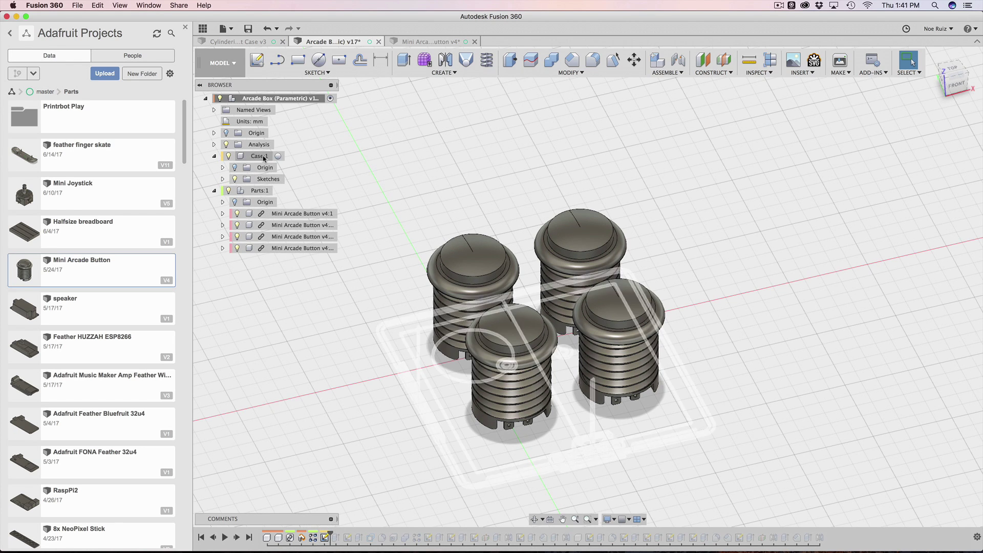
click(279, 156)
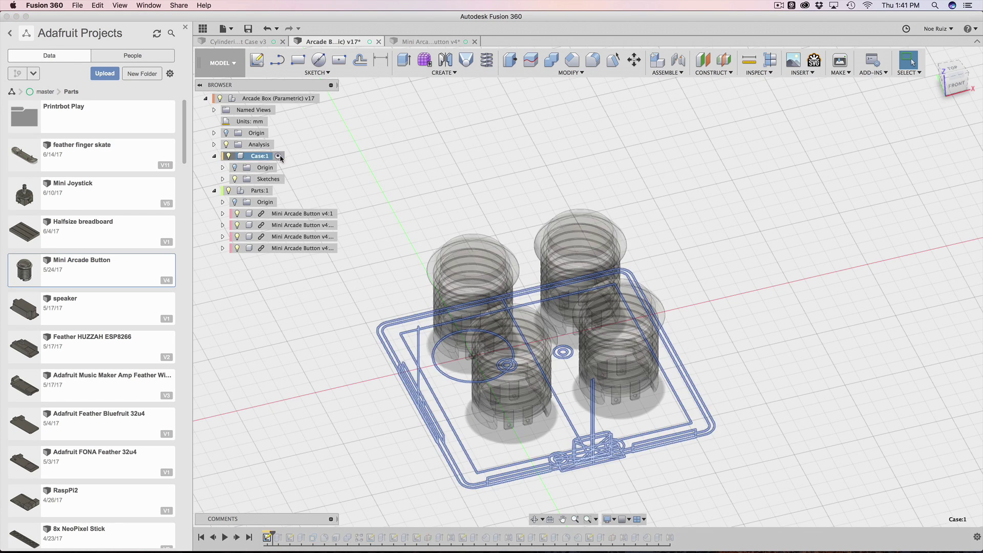
click(214, 191)
click(254, 439)
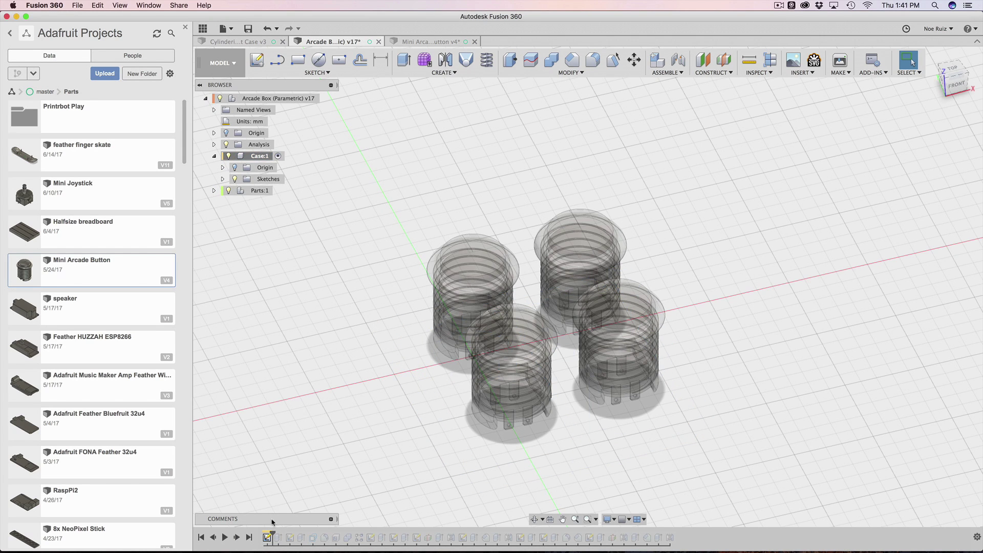
- Open the Case's circle cut sketch and examine its circle and diameter dimension from above and at an angle
click(266, 539)
double_click(267, 537)
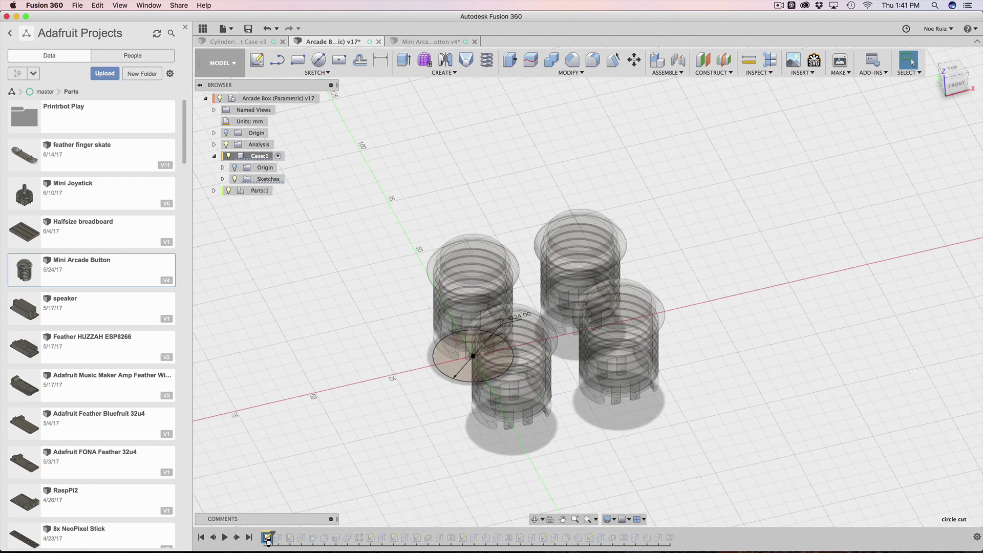
scroll(472, 181, up, 5)
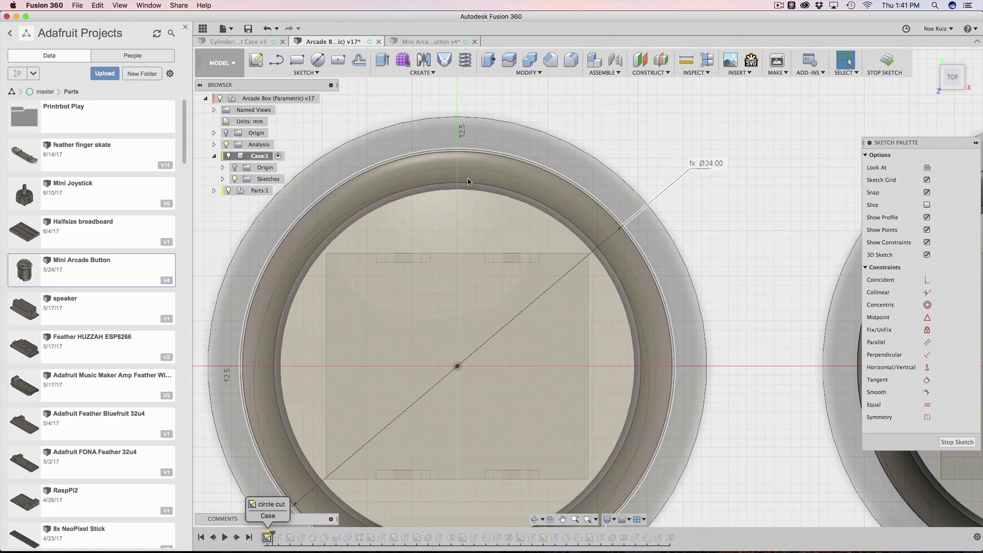
scroll(573, 162, down, 5)
mouse_move(439, 285)
shift+middle_down()
mouse_move(450, 287)
mouse_move(382, 225)
shift+middle_up()
scroll(465, 285, up, 4)
scroll(481, 287, down, 4)
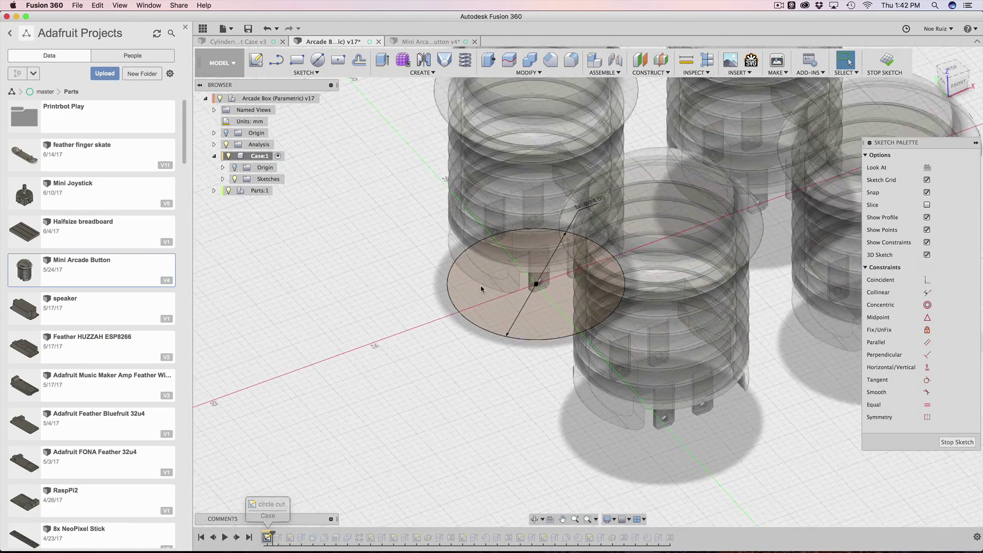
- Examine the circle's centre at the origin beneath the first button, and finish the circle cut sketch unchanged
scroll(481, 286, up, 5)
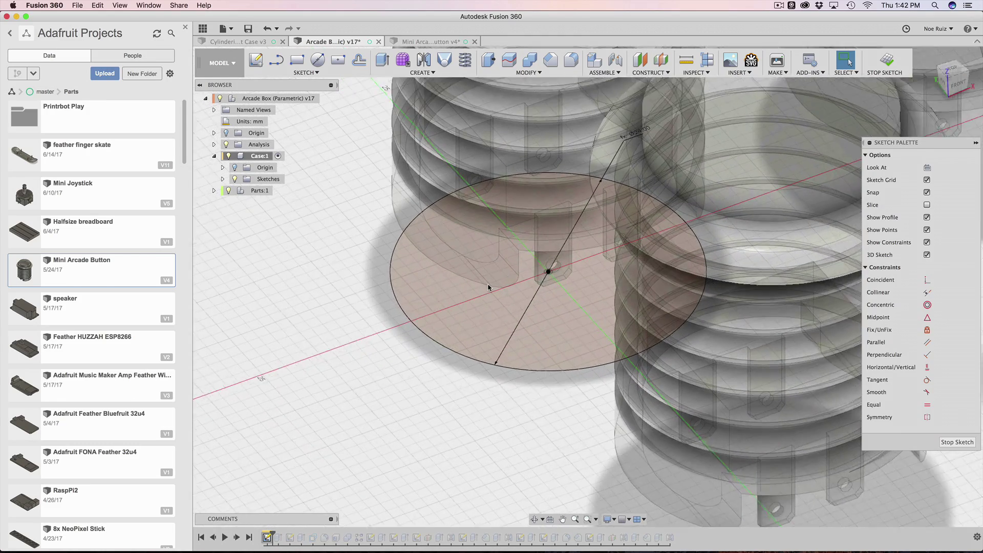
scroll(493, 298, down, 2)
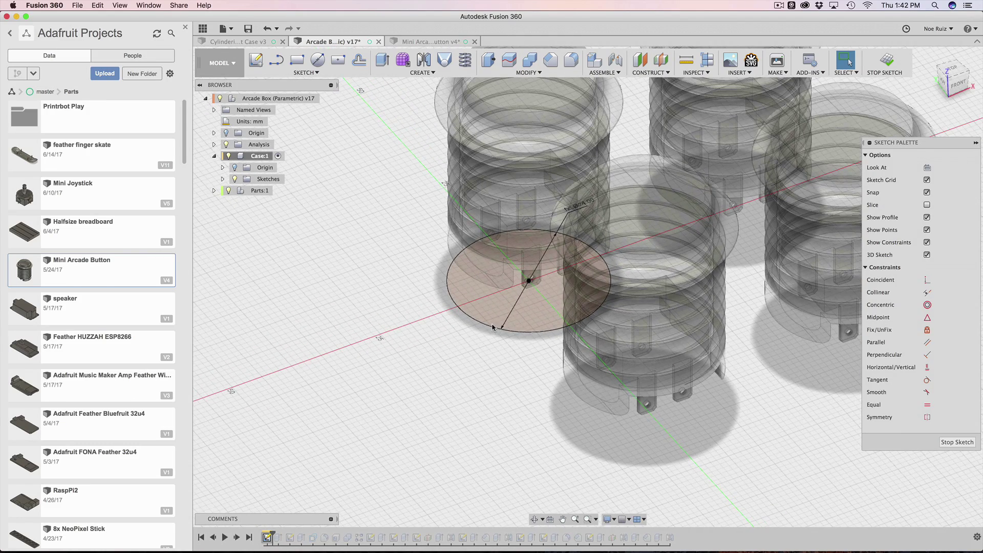
scroll(493, 327, up, 6)
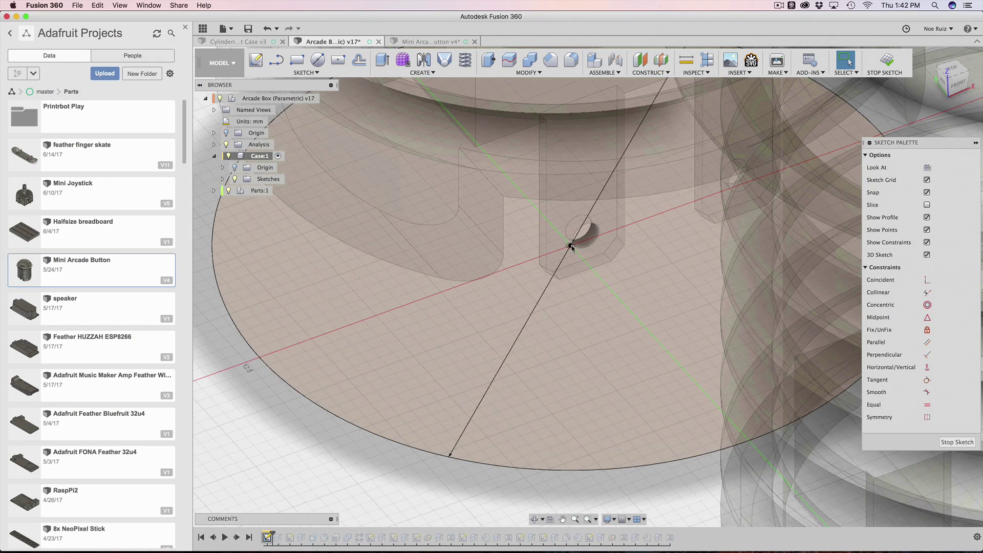
scroll(570, 245, down, 6)
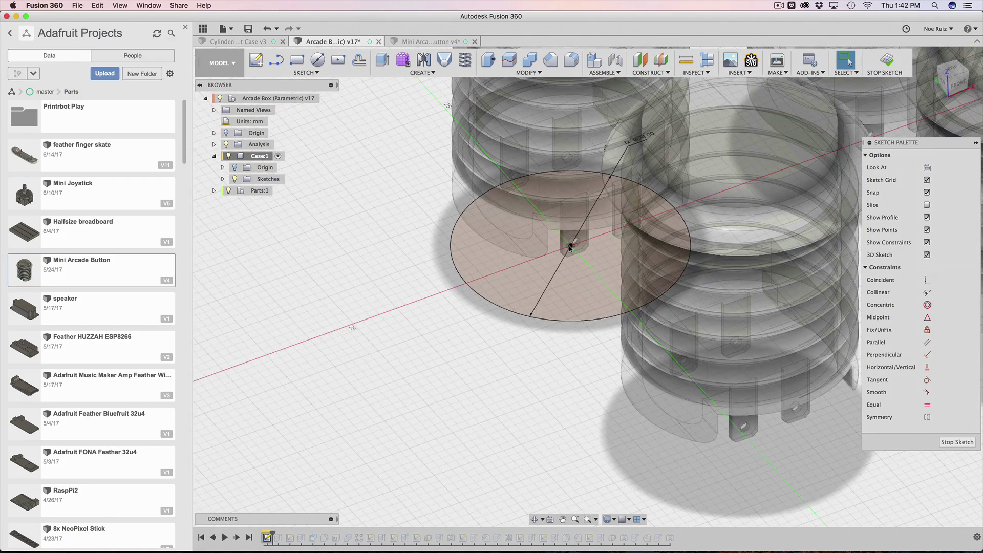
middle_drag(490, 380, 440, 415)
scroll(523, 277, up, 3)
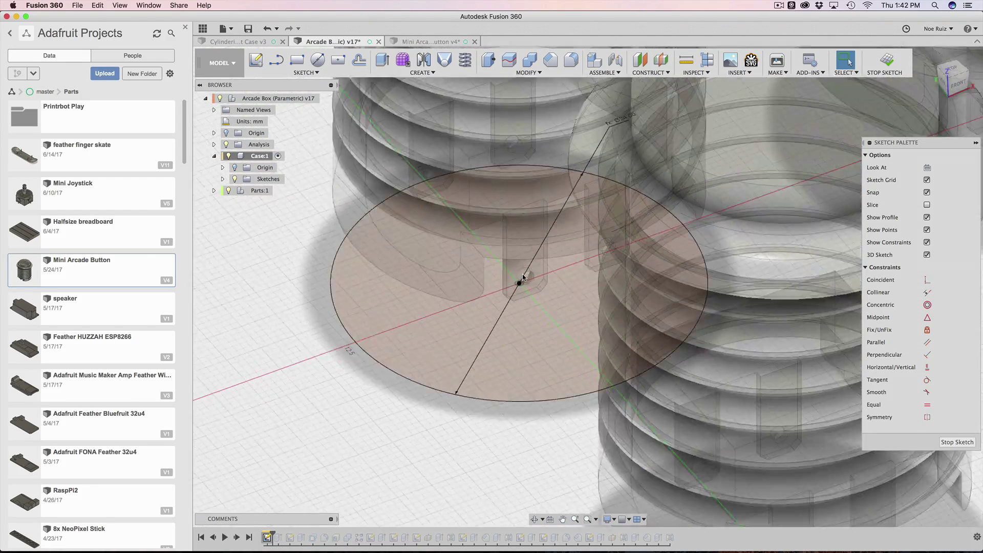
scroll(527, 276, down, 5)
click(889, 61)
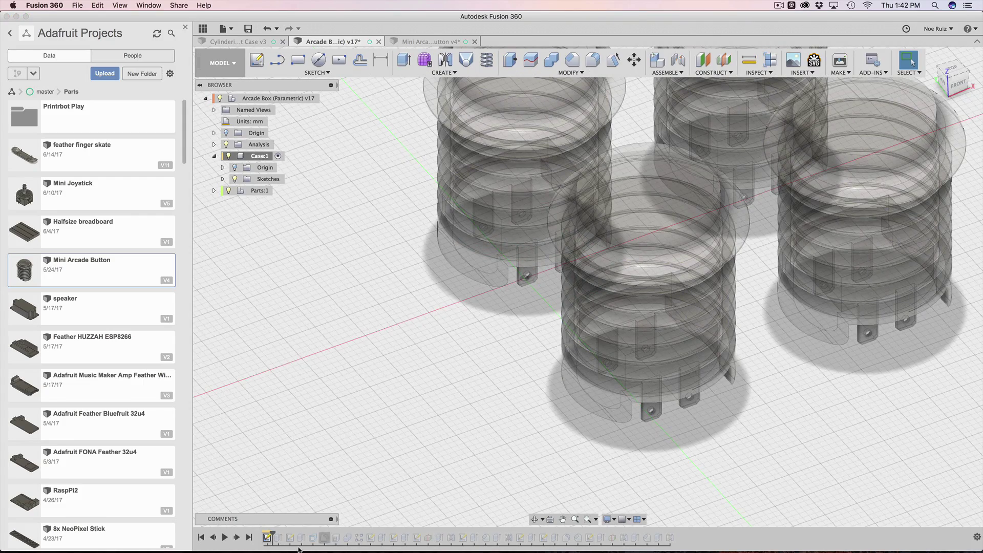
- Inspect the contents of the first Mini Arcade Button inside the Parts component and collapse Parts again
scroll(406, 355, down, 3)
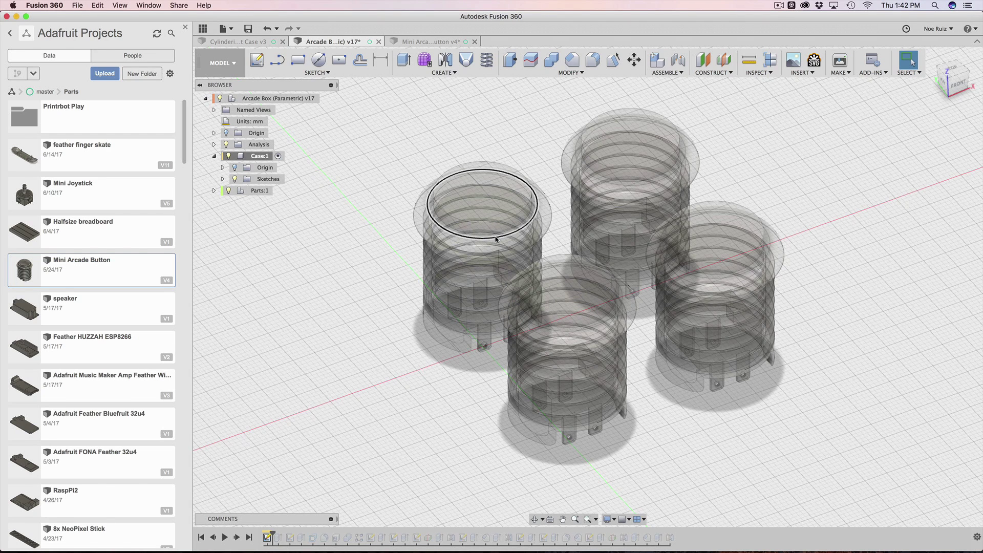
click(214, 192)
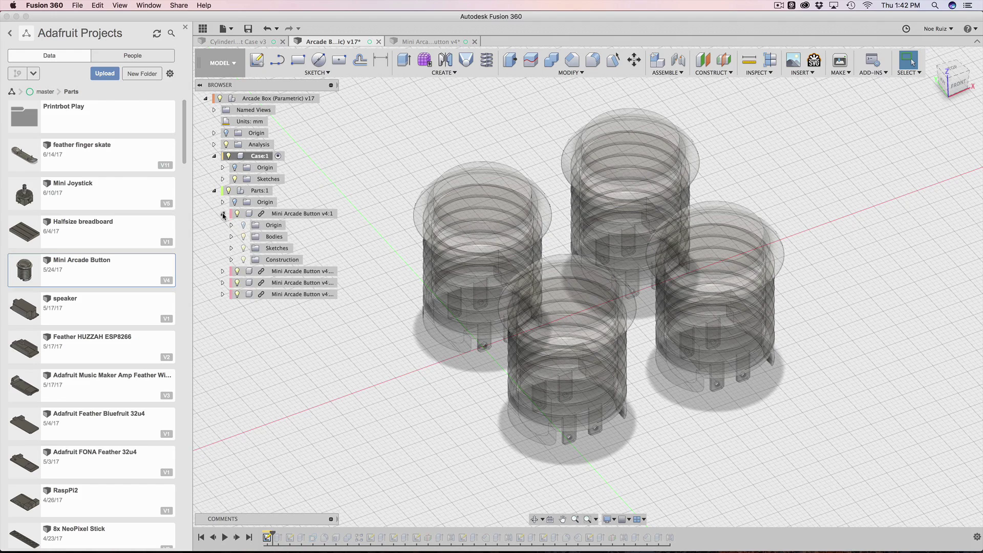
click(213, 191)
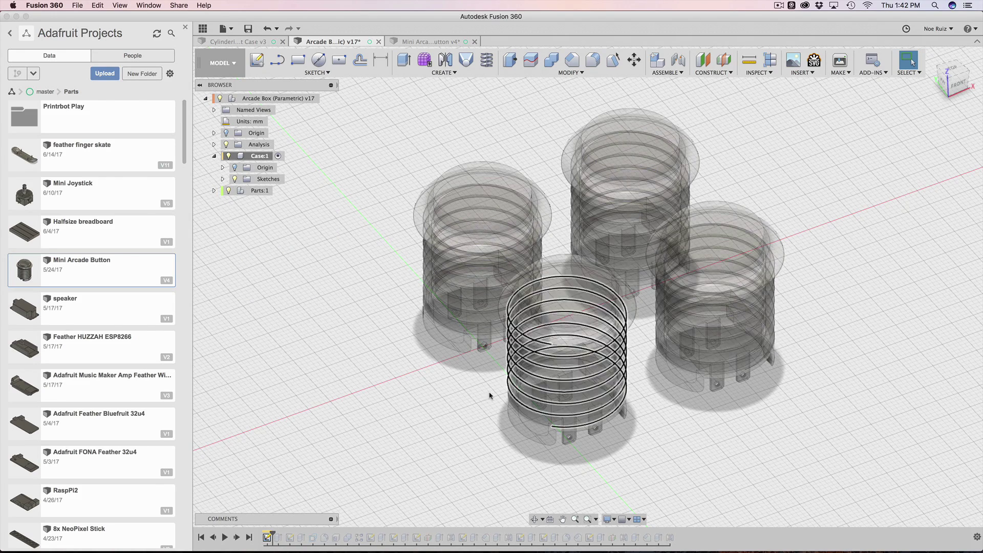
- Review the settings of the extrusion made from the circle cut sketch, including its distance parameter, and leave them unchanged
shift+middle_drag(410, 394, 380, 468)
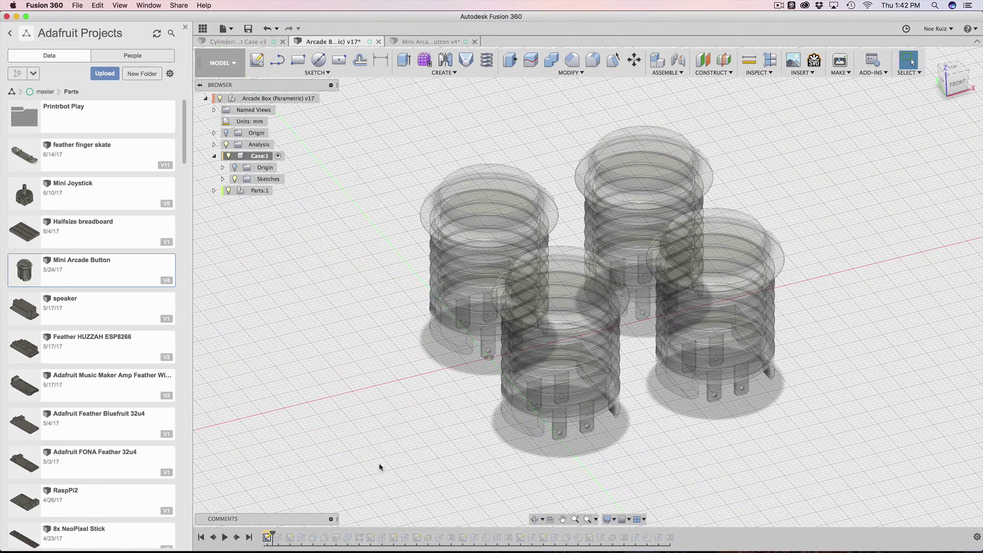
double_click(278, 538)
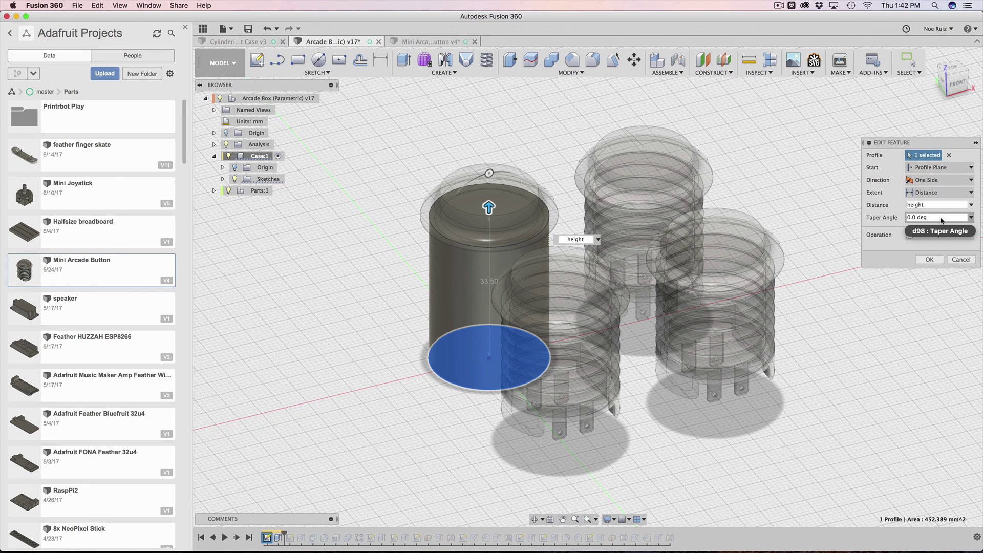
click(961, 260)
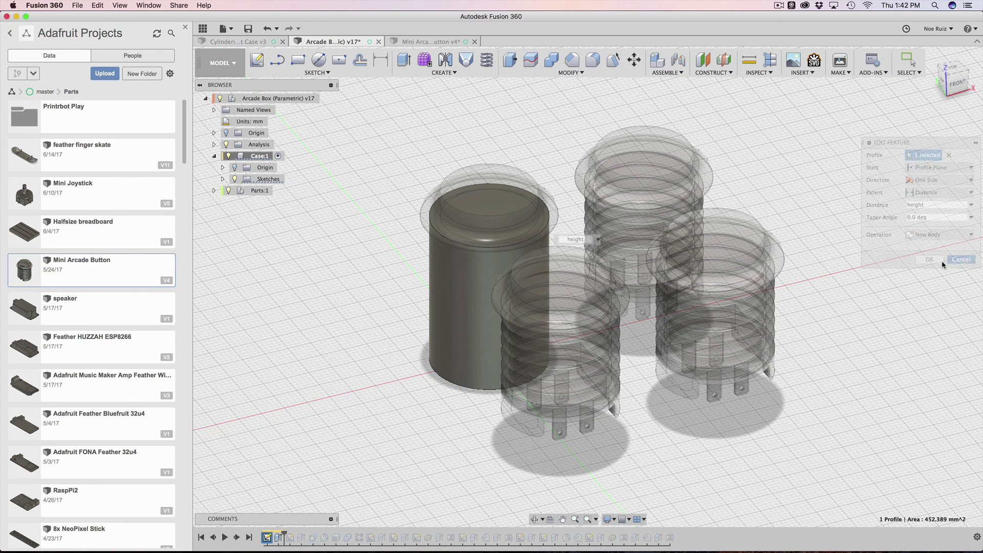
- Highlight the box sketch in the design history, make it visible among the Case's sketches and open it for editing
click(290, 539)
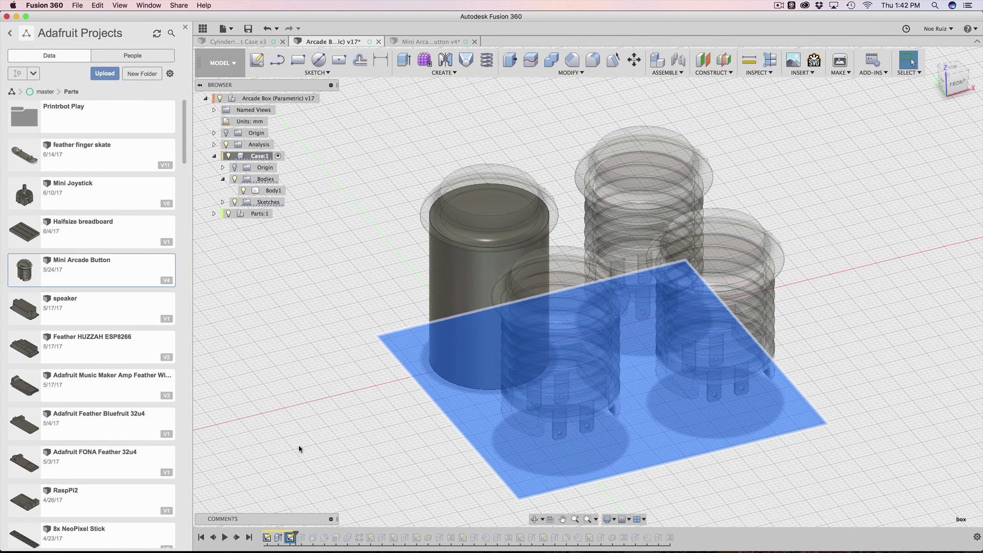
click(315, 441)
middle_drag(335, 433, 321, 402)
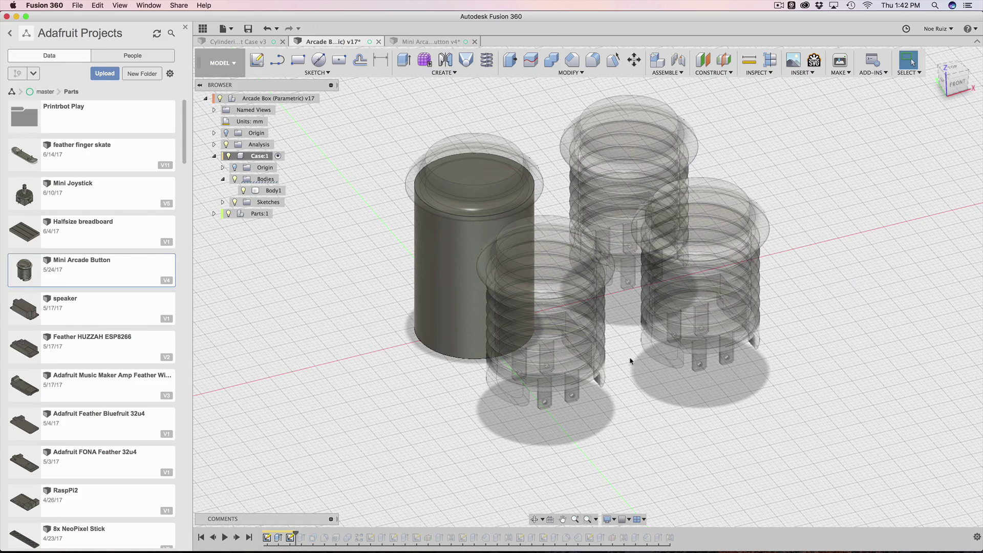
mouse_move(381, 398)
shift+middle_down()
mouse_move(368, 369)
mouse_move(370, 383)
shift+middle_up()
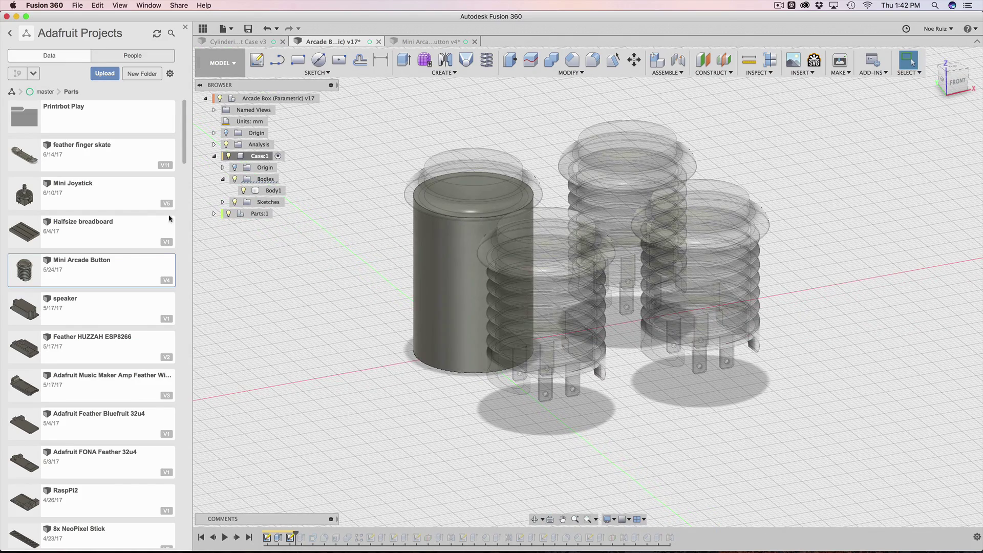
click(222, 202)
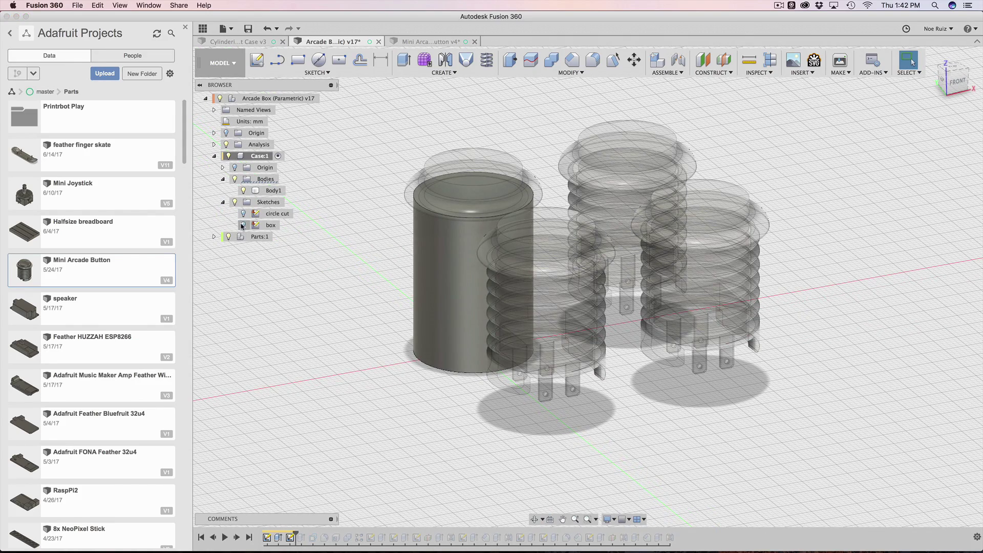
click(243, 226)
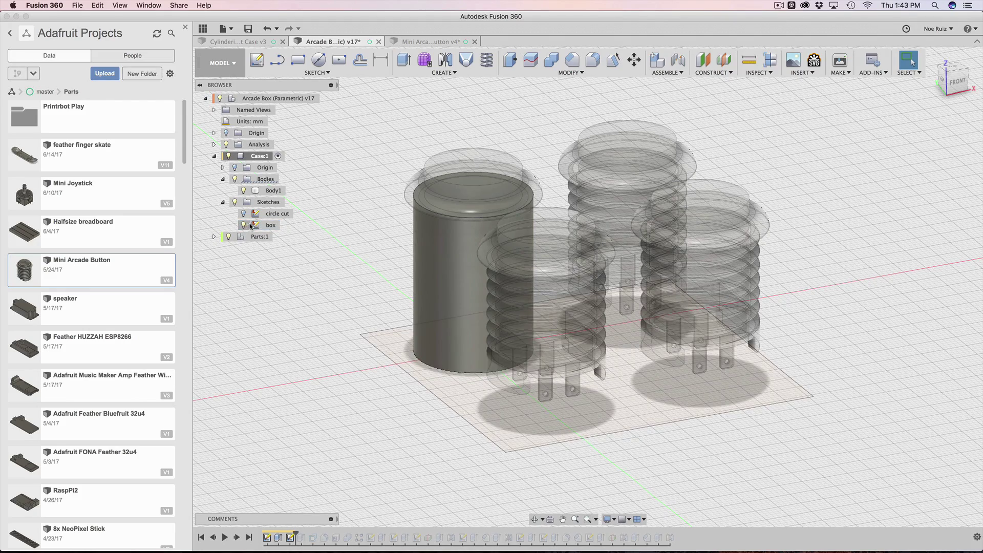
double_click(255, 225)
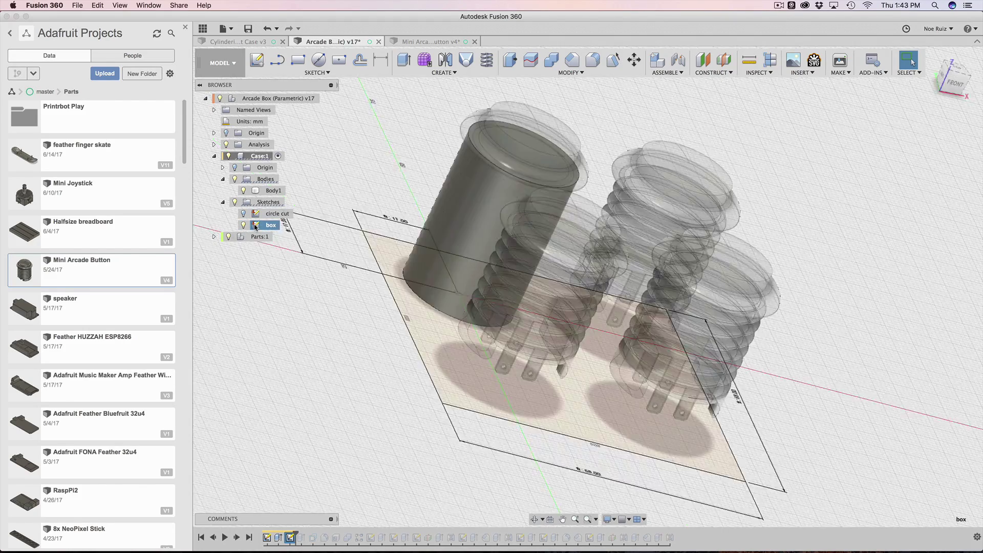
- Move the box sketch's vertical 17 mm offset dimension closer to the rectangle and check its expression without changing it
scroll(414, 171, up, 4)
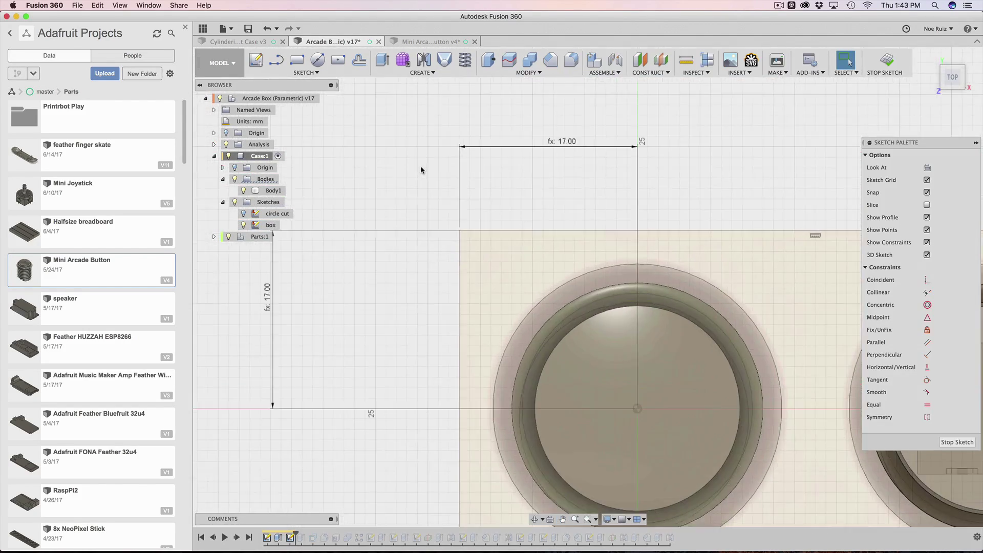
scroll(421, 170, down, 3)
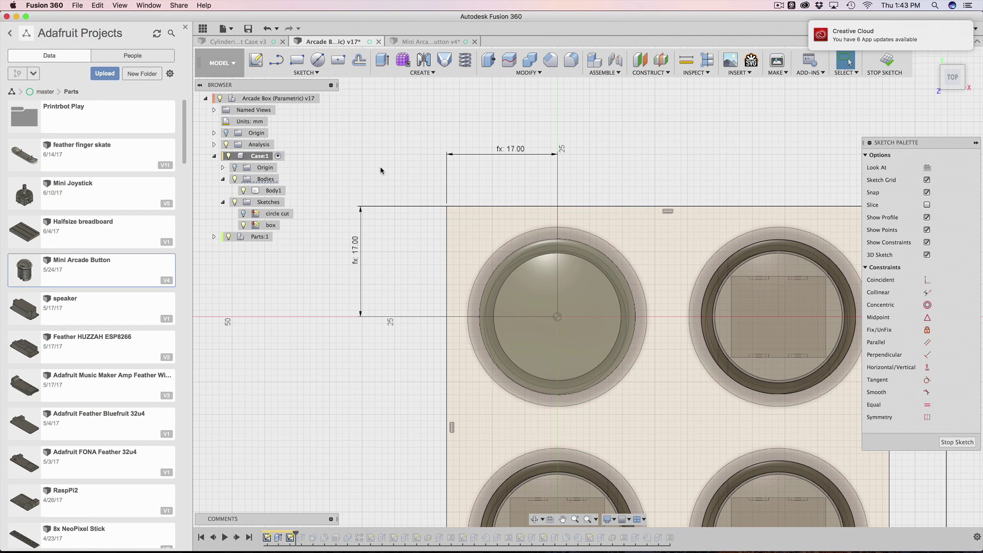
drag(357, 250, 366, 265)
double_click(398, 263)
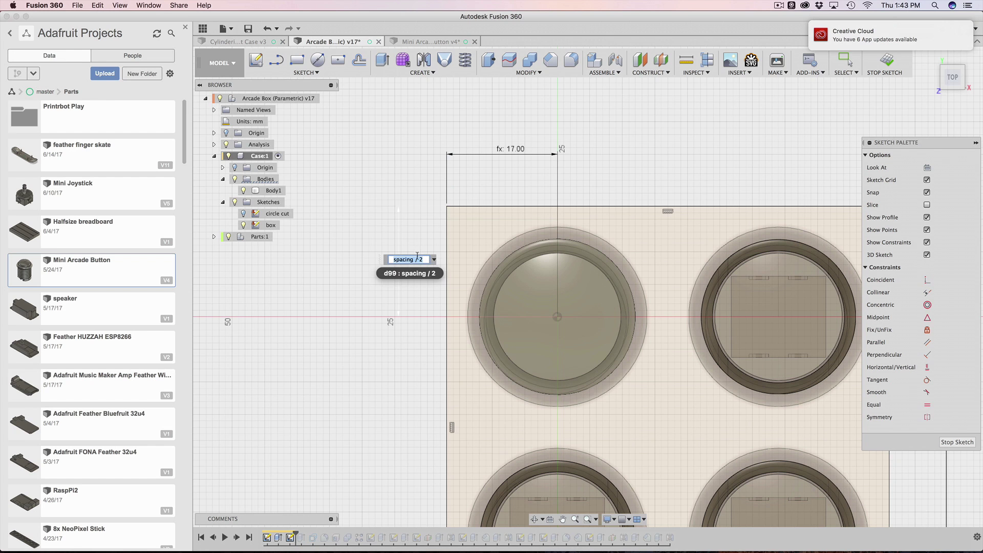
key(Return)
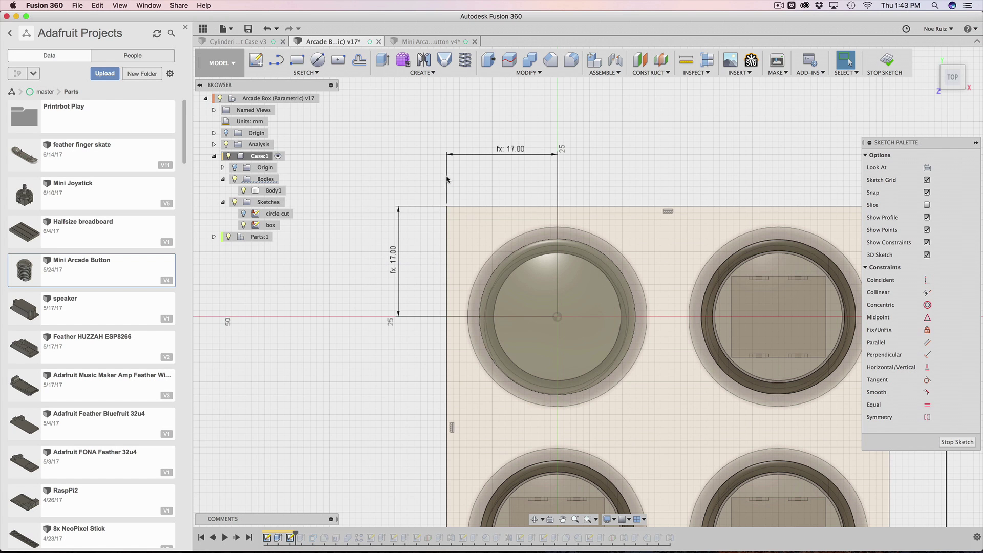
- Check the expression behind the rectangle's overall vertical dimension and leave it unchanged
scroll(506, 209, up, 3)
scroll(453, 217, down, 2)
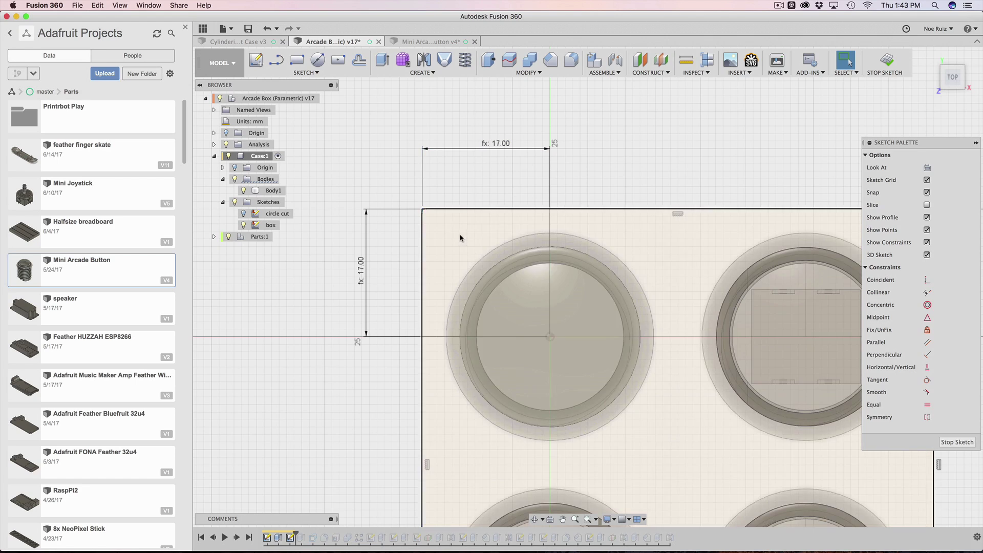
scroll(427, 208, down, 5)
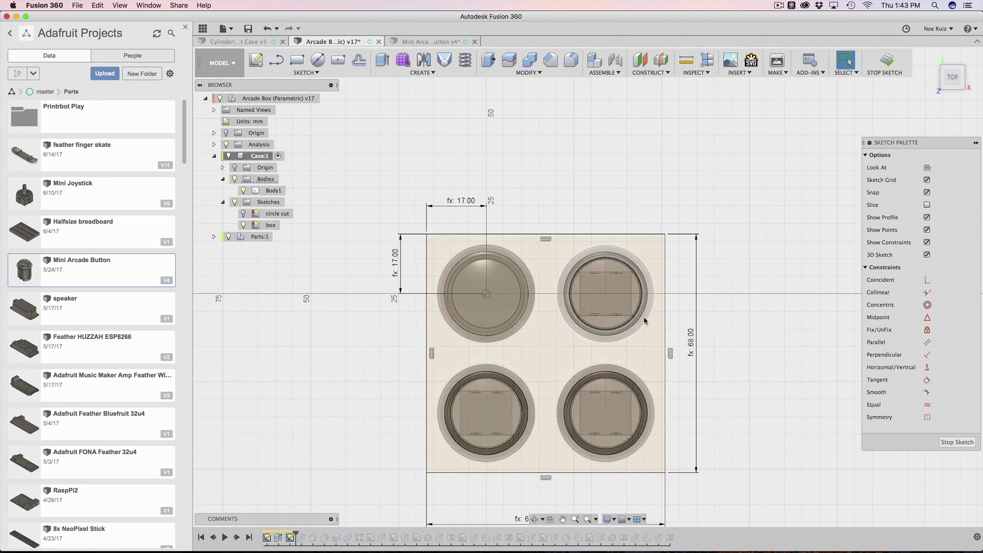
double_click(705, 357)
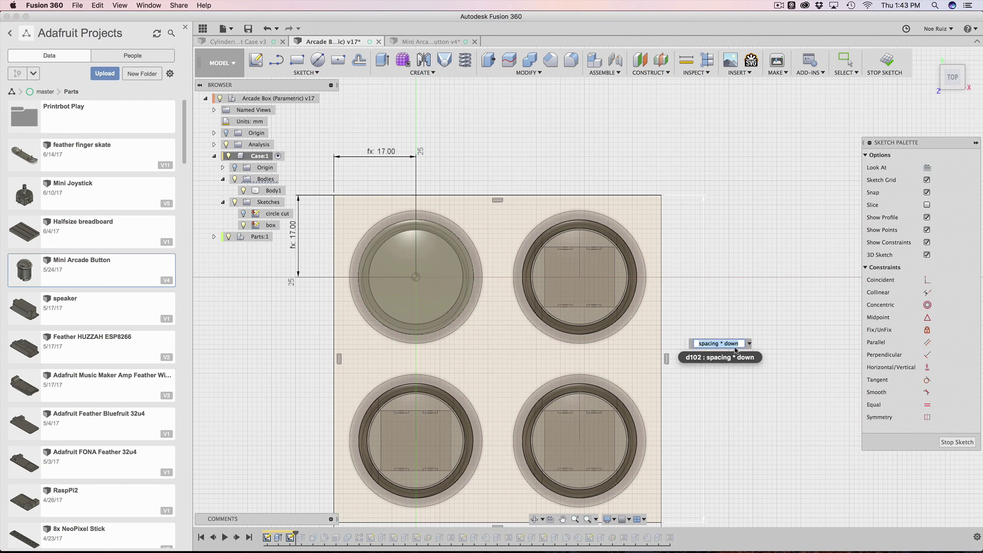
key(Escape)
scroll(733, 322, down, 3)
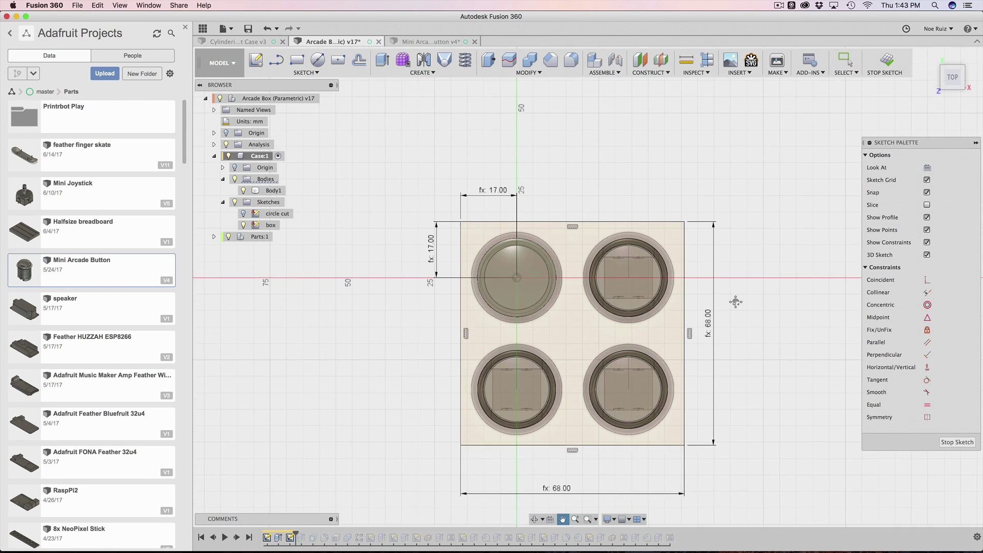
- Check the expression behind the rectangle's overall horizontal dimension and leave it unchanged
double_click(564, 444)
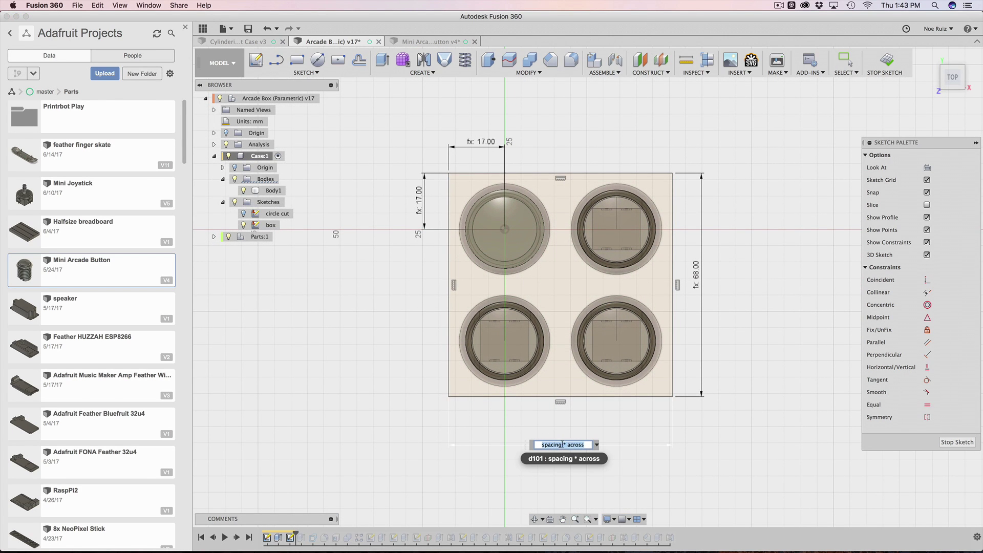
key(Escape)
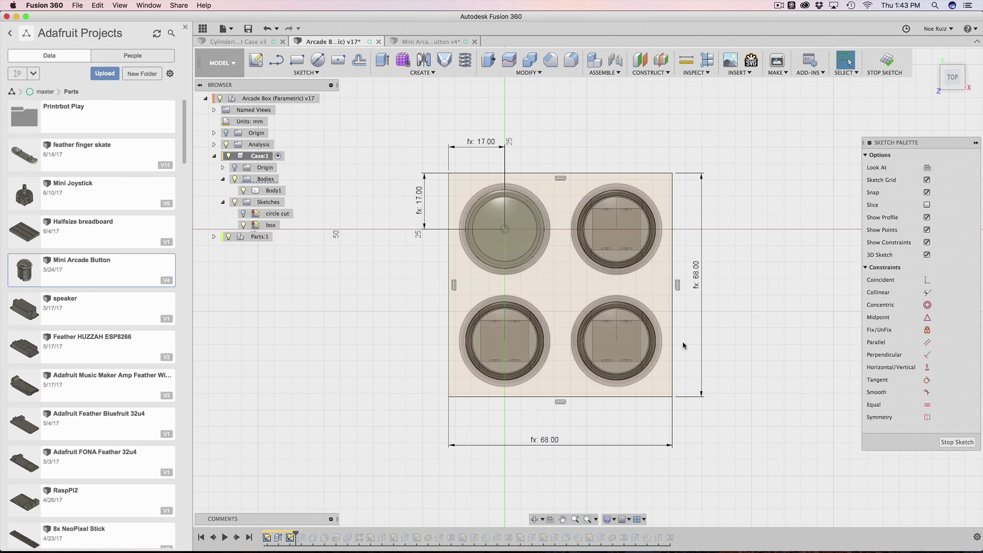
scroll(684, 359, up, 3)
scroll(657, 265, down, 2)
middle_drag(562, 414, 566, 446)
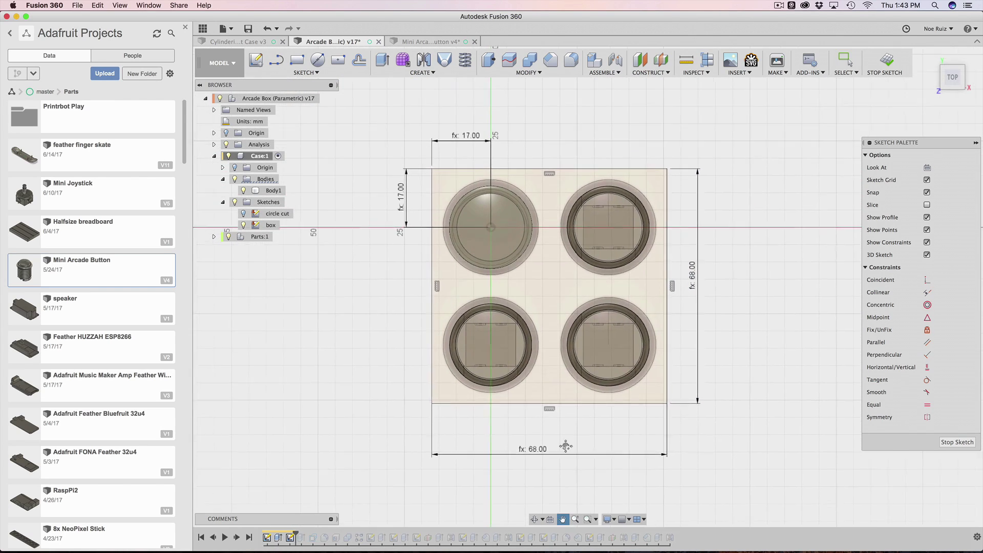
- Look over the box sketch's dimensions around the button circles and finish editing the sketch
scroll(415, 197, up, 3)
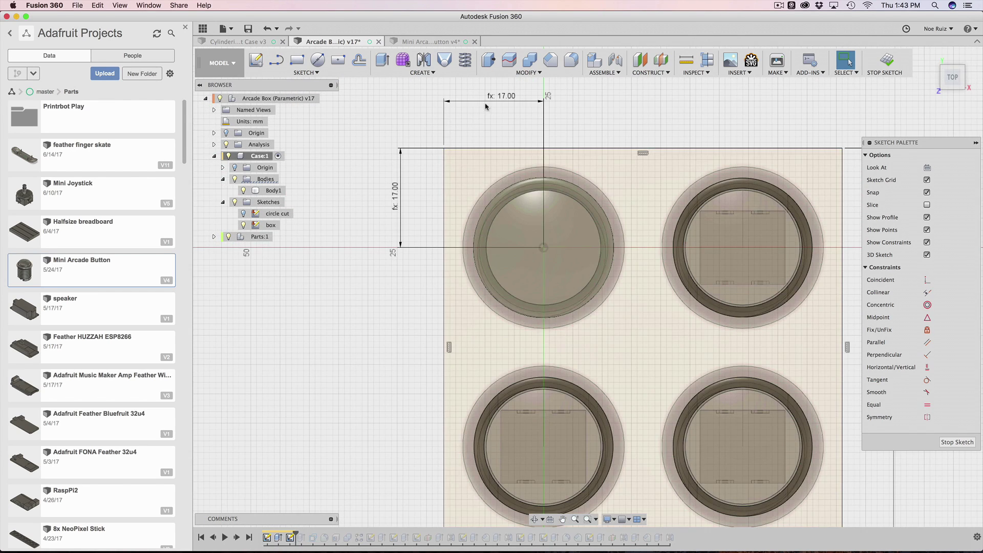
scroll(486, 106, down, 4)
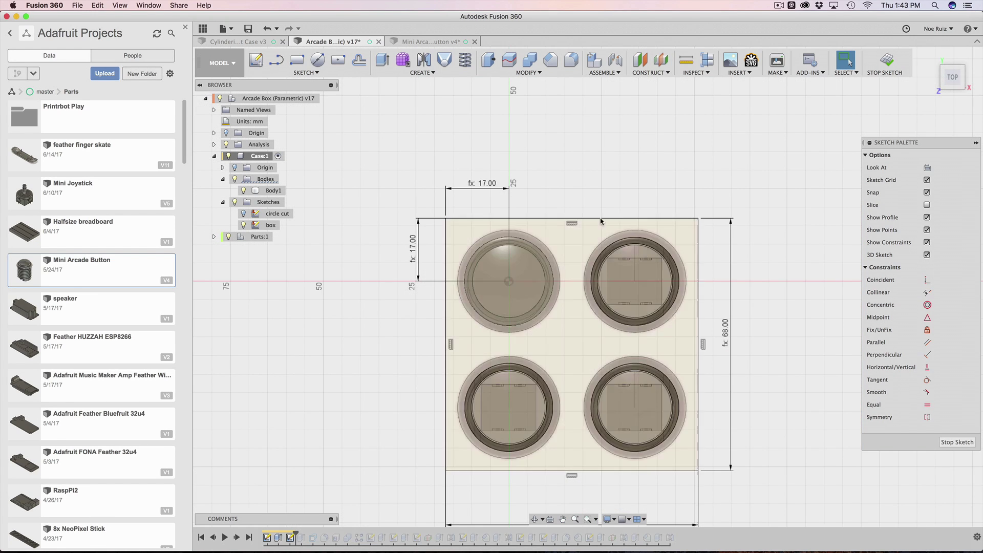
click(888, 60)
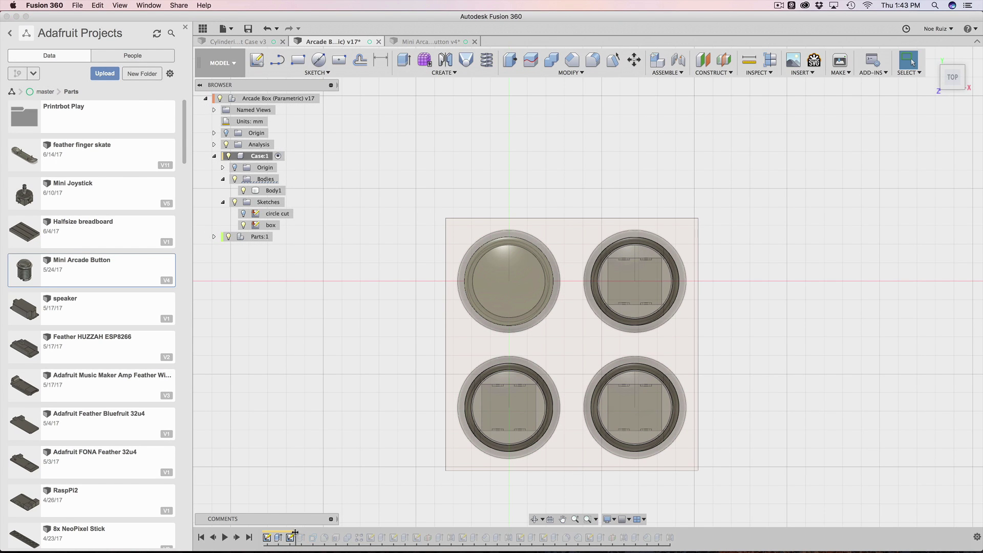
- Advance the design history past the box extrusion and check its distance expression, leaving the feature unchanged
shift+middle_drag(352, 457, 326, 518)
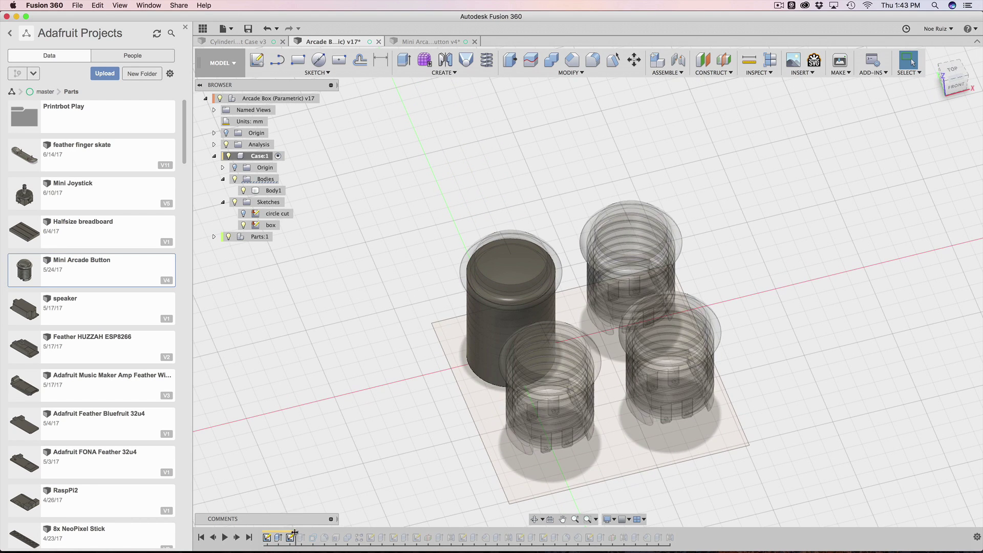
drag(296, 536, 307, 538)
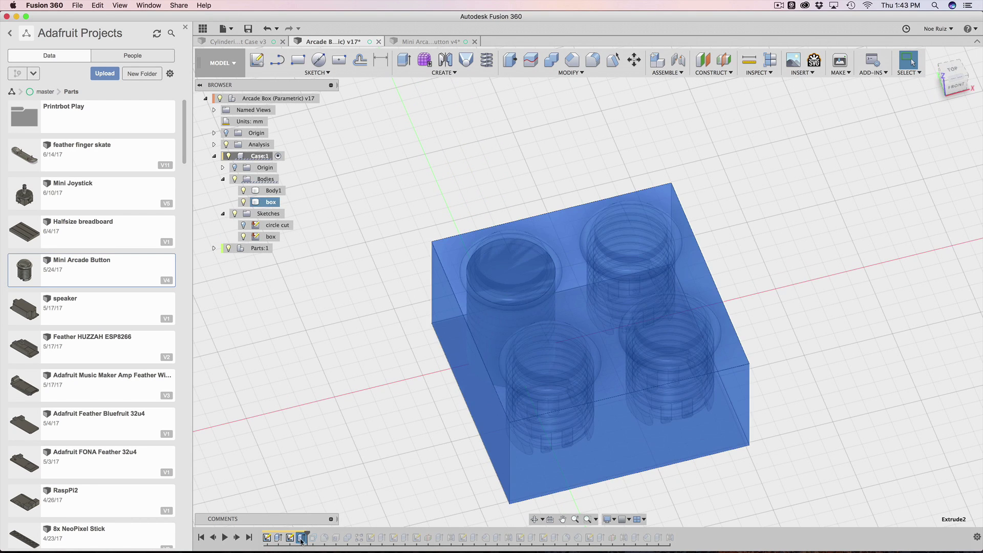
double_click(301, 538)
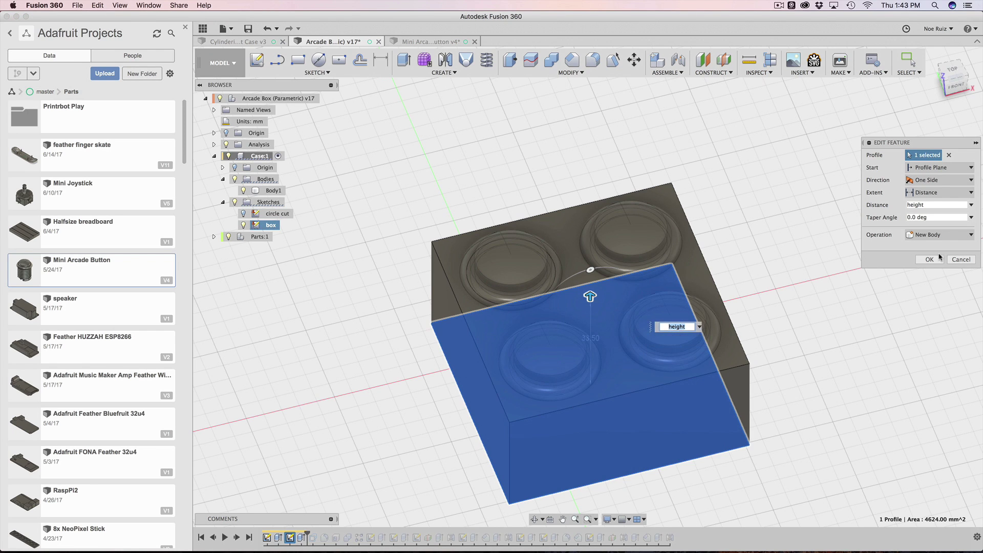
click(962, 260)
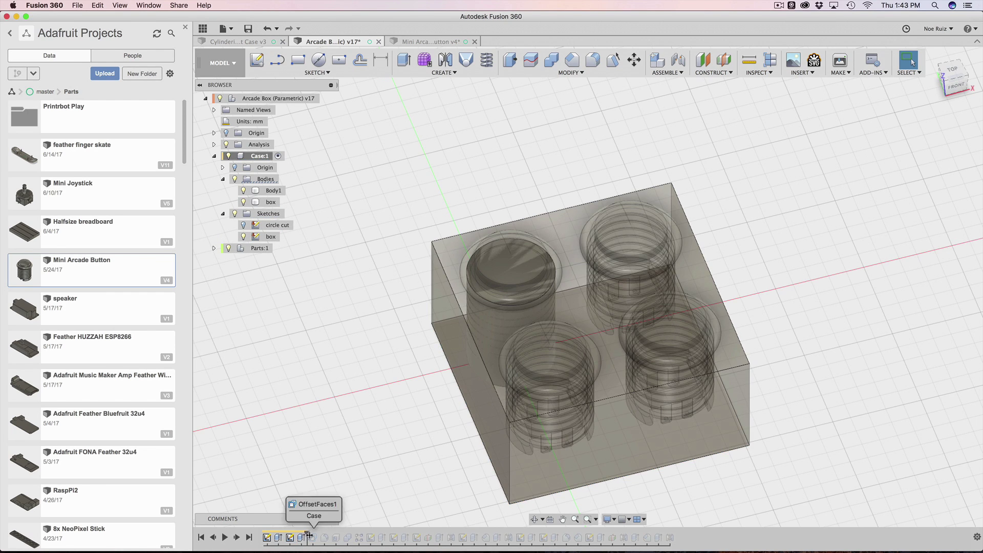
- Advance the history past the box's side-face offset, check its distance expression without changing it, and inspect the box around the buttons
middle_drag(374, 399, 397, 316)
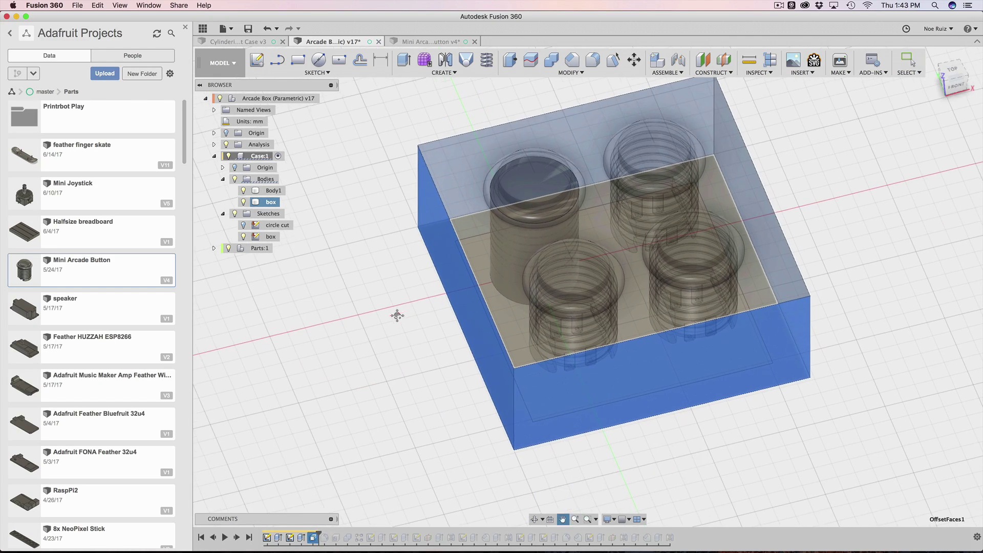
shift+middle_drag(393, 363, 402, 384)
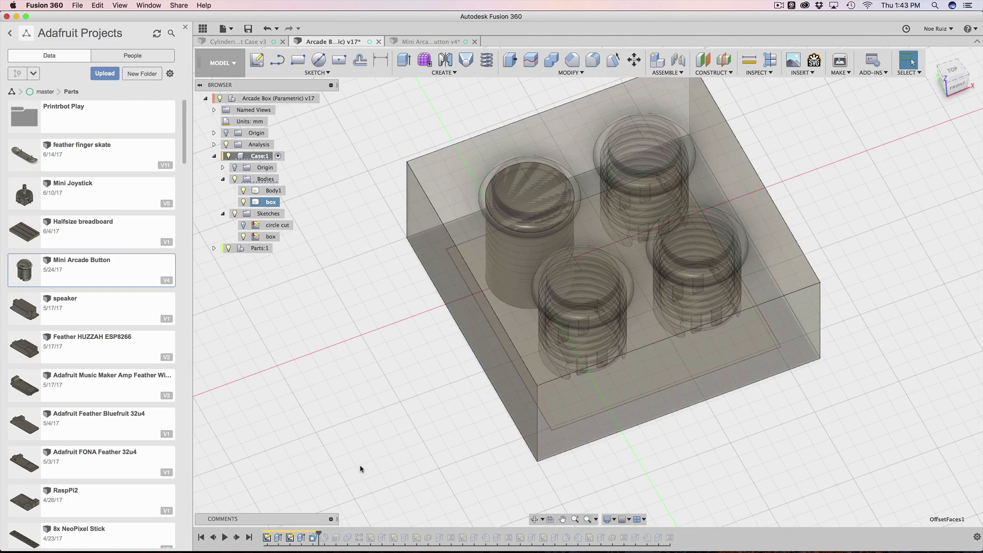
double_click(314, 539)
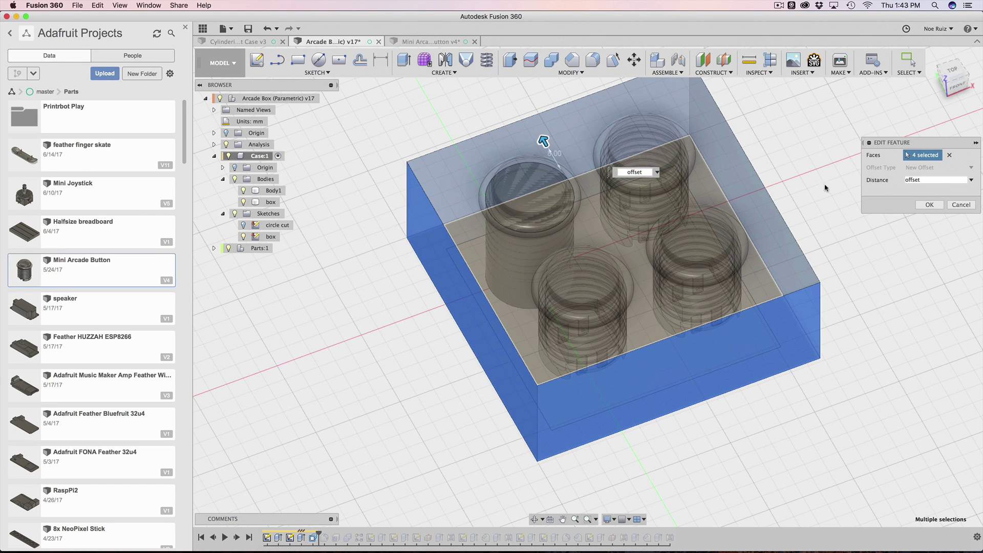
click(961, 205)
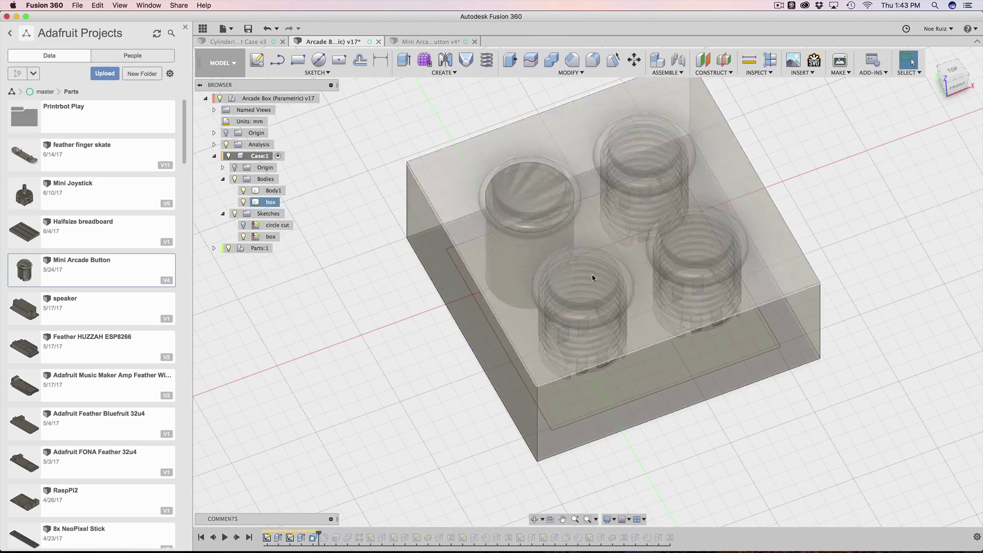
scroll(449, 289, down, 5)
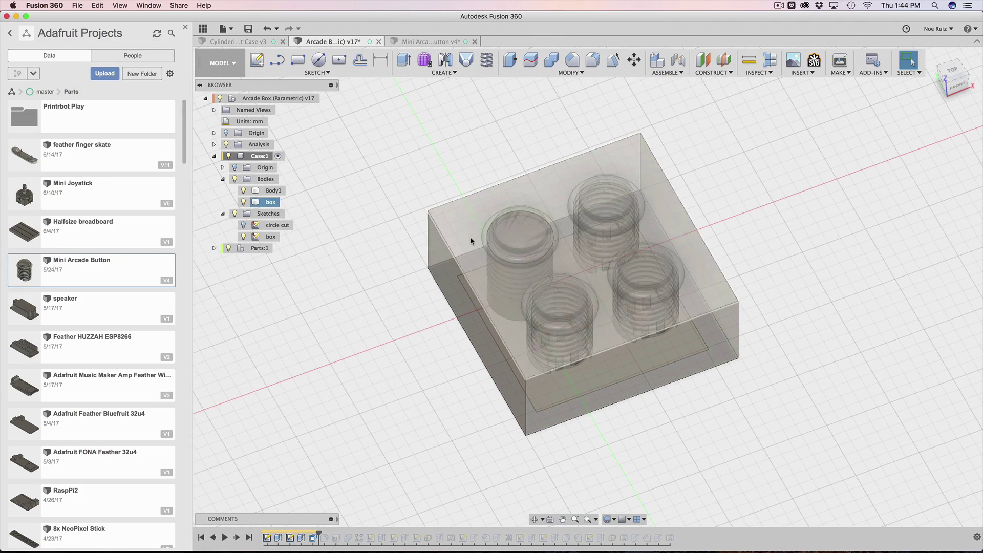
scroll(411, 302, up, 5)
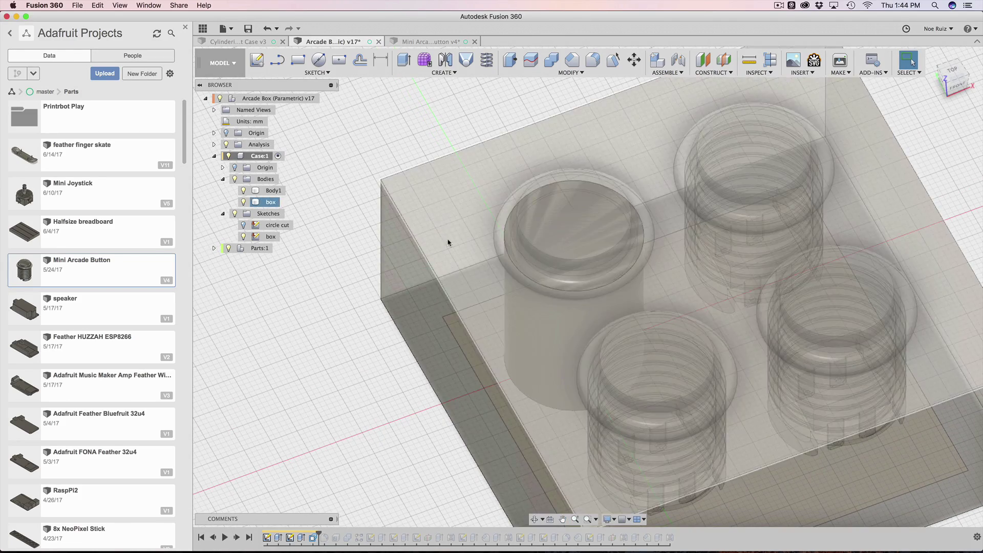
scroll(481, 294, down, 3)
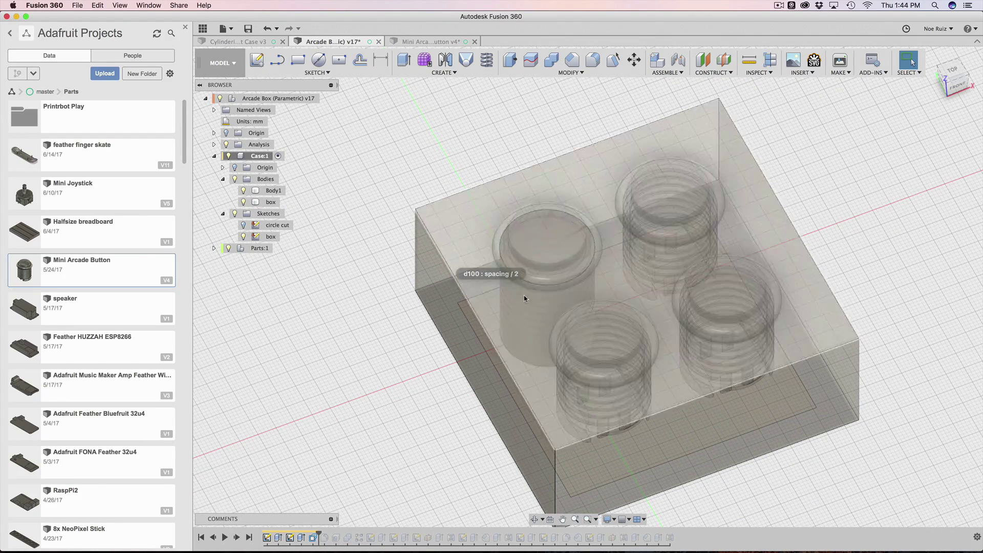
click(500, 278)
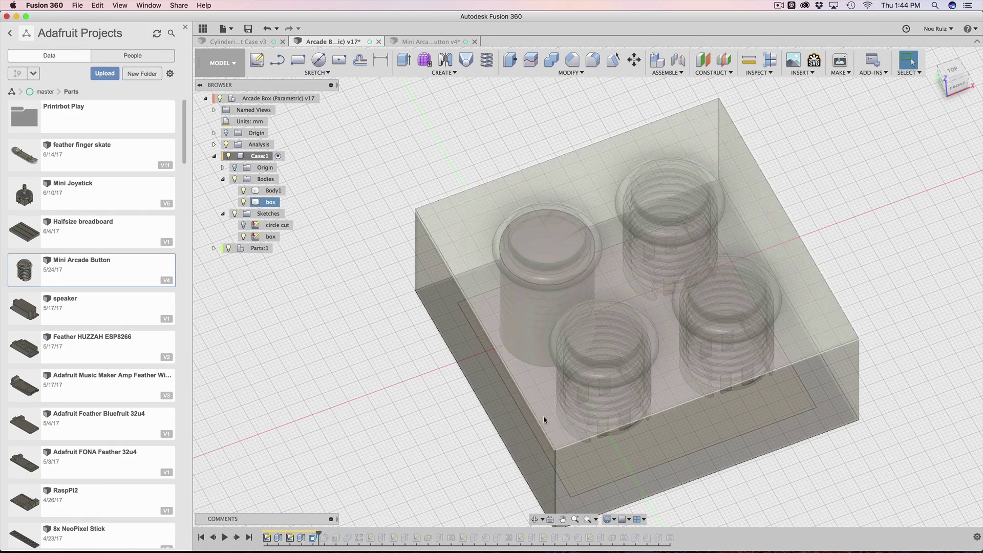
- Advance the history past the fillet on the box's four vertical corners and check its radius expression without changing it
scroll(573, 175, down, 3)
middle_drag(424, 307, 343, 468)
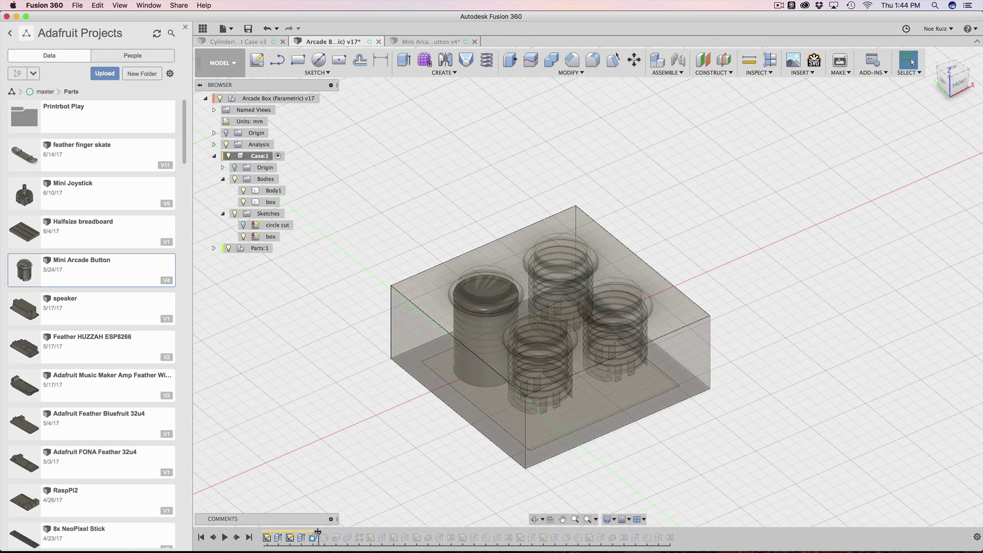
drag(318, 532, 330, 533)
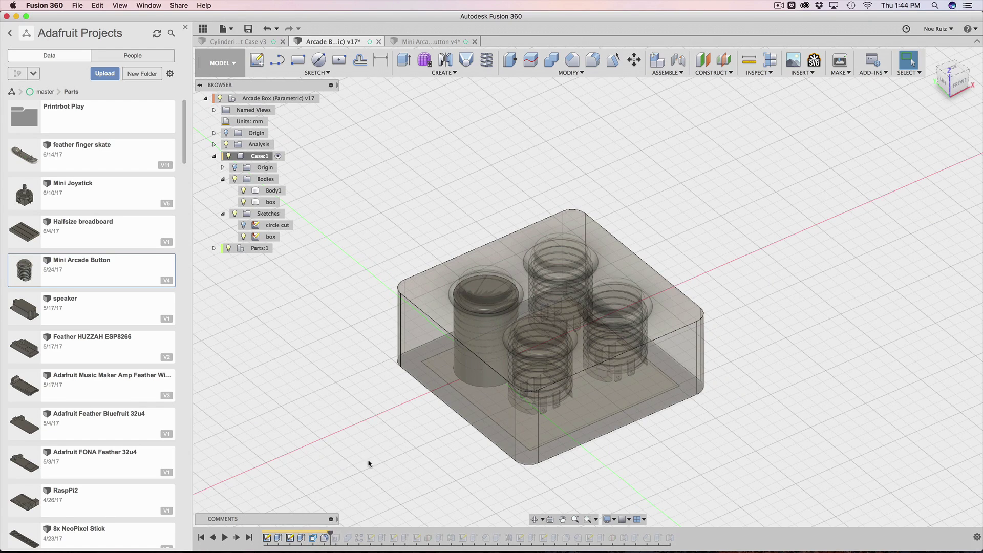
scroll(386, 389, up, 4)
scroll(362, 447, down, 2)
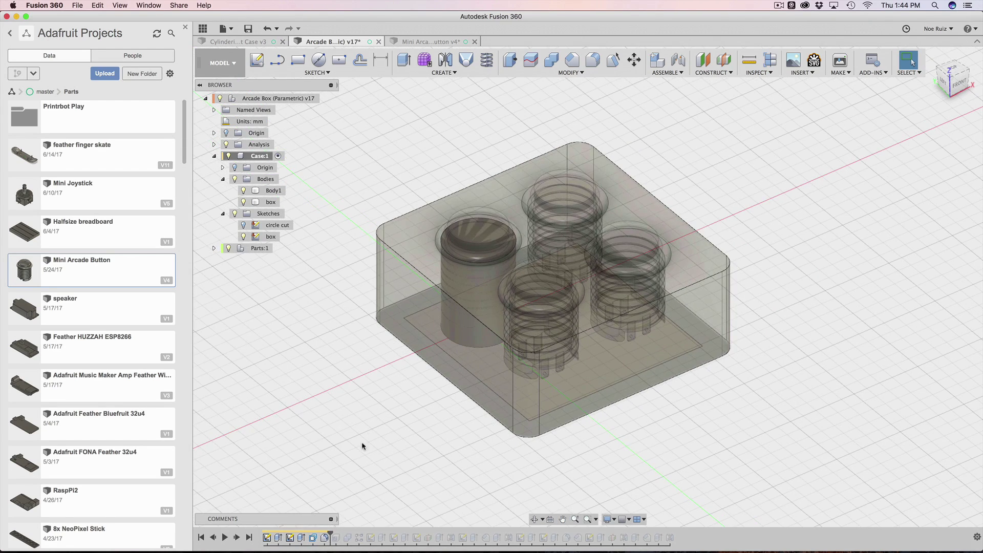
double_click(327, 536)
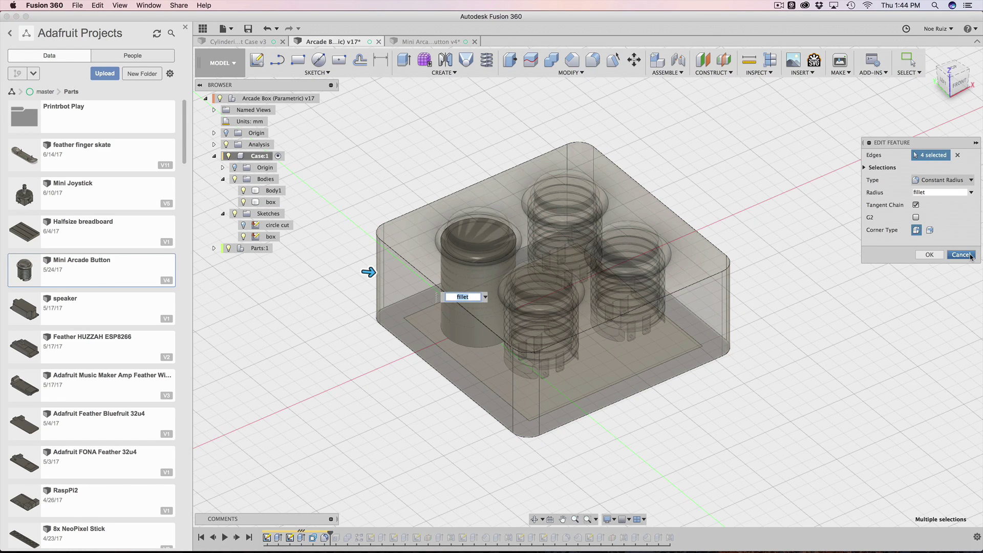
click(961, 255)
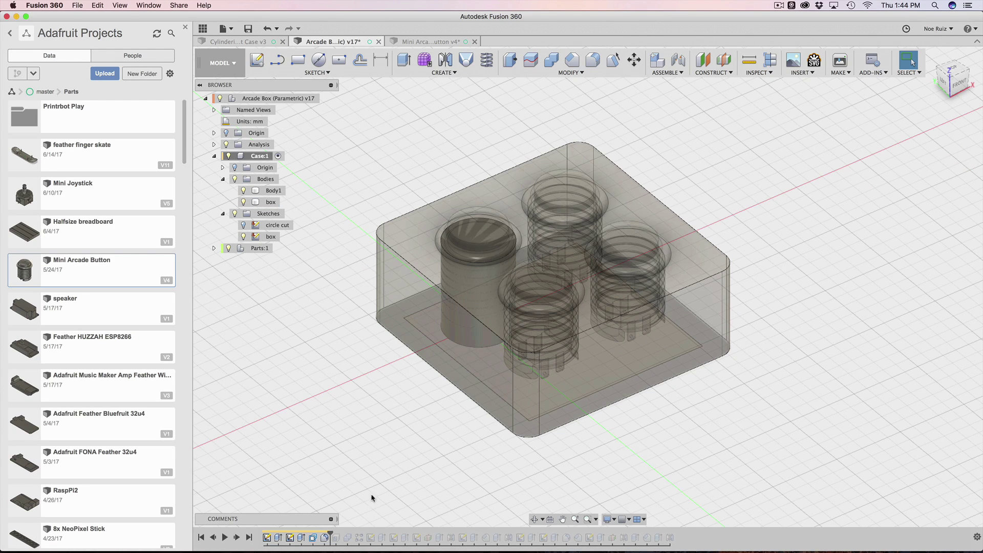
- Advance the history past the shell, inspect the hollow box from below and check the inside thickness expression without changing it
drag(331, 533, 341, 532)
click(336, 537)
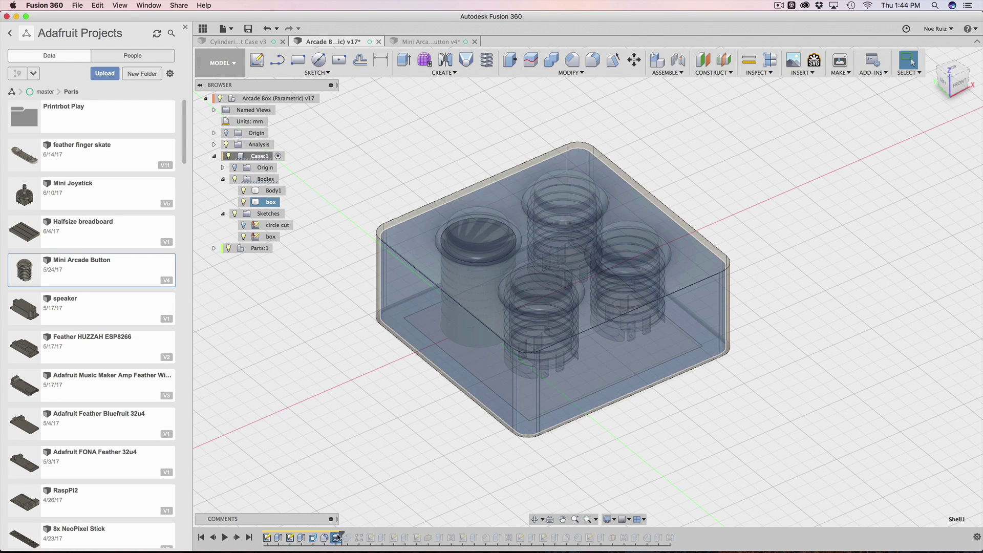
shift+middle_drag(348, 454, 348, 362)
click(360, 300)
scroll(360, 300, up, 3)
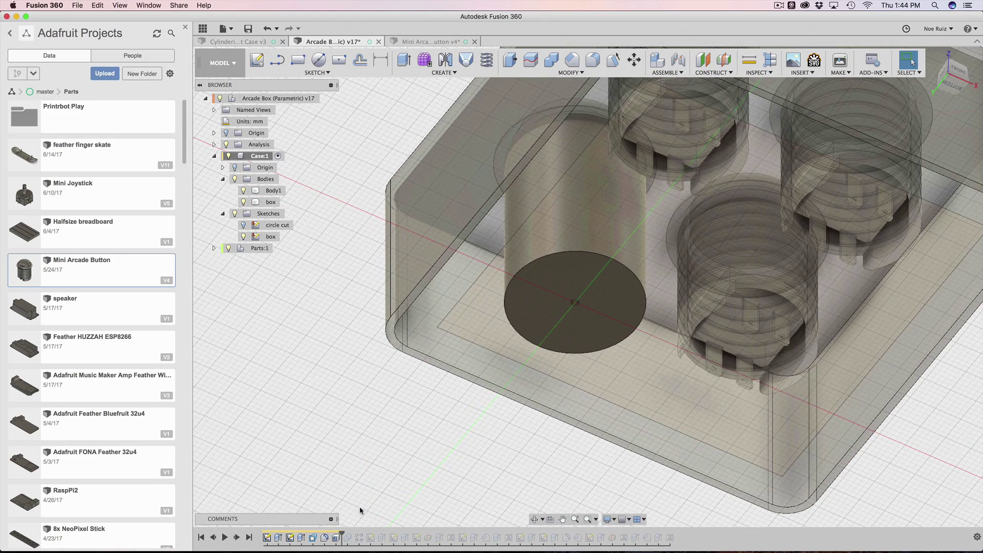
double_click(337, 536)
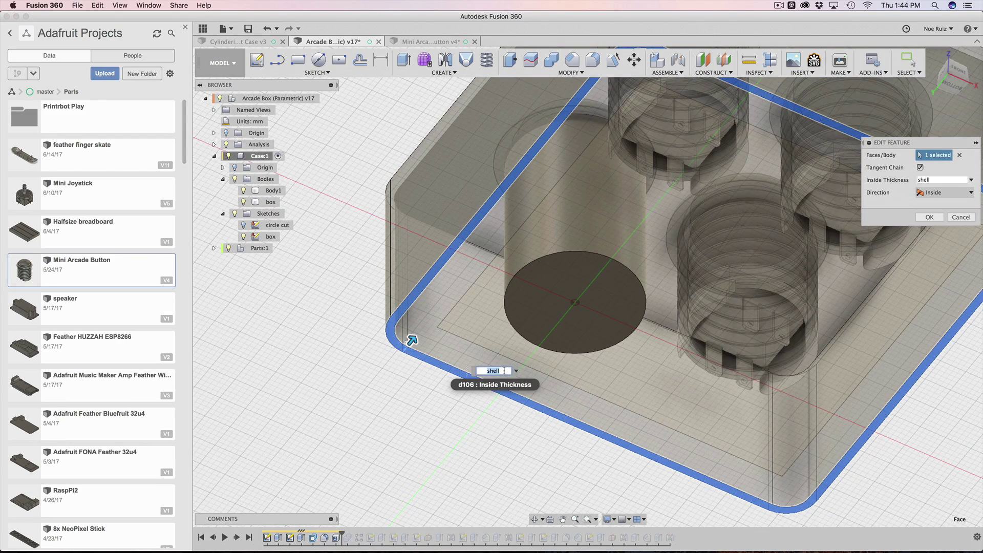
key(Return)
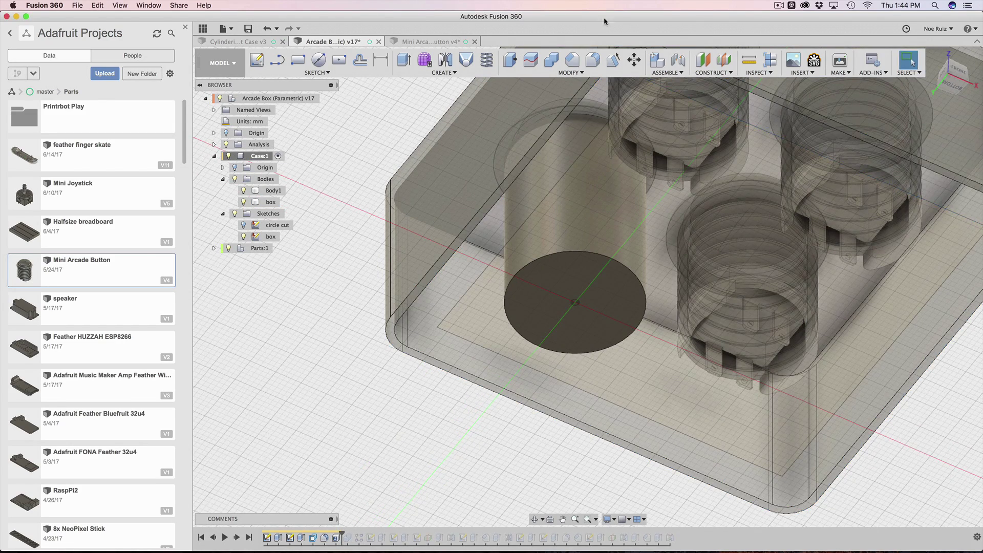
- Review the design's user parameters, including the shell value, and close the parameter list without changes
click(614, 75)
click(552, 277)
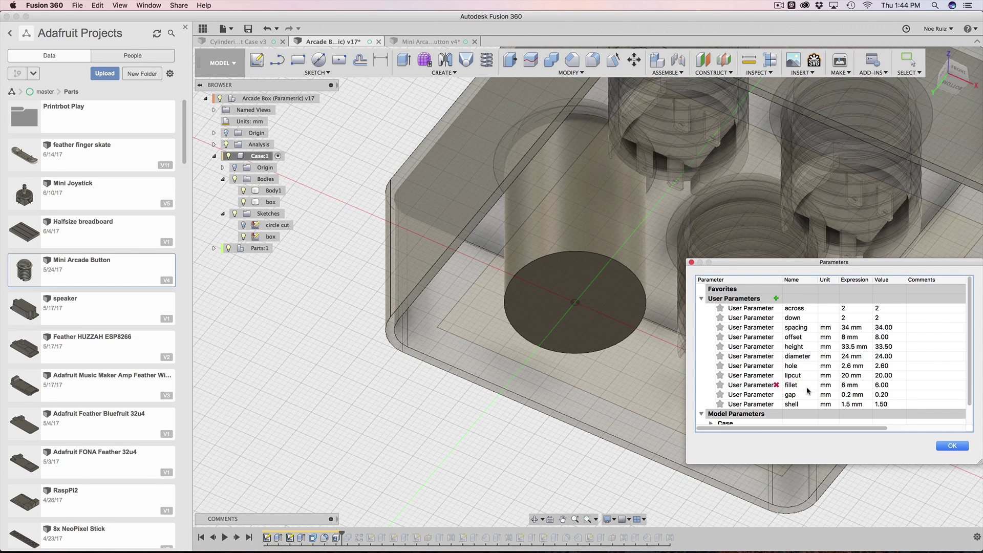
click(956, 449)
- Advance the history past the combine that cuts the first button hole and hide the Parts component
scroll(549, 346, down, 3)
shift+middle_drag(472, 297, 397, 360)
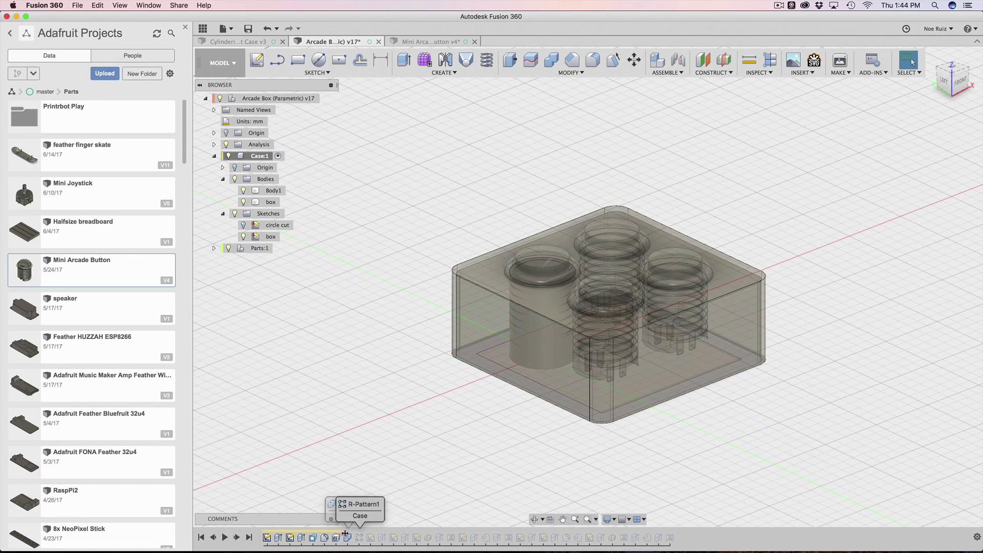
drag(342, 533, 351, 535)
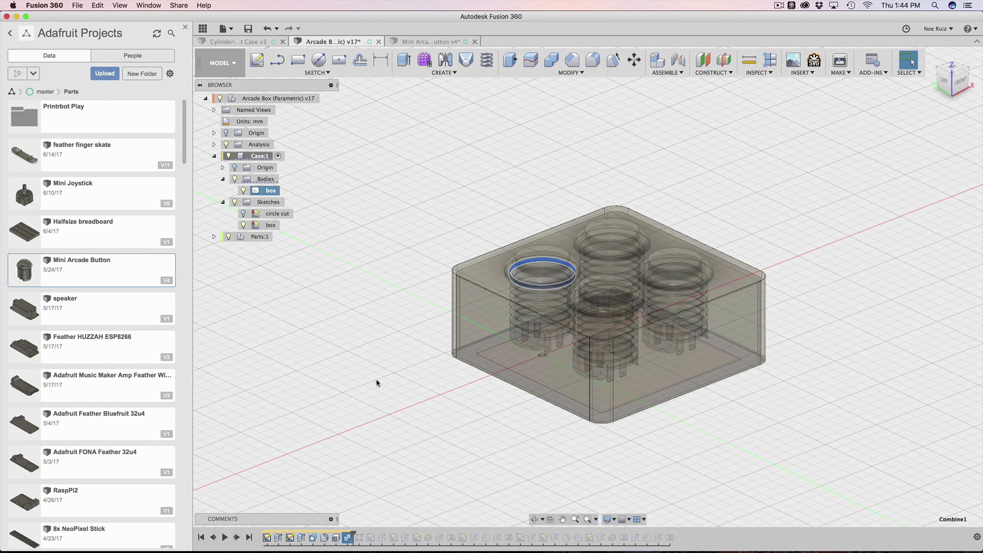
middle_drag(388, 339, 330, 308)
click(346, 330)
click(229, 237)
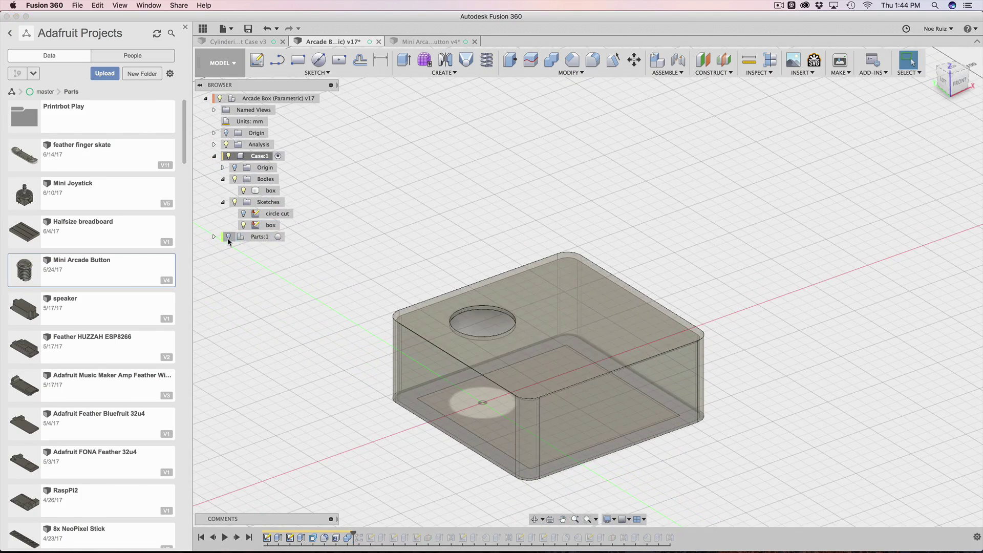
- Check the target body, tool body and Cut operation of the button hole's combine feature, leaving it unchanged
scroll(341, 328, up, 3)
double_click(349, 537)
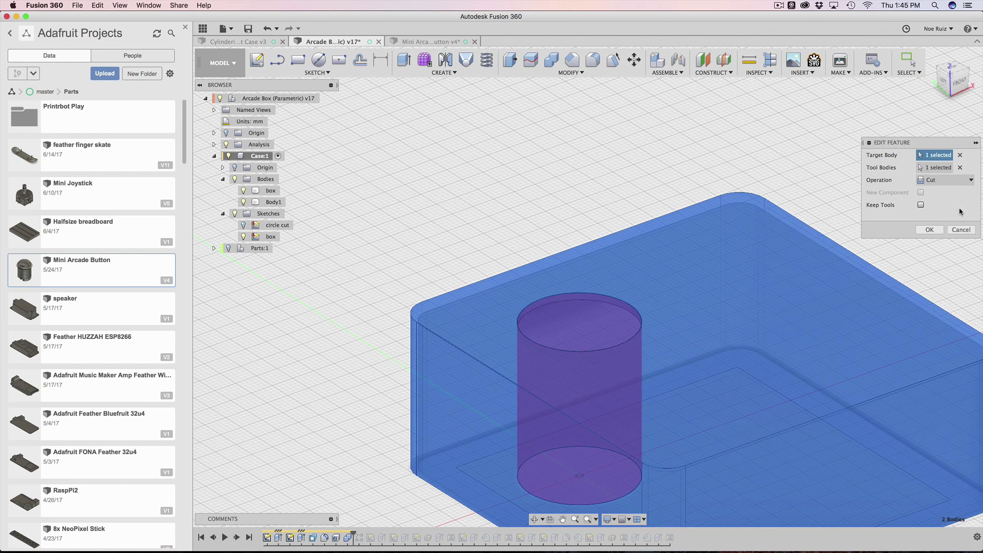
click(962, 229)
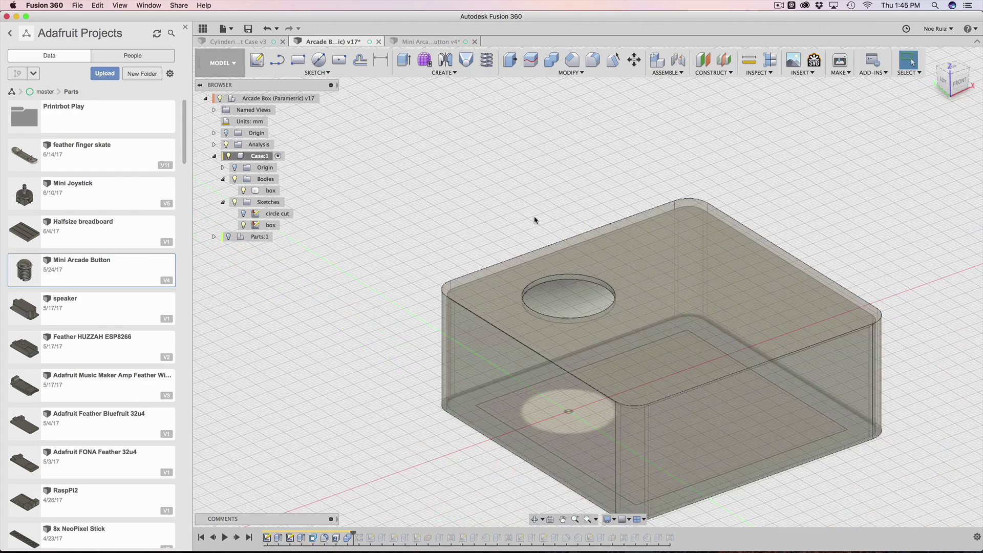
- Open the button hole's rectangular pattern for editing and check its pattern type, keeping it on Faces
double_click(360, 537)
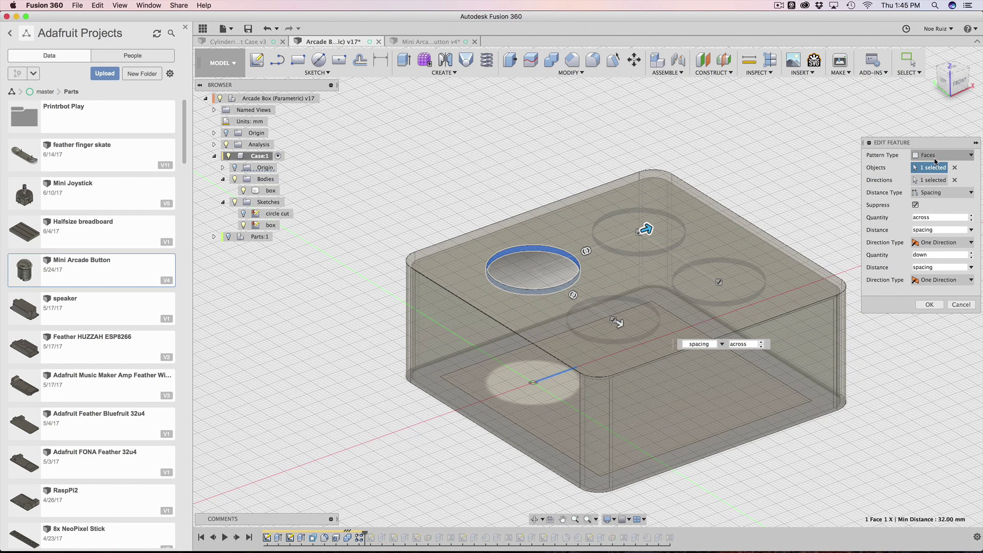
click(920, 153)
click(904, 165)
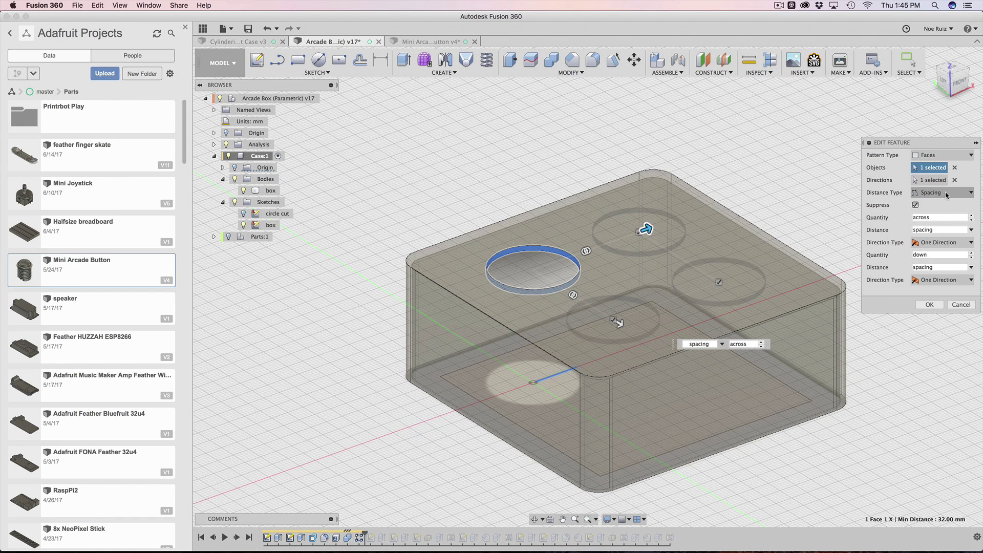
- Check the quantity and distance parameters in both directions of the button hole pattern, and cancel the feature edit
click(929, 217)
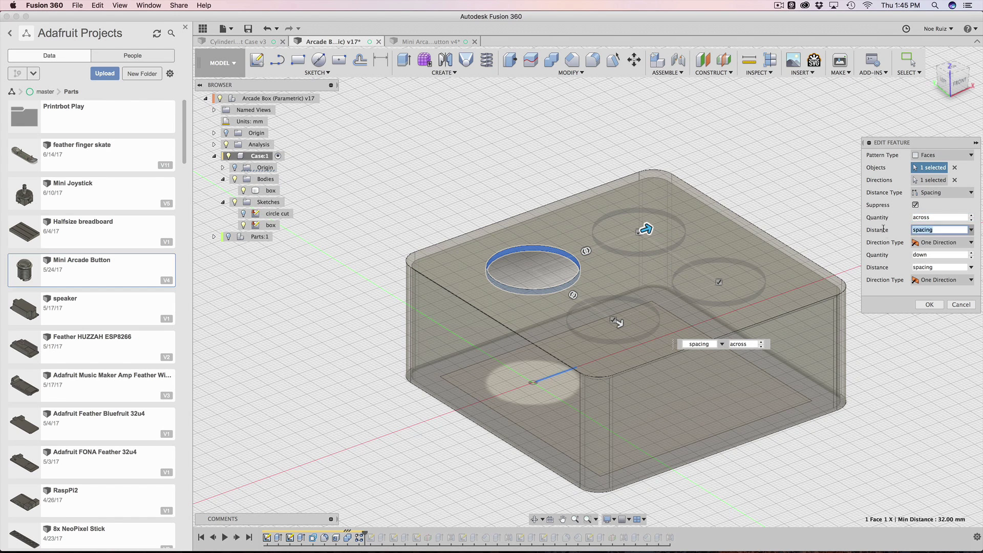
click(911, 268)
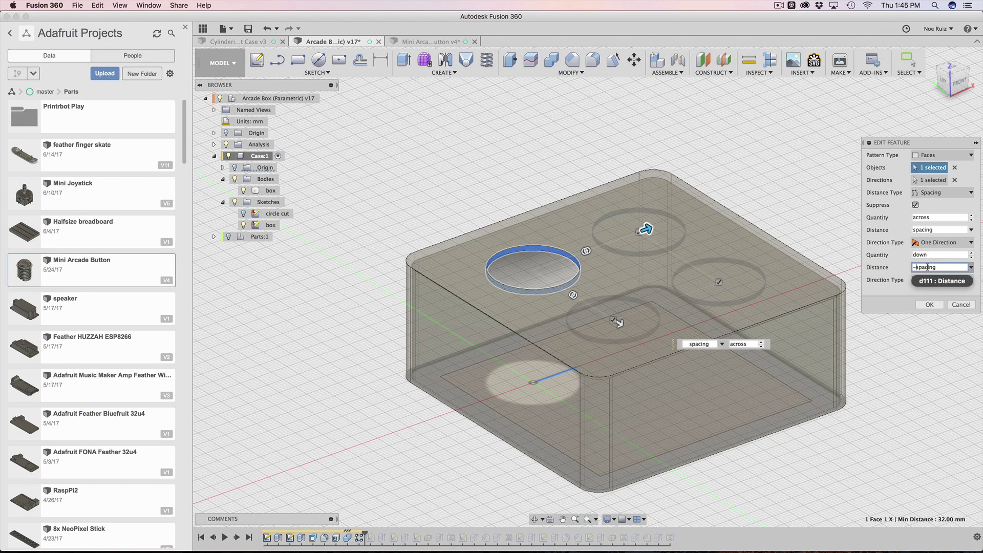
key(BackSpace)
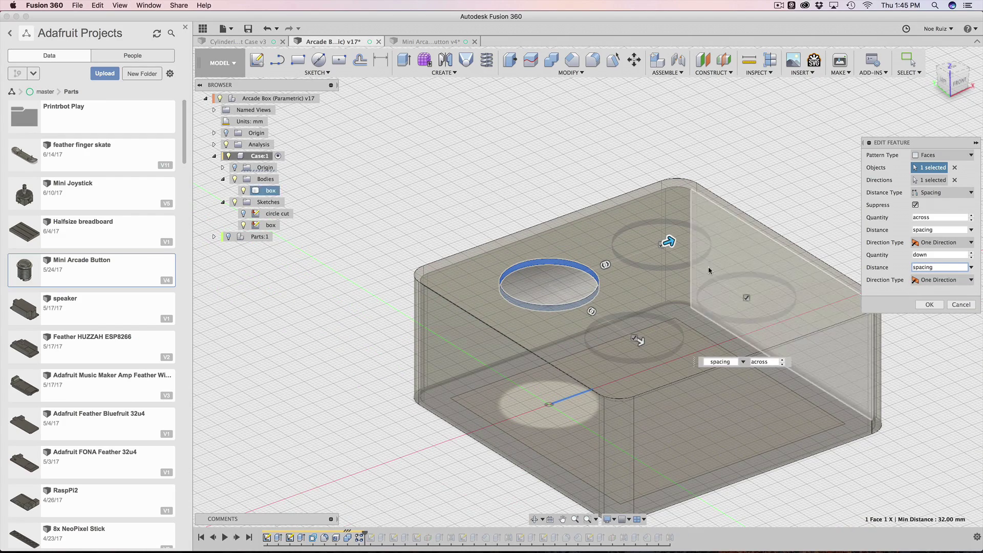
double_click(919, 267)
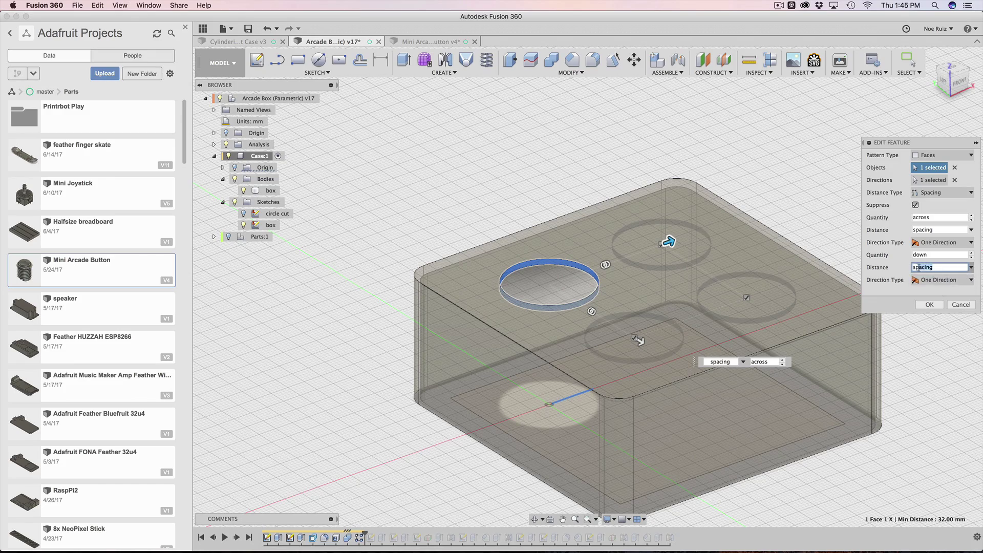
click(966, 307)
- Advance the history past the cover sketch, hide the box sketch and inspect the cover sketch on the case's underside
scroll(671, 231, down, 3)
shift+middle_drag(505, 229, 489, 224)
middle_drag(489, 225, 461, 244)
drag(363, 533, 376, 534)
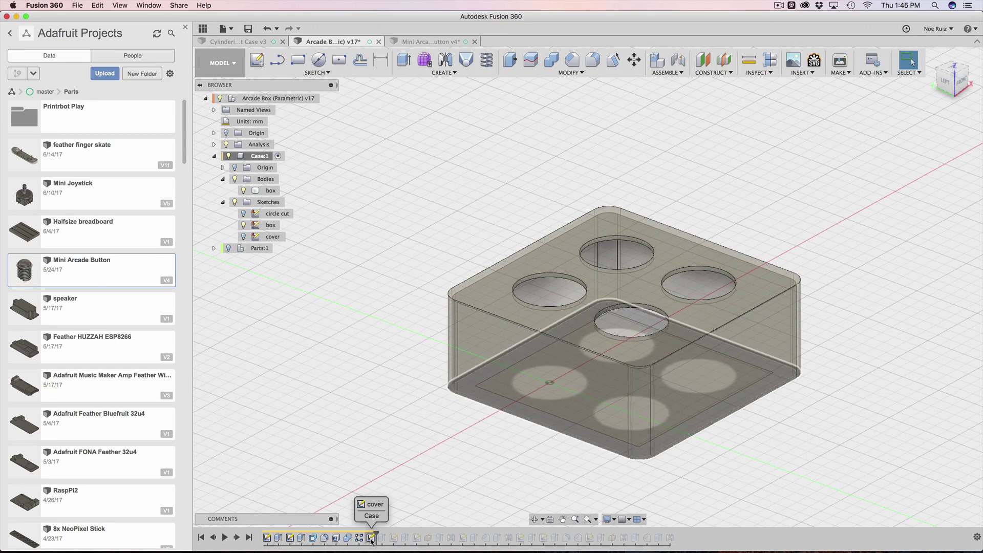
click(372, 538)
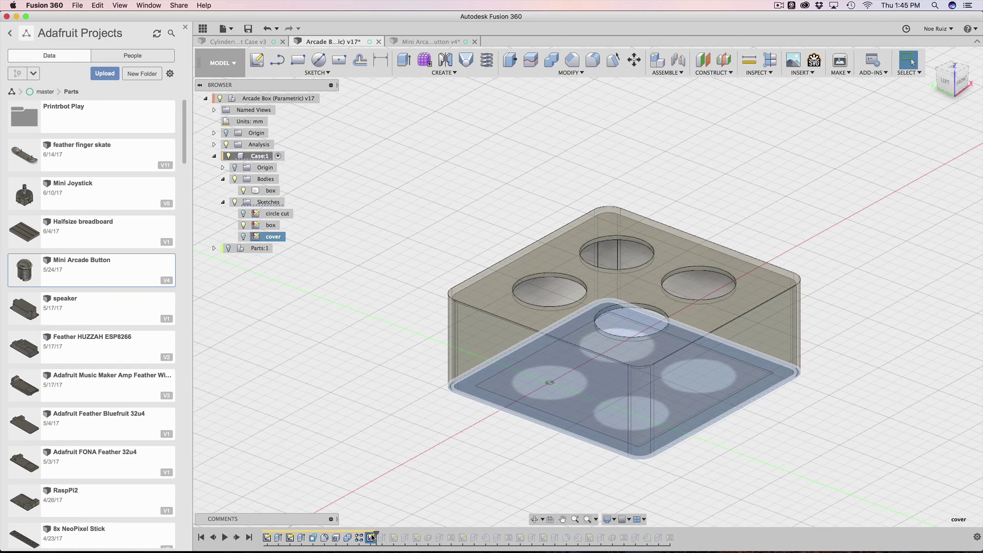
click(389, 420)
mouse_move(406, 410)
shift+middle_down()
mouse_move(377, 389)
mouse_move(373, 347)
shift+middle_up()
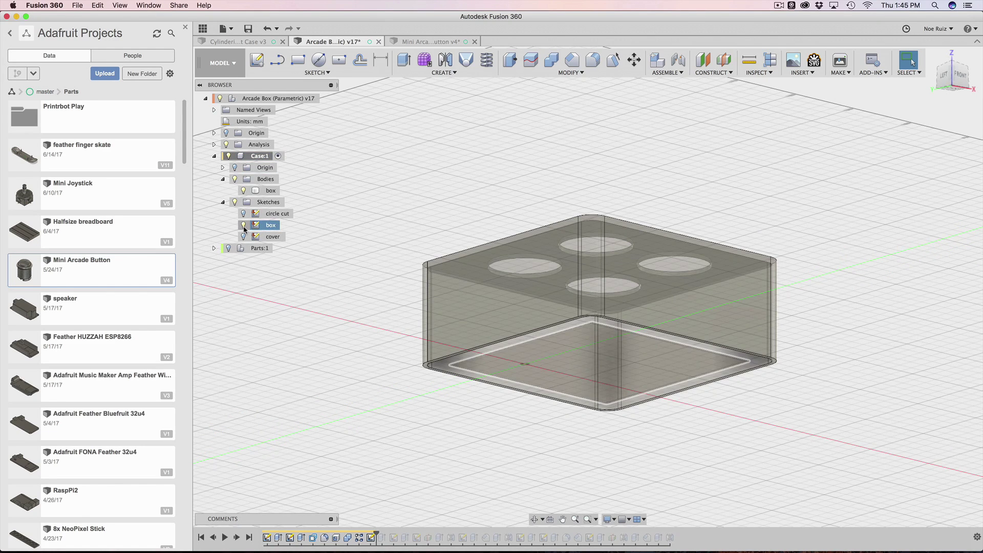
click(372, 535)
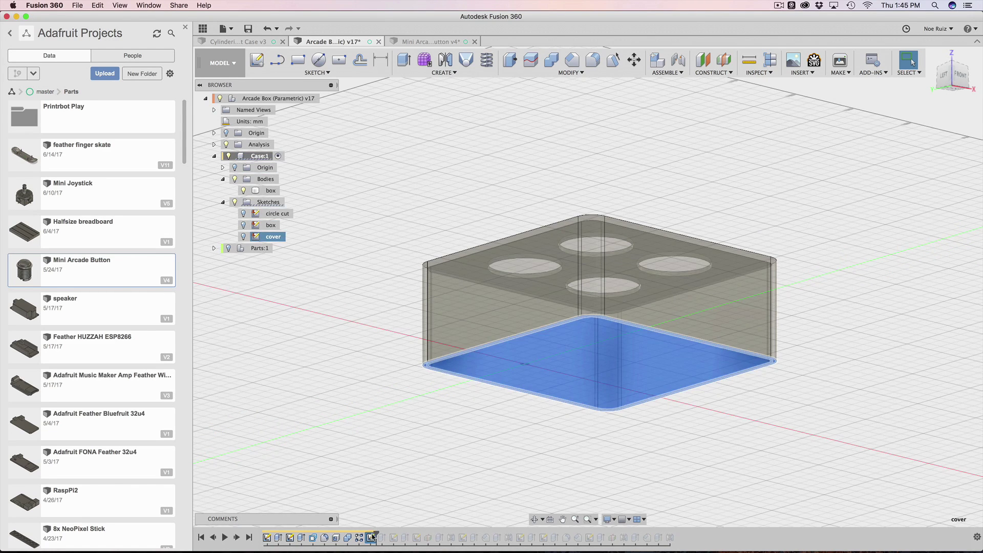
click(380, 444)
shift+middle_drag(382, 439, 385, 373)
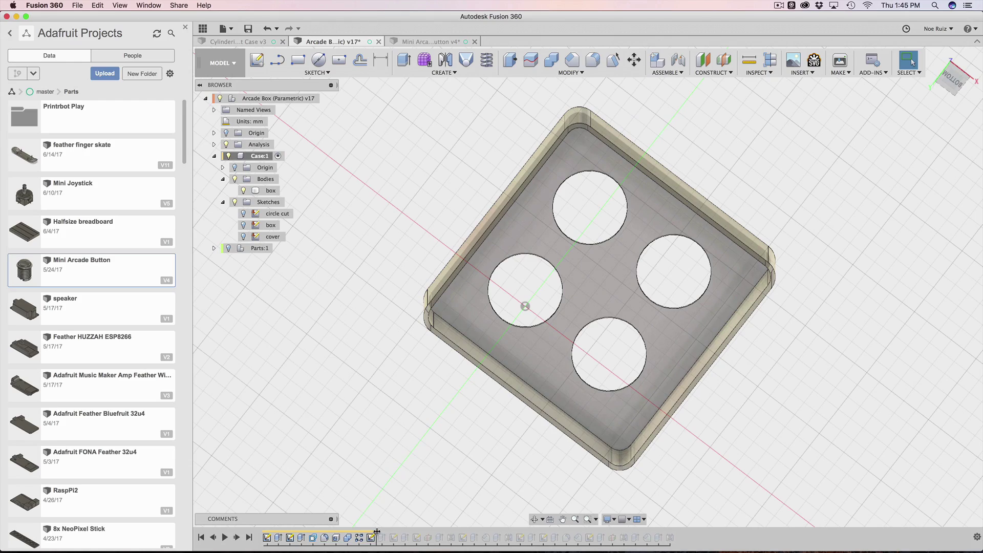
- Roll the history back to before the cover sketch and select the rim face around the case's open underside
drag(377, 532, 364, 533)
shift+middle_drag(417, 398, 444, 331)
scroll(474, 135, up, 3)
scroll(453, 266, up, 5)
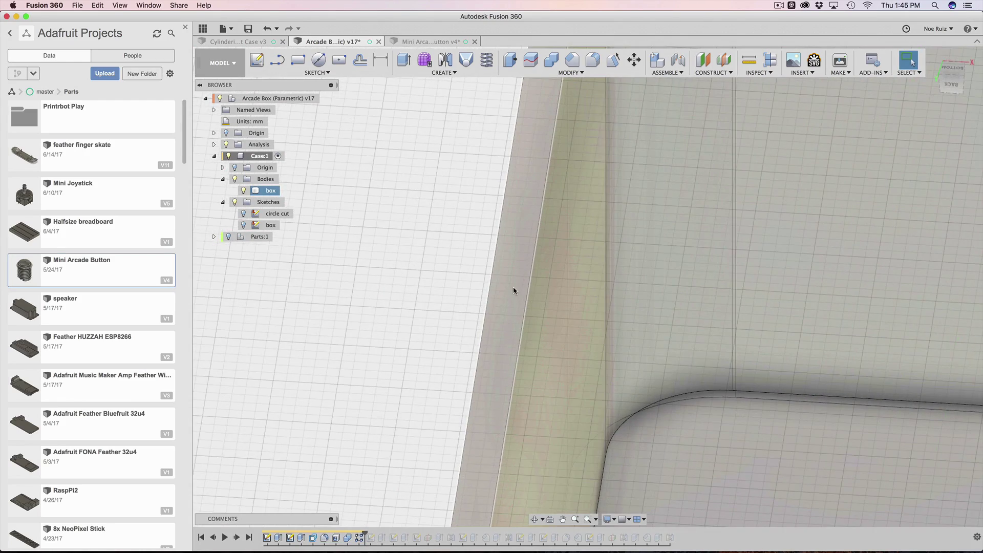
click(512, 280)
scroll(483, 261, down, 10)
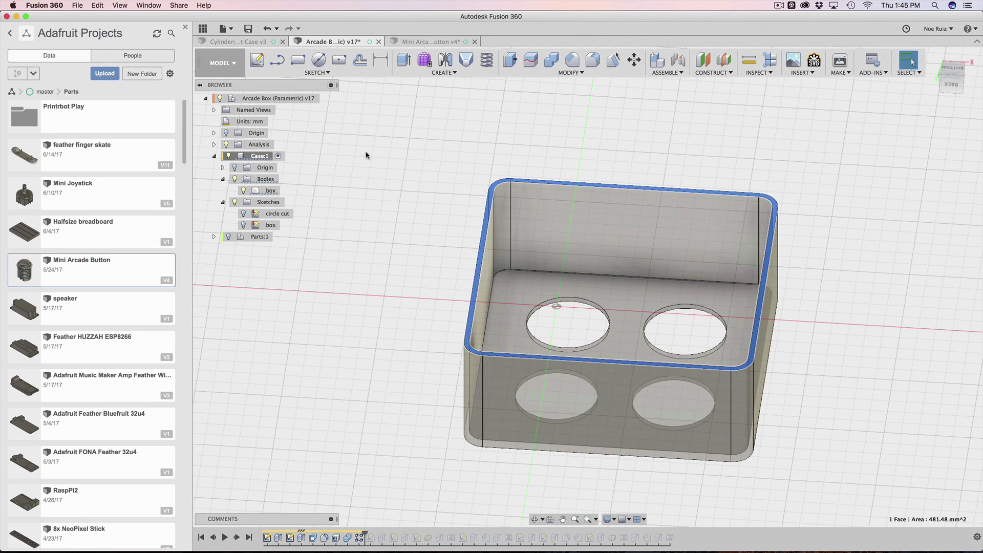
- Look up the Project command for sketches without running it, and check the case's rim face again before clearing the selection
click(326, 73)
mouse_move(286, 295)
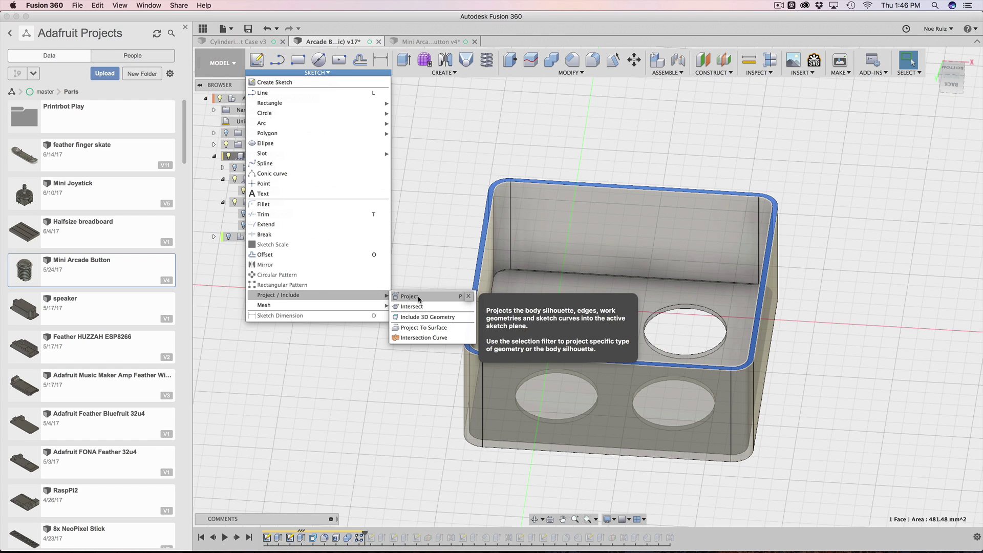
click(431, 251)
scroll(457, 300, up, 10)
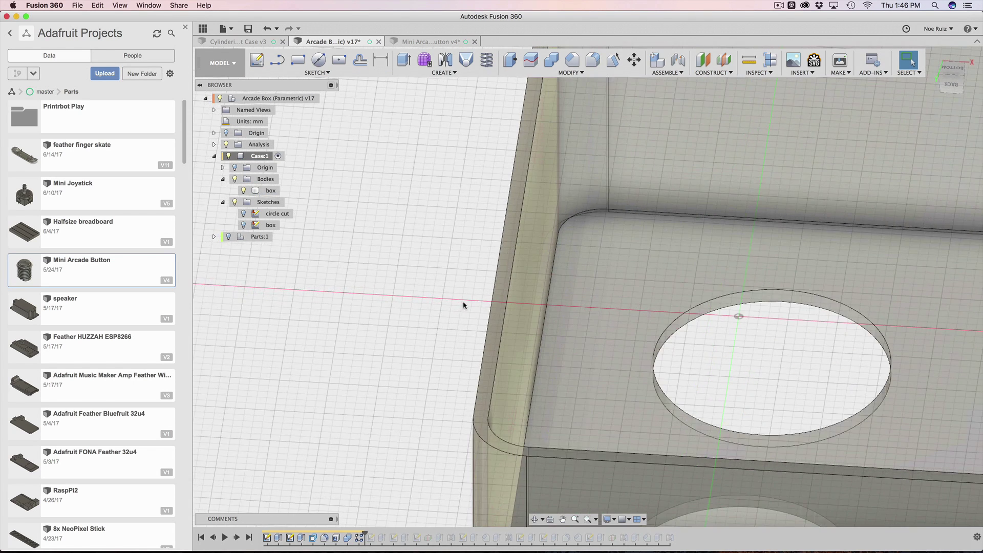
scroll(513, 299, down, 2)
click(518, 299)
scroll(443, 284, down, 8)
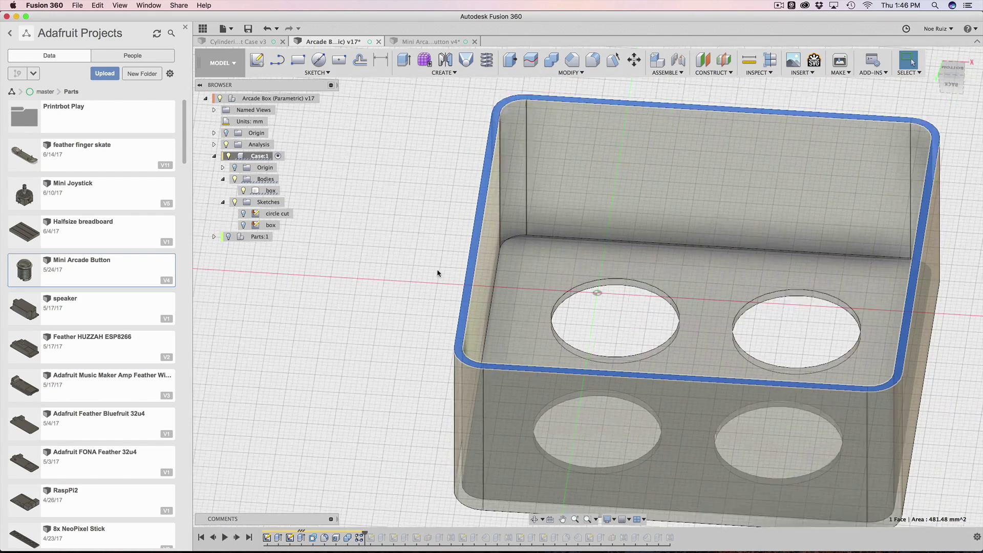
click(363, 454)
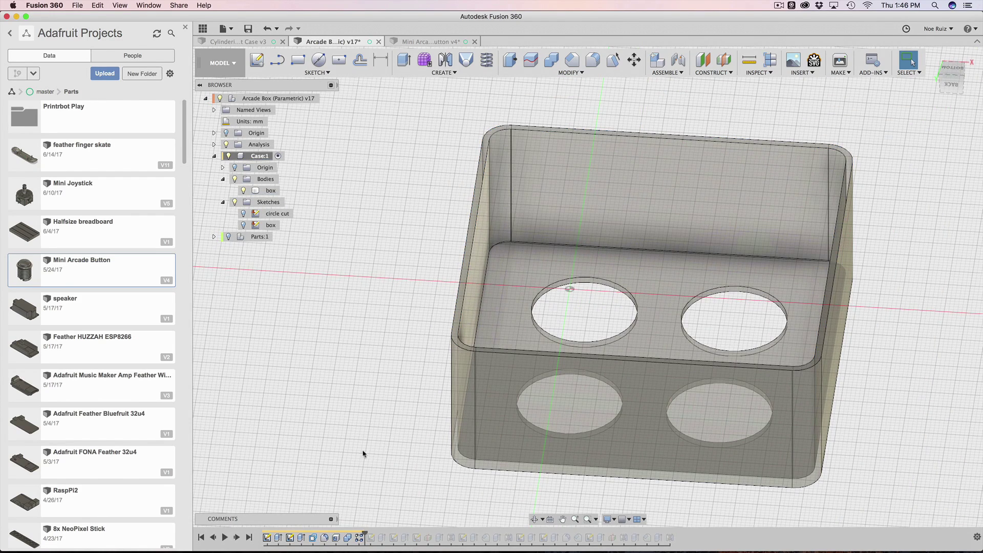
- Open the cover sketch for editing and inspect its inner profile and the narrow band around it, clearing the selection
double_click(371, 537)
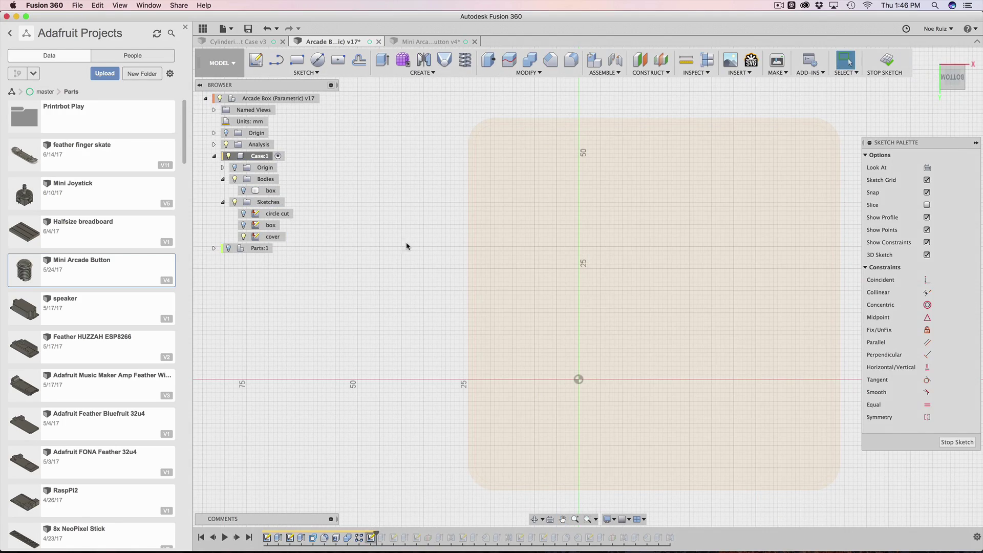
mouse_move(406, 246)
shift+middle_down()
mouse_move(386, 228)
mouse_move(376, 342)
mouse_move(417, 325)
mouse_move(397, 340)
mouse_move(362, 301)
shift+middle_up()
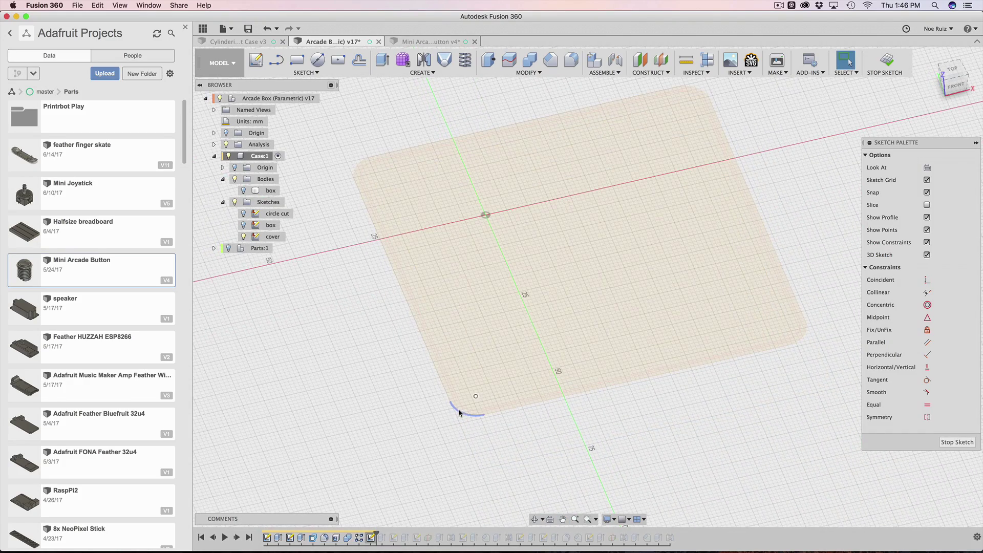
scroll(455, 402, up, 4)
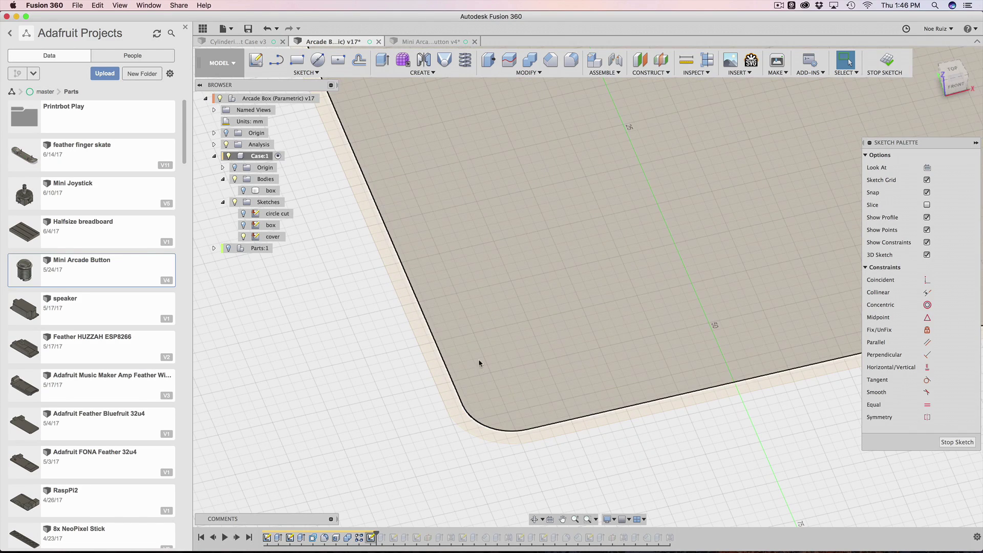
scroll(435, 312, down, 3)
scroll(415, 332, up, 4)
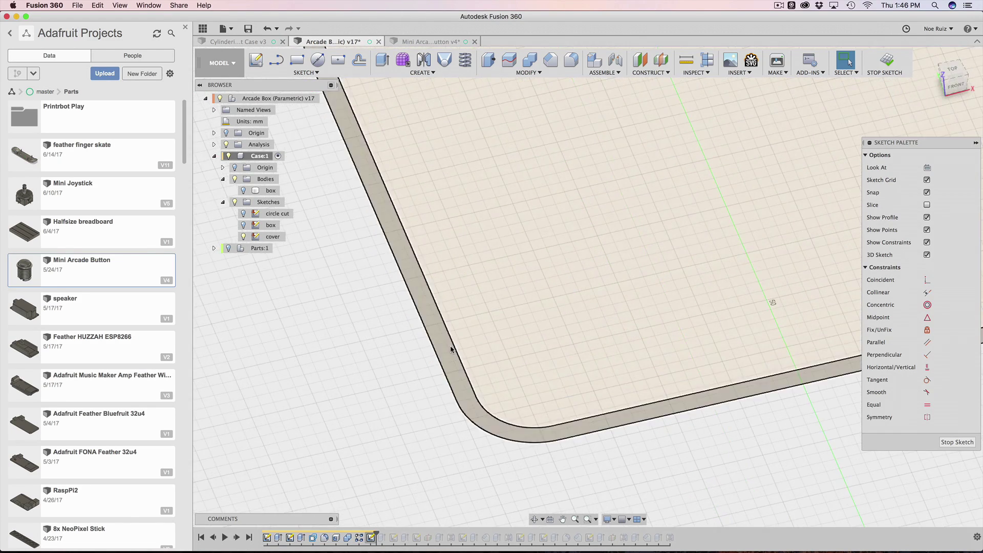
click(490, 314)
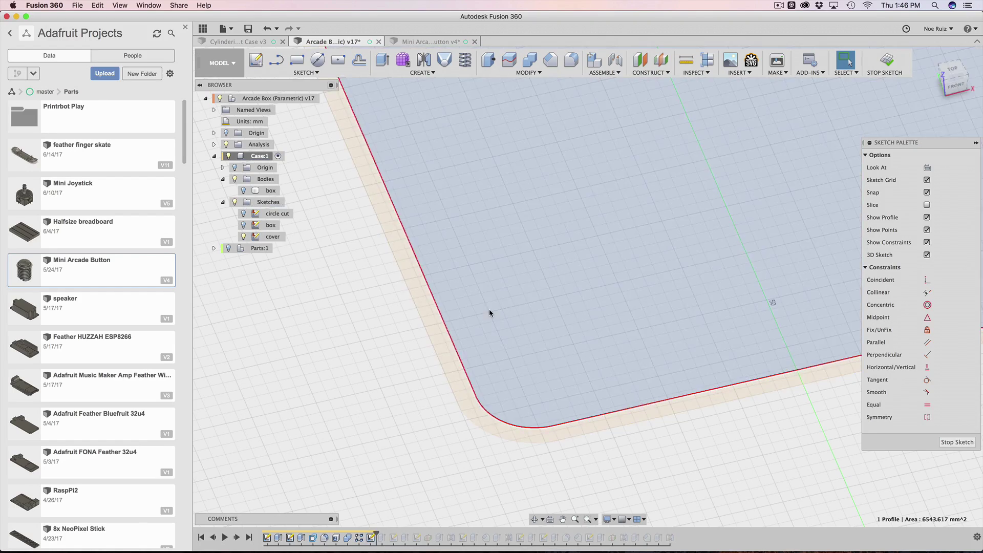
scroll(466, 323, down, 3)
middle_drag(393, 394, 362, 503)
scroll(465, 293, down, 2)
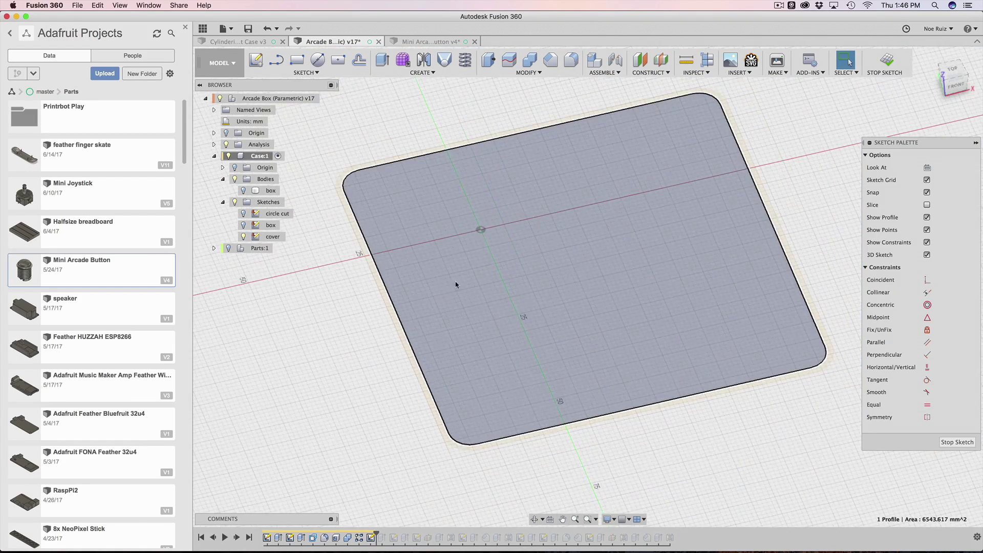
scroll(409, 319, up, 5)
scroll(384, 333, up, 2)
click(332, 346)
scroll(460, 259, down, 3)
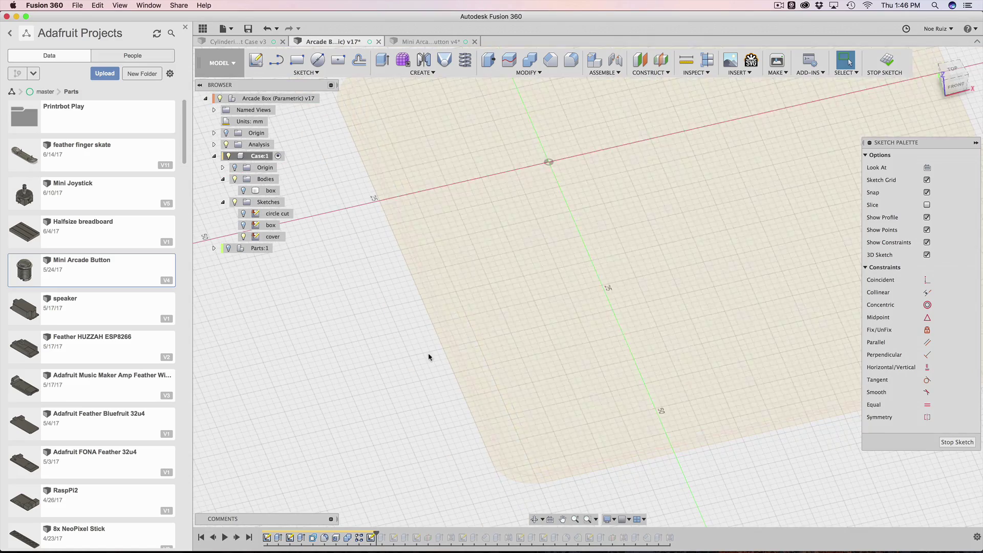
- Examine the cover sketch's inner outline, including its rounded corners and straight edges, against the outer profile
mouse_move(391, 345)
middle_down()
mouse_move(355, 384)
mouse_move(357, 352)
middle_up()
scroll(364, 352, up, 3)
scroll(362, 347, down, 5)
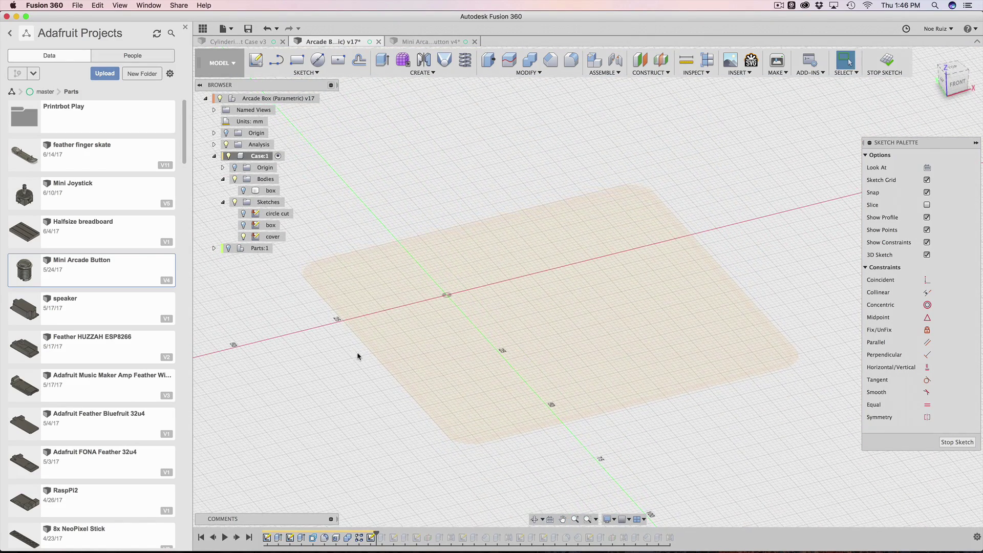
scroll(794, 372, up, 5)
scroll(795, 369, down, 8)
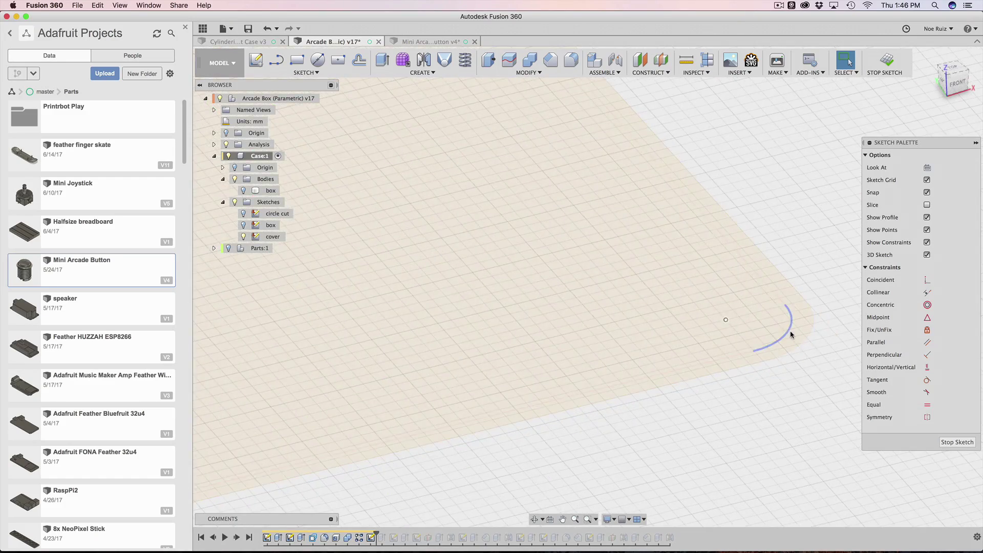
middle_drag(494, 257, 564, 304)
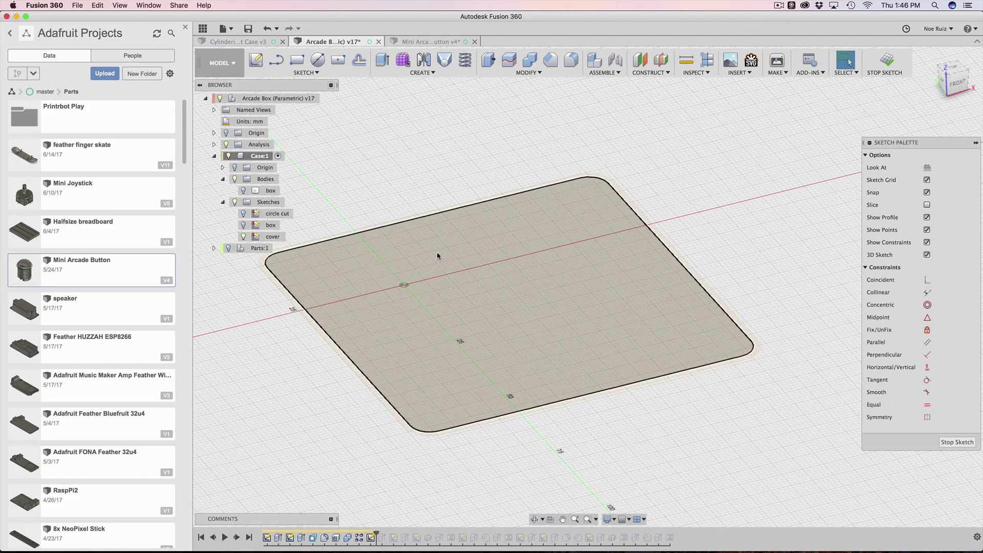
middle_drag(398, 215, 435, 220)
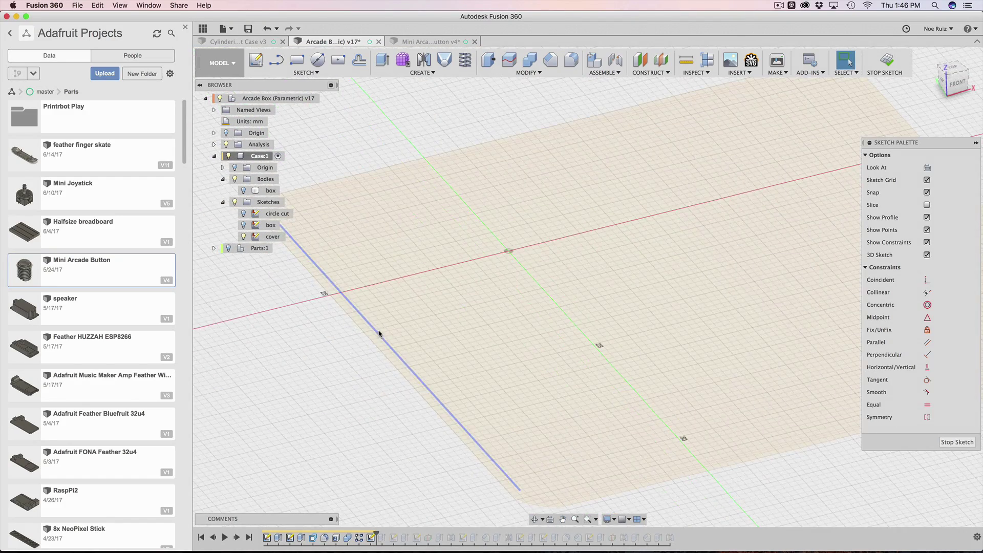
scroll(383, 328, down, 3)
- Open the user parameters and set across to 3
click(551, 75)
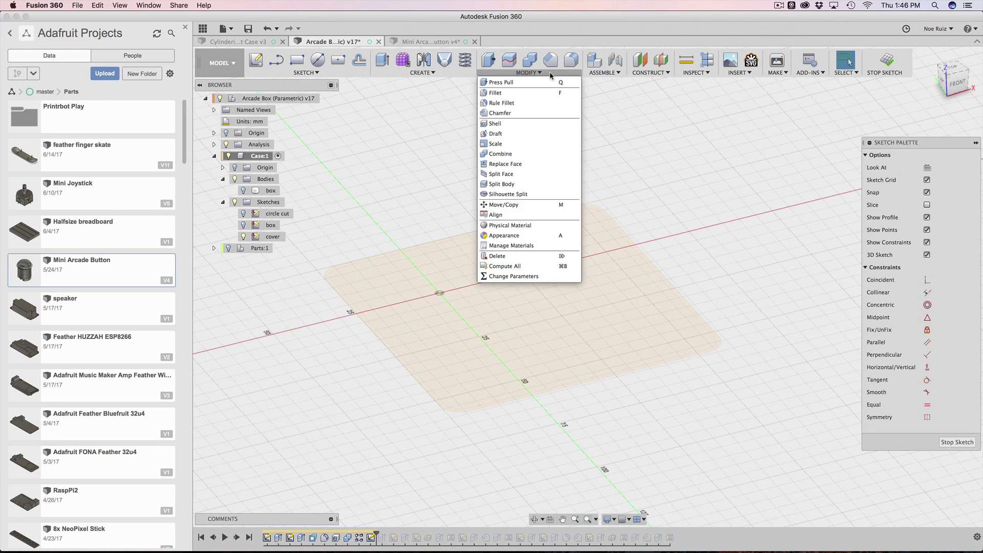
click(512, 276)
double_click(843, 309)
text(3)
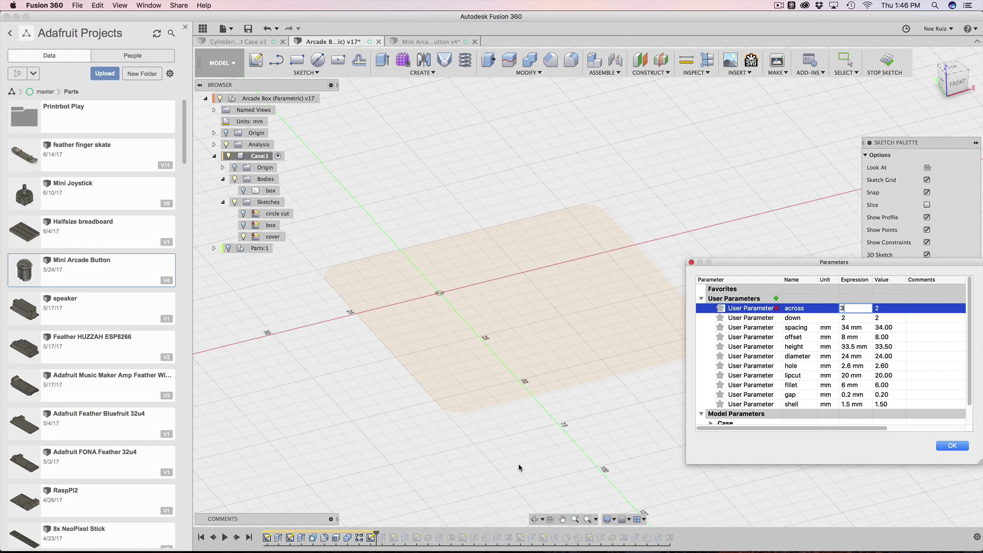
key(Return)
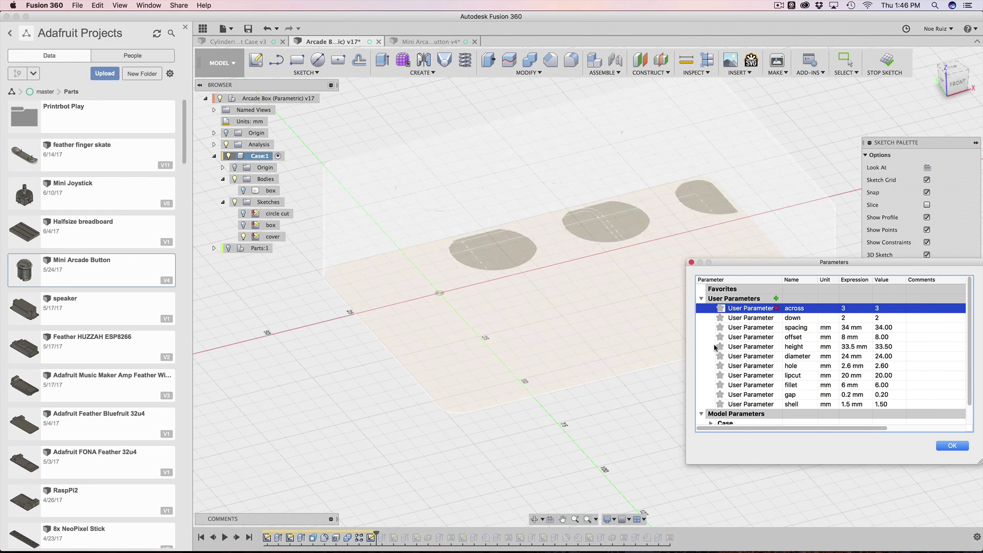
- Set the across parameter to 2, briefly show and hide the box body, and close the parameter list
click(856, 308)
text(2)
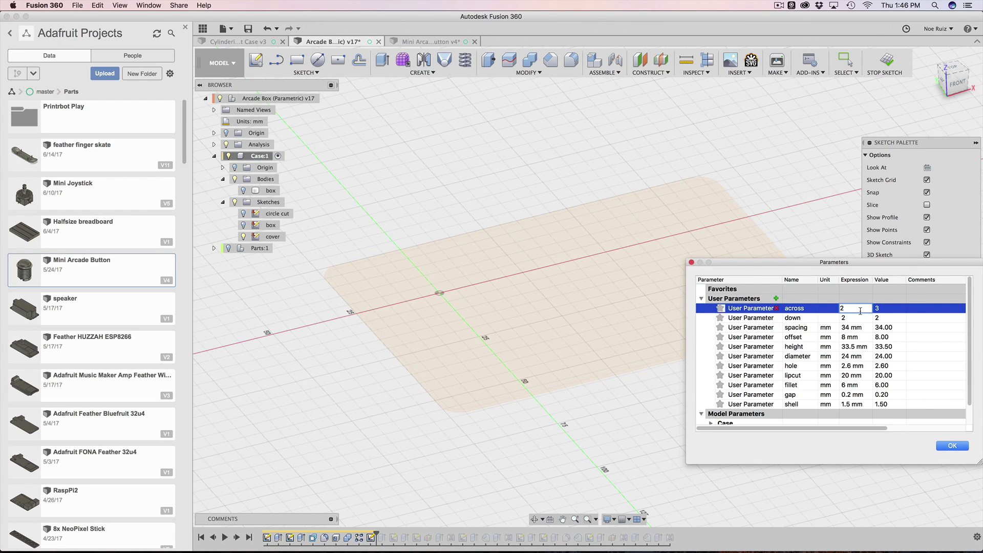
key(Return)
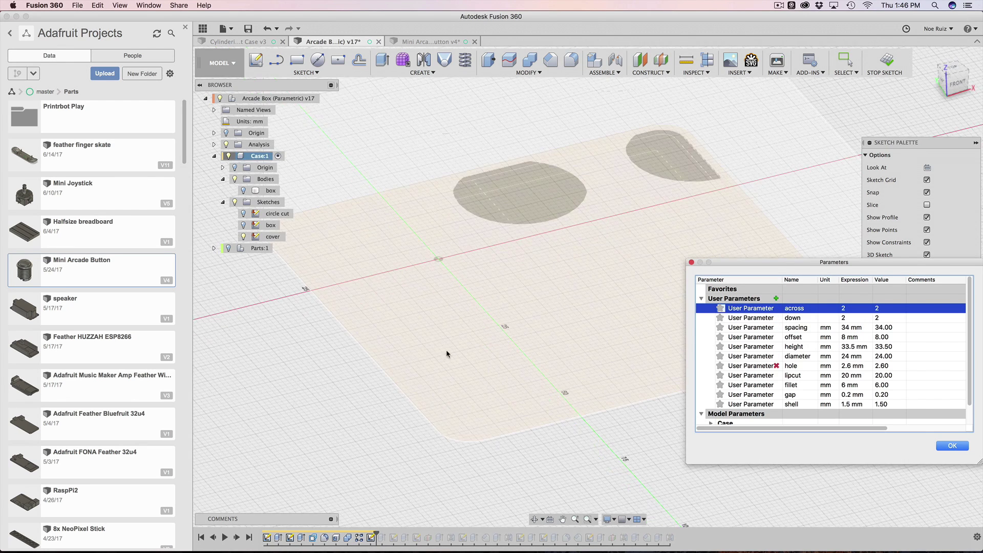
click(244, 191)
click(243, 190)
click(244, 190)
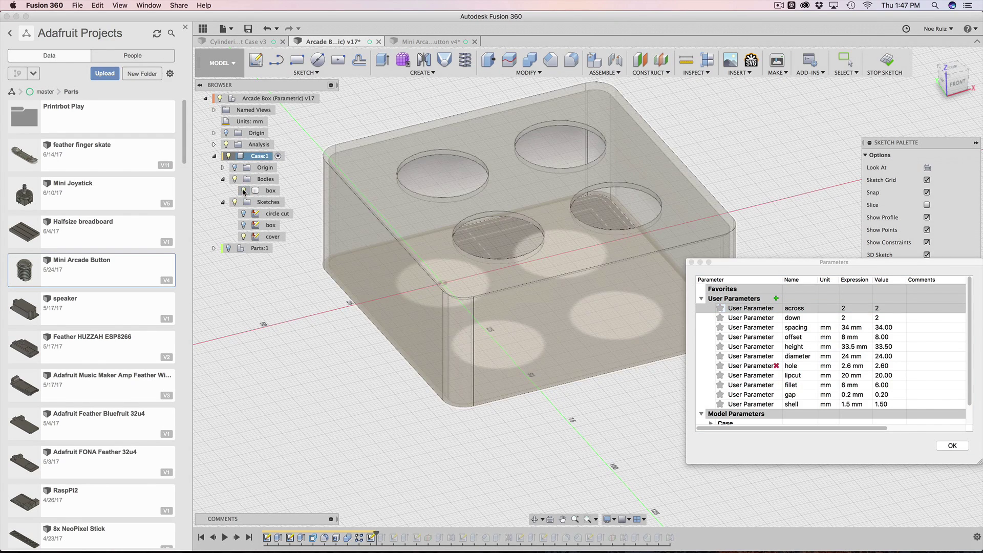
click(243, 191)
click(951, 445)
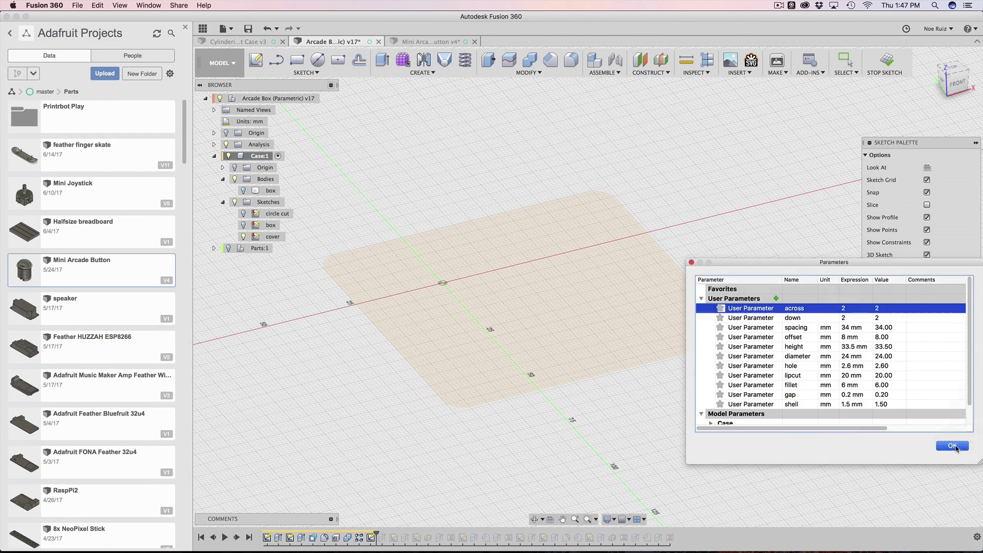
- Check the rounded corner of the cover sketch's inner outline and finish the sketch
scroll(732, 343, up, 5)
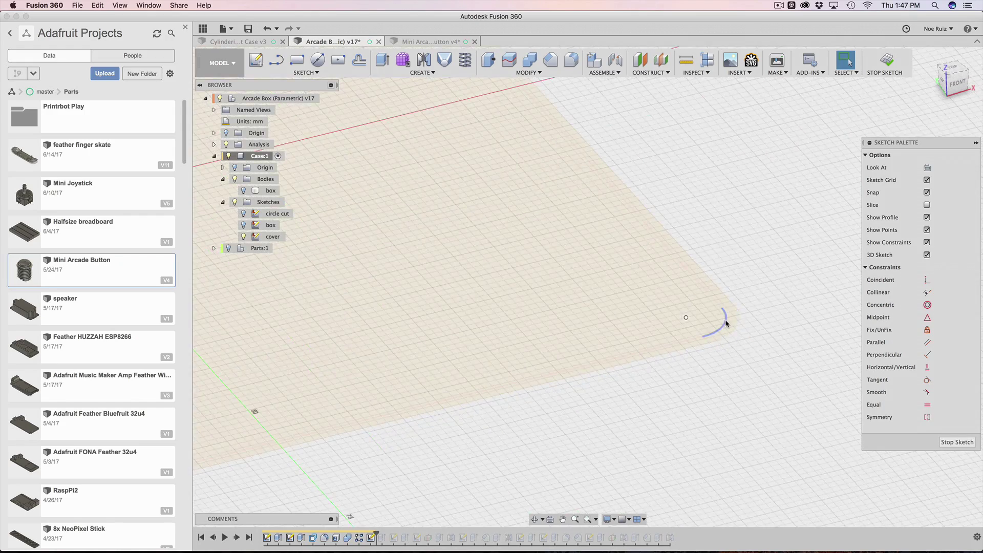
scroll(727, 325, down, 1)
click(874, 71)
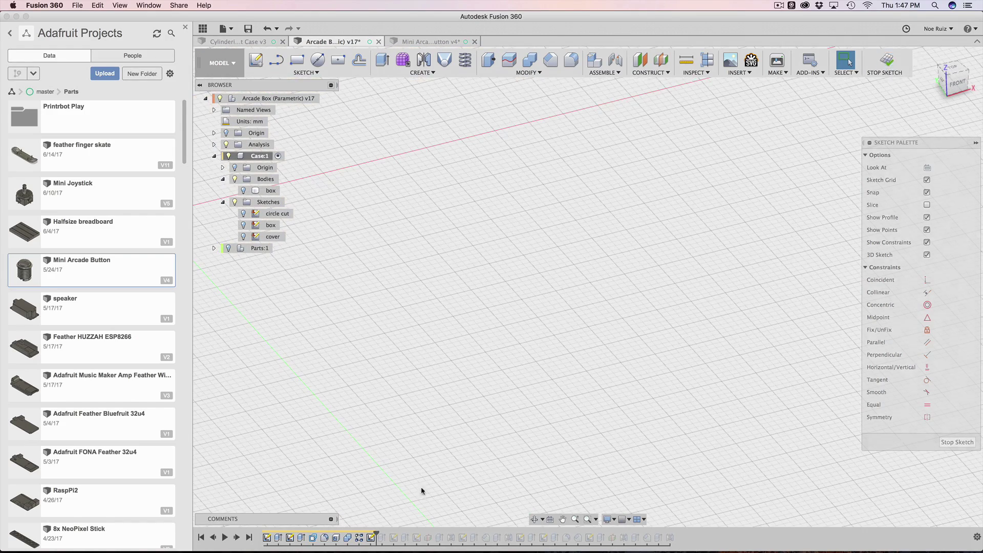
- Roll the design history forward past the cover extrusion and select that feature
drag(376, 534, 381, 536)
click(382, 537)
scroll(391, 474, down, 6)
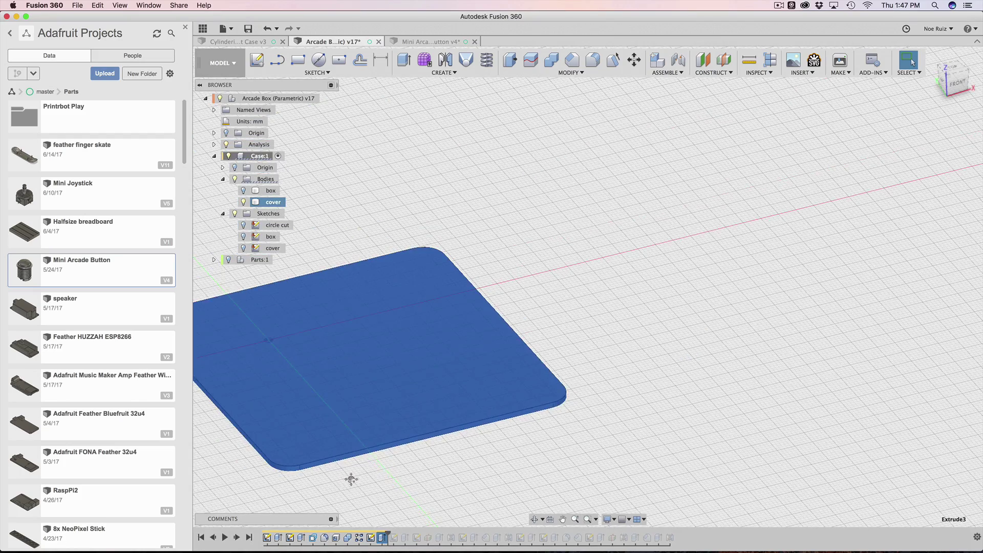
- Open the cover extrusion for editing, review its profiles, direction and distance from the front view, and cancel the edit
double_click(382, 537)
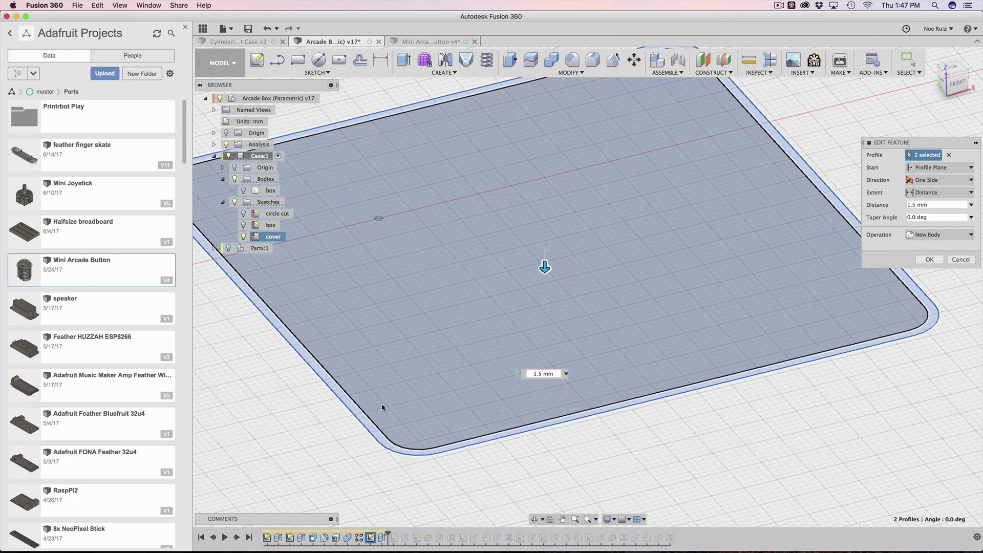
scroll(394, 417, down, 3)
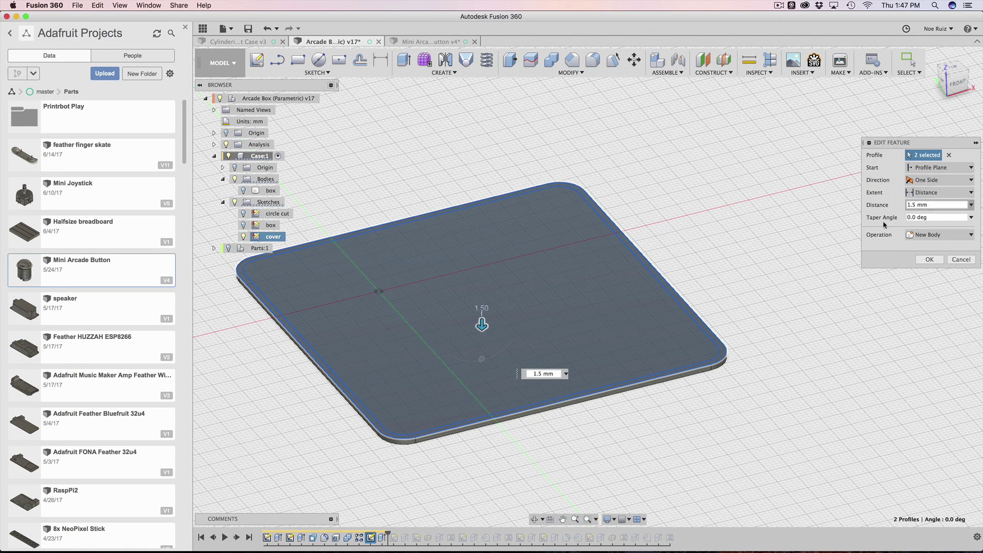
click(957, 84)
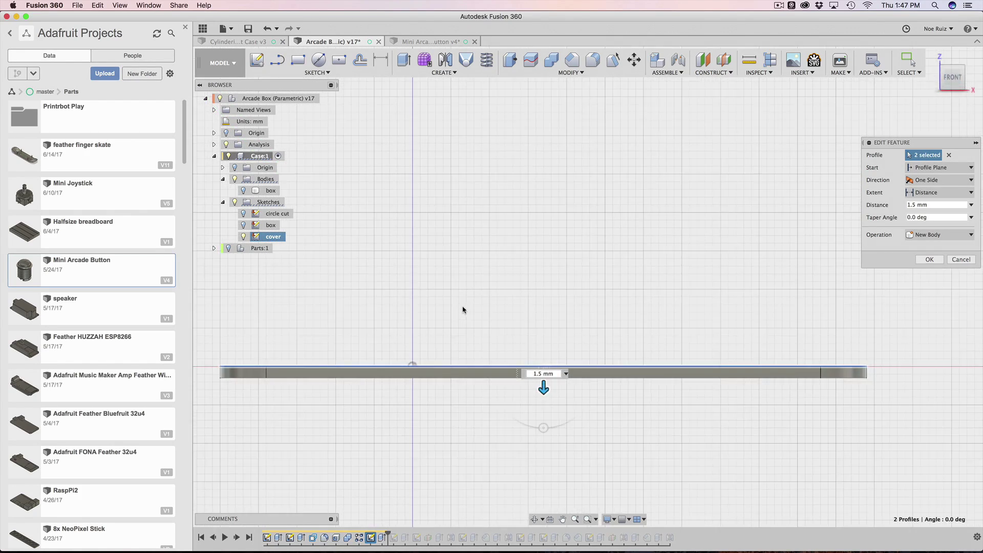
scroll(583, 380, down, 2)
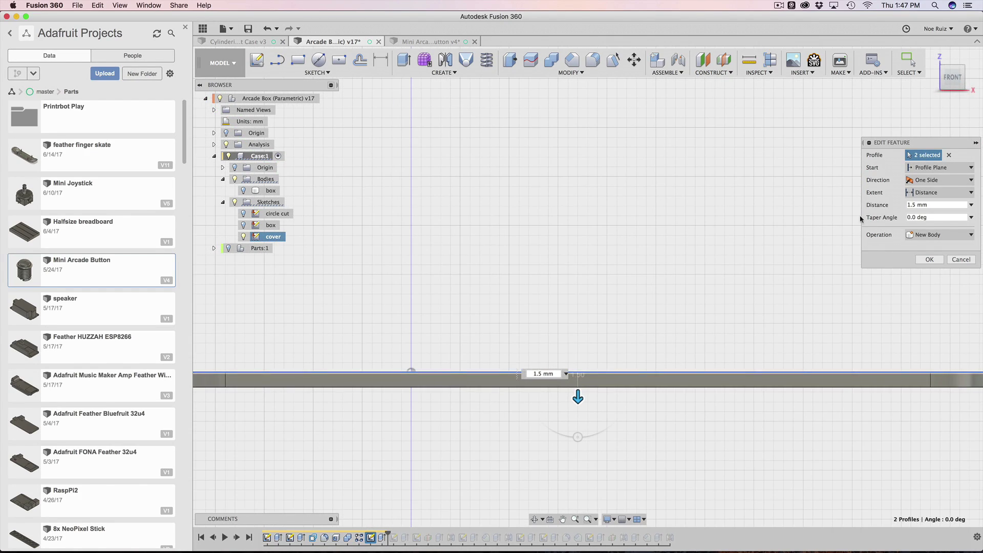
scroll(545, 389, down, 1)
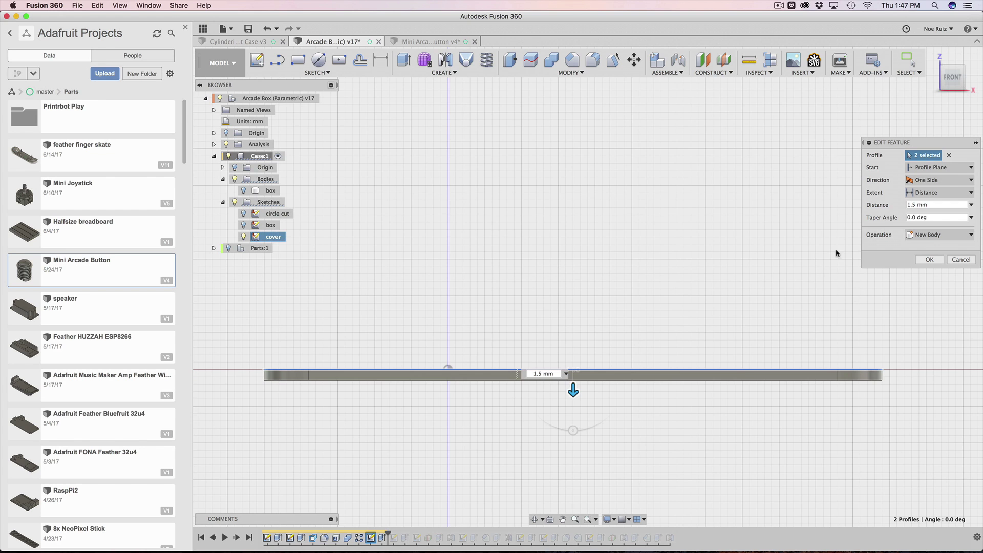
click(914, 204)
drag(914, 201, 903, 203)
click(942, 205)
mouse_move(469, 290)
shift+middle_down()
mouse_move(460, 281)
mouse_move(472, 290)
shift+middle_up()
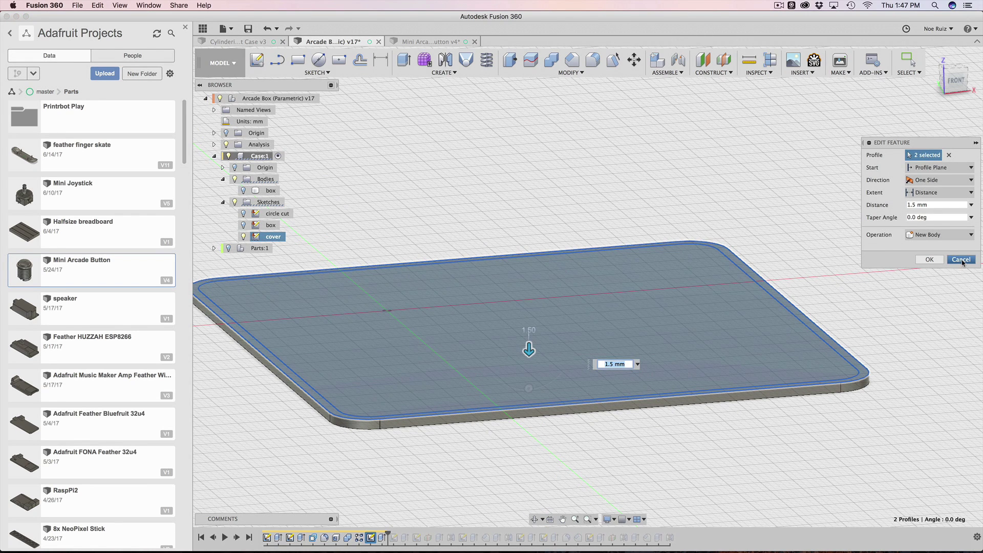
click(962, 260)
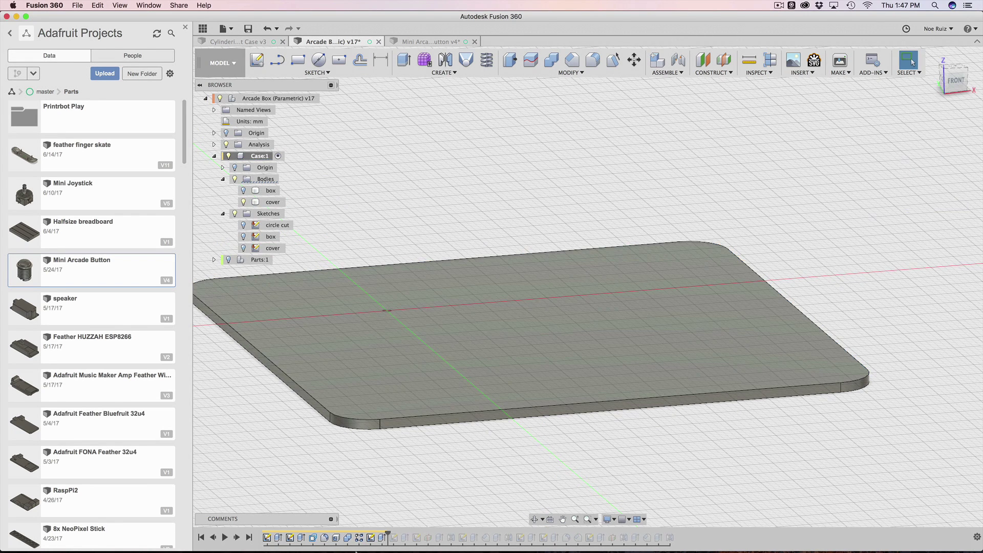
- Highlight the lip sketch on the cover, clear it, and select the cover's top face
click(393, 539)
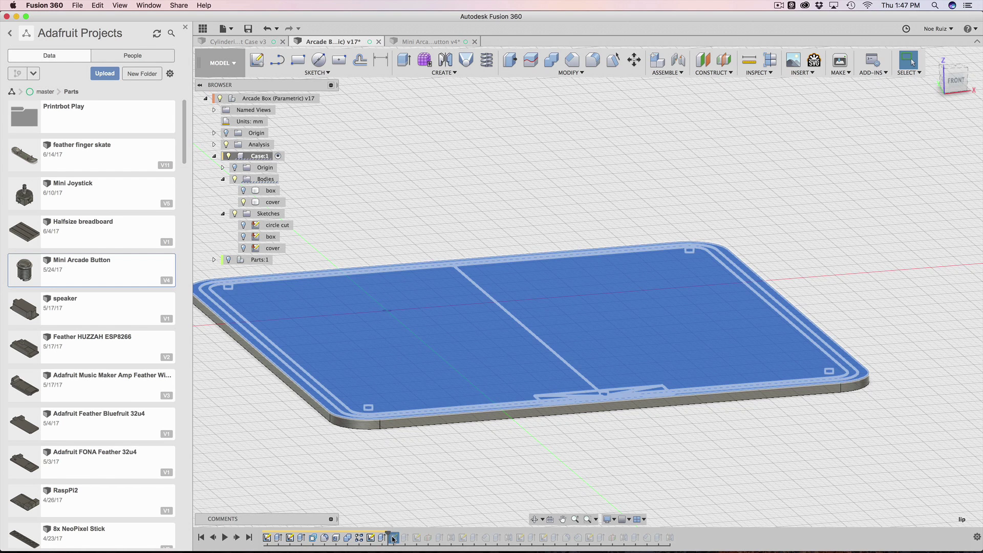
click(396, 505)
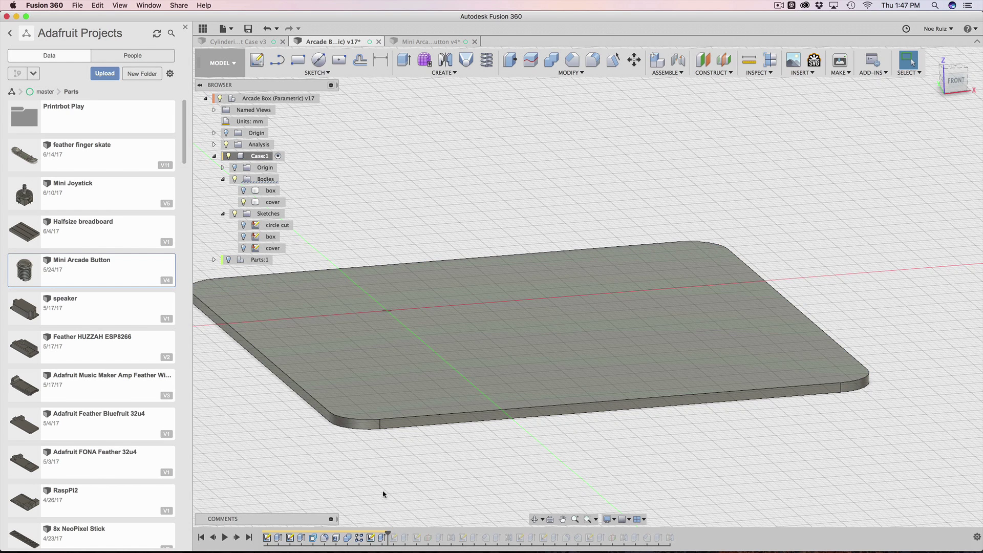
click(366, 403)
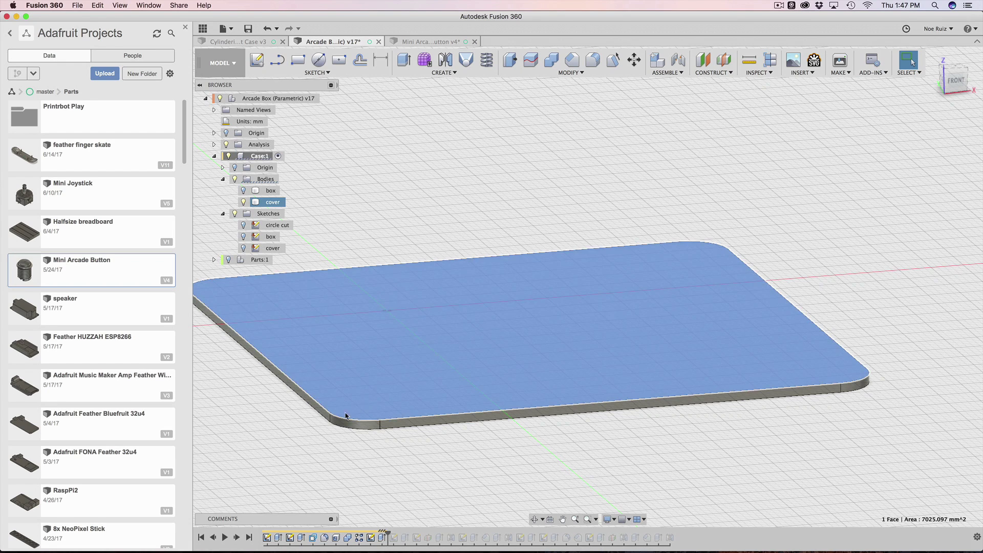
click(346, 413)
middle_drag(315, 438, 356, 429)
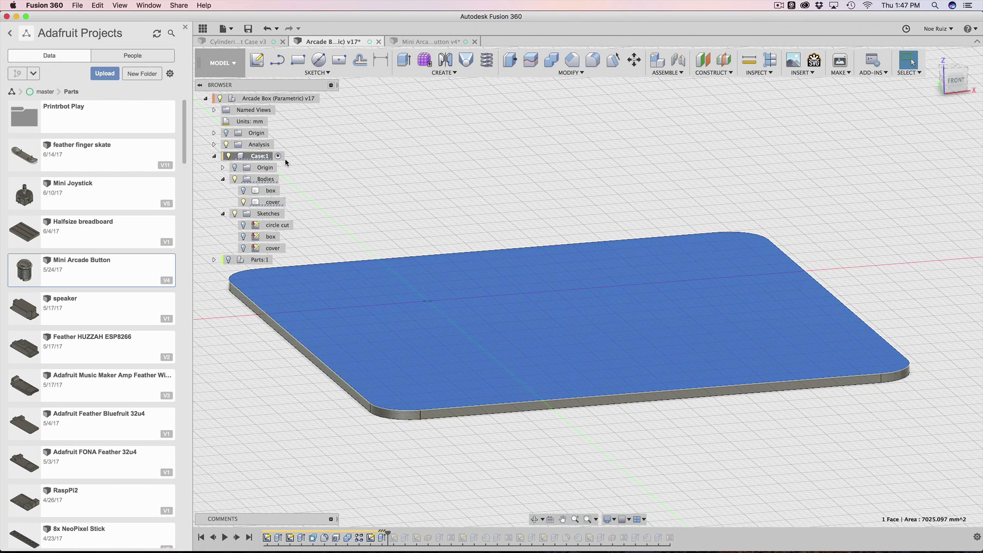
- Show the Project / Include sketch options, close them without choosing one, and clear the face selection
click(318, 72)
mouse_move(358, 293)
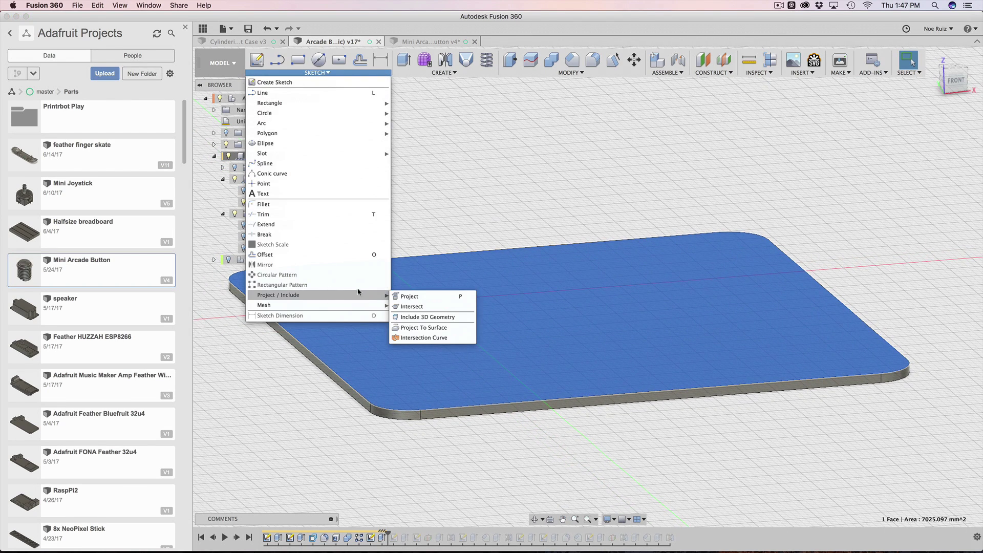
click(422, 247)
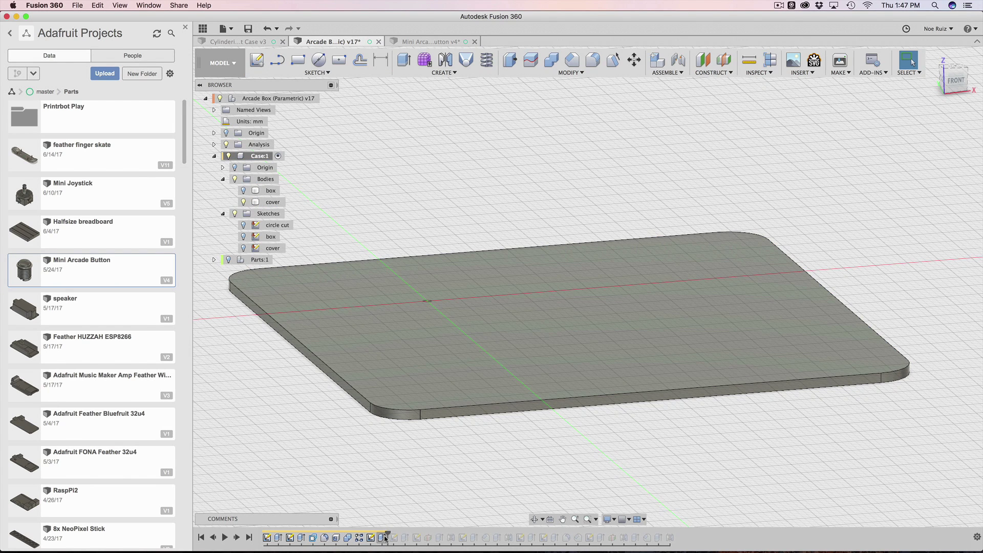
- Roll the design history forward past the lip sketch and open that sketch for editing
drag(387, 534, 399, 537)
click(393, 539)
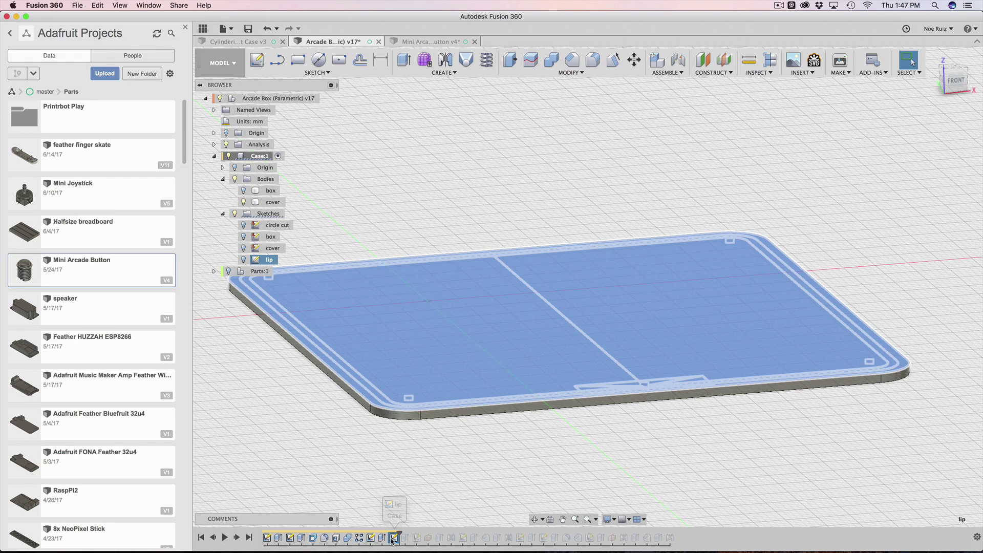
double_click(393, 538)
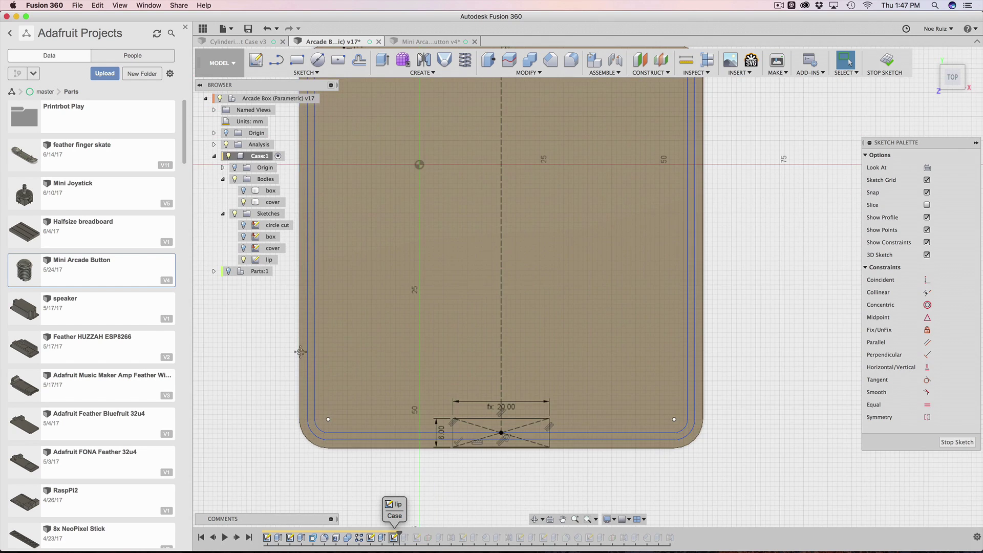
- Examine where the dashed centre line meets the inner lip outline, and point out the Midpoint constraint
scroll(548, 213, up, 6)
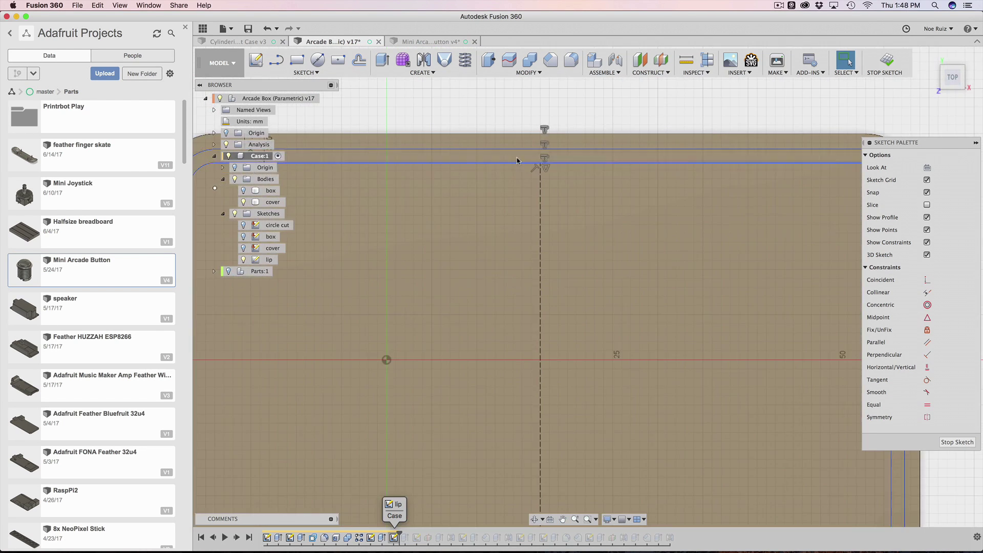
scroll(546, 163, up, 3)
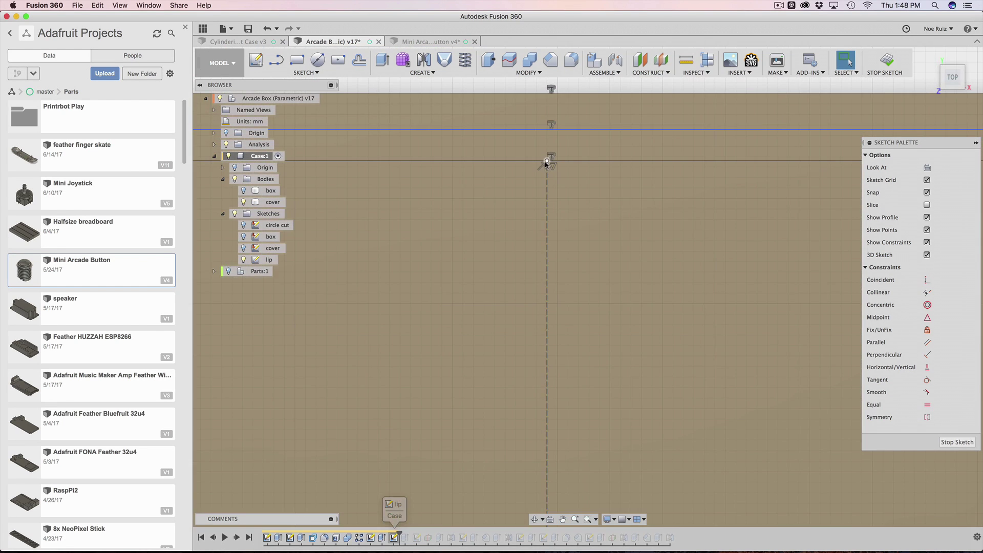
scroll(546, 163, down, 5)
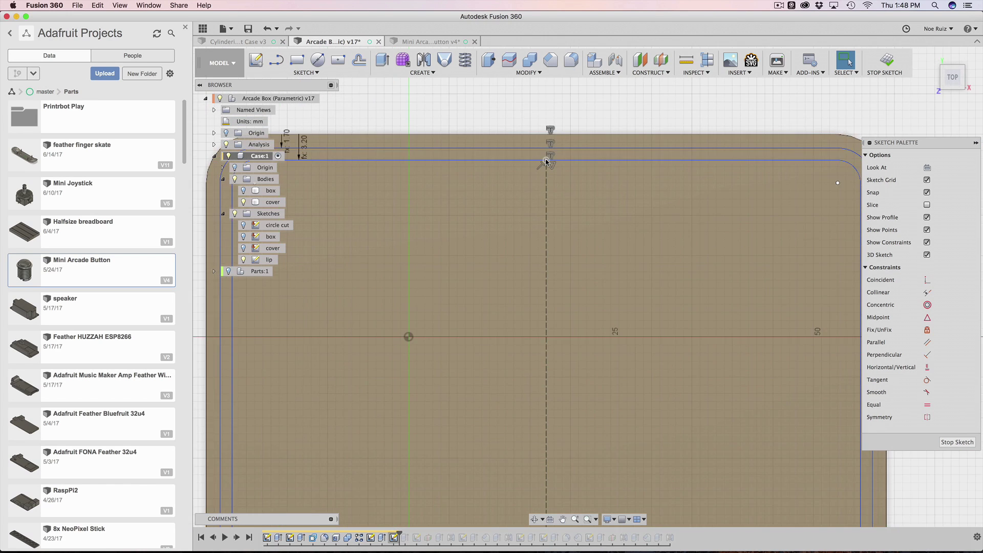
scroll(547, 193, up, 4)
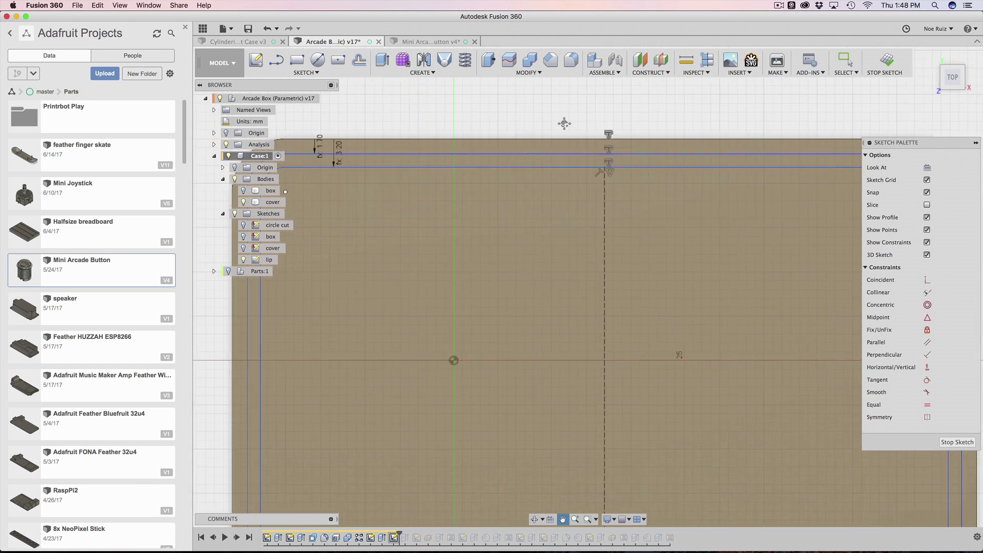
scroll(569, 163, up, 2)
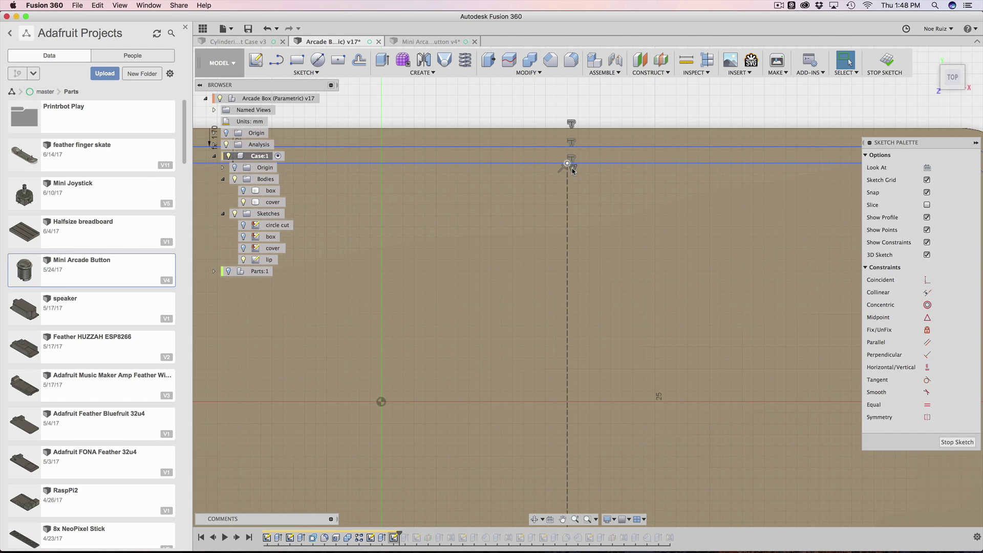
scroll(573, 171, up, 2)
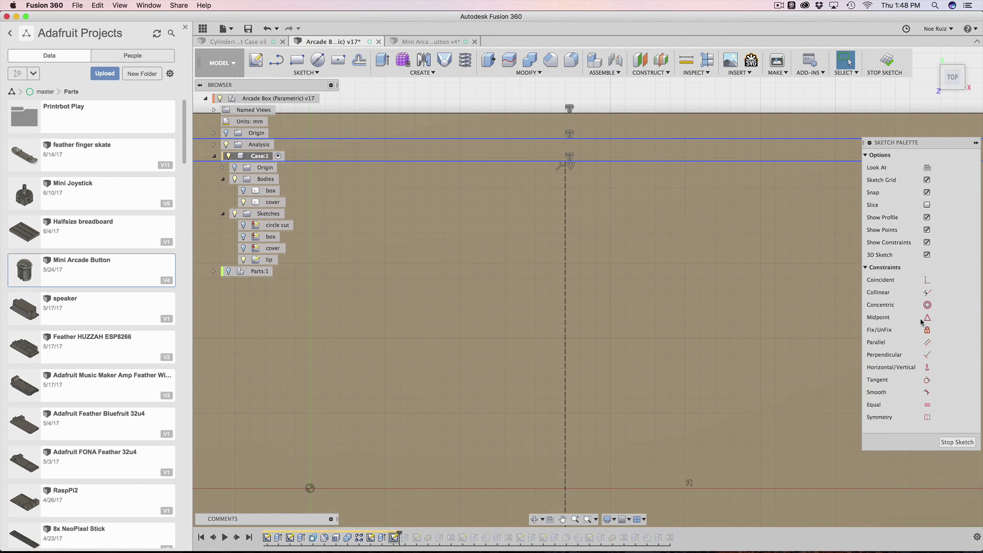
click(927, 319)
scroll(569, 160, down, 5)
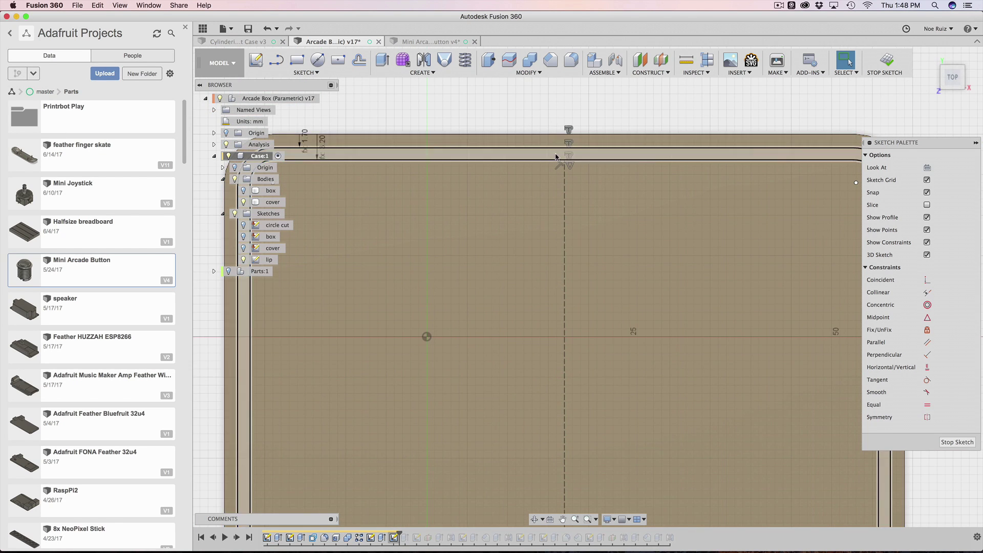
- Try to draw a line from the midpoint of the cover's upper edge down along the dashed centre line, and cancel it
key(l)
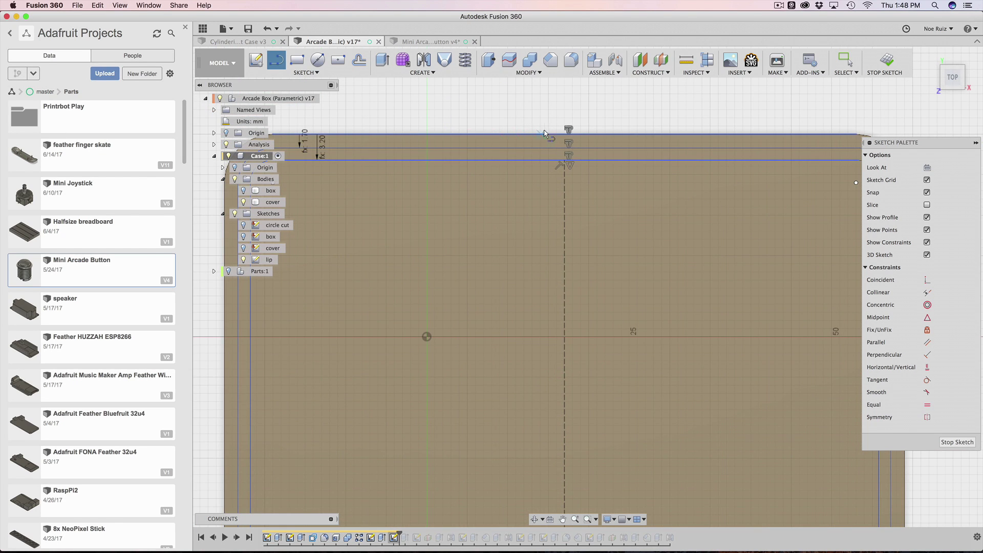
scroll(545, 134, up, 4)
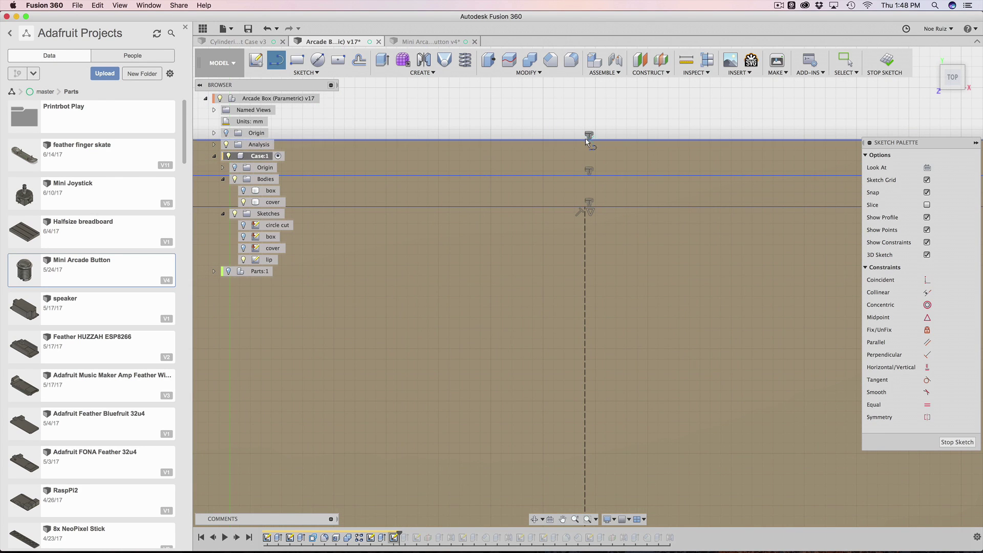
click(589, 137)
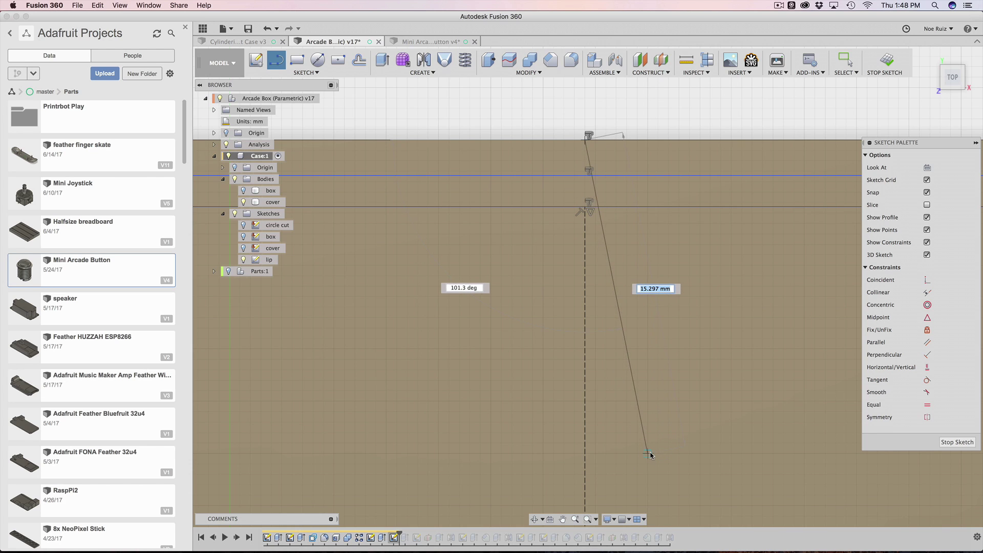
scroll(650, 454, up, 2)
scroll(646, 449, down, 4)
middle_drag(644, 447, 600, 174)
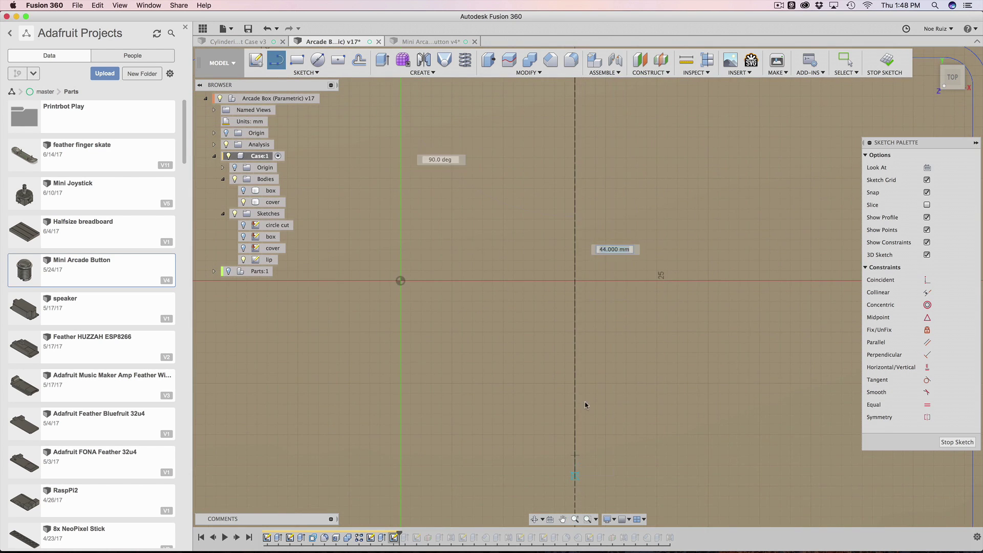
key(Escape)
- Select the dashed centre line of the lip sketch and inspect its run from the upper outline to the lower edge
scroll(615, 390, down, 3)
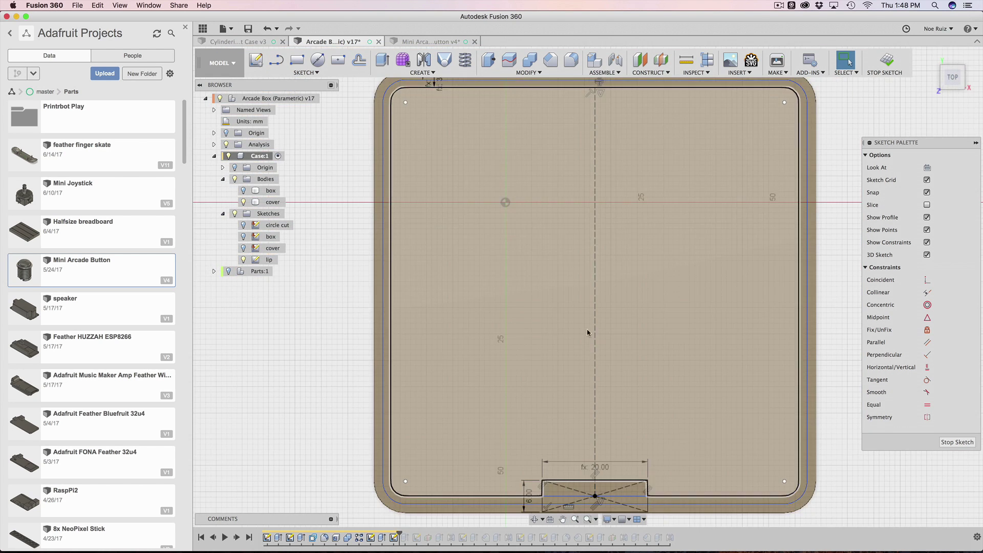
middle_drag(587, 141, 585, 252)
scroll(586, 253, up, 3)
click(600, 248)
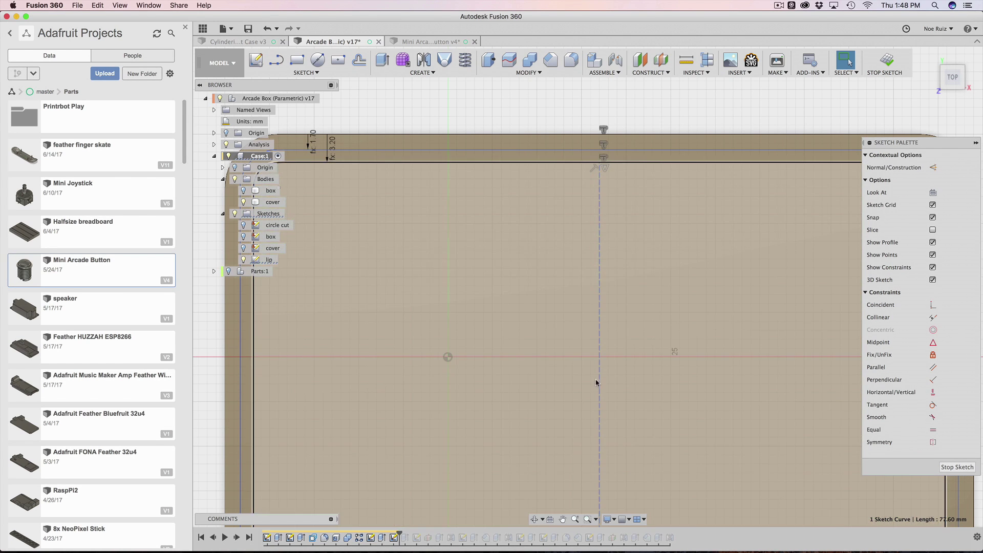
middle_drag(596, 370, 599, 161)
scroll(592, 361, down, 3)
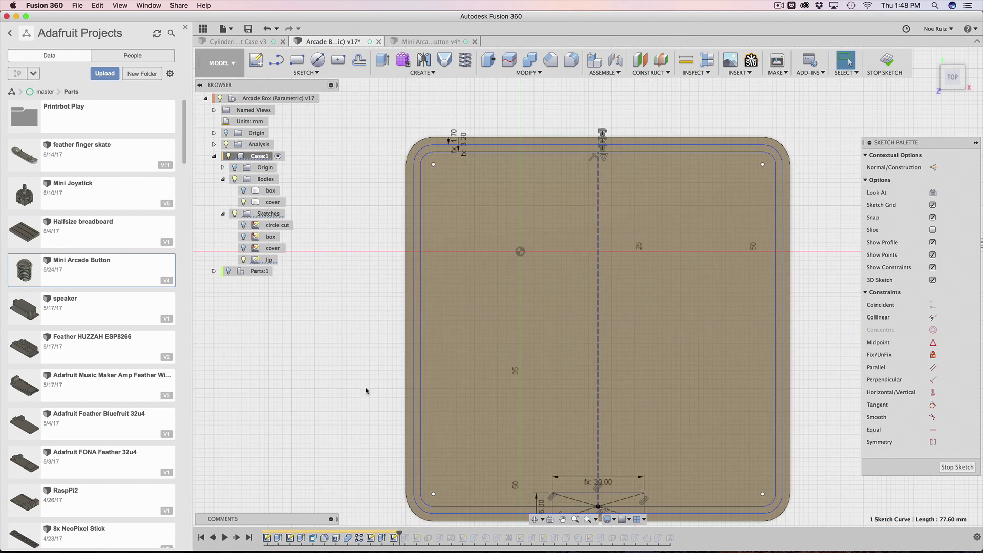
- Examine the dimensioned center rectangle at the lower end of the centre line, and clear the line selection
middle_drag(366, 391, 345, 296)
scroll(598, 365, up, 6)
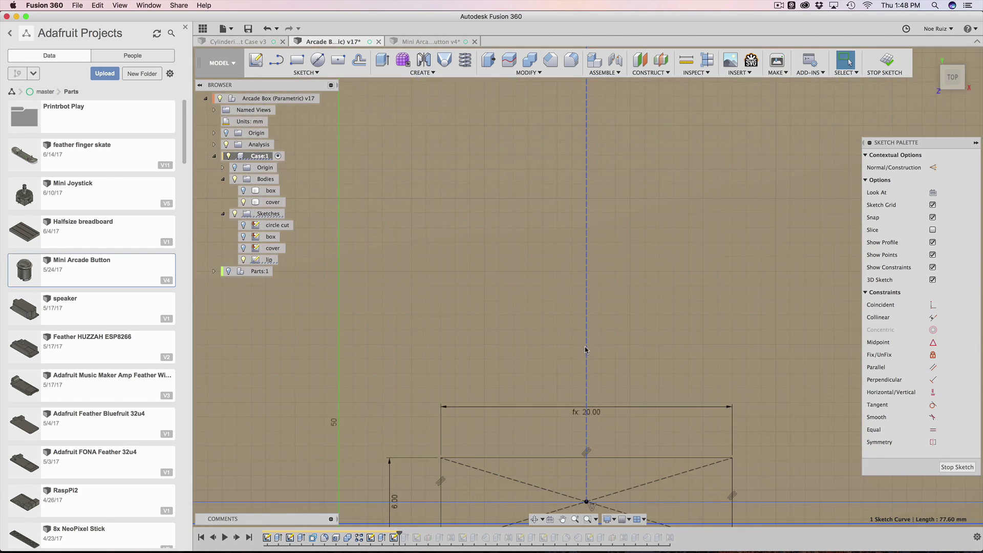
scroll(586, 351, down, 5)
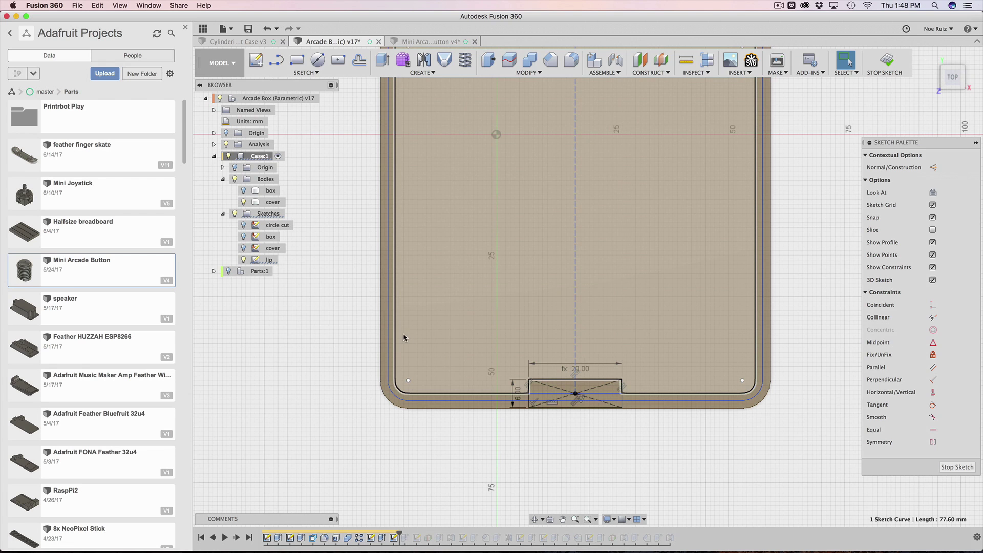
scroll(390, 311, up, 3)
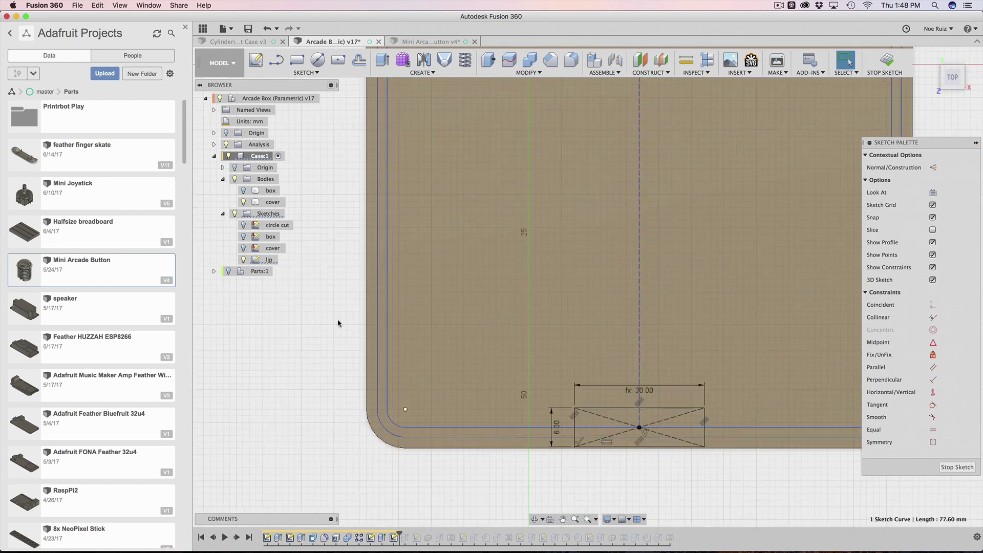
scroll(337, 319, down, 3)
click(301, 314)
- Examine the two offset dimensions between the cover's outer edge and the lip outlines near the upper rounded corner
middle_drag(302, 329, 330, 439)
mouse_move(331, 285)
middle_down()
mouse_move(340, 355)
mouse_move(363, 413)
middle_up()
scroll(447, 182, up, 4)
scroll(468, 250, up, 3)
middle_drag(501, 276, 526, 182)
scroll(477, 260, up, 3)
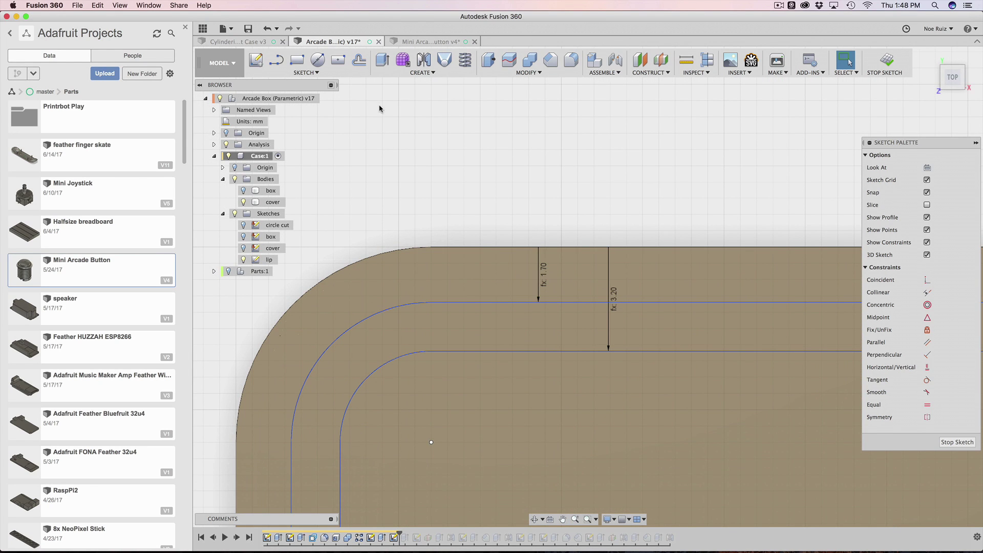
click(328, 74)
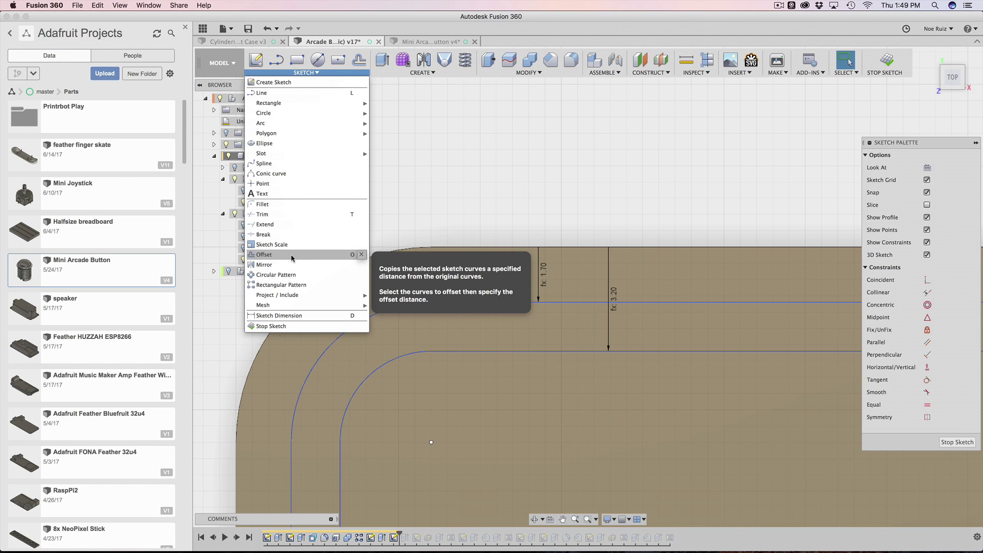
click(434, 197)
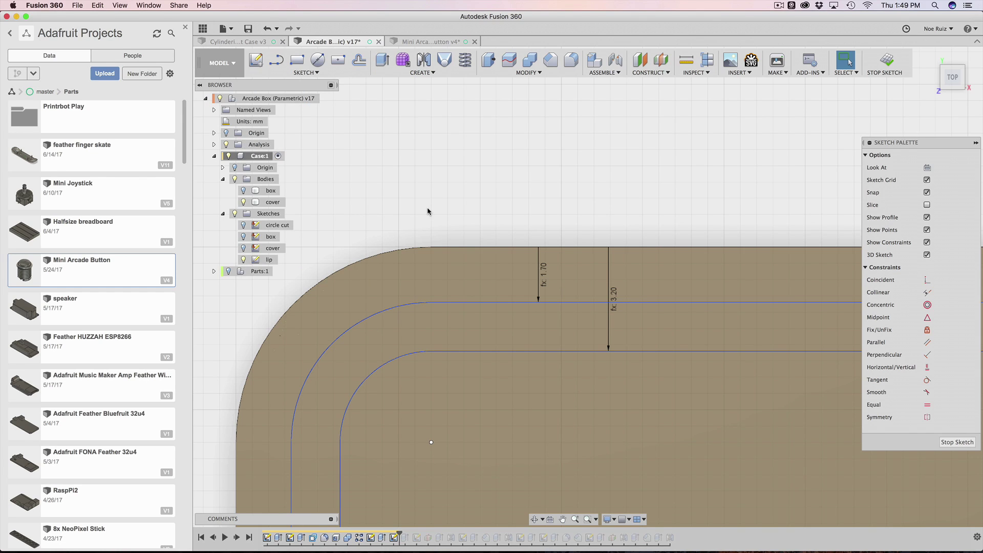
text(s)
text(off)
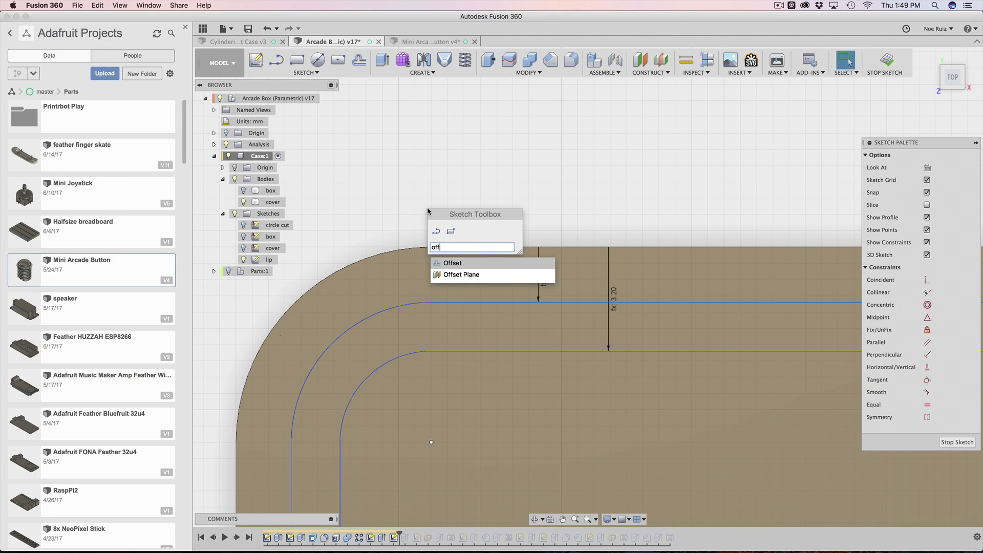
key(Return)
mouse_move(494, 210)
mouse_down()
mouse_move(567, 193)
mouse_move(512, 189)
mouse_up()
key(Escape)
key(s)
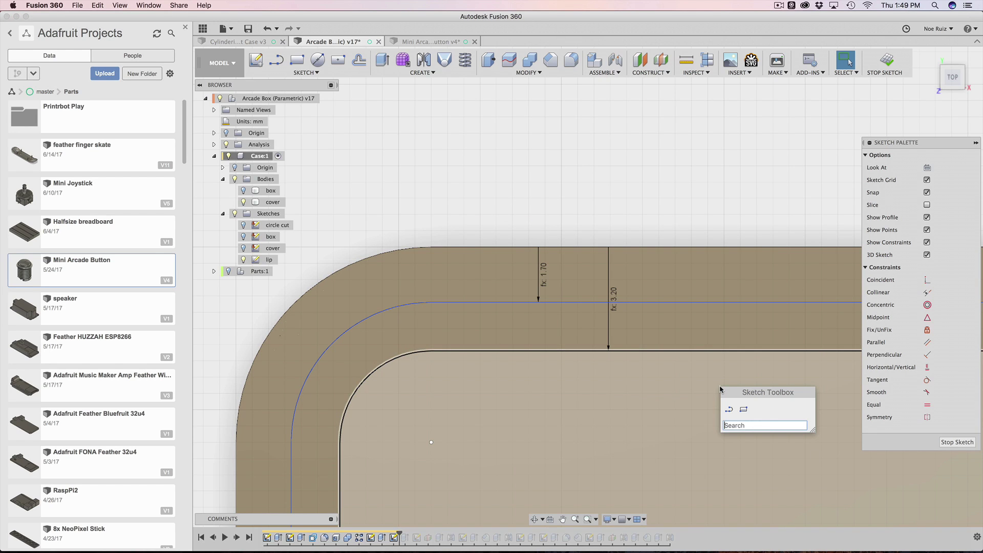
drag(777, 395, 749, 352)
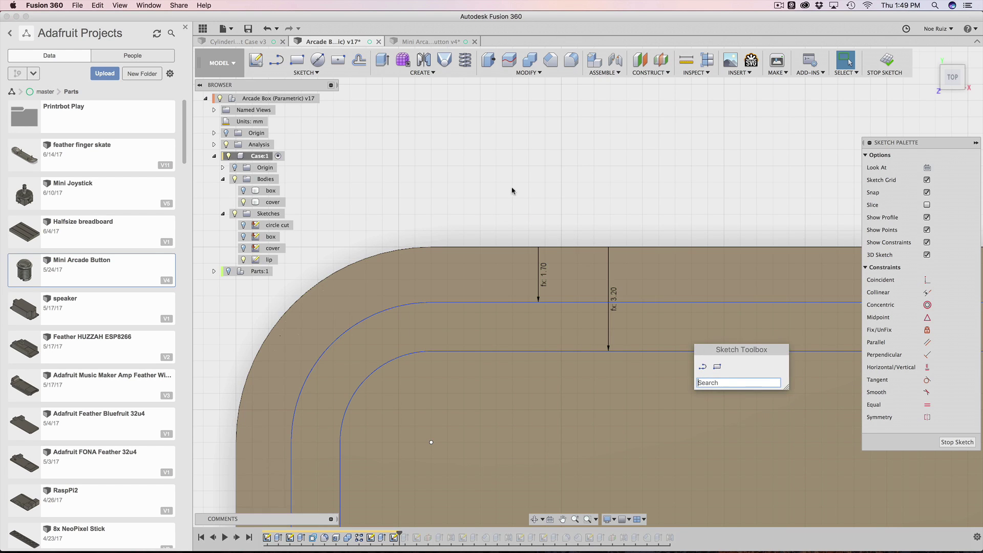
key(Escape)
- Try to offset the cover's outer edge as a chained selection with the Offset command, and cancel it
key(s)
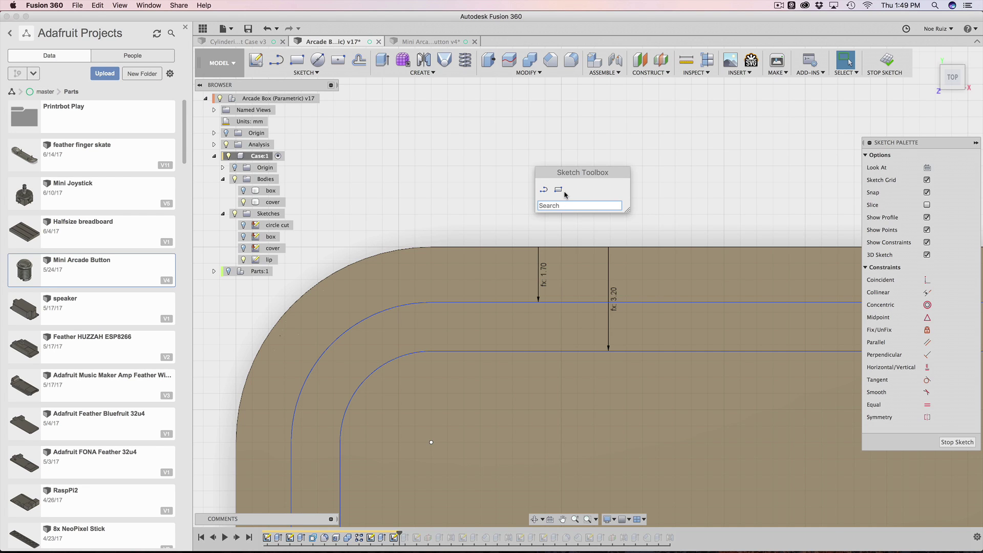
text(of)
click(546, 206)
text(f)
key(Return)
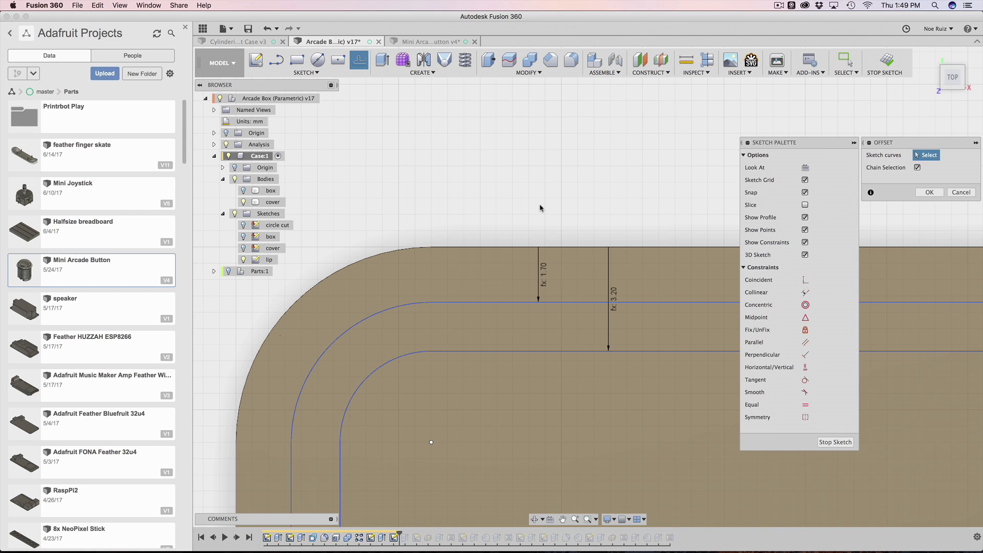
click(503, 246)
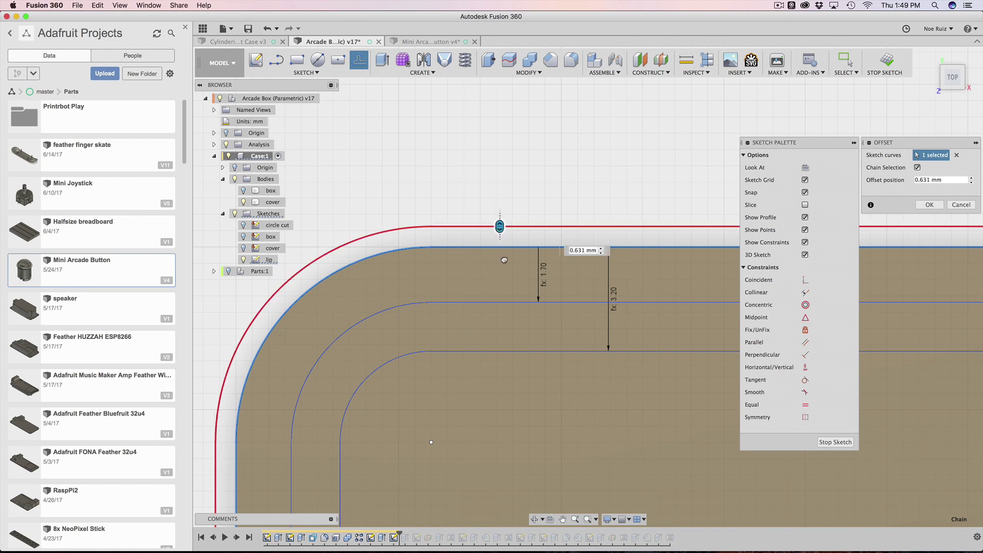
drag(504, 260, 564, 305)
key(Escape)
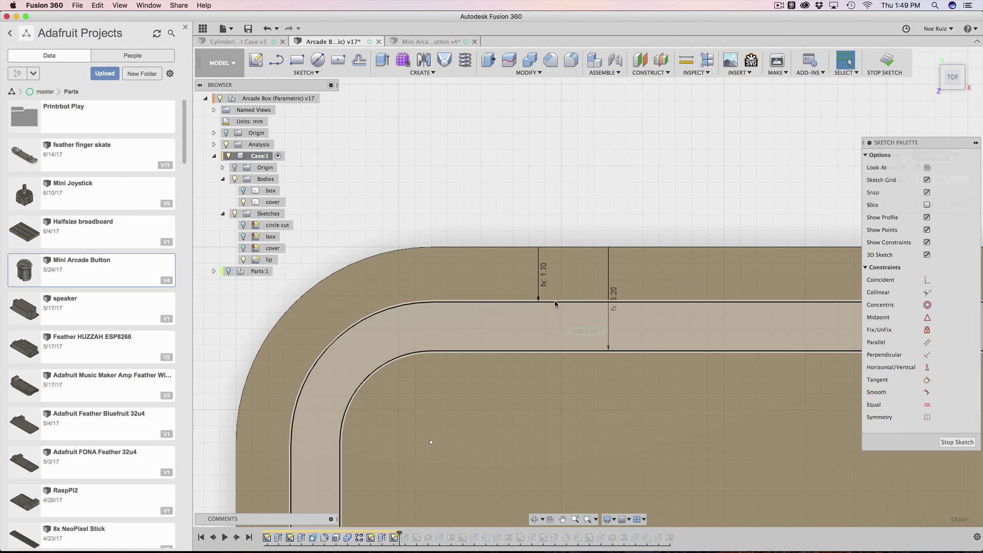
- Open the offset dimension between the cover's outer edge and the outer lip outline to inspect its parameter expression
double_click(544, 275)
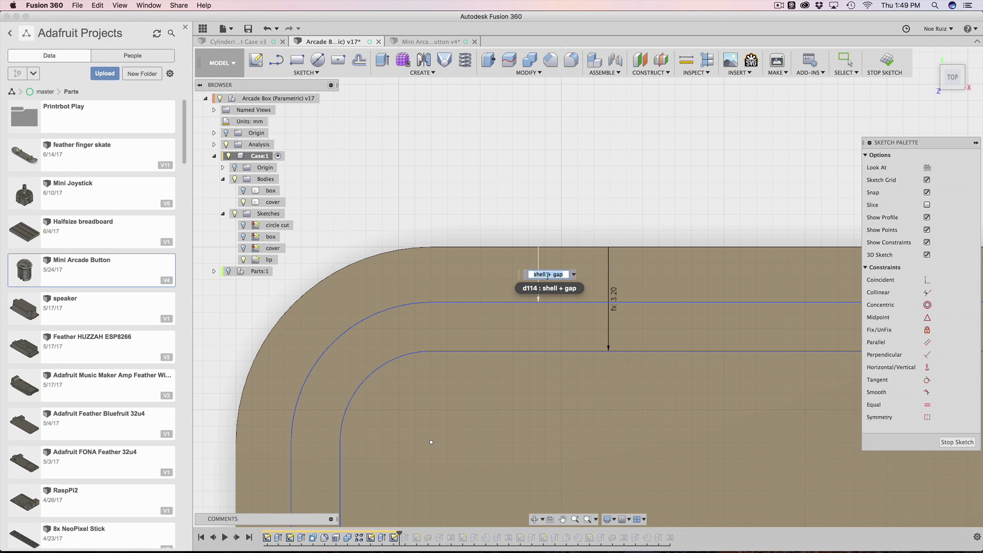
key(Left)
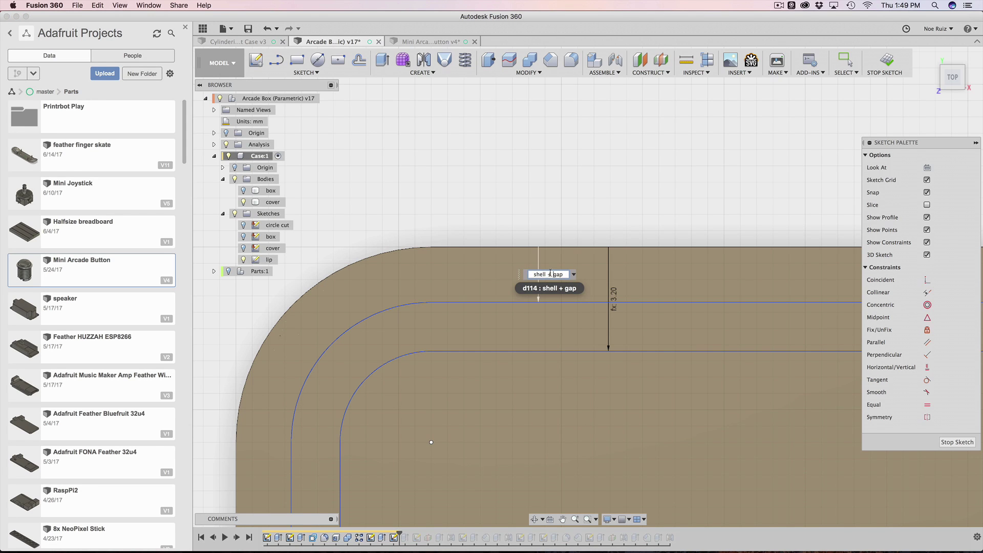
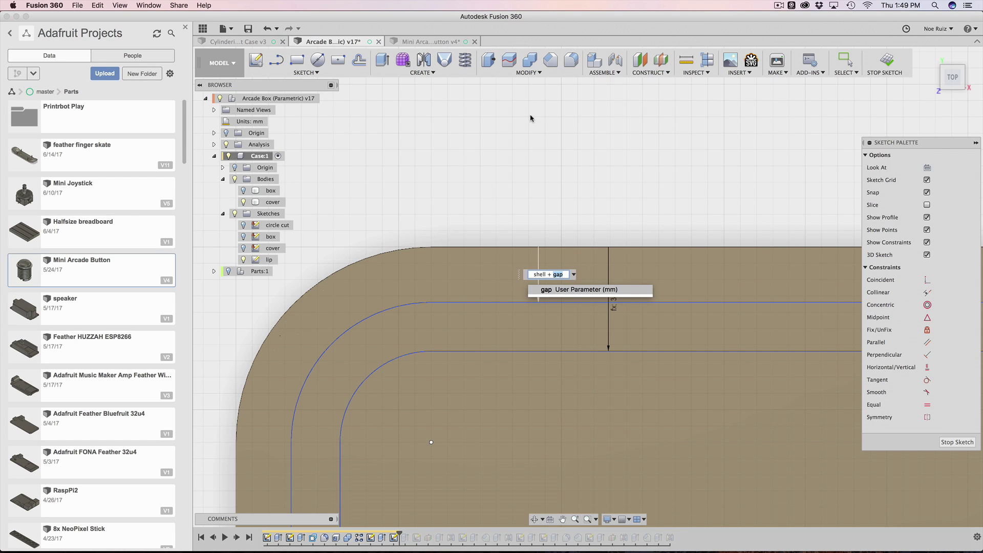
- Set the gap user parameter to 0.4 mm in the parameter table
click(533, 72)
click(512, 277)
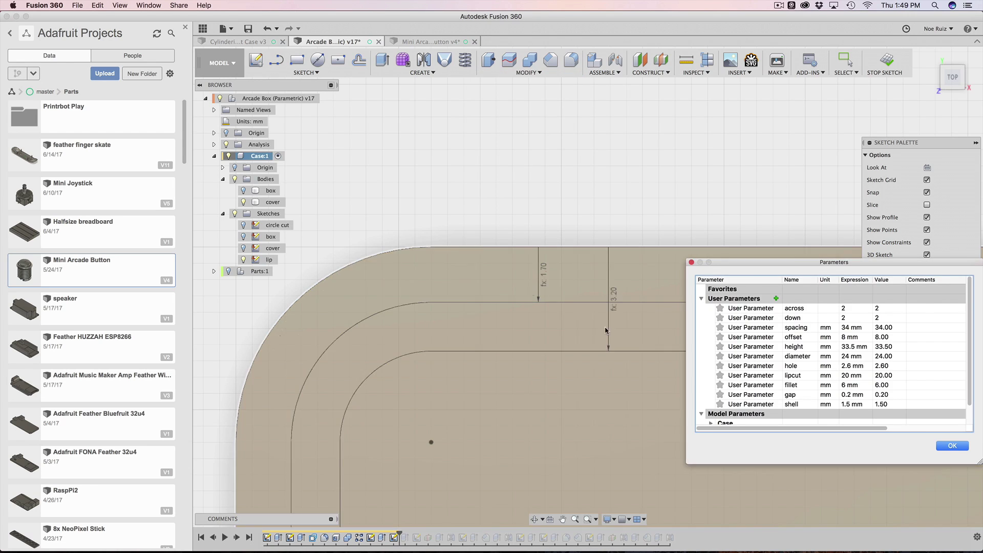
double_click(843, 395)
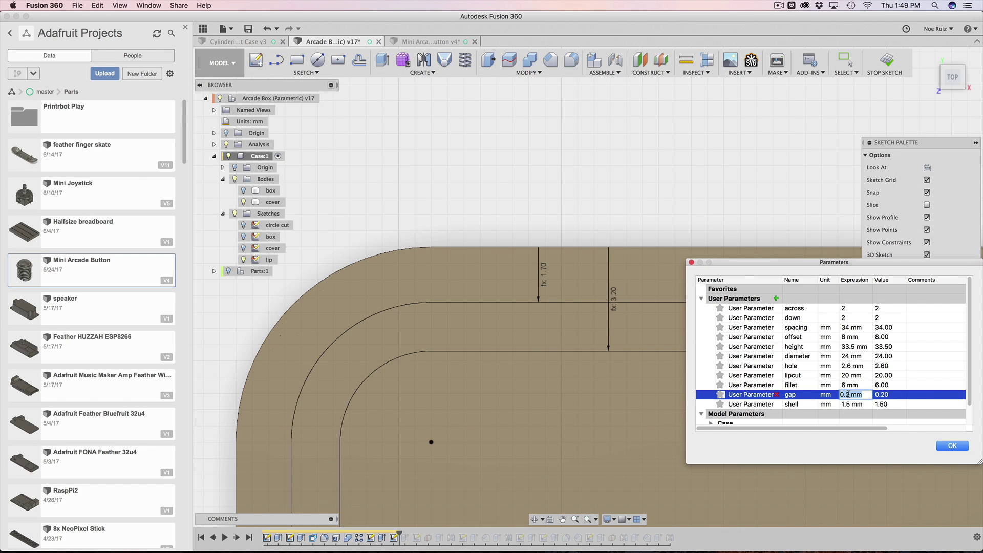
click(849, 394)
key(BackSpace)
text(4)
key(Return)
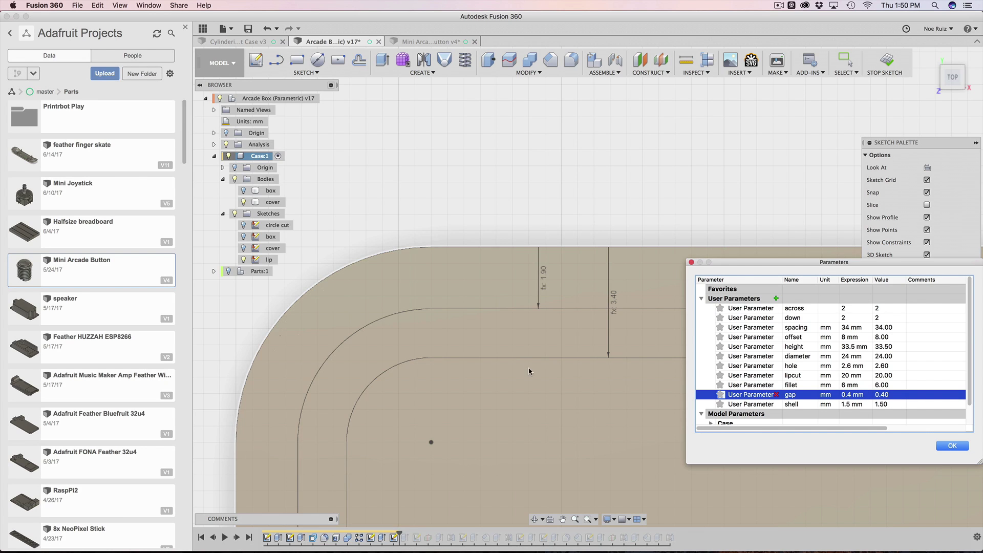
- Set the gap user parameter back to 0.2 mm and close the parameter table
click(850, 394)
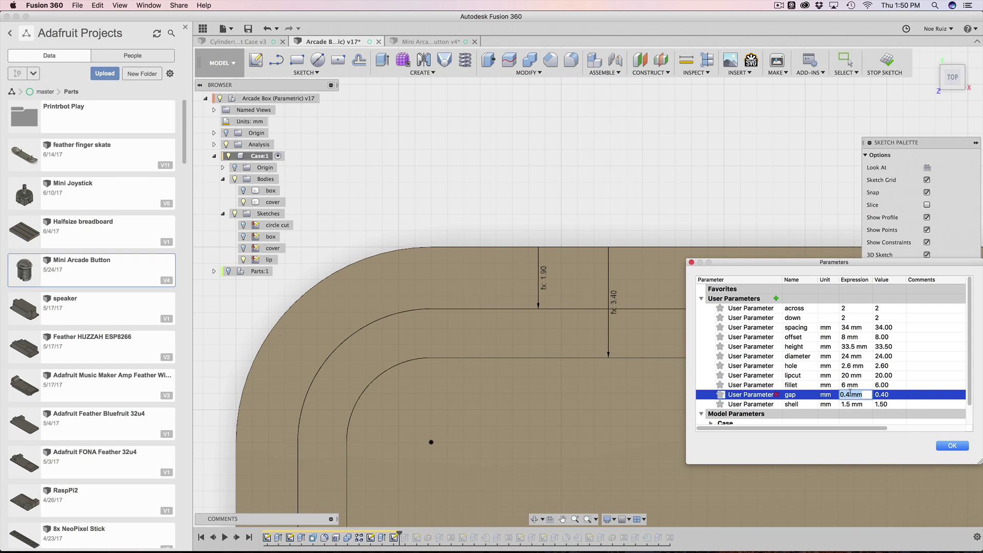
key(Left)
key(BackSpace)
text(2)
key(Return)
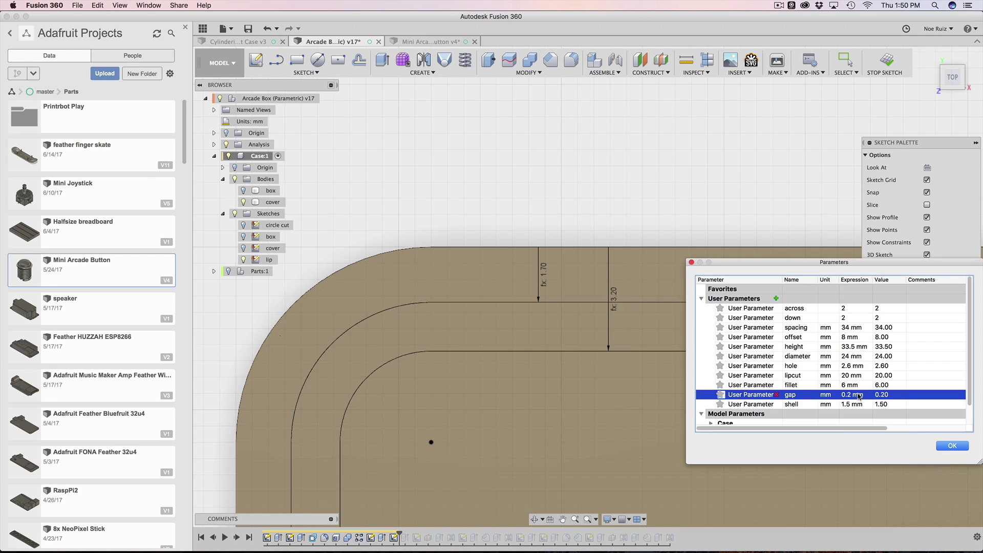
click(948, 449)
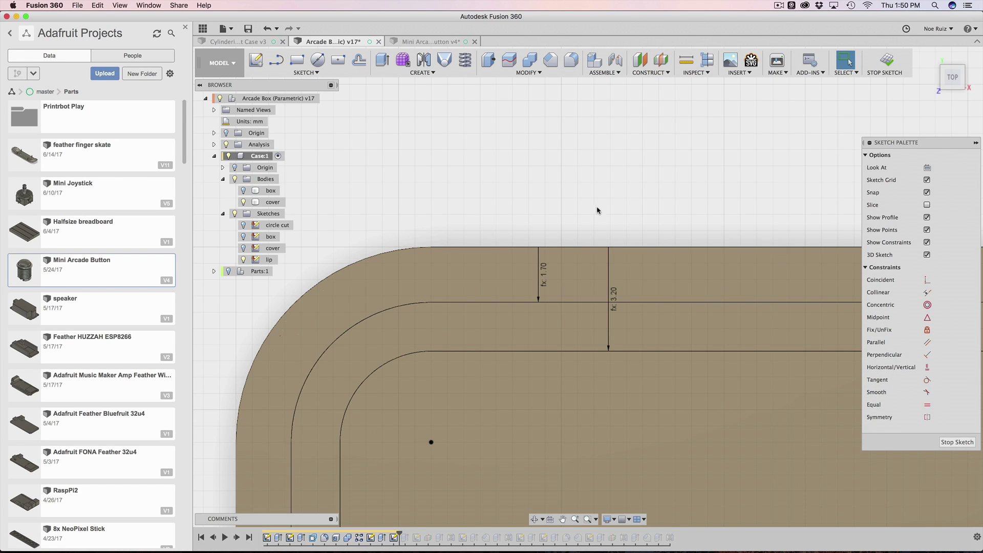
- Inspect the parameter expression of the inner lip outline's offset dimension, and examine the lip profile between the two outlines
double_click(615, 299)
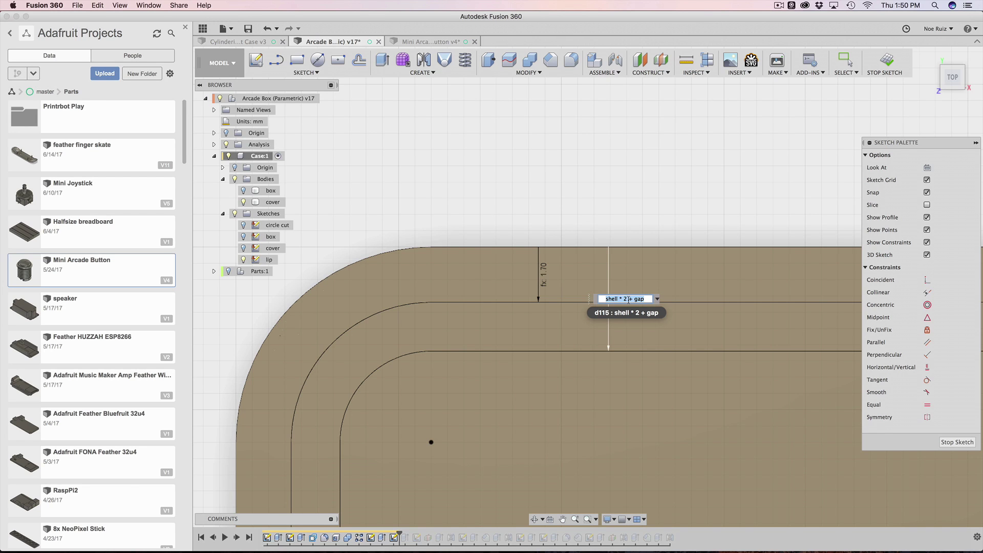
key(Return)
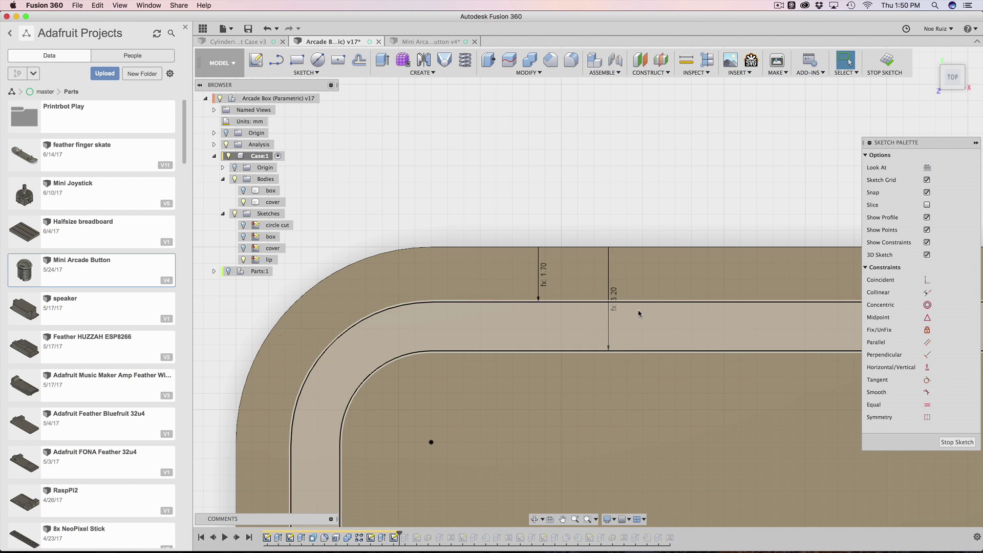
click(467, 328)
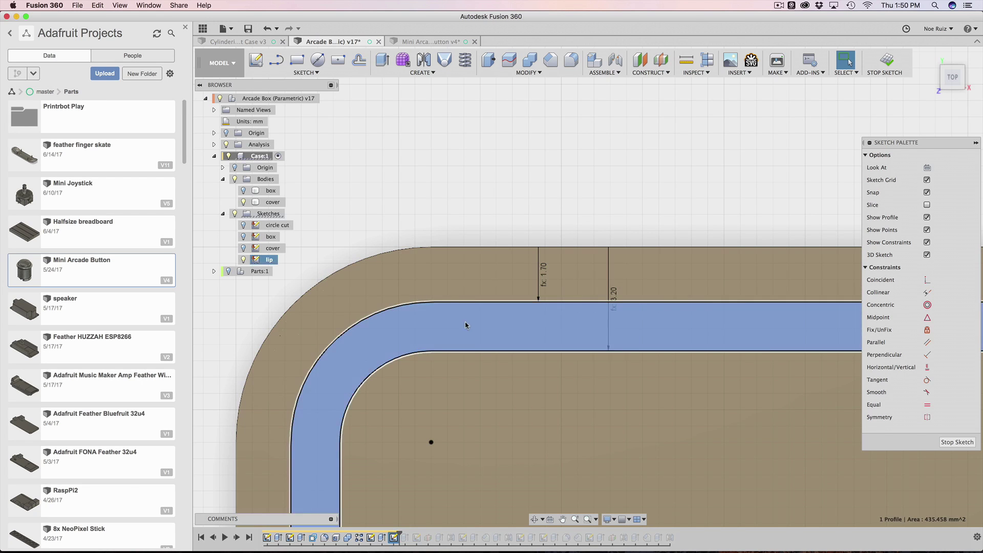
scroll(430, 323, down, 5)
shift+middle_drag(306, 422, 334, 193)
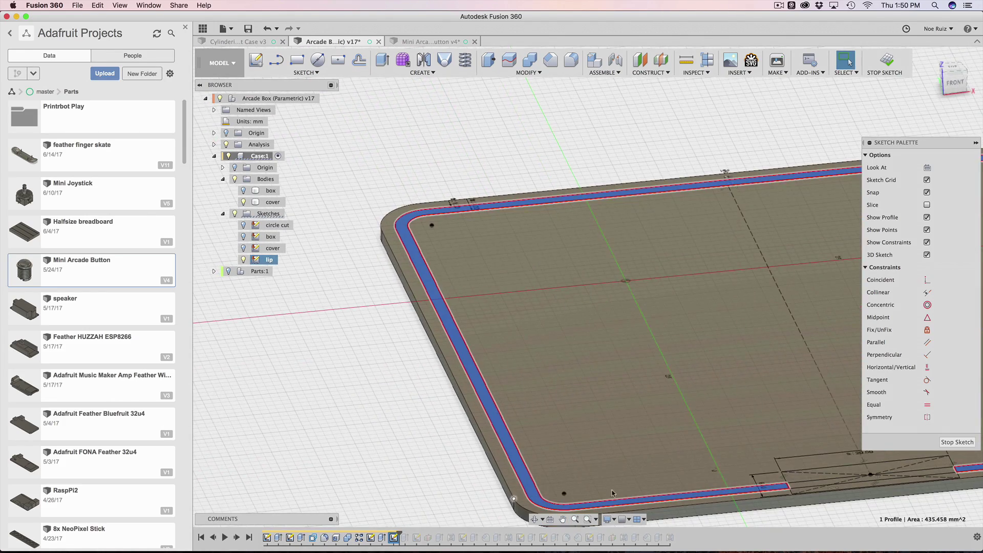
scroll(449, 185, up, 4)
mouse_move(450, 185)
shift+middle_down()
mouse_move(441, 191)
mouse_move(485, 173)
mouse_move(440, 238)
mouse_move(585, 209)
shift+middle_up()
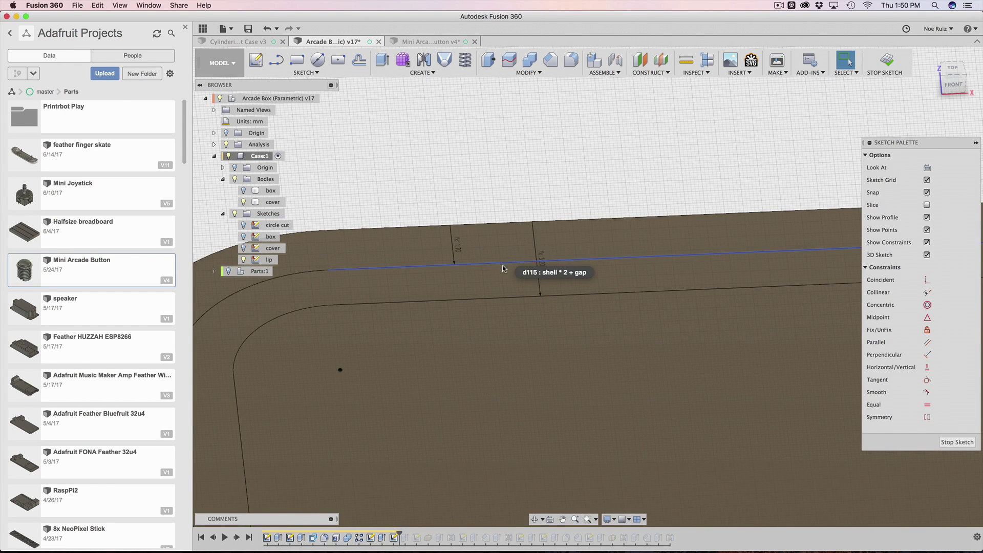
- Measure the distance between the straight edges of the two lip outlines, and inspect the inner outline's offset expression again
click(406, 266)
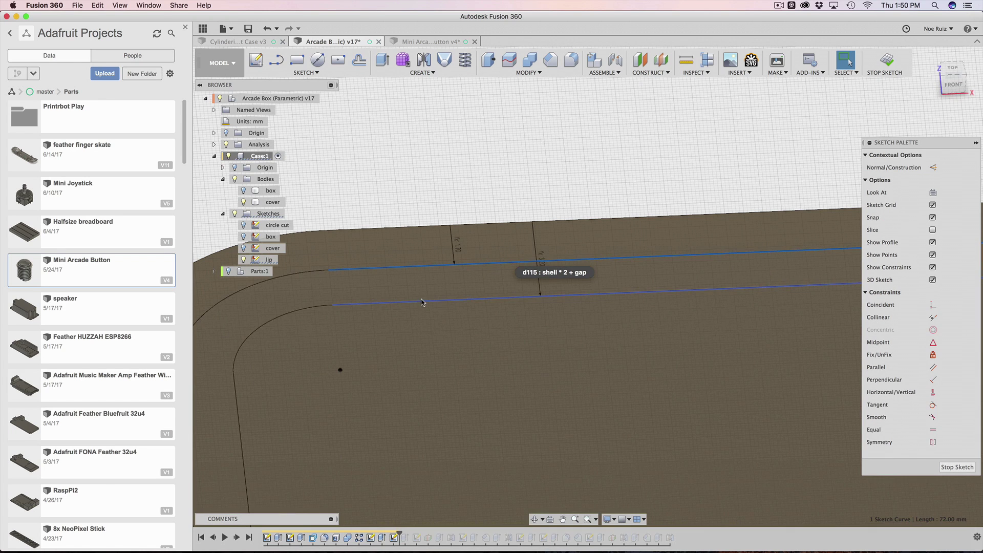
shift+click(421, 302)
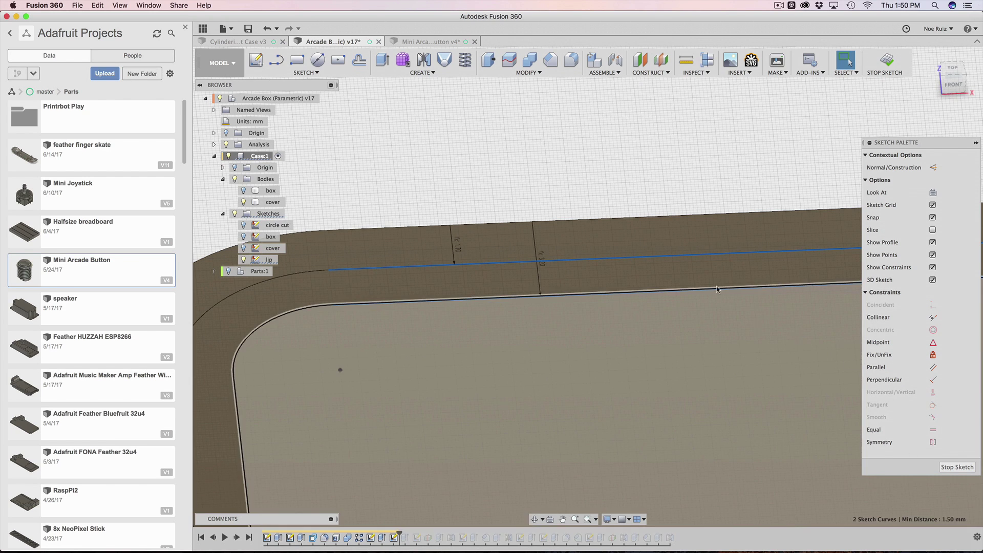
click(641, 175)
scroll(590, 184, down, 3)
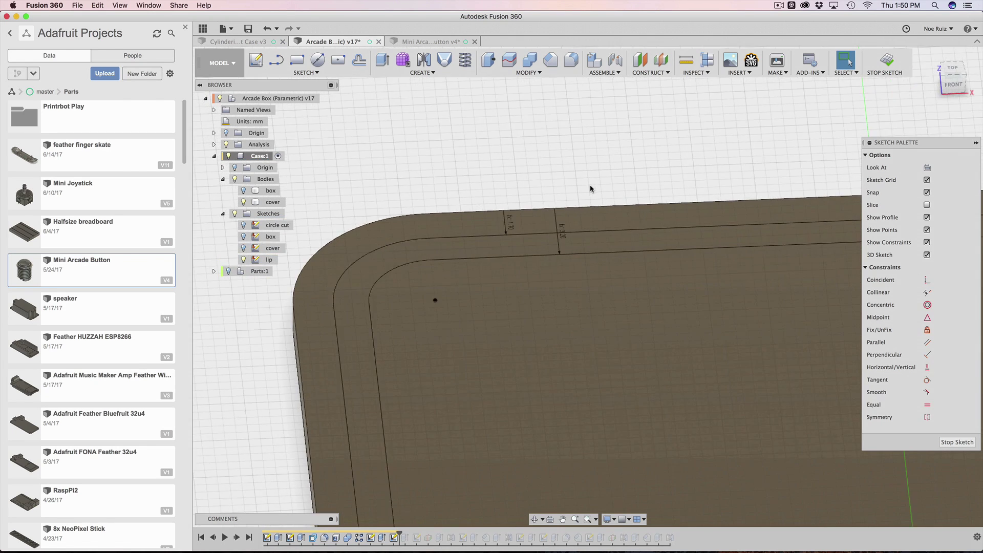
scroll(559, 228, up, 4)
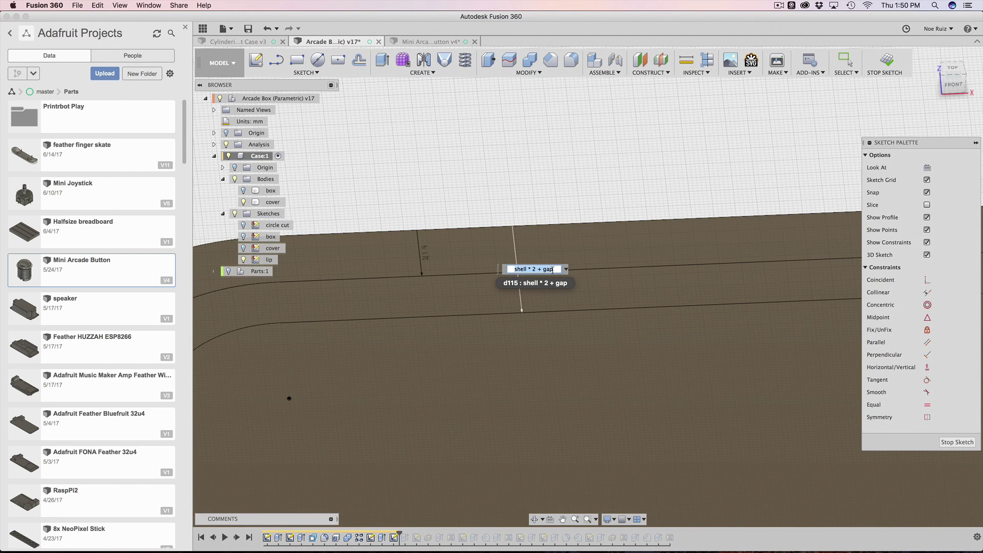
scroll(485, 205, down, 4)
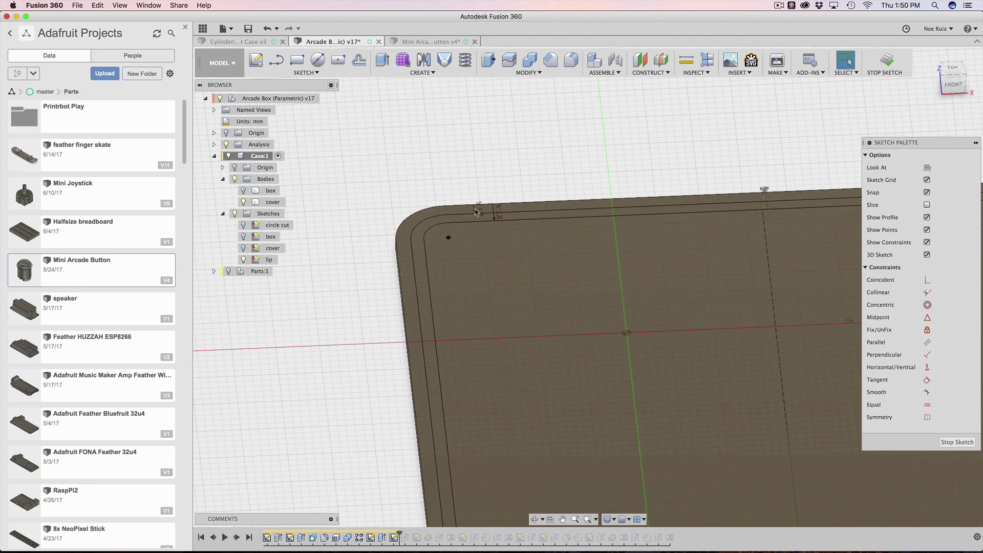
- Examine the center rectangle that cuts the lip at the lower end of the centre line from the top view
middle_drag(354, 363, 326, 278)
scroll(787, 336, down, 2)
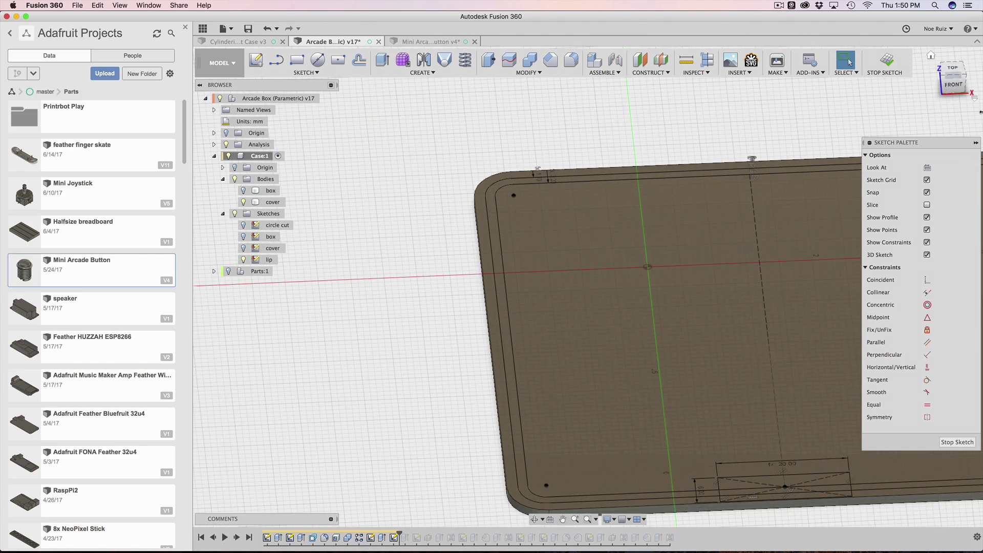
click(957, 72)
scroll(640, 358, down, 4)
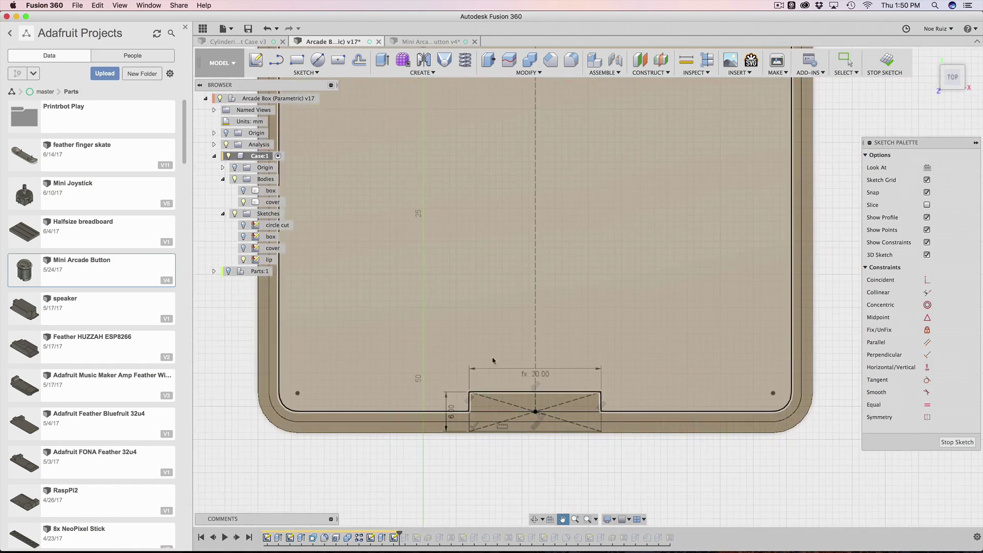
scroll(537, 431, up, 5)
scroll(537, 432, up, 3)
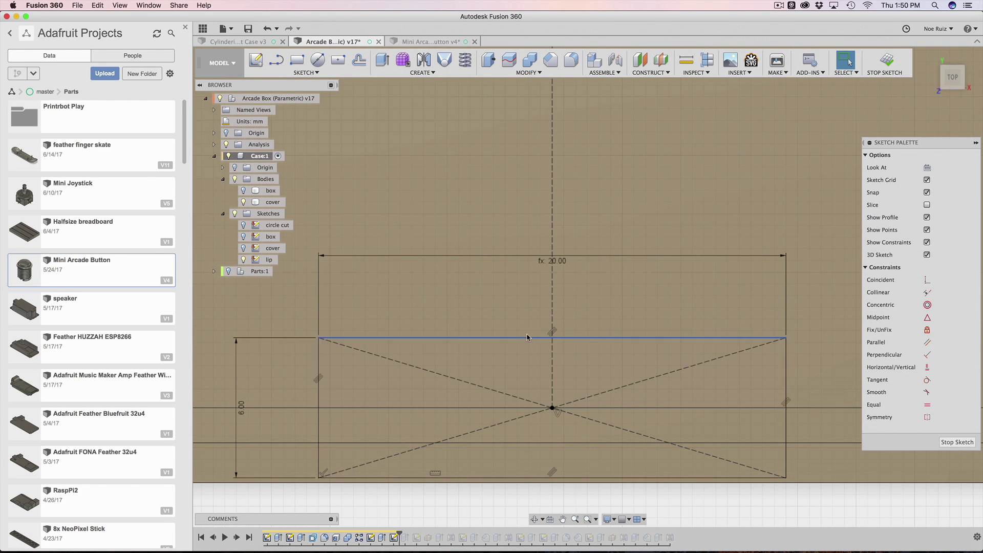
scroll(529, 337, down, 5)
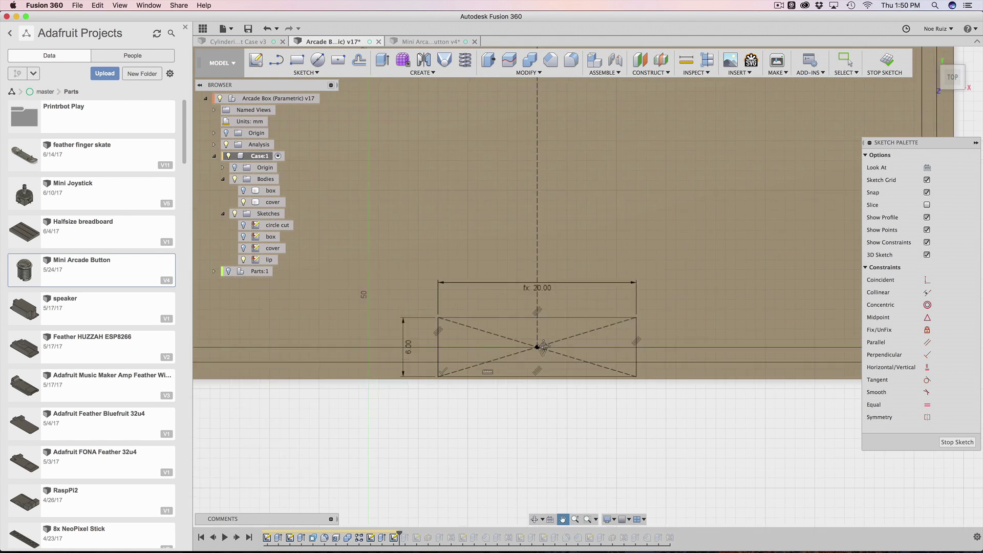
- Sketch a practice center rectangle in the empty space below the cover's lower edge
text(sc)
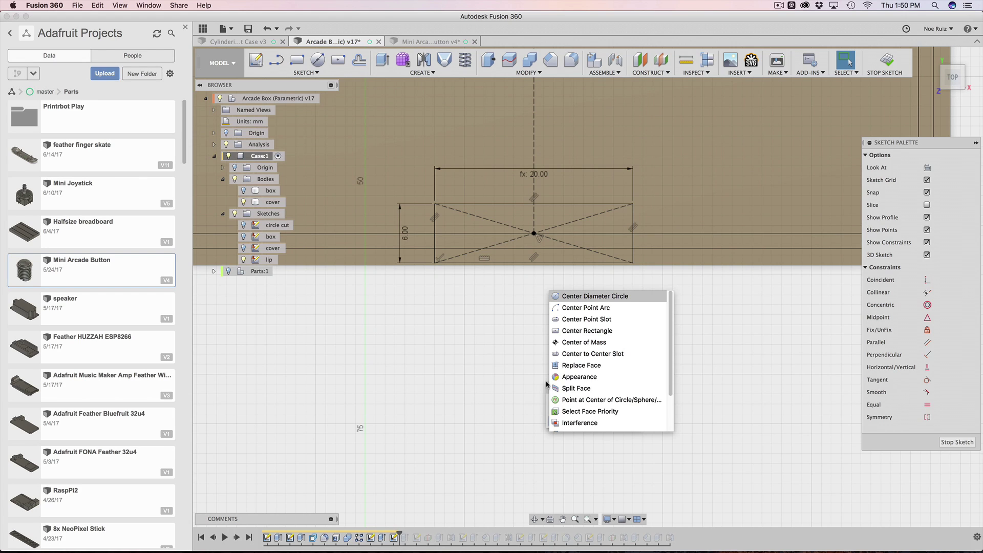
text(nter)
key(Down)
key(Down)
key(Down)
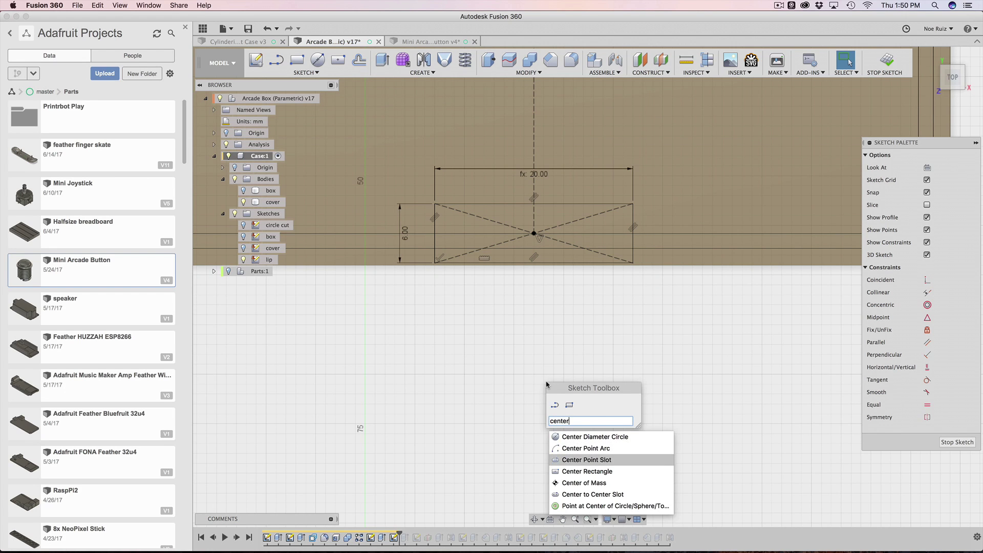
key(Return)
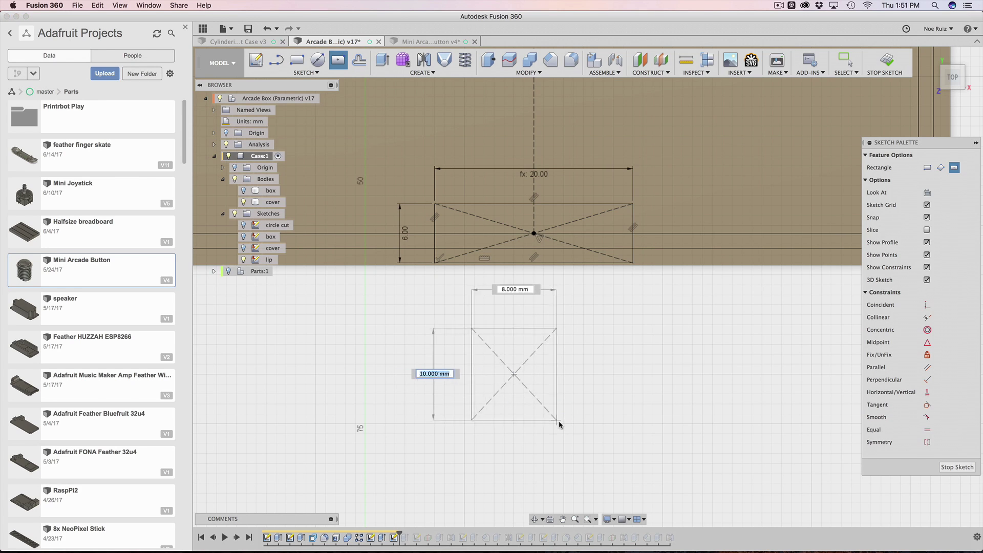
click(592, 438)
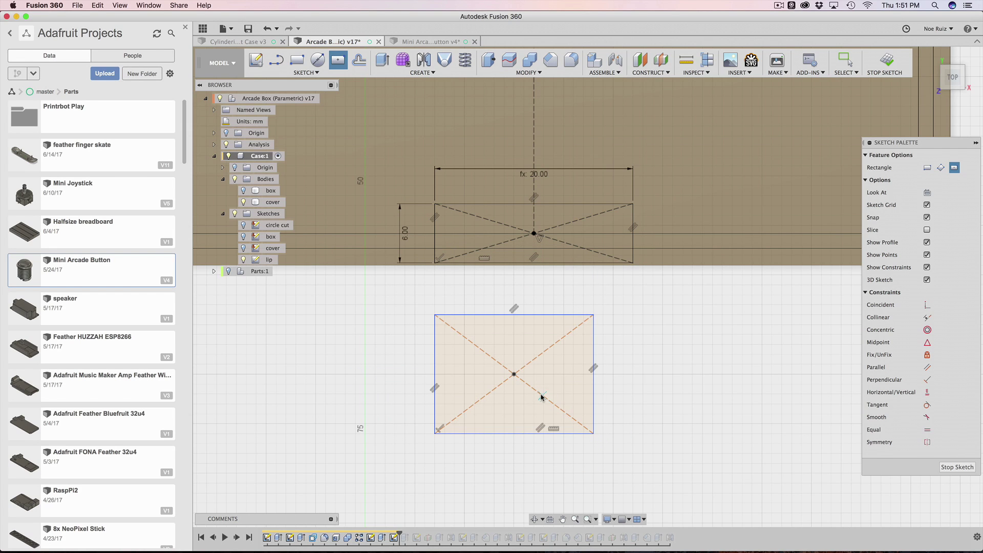
key(Escape)
- Move the practice rectangle's corner around to test its resizing constraints, and undo the rectangle
click(493, 396)
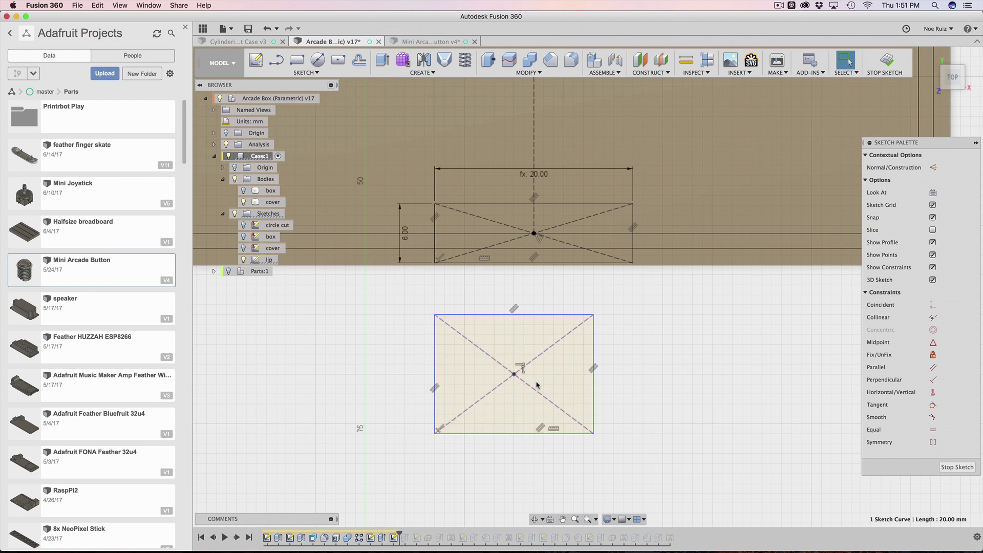
click(617, 427)
drag(592, 316, 552, 359)
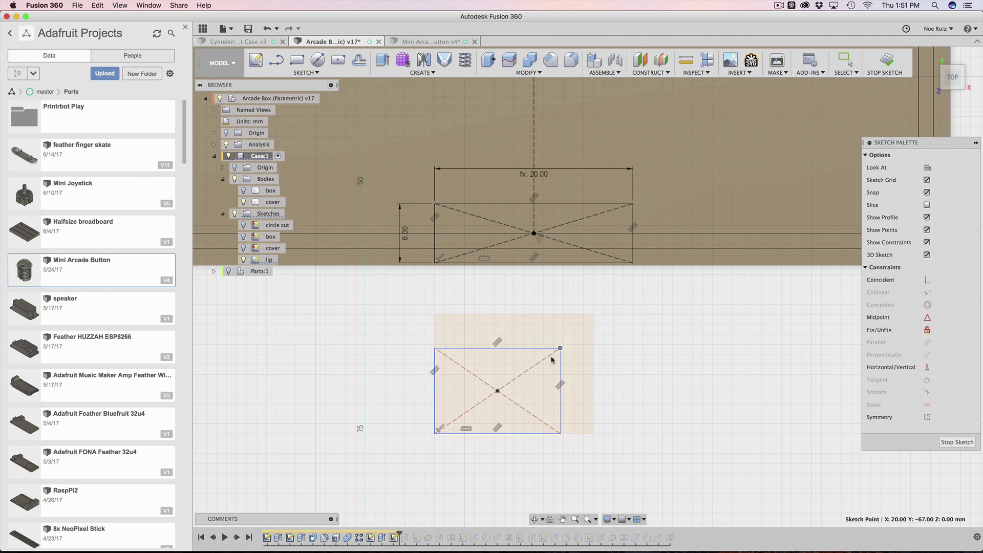
drag(656, 343, 518, 339)
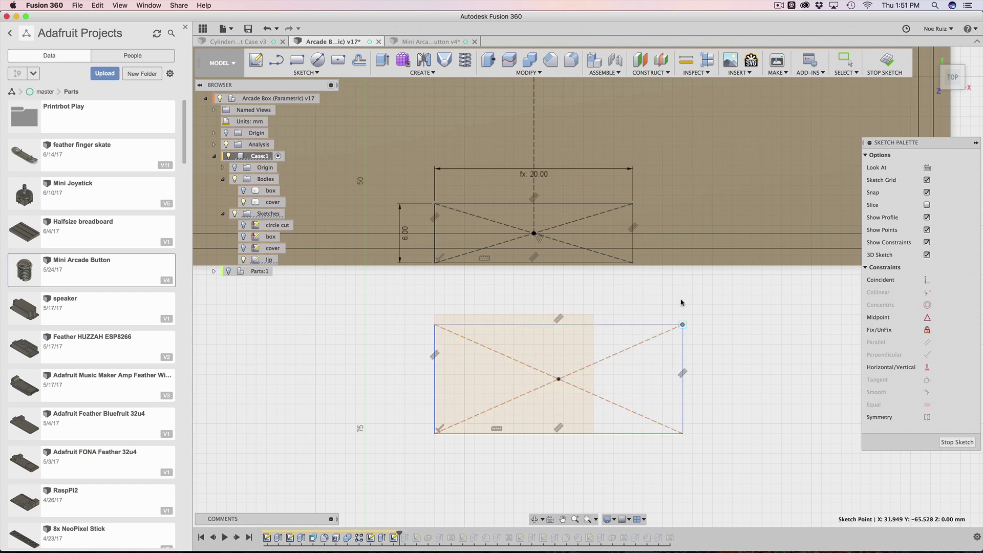
mouse_move(682, 303)
mouse_down()
mouse_move(652, 314)
mouse_move(664, 320)
mouse_move(577, 328)
mouse_up()
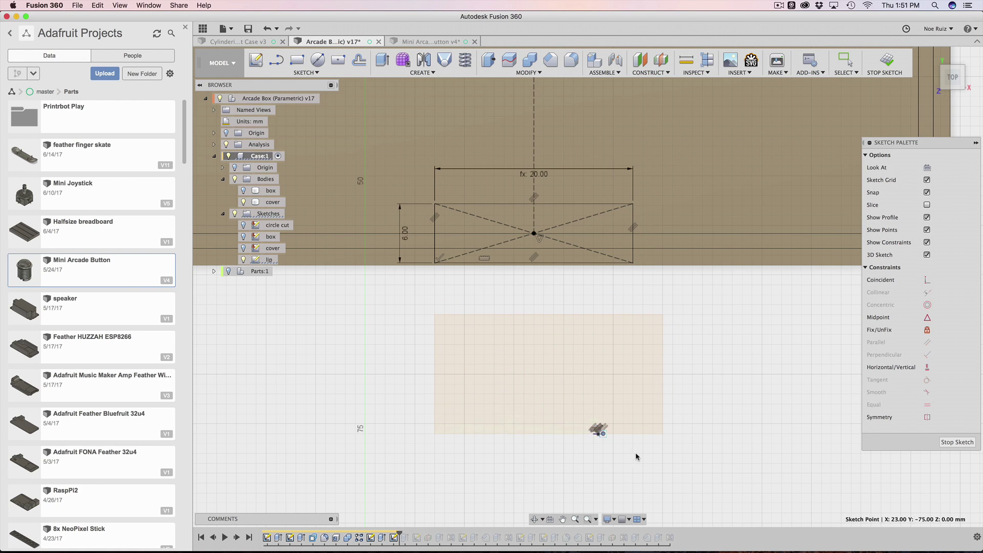
drag(636, 453, 638, 361)
key(super+z)
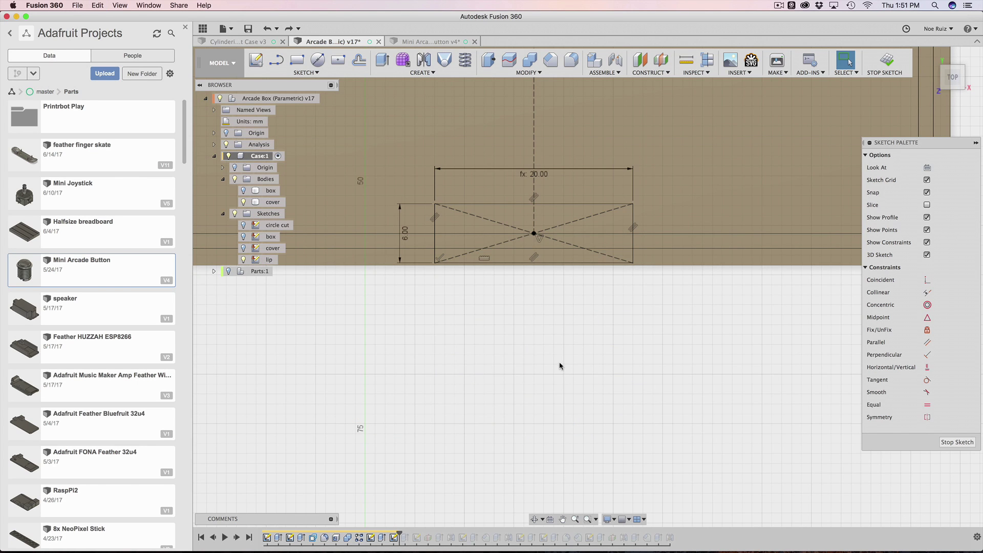
- Inspect the expression that drives the width of the lip-cut rectangle
scroll(553, 369, down, 3)
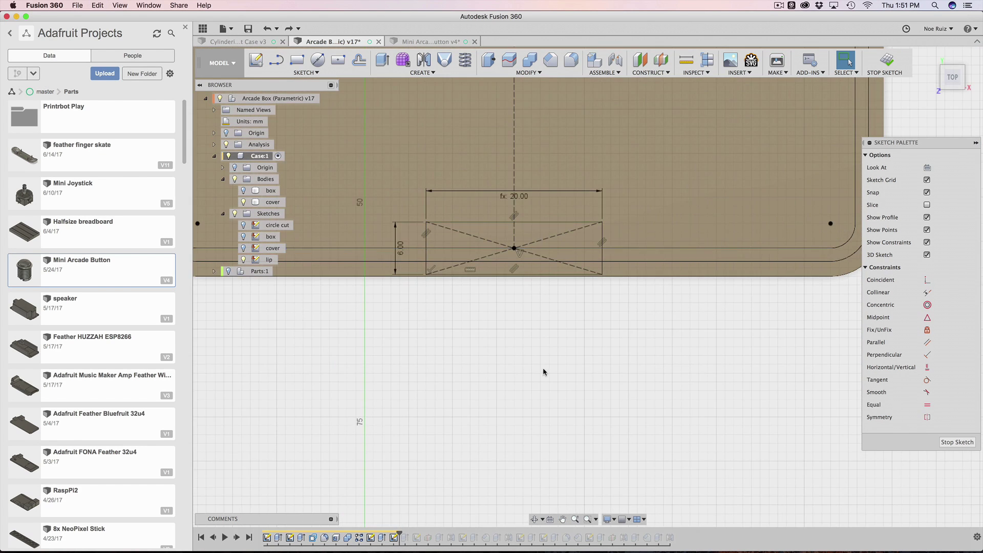
scroll(518, 298, up, 3)
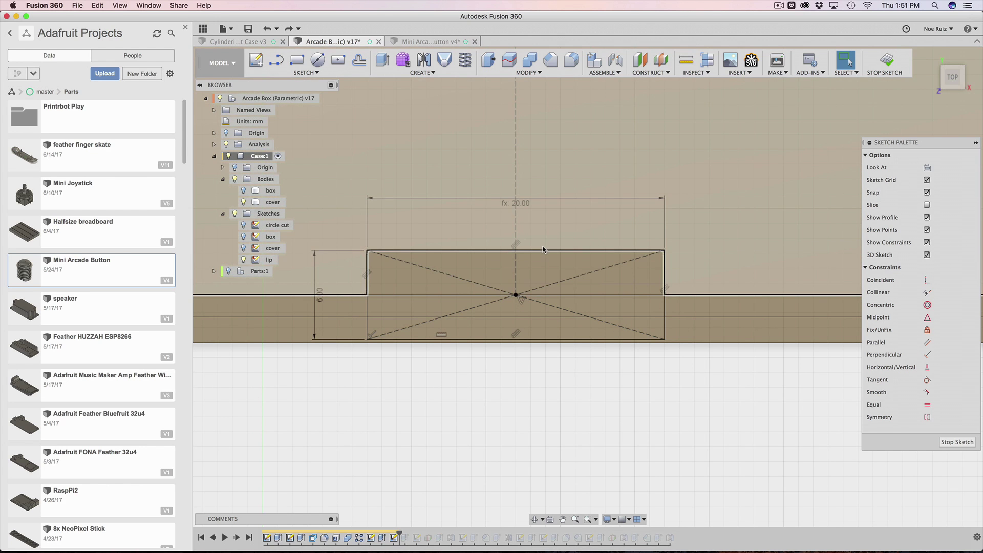
middle_drag(502, 420, 499, 468)
scroll(497, 342, up, 3)
scroll(493, 311, down, 4)
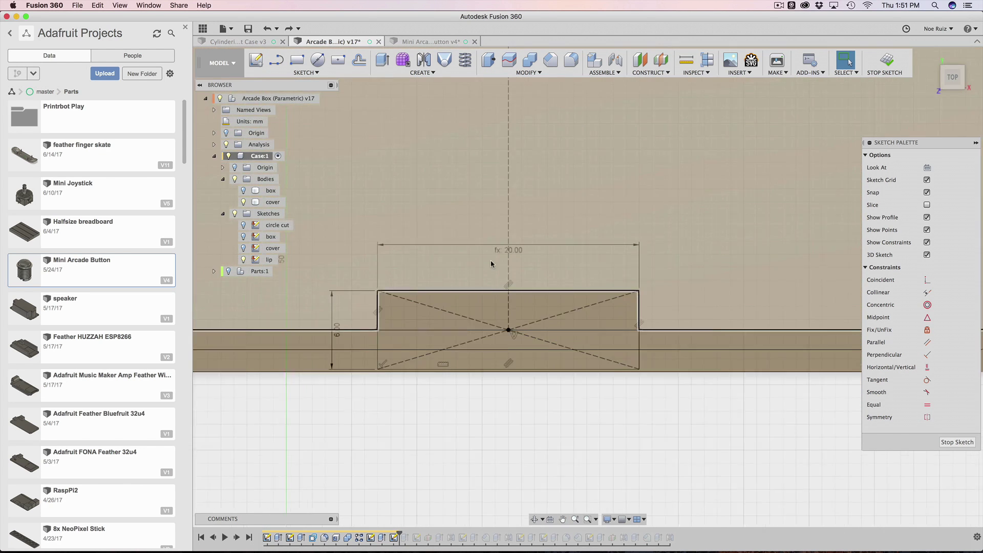
scroll(493, 264, down, 1)
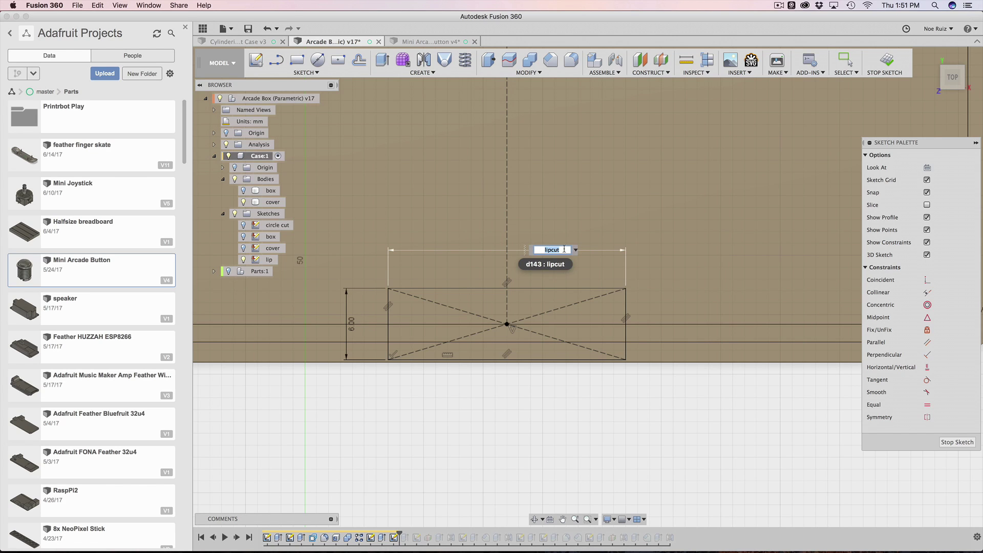
key(Return)
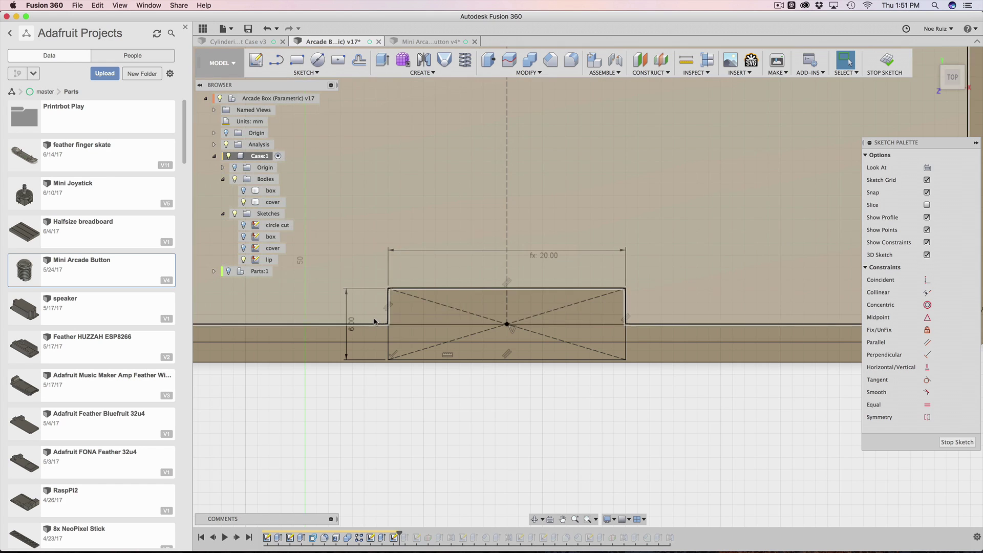
- Inspect the height dimension of the lip-cut rectangle
scroll(347, 325, up, 3)
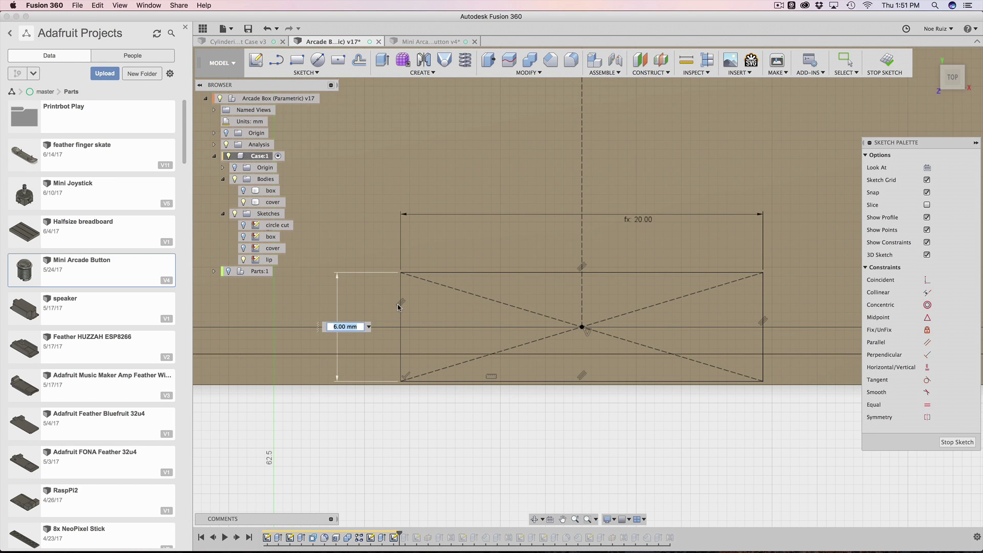
key(Return)
key(Escape)
scroll(399, 307, down, 3)
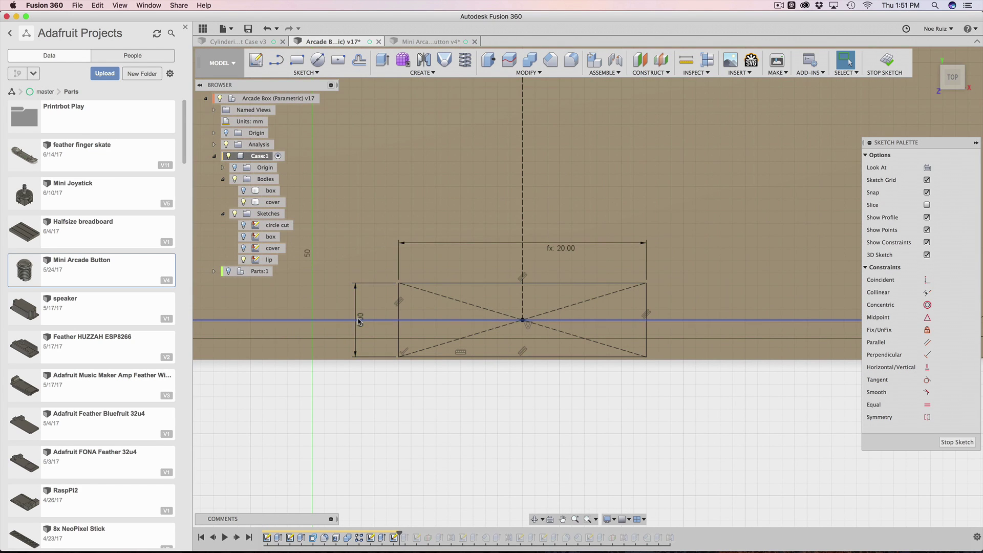
scroll(361, 322, up, 2)
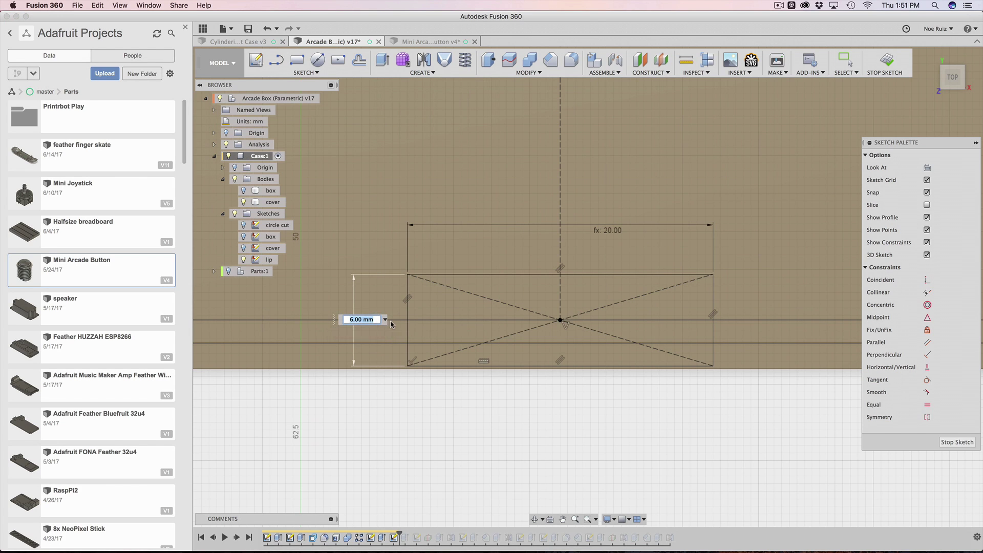
scroll(431, 406, up, 2)
- Select the narrow profile between the lip outlines inside the rectangle, and select the remaining lip profile around the cover instead
click(430, 303)
scroll(430, 302, down, 5)
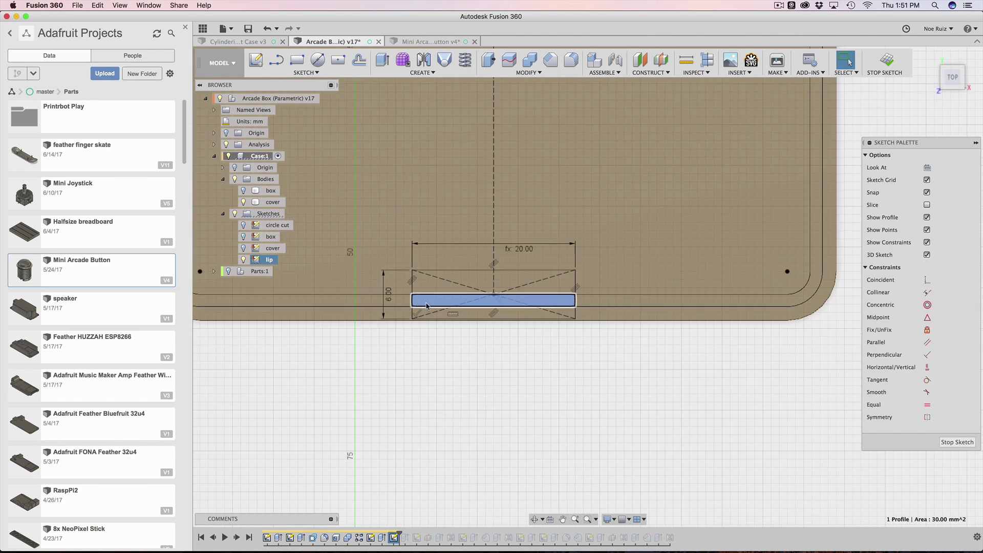
middle_drag(434, 368, 467, 423)
scroll(495, 391, up, 2)
scroll(461, 382, down, 2)
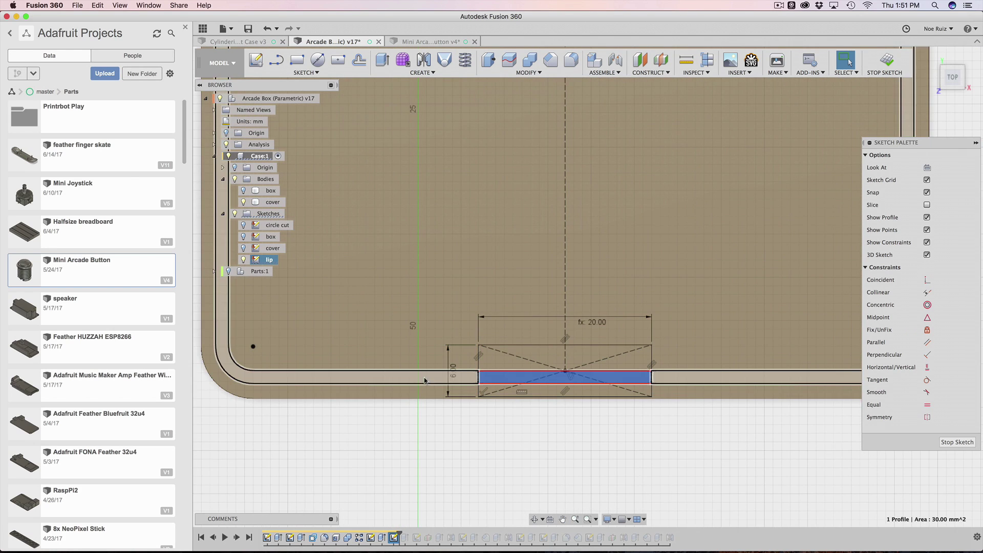
click(408, 380)
scroll(408, 380, down, 6)
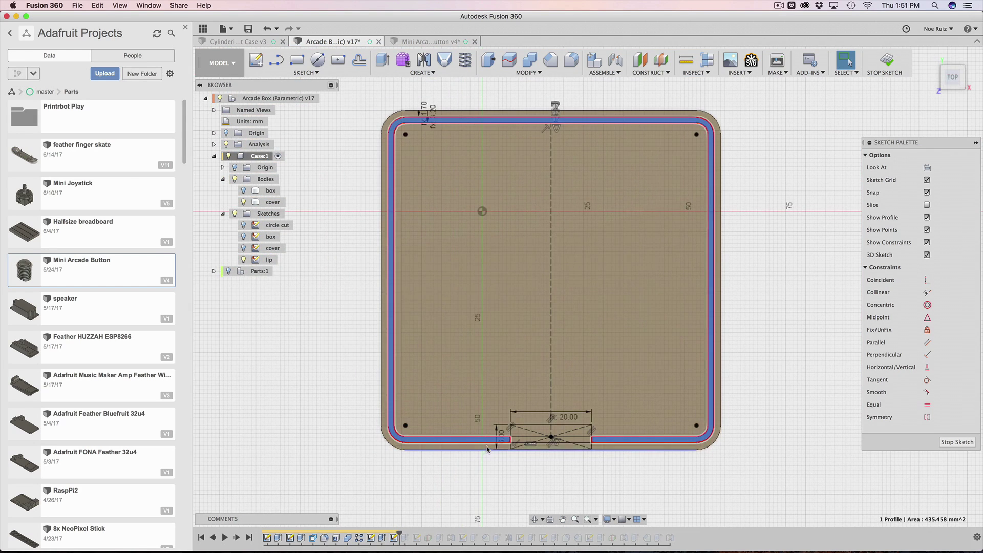
- Examine the gap that the center rectangle leaves in the selected lip profile, and clear the selection
scroll(579, 418, up, 4)
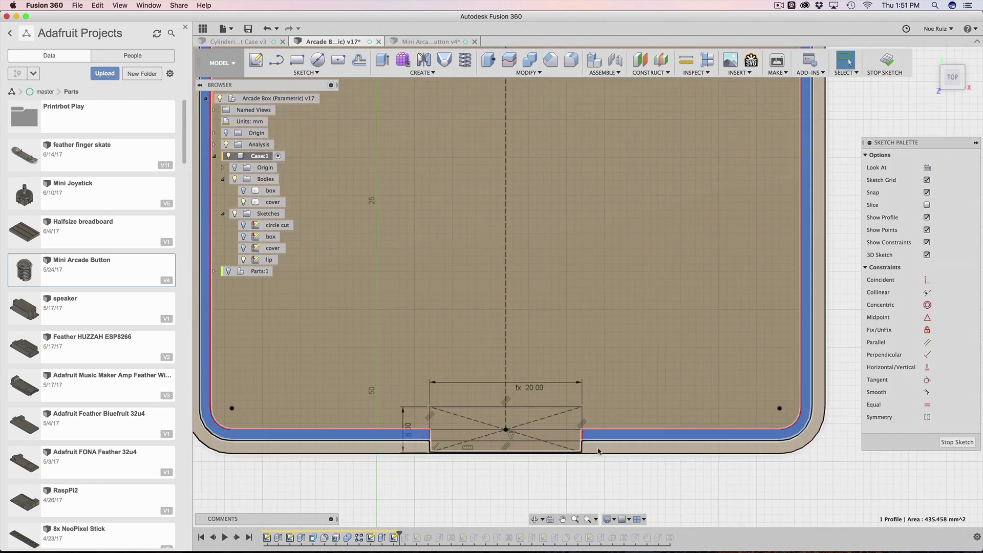
scroll(558, 428, down, 6)
scroll(553, 432, up, 4)
scroll(554, 431, up, 3)
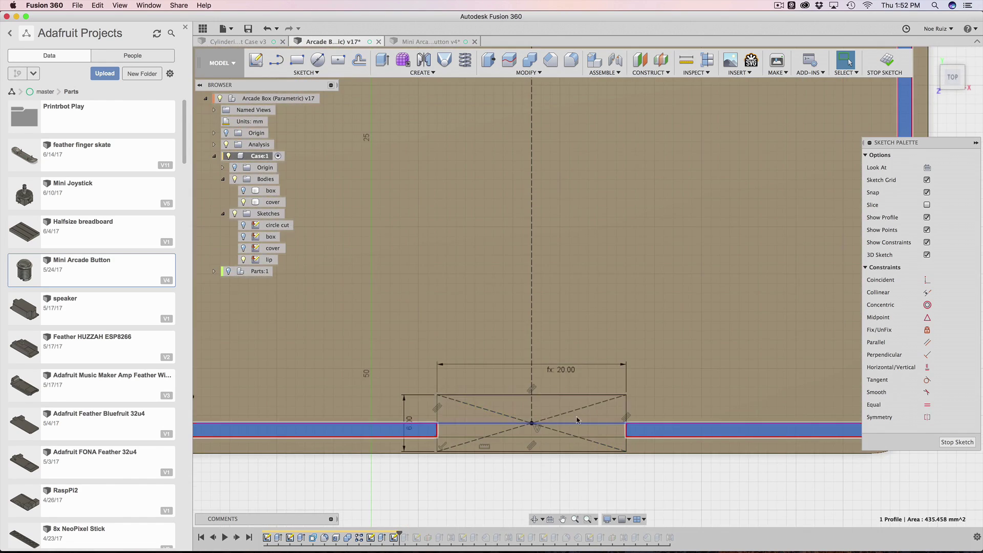
scroll(563, 425, down, 3)
scroll(589, 416, up, 5)
scroll(589, 416, down, 2)
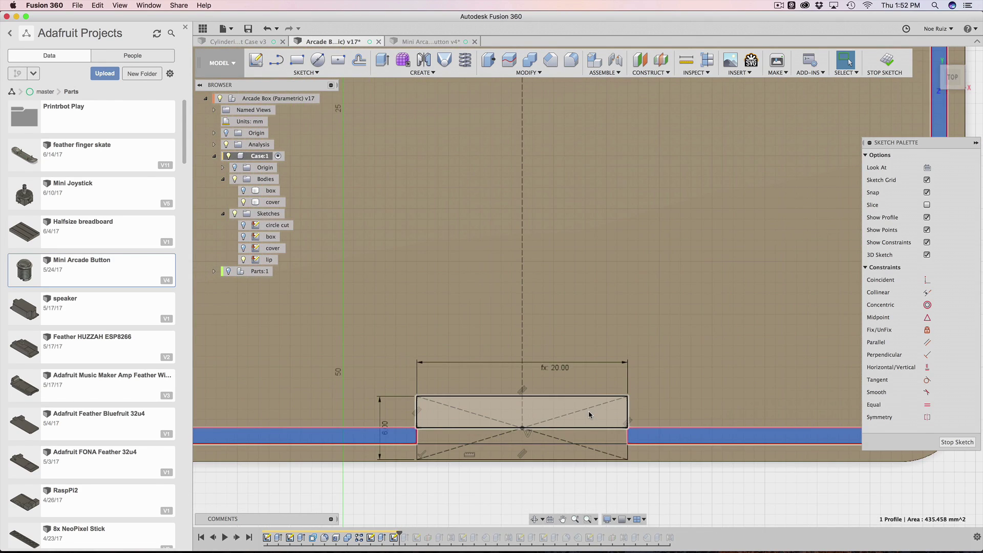
scroll(592, 430, down, 4)
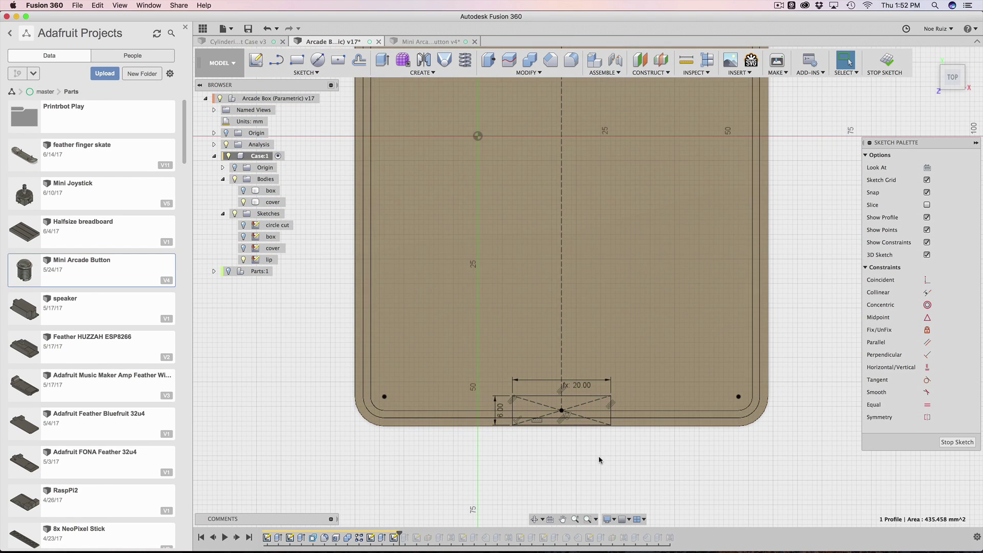
scroll(540, 437, up, 5)
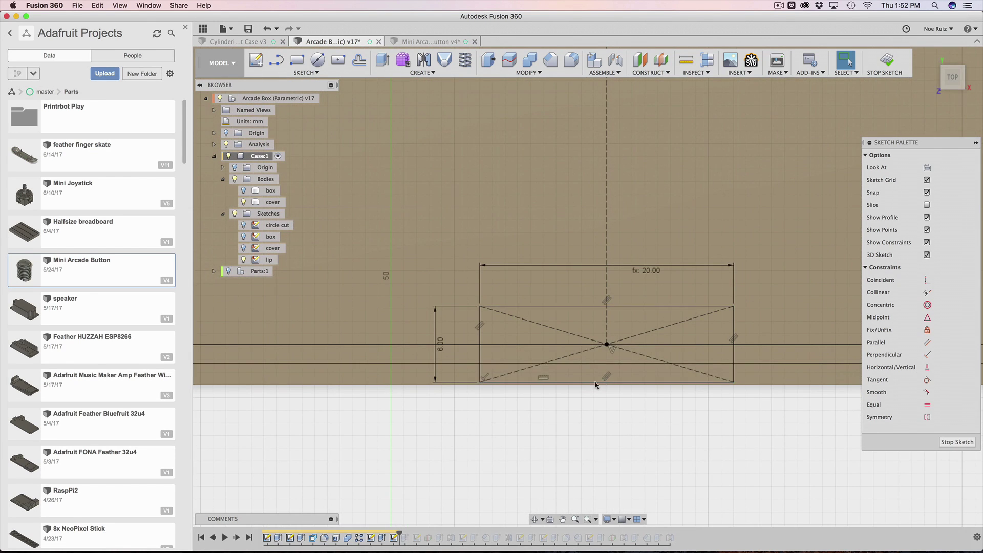
scroll(615, 347, down, 3)
middle_drag(590, 430, 507, 463)
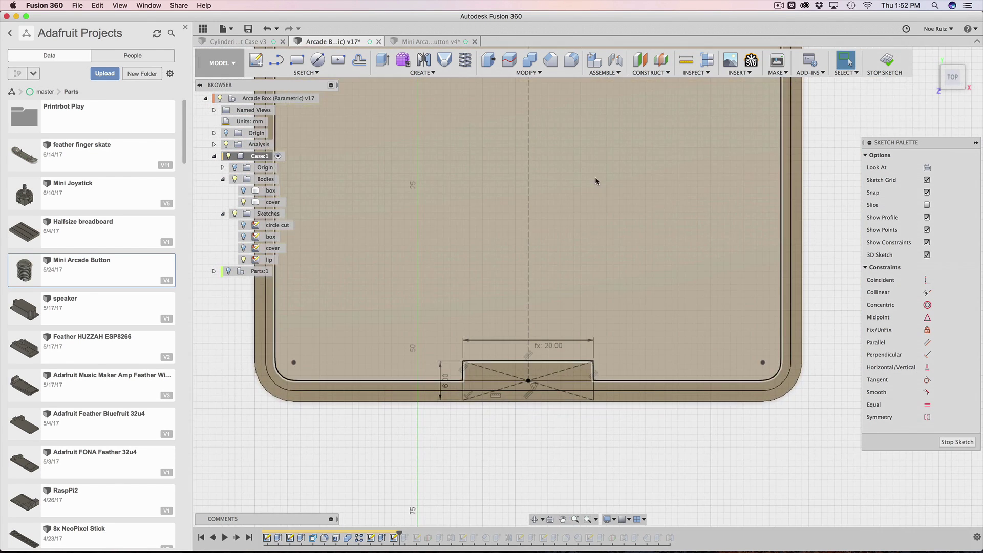
- Set the user parameter across to 3 in the model's parameters
scroll(597, 180, down, 1)
middle_drag(579, 224, 515, 315)
click(541, 73)
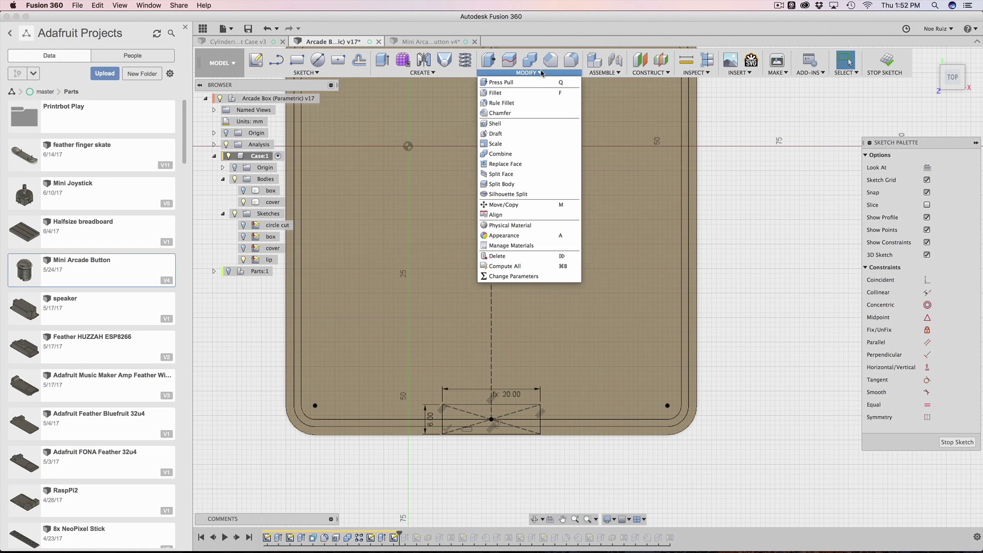
click(509, 276)
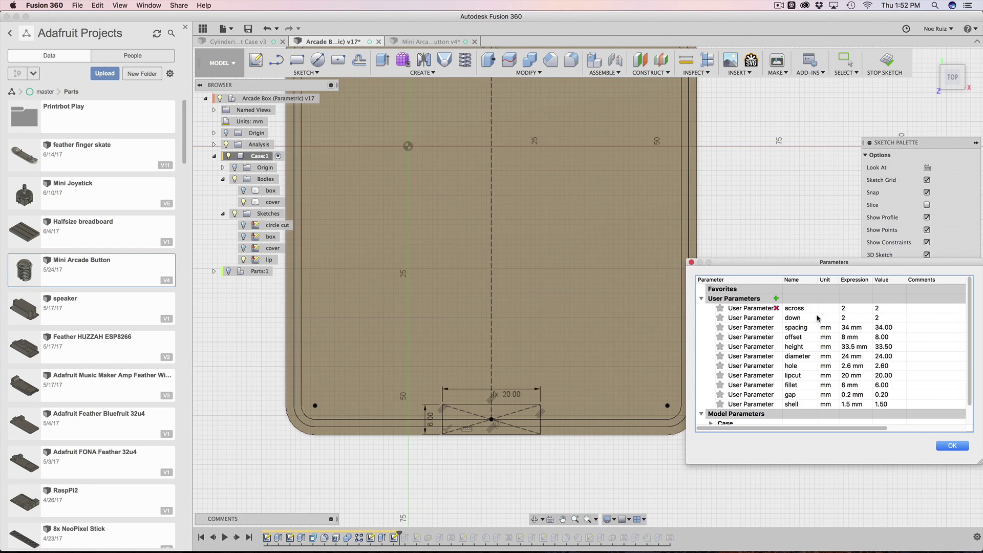
double_click(848, 308)
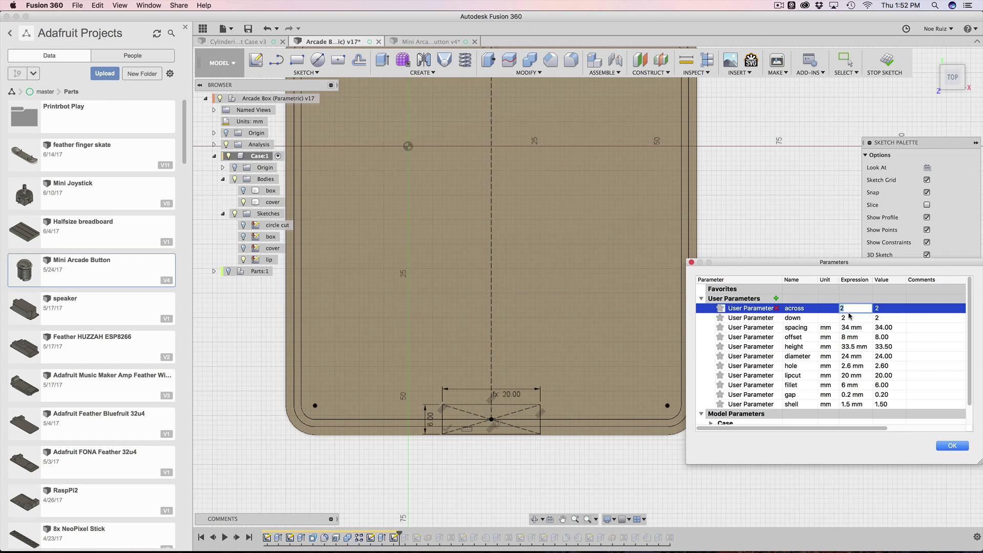
key(Return)
key(Return)
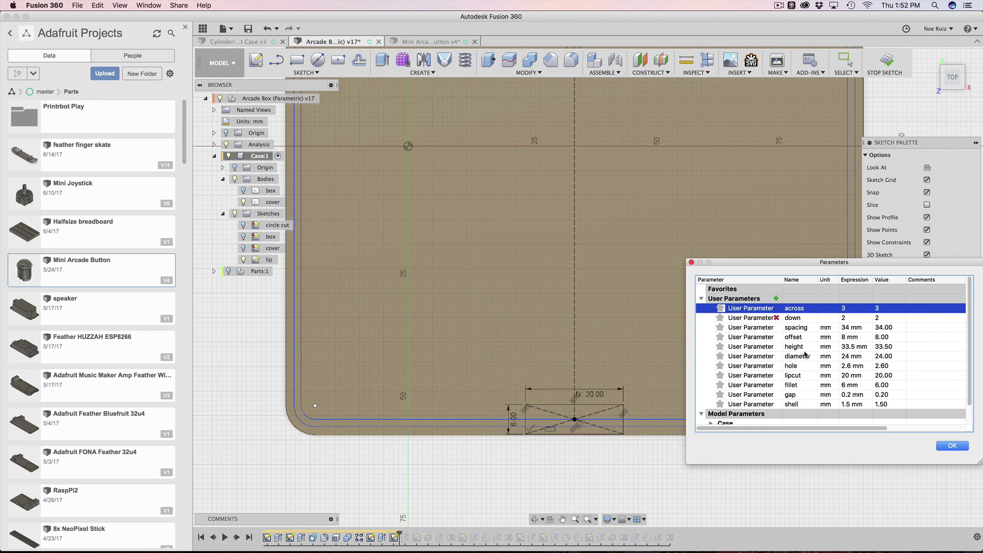
- Examine the rectangle's center point and the centre line's upper-end constraints on the widened cover, and close the parameters
scroll(541, 390, up, 5)
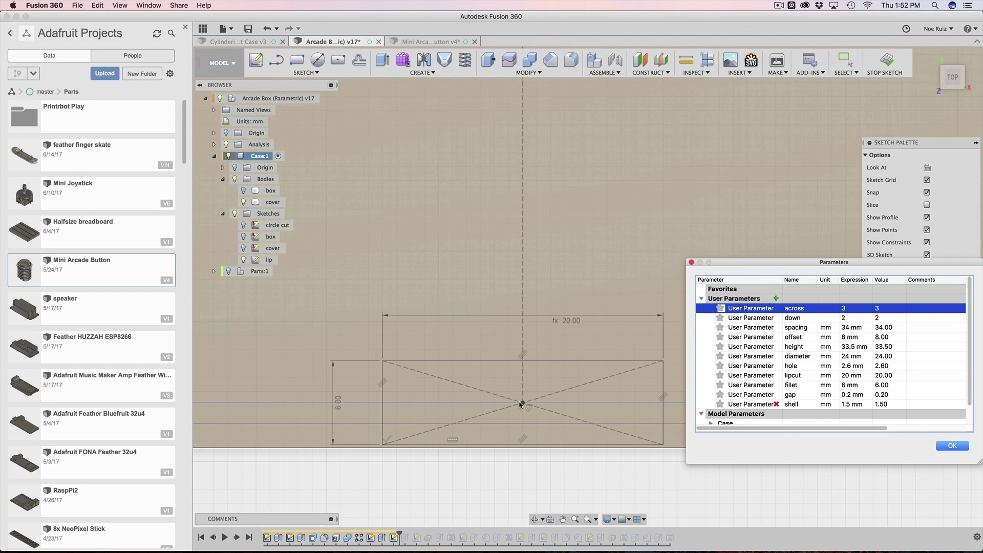
scroll(520, 405, down, 3)
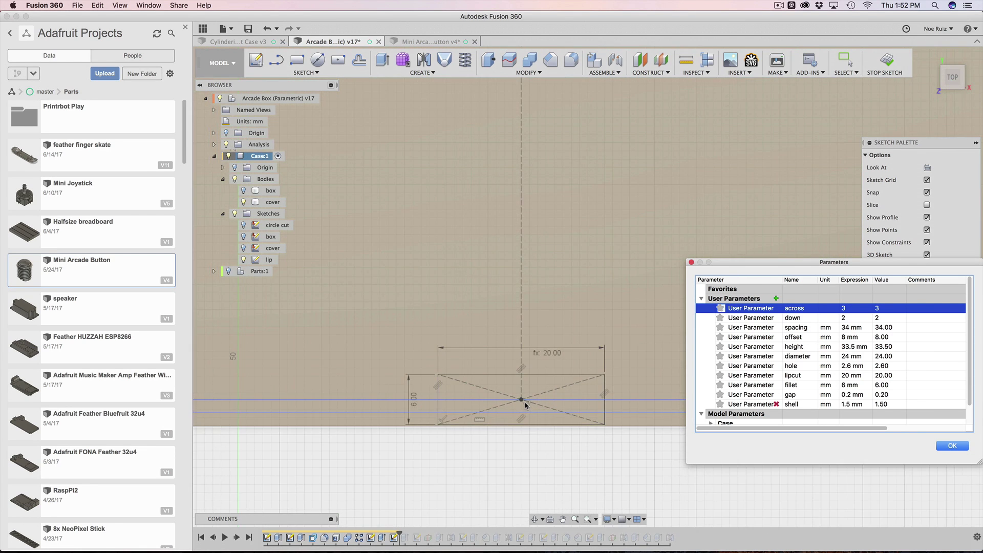
scroll(525, 404, up, 5)
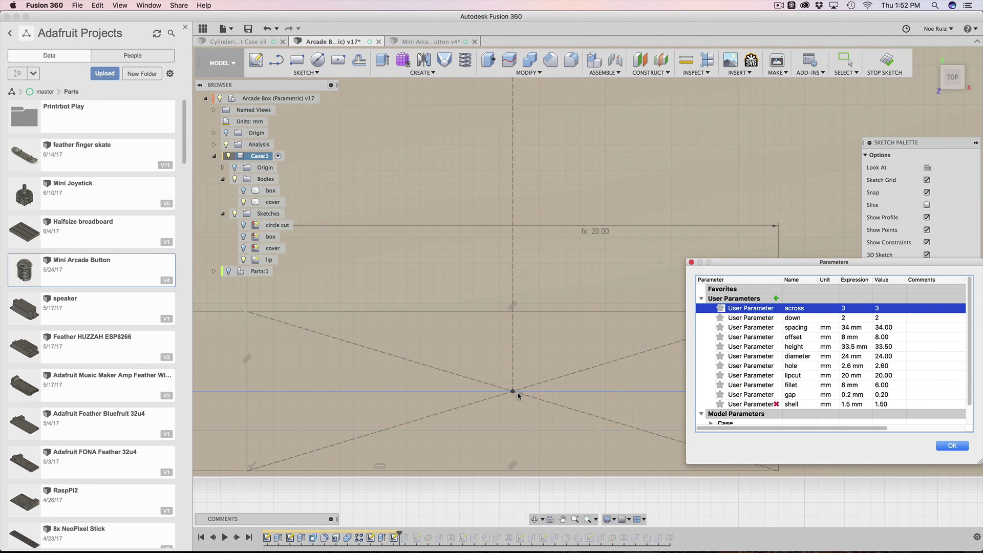
scroll(517, 395, down, 4)
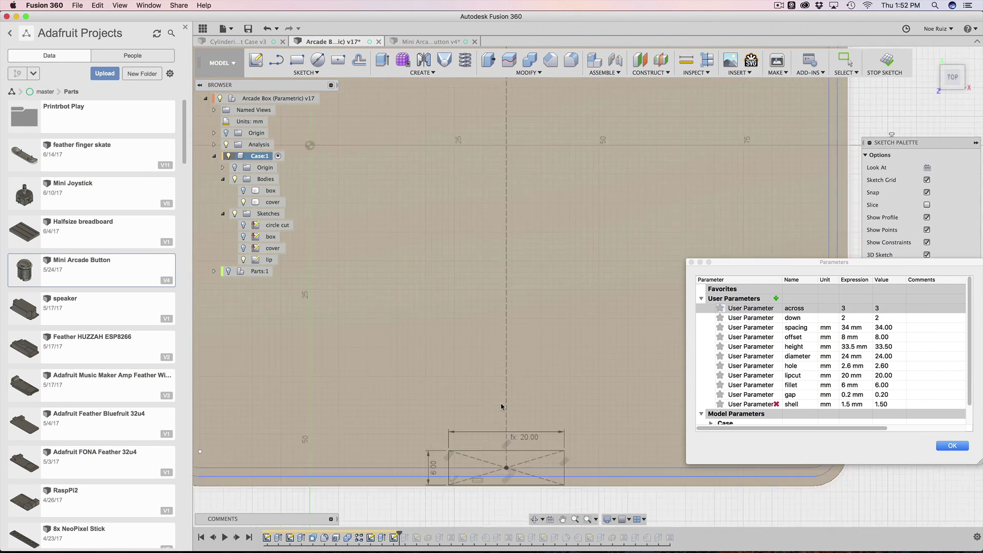
scroll(514, 292, down, 3)
scroll(514, 270, up, 8)
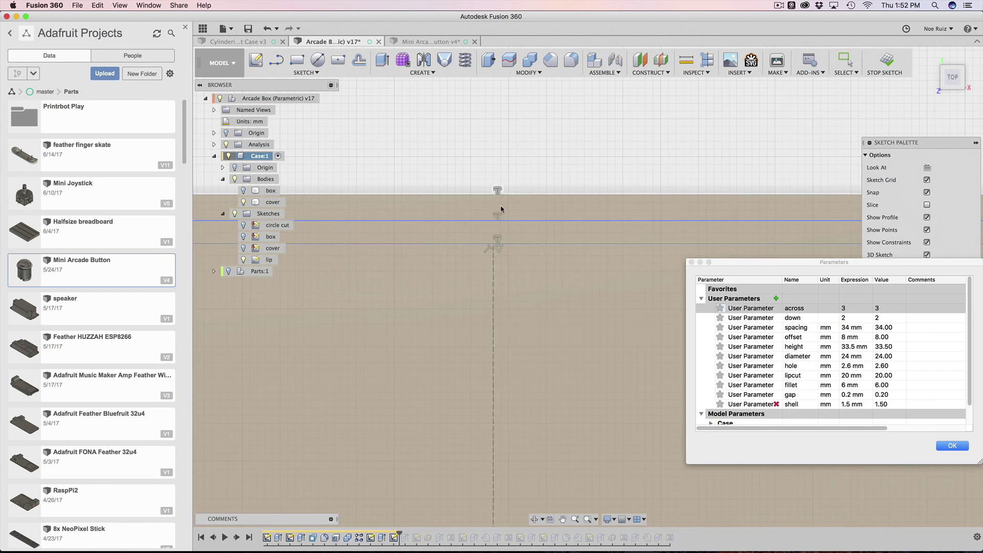
scroll(500, 267, up, 3)
scroll(495, 270, down, 4)
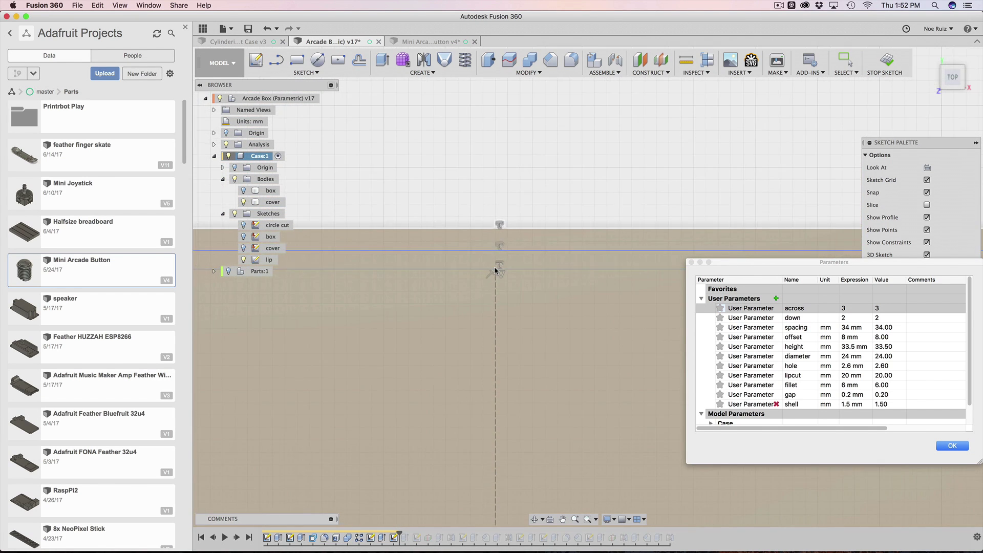
scroll(495, 269, down, 3)
middle_drag(505, 184, 511, 101)
scroll(514, 227, up, 3)
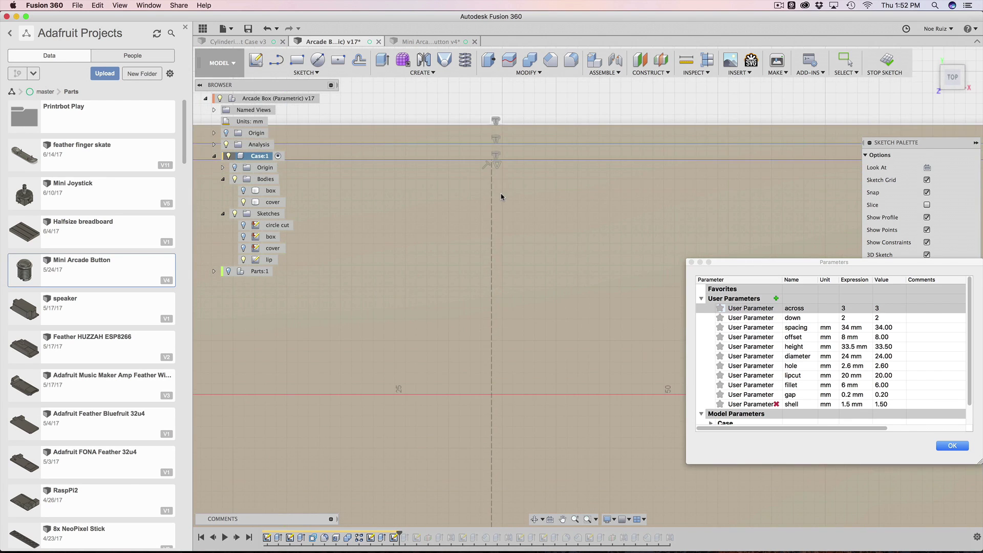
scroll(501, 197, down, 5)
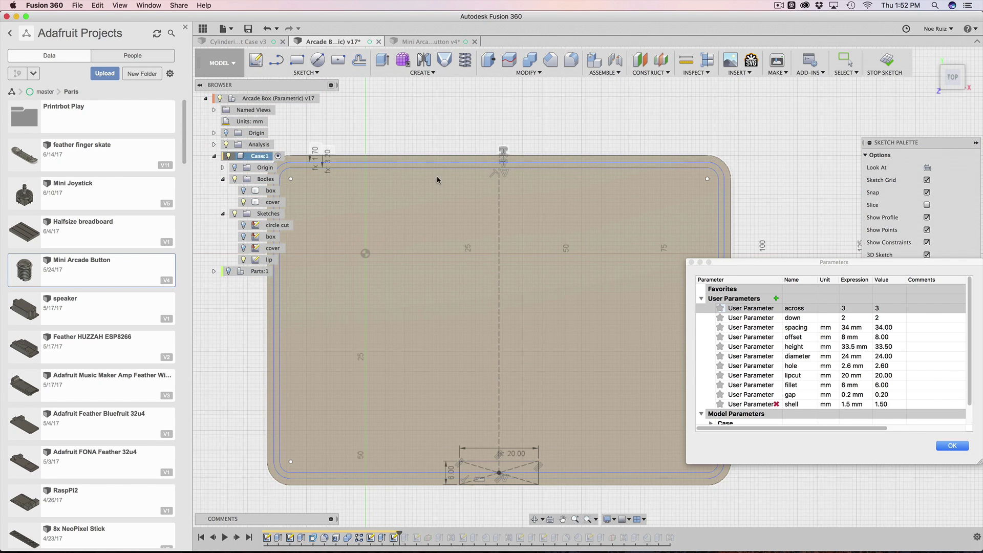
scroll(437, 180, up, 5)
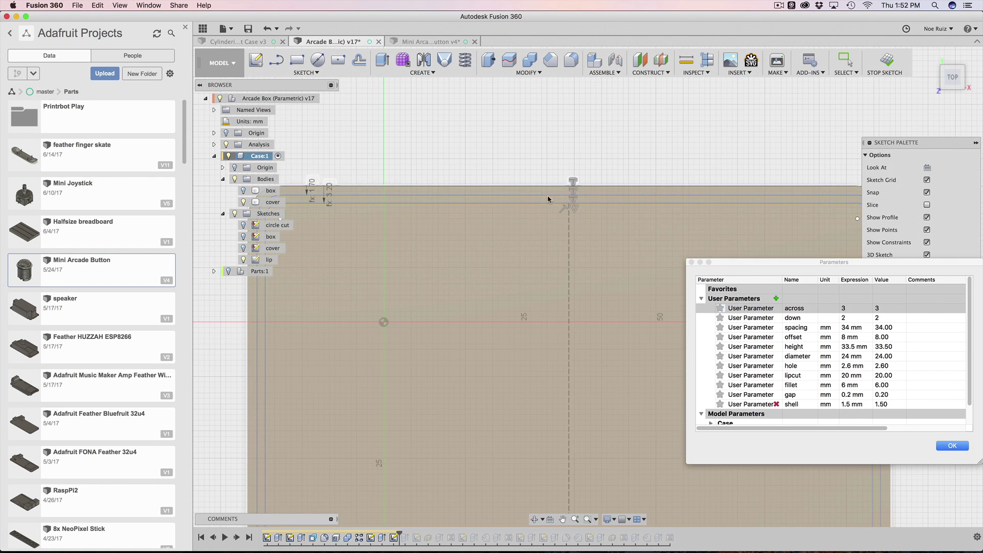
scroll(493, 161, down, 5)
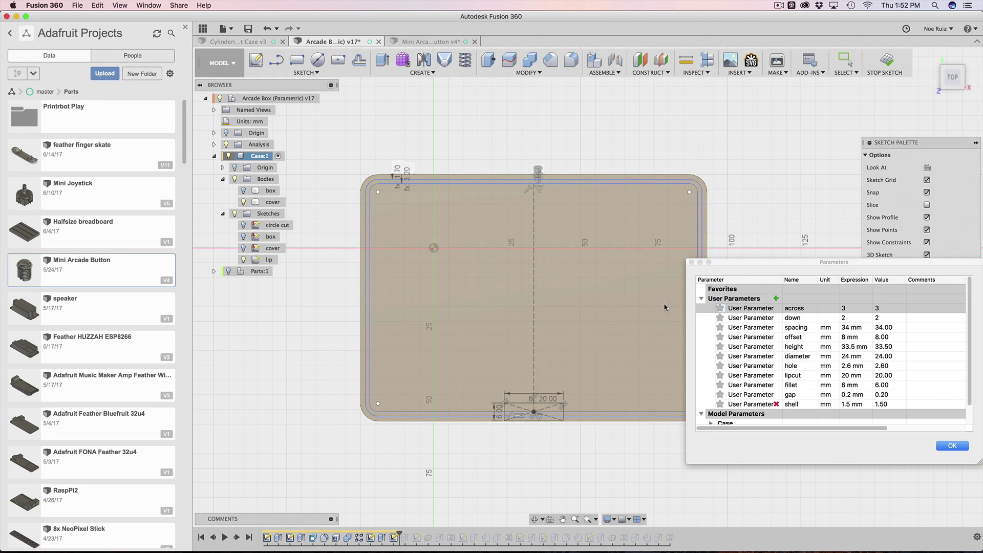
click(950, 446)
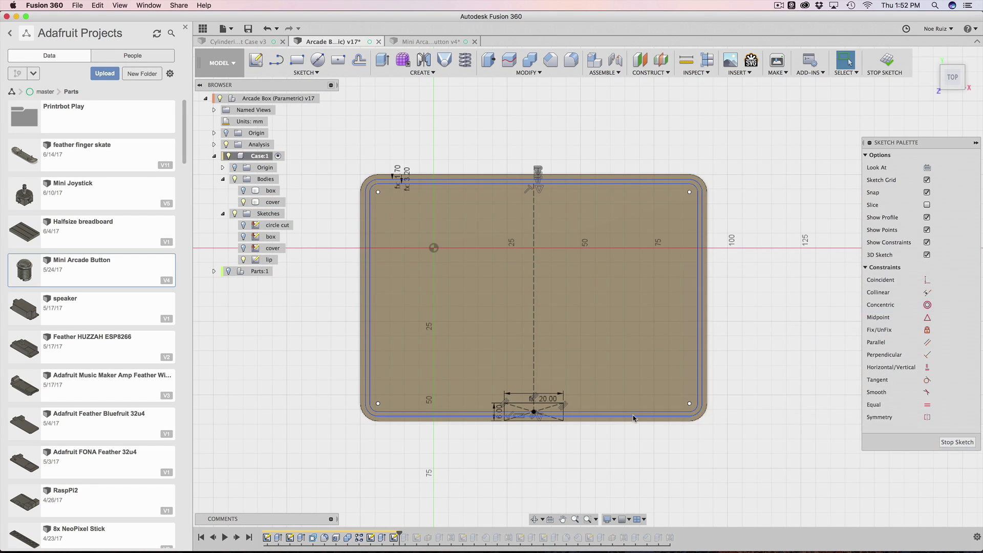
- Finish the lip sketch, and open the lip's extrude feature for editing with the design history rolled forward past it
click(889, 62)
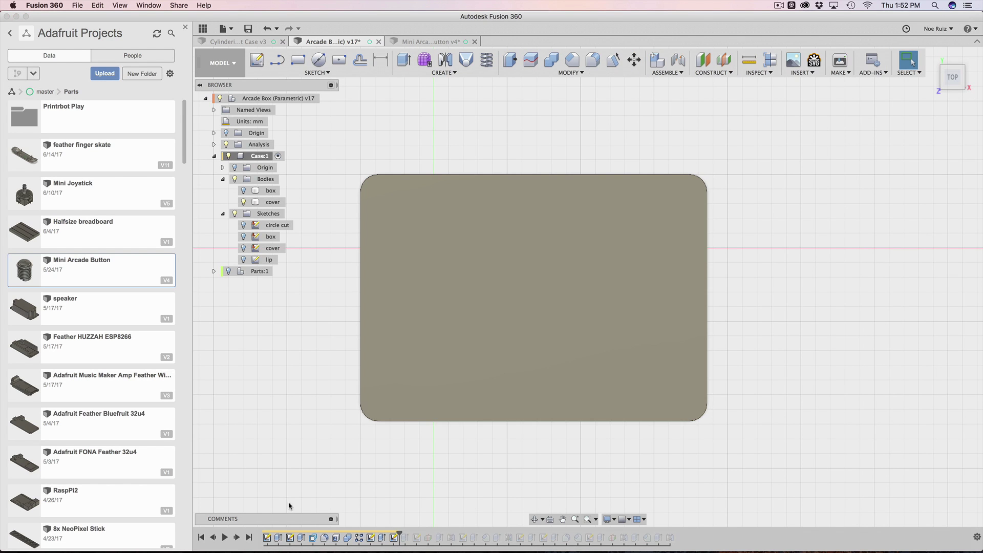
shift+middle_drag(413, 505, 417, 451)
double_click(402, 535)
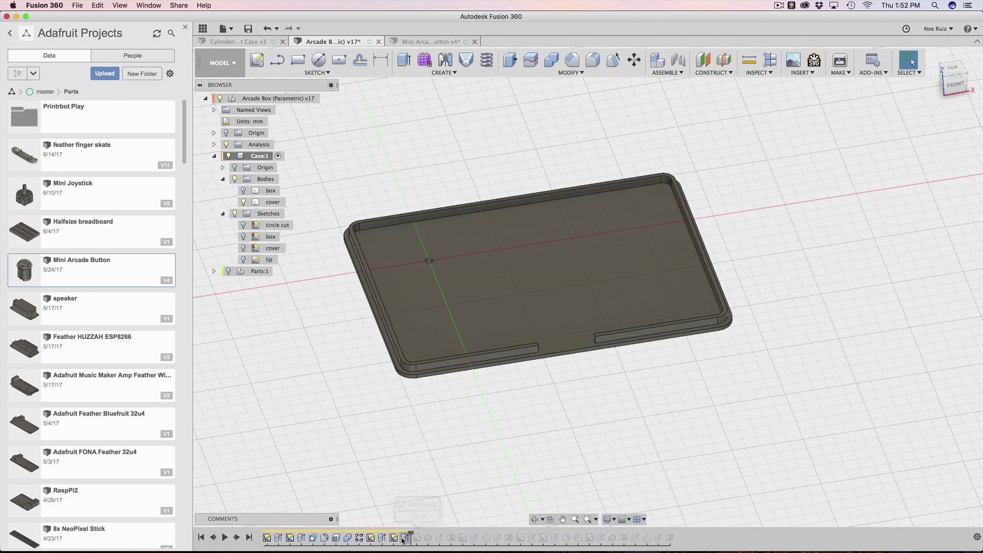
scroll(408, 312, up, 5)
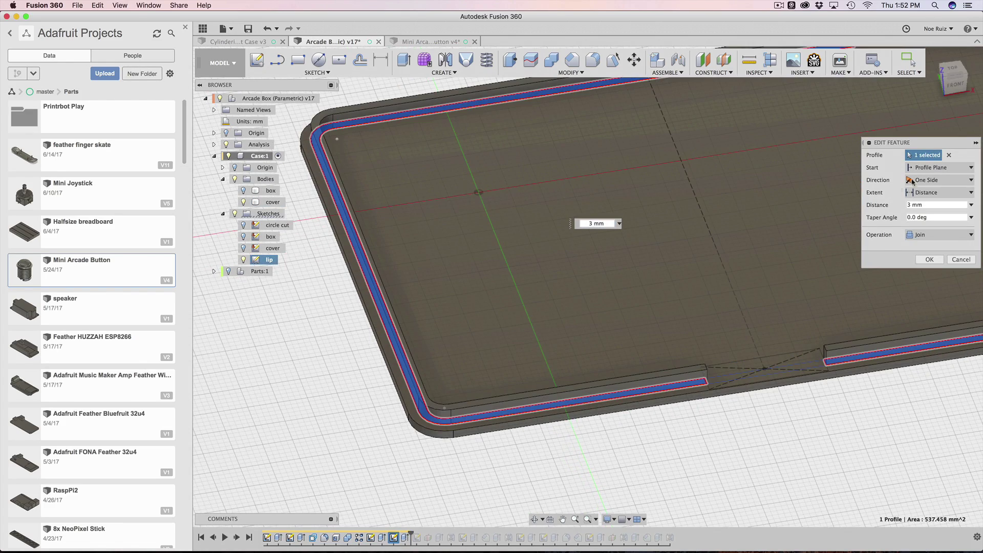
- Examine the lip profile's join extrusion on the cover from several angles, and cancel the feature edit
scroll(698, 316, down, 5)
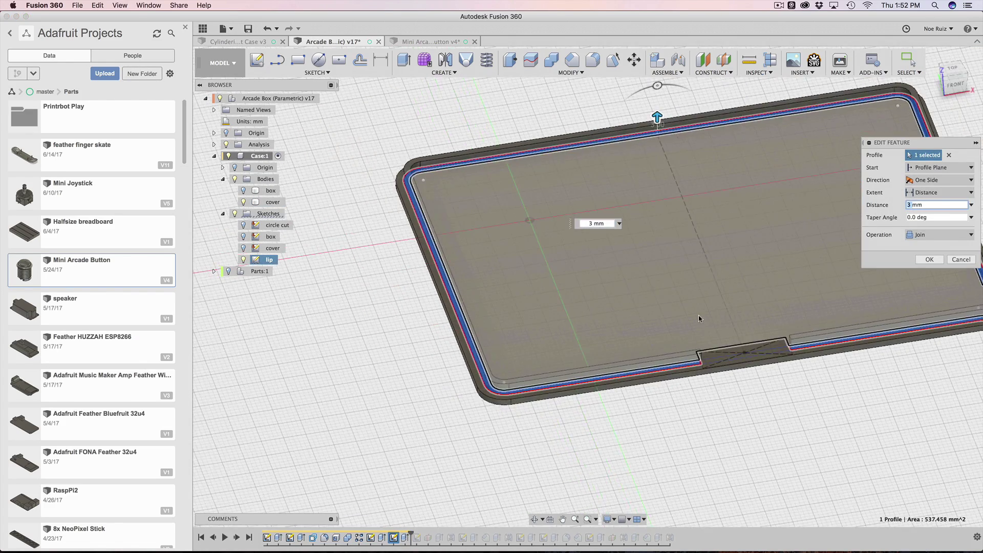
middle_drag(742, 429, 657, 430)
scroll(370, 298, up, 3)
scroll(369, 298, up, 2)
scroll(389, 293, down, 3)
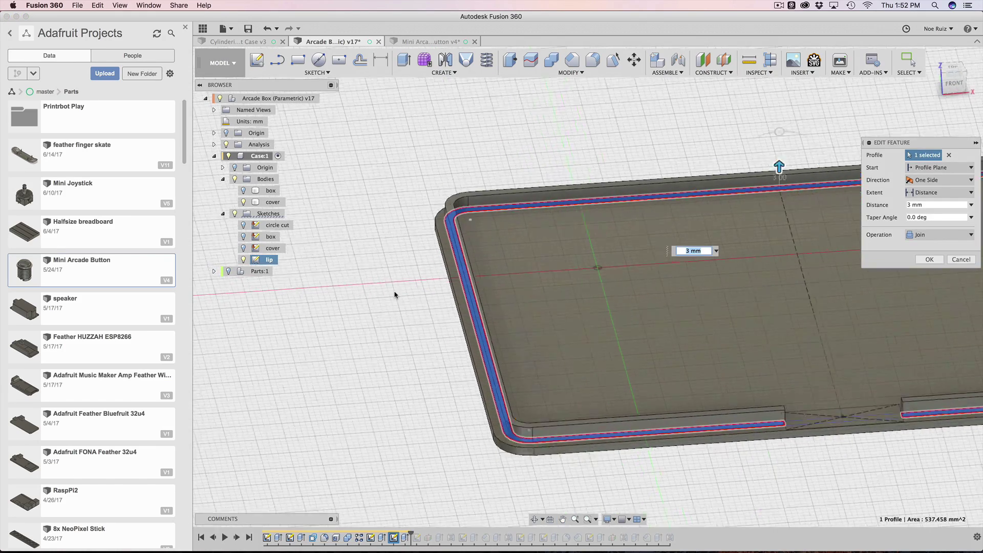
scroll(403, 302, up, 3)
scroll(406, 303, down, 3)
mouse_move(431, 318)
shift+middle_down()
mouse_move(439, 264)
mouse_move(456, 329)
mouse_move(413, 321)
shift+middle_up()
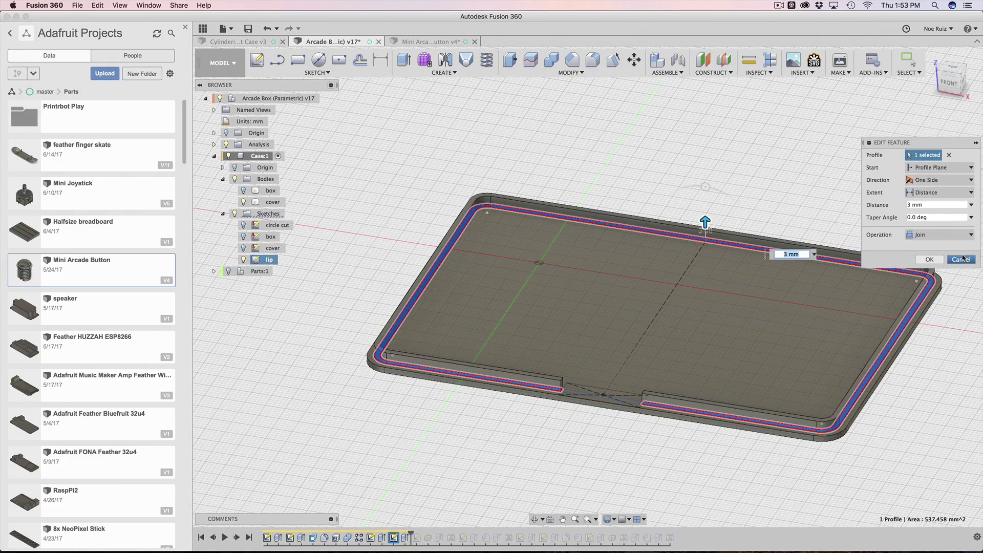
click(962, 259)
- Show the box body together with the cover, and turn on the Section1 analysis
scroll(357, 357, up, 3)
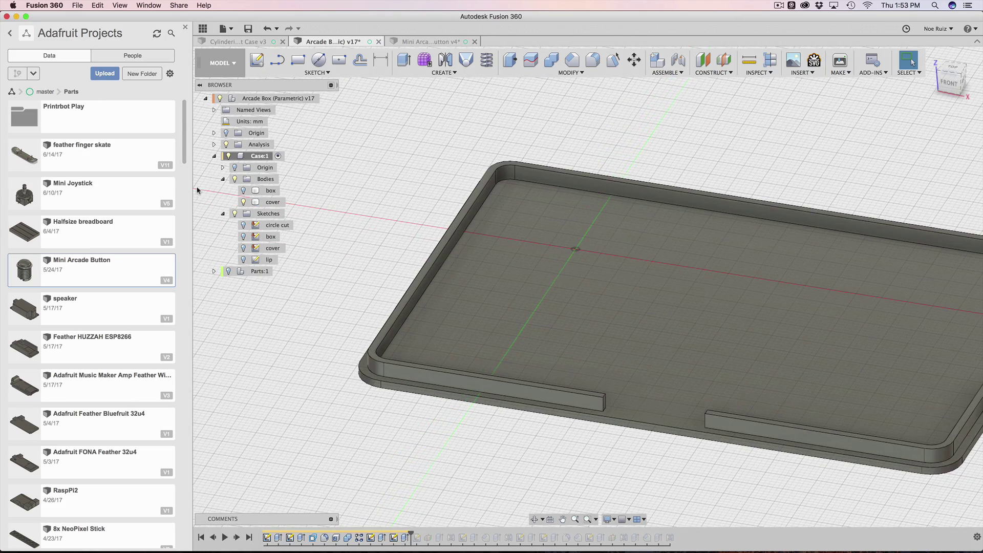
click(243, 190)
scroll(302, 318, down, 3)
shift+middle_drag(312, 392, 353, 389)
shift+middle_drag(456, 408, 455, 386)
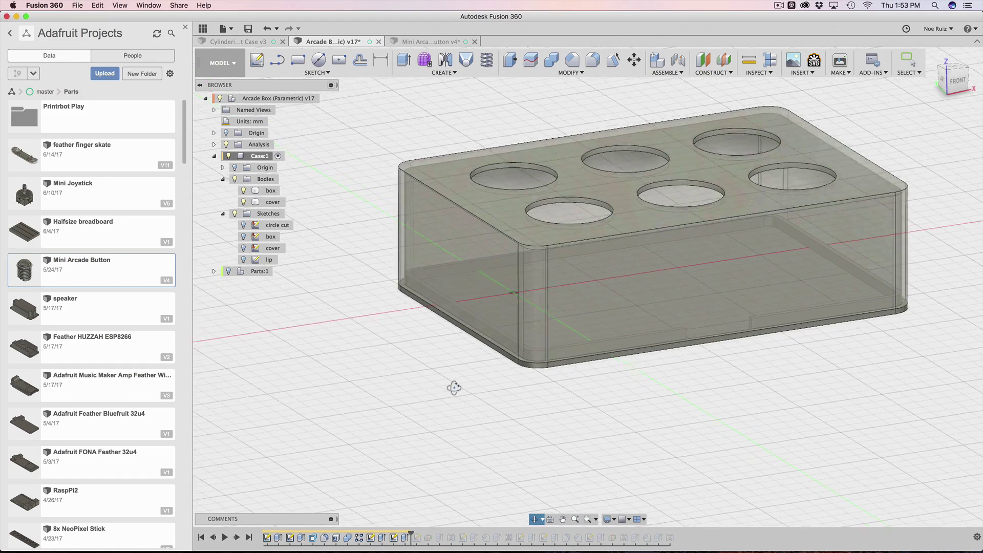
click(214, 144)
click(249, 157)
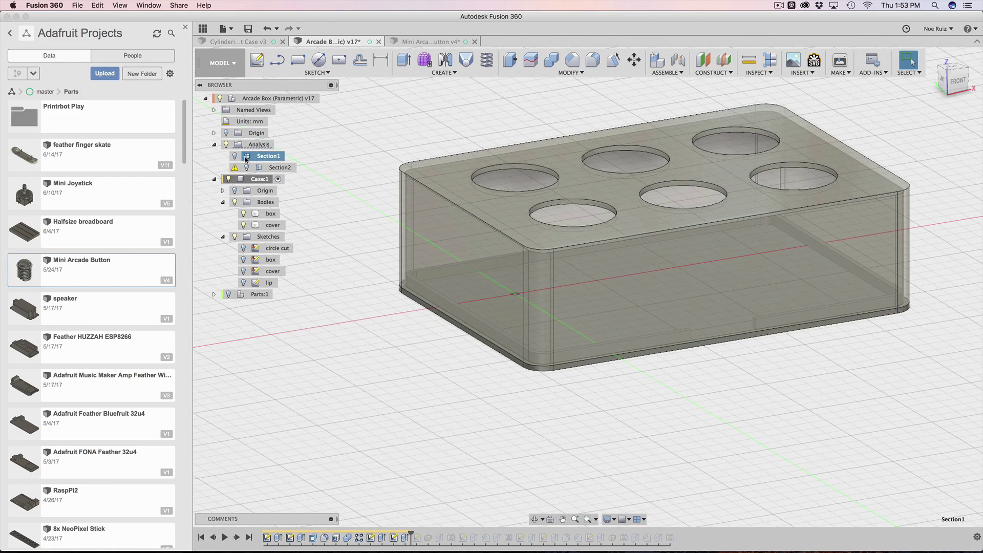
click(234, 156)
- Examine the gap between the box wall and the cover's lip in the section view, and clear the selection
mouse_move(711, 426)
shift+middle_down()
mouse_move(668, 424)
mouse_move(650, 410)
shift+middle_up()
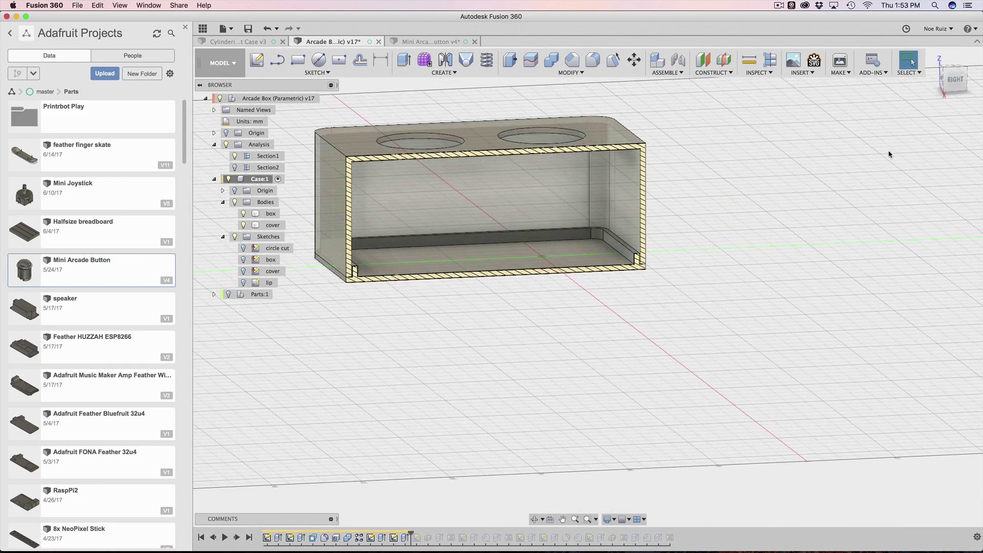
click(951, 74)
scroll(354, 267, up, 10)
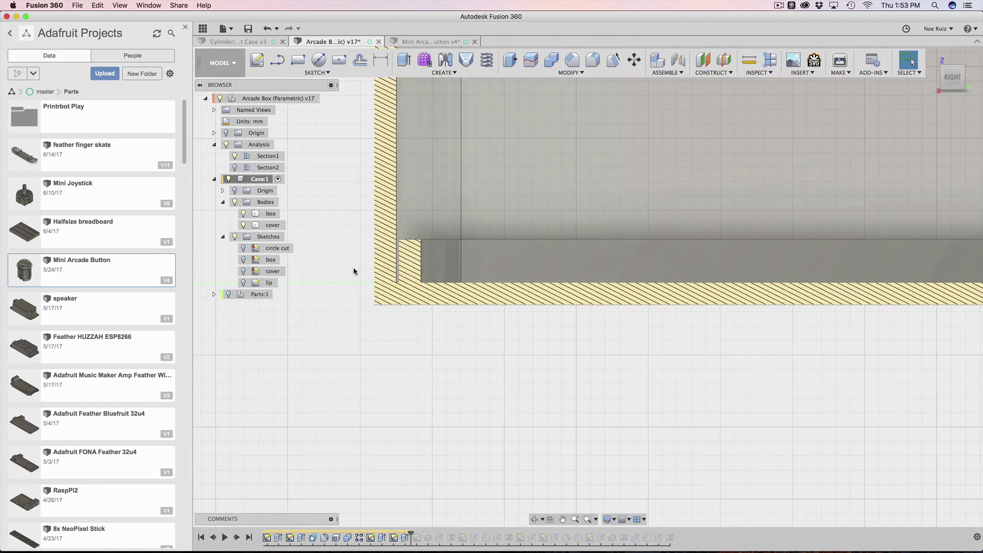
mouse_move(354, 264)
shift+middle_down()
mouse_move(347, 254)
mouse_move(338, 268)
shift+middle_up()
middle_drag(364, 330, 496, 450)
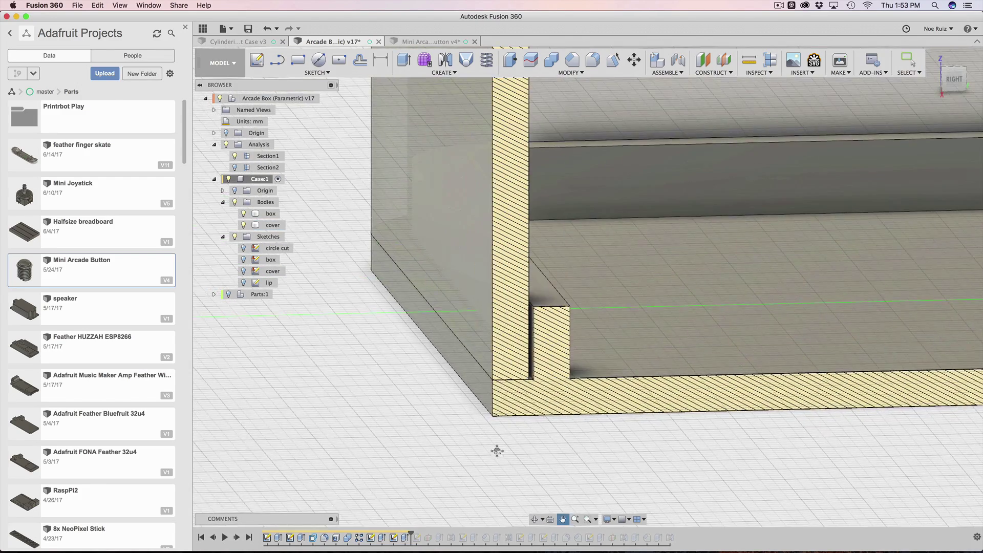
scroll(524, 354, up, 3)
scroll(512, 330, down, 4)
scroll(512, 322, up, 3)
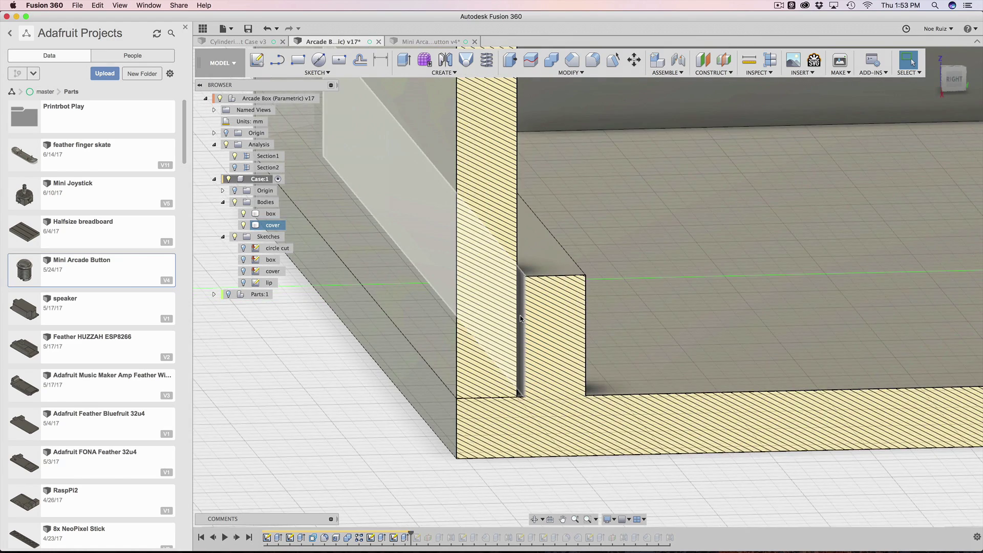
scroll(519, 315, down, 2)
scroll(520, 317, down, 2)
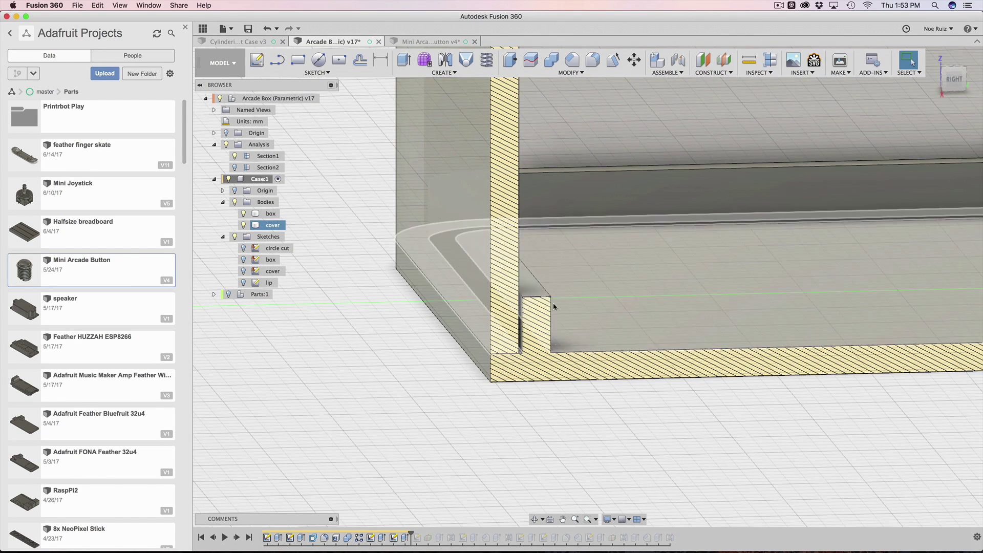
click(361, 357)
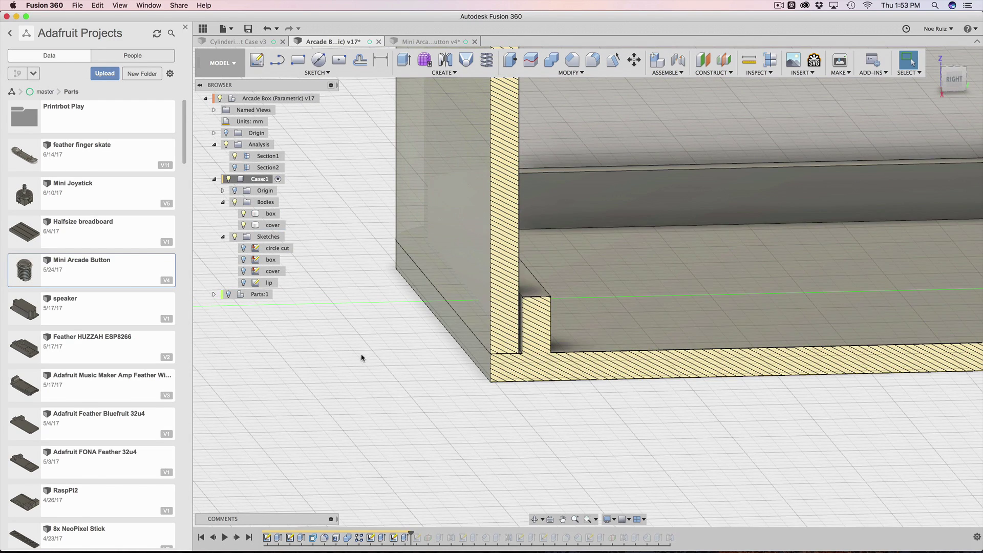
- Set the user parameter shell to 2 mm in the model's parameters
click(592, 71)
click(583, 72)
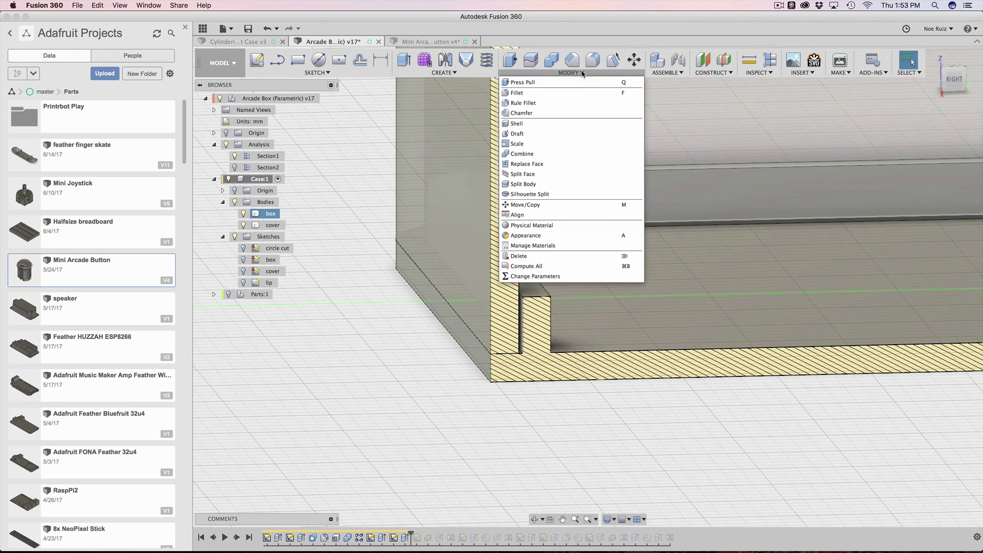
click(556, 277)
drag(873, 262, 830, 307)
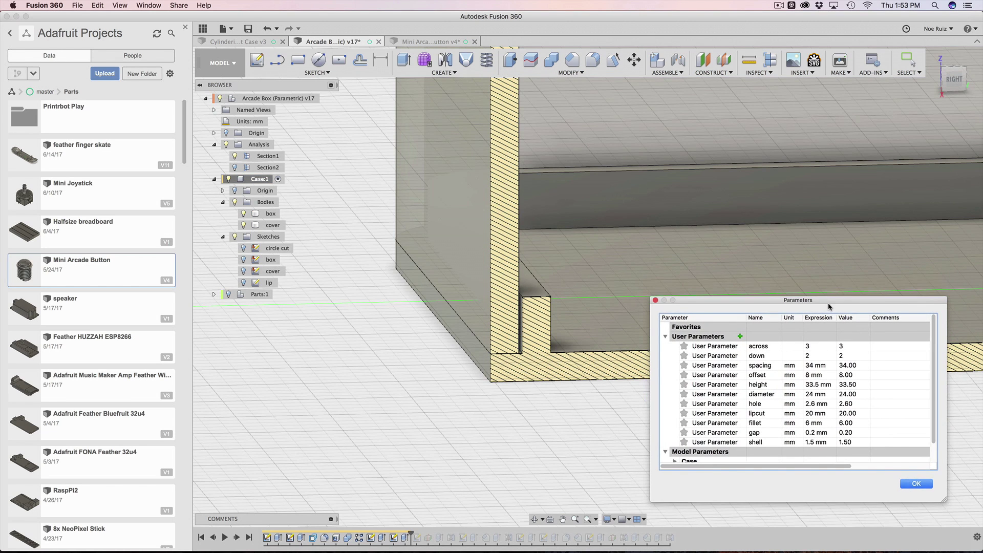
click(813, 442)
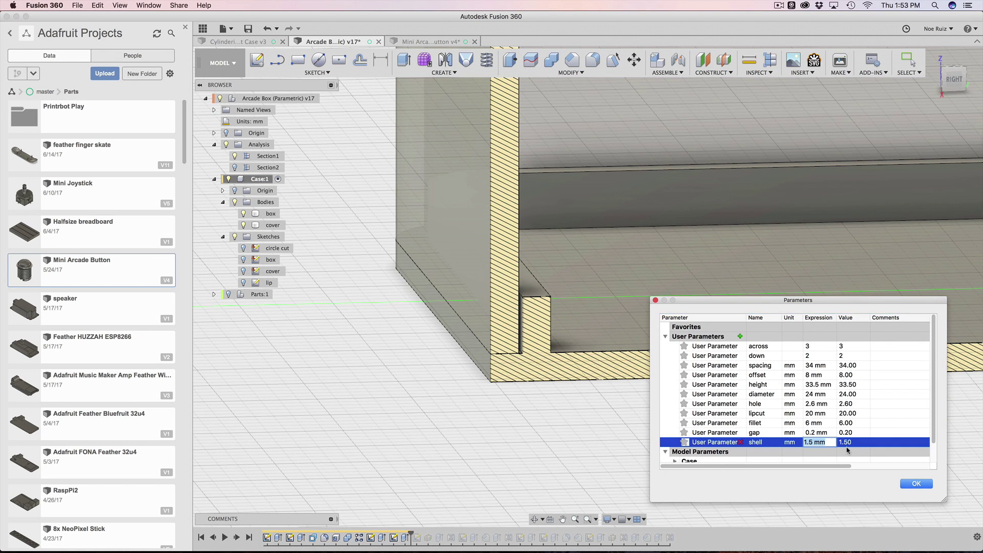
text(2)
key(Return)
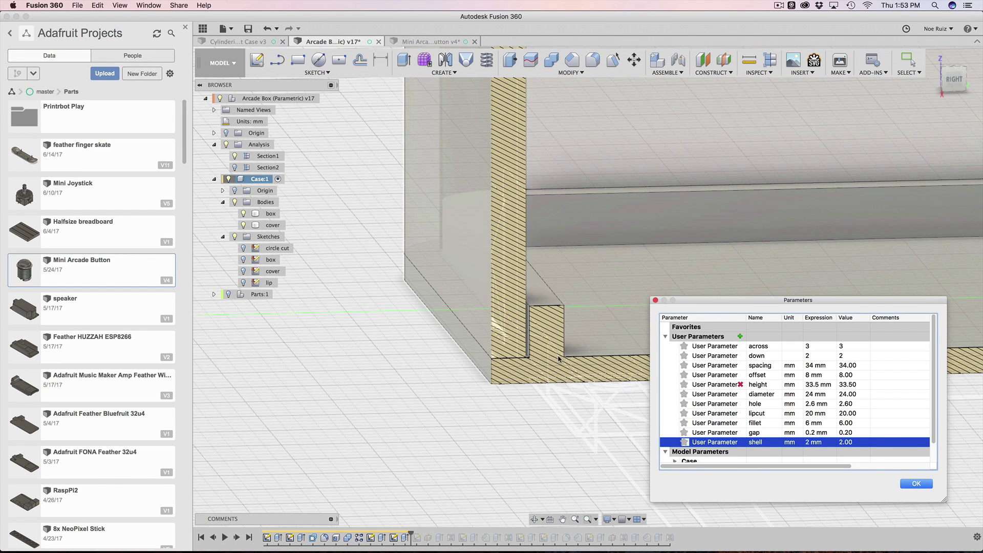
scroll(515, 348, down, 2)
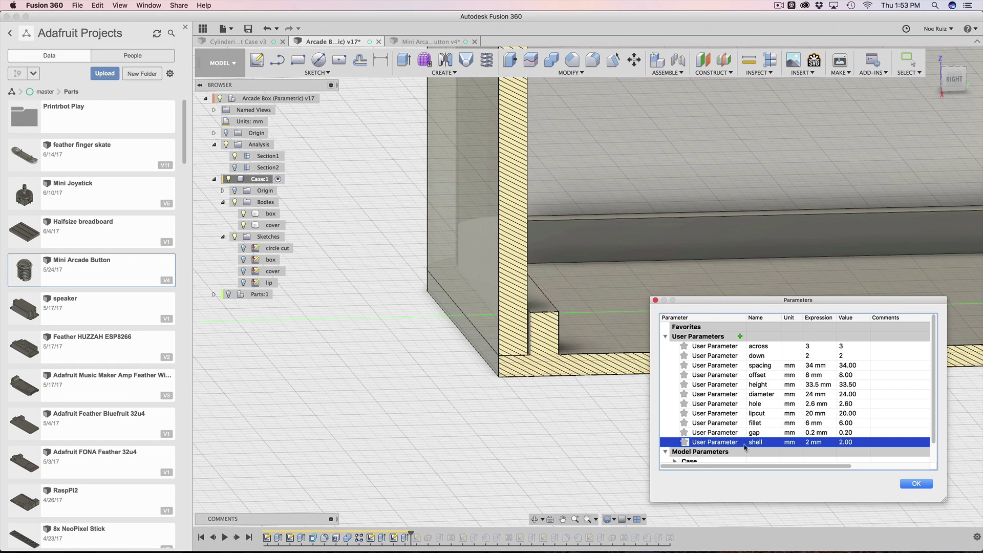
- Set the user parameter gap to 1 mm to widen the clearance between the box wall and the lip
double_click(819, 433)
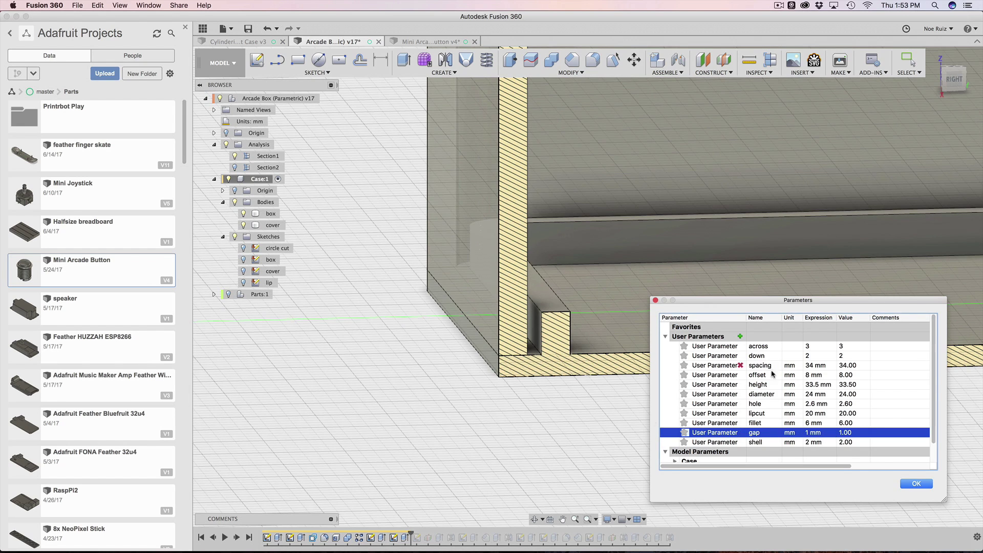
shift+middle_drag(401, 336, 474, 423)
middle_drag(506, 453, 602, 378)
scroll(539, 423, up, 3)
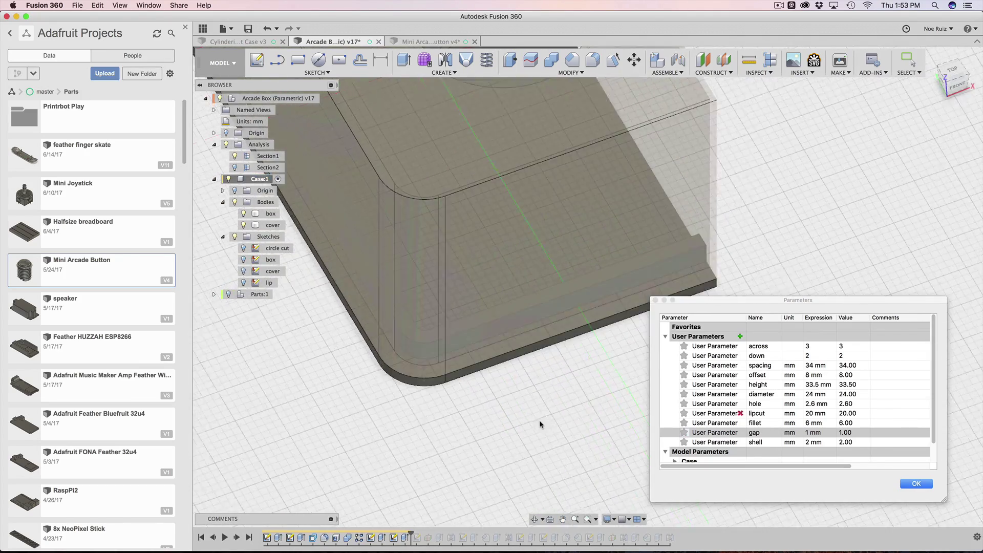
- Set the user parameter fillet to 8 mm, and check the rounded corners of the box and lip
click(810, 429)
double_click(813, 424)
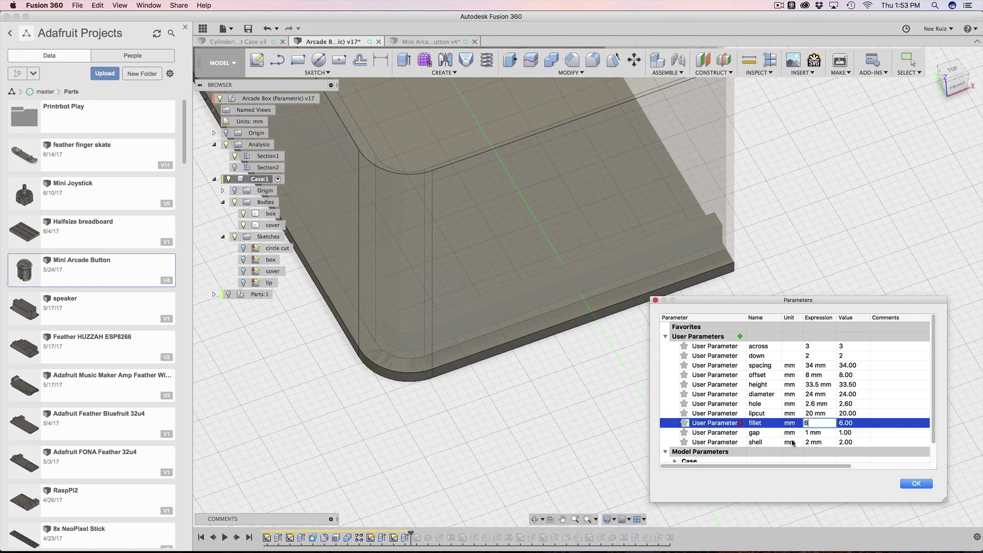
key(Return)
scroll(352, 306, up, 3)
scroll(420, 312, down, 3)
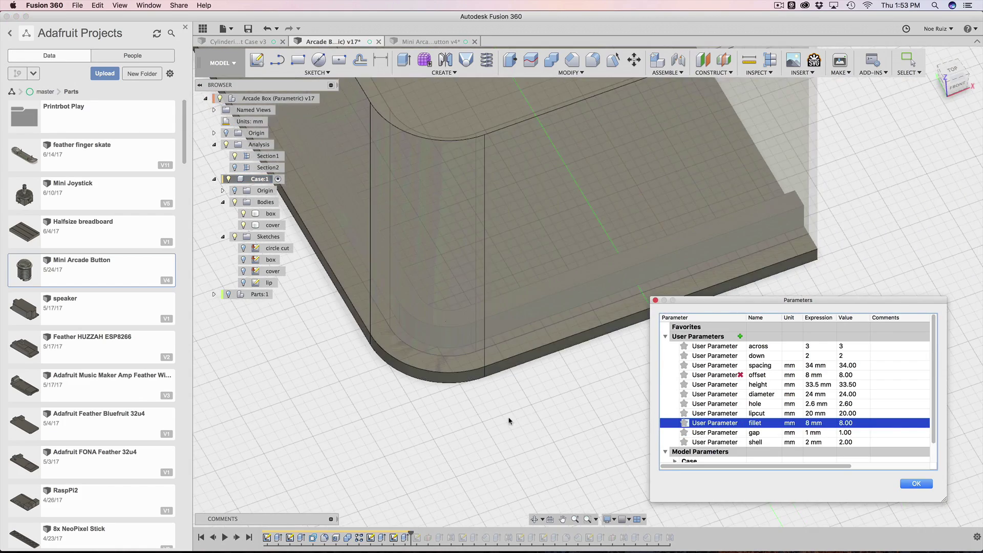
mouse_move(507, 422)
shift+middle_down()
mouse_move(449, 414)
mouse_move(471, 394)
mouse_move(318, 410)
mouse_move(437, 369)
mouse_move(449, 381)
shift+middle_up()
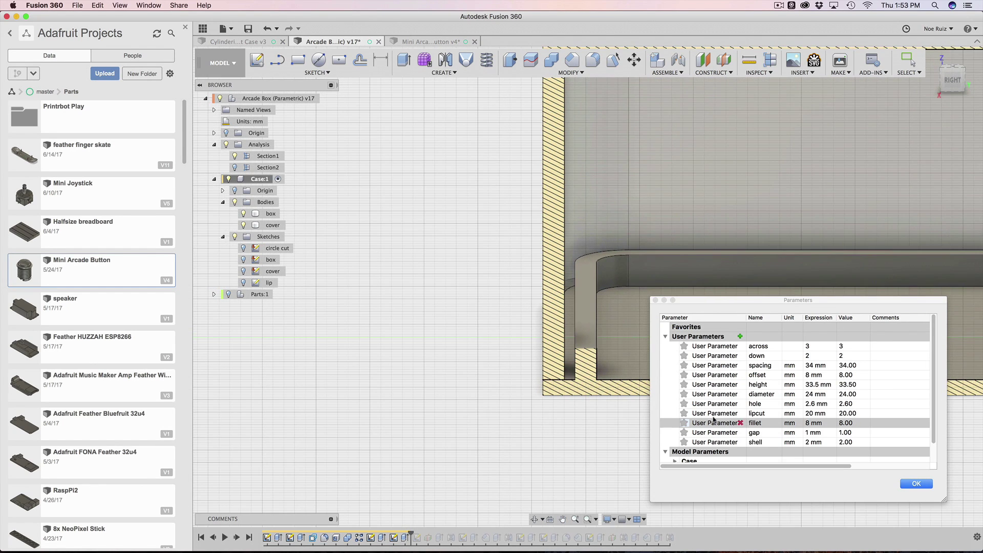
- Set the user parameter fillet back to 6 mm and the gap back to 0.2 mm
double_click(812, 425)
text(6)
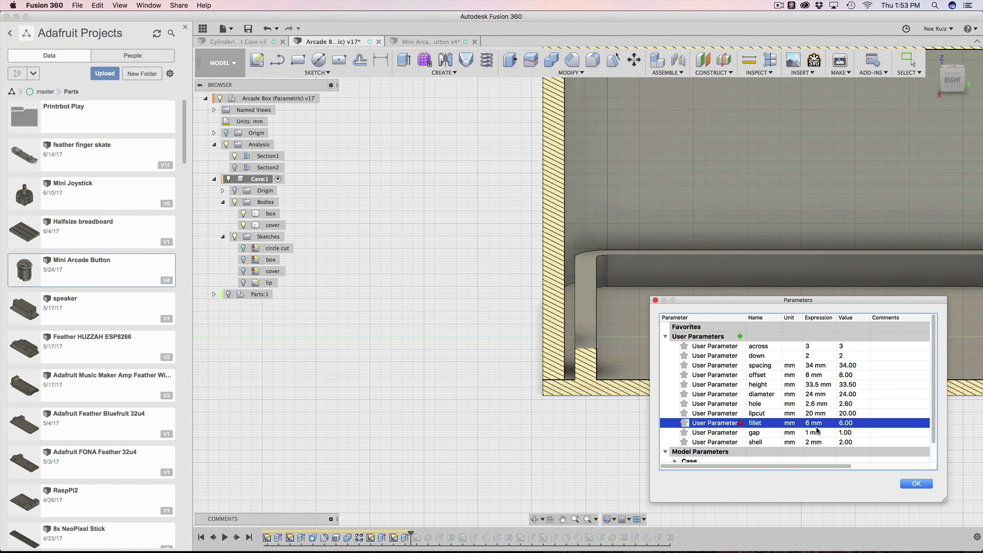
double_click(813, 432)
mouse_move(492, 551)
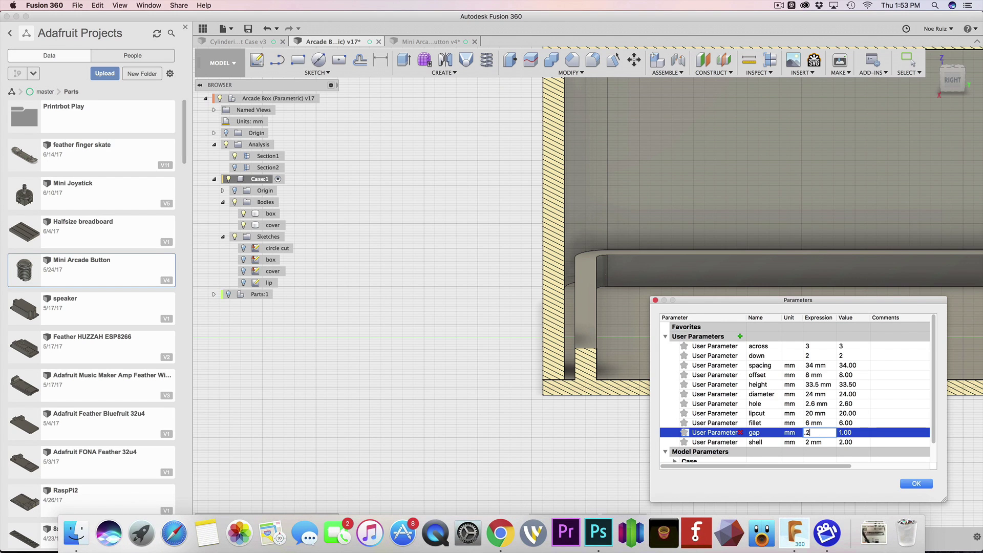
key(Return)
- Set the user parameter shell back to 1.5 mm, and close the parameters
double_click(811, 442)
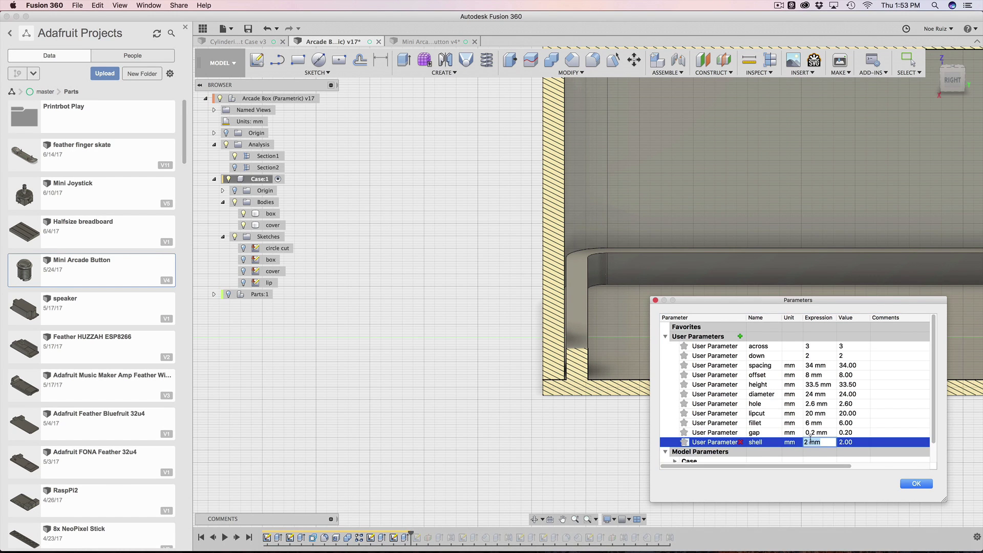
text(1.5)
key(Return)
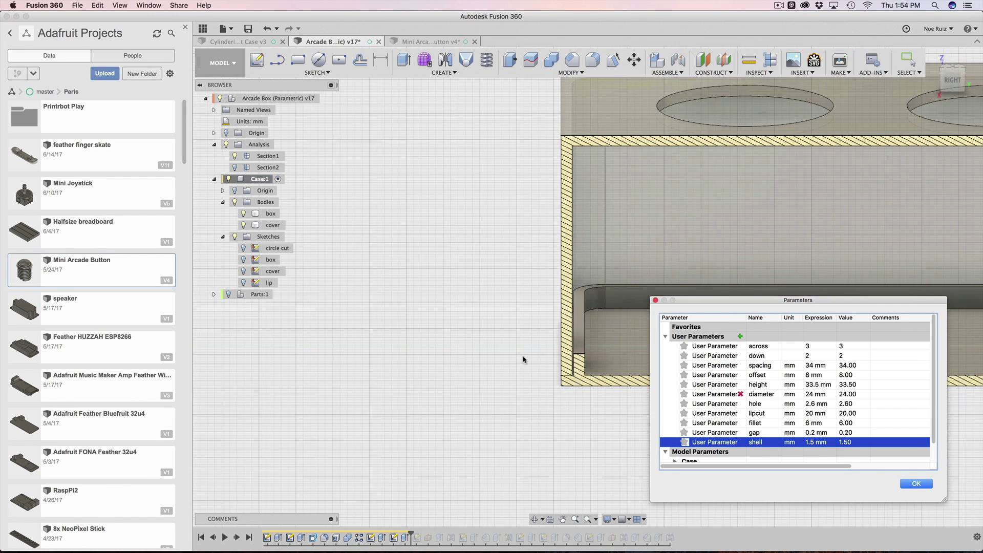
middle_drag(481, 257, 293, 236)
click(921, 487)
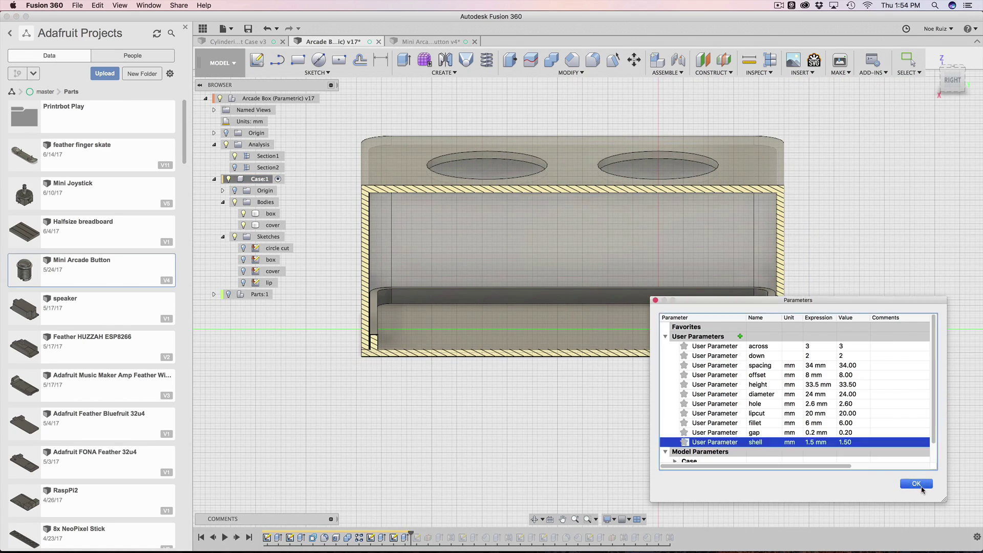
- Turn off the Section1 analysis and hide the box body, leaving the cover and its lip opening in view
scroll(414, 386, down, 3)
shift+middle_drag(386, 394, 402, 397)
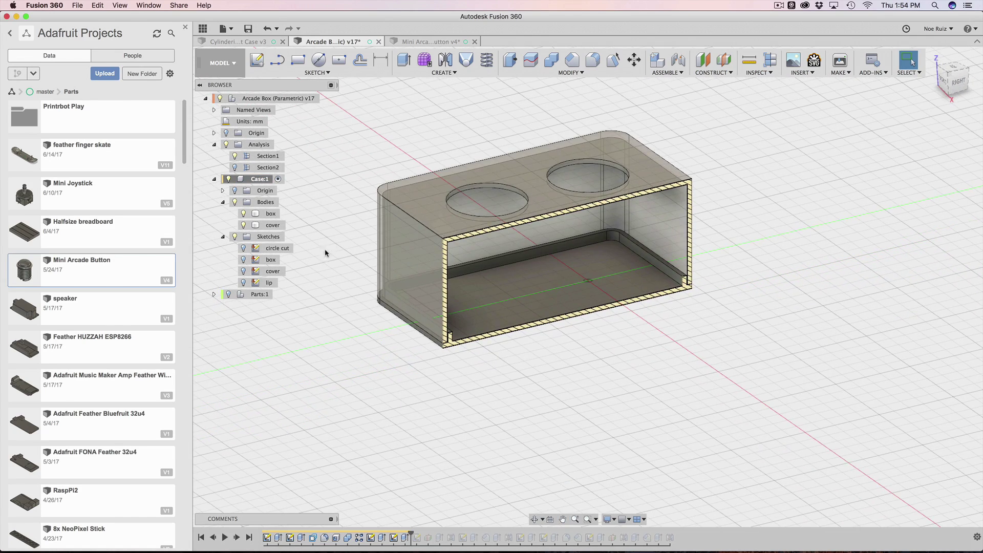
click(236, 156)
shift+middle_drag(444, 394, 633, 388)
scroll(635, 379, up, 4)
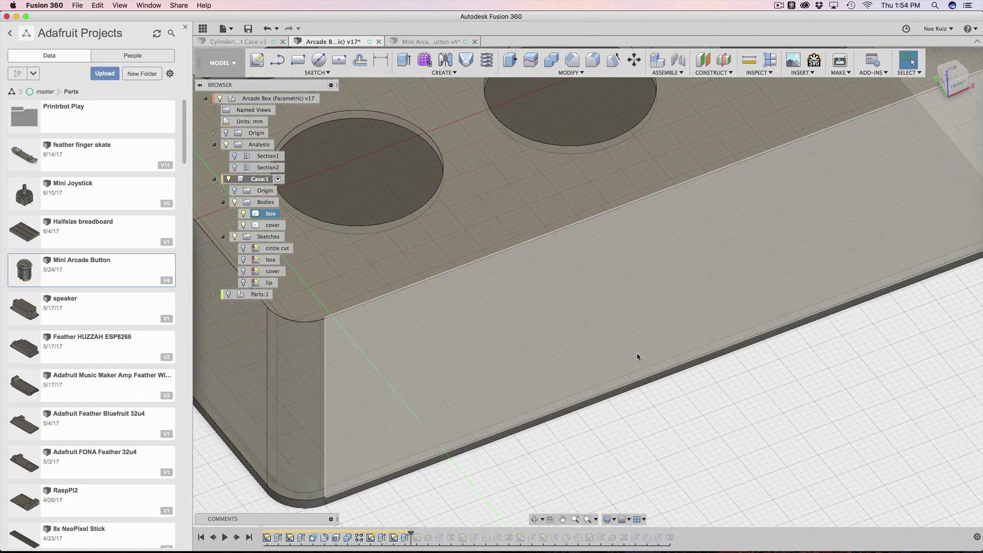
scroll(638, 355, down, 3)
click(243, 214)
scroll(795, 398, up, 3)
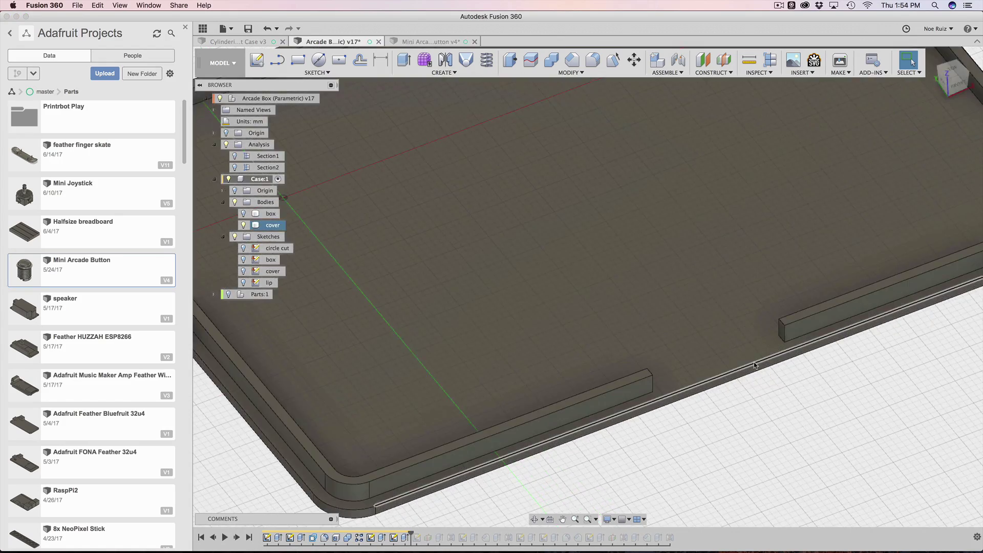
scroll(795, 398, down, 4)
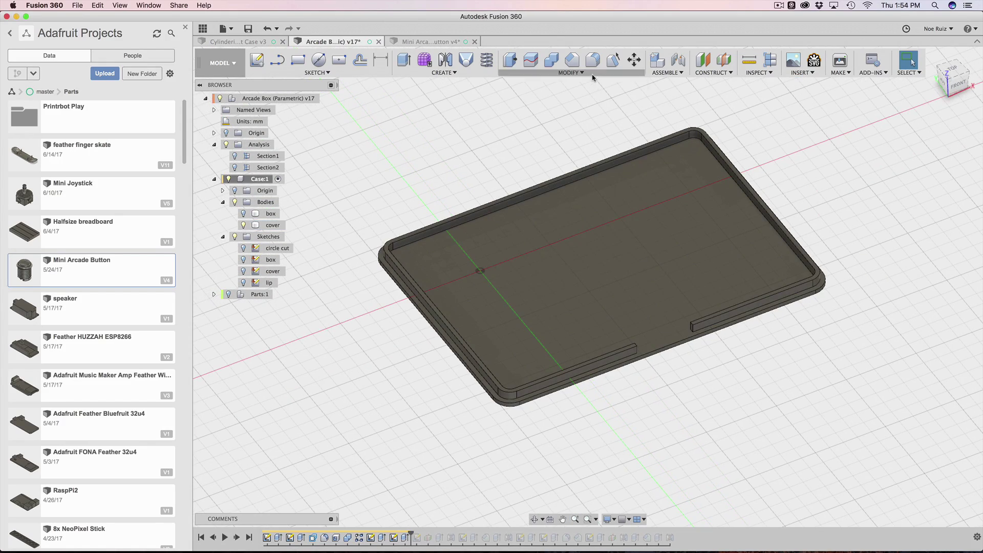
- Set the user parameter across to 2, close the parameters, and check the lip opening on the narrower cover
click(592, 75)
click(543, 276)
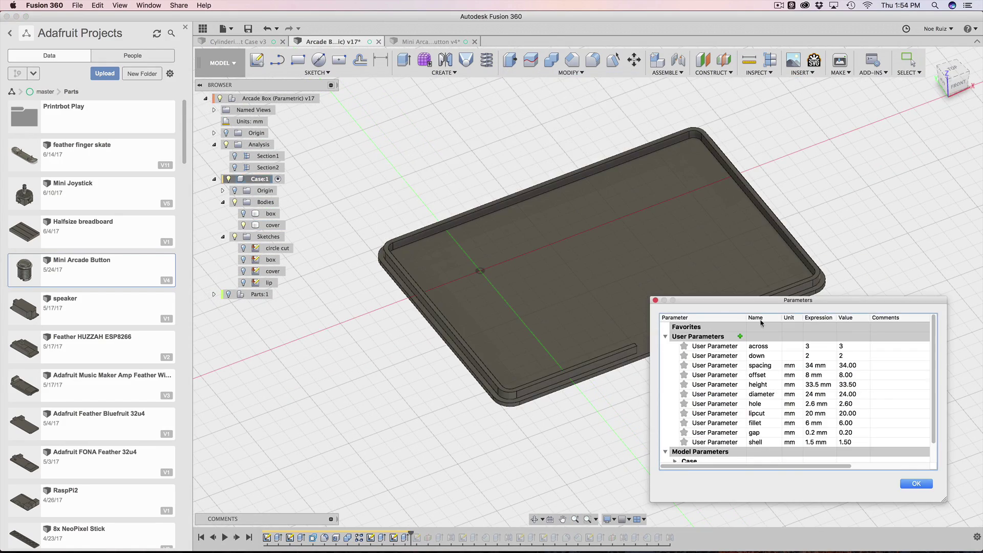
double_click(814, 346)
text(2)
key(Return)
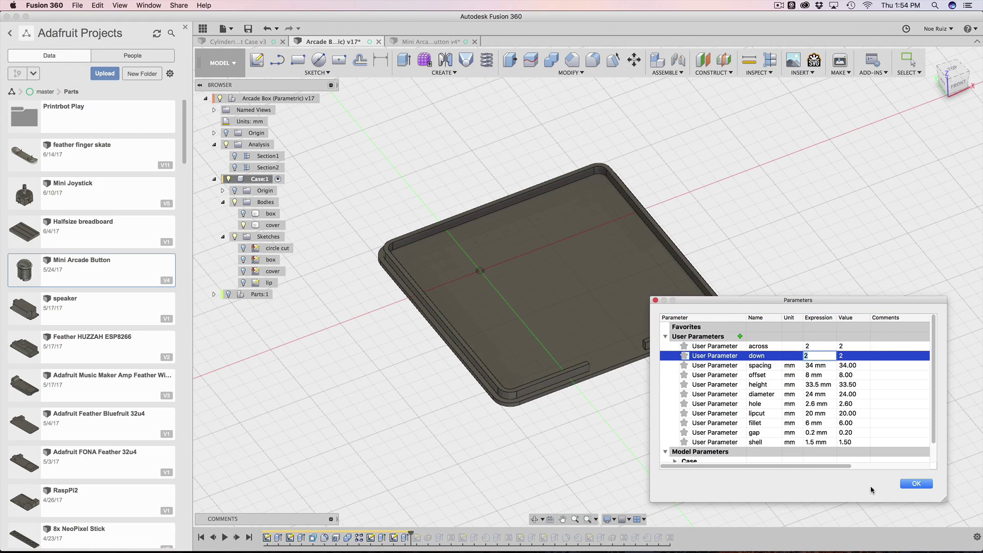
click(917, 484)
scroll(613, 322, up, 10)
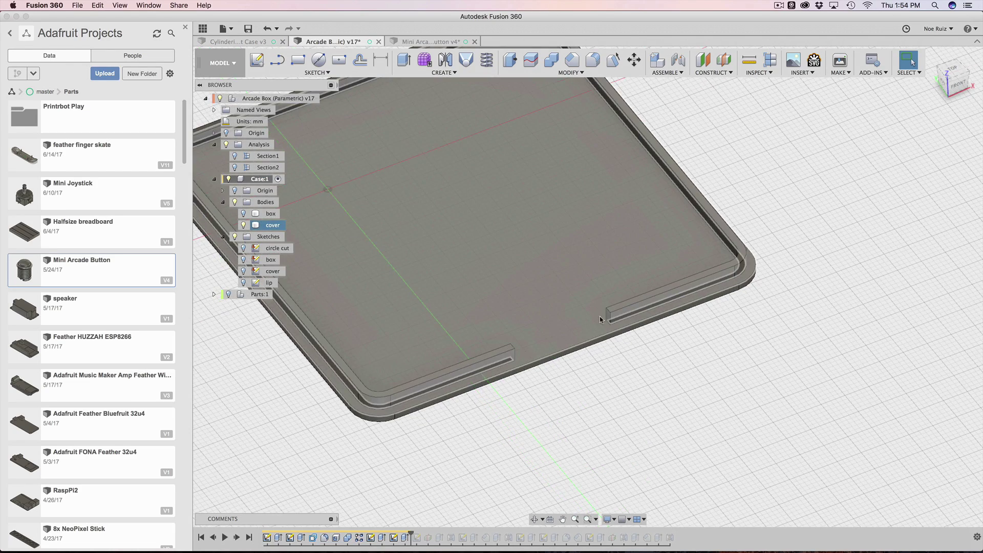
scroll(614, 322, down, 10)
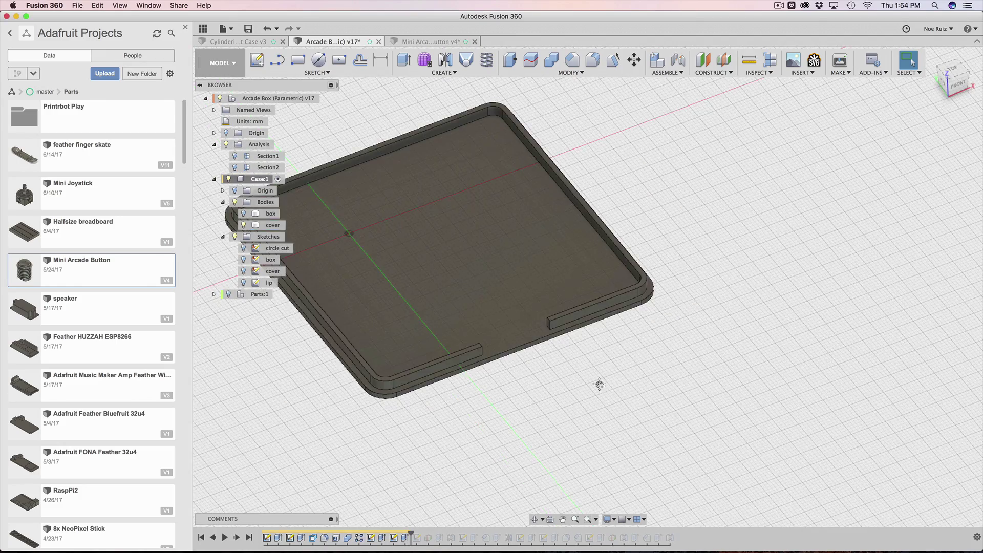
- Roll the design history forward past the side nubs sketch, then show the box body and hide the cover
shift+middle_drag(608, 426, 529, 444)
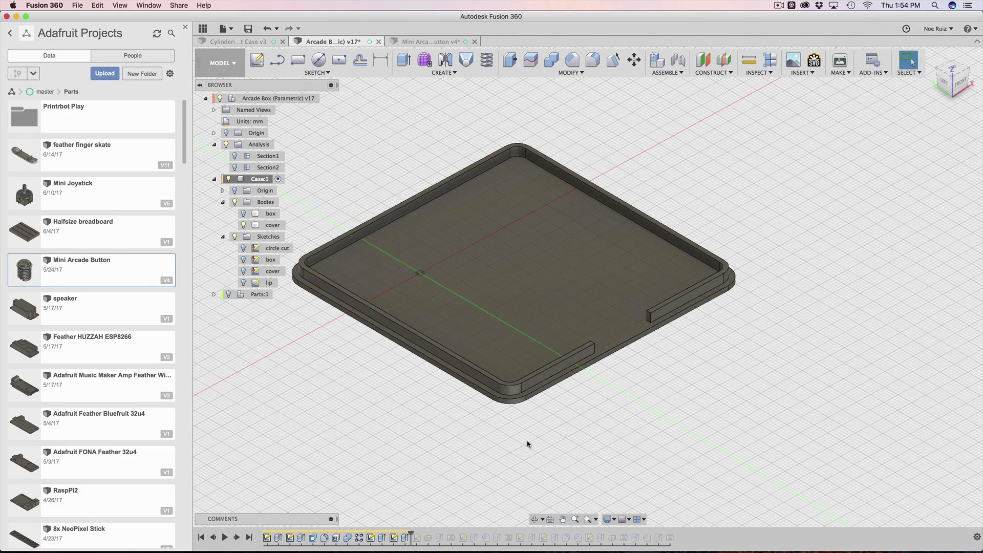
click(416, 538)
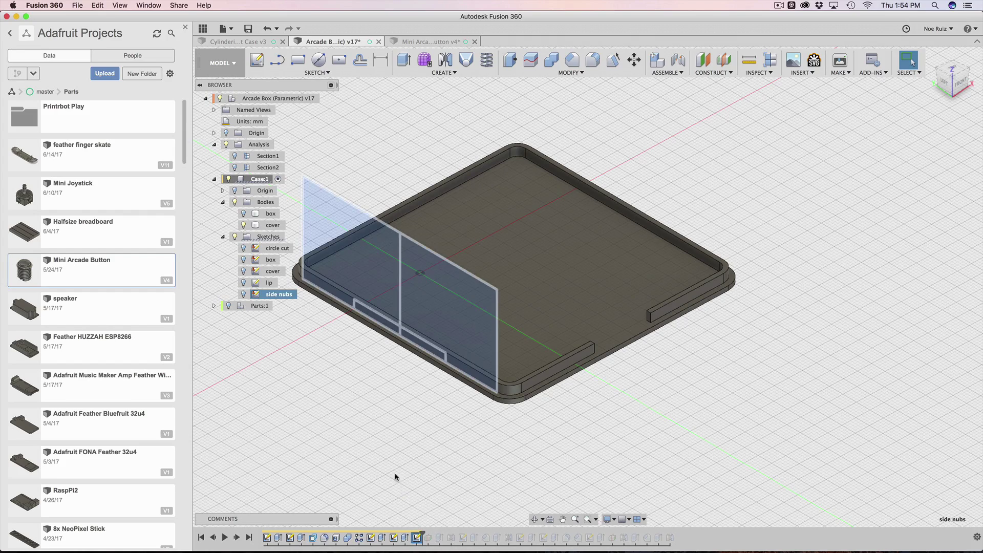
mouse_move(396, 477)
shift+middle_down()
mouse_move(402, 445)
mouse_move(435, 416)
mouse_move(456, 254)
mouse_move(444, 270)
mouse_move(463, 230)
mouse_move(411, 238)
shift+middle_up()
click(244, 213)
click(479, 255)
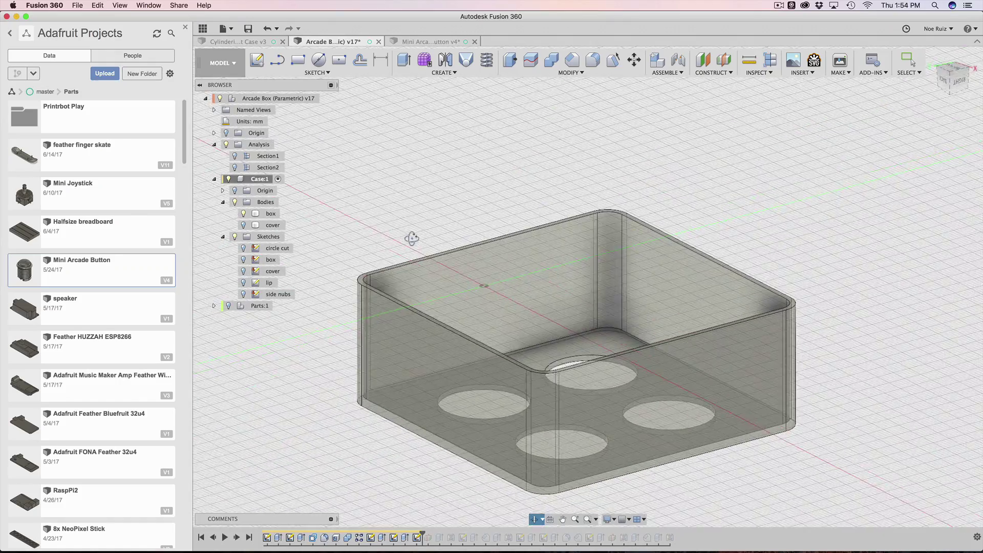
scroll(450, 301, up, 5)
click(456, 248)
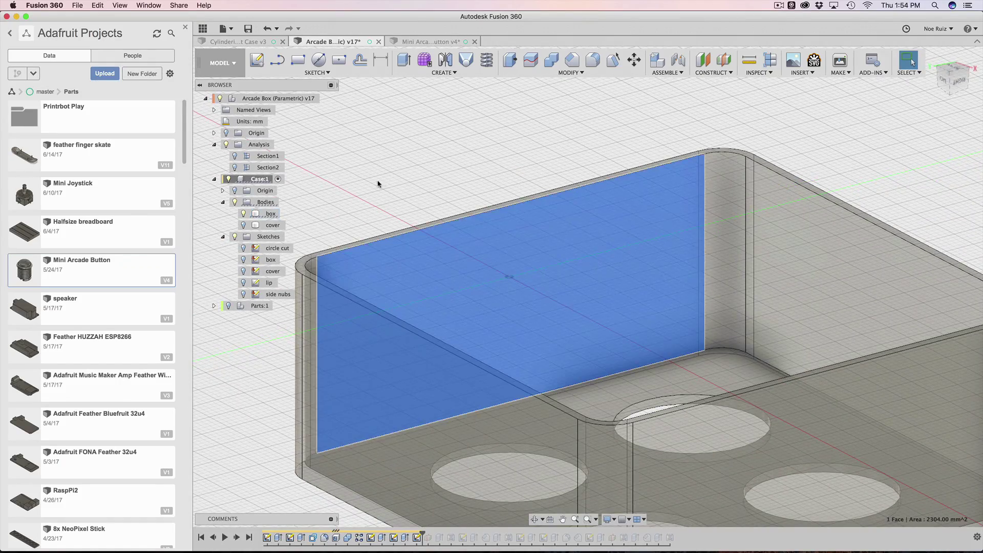
shift+middle_drag(378, 184, 422, 214)
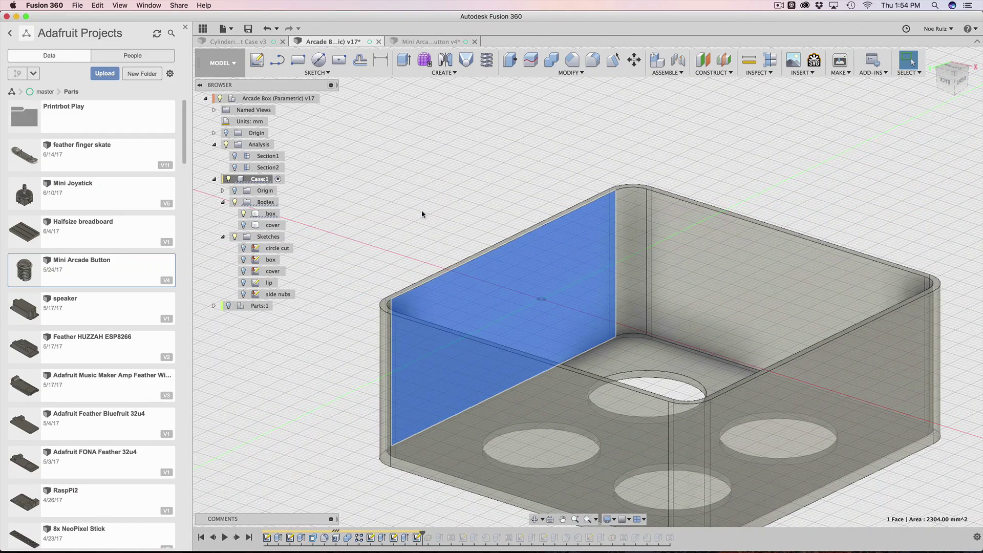
click(300, 73)
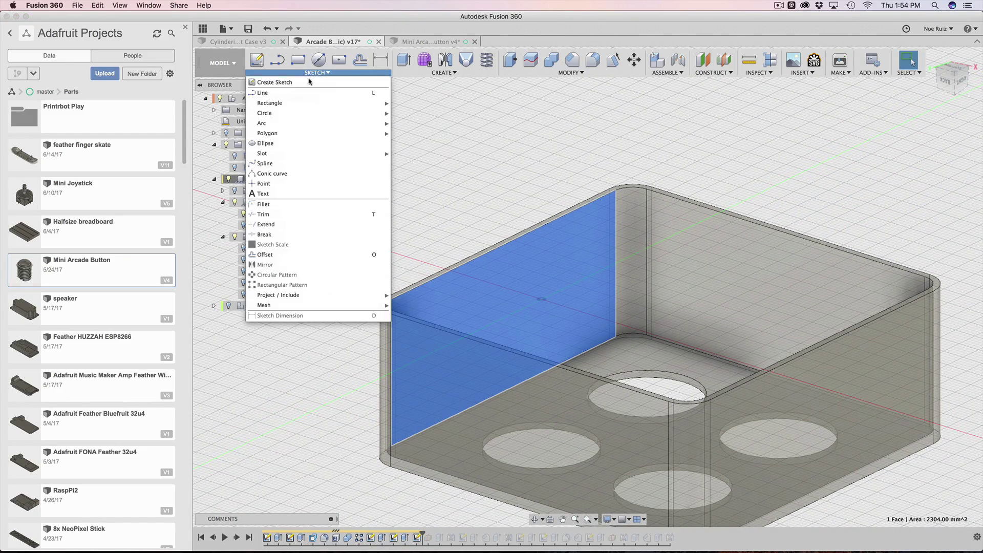
mouse_move(308, 306)
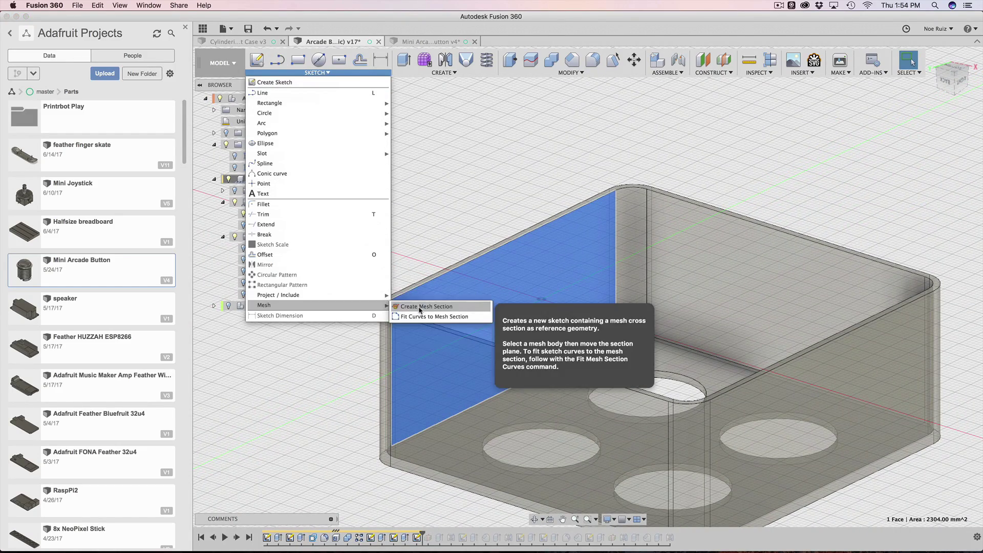
click(444, 230)
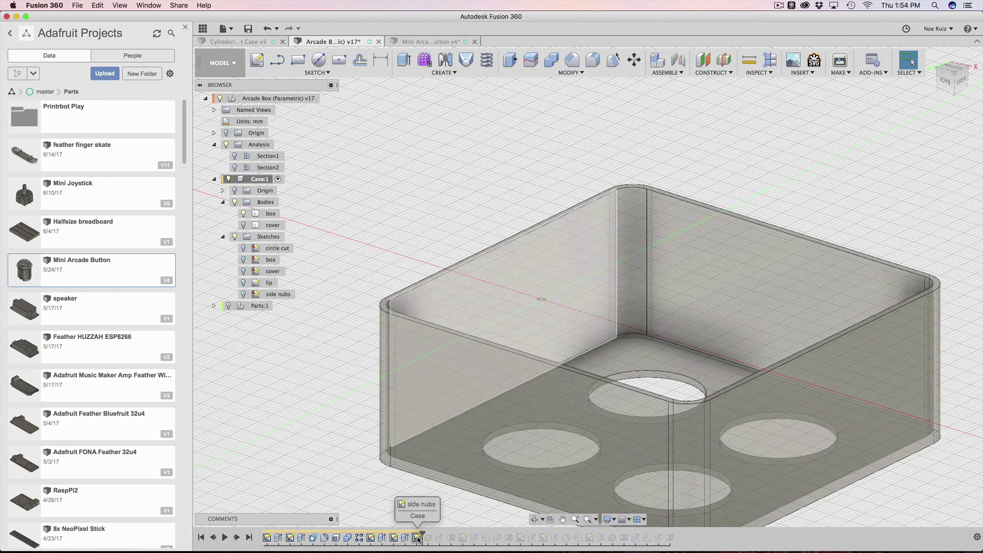
- Open the side nubs sketch for editing, with the inner side wall of the box in view
double_click(417, 538)
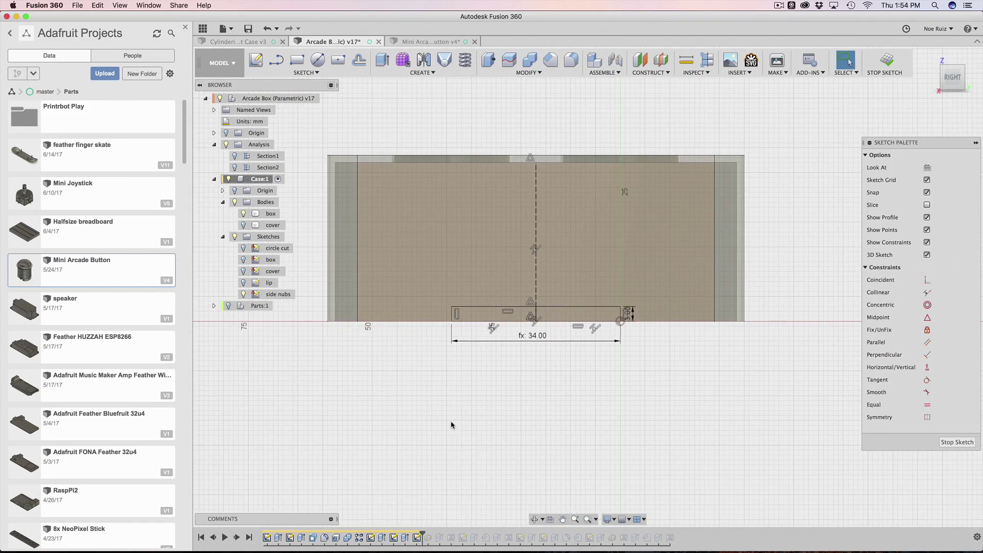
mouse_move(451, 424)
shift+middle_down()
mouse_move(502, 368)
mouse_move(603, 295)
mouse_move(632, 219)
shift+middle_up()
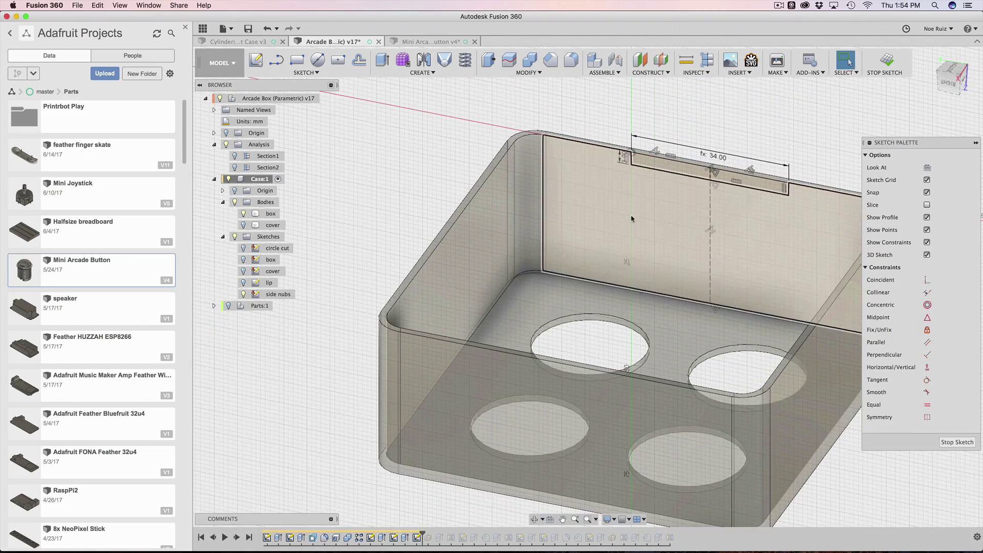
middle_drag(554, 110, 379, 228)
- Examine how the nub rectangle sits on the wall's upper edge and is centred by the dashed construction line
scroll(535, 330, up, 3)
scroll(536, 389, down, 4)
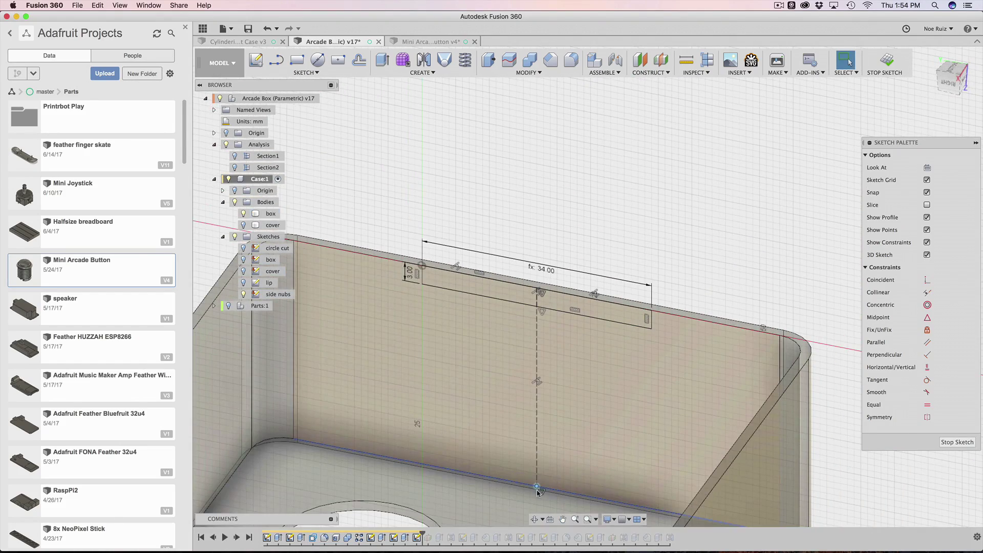
scroll(537, 487, up, 3)
scroll(517, 452, down, 3)
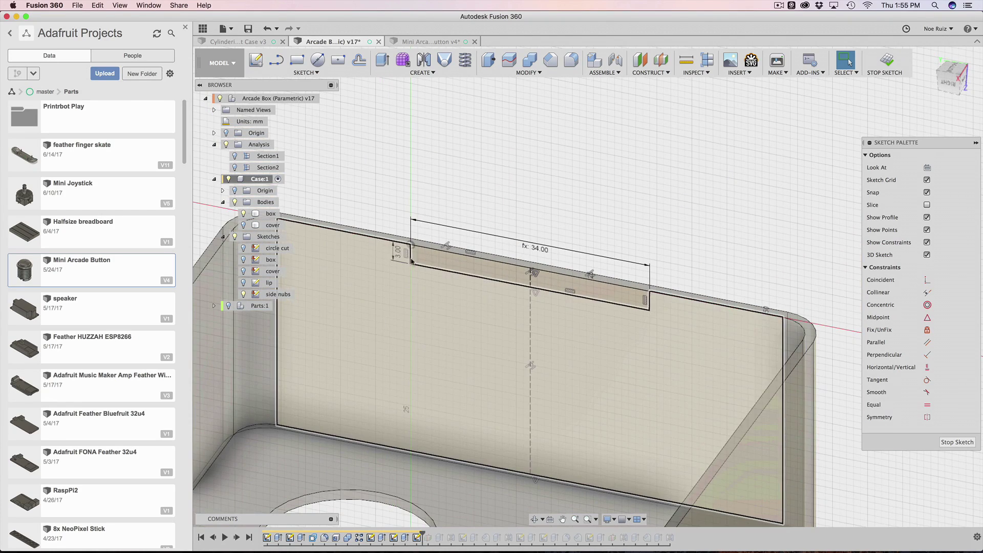
click(531, 365)
scroll(528, 443, up, 3)
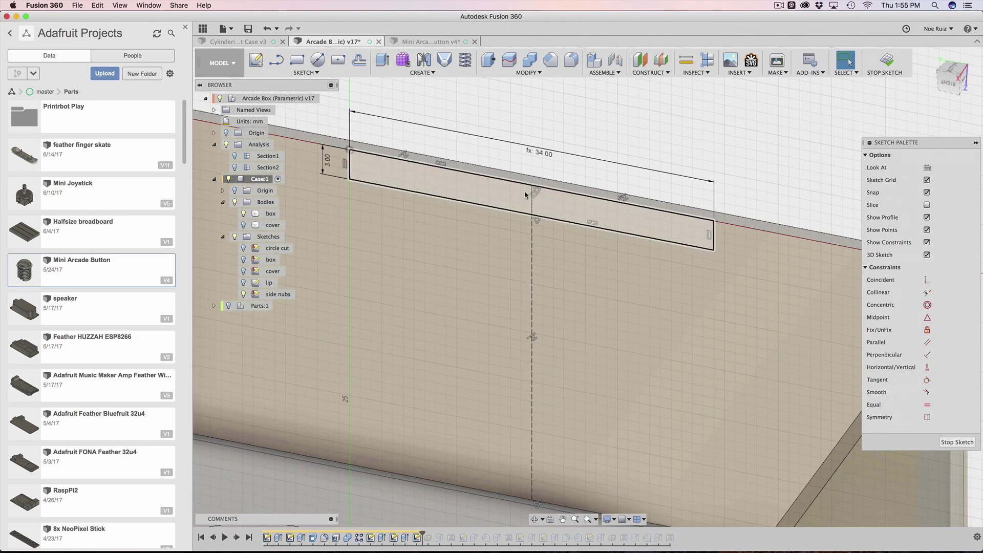
scroll(522, 206, down, 3)
middle_drag(481, 161, 480, 169)
scroll(481, 169, up, 3)
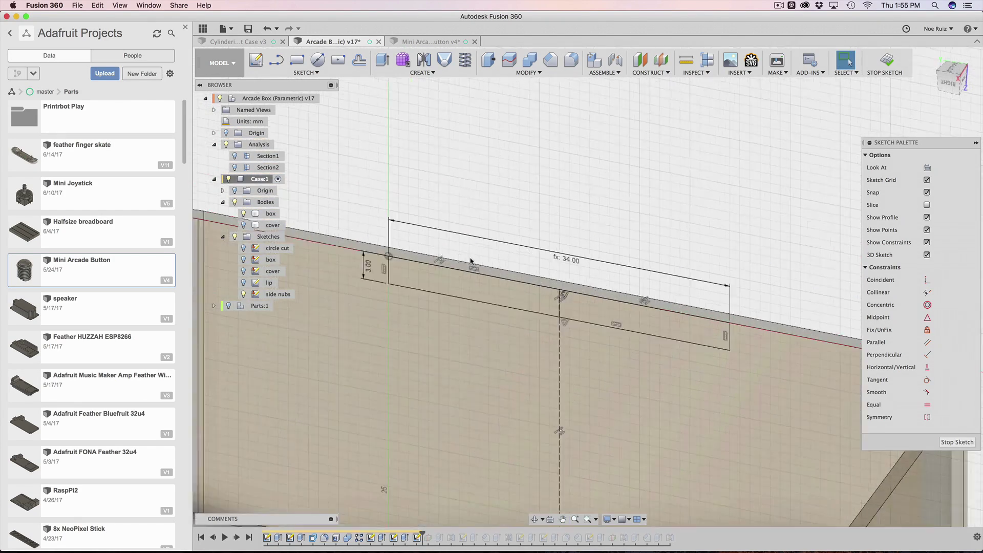
double_click(453, 306)
scroll(471, 178, down, 3)
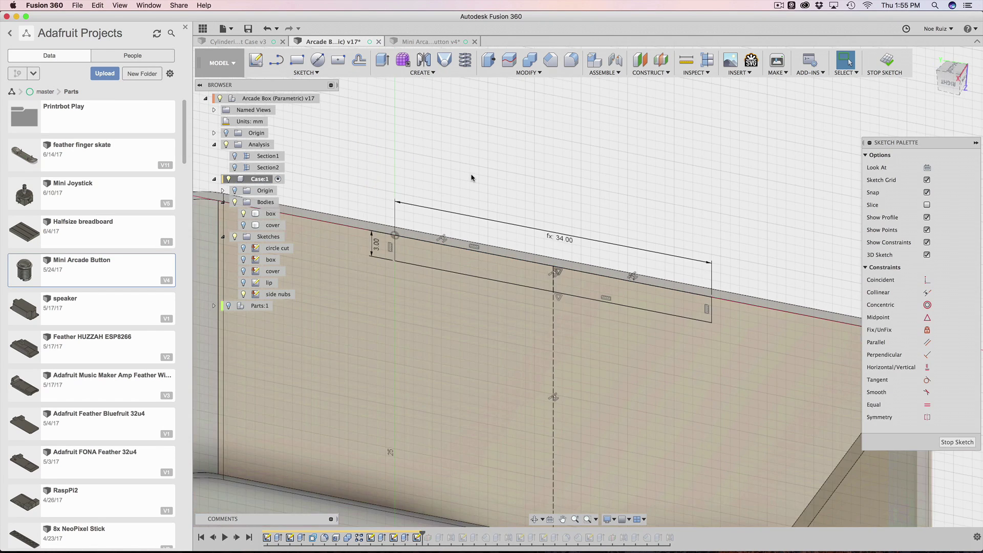
- Sketch a trial rectangle about 29 by 4 mm across the construction line below the nub profile, and undo it
key(r)
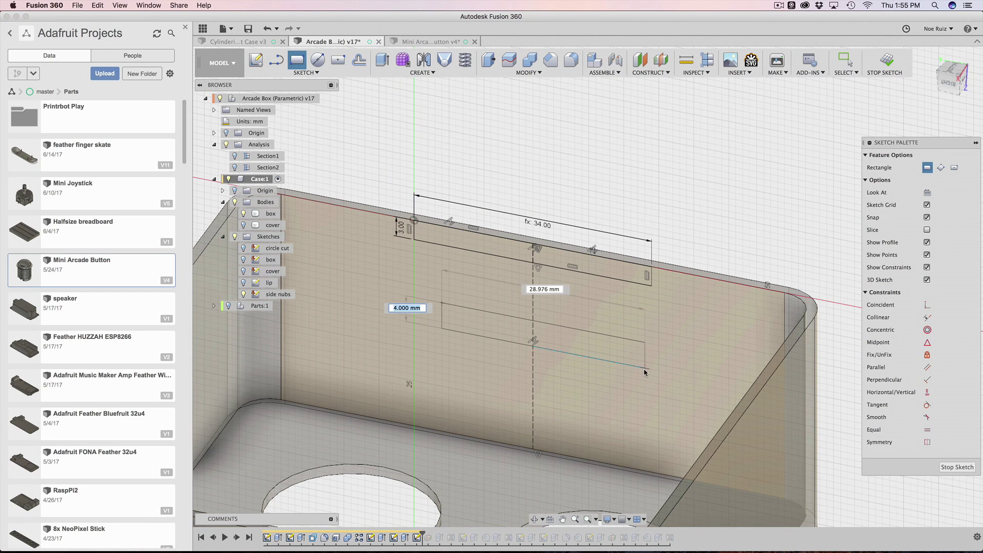
key(Escape)
scroll(598, 340, up, 3)
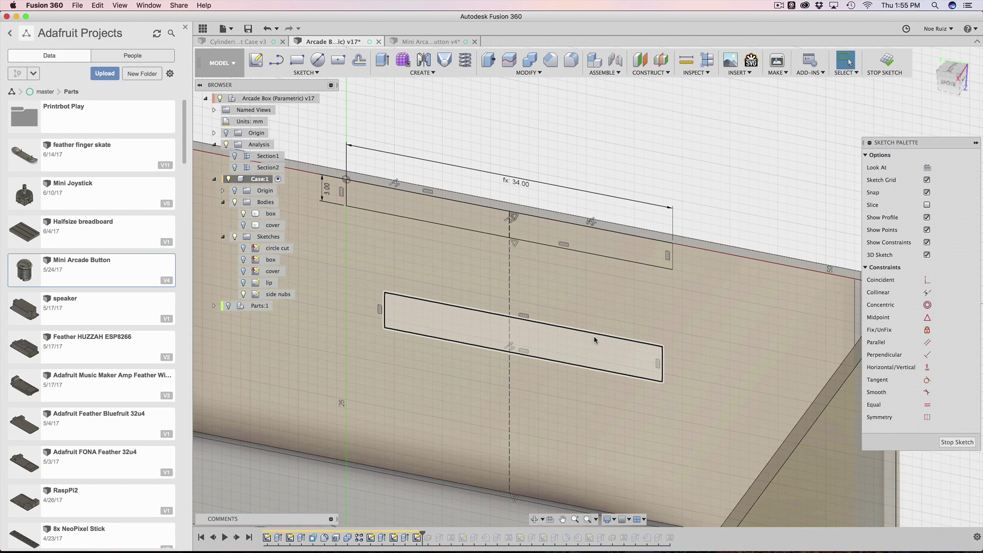
key(super+z)
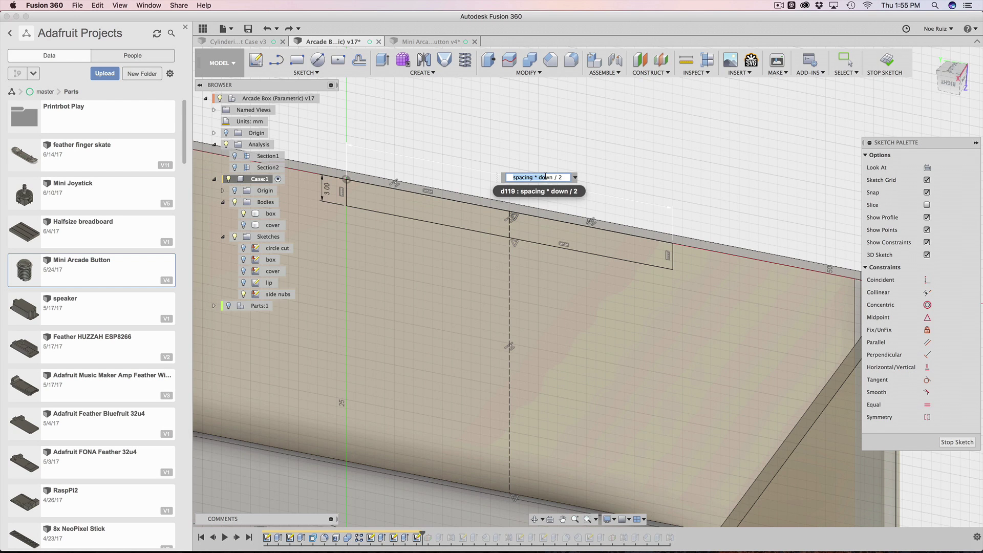
- Check the values and expressions behind the nub rectangle's width and height dimensions
scroll(514, 267, down, 5)
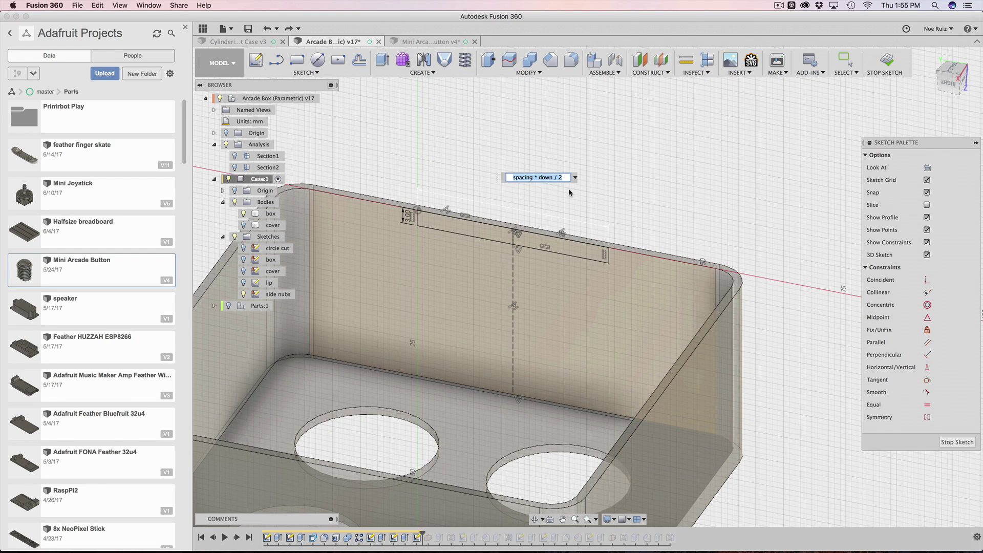
scroll(553, 200, up, 3)
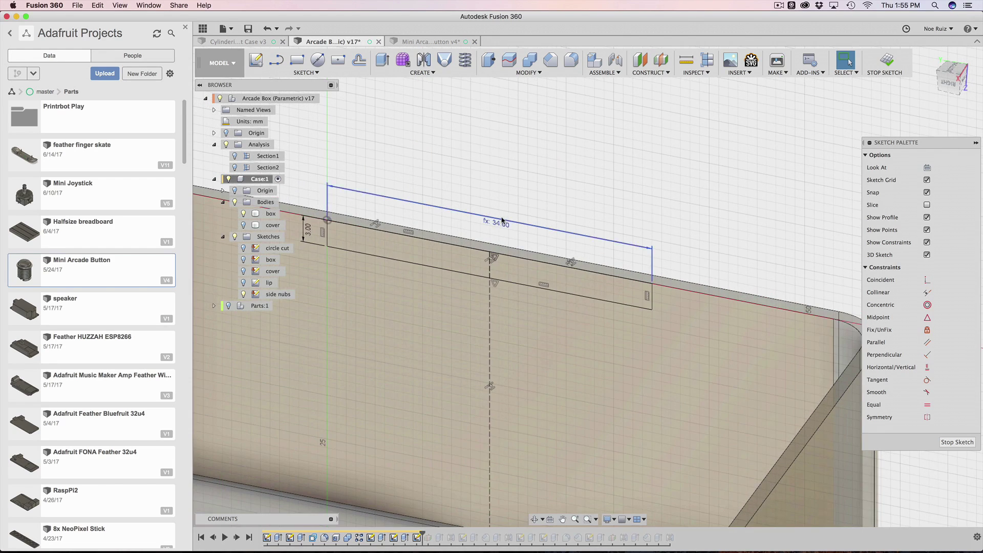
scroll(501, 220, down, 5)
scroll(410, 235, up, 7)
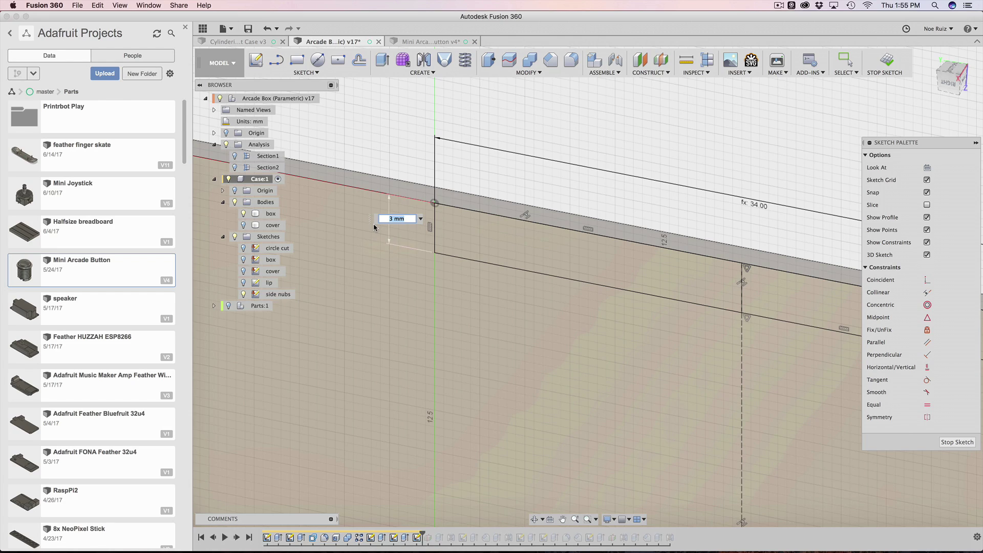
scroll(379, 218, down, 4)
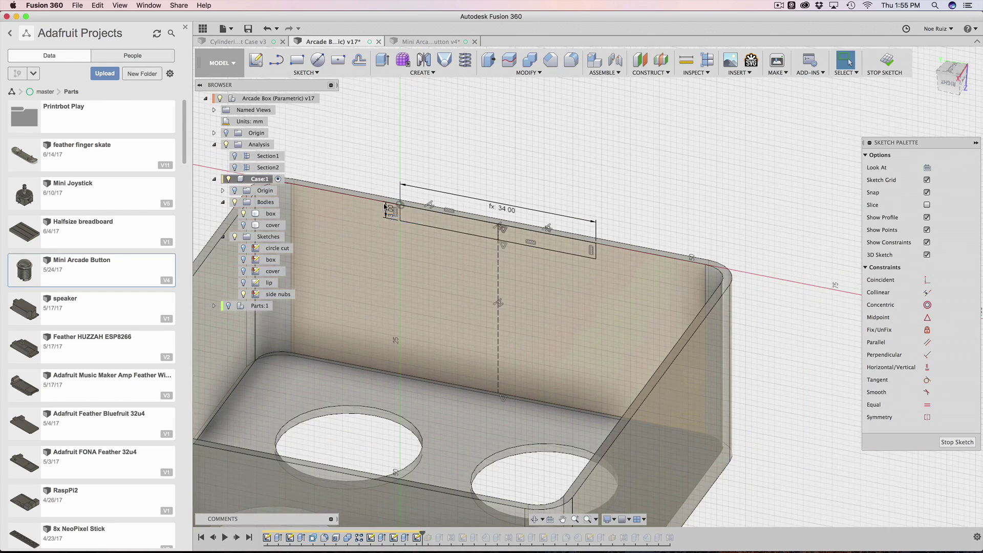
scroll(385, 206, down, 4)
scroll(549, 123, up, 4)
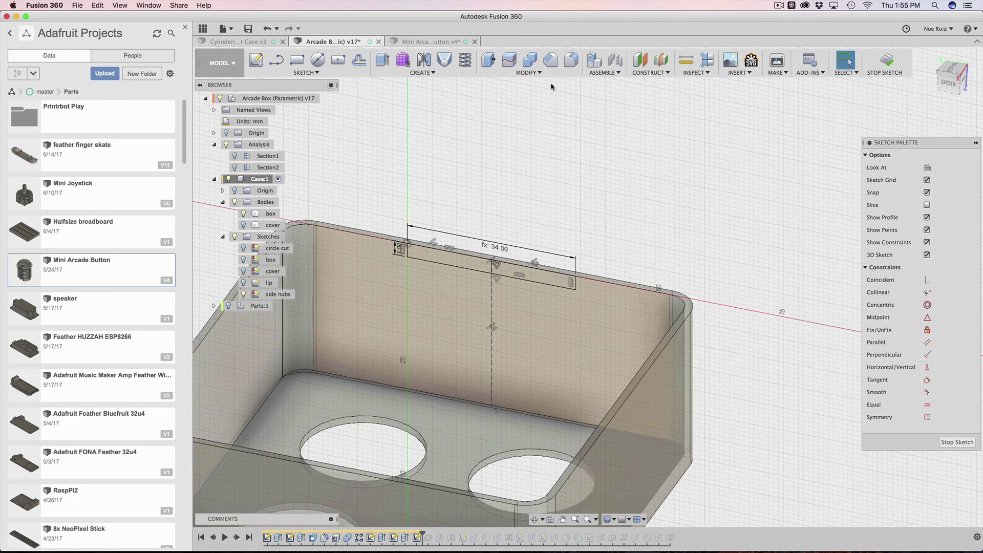
- In the user parameters, try across at 3, restore it to 2, and set down to 3
click(547, 76)
click(564, 275)
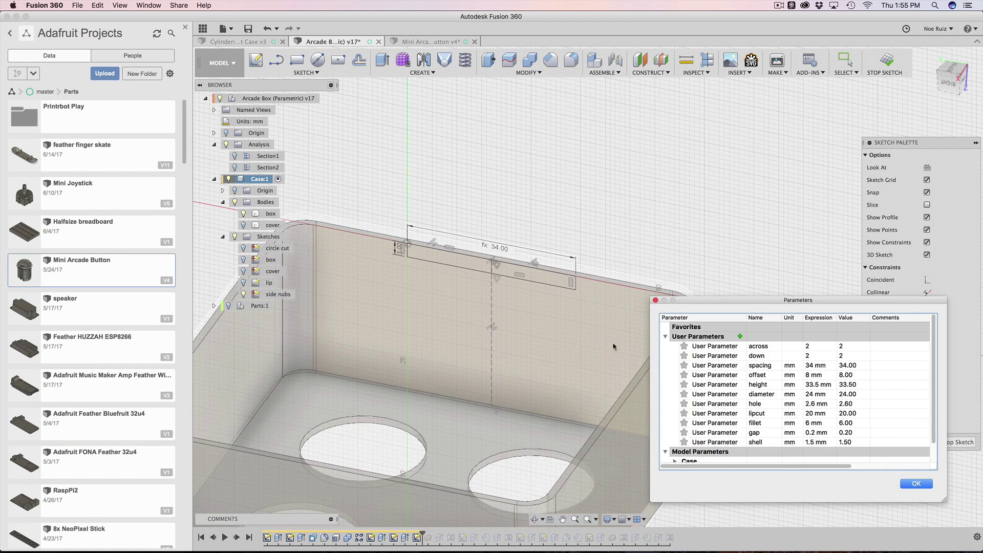
click(811, 347)
text(3)
key(Return)
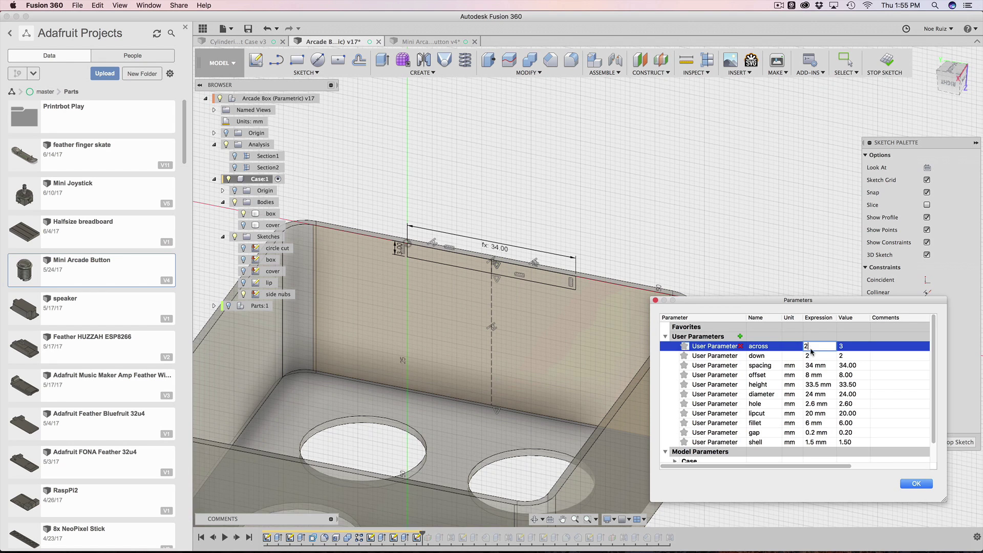
click(814, 355)
text(3)
key(Return)
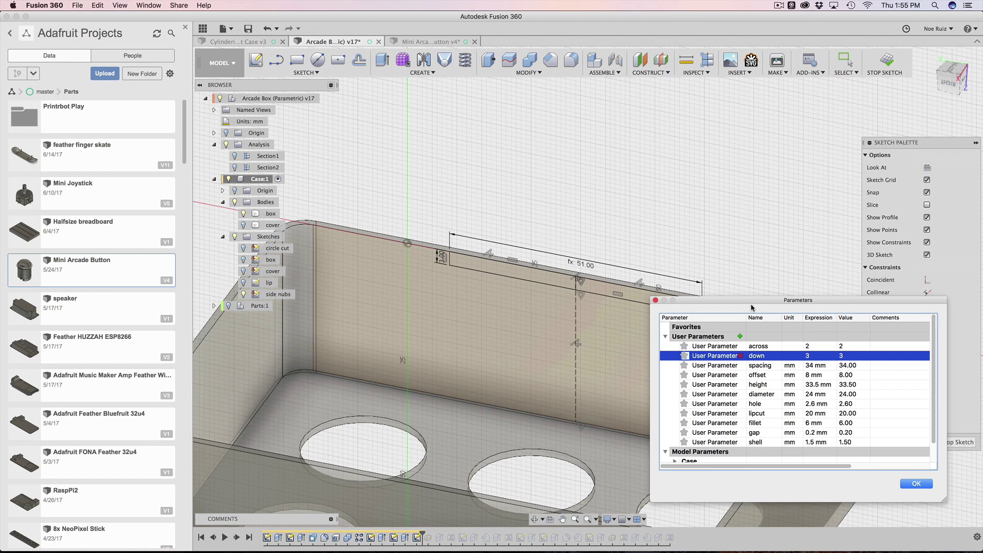
- Check the nub rectangle's width and centring on the longer box wall, and close the parameters
click(479, 244)
scroll(475, 230, down, 3)
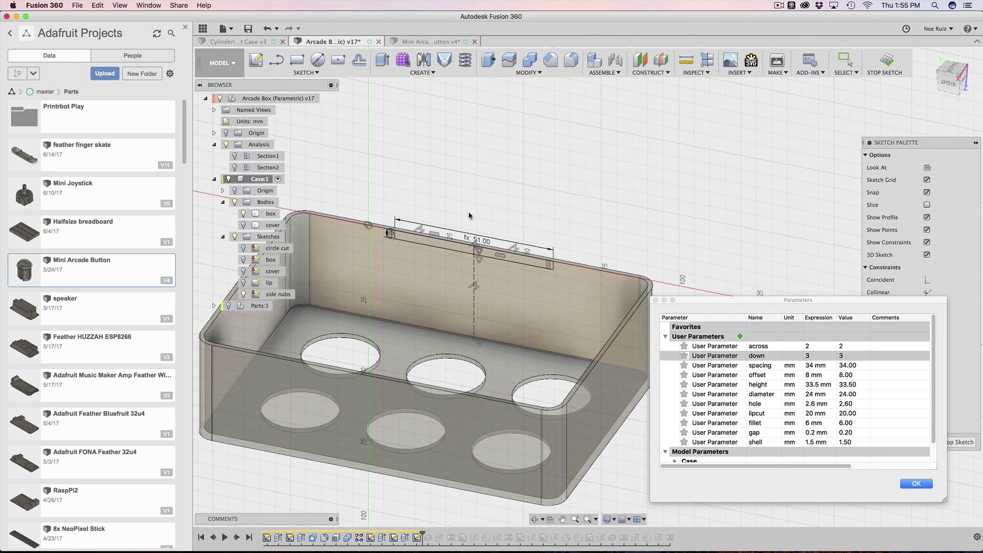
shift+middle_drag(469, 211, 552, 154)
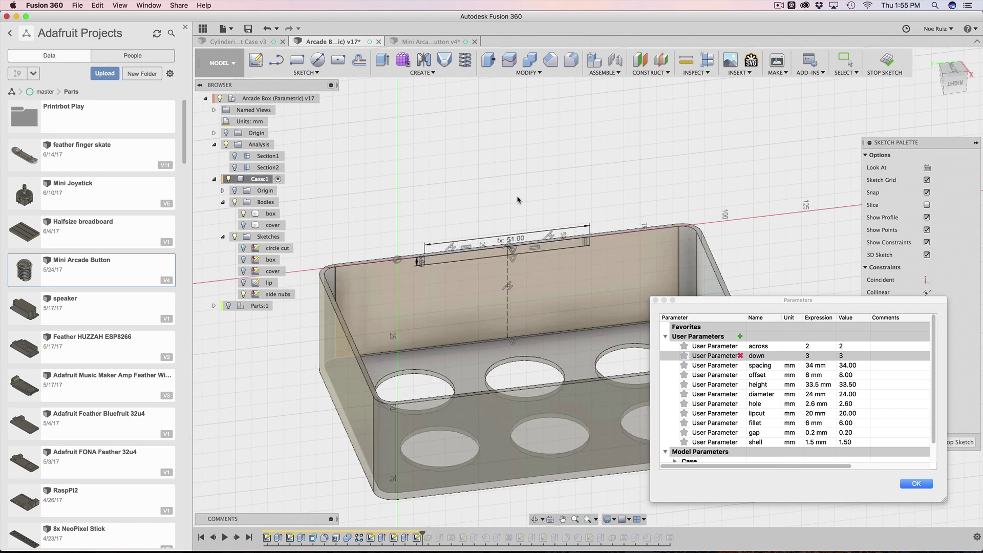
scroll(518, 200, up, 5)
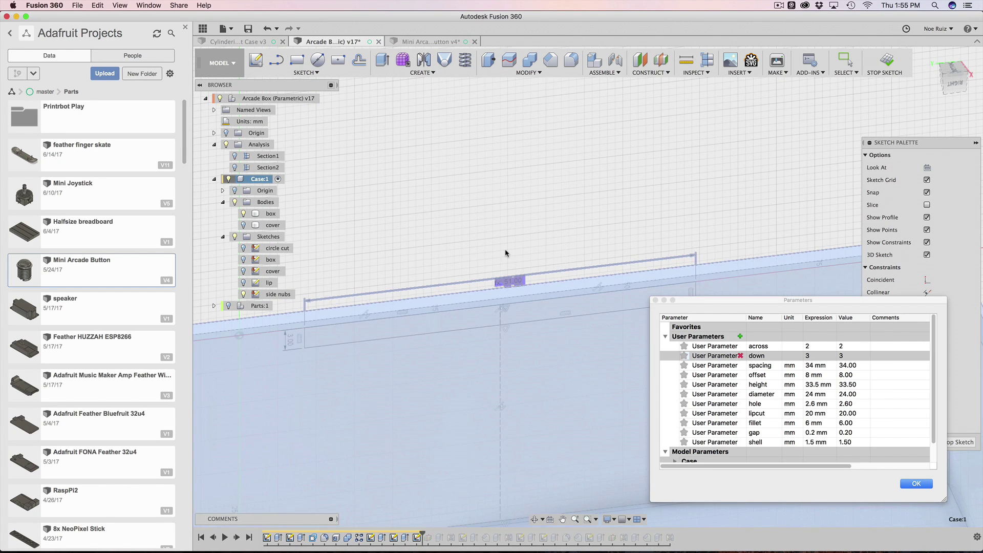
scroll(513, 242, down, 5)
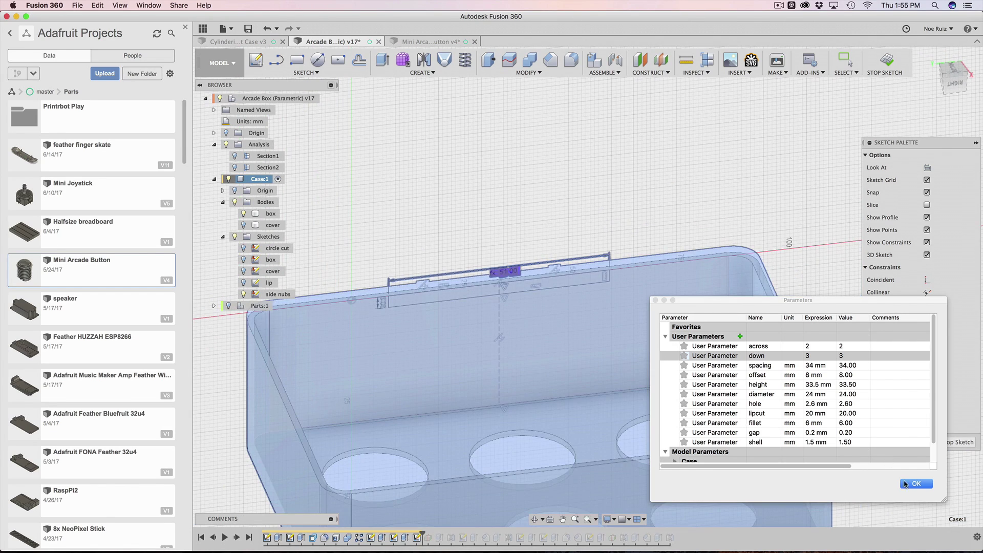
click(917, 484)
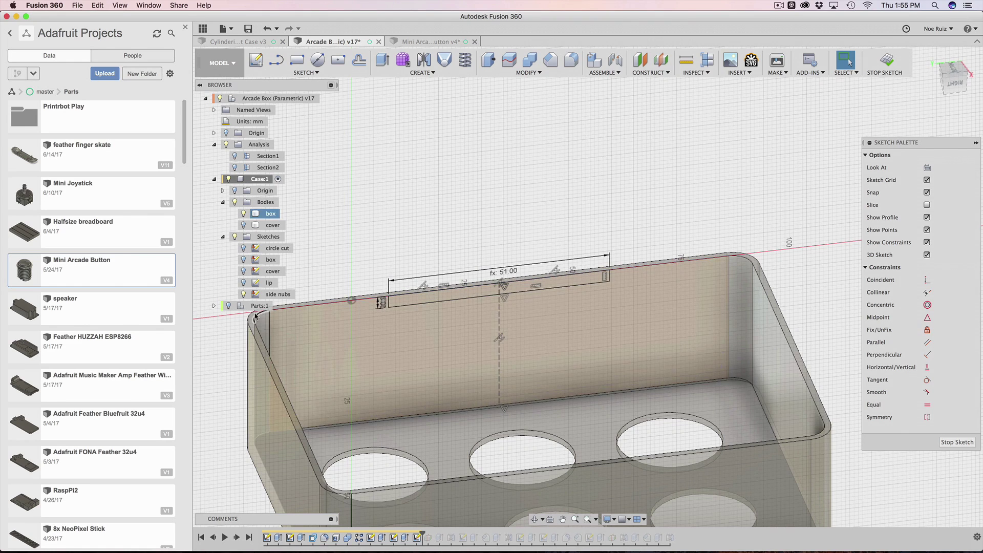
- Inspect both ends of the nub rectangle along the upper edge of the long side wall
middle_drag(514, 222, 557, 181)
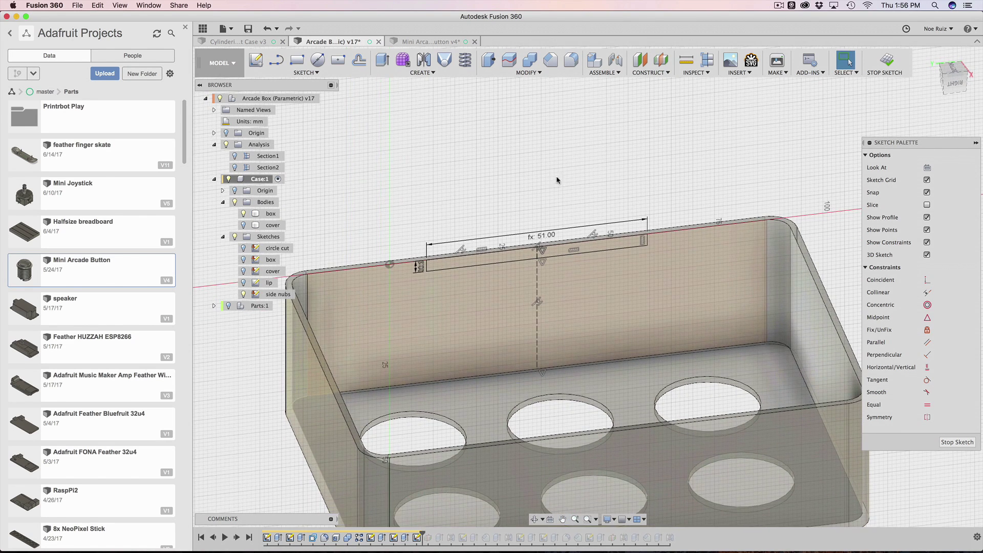
scroll(425, 259, down, 2)
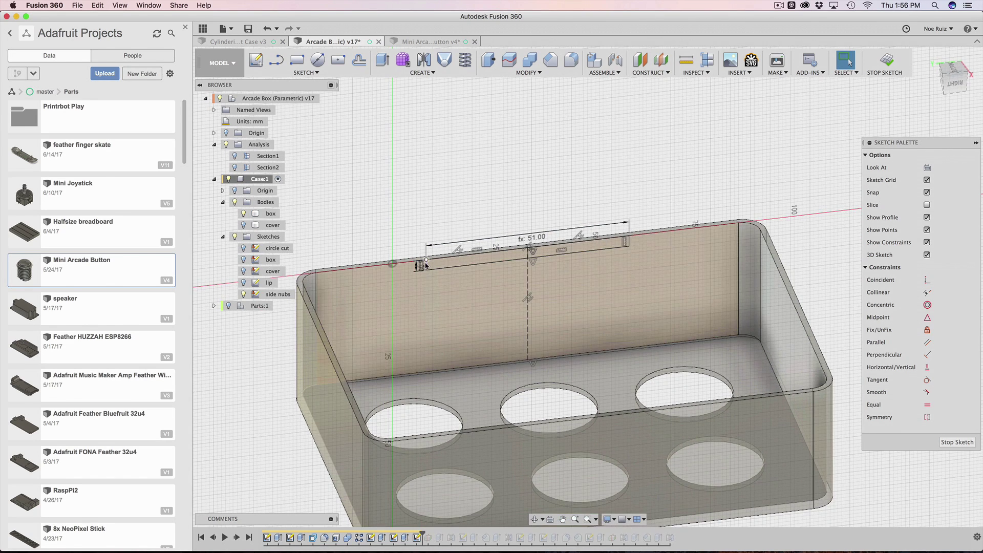
scroll(477, 264, up, 3)
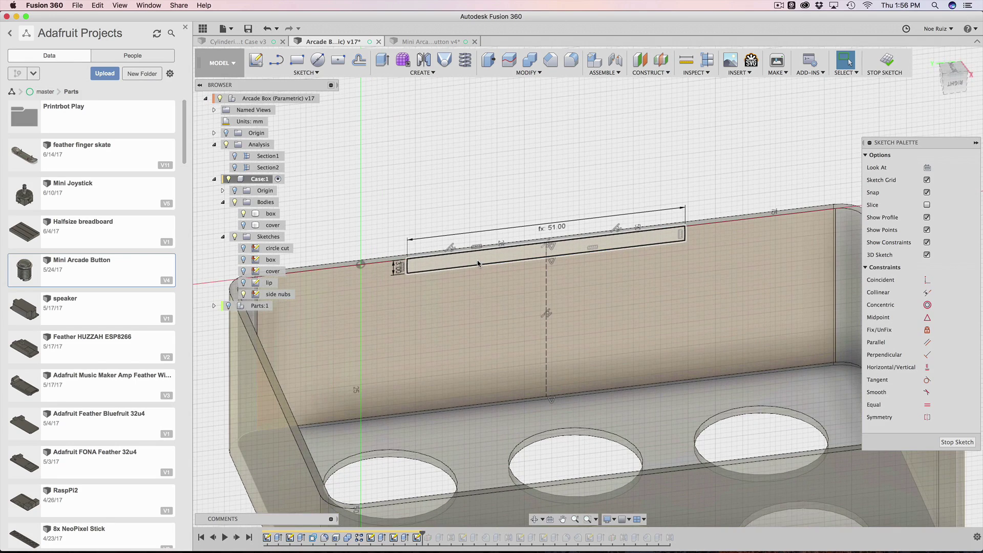
scroll(477, 261, down, 3)
scroll(425, 261, up, 4)
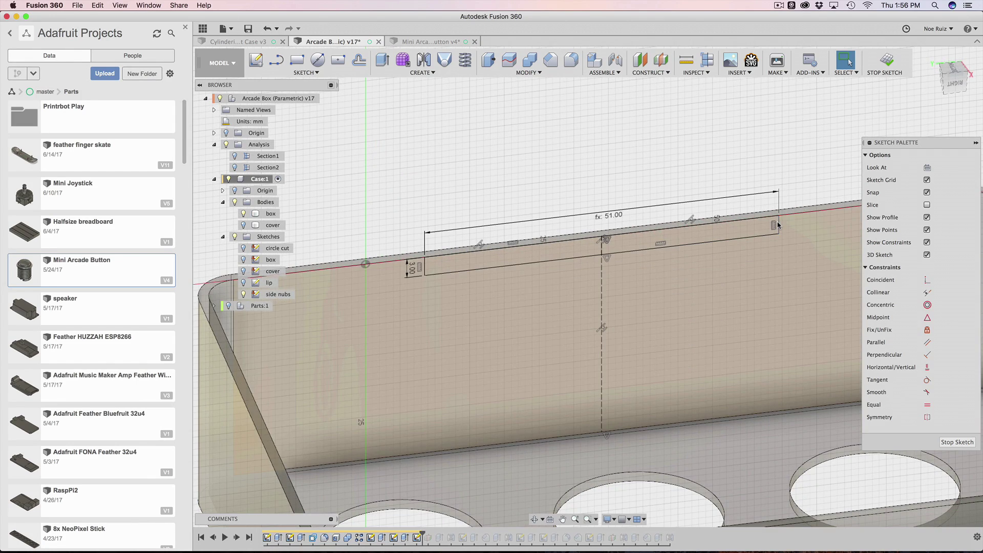
- Examine the nub rectangle's dimensions and centring on the long wall from close up, from farther away and from the opposite side
scroll(549, 175, down, 4)
mouse_move(553, 160)
middle_down()
mouse_move(519, 202)
mouse_move(502, 199)
mouse_move(501, 180)
mouse_move(509, 187)
middle_up()
scroll(533, 225, up, 5)
drag(534, 254, 535, 235)
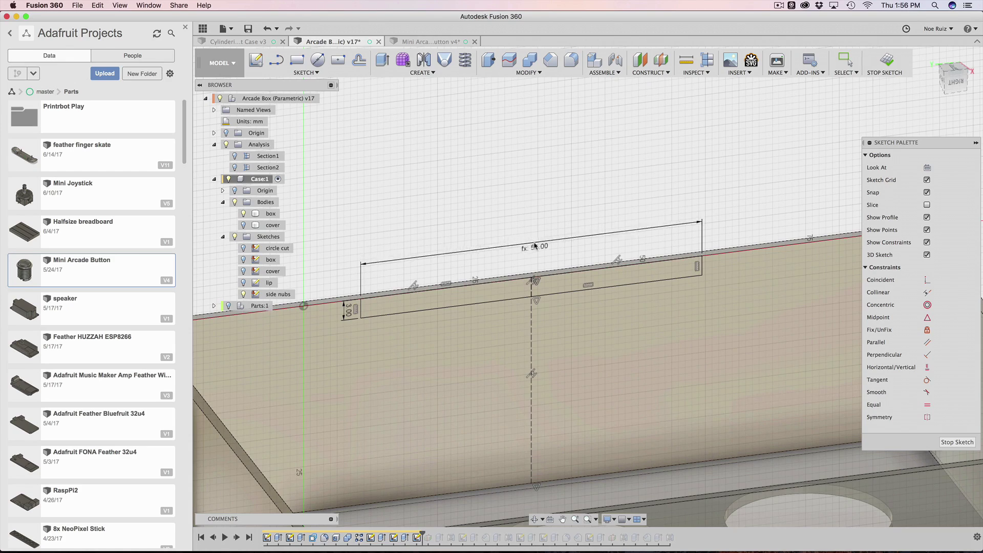
scroll(491, 221, down, 3)
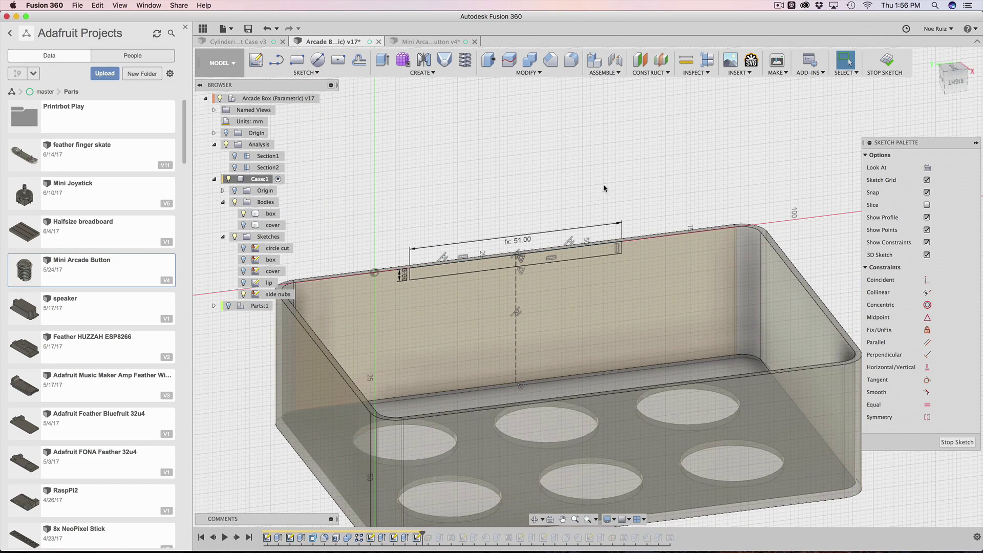
scroll(444, 194, up, 4)
scroll(480, 217, down, 2)
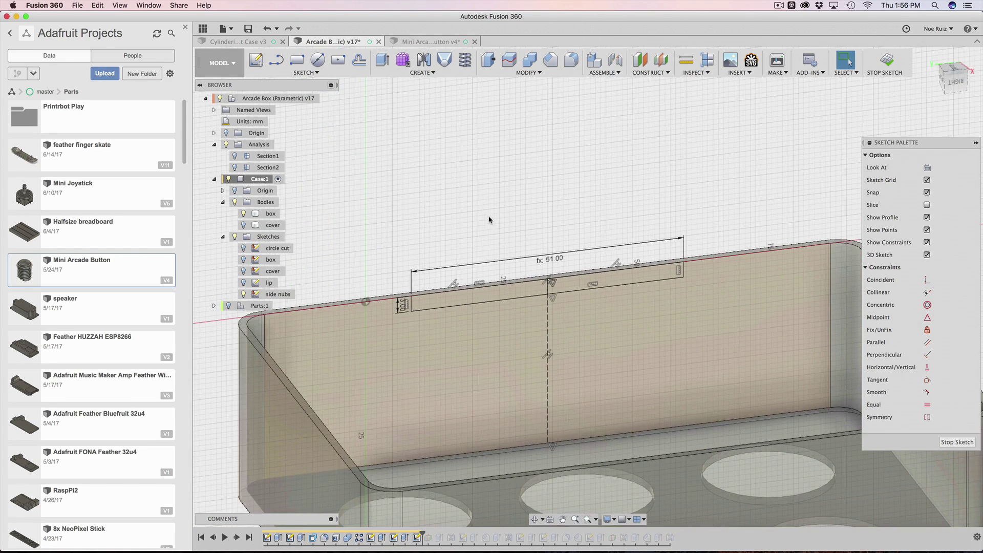
middle_drag(500, 203, 489, 182)
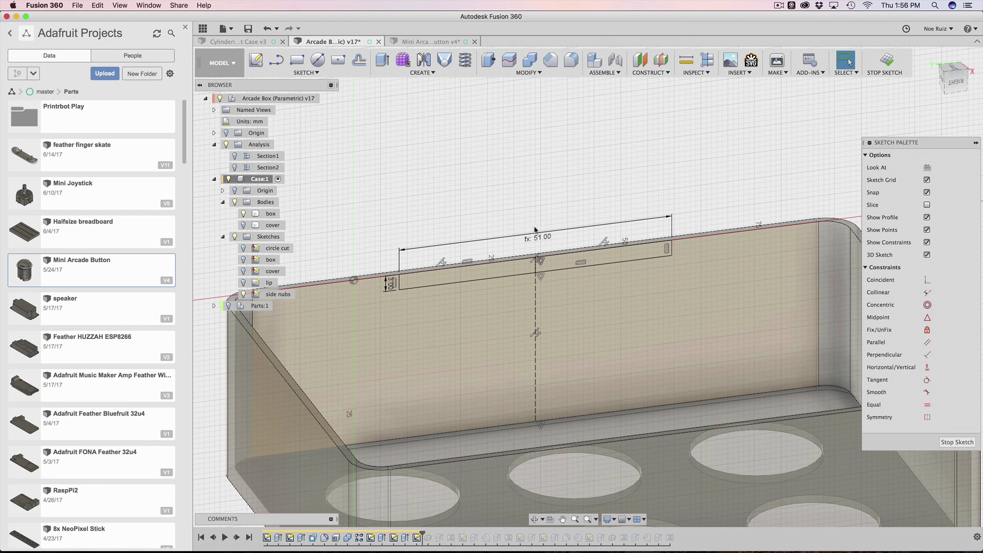
scroll(541, 219, up, 4)
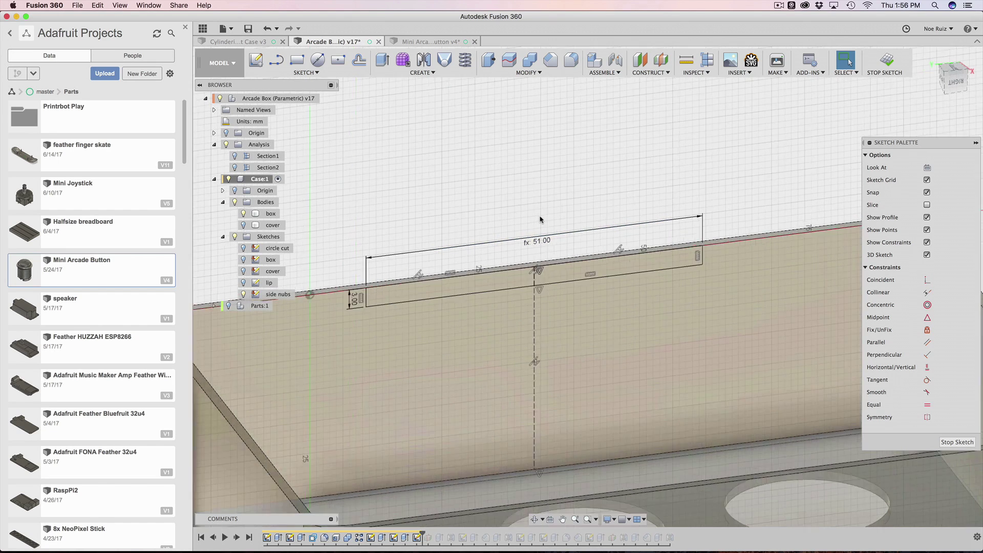
scroll(493, 243, down, 3)
scroll(483, 257, down, 2)
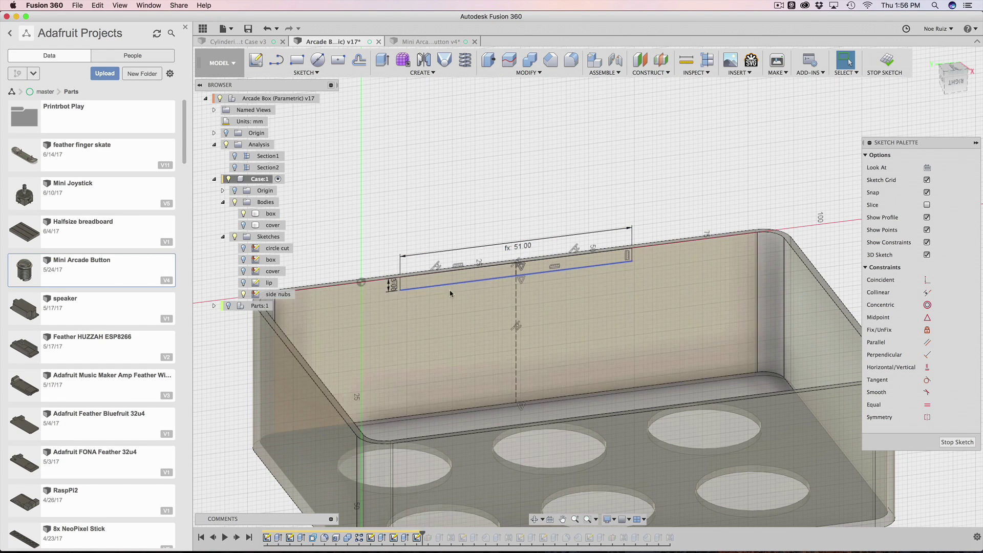
scroll(446, 313, down, 3)
mouse_move(417, 180)
shift+middle_down()
mouse_move(461, 246)
mouse_move(432, 193)
mouse_move(466, 183)
mouse_move(627, 177)
shift+middle_up()
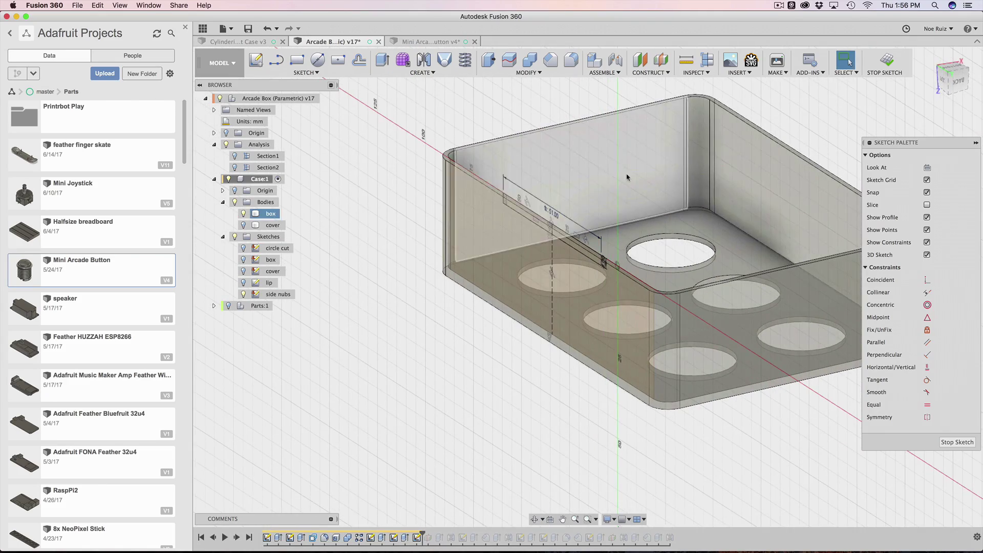
- Finish the side nubs sketch and roll the design history forward past the midplane feature
click(880, 66)
mouse_move(345, 402)
shift+middle_down()
mouse_move(408, 390)
mouse_move(373, 400)
shift+middle_up()
click(427, 538)
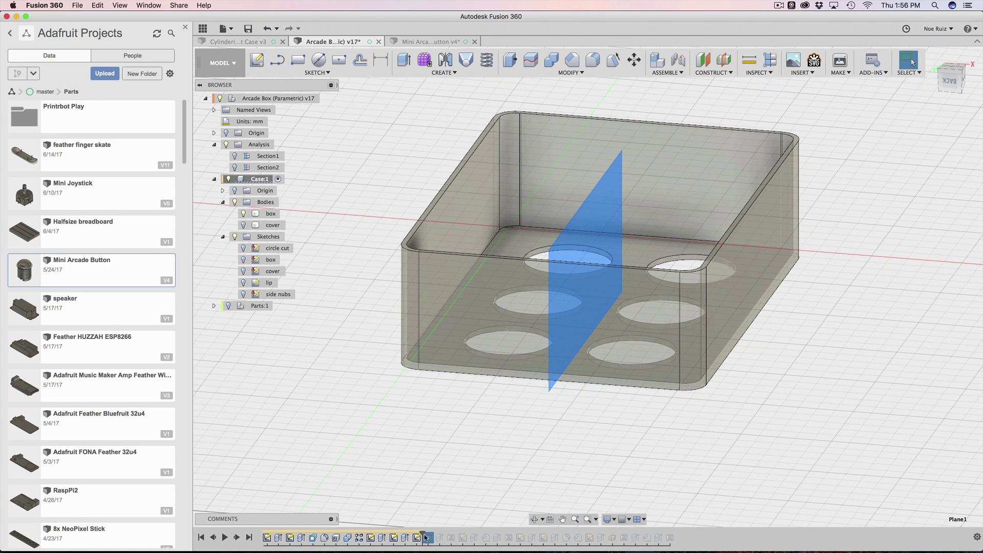
drag(424, 532, 434, 533)
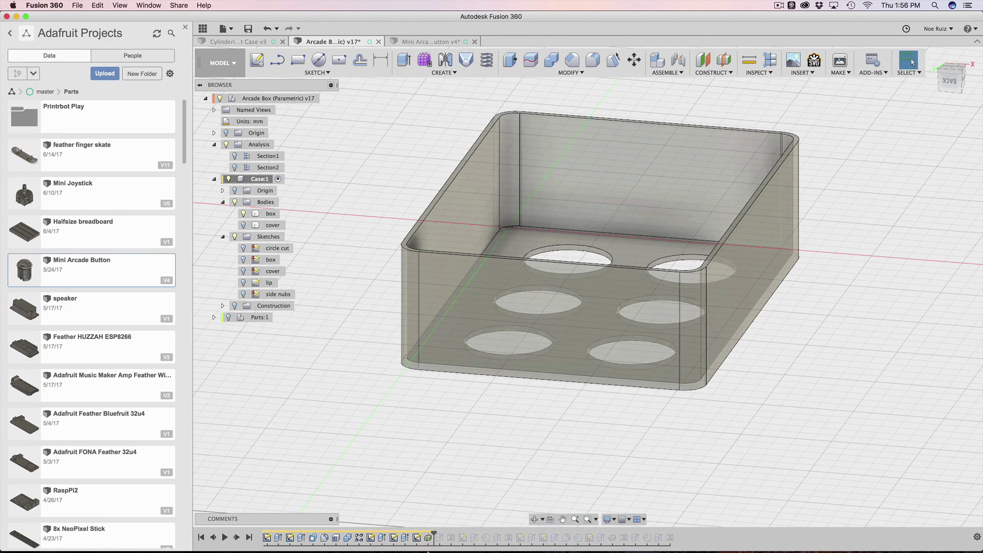
- Open the midplane feature, check which two opposite box wall faces define it, and cancel the edit
click(427, 538)
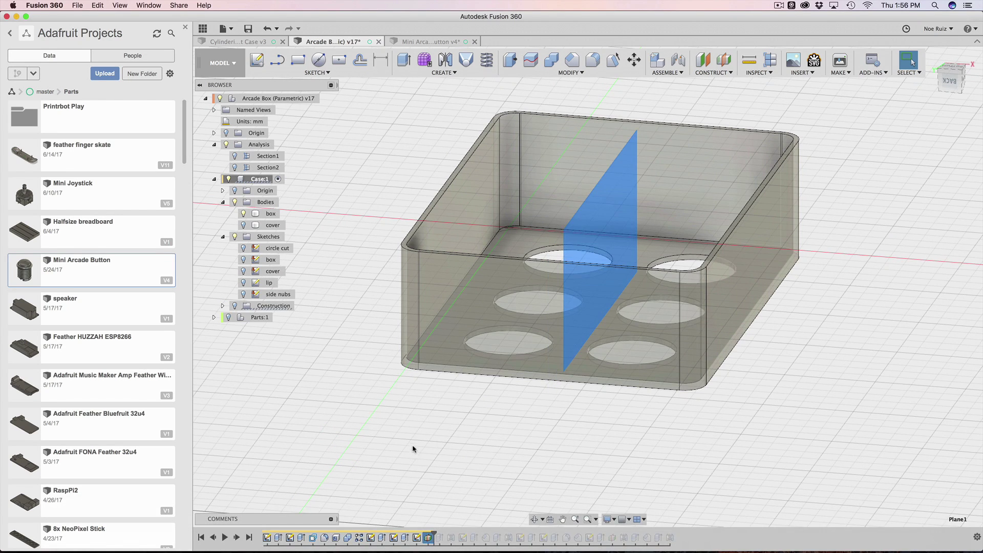
shift+middle_drag(413, 445, 435, 442)
double_click(429, 542)
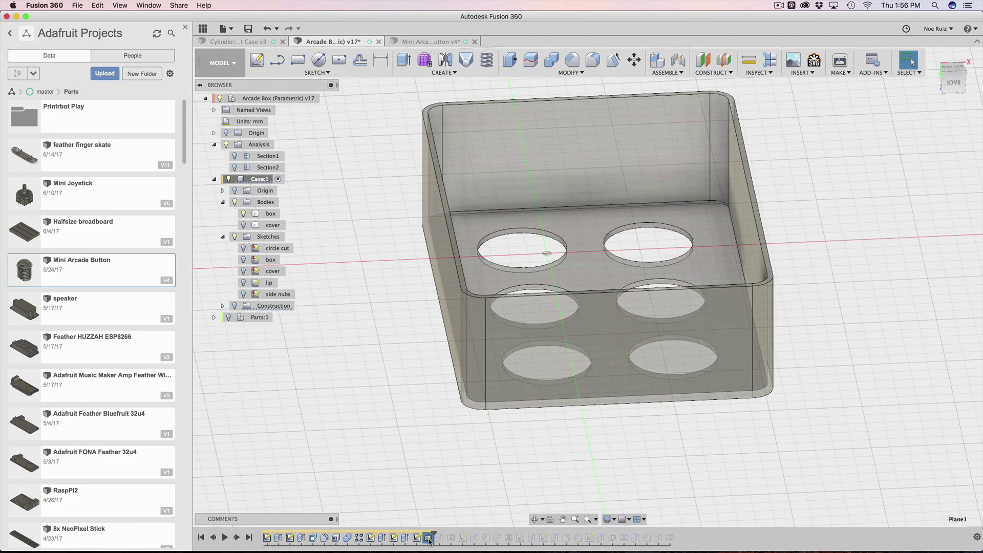
shift+middle_drag(432, 478, 729, 330)
click(729, 330)
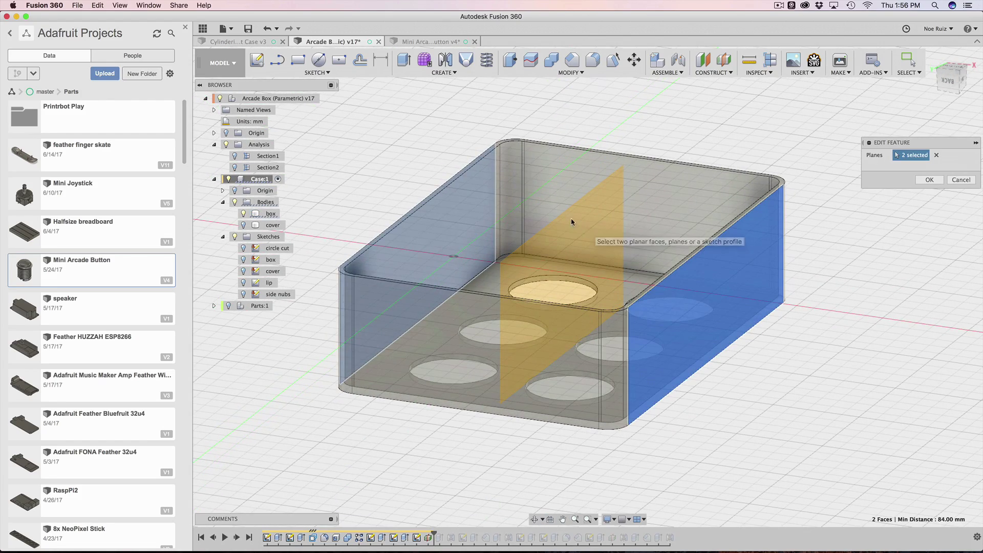
shift+middle_drag(553, 281, 485, 235)
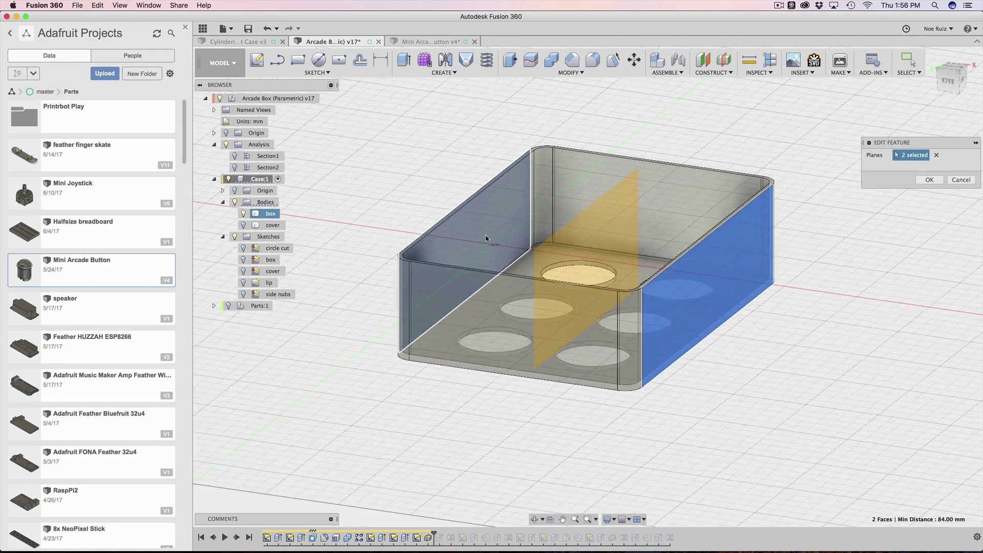
scroll(486, 235, up, 2)
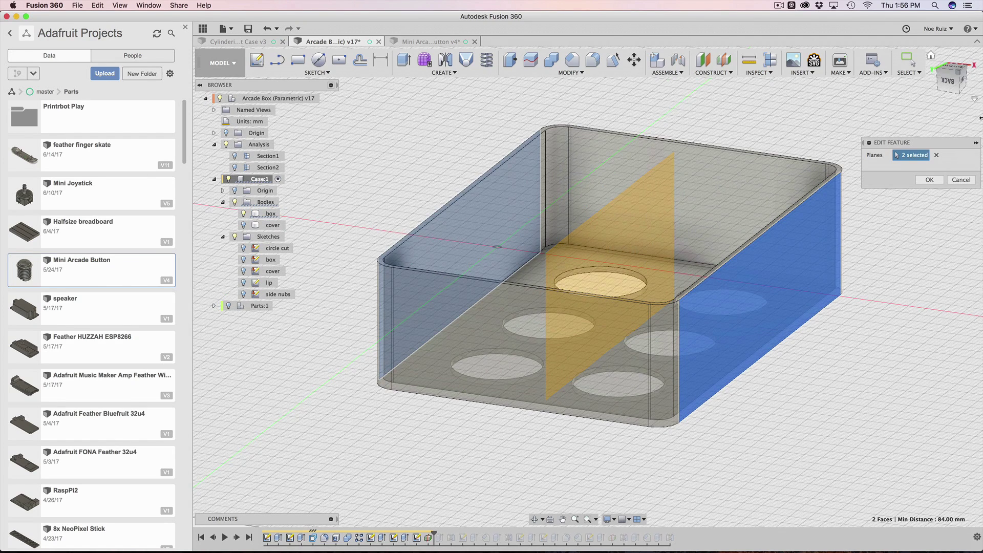
click(962, 179)
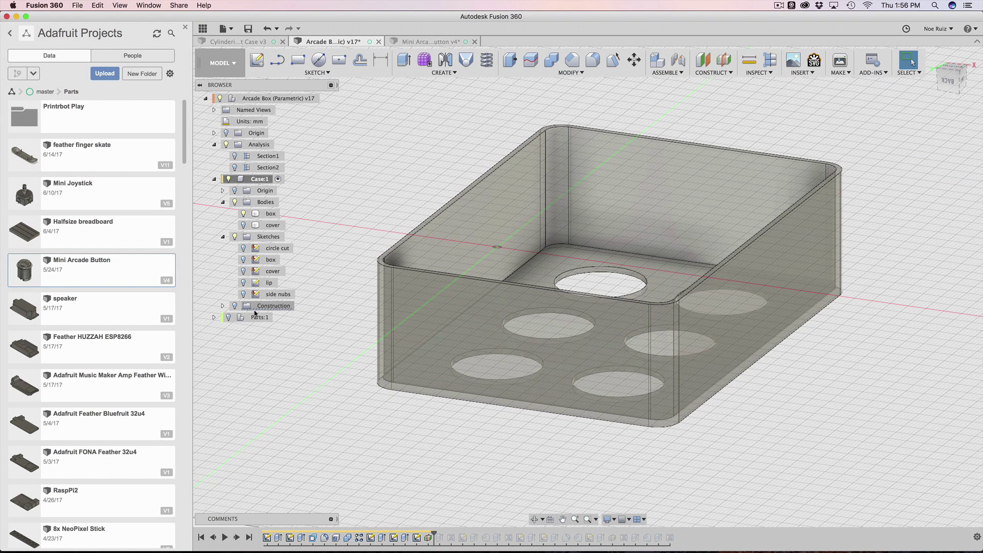
- Turn on the Case component's construction geometry and toggle Plane1's visibility, leaving the plane shown
click(234, 306)
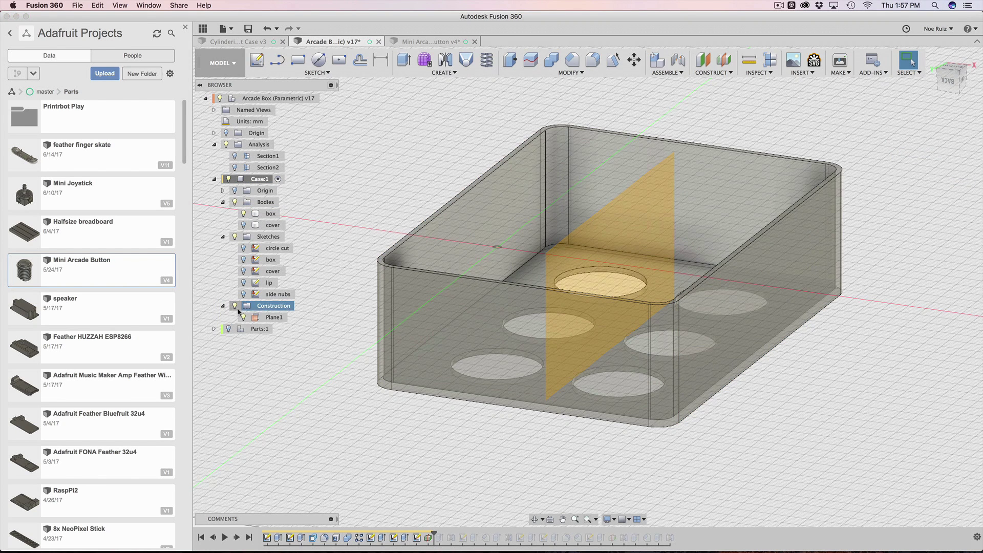
click(264, 317)
click(329, 411)
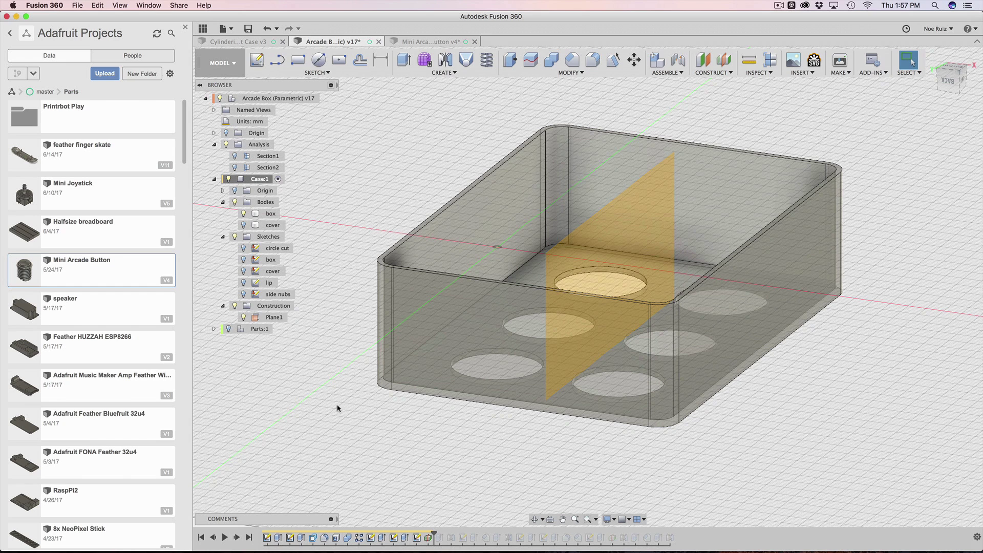
click(244, 317)
click(244, 317)
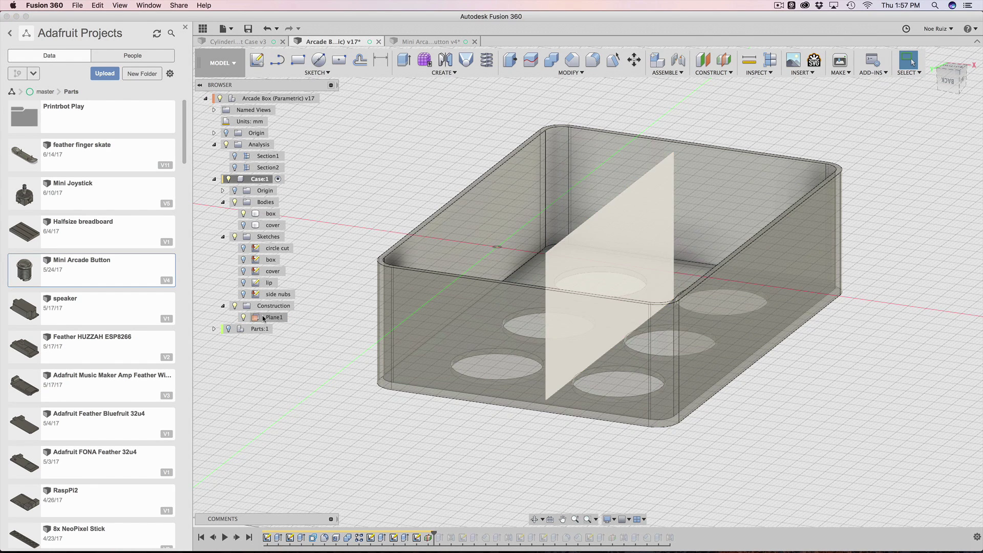
click(245, 317)
click(244, 318)
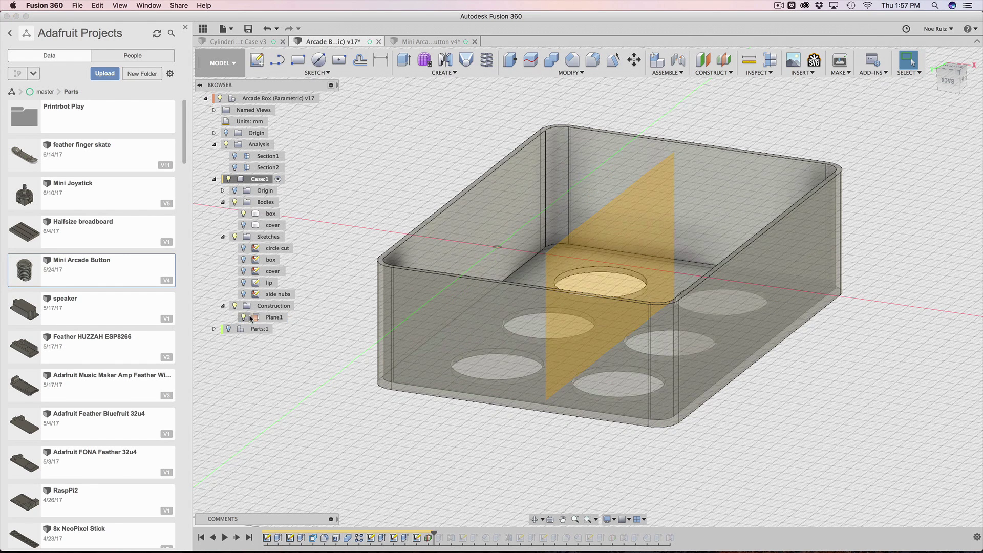
- Set the across user parameter to 3 with the midplane in view
mouse_move(347, 404)
shift+middle_down()
mouse_move(371, 406)
mouse_move(355, 410)
shift+middle_up()
scroll(366, 400, down, 3)
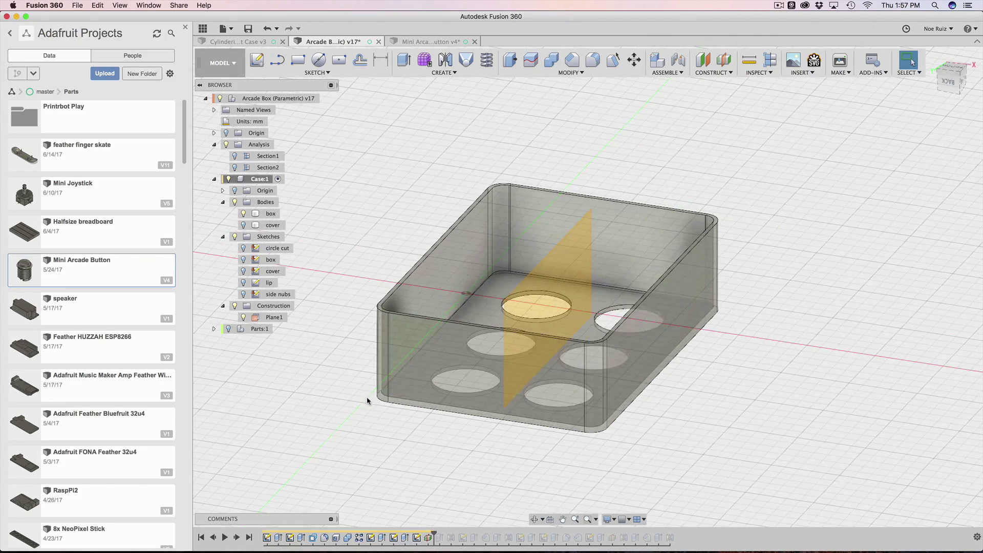
middle_drag(556, 147, 556, 147)
click(571, 72)
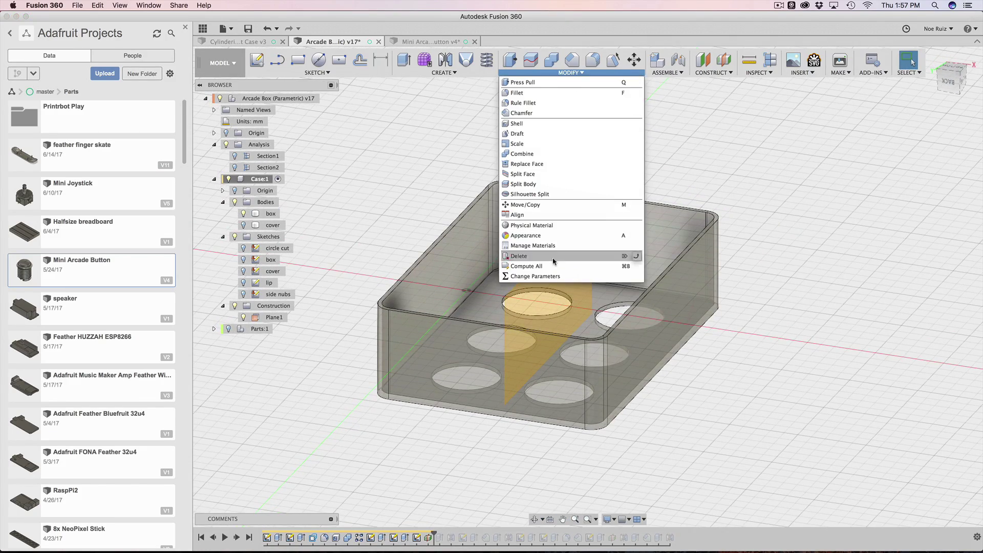
click(554, 276)
double_click(816, 346)
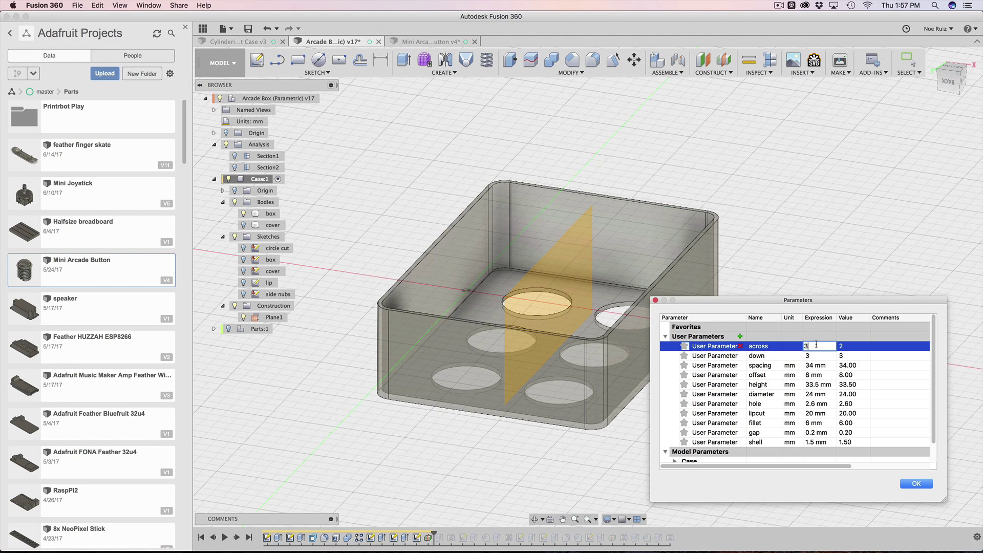
text(3)
key(Return)
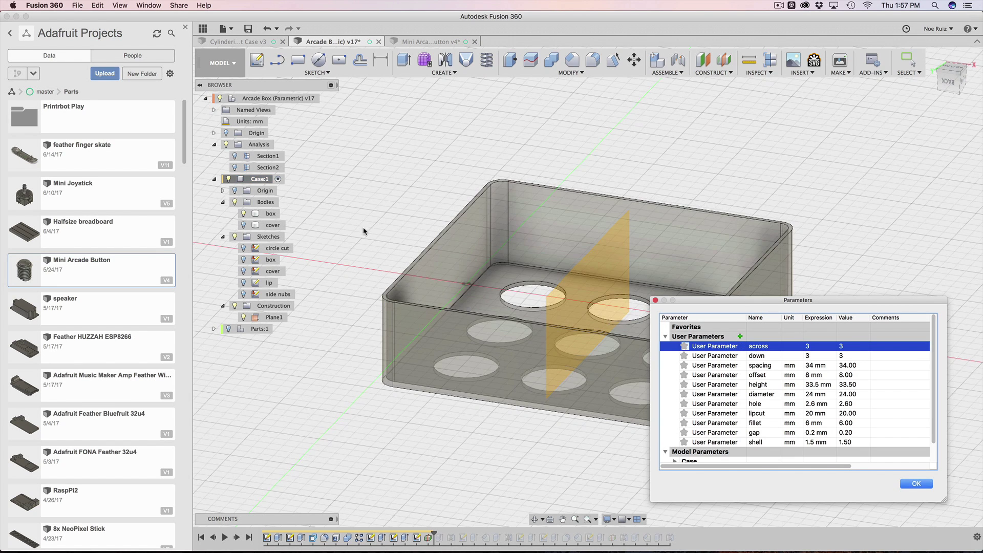
- Switch the across parameter back to 2, return it to 3, and close the parameters
double_click(818, 346)
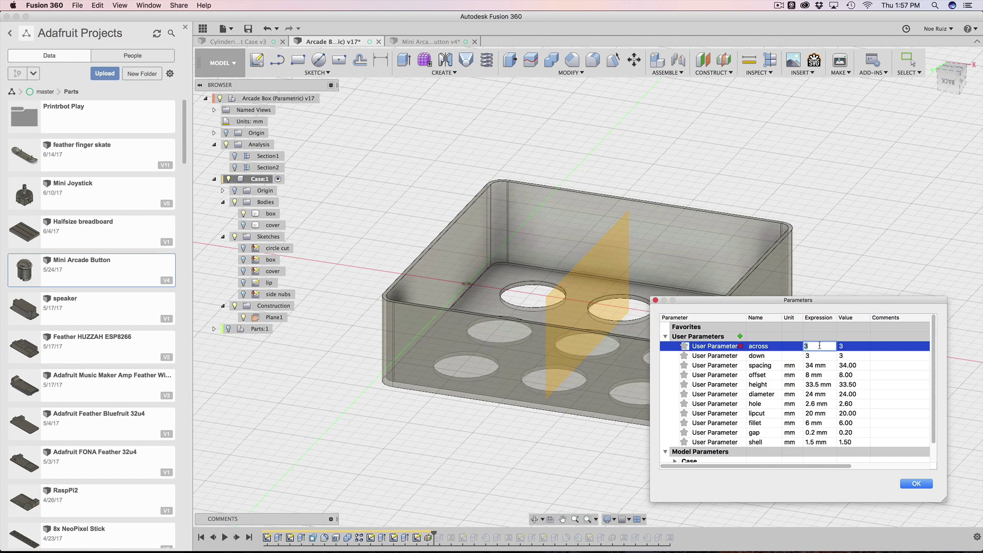
text(2)
key(Return)
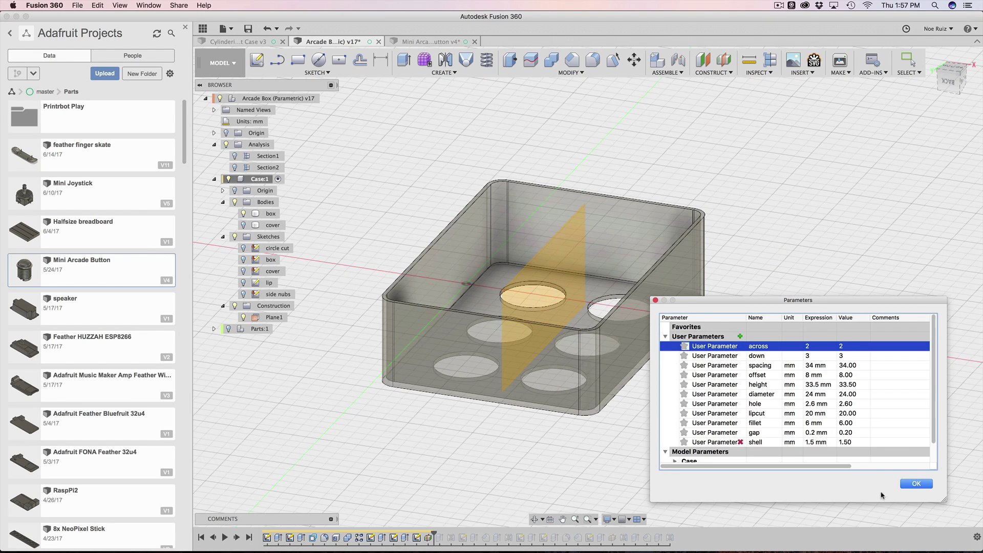
double_click(820, 349)
text(3)
key(Return)
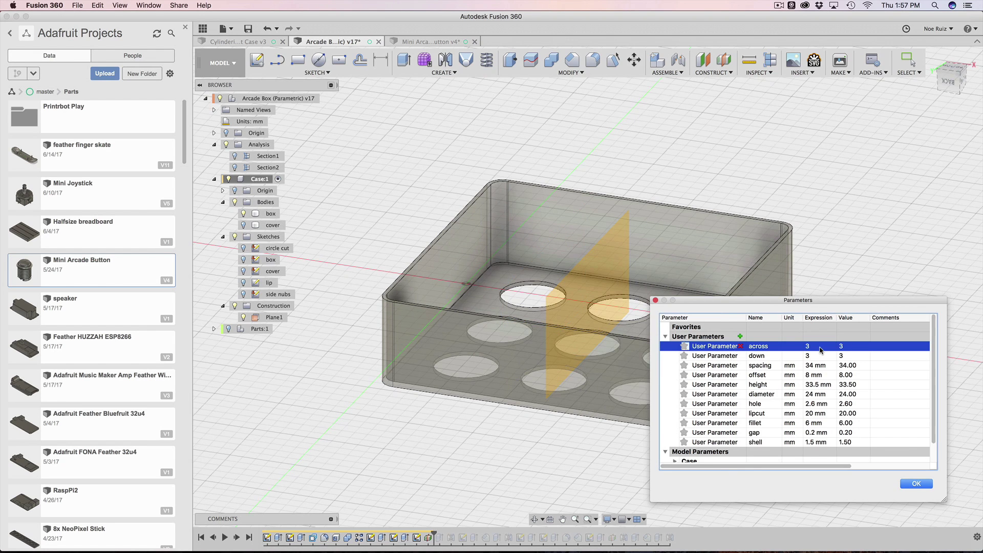
click(917, 484)
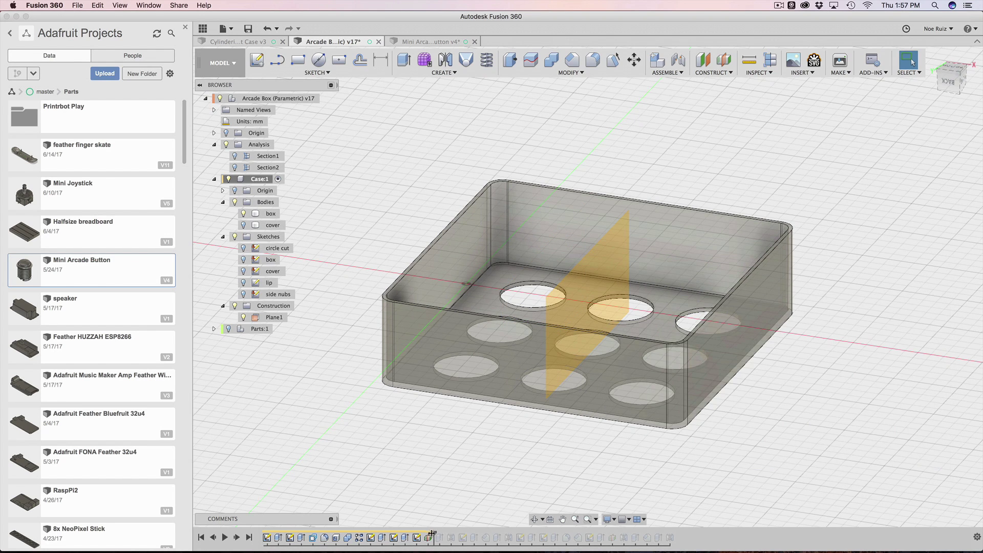
- Roll the design history forward past the side nub's extrusion and inspect the nub's tapered end on the wall
drag(431, 533, 445, 535)
scroll(410, 209, up, 10)
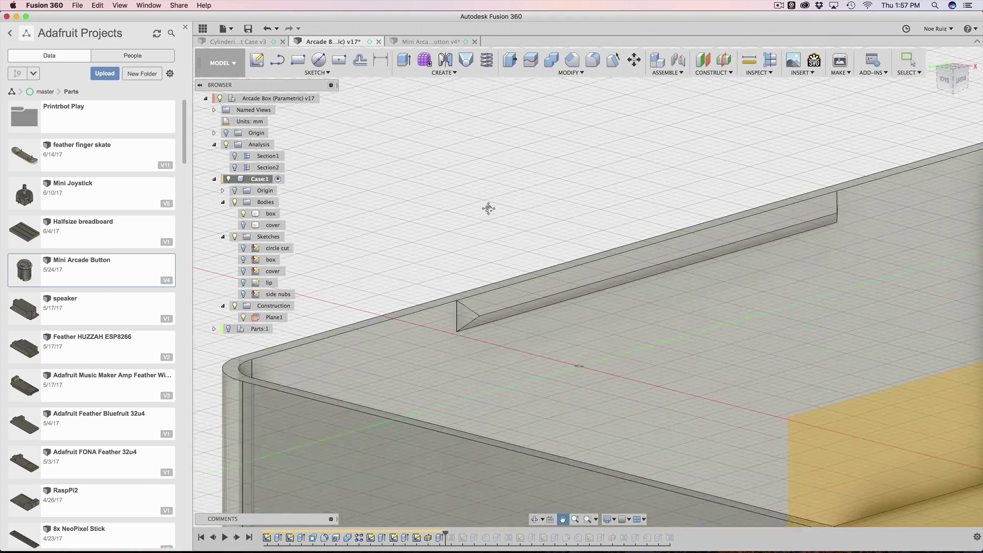
key(Escape)
scroll(450, 318, up, 3)
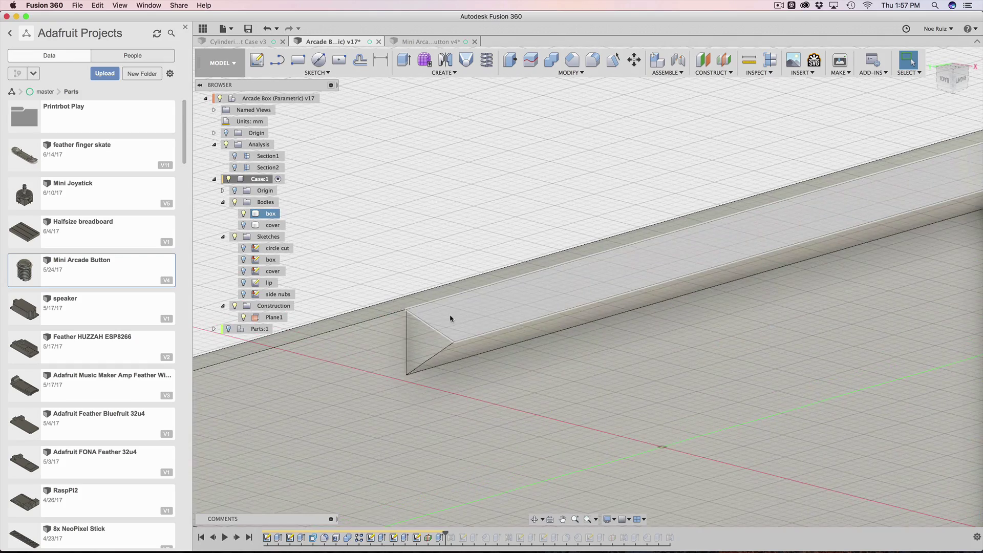
scroll(476, 342, down, 5)
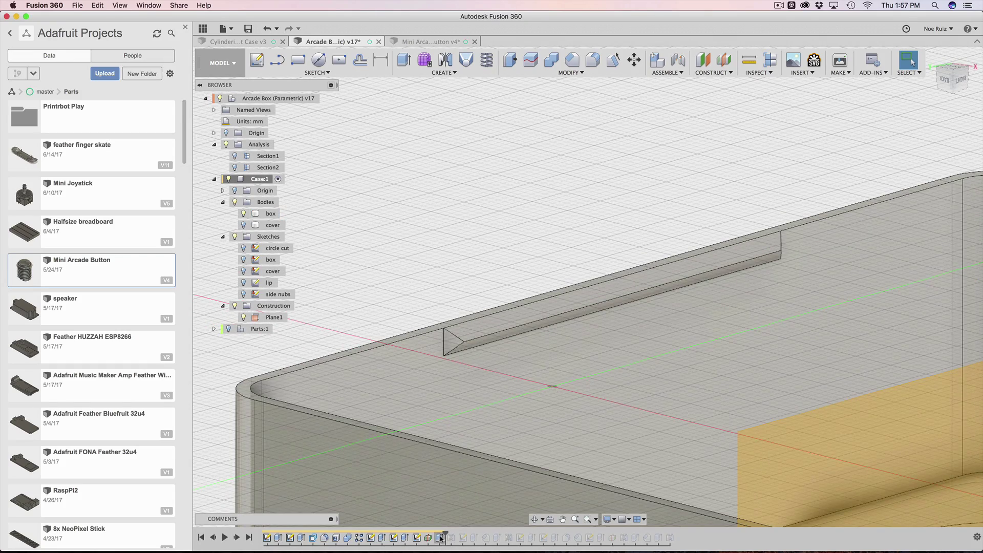
- Try a taper angle of 0 on the nub's extrusion, drag the angle, re-enter -45 deg, and cancel the edit
double_click(440, 538)
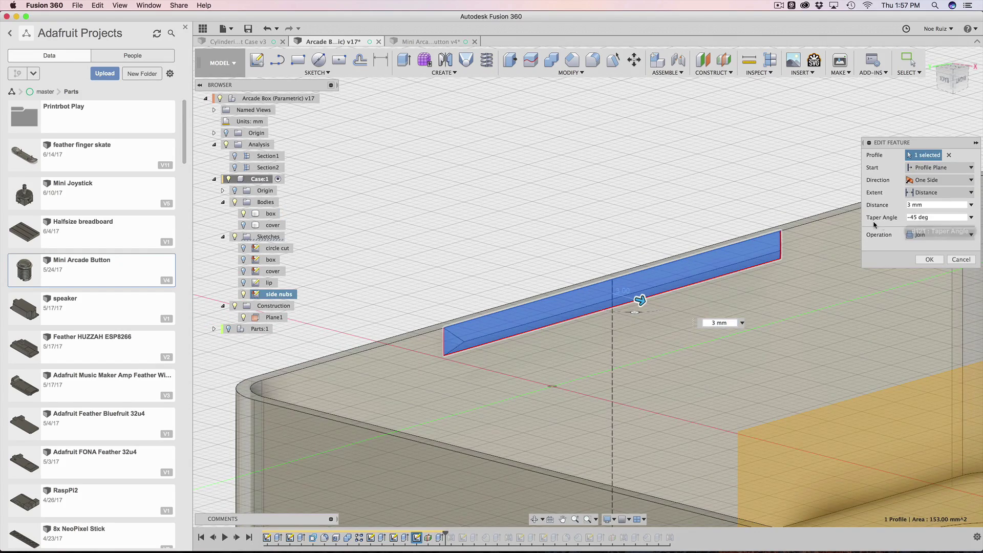
drag(937, 218, 898, 215)
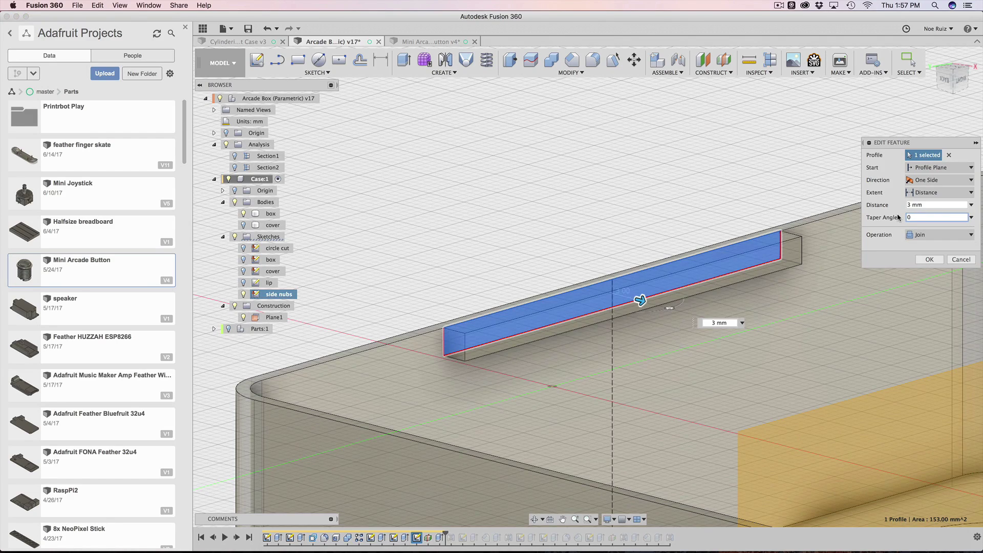
shift+middle_drag(624, 175, 670, 267)
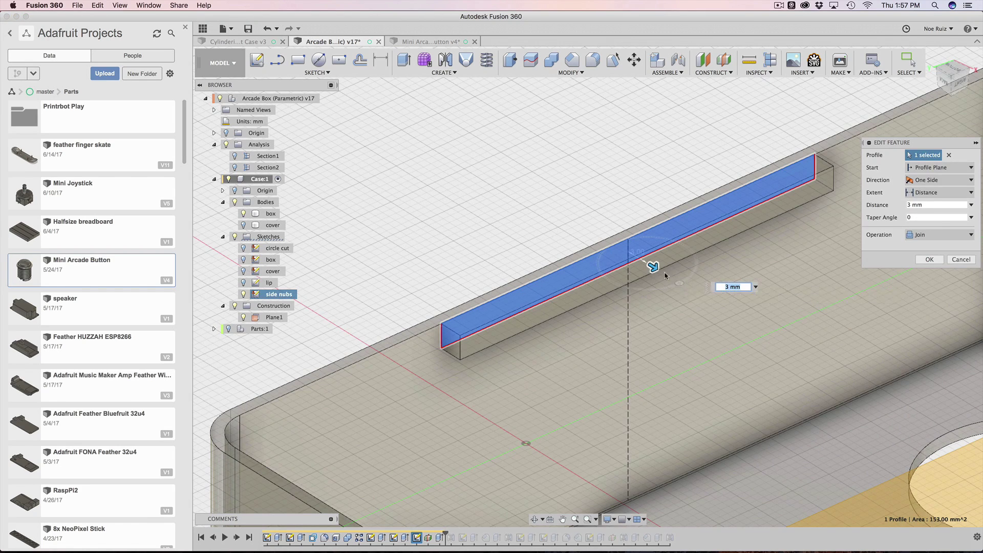
drag(678, 283, 653, 290)
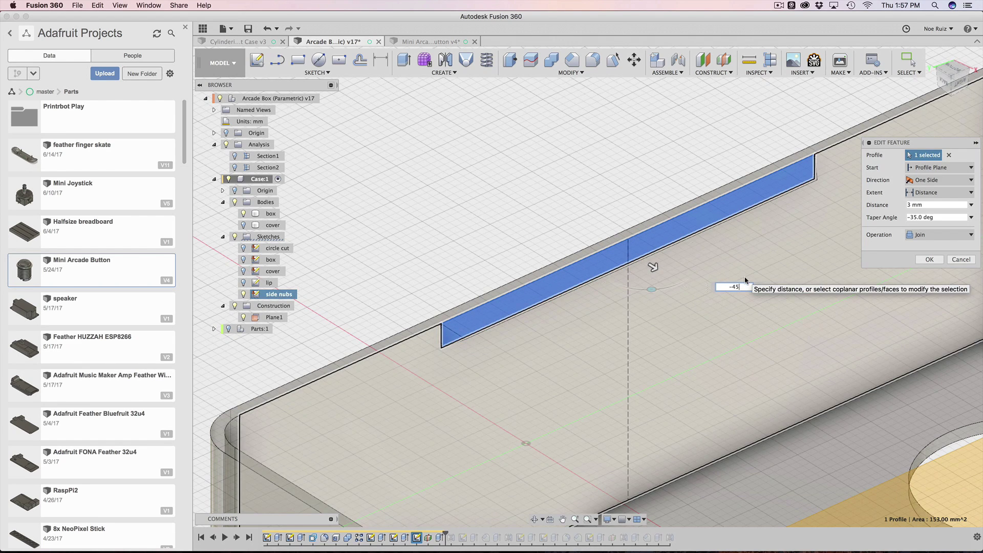
key(Return)
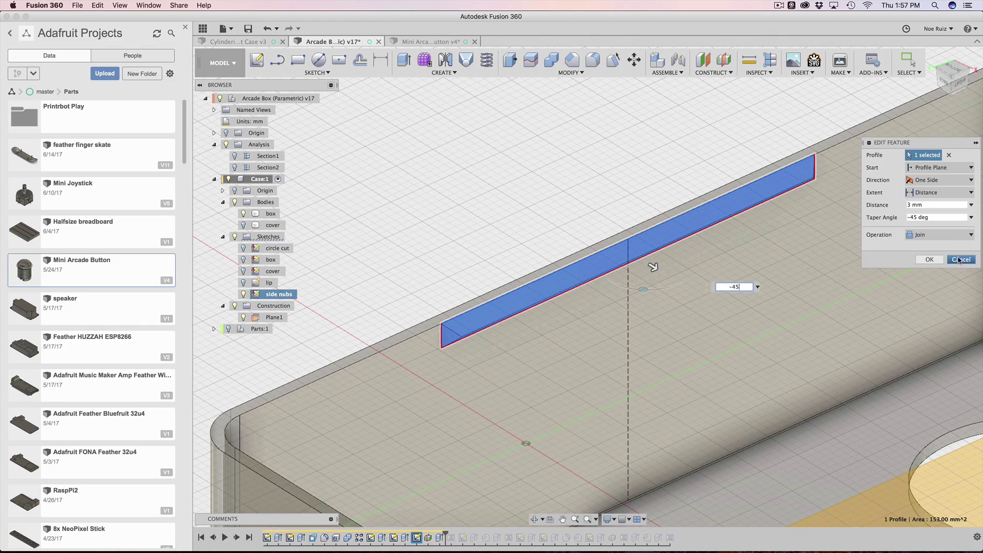
click(961, 259)
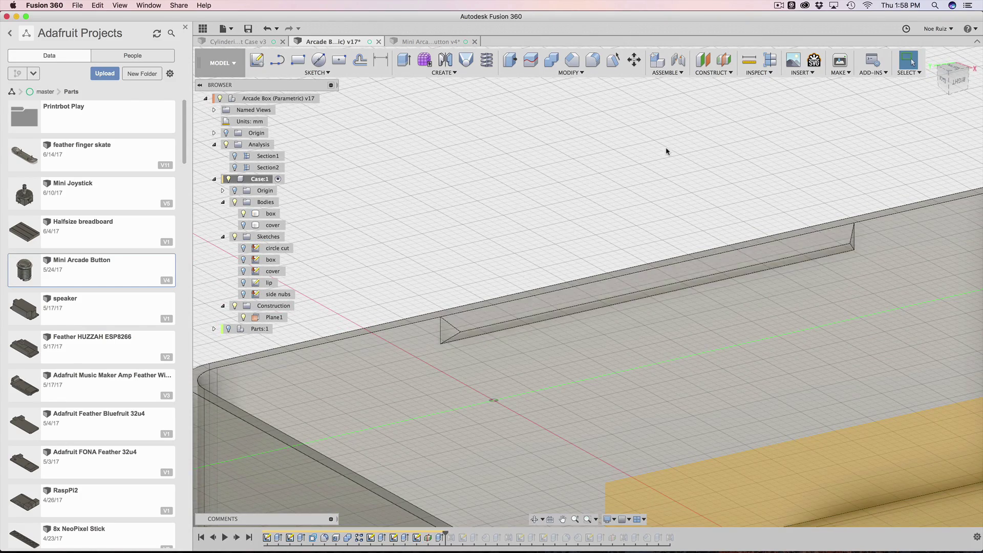
- Look up the Mirror command and roll the design history forward past the side nub's mirror feature
shift+middle_drag(676, 198, 685, 170)
scroll(589, 224, down, 6)
scroll(482, 256, up, 5)
scroll(668, 194, down, 5)
click(563, 347)
shift+middle_drag(563, 347, 477, 491)
scroll(507, 435, up, 5)
click(495, 454)
key(s)
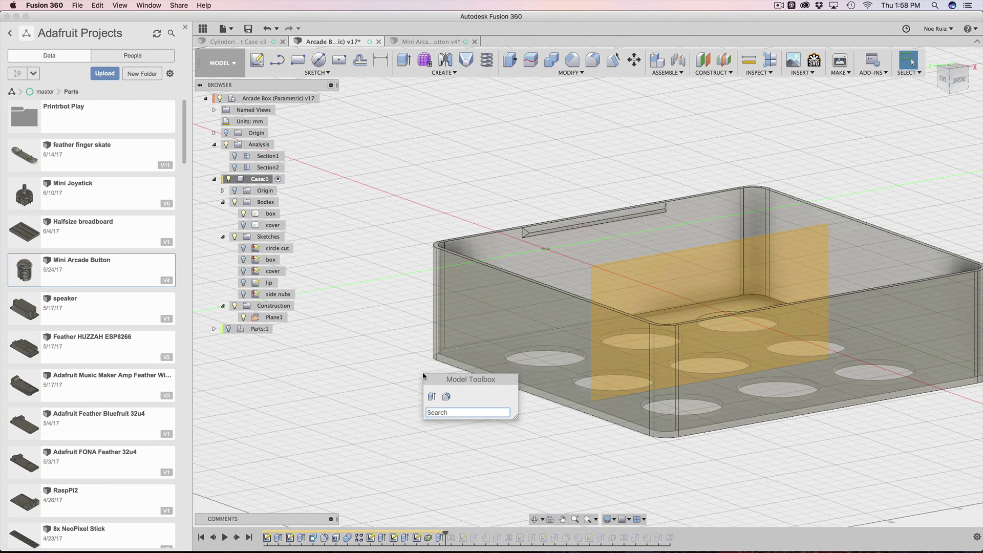
text(mirr)
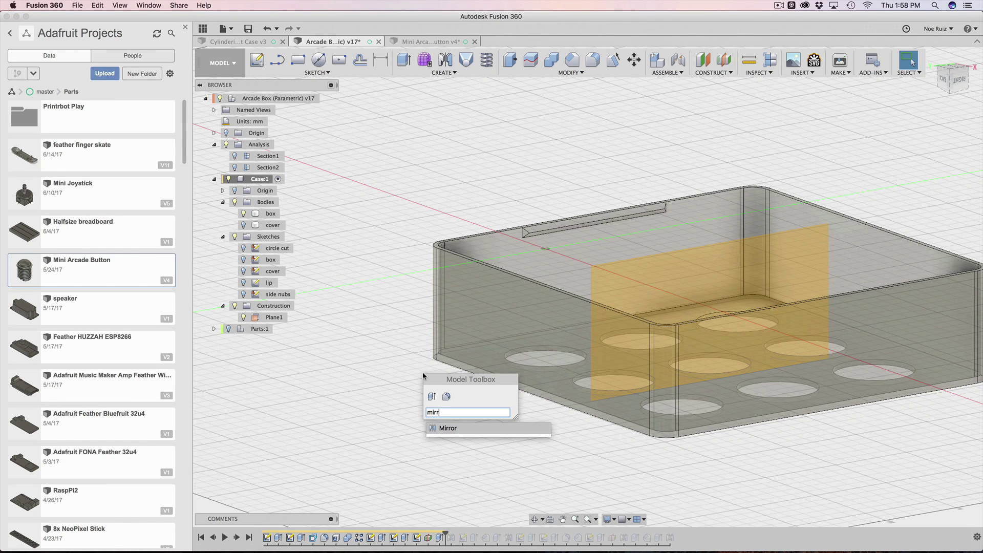
key(Return)
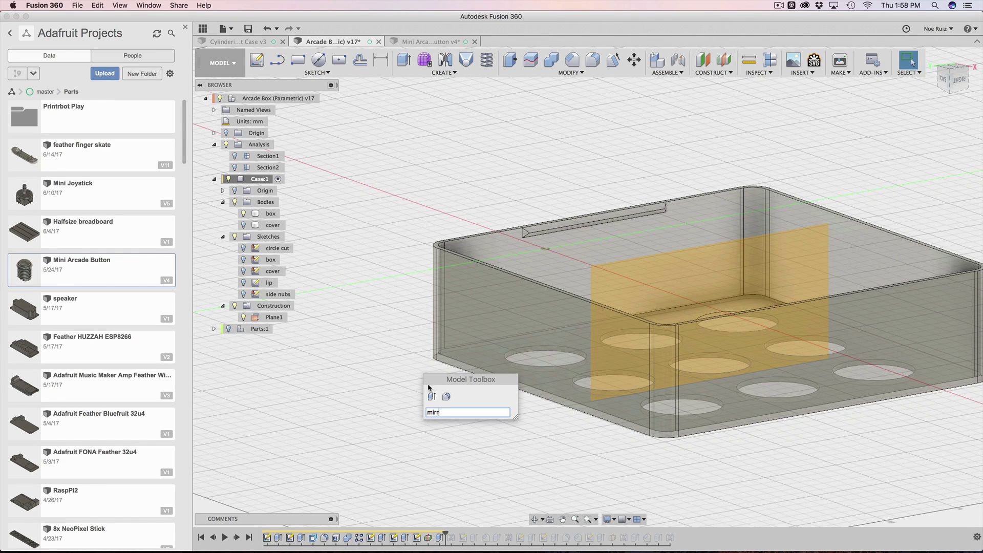
- Open the nub's mirror feature, review its pattern type options, four selected faces and mirror plane, and cancel the edit
double_click(441, 538)
middle_drag(461, 381, 399, 378)
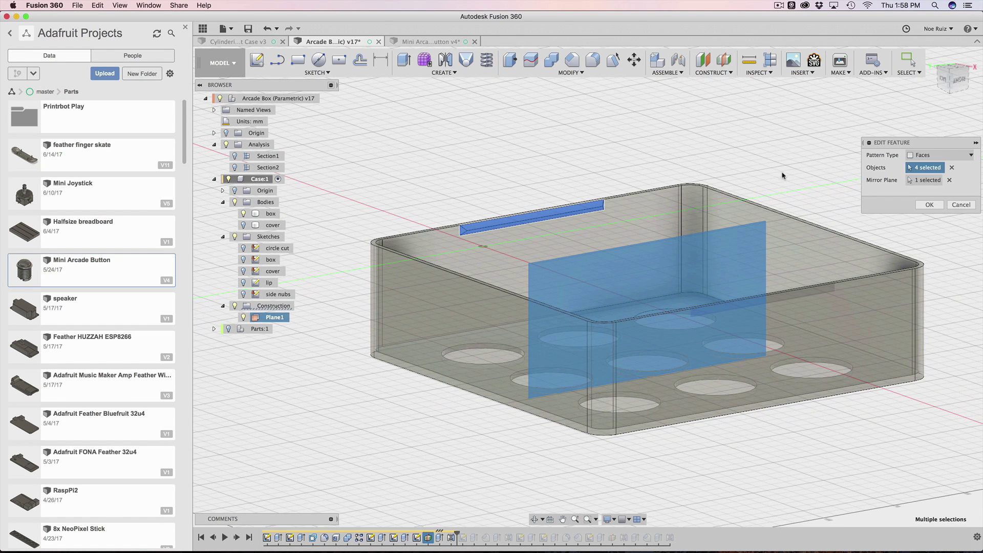
click(936, 156)
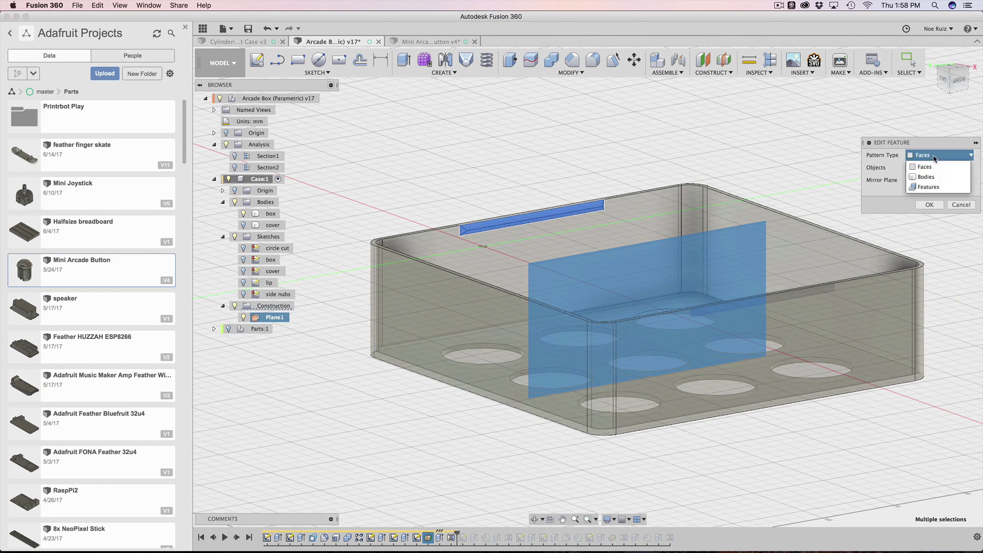
click(738, 142)
scroll(518, 204, up, 5)
scroll(338, 295, up, 2)
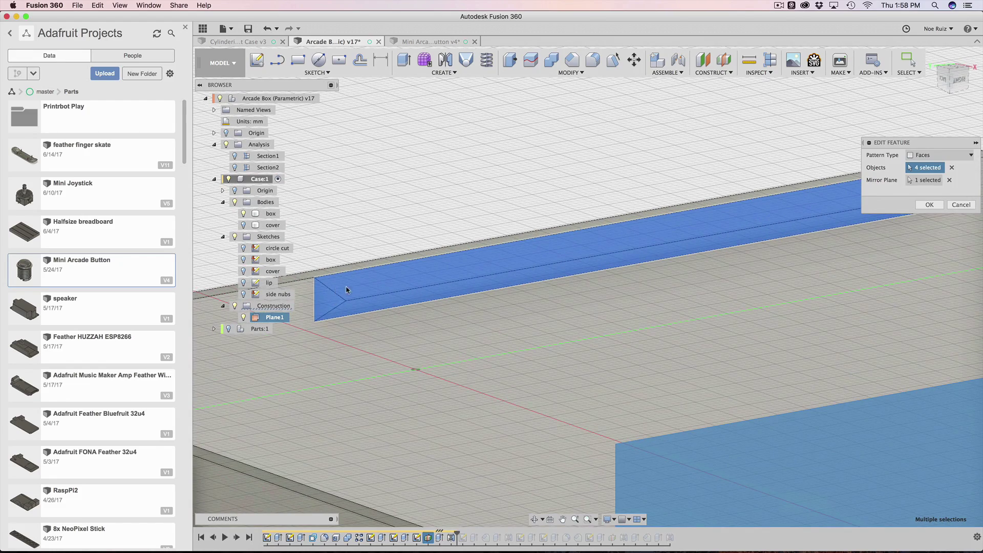
scroll(719, 154, up, 1)
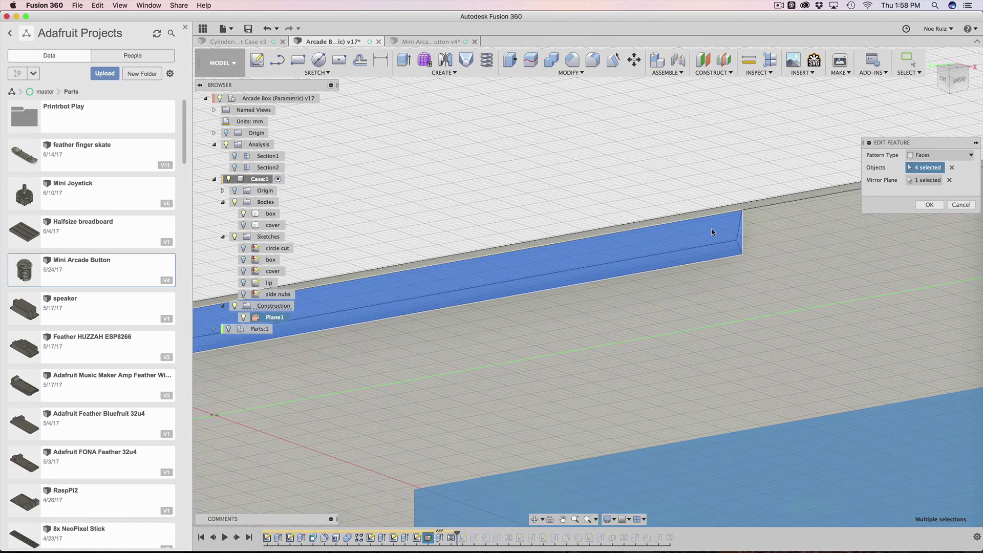
scroll(615, 164, down, 5)
scroll(524, 171, down, 2)
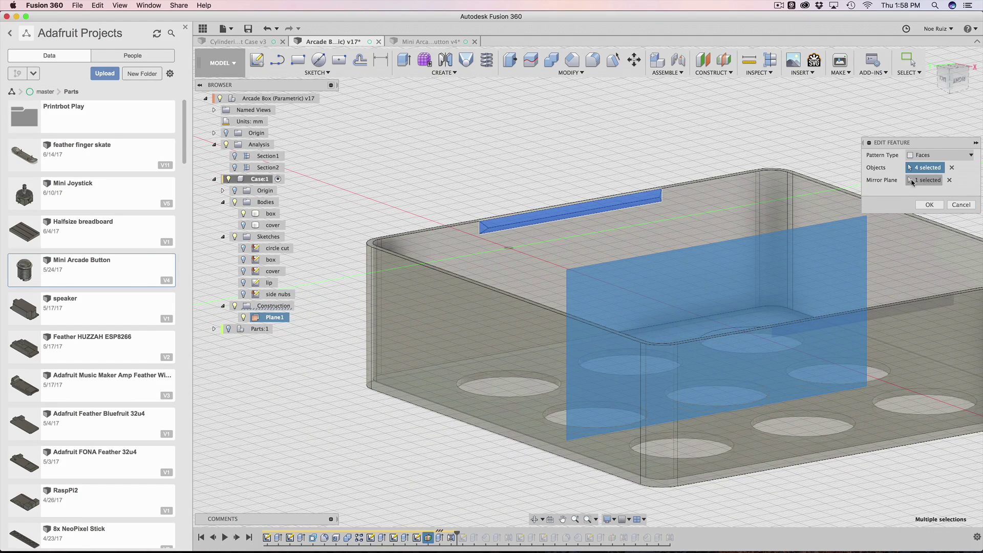
shift+middle_drag(412, 144, 542, 297)
click(961, 204)
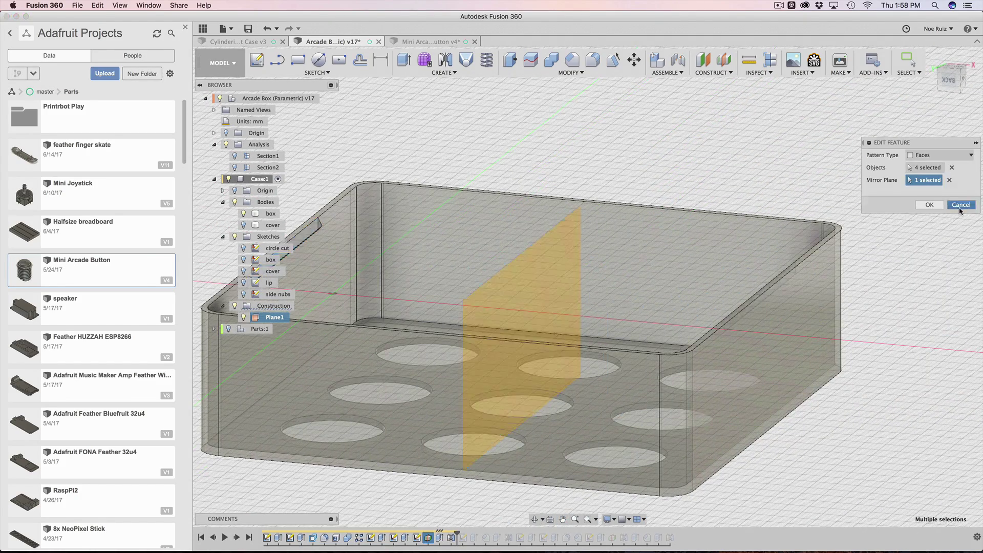
- Inspect the original and mirrored nubs on the two opposite side walls of the box
scroll(583, 398, down, 3)
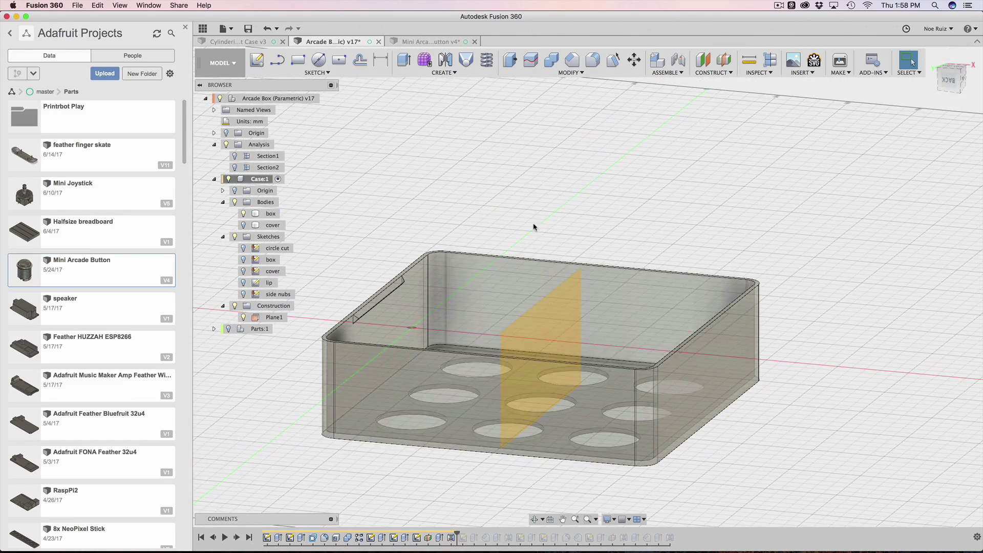
shift+middle_drag(534, 223, 604, 238)
scroll(692, 293, up, 3)
scroll(703, 286, up, 2)
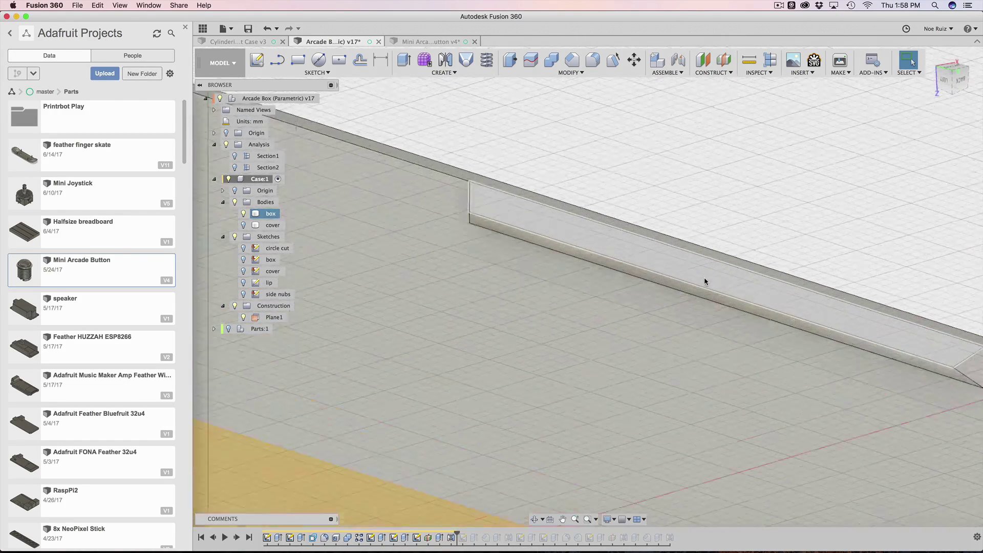
scroll(702, 279, down, 5)
scroll(770, 200, down, 4)
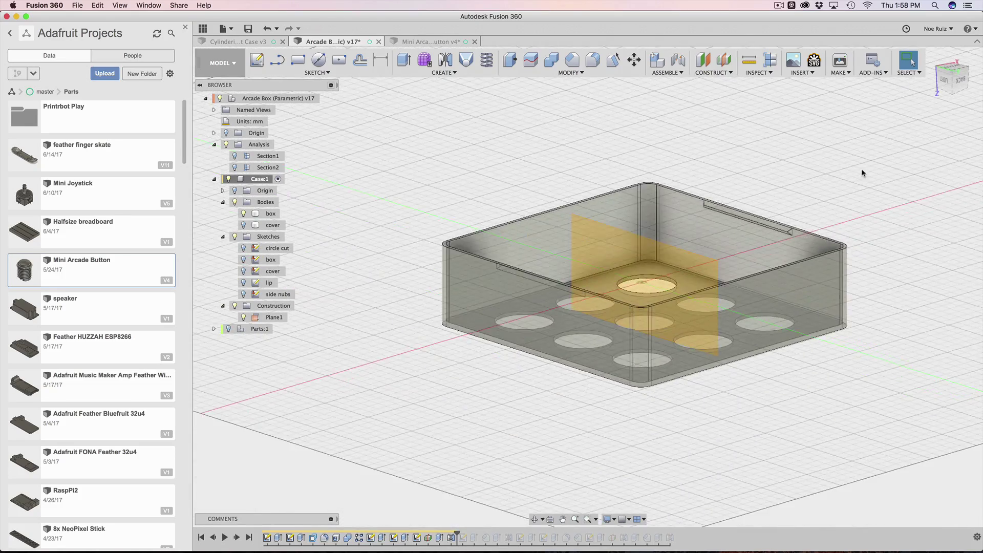
shift+middle_drag(862, 171, 761, 230)
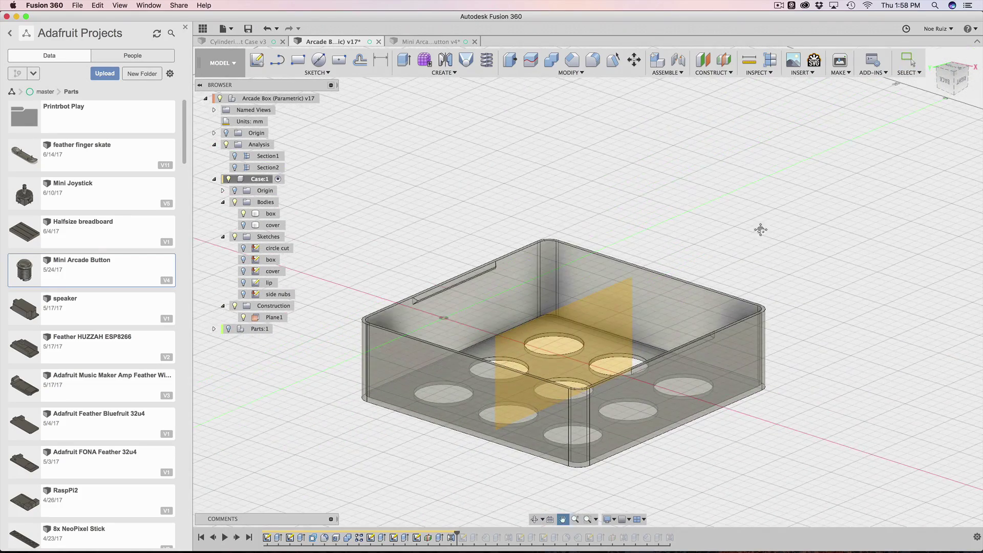
- Set both the across and down user parameters to 2
click(572, 72)
click(545, 270)
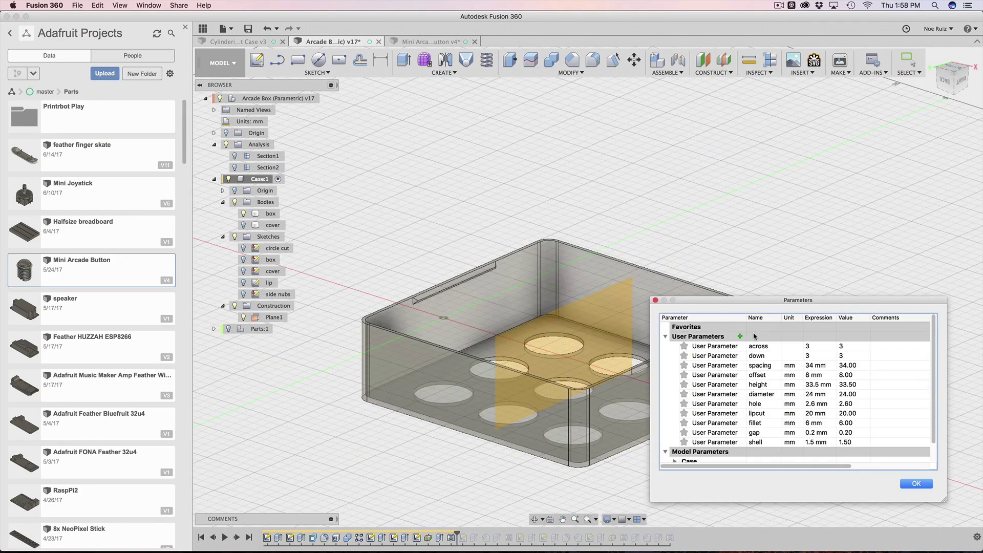
click(787, 350)
click(814, 347)
click(814, 356)
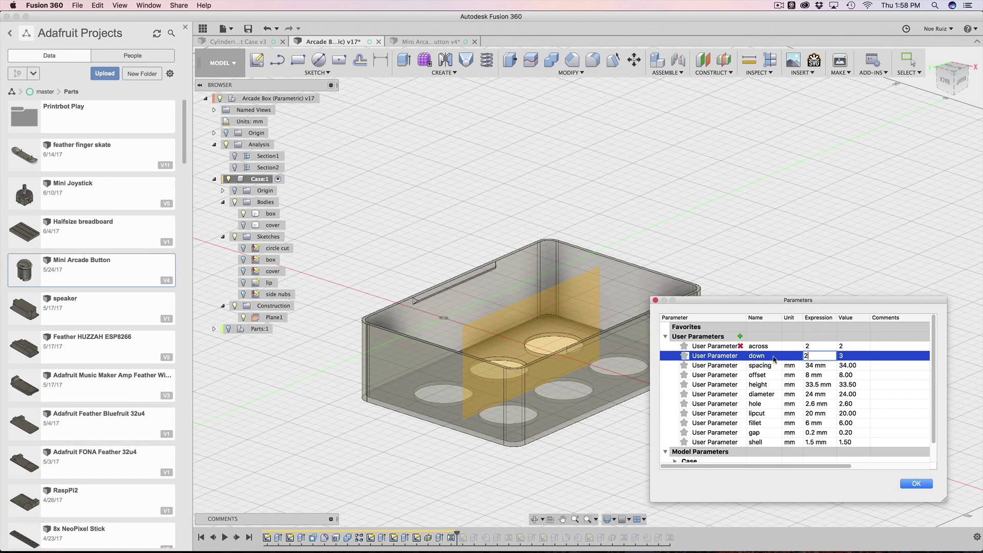
key(Tab)
- Examine the side nubs and midplane on the resized box, and close the parameters
scroll(481, 291, up, 10)
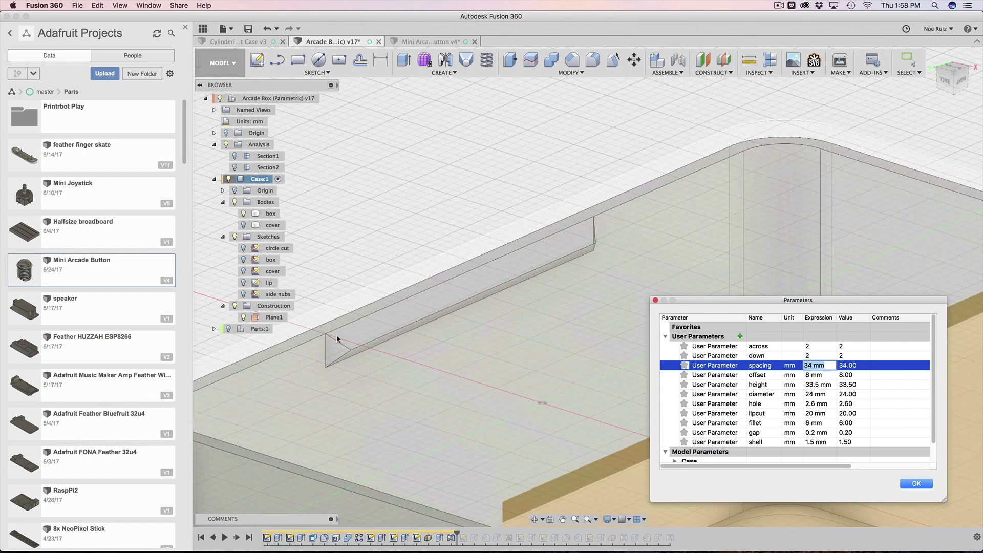
scroll(512, 262, down, 5)
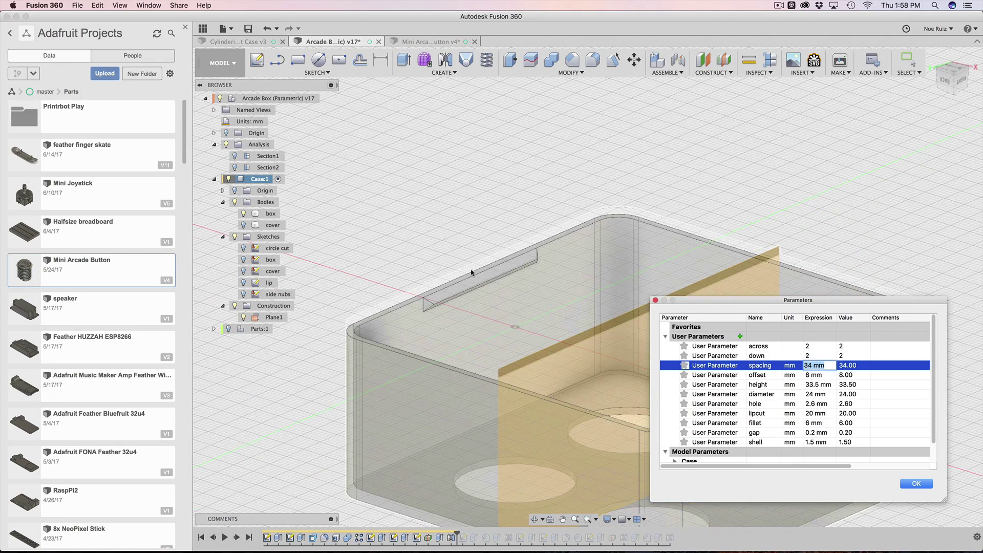
shift+middle_drag(479, 245, 455, 221)
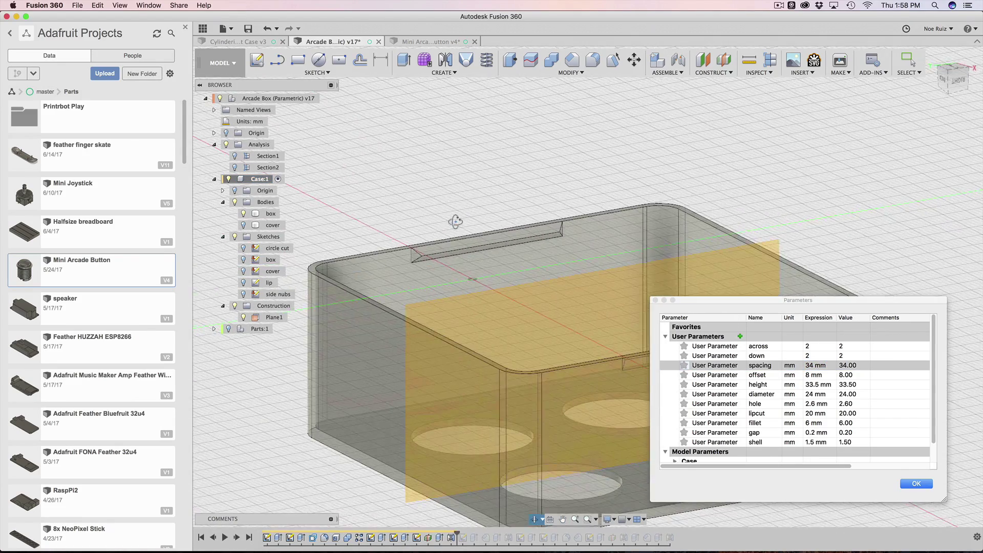
scroll(404, 248, up, 6)
scroll(578, 221, down, 5)
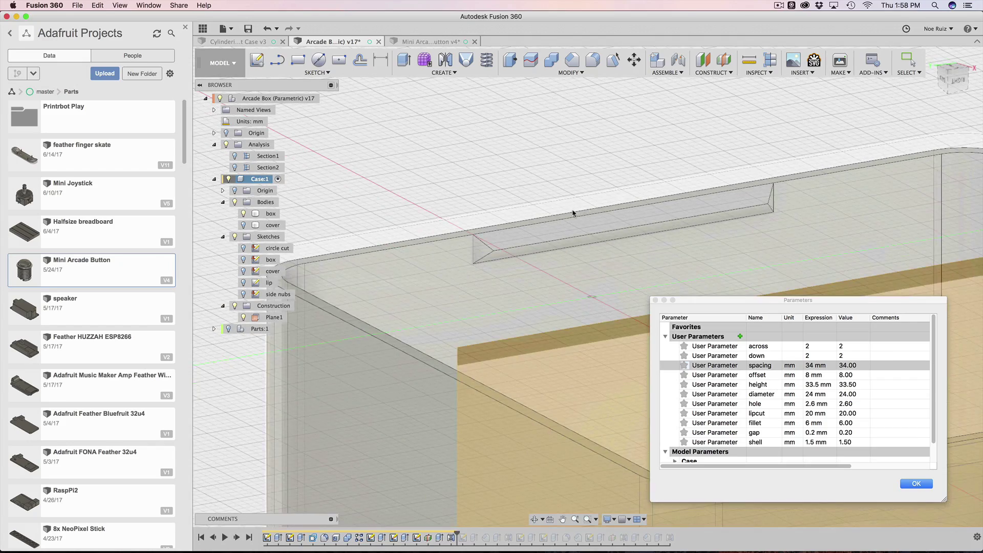
scroll(549, 214, down, 3)
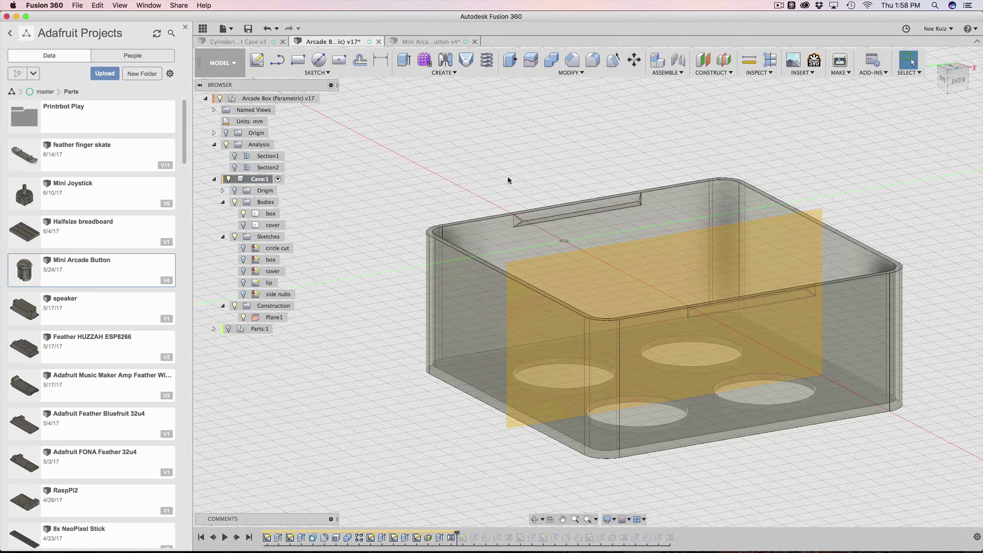
middle_drag(499, 177, 375, 175)
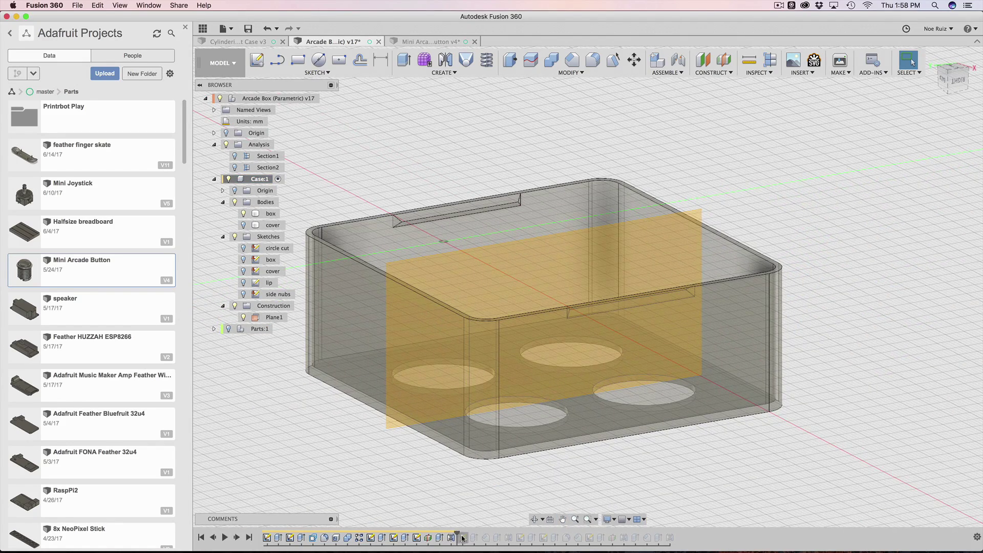
- Roll the design history forward past the indents sketch and hide the Plane1 midplane, keeping the box body shown
drag(457, 536, 469, 536)
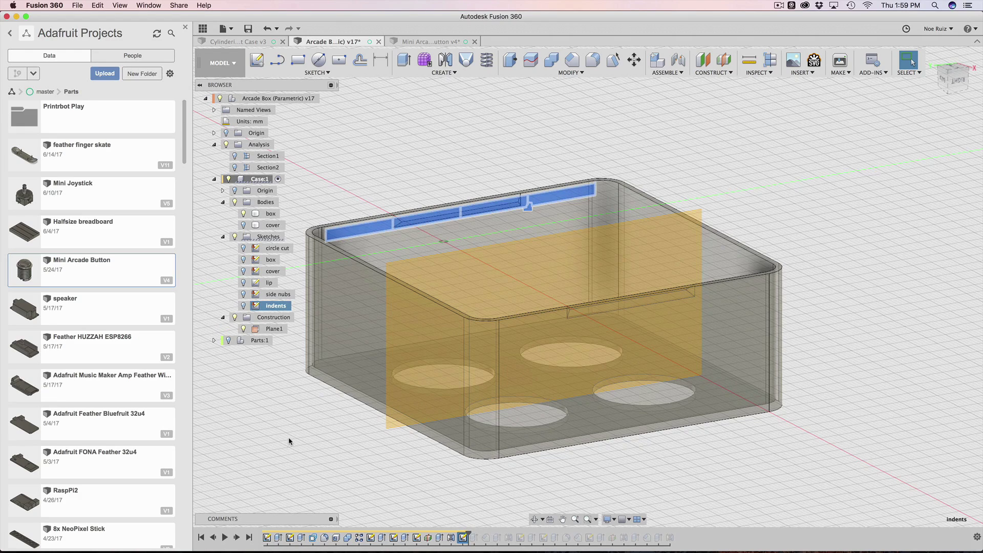
middle_drag(290, 442, 355, 439)
click(244, 214)
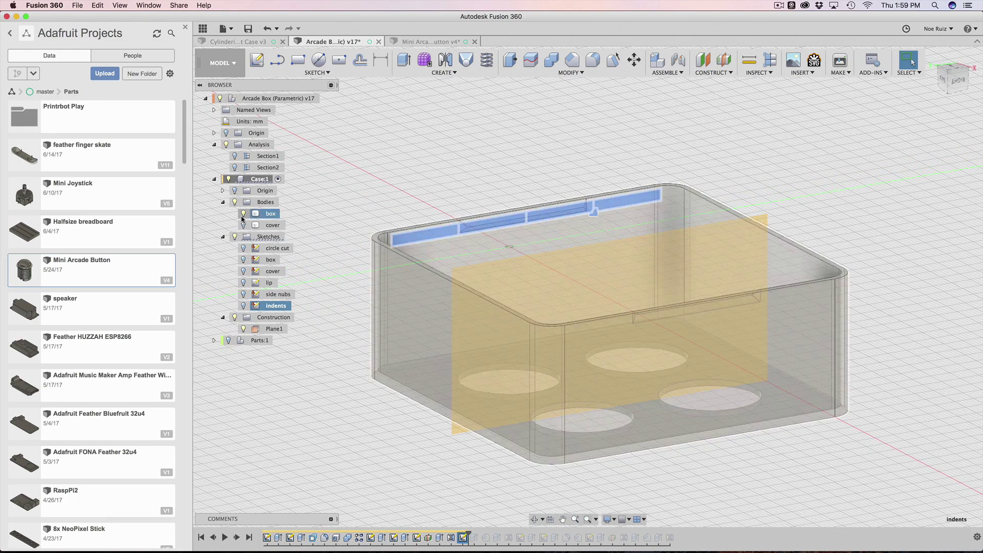
click(244, 214)
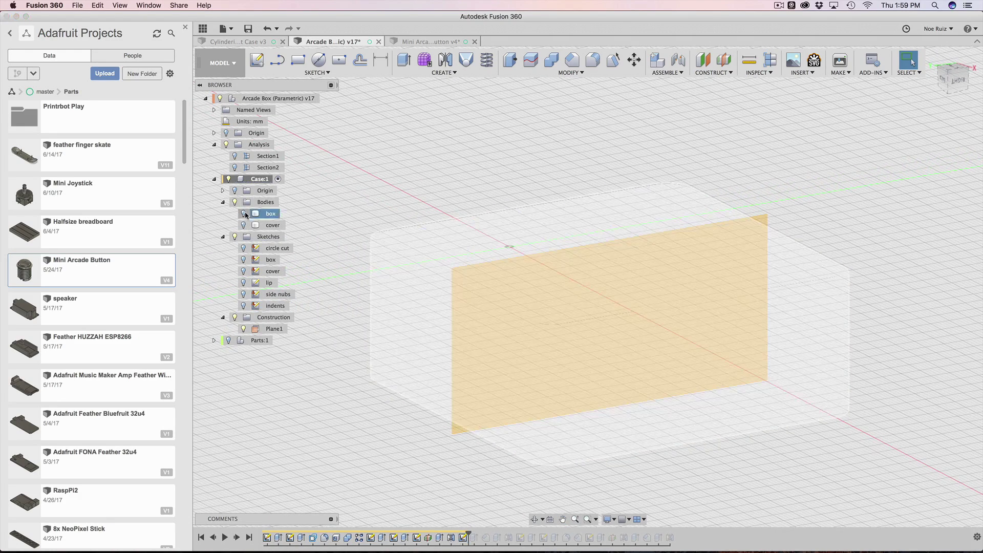
click(244, 329)
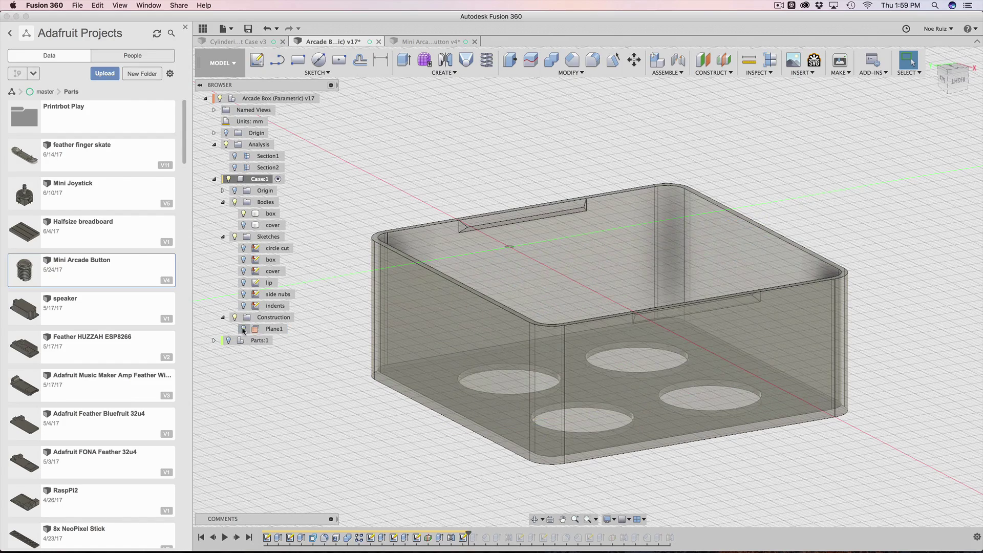
scroll(342, 392, up, 2)
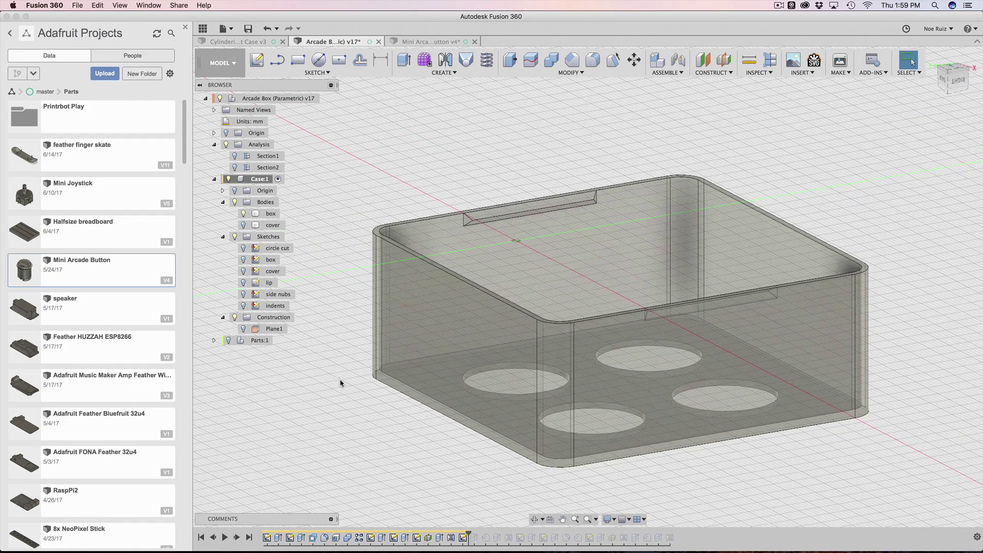
- Point out the box's inner side wall, hide the box body, and show the cover from its lip side
click(414, 226)
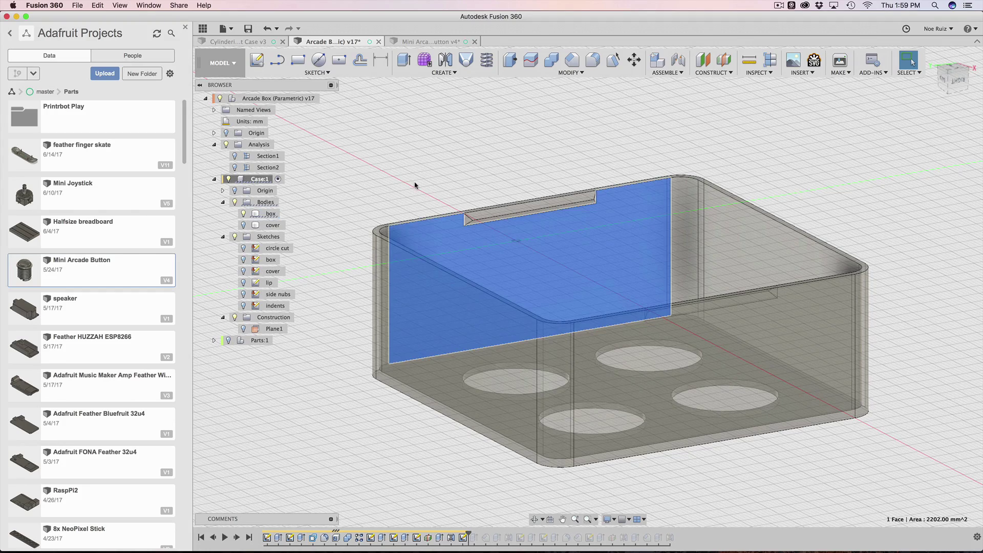
middle_drag(417, 186, 442, 201)
click(244, 214)
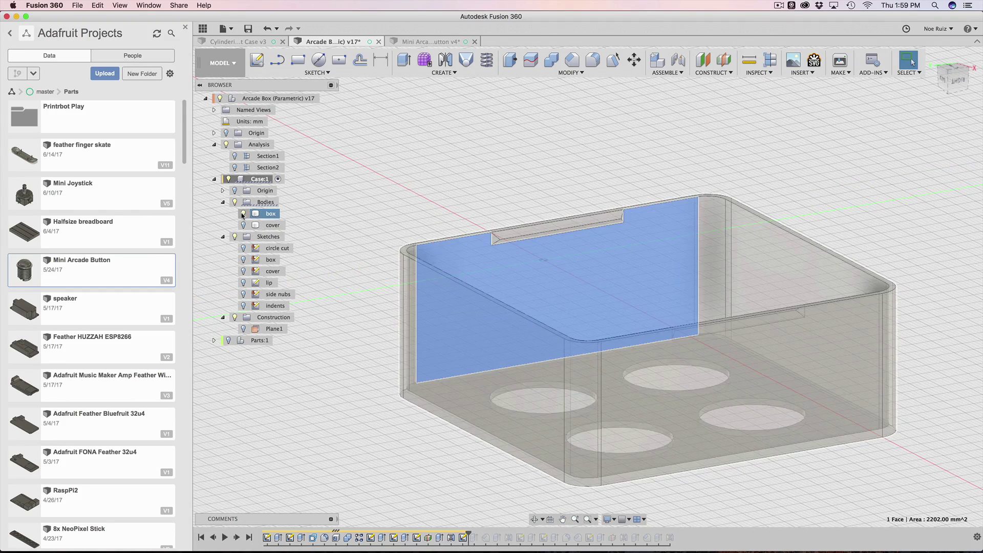
click(244, 226)
click(394, 374)
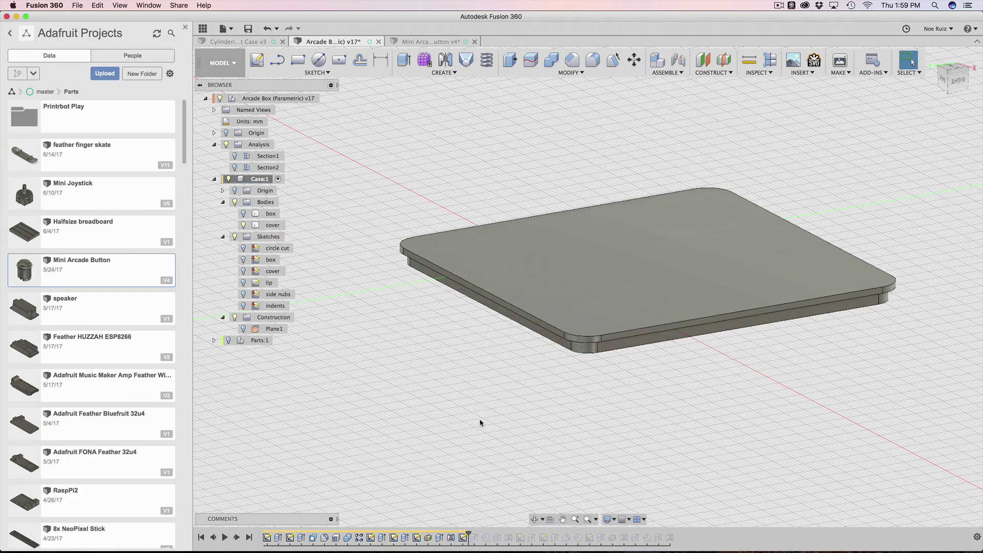
shift+middle_drag(481, 424, 344, 243)
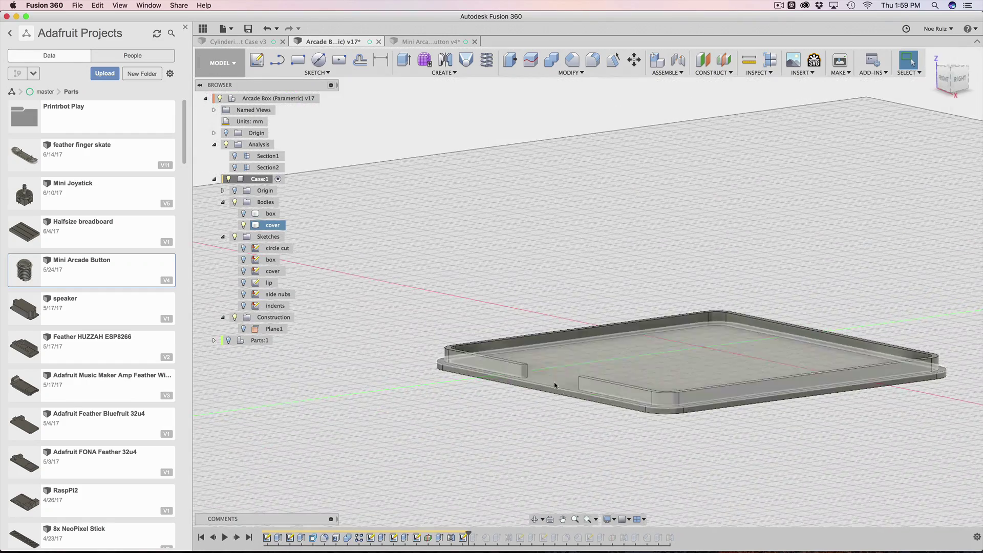
- Examine the cover lip's side faces and where the mirrored nub meets them, and clear the selection
scroll(533, 330, up, 5)
click(524, 269)
scroll(524, 268, down, 5)
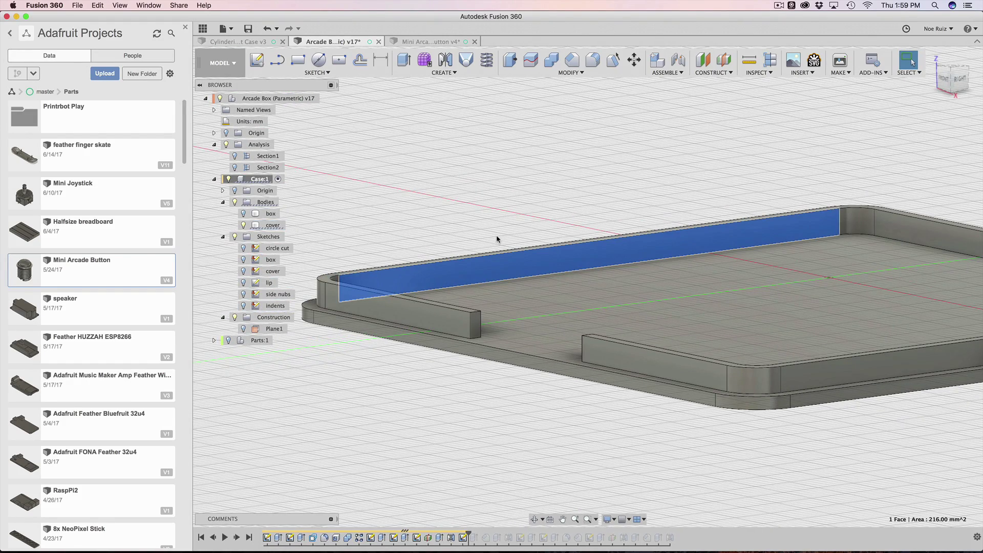
click(497, 239)
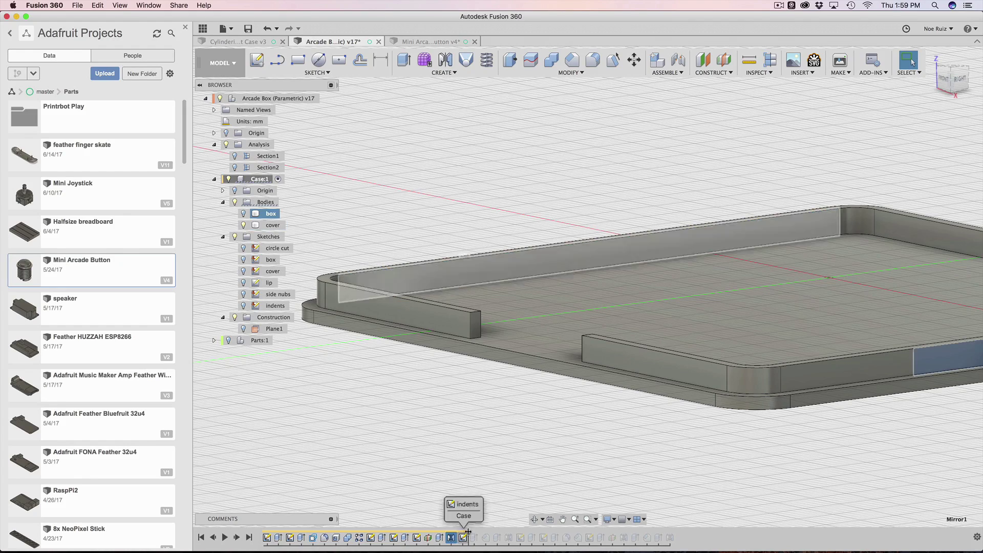
scroll(501, 459, down, 3)
shift+middle_drag(501, 459, 615, 463)
middle_drag(614, 464, 160, 501)
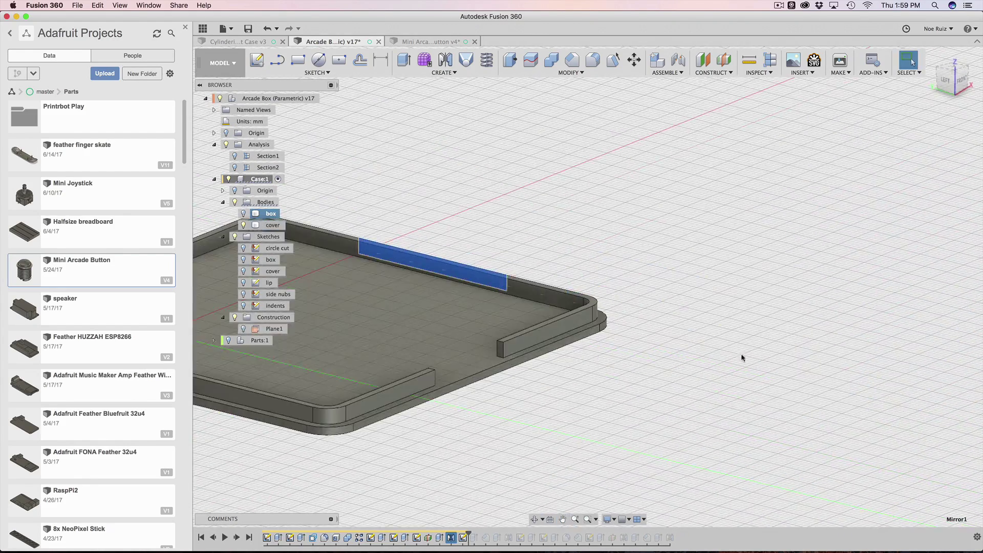
shift+middle_drag(742, 358, 687, 361)
middle_drag(867, 385, 749, 395)
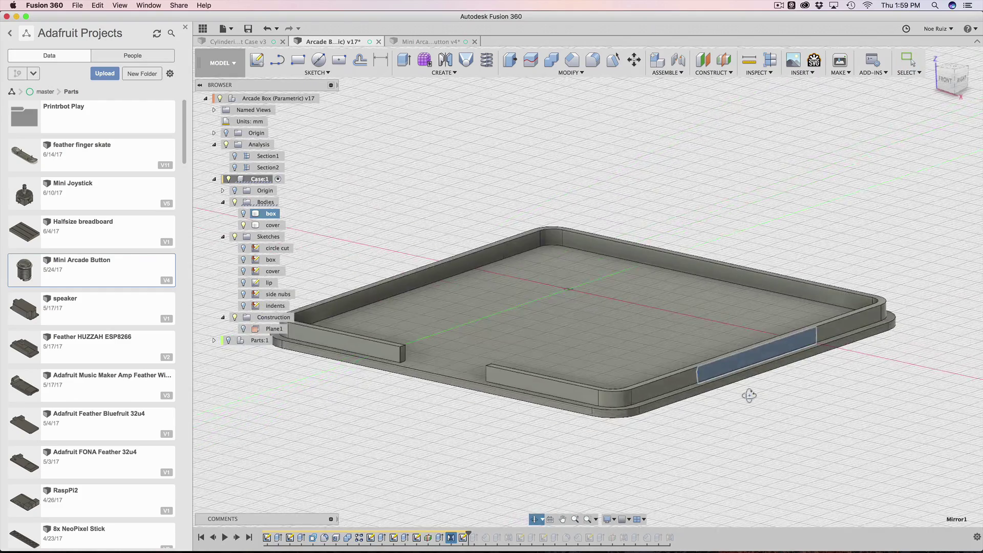
scroll(760, 380, up, 6)
scroll(705, 352, down, 3)
click(484, 498)
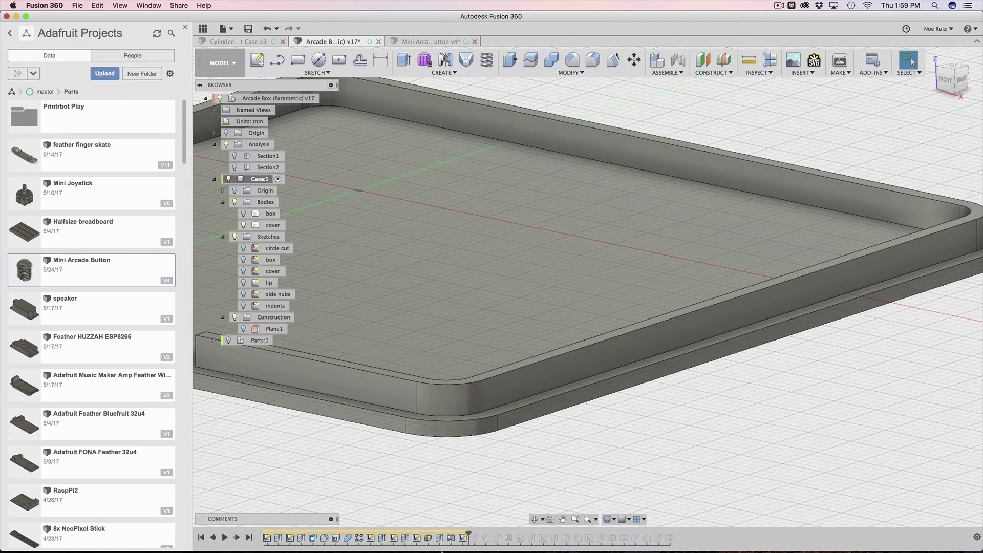
- Open the indents sketch for editing and examine its rectangle on the cover lip's side wall
double_click(462, 538)
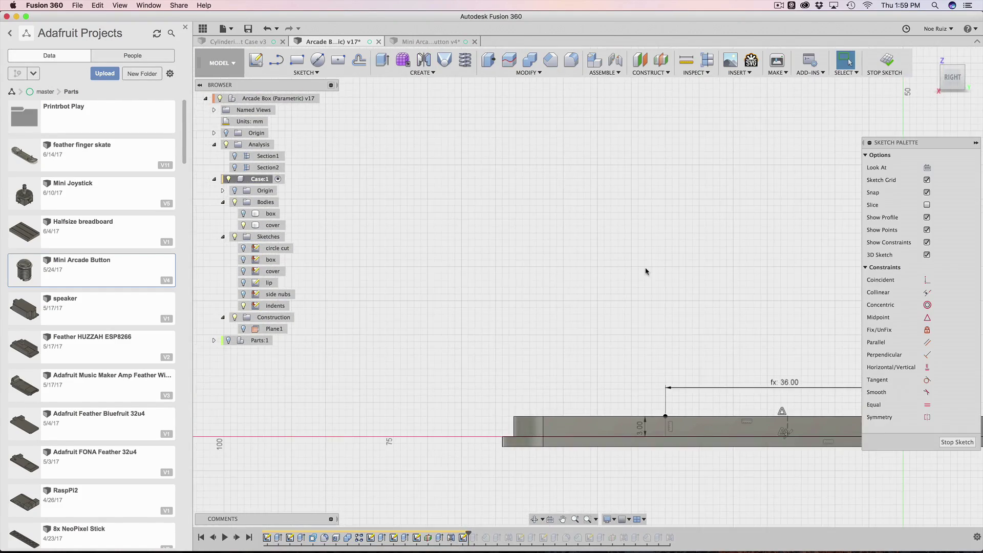
mouse_move(645, 269)
shift+middle_down()
mouse_move(525, 268)
mouse_move(530, 251)
mouse_move(481, 183)
mouse_move(685, 354)
shift+middle_up()
scroll(621, 349, up, 4)
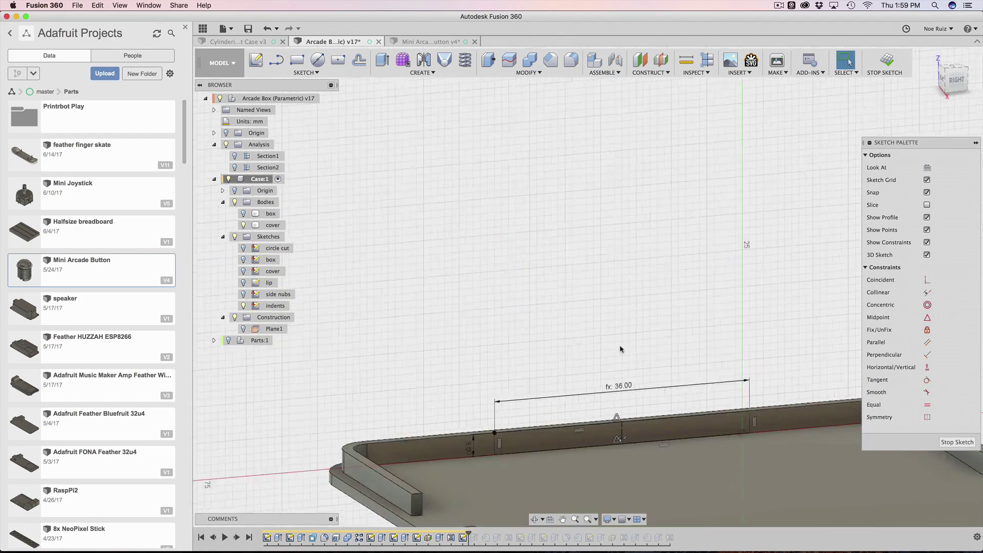
middle_drag(585, 398, 709, 235)
scroll(607, 251, up, 3)
scroll(578, 251, down, 2)
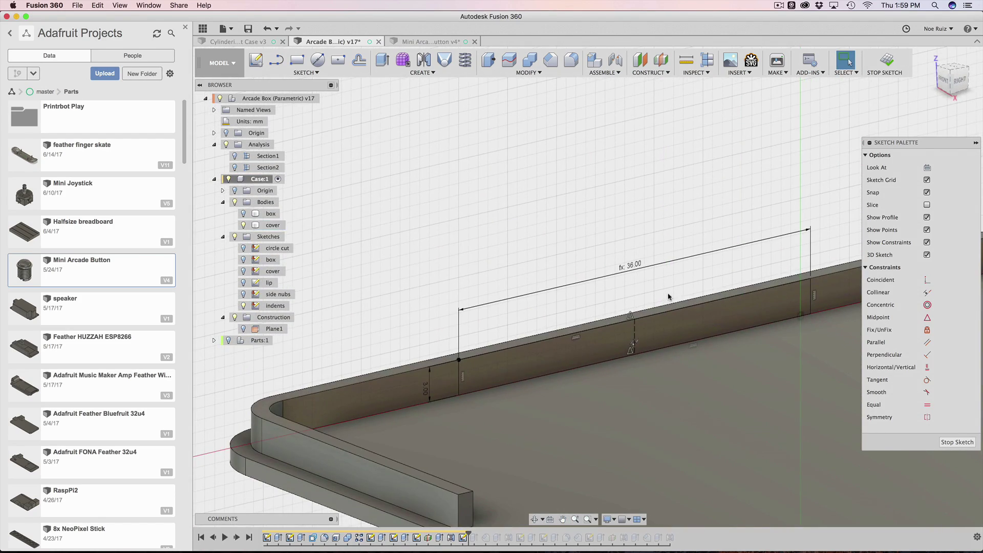
scroll(645, 322, up, 3)
scroll(636, 237, down, 4)
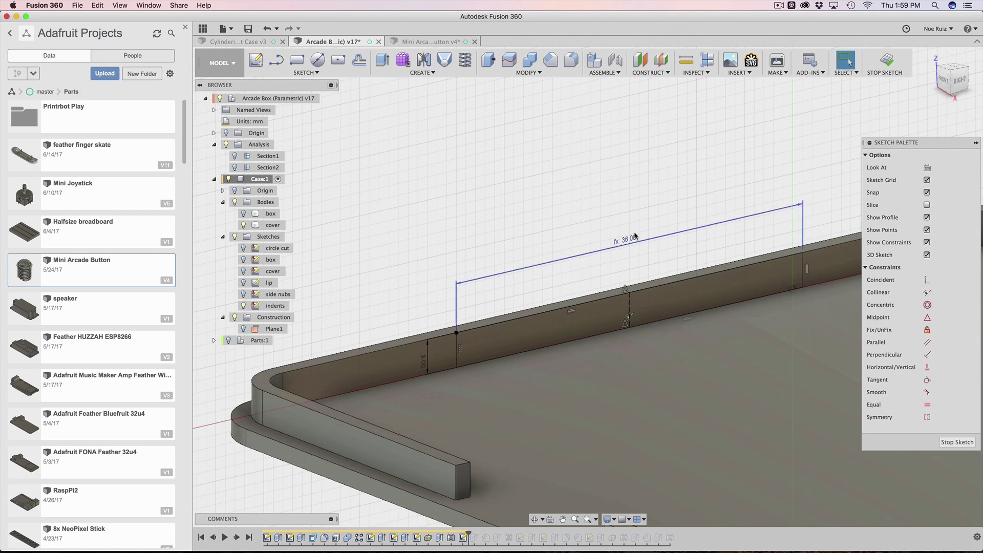
- Inspect the expression that drives the width dimension of the indents rectangle
double_click(626, 245)
scroll(584, 246, up, 3)
scroll(585, 233, down, 3)
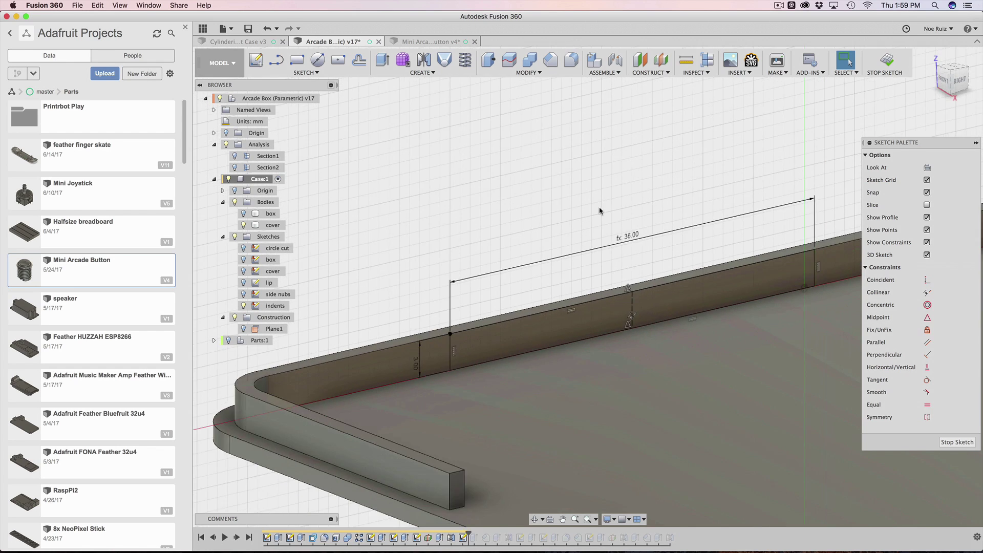
- Examine the vertical construction line through the middle of the indents rectangle and its midpoint constraints
middle_drag(599, 213, 549, 234)
scroll(547, 235, down, 3)
scroll(621, 301, up, 5)
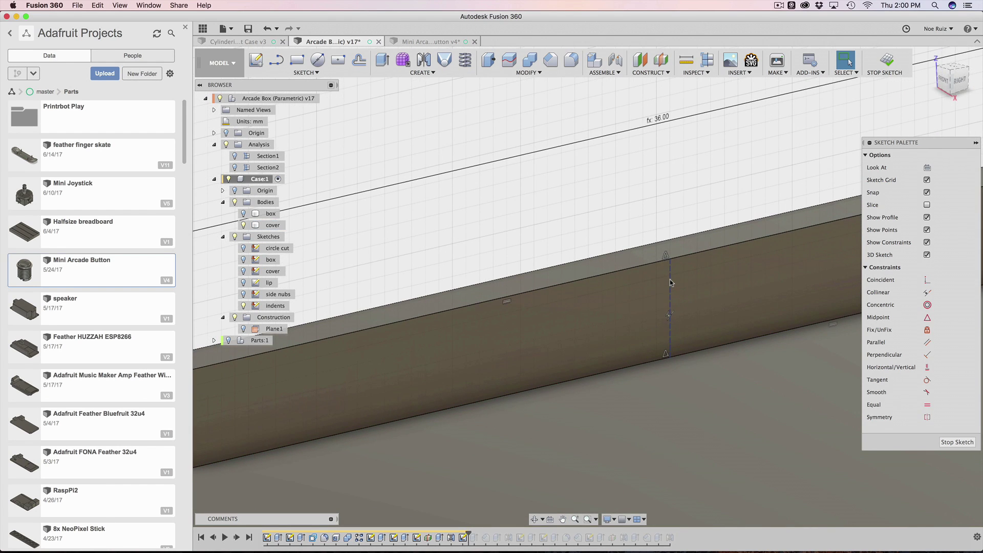
click(670, 279)
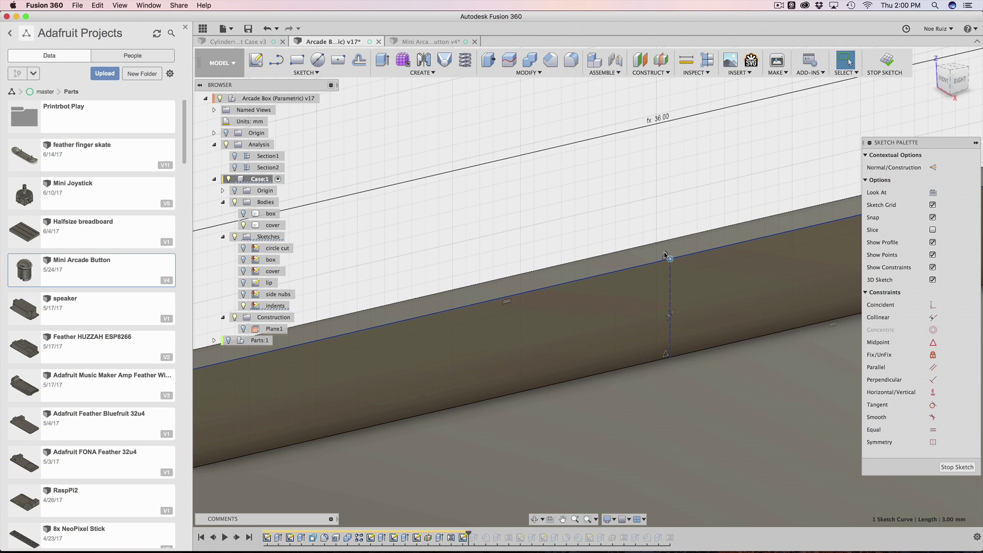
scroll(665, 255, down, 4)
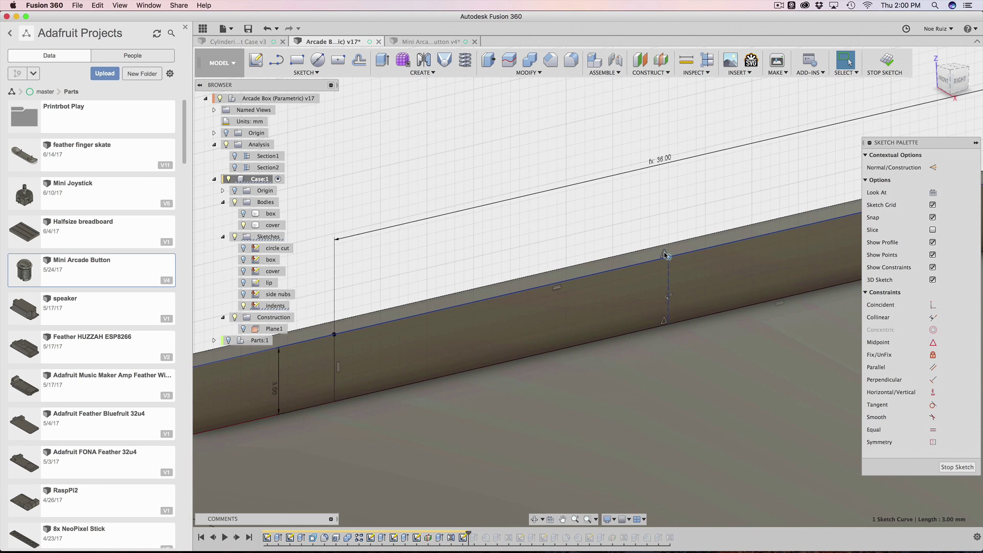
scroll(667, 287, up, 4)
scroll(667, 290, down, 5)
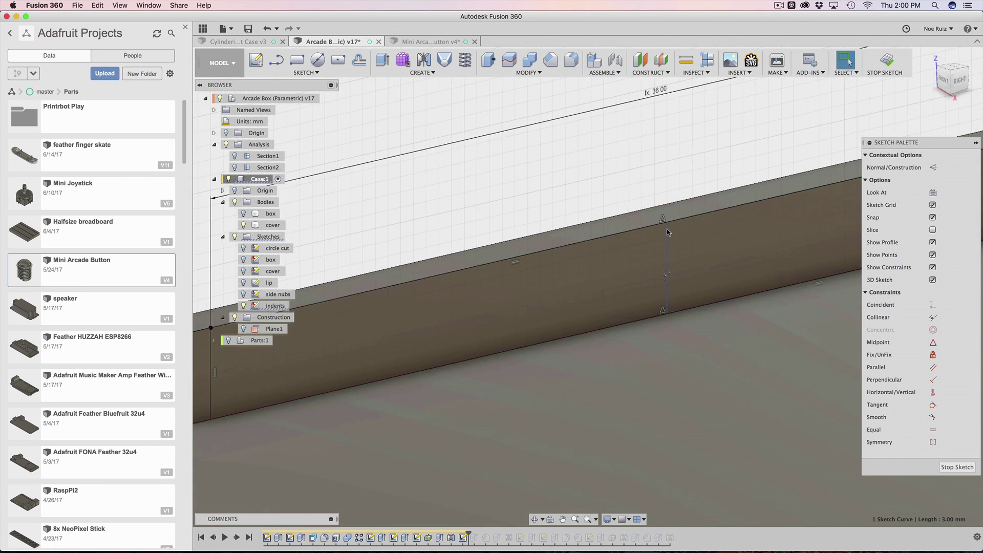
scroll(443, 288, up, 5)
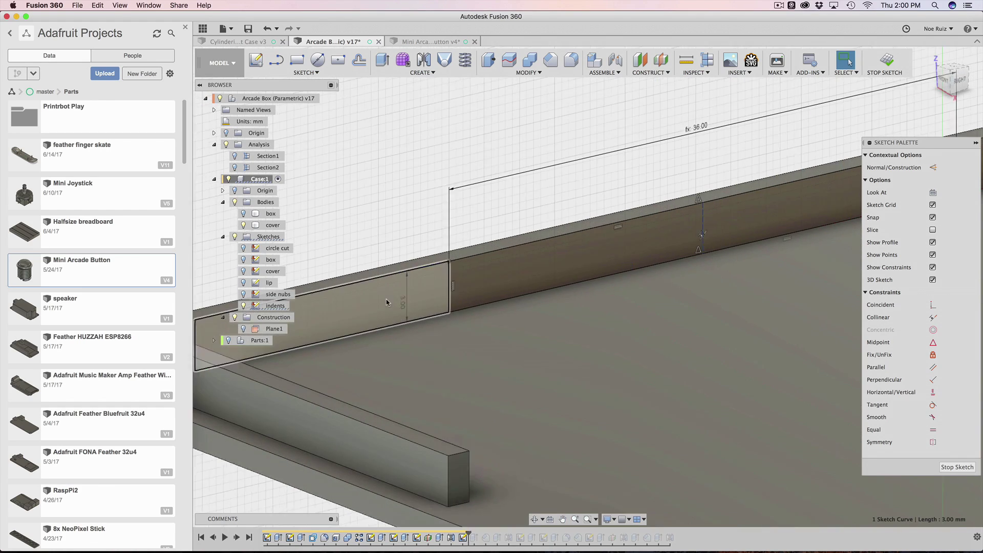
- Inspect the height dimension of the indents sketch and close it without a new value
double_click(408, 298)
scroll(429, 215, down, 3)
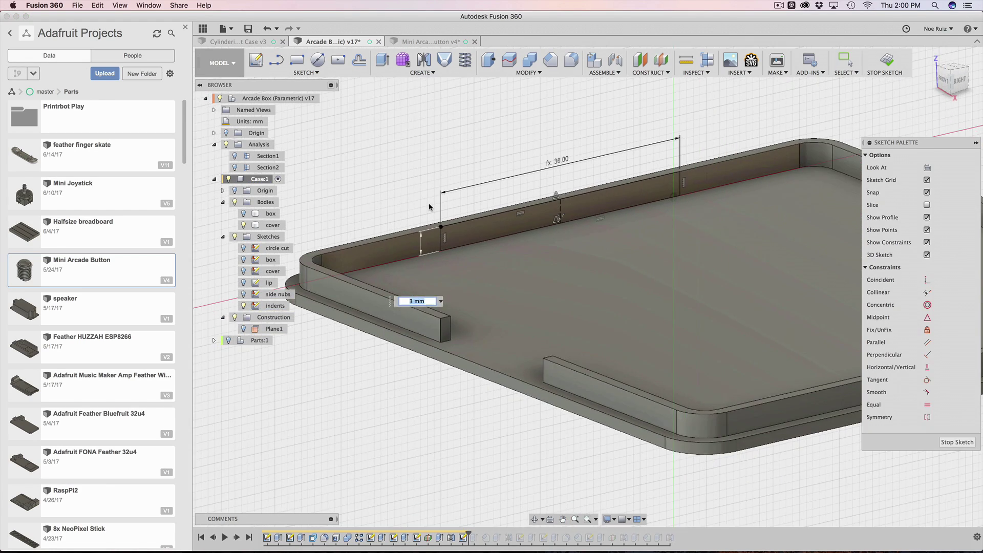
key(Return)
key(Escape)
scroll(435, 232, up, 3)
scroll(545, 205, down, 5)
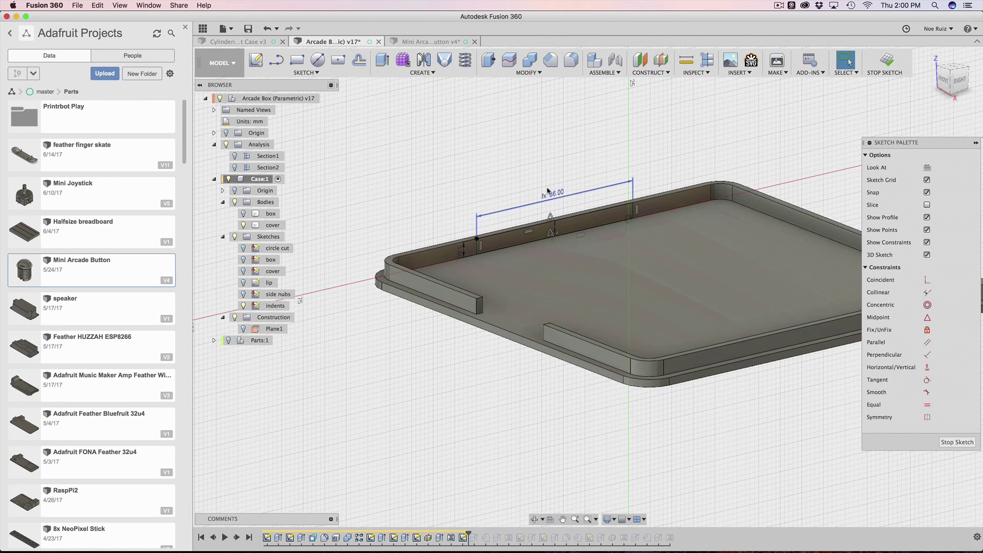
- Try the down user parameter at 3 and close the parameters
text(spara)
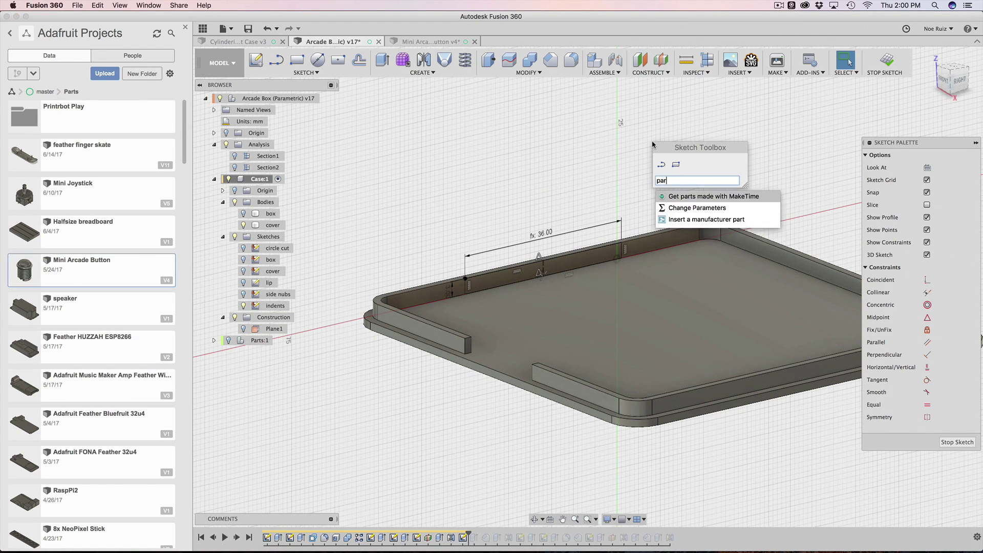
key(Return)
click(821, 354)
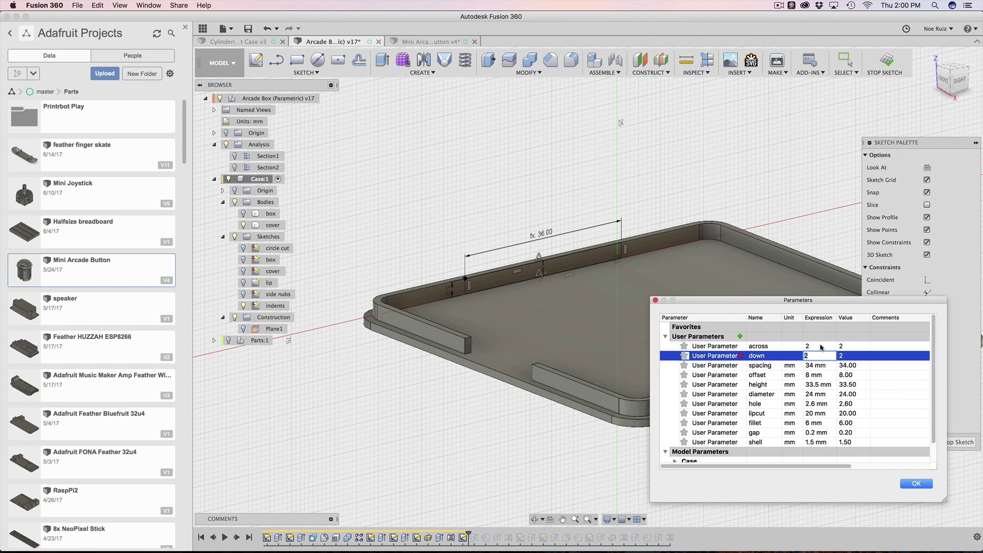
text(3)
key(Return)
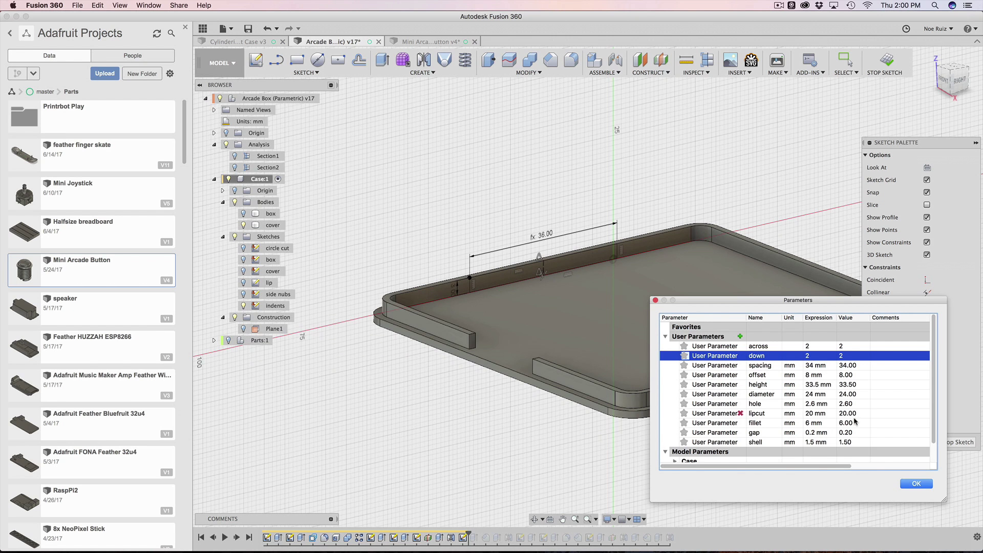
click(911, 483)
- Finish the indents sketch, roll the design history forward past its first extrusion, and examine the block inside the lip
click(885, 62)
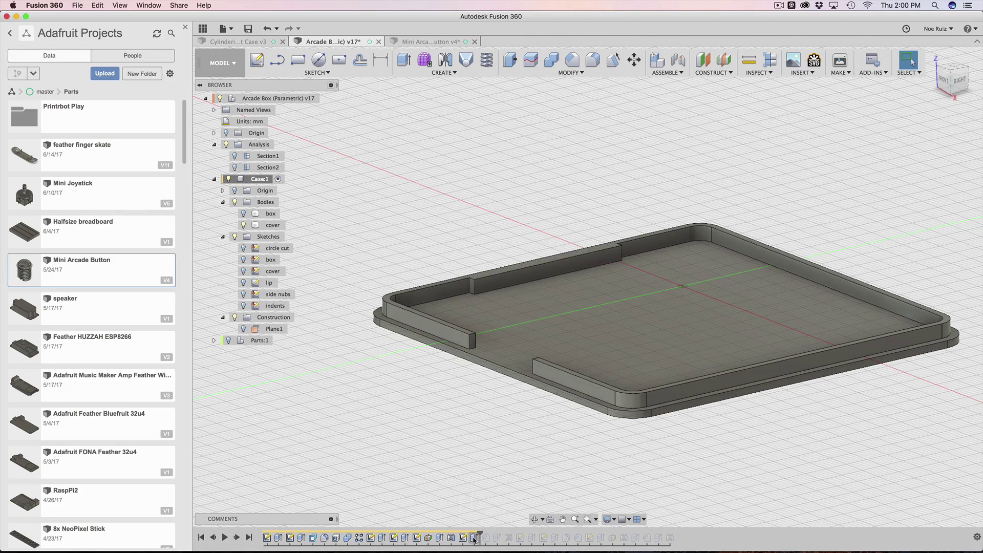
shift+middle_drag(428, 456, 517, 449)
scroll(446, 330, up, 8)
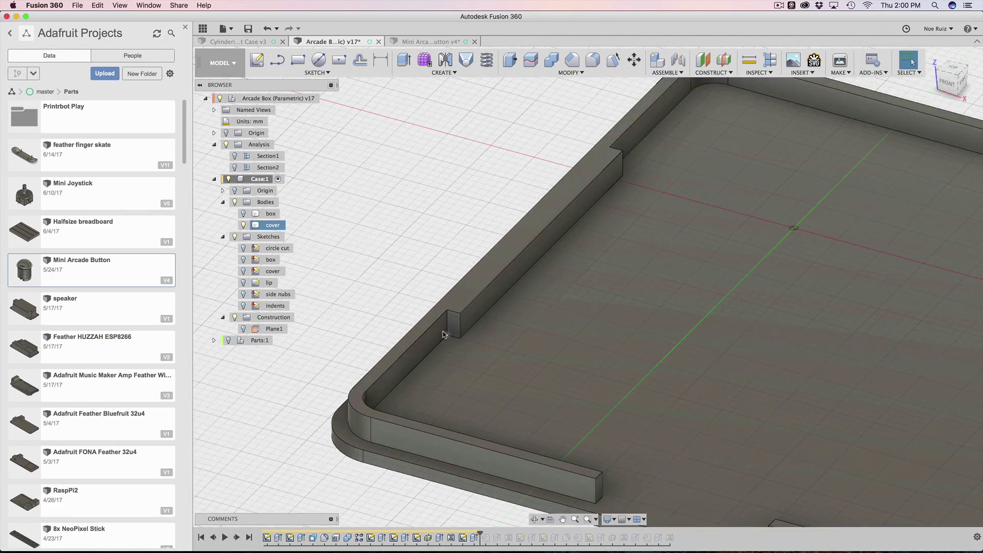
scroll(508, 250, down, 4)
scroll(500, 278, up, 4)
scroll(490, 277, down, 2)
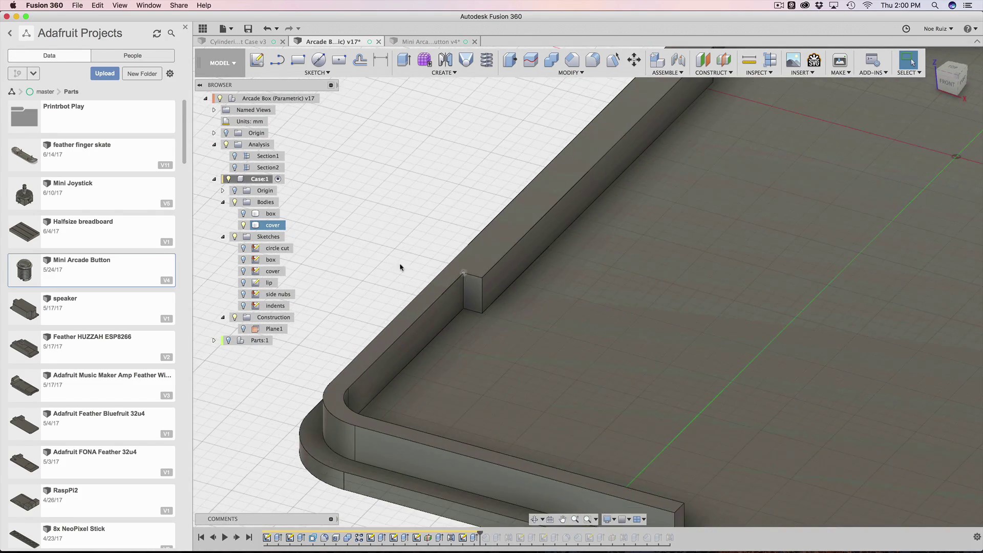
shift+middle_drag(400, 266, 707, 221)
scroll(706, 221, down, 3)
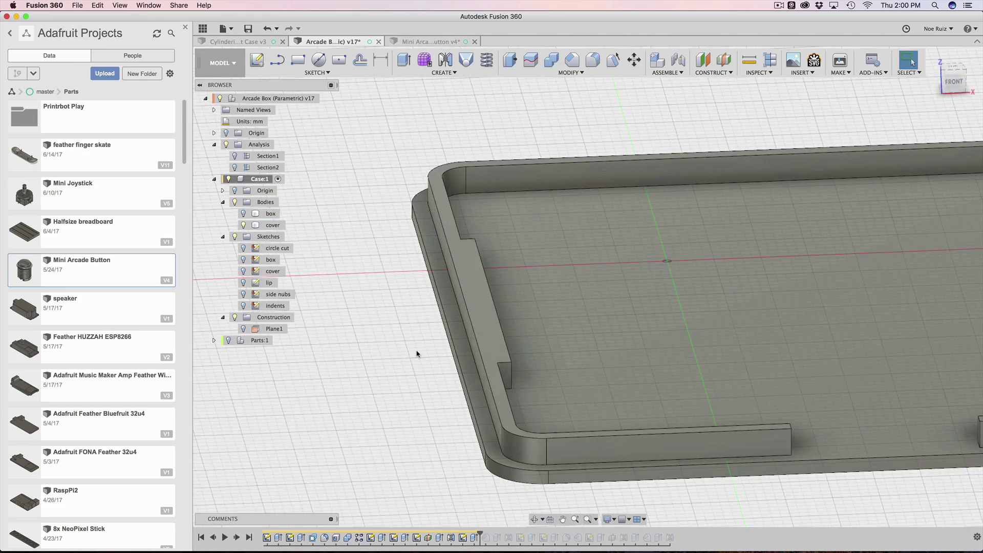
shift+middle_drag(417, 353, 436, 344)
- Examine the lip's outer side face behind the extruded block, and clear the selection
scroll(347, 404, up, 4)
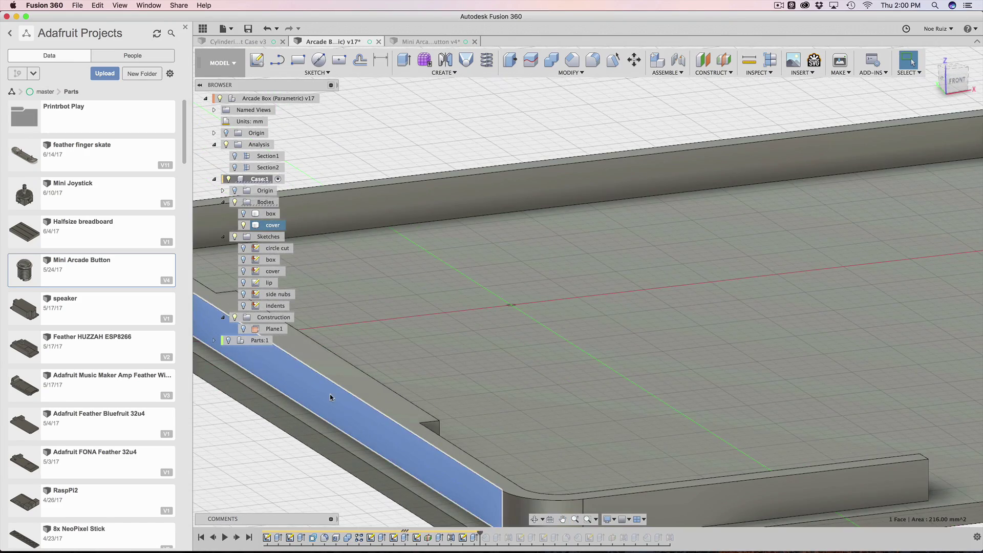
scroll(300, 382, down, 5)
shift+middle_drag(299, 382, 548, 389)
middle_drag(532, 405, 333, 397)
scroll(512, 385, down, 1)
shift+middle_drag(489, 389, 427, 355)
scroll(761, 359, up, 2)
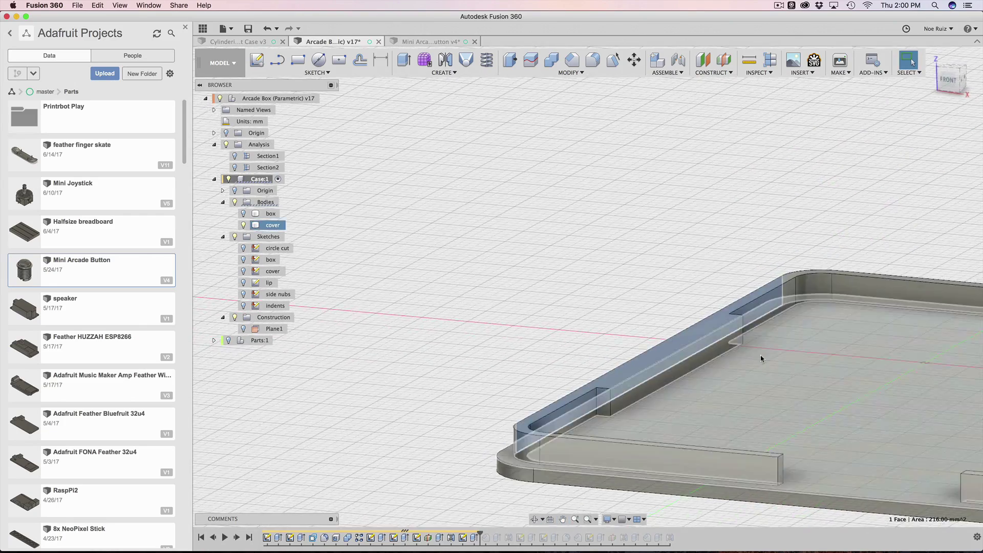
scroll(761, 358, up, 3)
scroll(621, 364, down, 2)
click(487, 349)
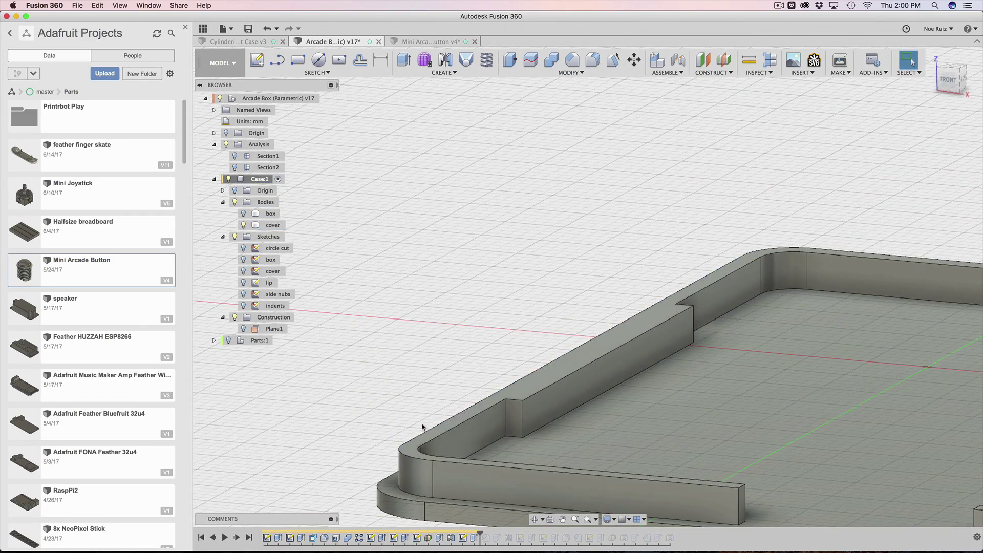
- Point out the extruded block's inner face and roll the design history forward past the chamfer
shift+middle_drag(414, 388, 318, 390)
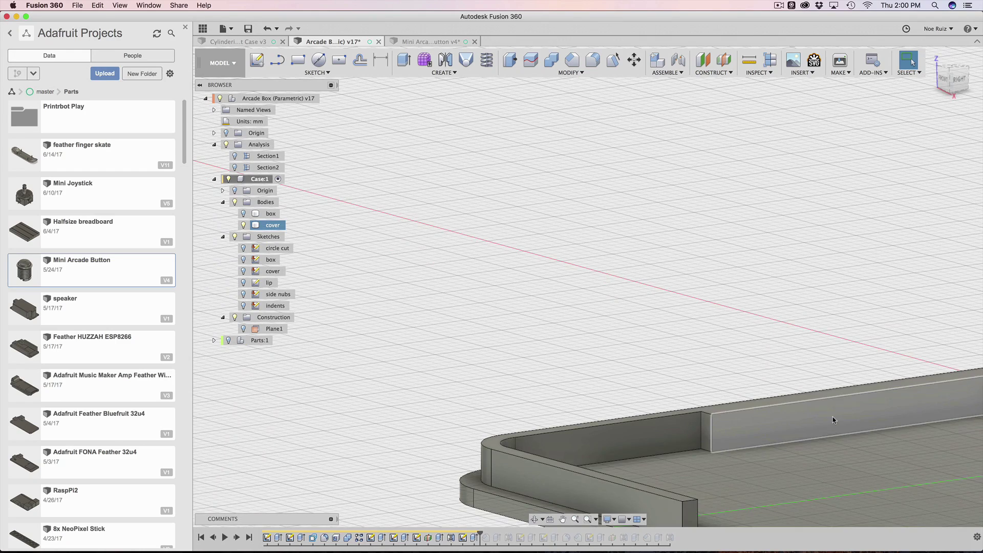
click(834, 417)
middle_drag(824, 369, 498, 307)
click(432, 246)
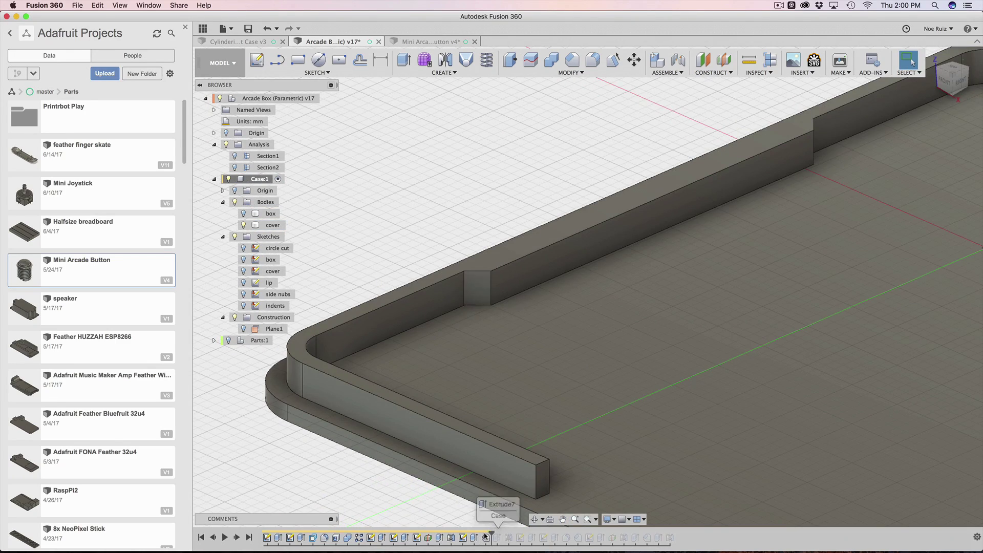
- Try a -30 degree taper angle on the indent block's extrusion
double_click(463, 538)
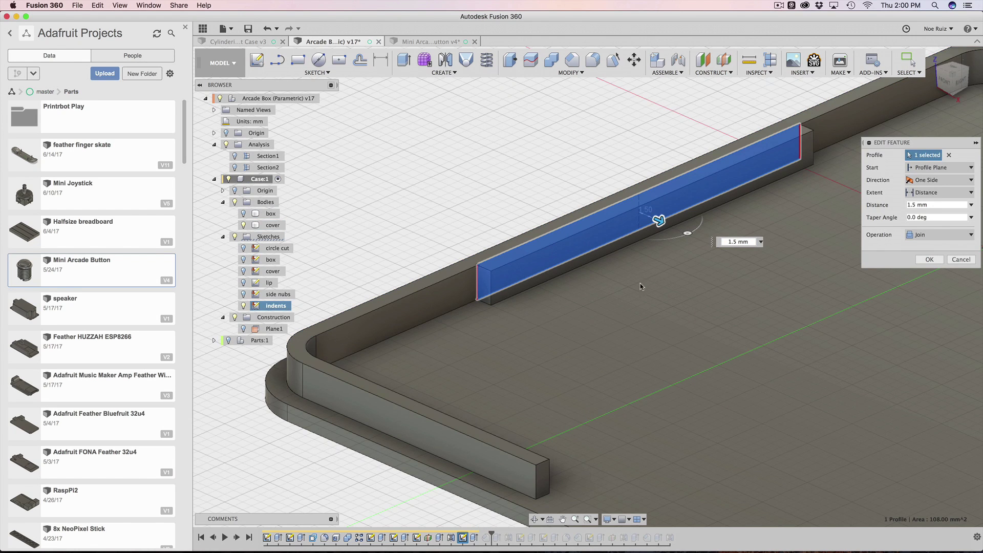
drag(687, 234, 697, 234)
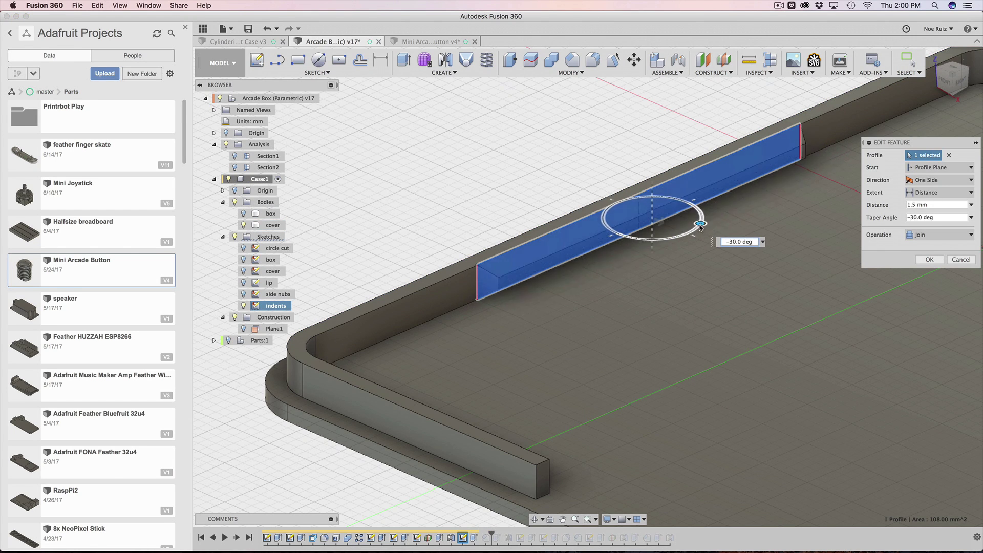
key(Return)
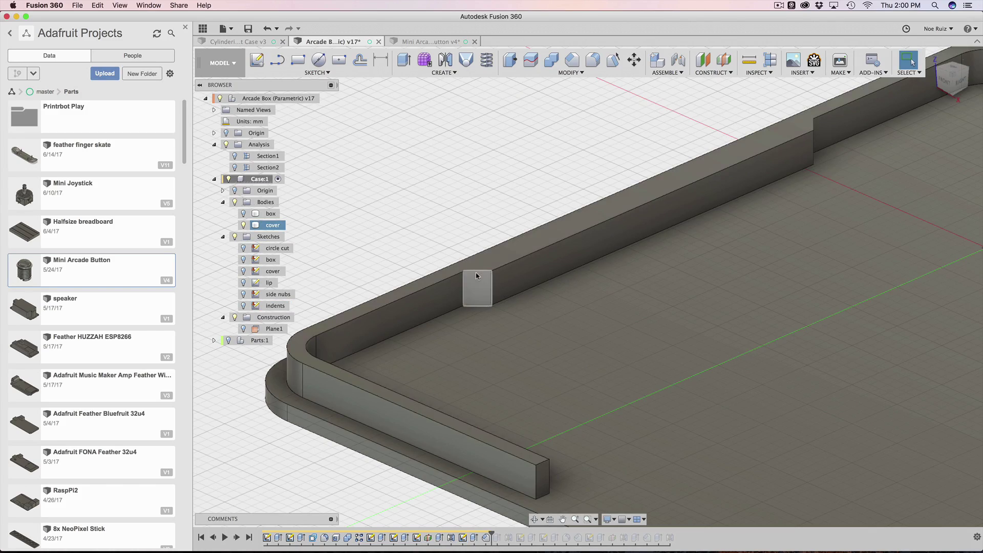
- Examine the chamfered end face of the indent block
click(476, 277)
shift+middle_drag(476, 276, 463, 239)
scroll(757, 333, up, 3)
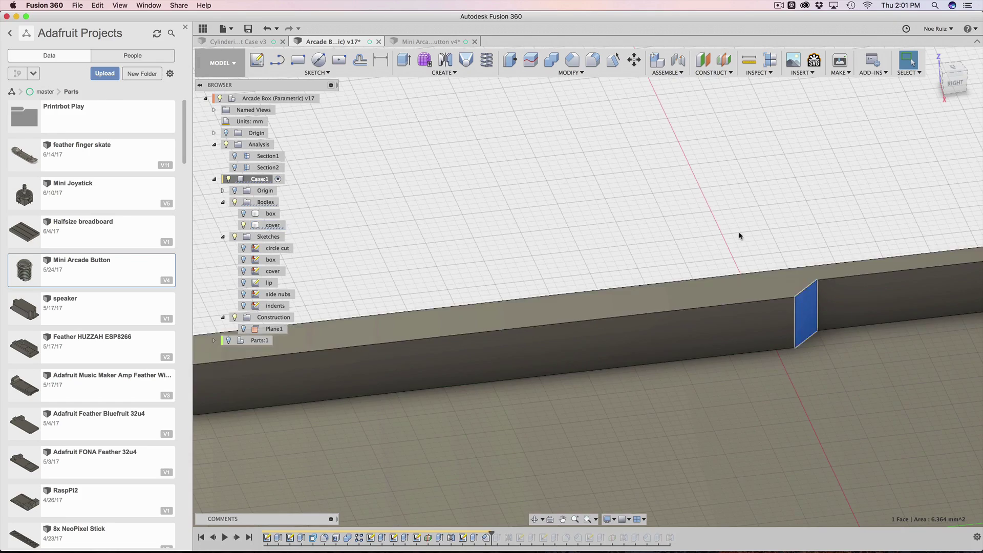
- Open the chamfer feature, inspect its two edges and equal-distance setting at the block's ends, and close it
double_click(486, 538)
middle_drag(712, 273, 563, 319)
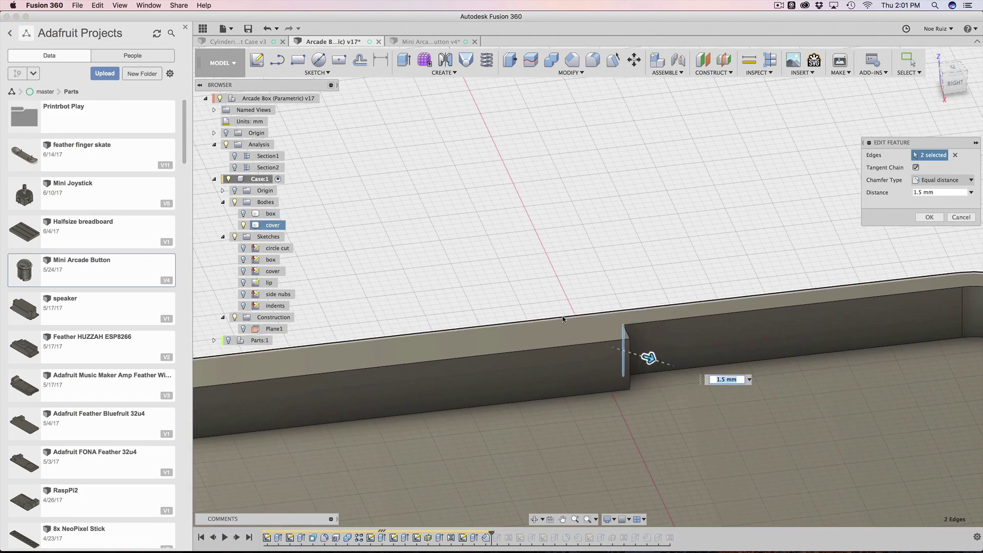
shift+middle_drag(722, 233, 577, 335)
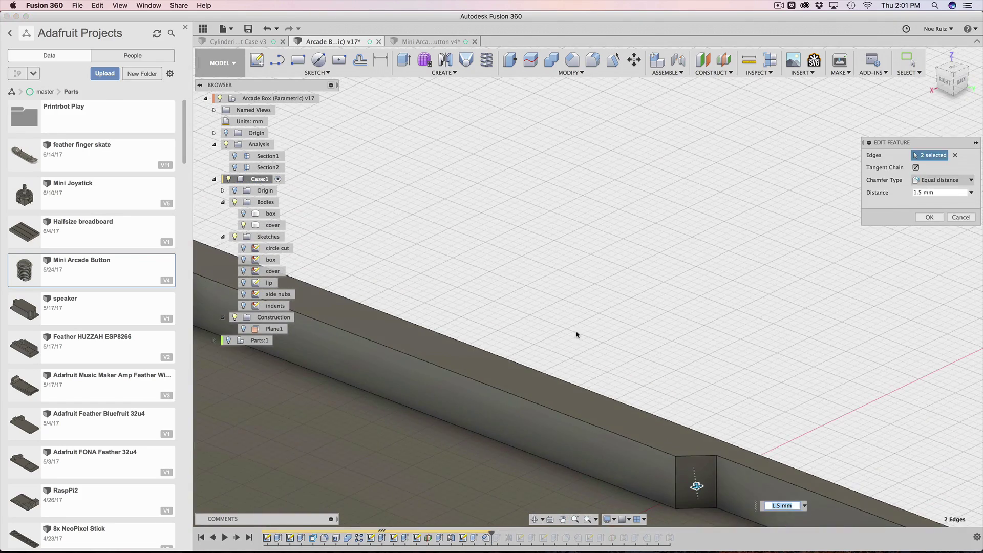
scroll(695, 476, up, 4)
scroll(696, 437, down, 3)
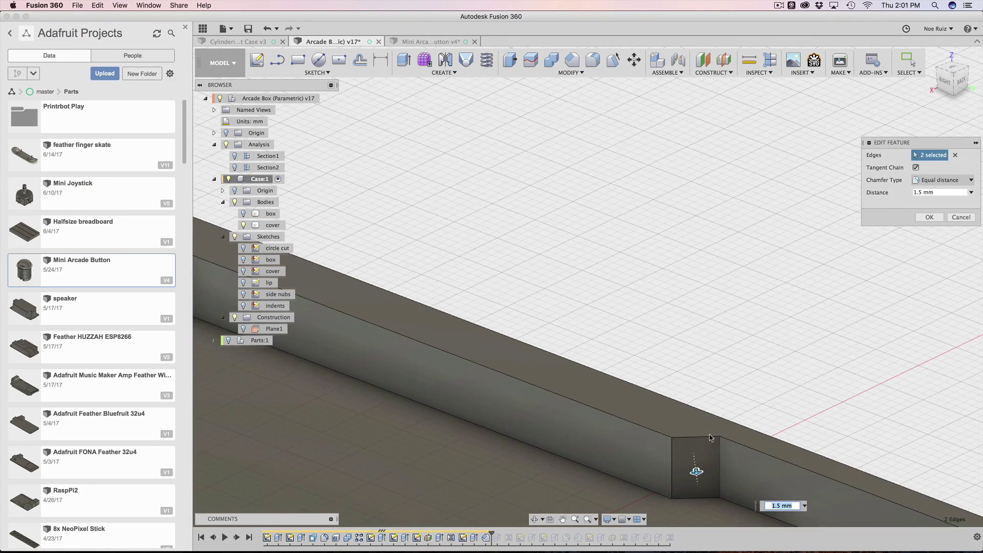
scroll(691, 442, down, 2)
key(Return)
- Roll the design history forward past the next extrusion and examine the recess cut into the lip's outer side
shift+middle_drag(619, 364, 521, 319)
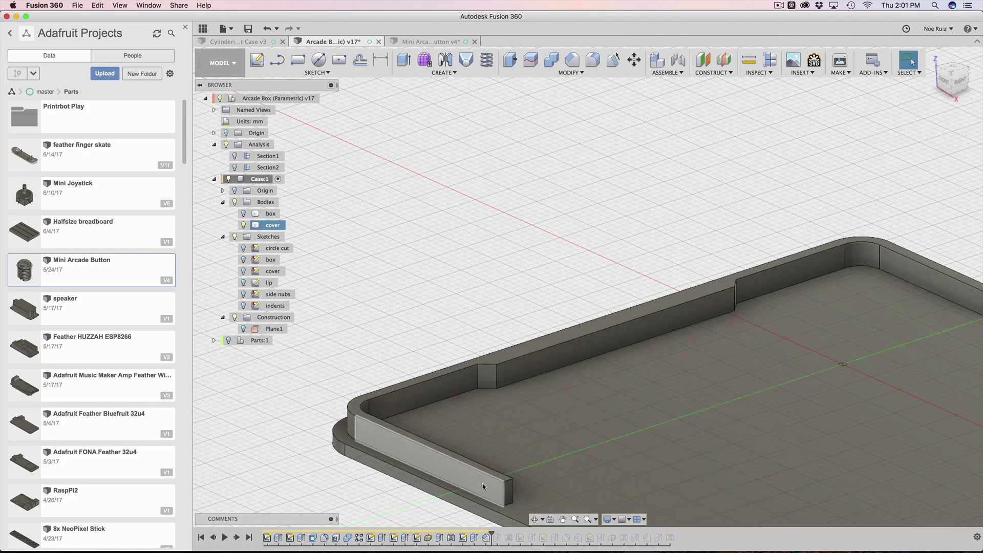
shift+middle_drag(438, 312, 508, 405)
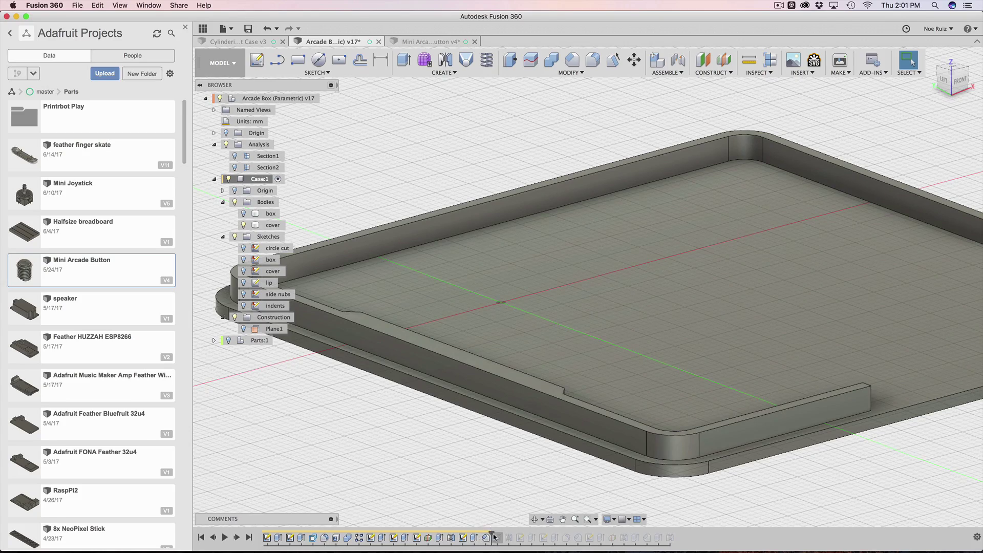
drag(495, 533, 497, 535)
middle_drag(421, 461, 501, 463)
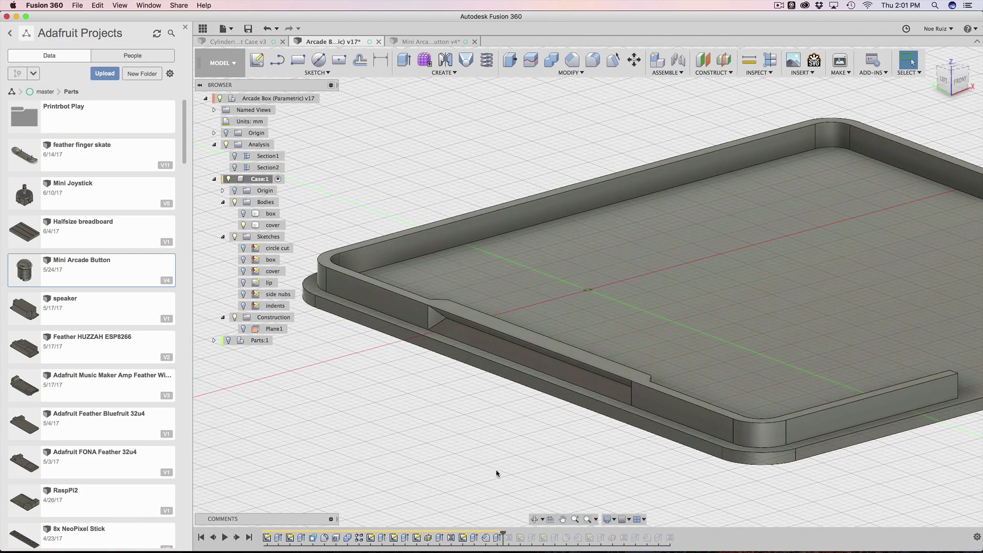
scroll(477, 333, up, 5)
scroll(370, 264, down, 8)
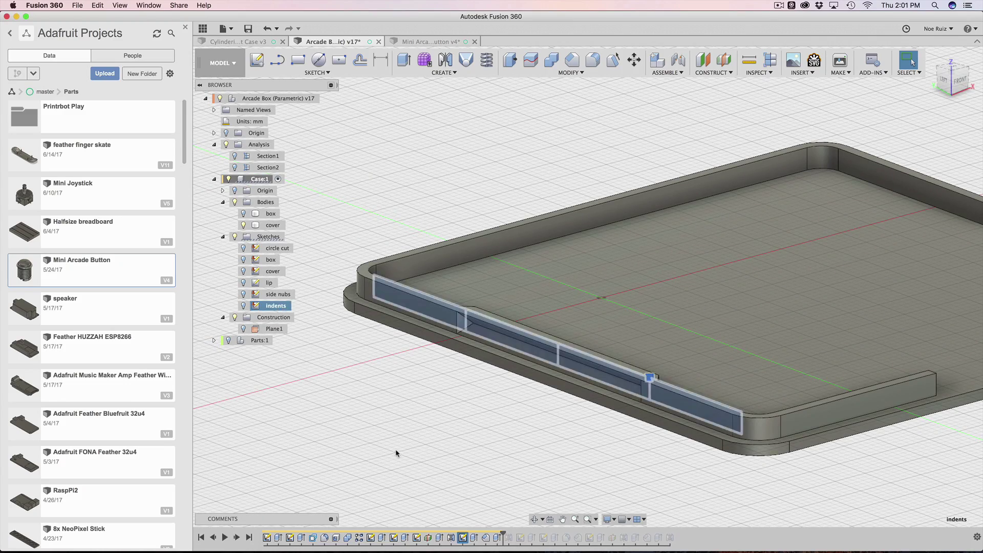
- Open the lip recess's cut extrusion for editing and inspect its sketch profile with the cover body temporarily hidden
double_click(497, 538)
shift+middle_drag(487, 442, 464, 448)
scroll(641, 347, up, 3)
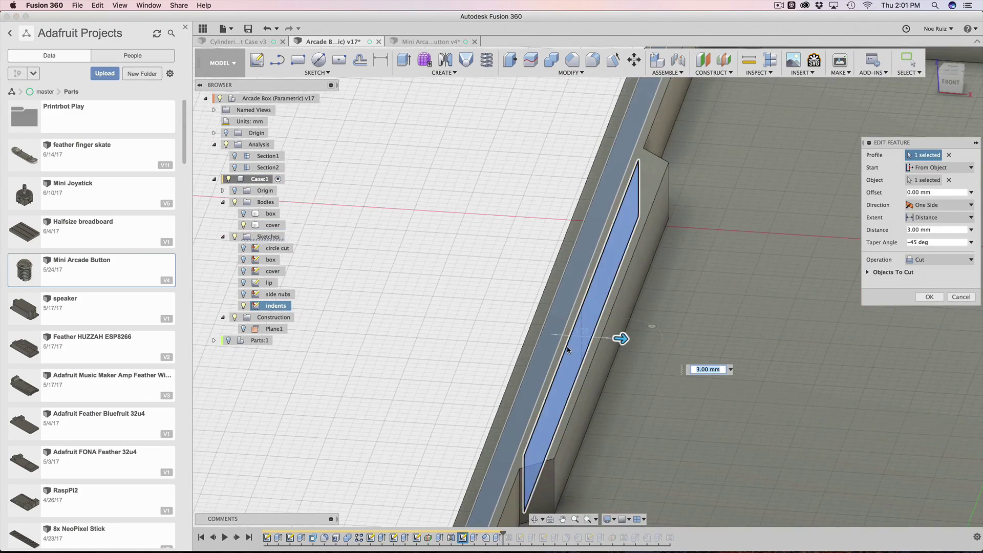
scroll(571, 346, up, 3)
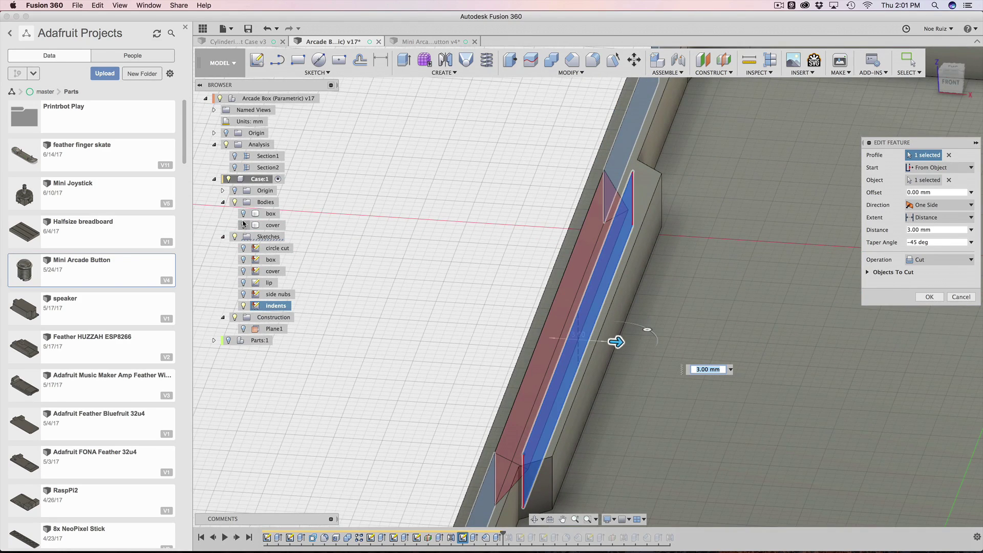
click(244, 225)
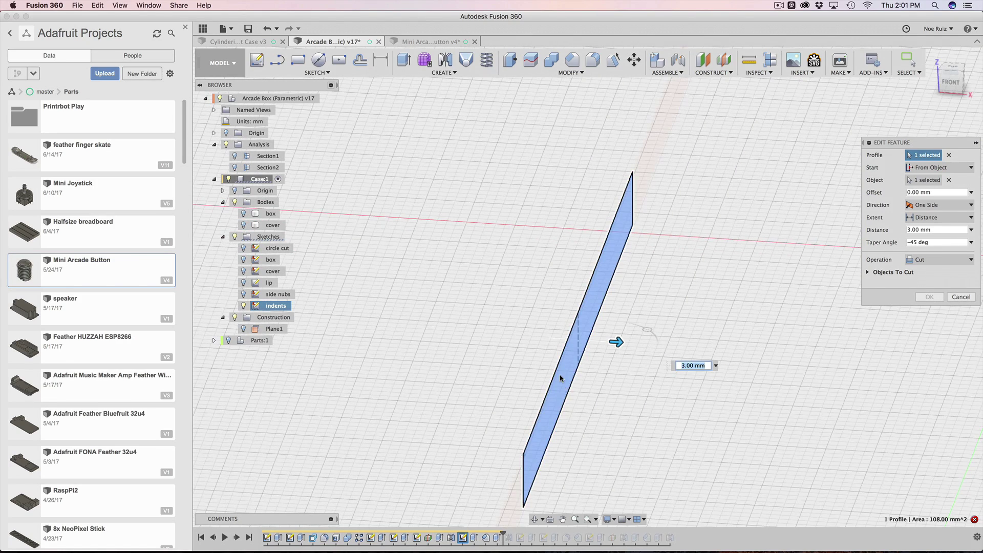
shift+middle_drag(494, 340, 452, 313)
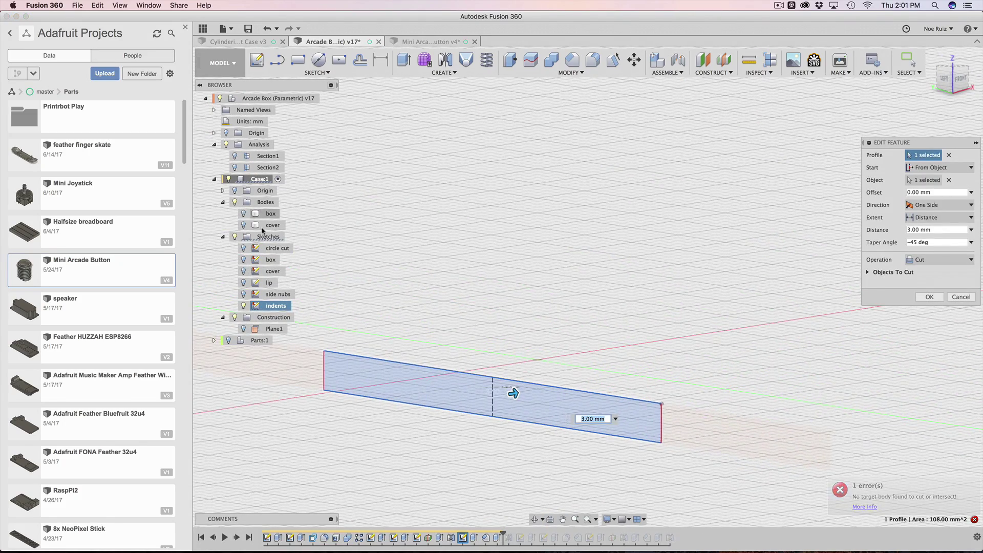
click(244, 225)
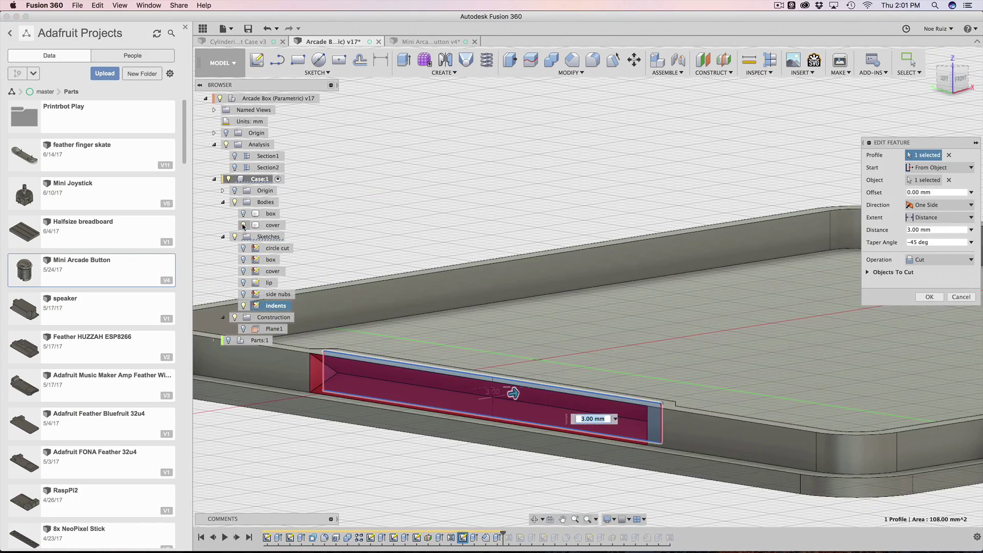
- Review the cut's start options, keeping From Object, and examine how the tapered cut preview sits against the indents profile
scroll(492, 244, down, 3)
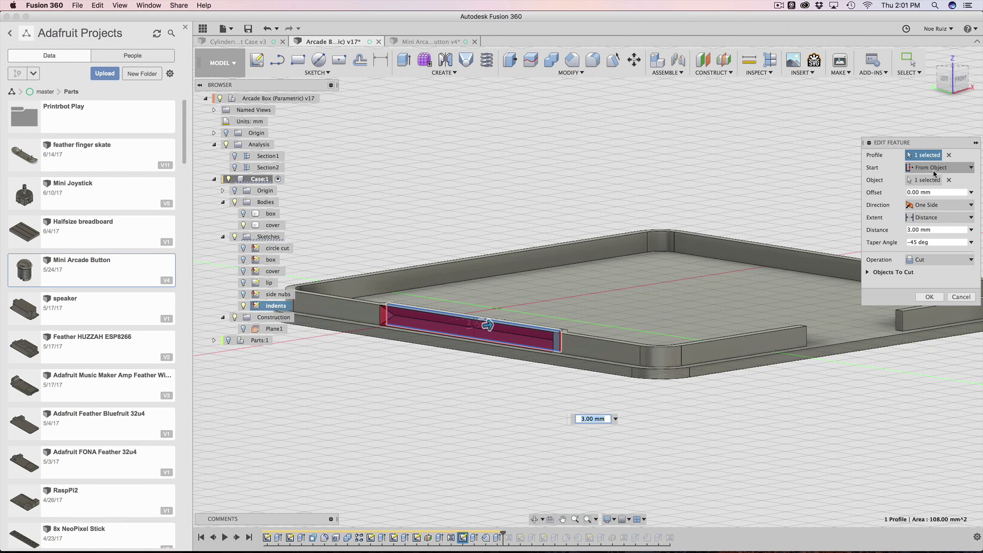
click(933, 168)
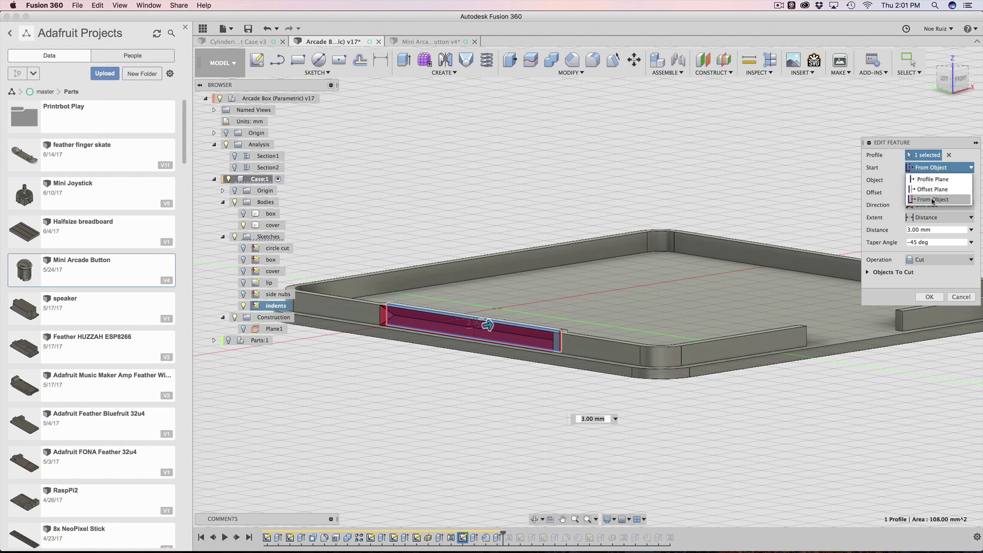
click(920, 172)
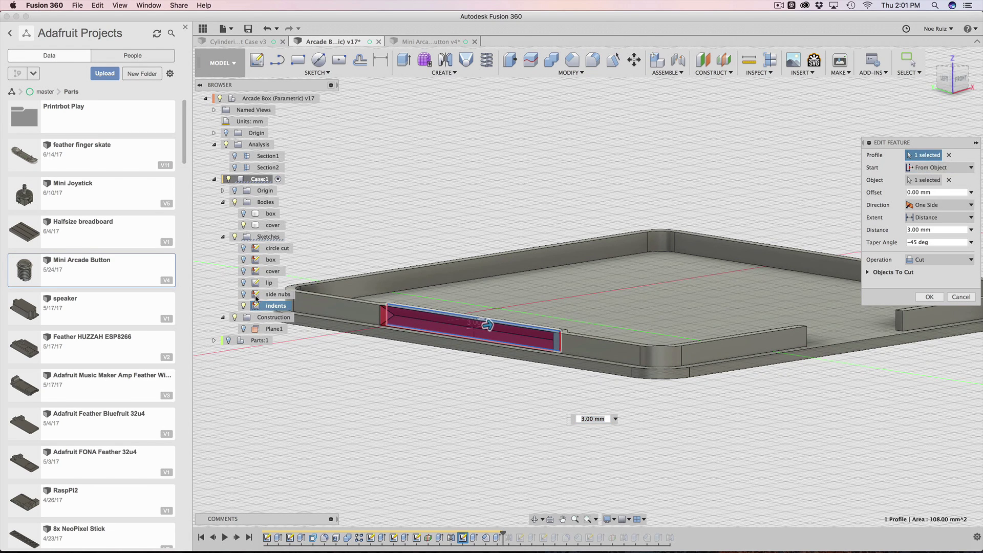
scroll(356, 308, up, 5)
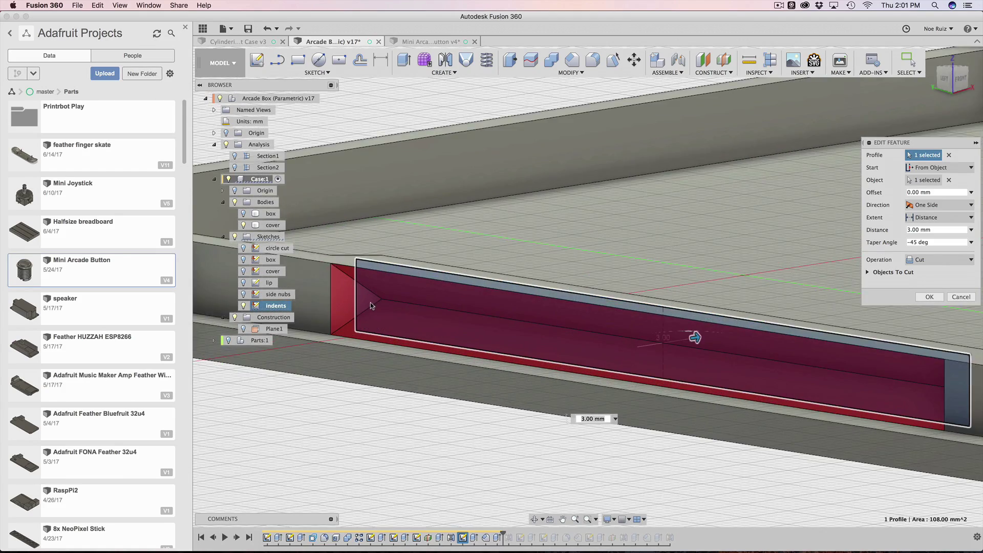
scroll(373, 293, down, 5)
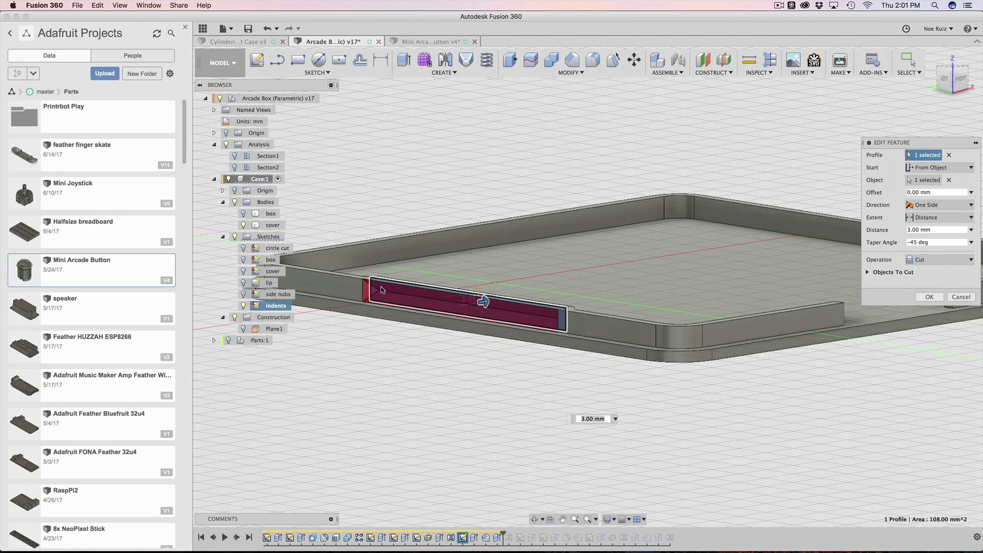
scroll(381, 290, up, 2)
scroll(381, 290, down, 3)
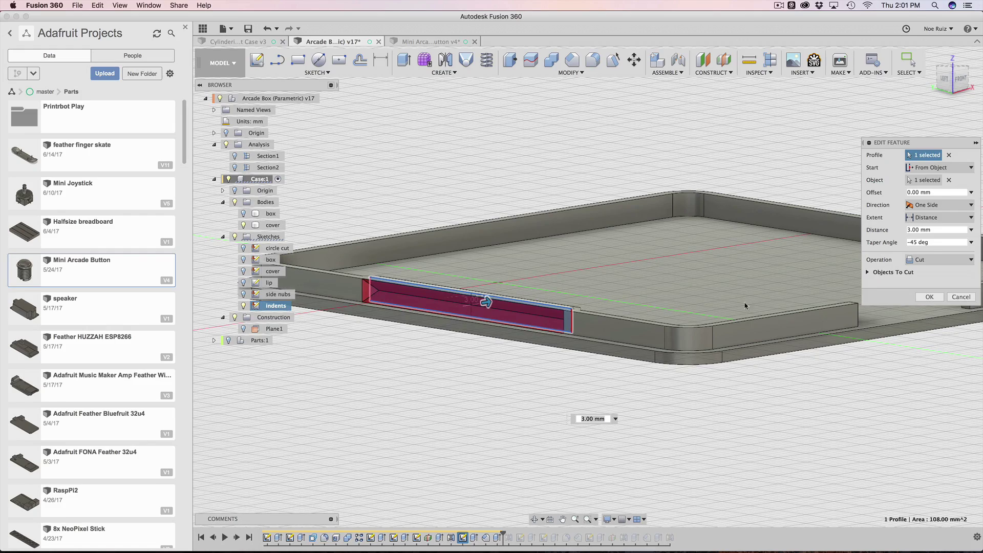
scroll(535, 379, up, 2)
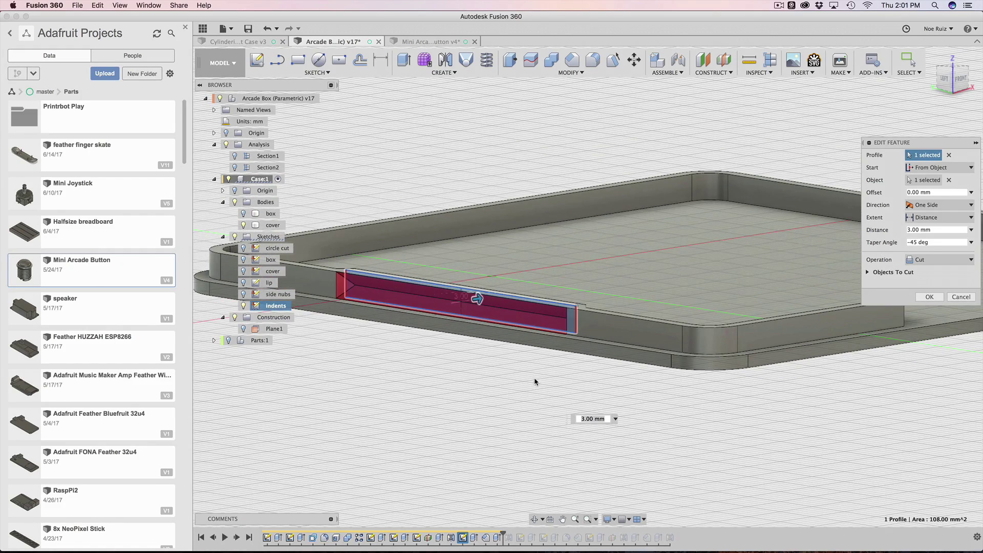
- Activate the cut's start object selection and inspect where the cut begins on the cover lip
shift+middle_drag(483, 447, 483, 430)
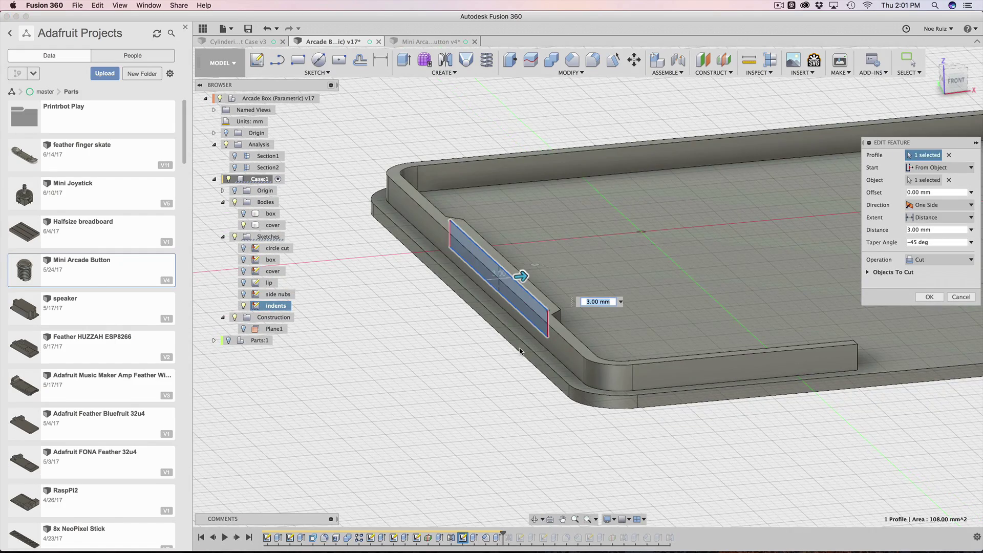
scroll(515, 350, up, 1)
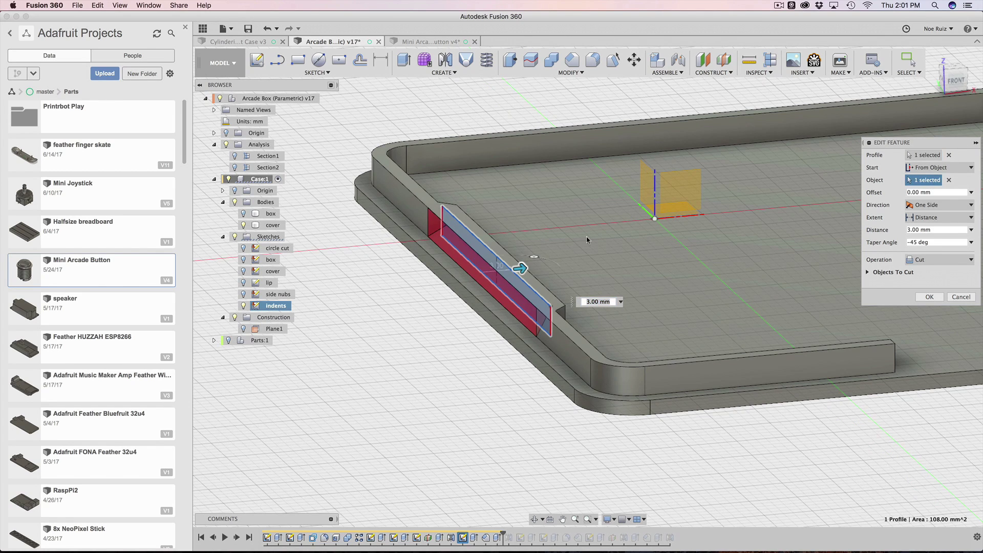
scroll(401, 307, down, 2)
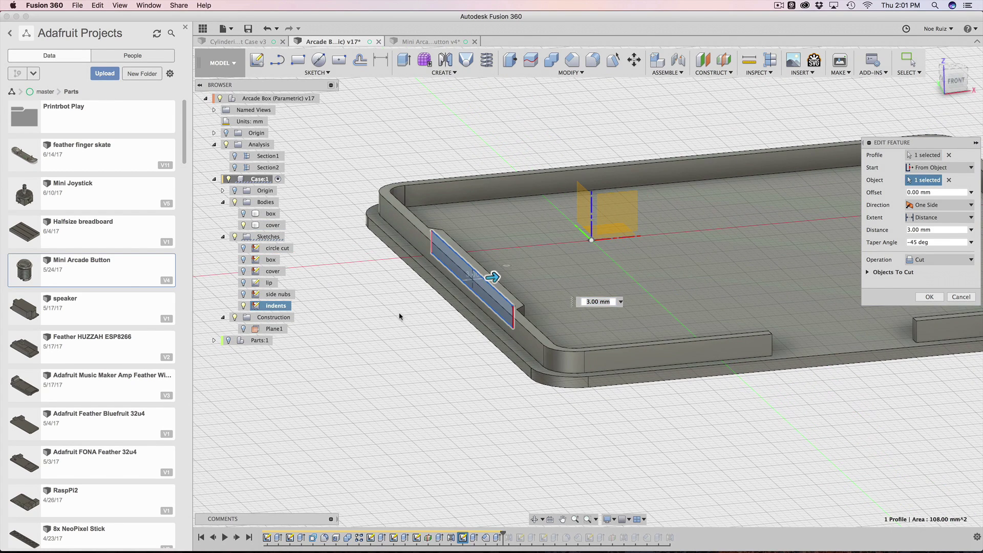
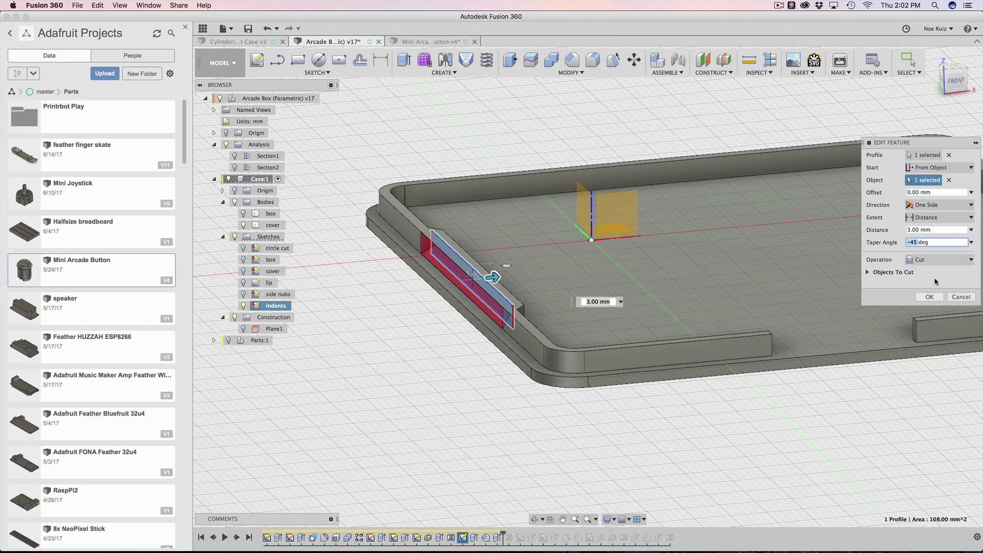
- Close the cut's edit settings and show the Section2 analysis to examine the lip recess in cross-section
click(941, 298)
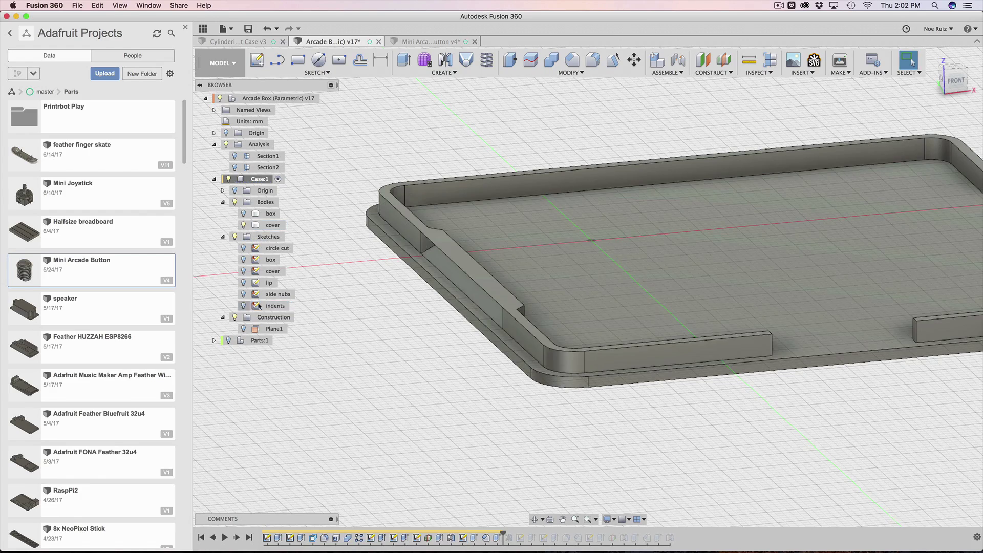
shift+middle_drag(329, 303, 289, 244)
click(235, 168)
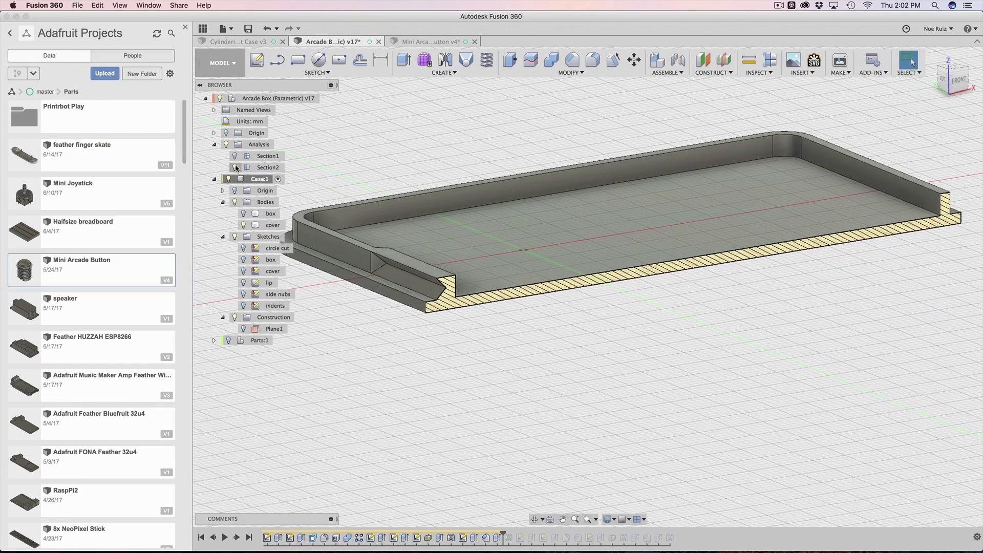
shift+middle_drag(361, 326, 332, 331)
scroll(543, 287, up, 6)
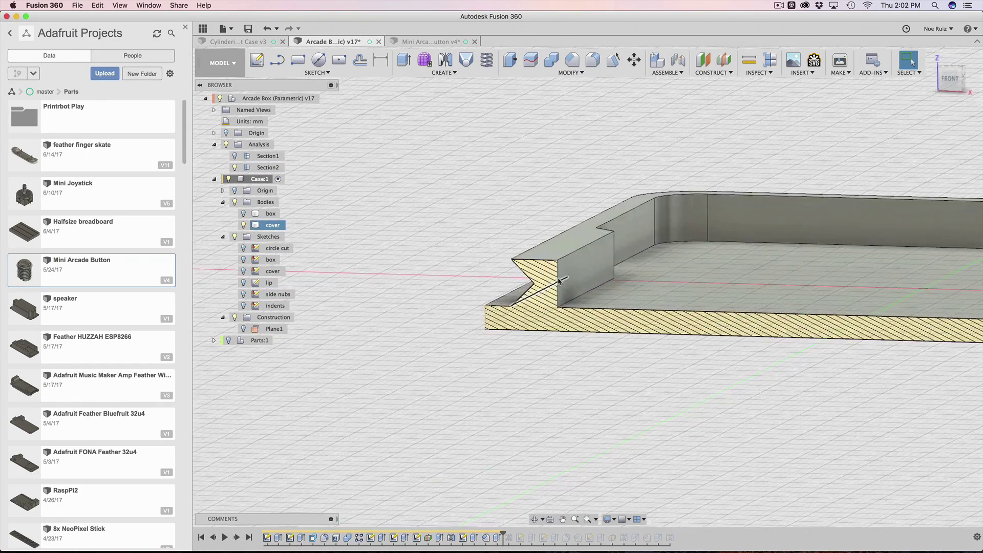
- Measure the distance between the lip's inner face and the recess's deepest edge, and hide the Section2 analysis
click(582, 275)
shift+middle_drag(417, 232, 446, 207)
middle_drag(446, 207, 829, 279)
shift+click(440, 311)
scroll(440, 311, down, 3)
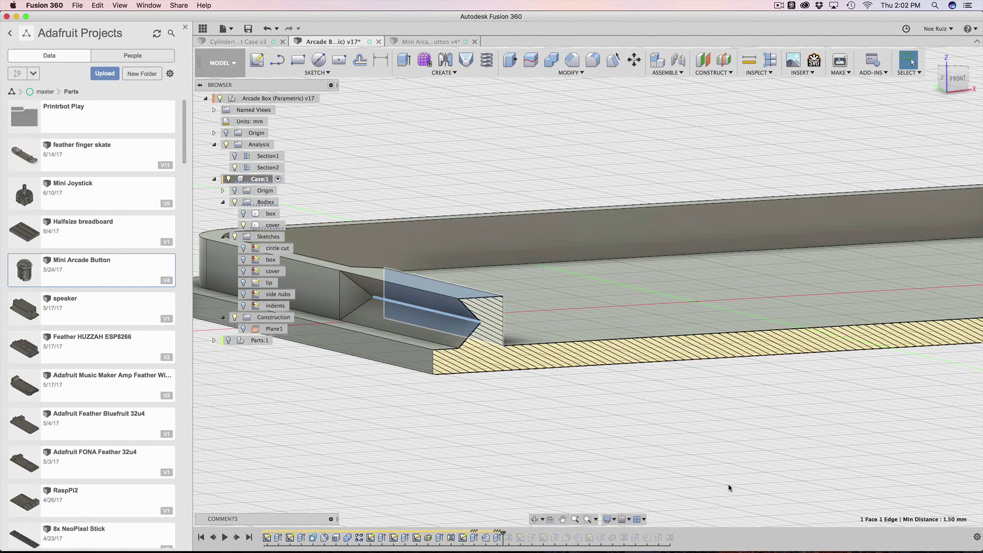
shift+middle_drag(729, 488, 546, 271)
shift+middle_drag(390, 386, 461, 390)
scroll(522, 271, up, 2)
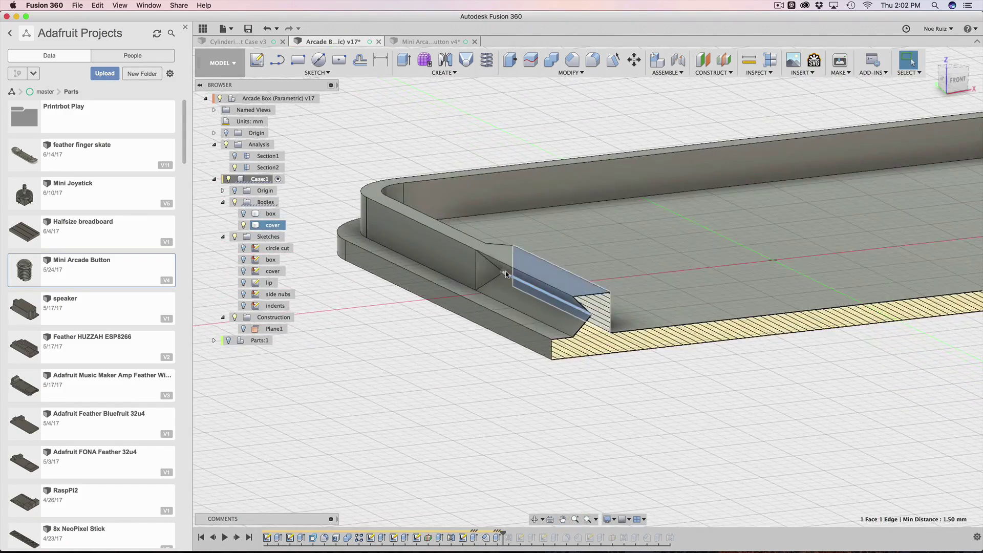
shift+middle_drag(484, 274, 552, 399)
scroll(502, 381, down, 2)
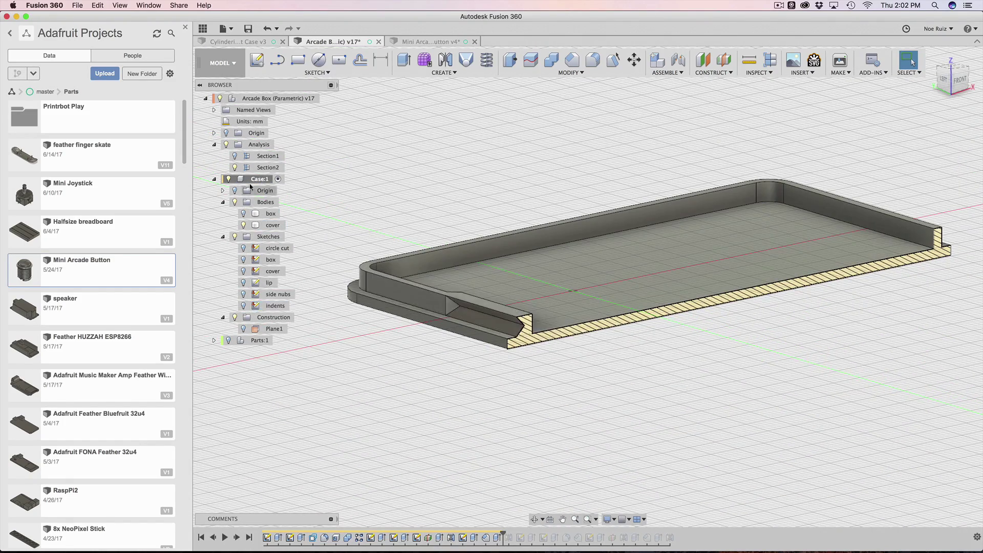
click(236, 166)
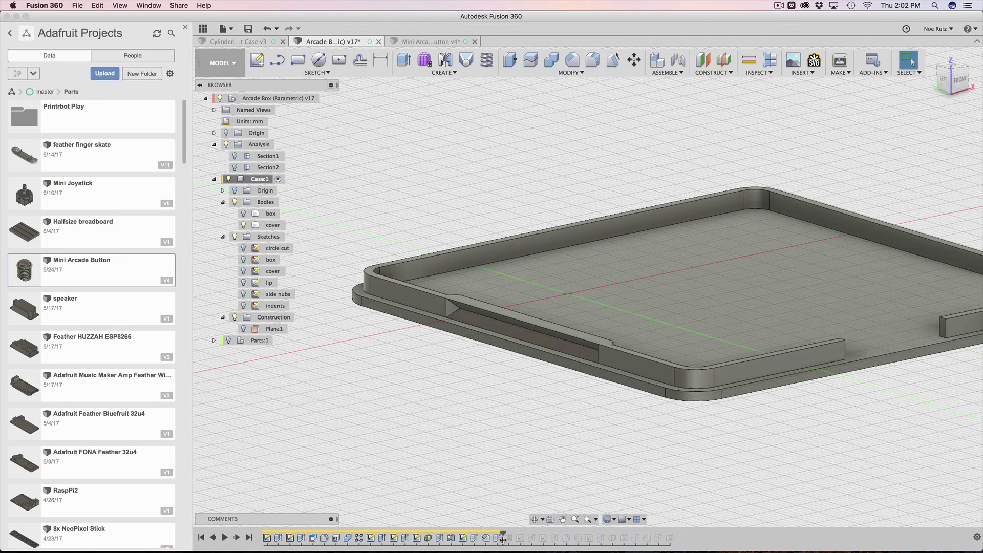
- Show Plane1 and roll the design history forward past the mirror feature that copies the recess across it
click(242, 329)
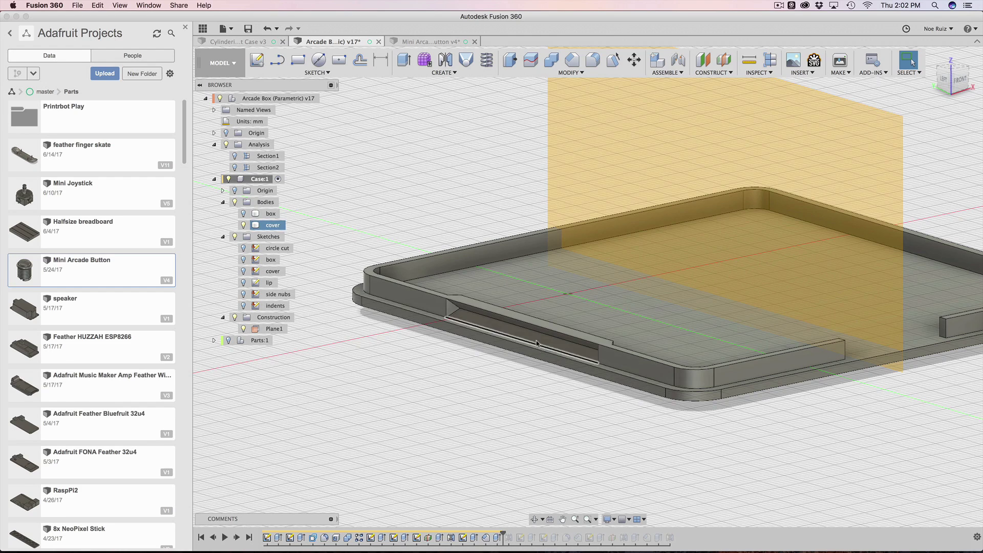
click(512, 537)
middle_drag(749, 431, 564, 435)
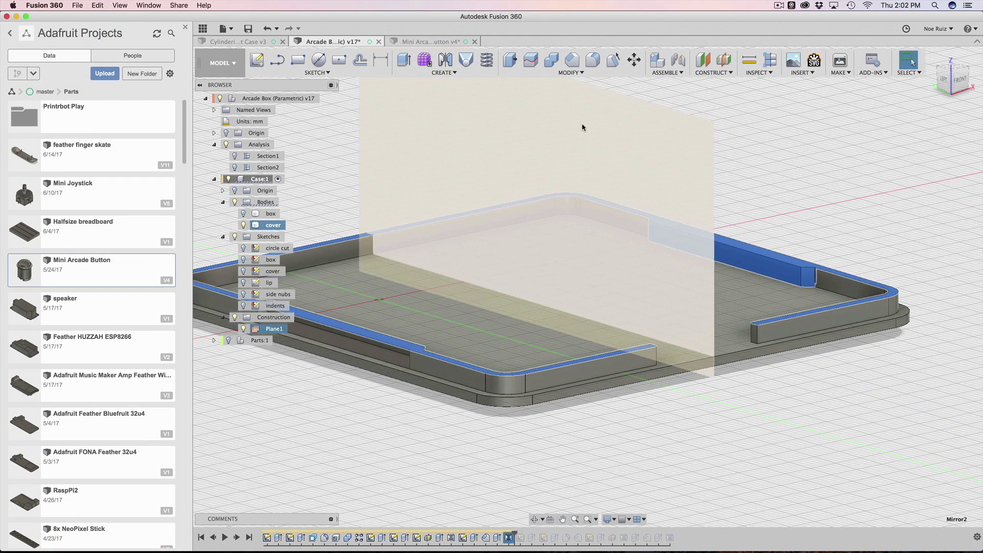
shift+middle_drag(797, 173, 581, 130)
- Examine the mirrored recess on the opposite side of the cover's lip relative to the construction plane
middle_drag(963, 439, 660, 384)
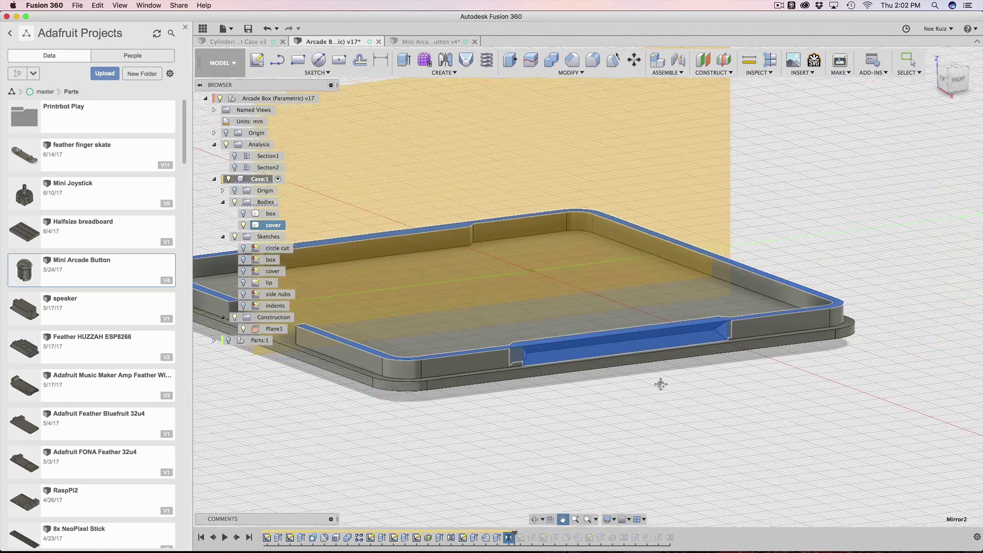
click(661, 384)
scroll(617, 328, down, 5)
click(586, 319)
middle_drag(522, 370, 619, 392)
scroll(567, 386, up, 4)
scroll(566, 386, down, 3)
middle_drag(352, 237, 352, 290)
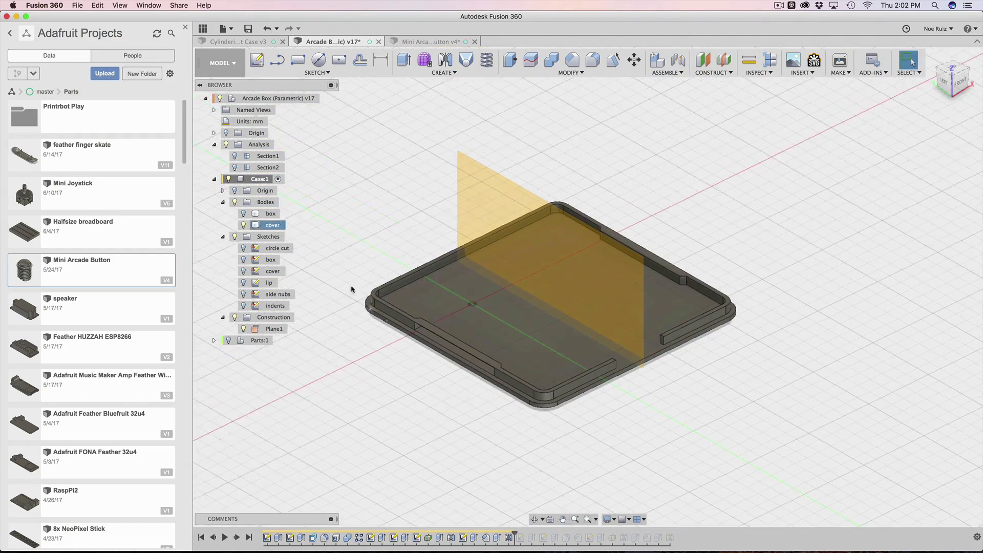
- Show the box body together with the cover and turn on the Section2 analysis to inspect how nub and indent fit
click(244, 225)
shift+middle_drag(869, 381, 854, 368)
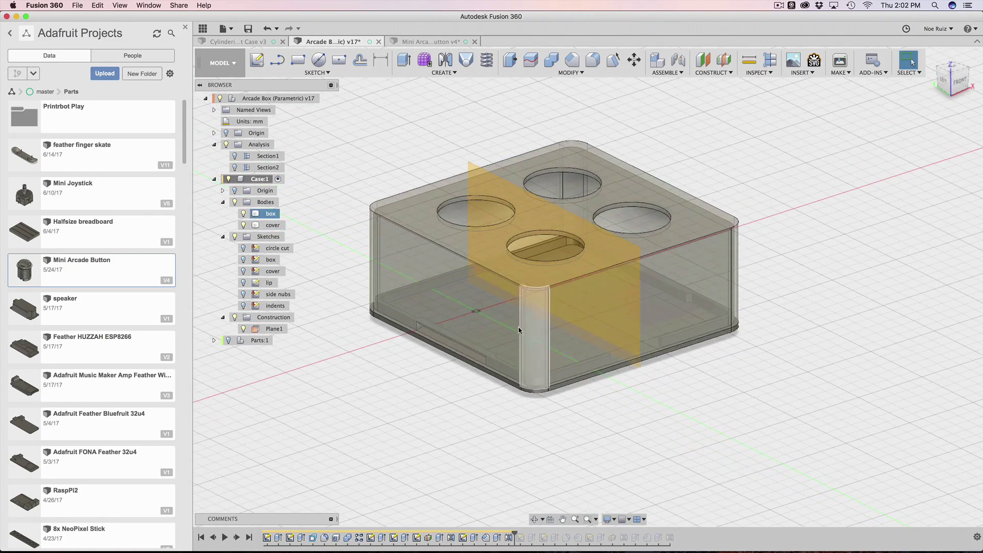
click(236, 156)
click(236, 167)
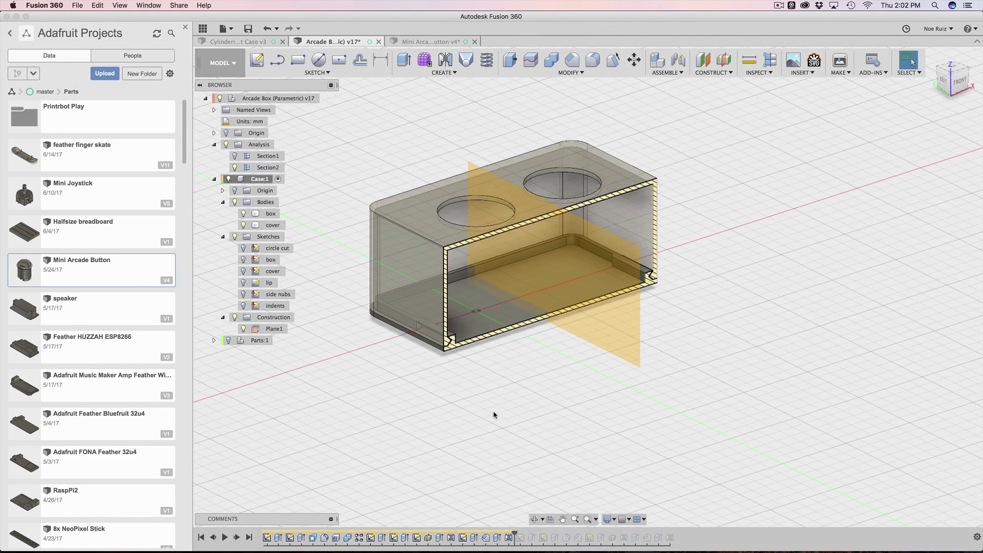
scroll(494, 415, up, 10)
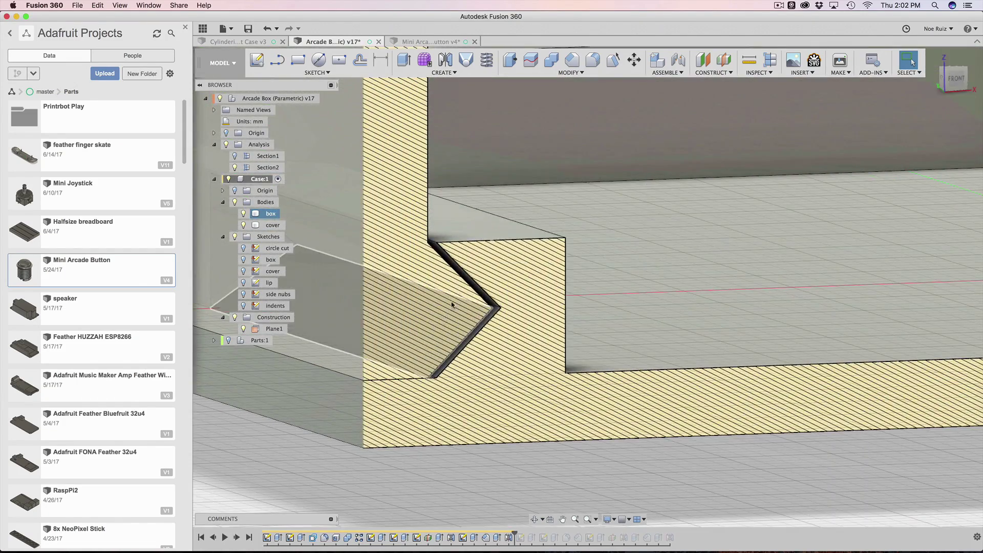
scroll(452, 304, down, 5)
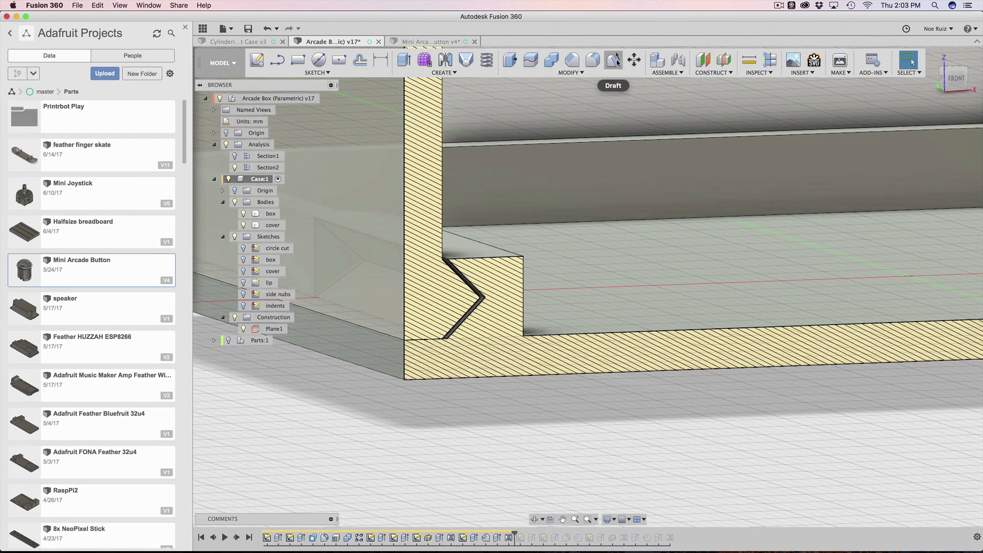
- Open the parameters and set the user parameter gap to 0.4 mm and shell to 2 mm
key(s)
click(680, 116)
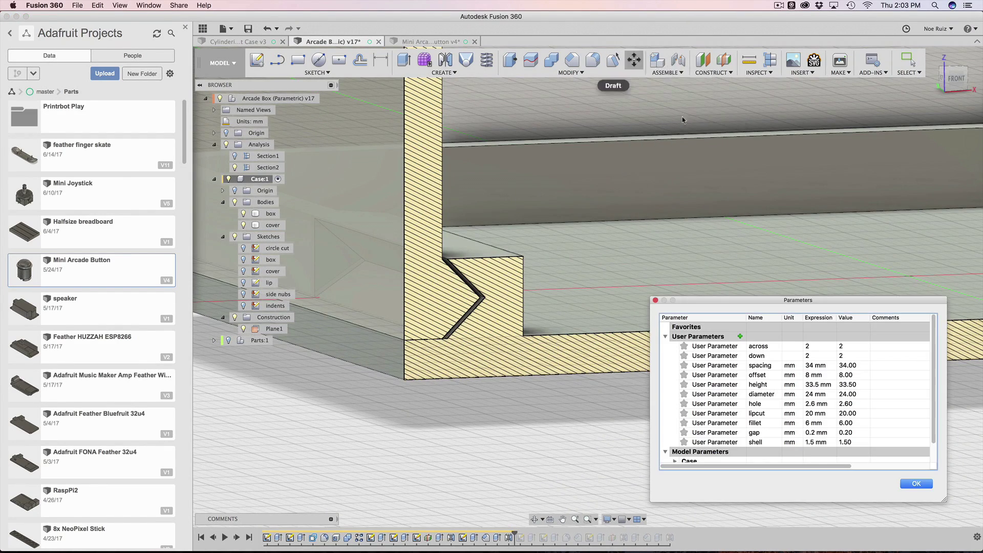
click(813, 434)
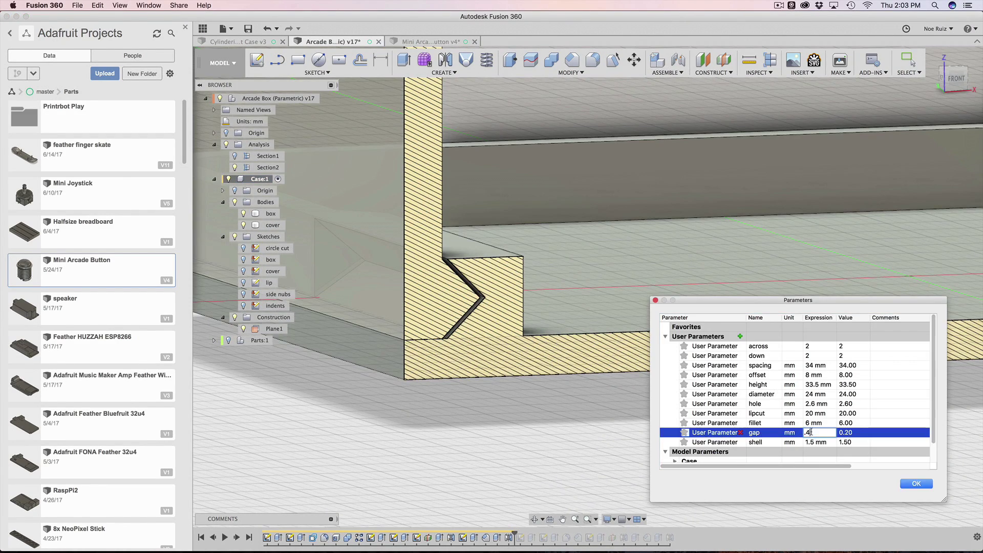
text(.4)
key(Return)
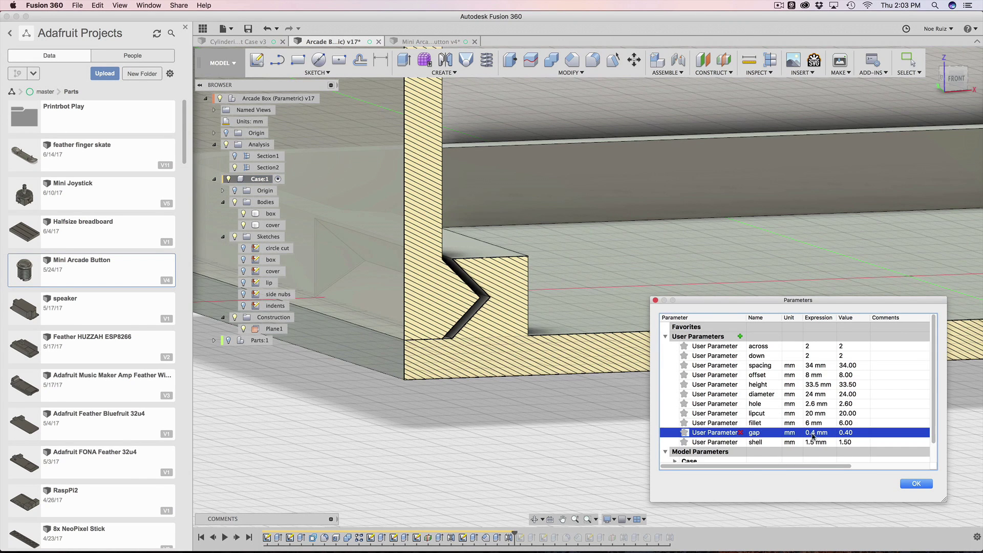
click(812, 441)
text(2)
key(Return)
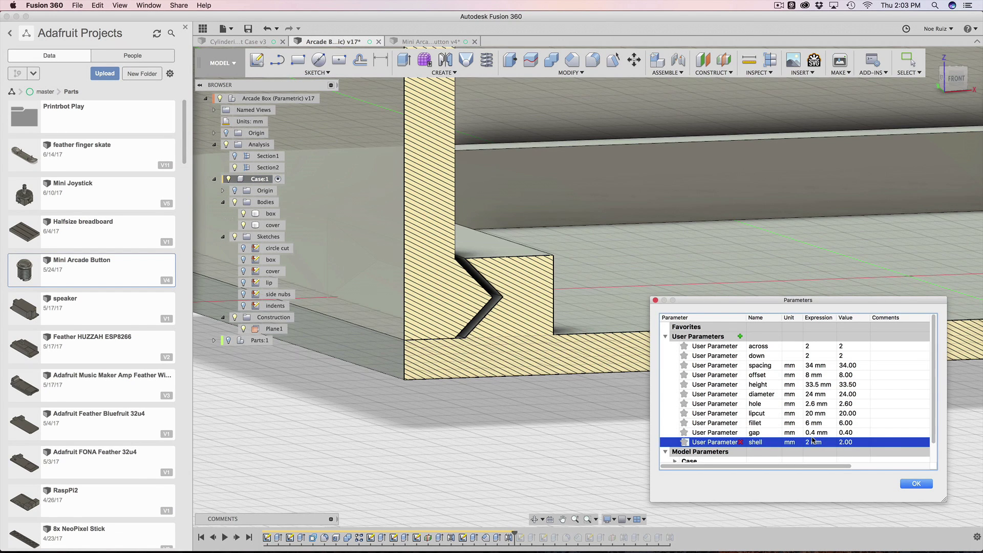
- Set the gap parameter to 1 mm and inspect the clearance between the box nub and the cover indent
scroll(811, 419, down, 2)
click(815, 415)
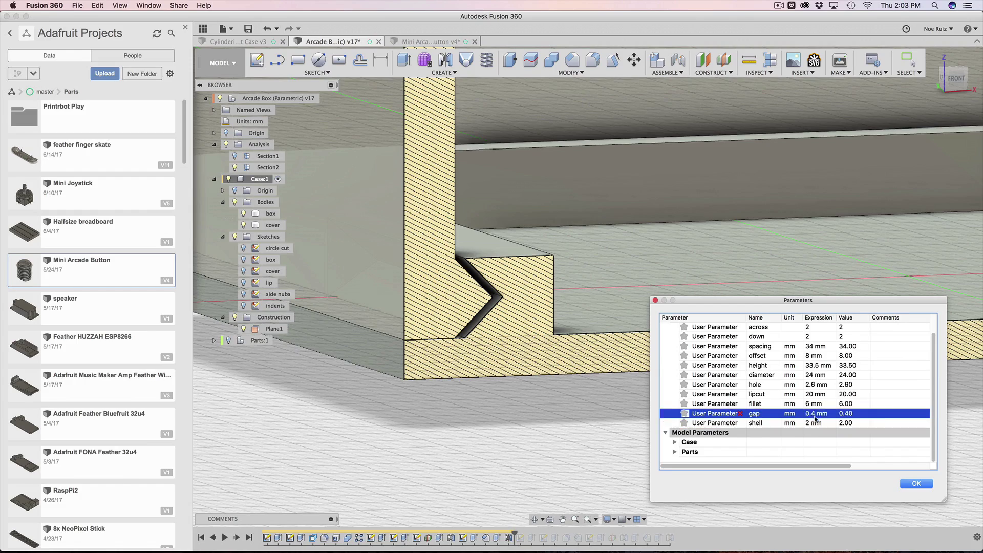
text(1)
key(Return)
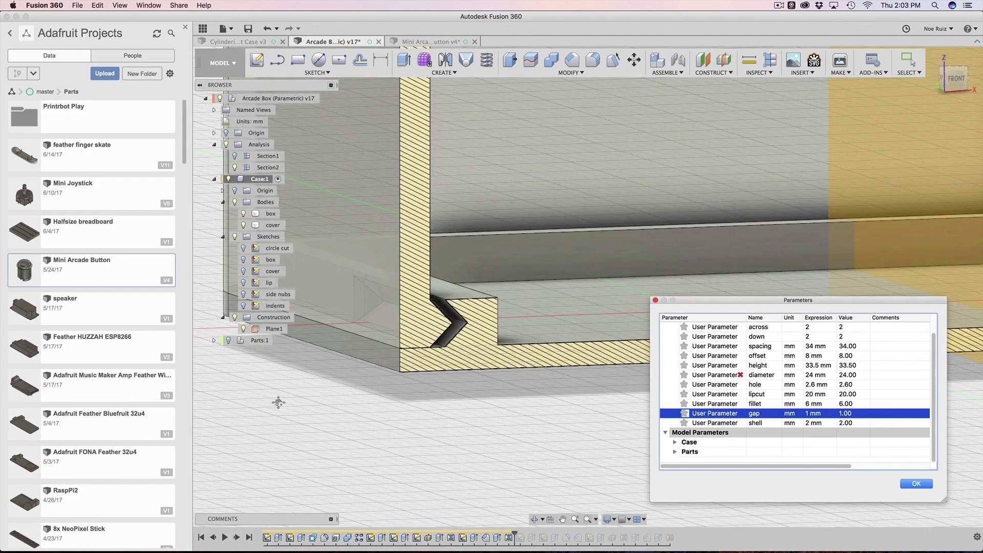
shift+middle_drag(278, 403, 432, 458)
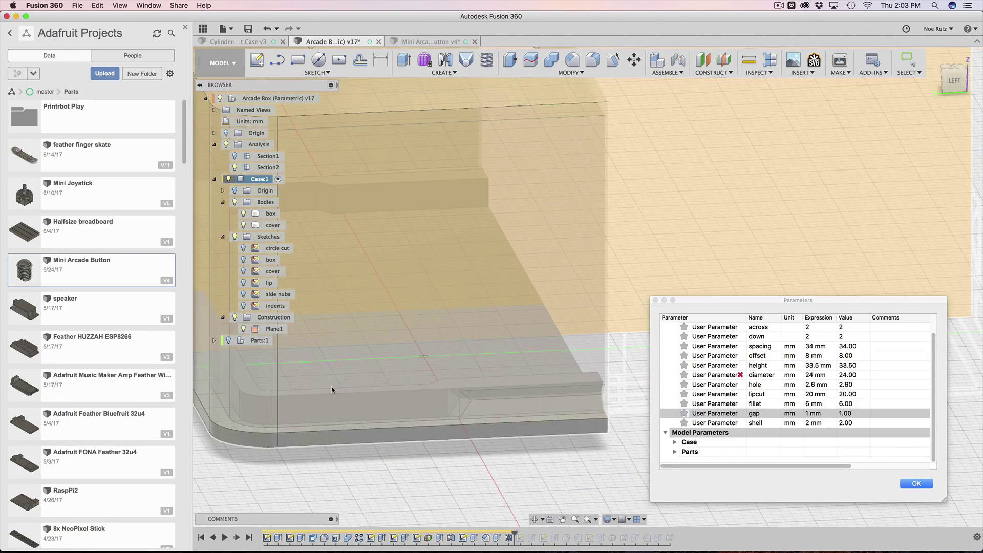
scroll(331, 388, down, 3)
shift+middle_drag(569, 449, 422, 443)
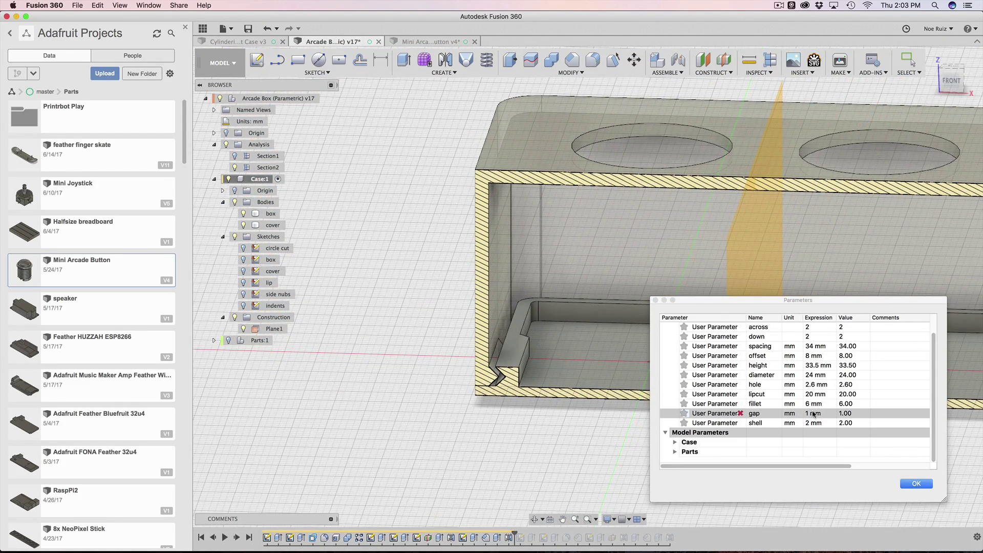
- Set the gap parameter to 0.3 mm and the shell parameter to 1.5 mm, and accept the parameters
click(814, 414)
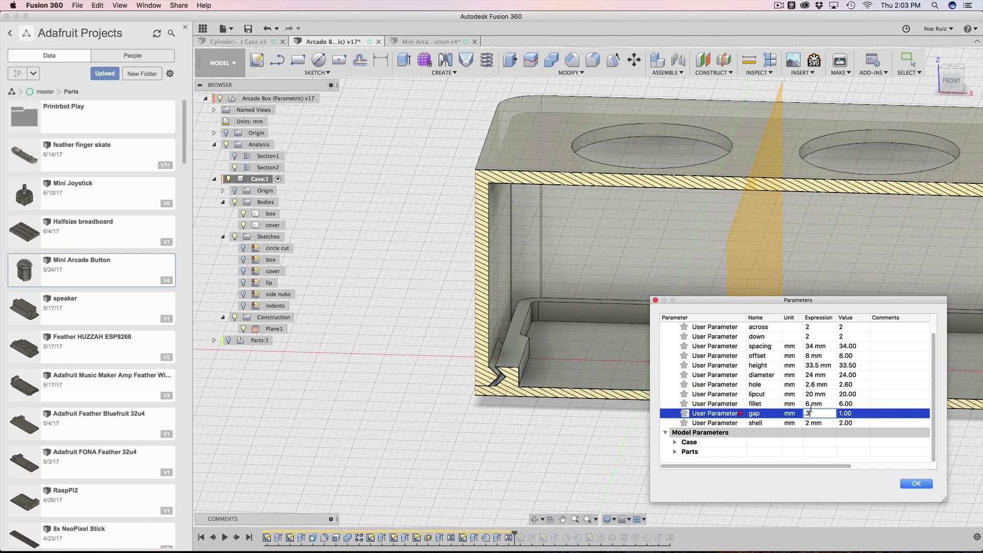
key(Return)
click(813, 423)
text(1)
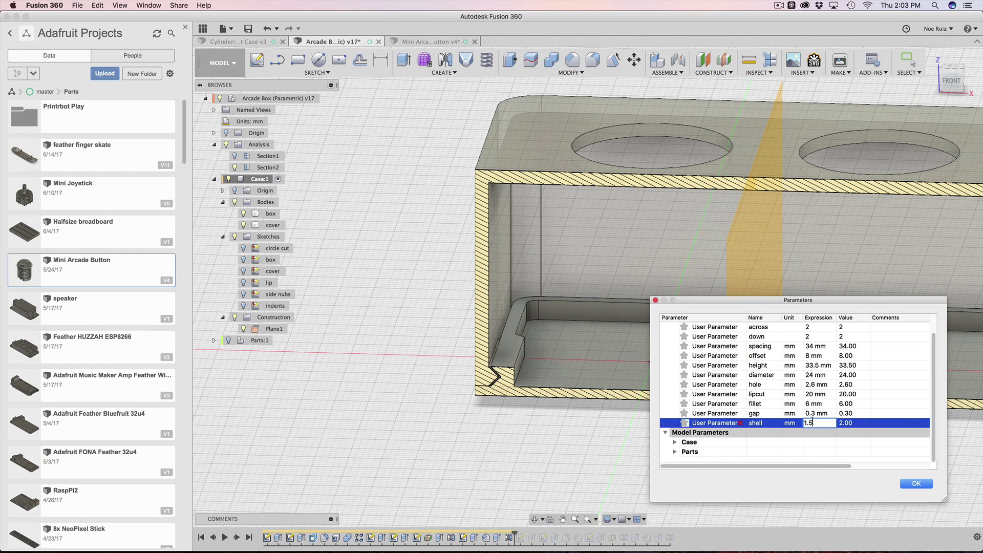
text(.5)
key(Return)
scroll(480, 357, down, 3)
scroll(480, 358, up, 8)
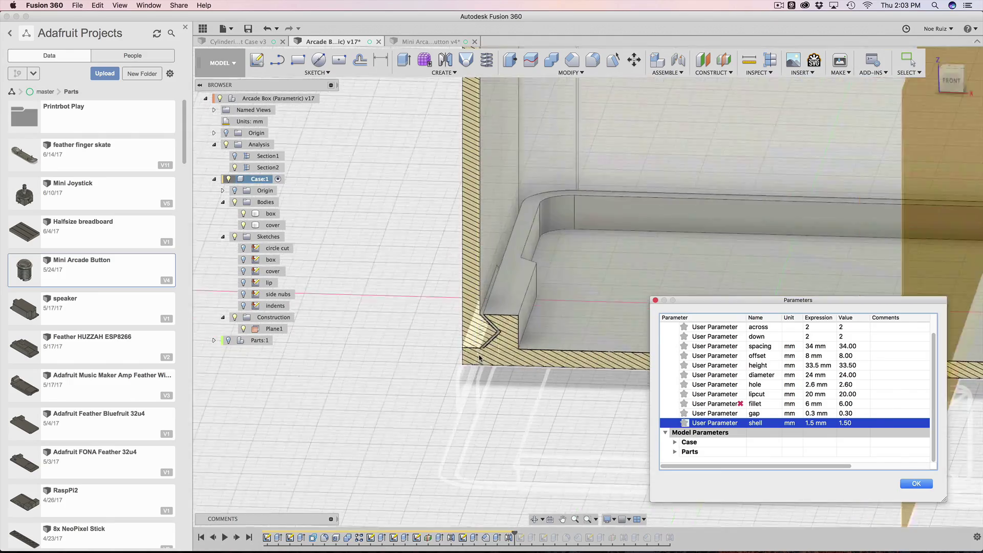
scroll(479, 358, down, 3)
click(917, 484)
- Hide the construction plane Plane1 and the Section2 analysis so the whole box and cover are shown
scroll(436, 331, down, 4)
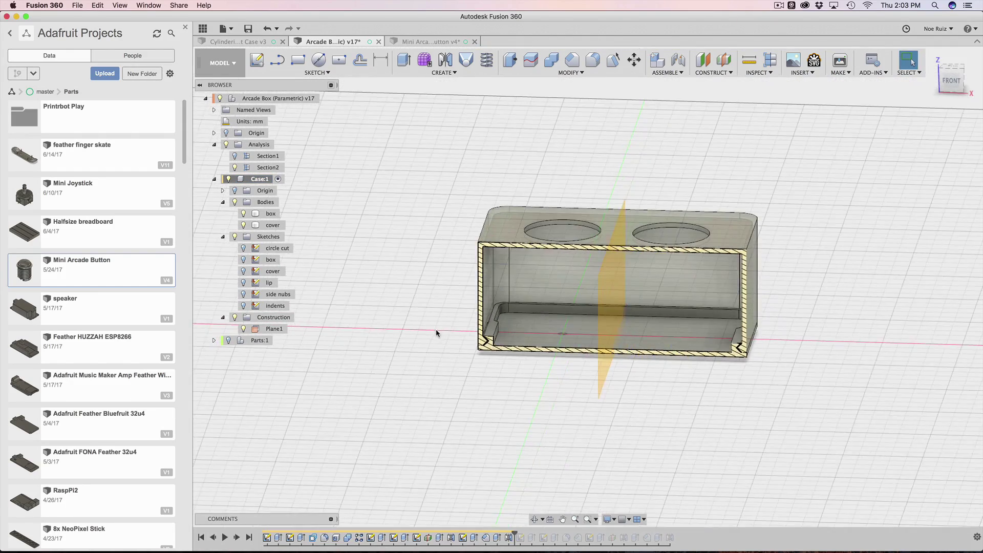
shift+middle_drag(436, 333, 368, 329)
click(243, 329)
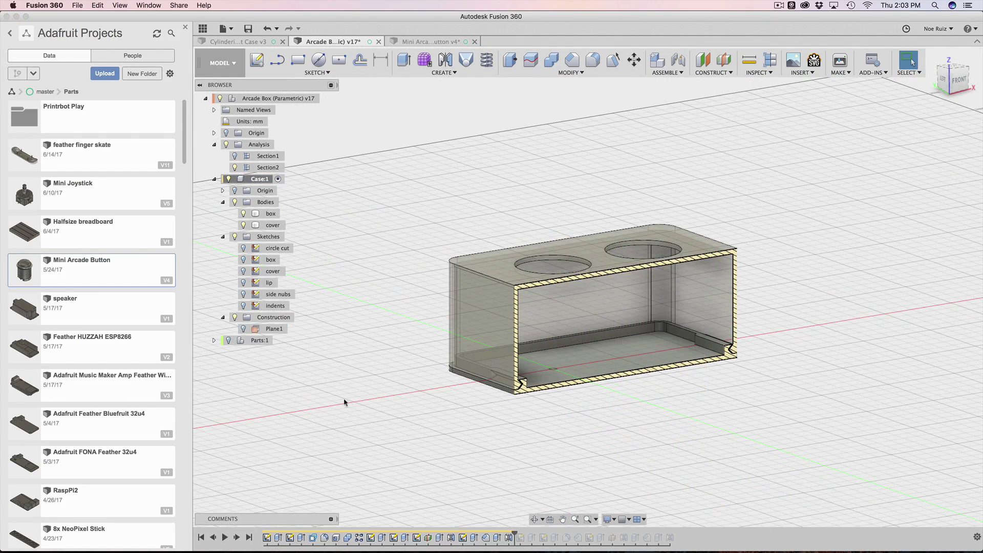
shift+middle_drag(421, 375, 354, 402)
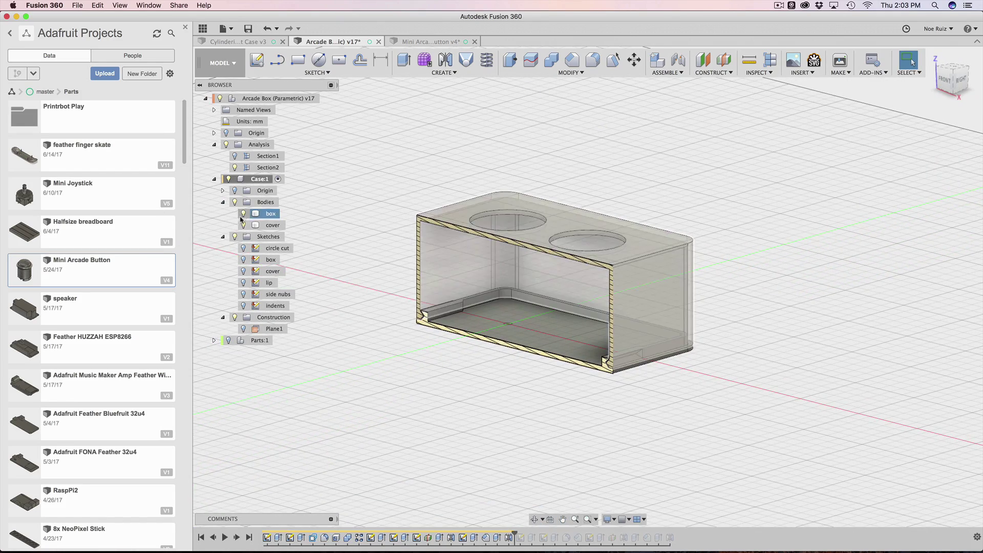
click(235, 168)
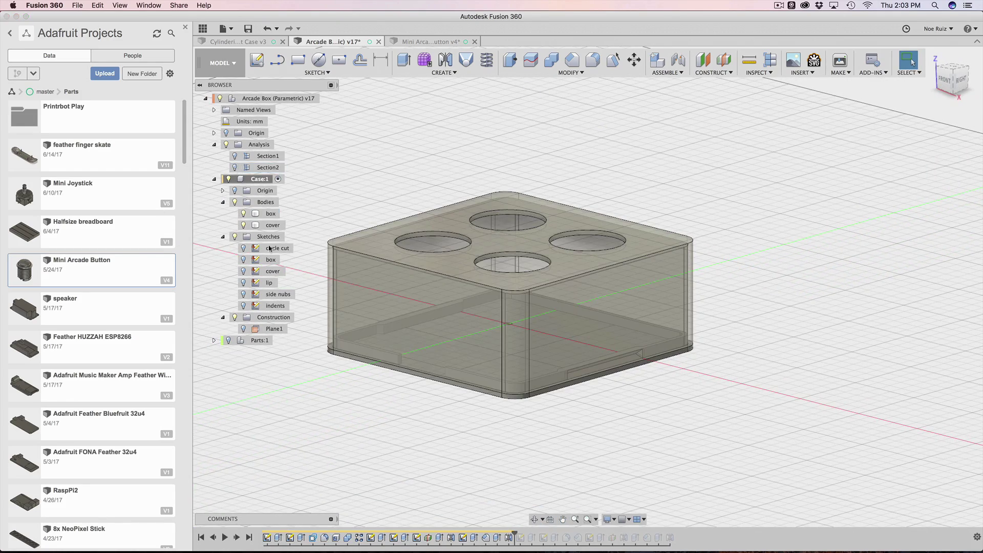
- Examine the assembled box and cover from several sides, ending in the straight front view
middle_drag(344, 418, 364, 417)
scroll(641, 312, up, 5)
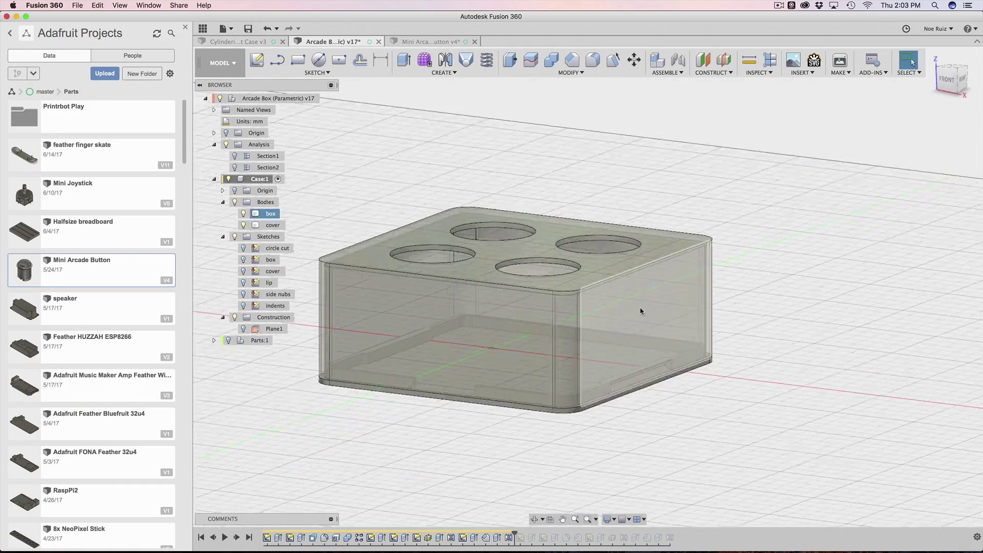
shift+middle_drag(825, 397, 768, 404)
scroll(478, 413, down, 5)
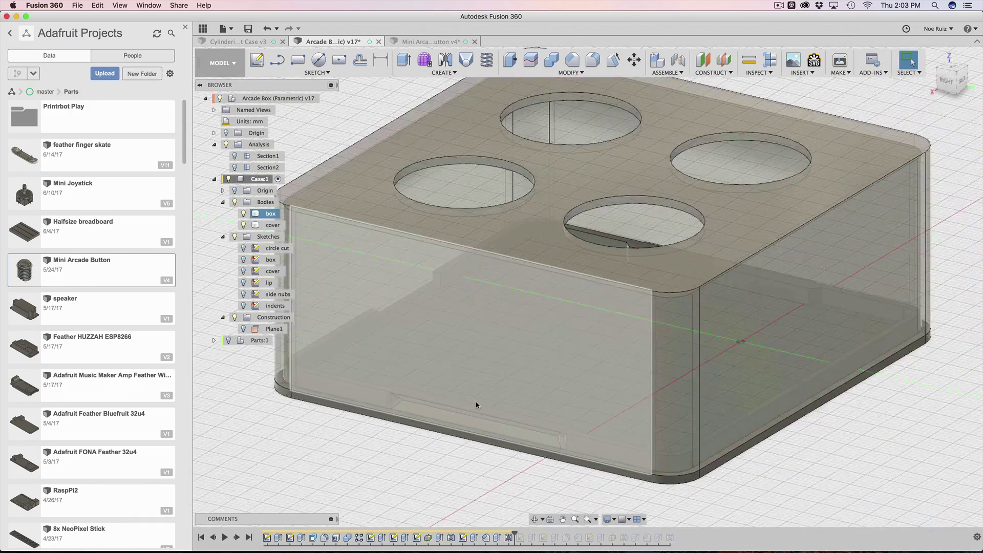
shift+middle_drag(497, 362, 832, 295)
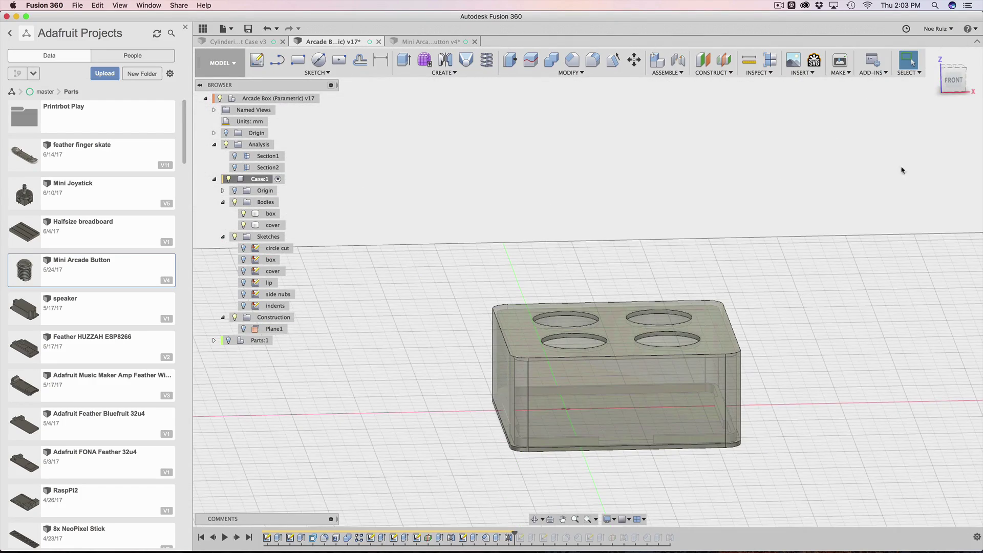
click(955, 80)
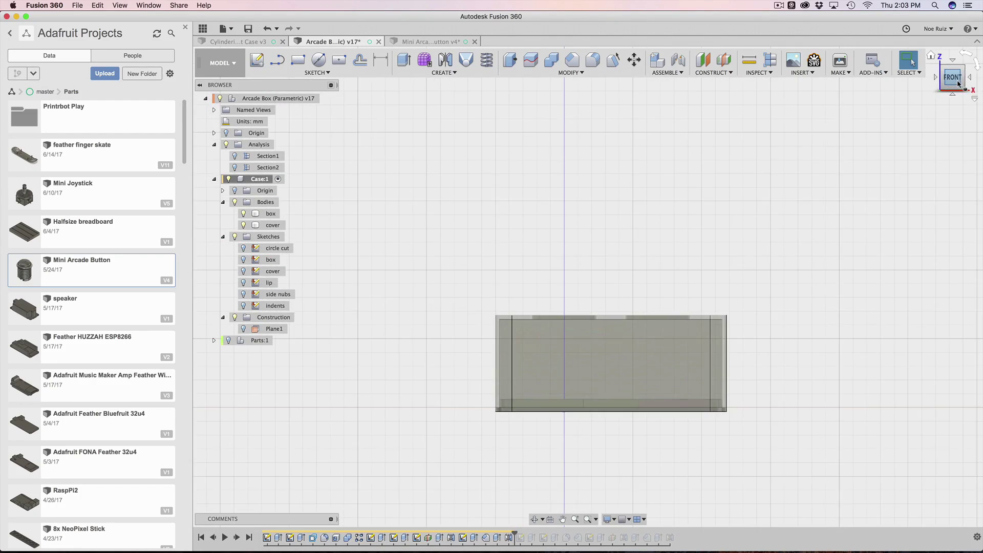
middle_drag(852, 256, 778, 249)
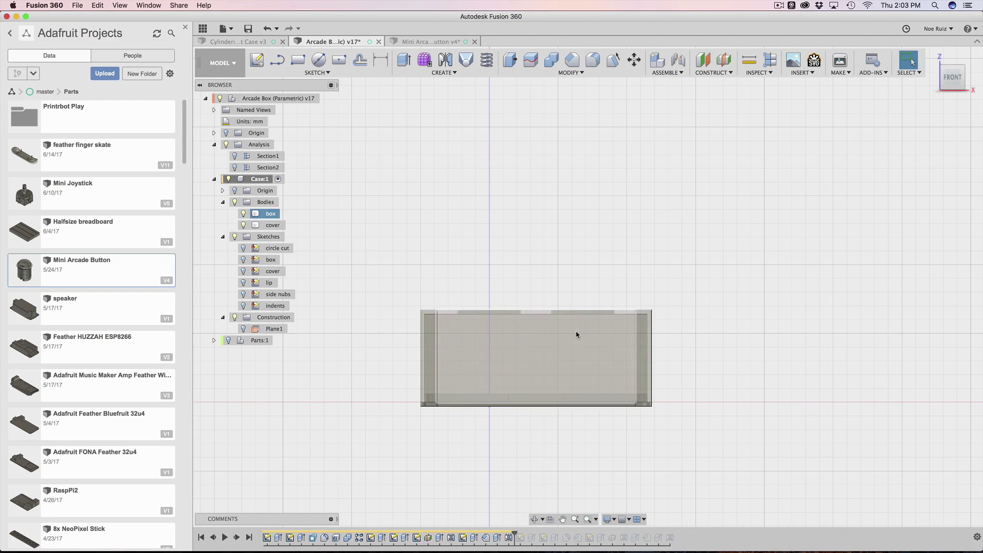
- Examine the assembled box and cover from the front, the right side and above
click(962, 82)
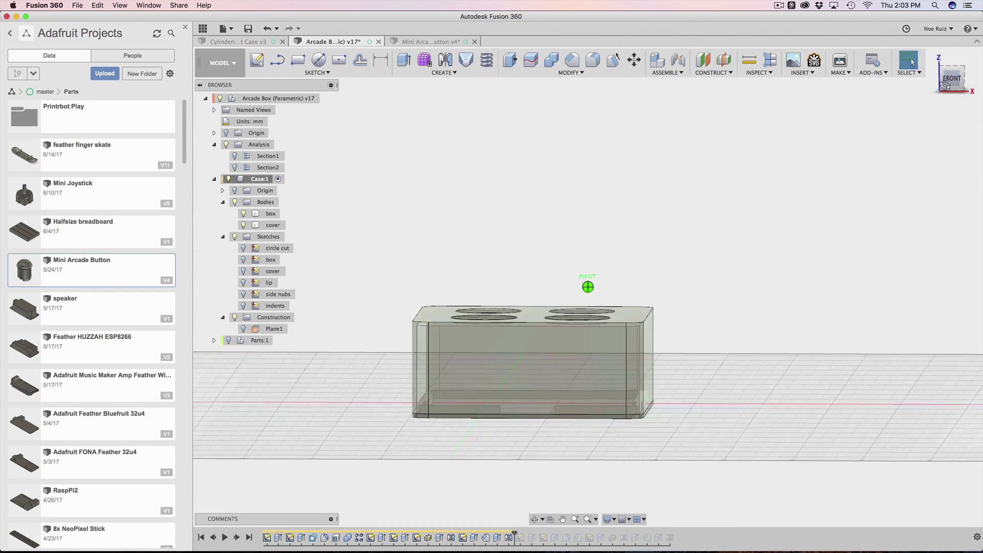
click(964, 81)
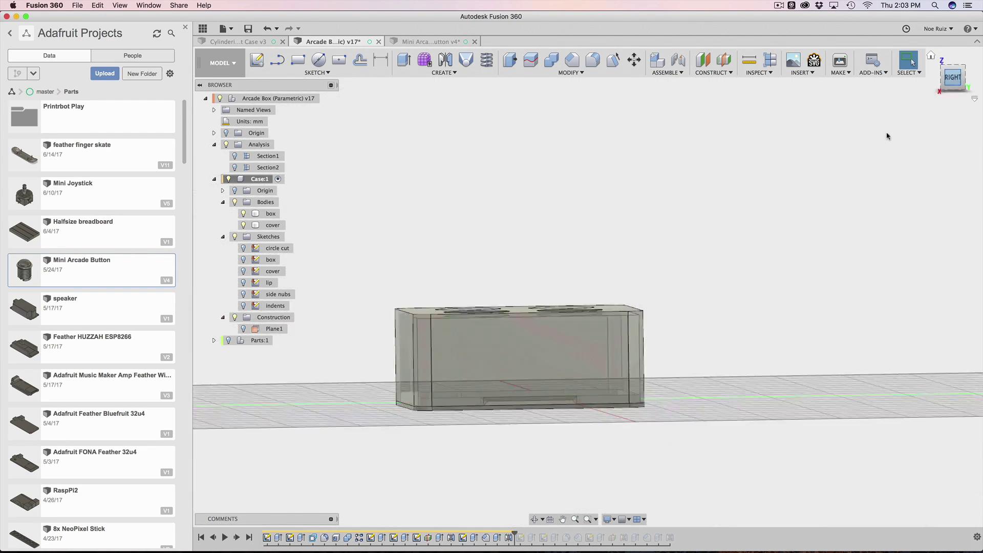
shift+middle_drag(526, 220, 867, 175)
shift+middle_drag(365, 232, 572, 246)
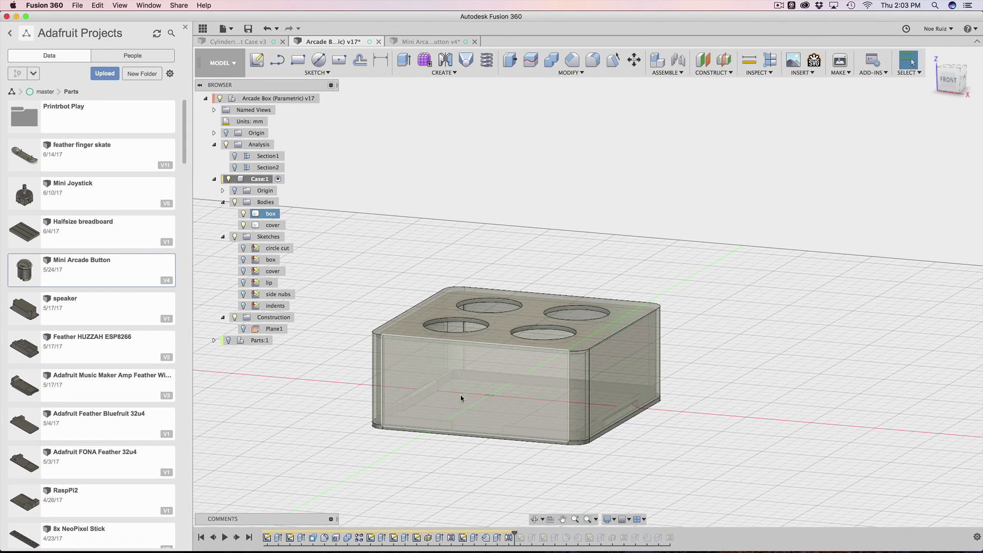
key(Escape)
click(950, 79)
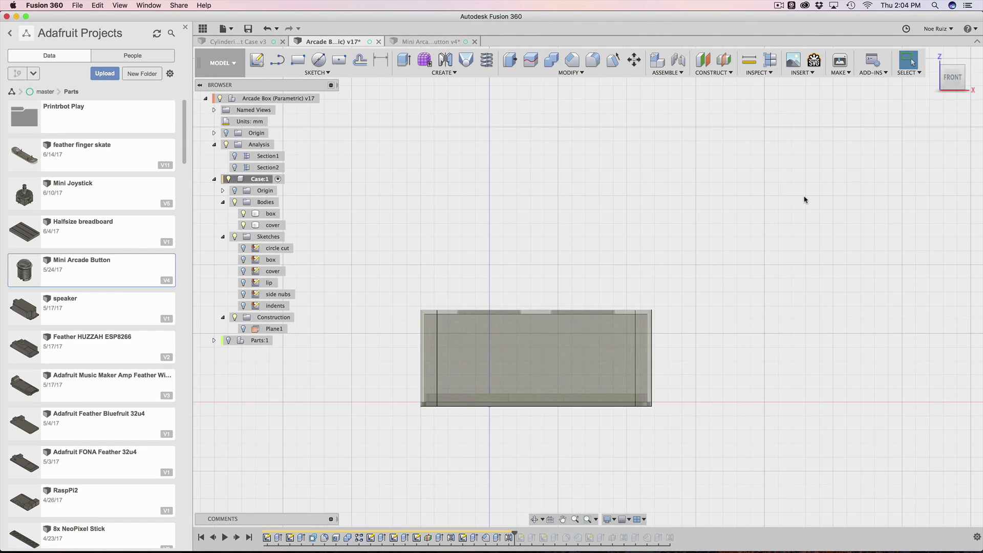
mouse_move(557, 226)
shift+middle_down()
mouse_move(576, 245)
mouse_move(531, 165)
shift+middle_up()
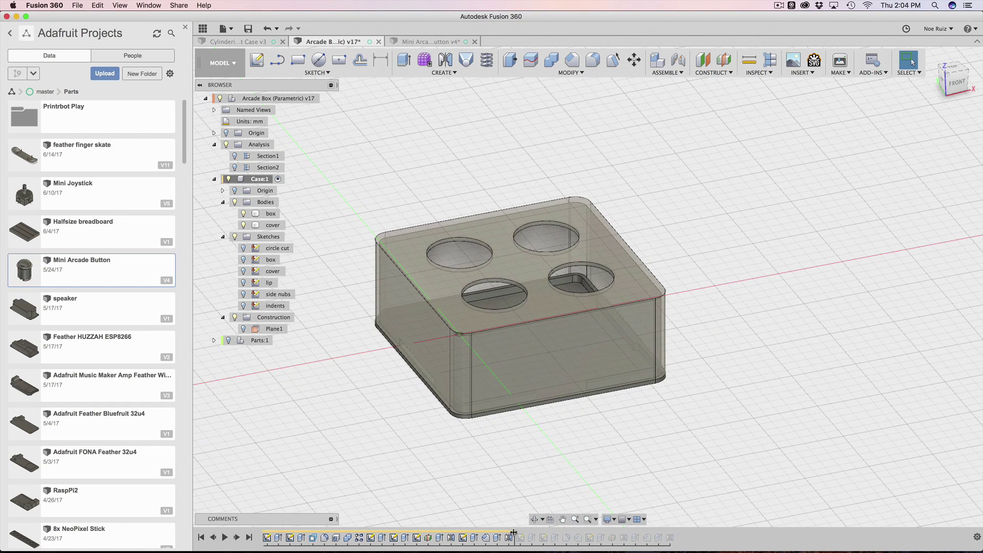
- Roll the design history forward to the standoffs sketch and highlight that sketch on the cover
drag(513, 533, 528, 533)
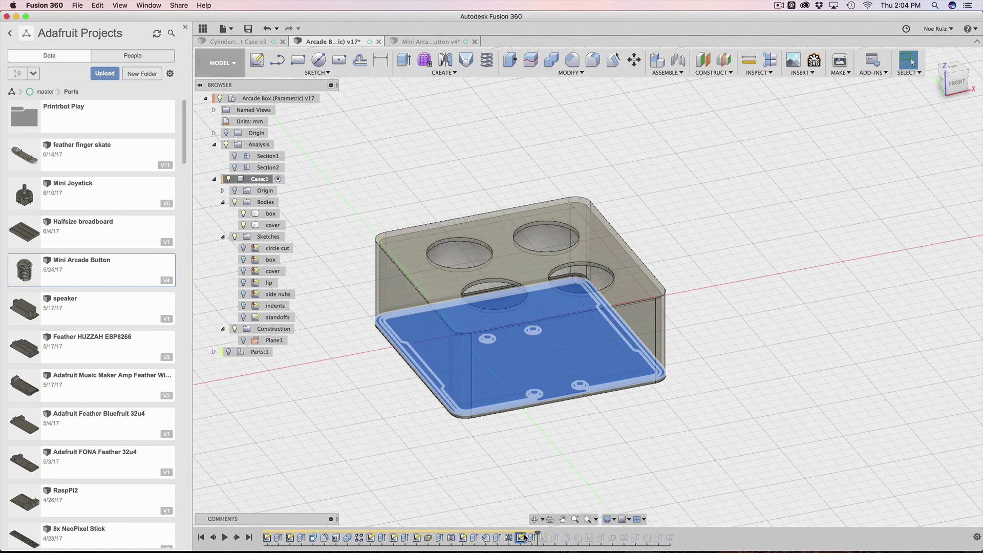
click(548, 491)
drag(537, 534, 524, 534)
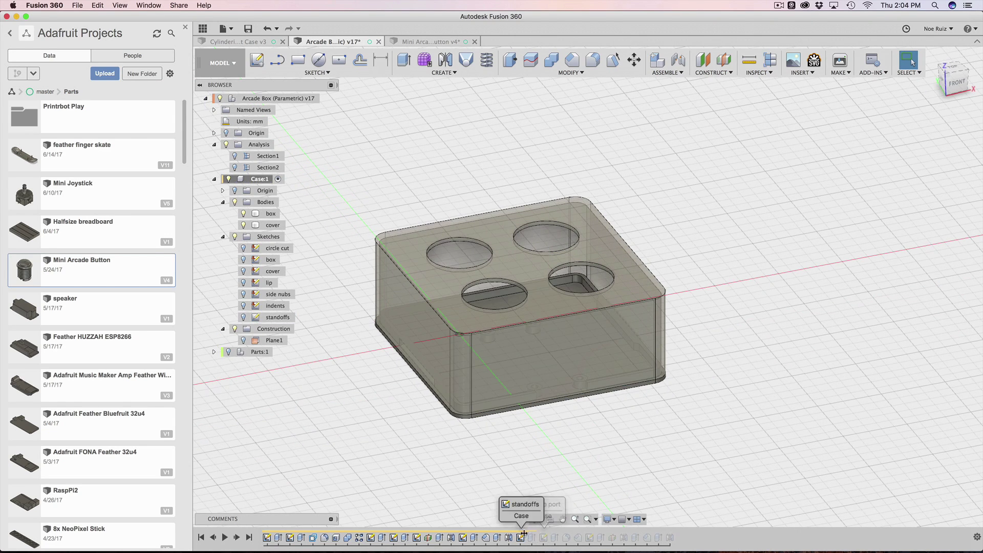
click(523, 535)
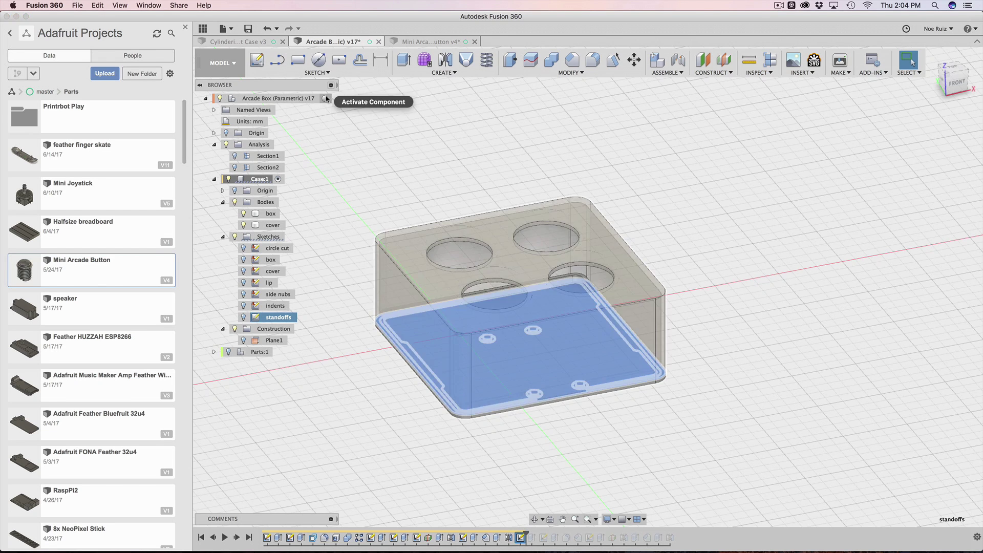
- Activate the top-level Arcade Box component and roll its design history back to just after the Mirror2 feature
click(330, 98)
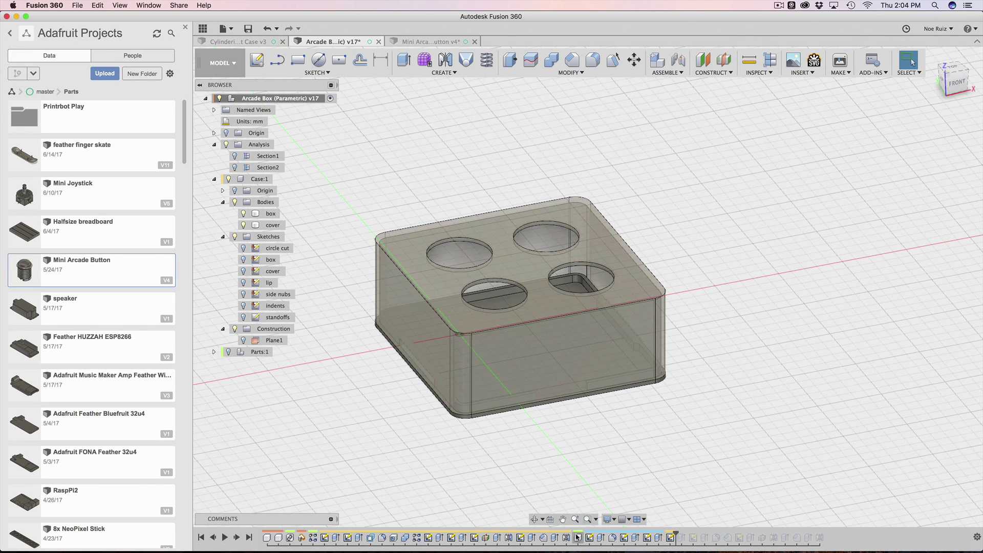
drag(675, 534, 568, 535)
click(567, 538)
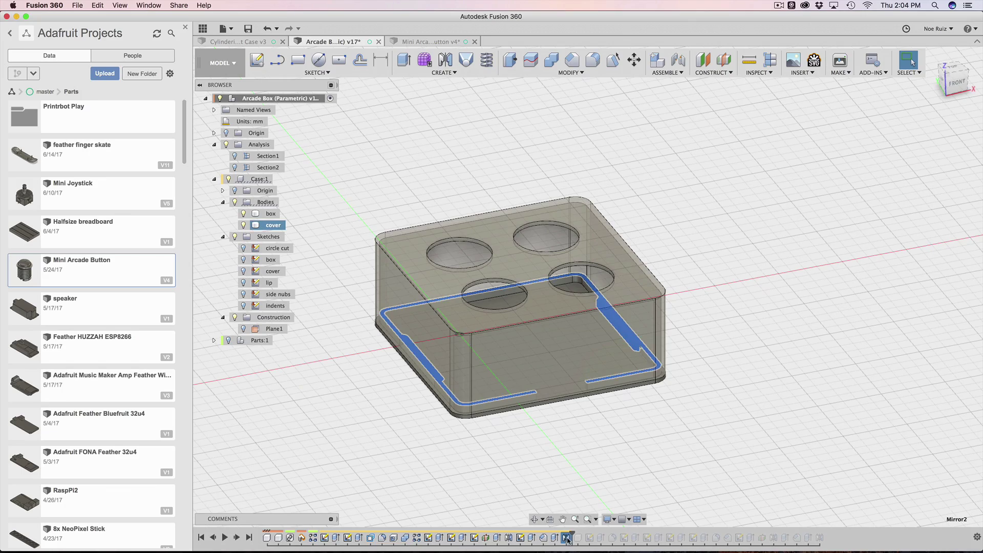
click(436, 427)
mouse_move(436, 427)
shift+middle_down()
mouse_move(371, 404)
mouse_move(393, 422)
mouse_move(431, 417)
mouse_move(471, 451)
mouse_move(459, 428)
mouse_move(465, 435)
shift+middle_up()
scroll(449, 354, up, 3)
scroll(450, 354, down, 5)
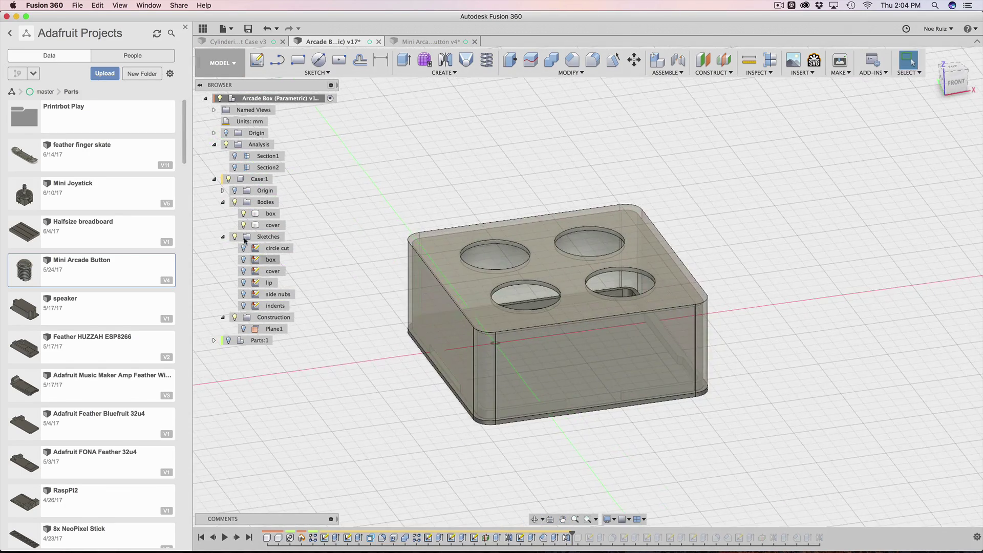
- Advance the design history by one feature so it includes the creation of the Feather component
right_click(284, 99)
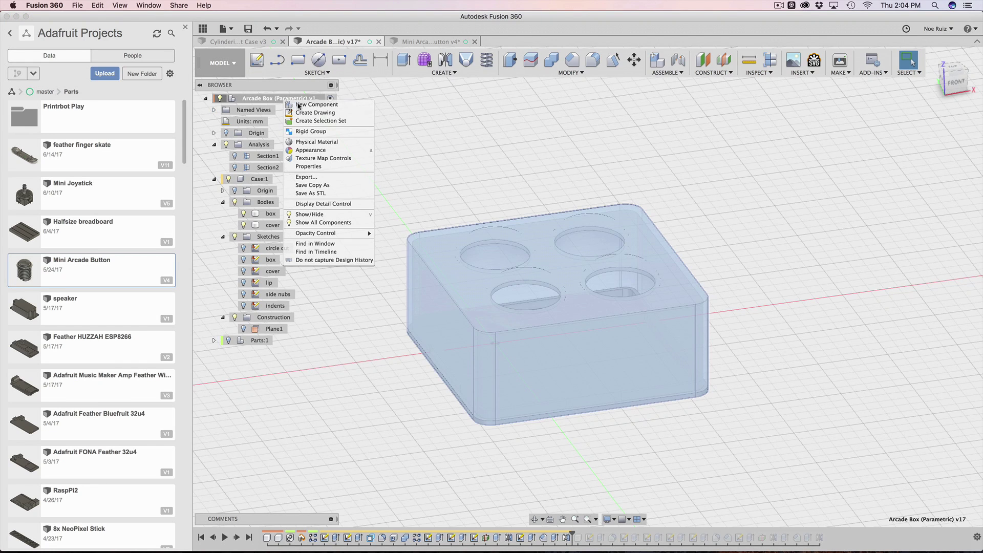
click(565, 536)
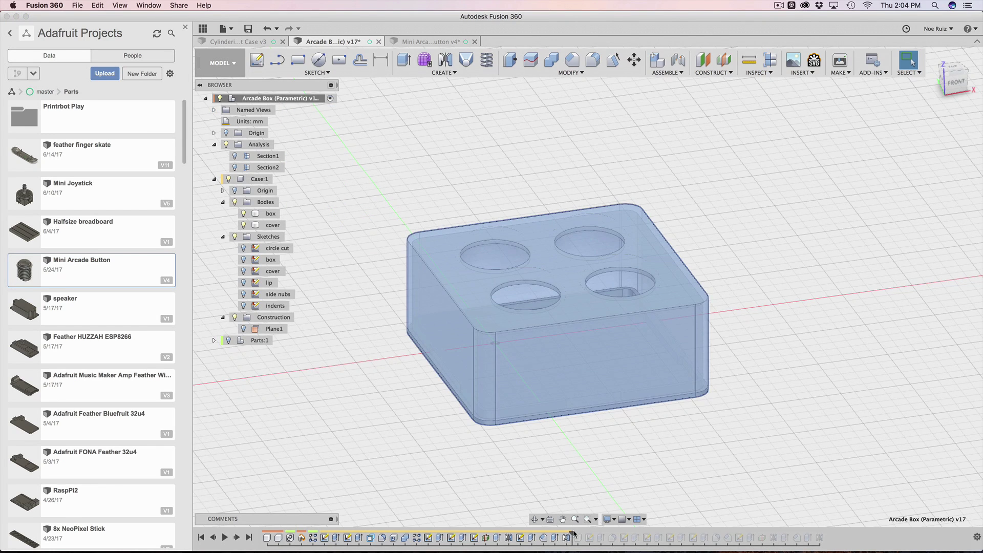
click(577, 538)
click(429, 441)
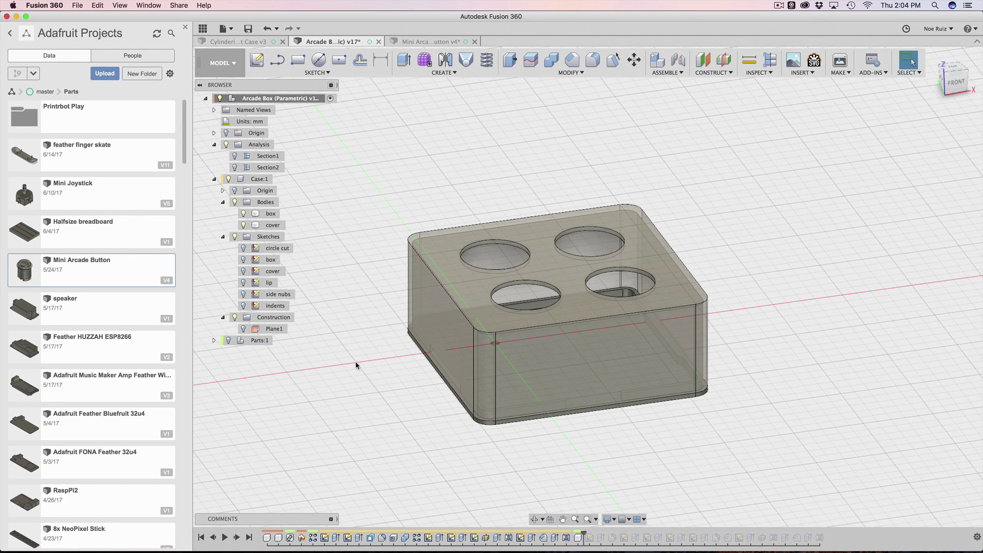
- Show the Parts component and hide its four Mini Arcade Button components
click(229, 340)
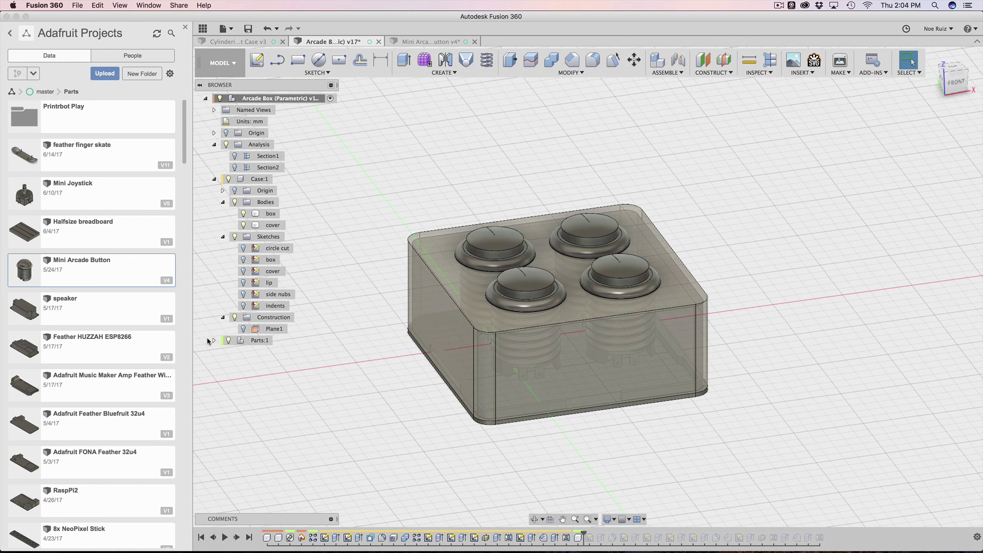
click(214, 340)
click(236, 363)
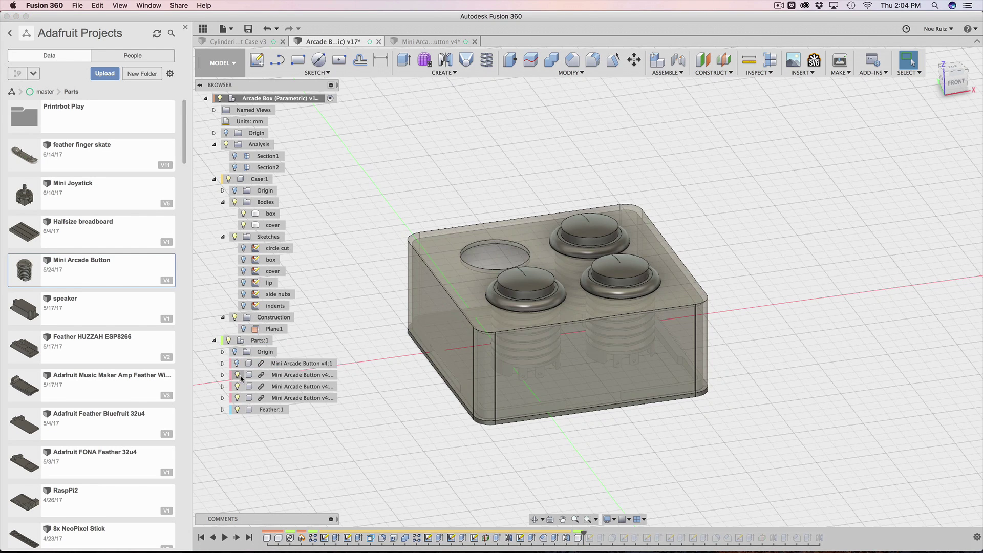
click(237, 375)
click(236, 386)
click(237, 397)
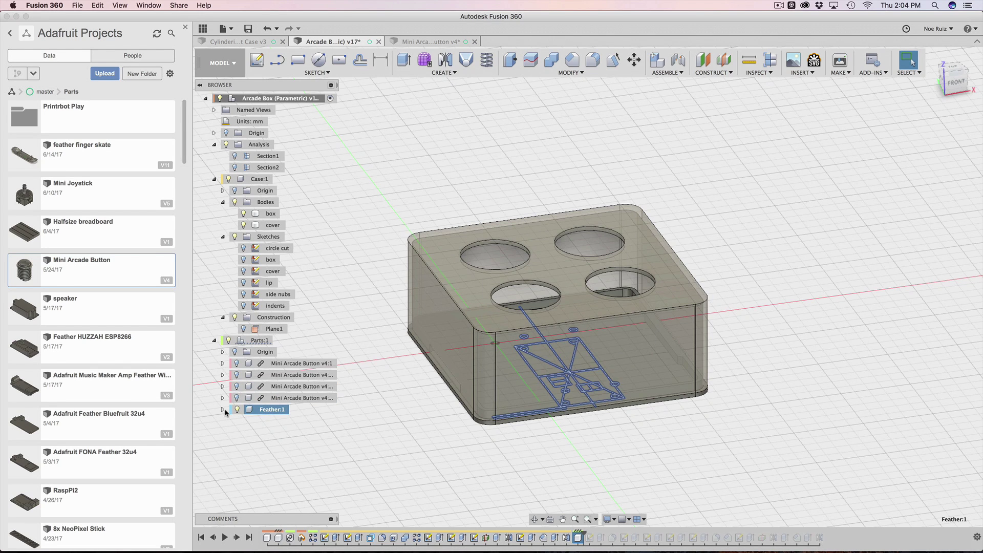
- Expand the contents of the Feather component and hide the box body to isolate the cover
click(285, 410)
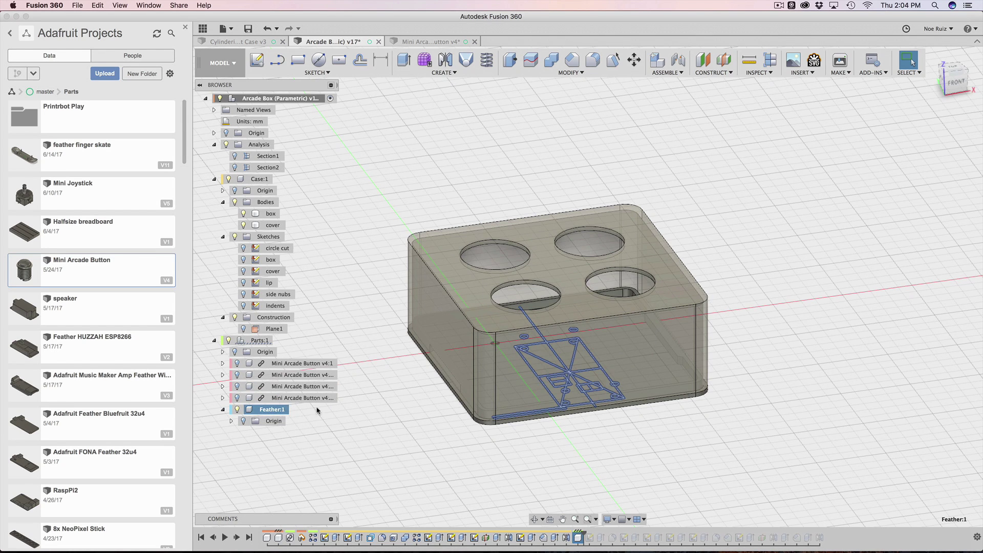
click(481, 434)
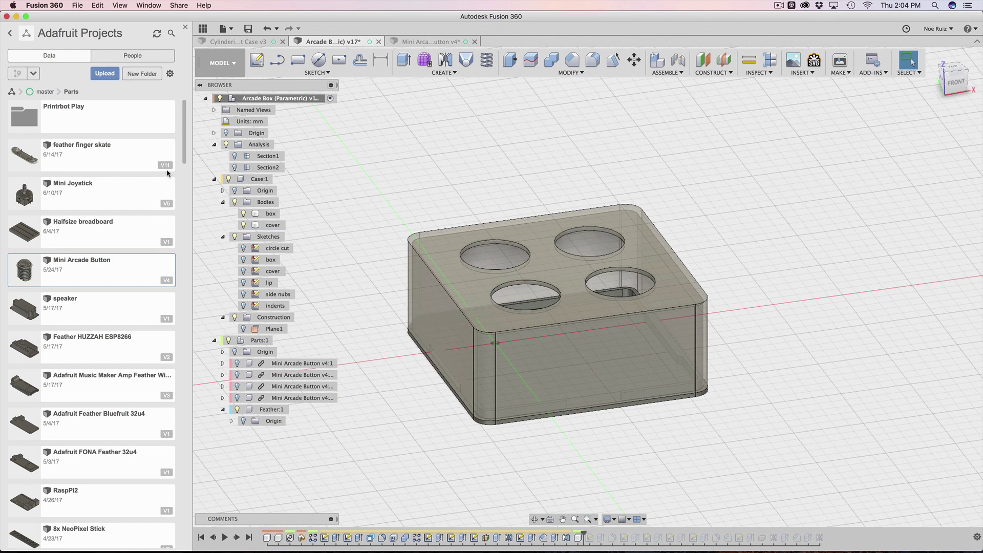
click(244, 214)
click(272, 226)
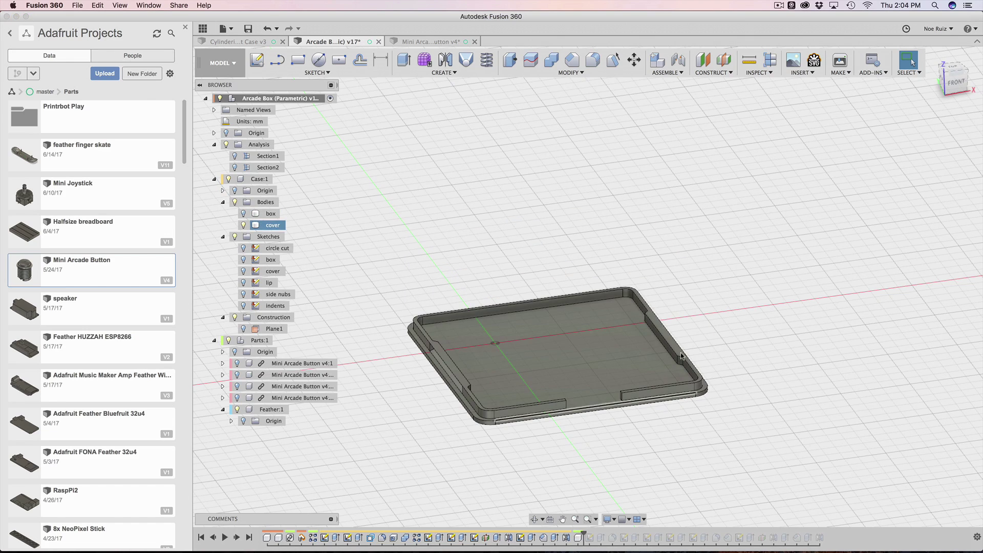
- Examine the inside of the cover, highlighting its large floor face as the base for the board sketch
scroll(556, 355, up, 4)
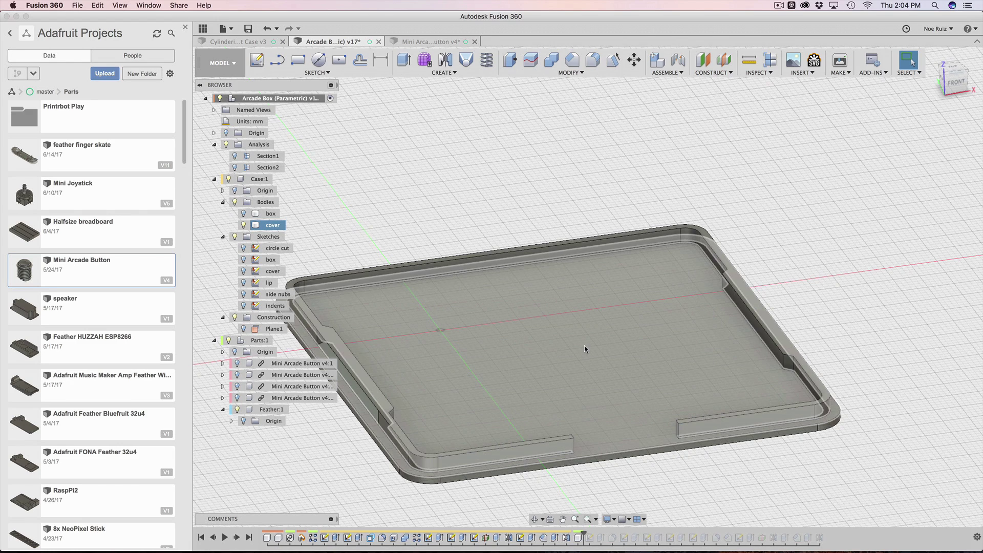
middle_drag(647, 470, 657, 421)
click(614, 351)
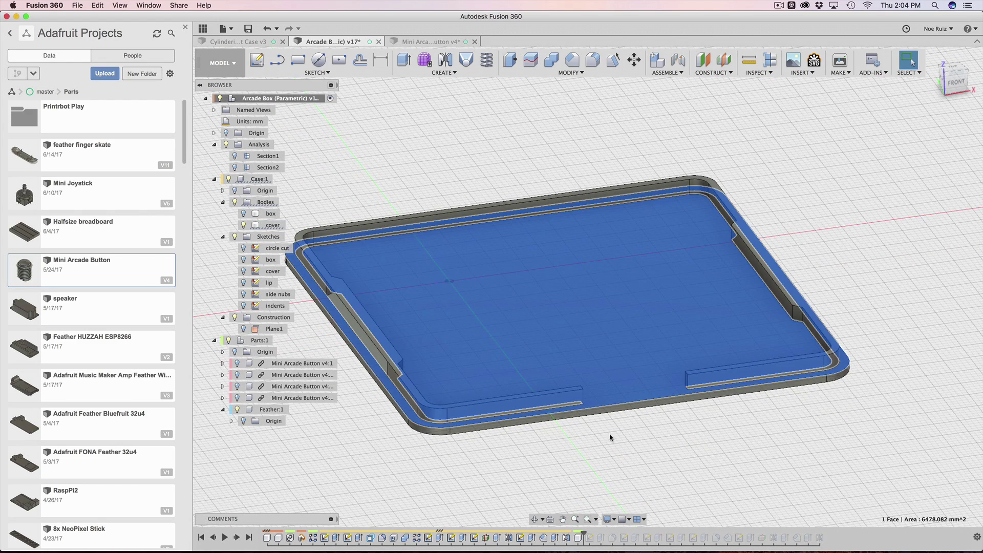
click(614, 441)
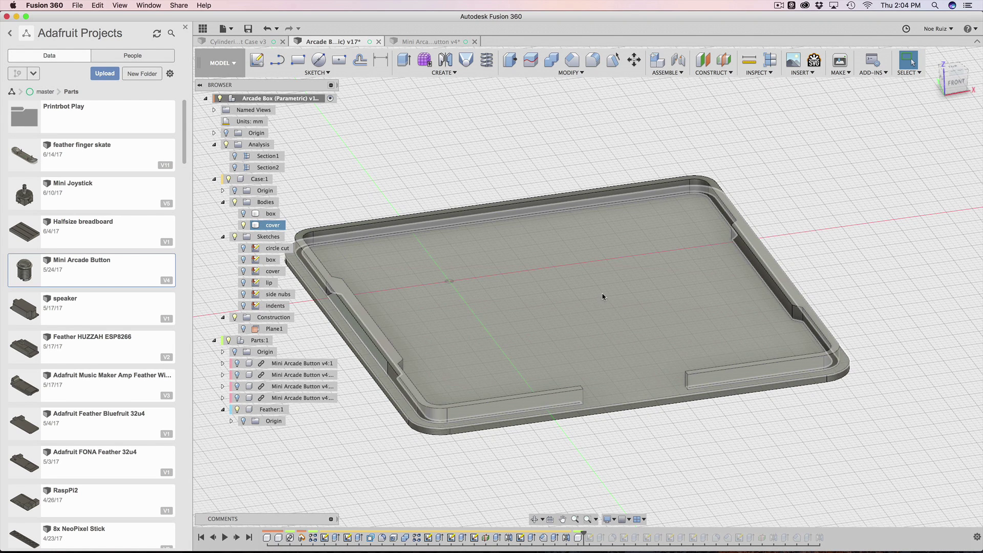
scroll(622, 326, down, 2)
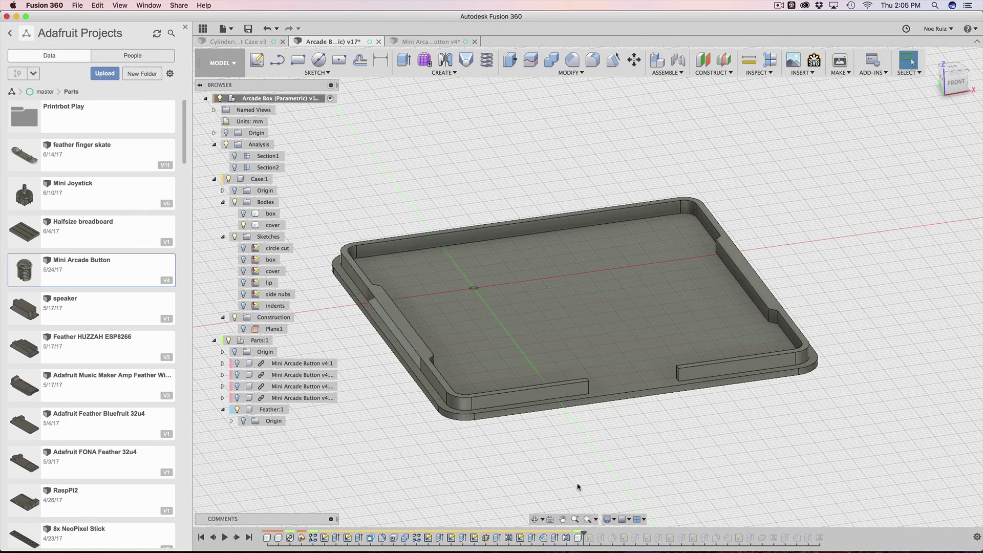
- Advance the design history to include the Feather component's PCB sketch and open that sketch for editing
drag(582, 533, 595, 534)
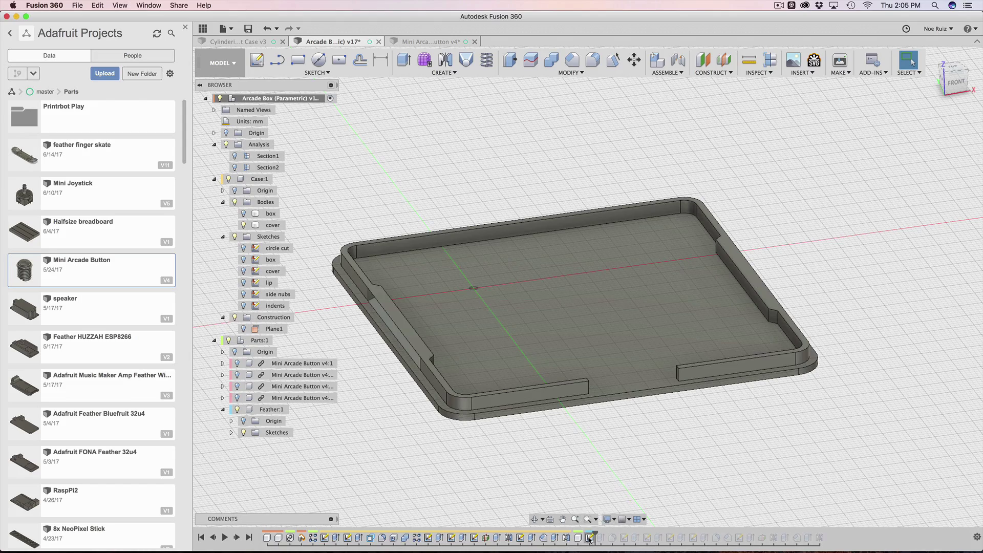
click(590, 536)
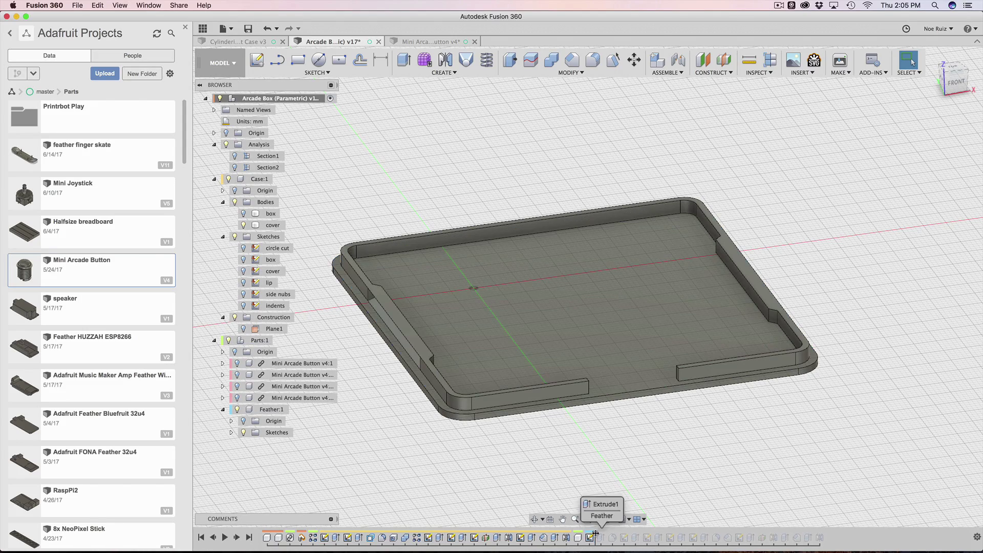
double_click(590, 537)
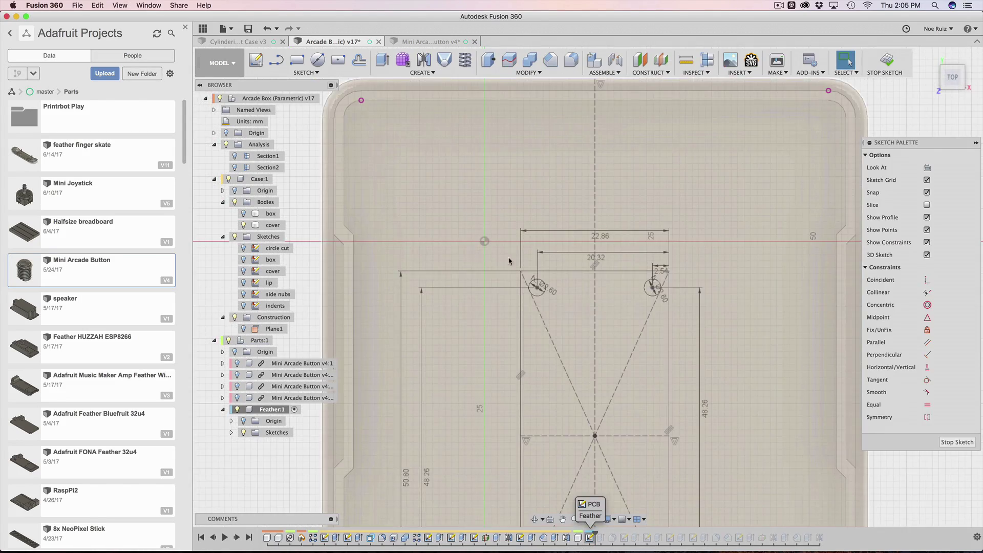
- Reposition the board width and hole spacing dimensions above the PCB outline so they read clearly
scroll(645, 251, up, 5)
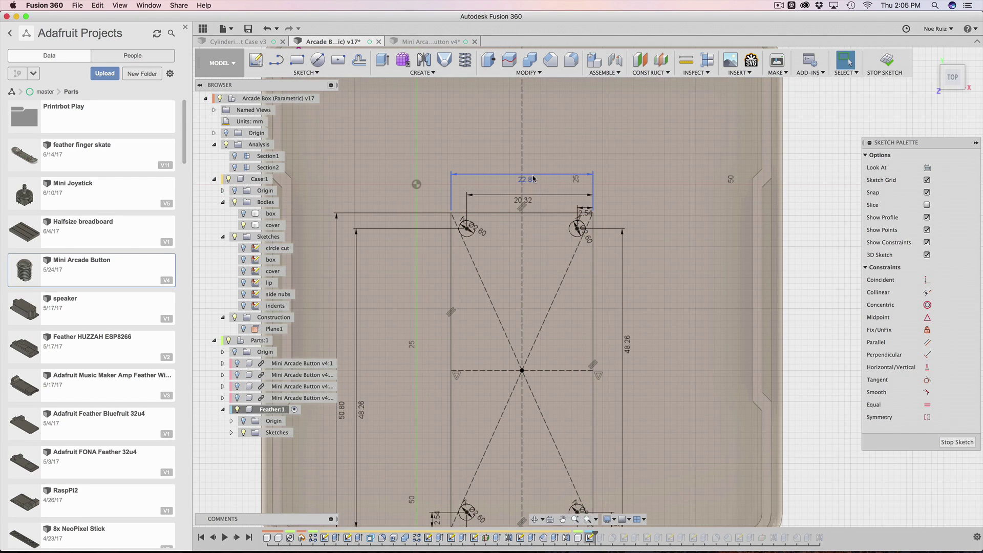
mouse_move(535, 179)
mouse_down()
mouse_move(567, 153)
mouse_move(563, 169)
mouse_up()
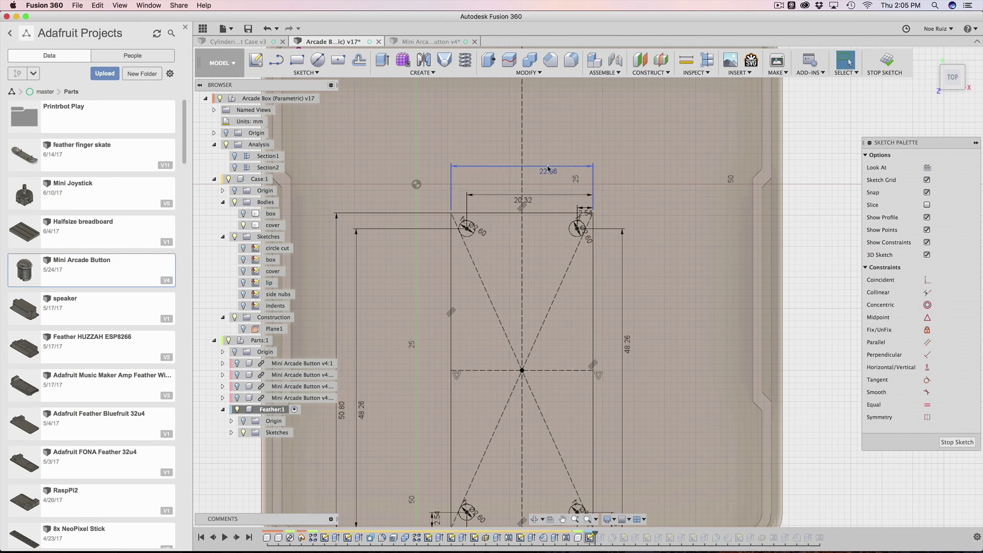
scroll(550, 169, down, 3)
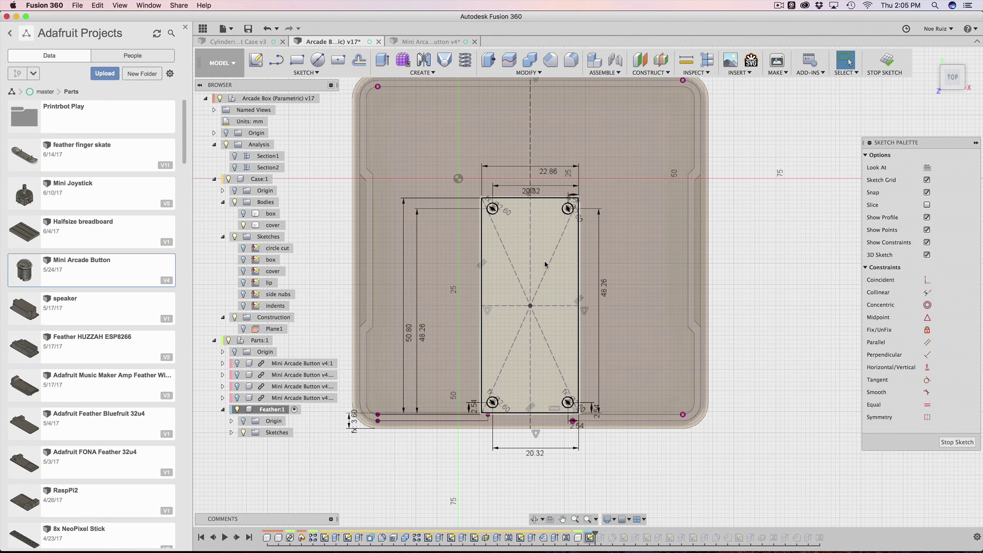
scroll(563, 193, up, 5)
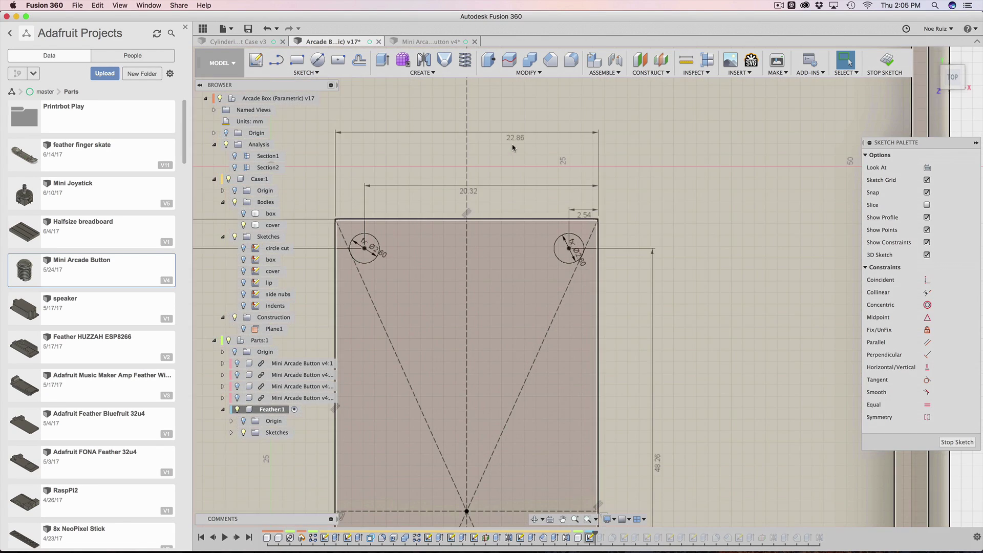
middle_drag(513, 148, 557, 243)
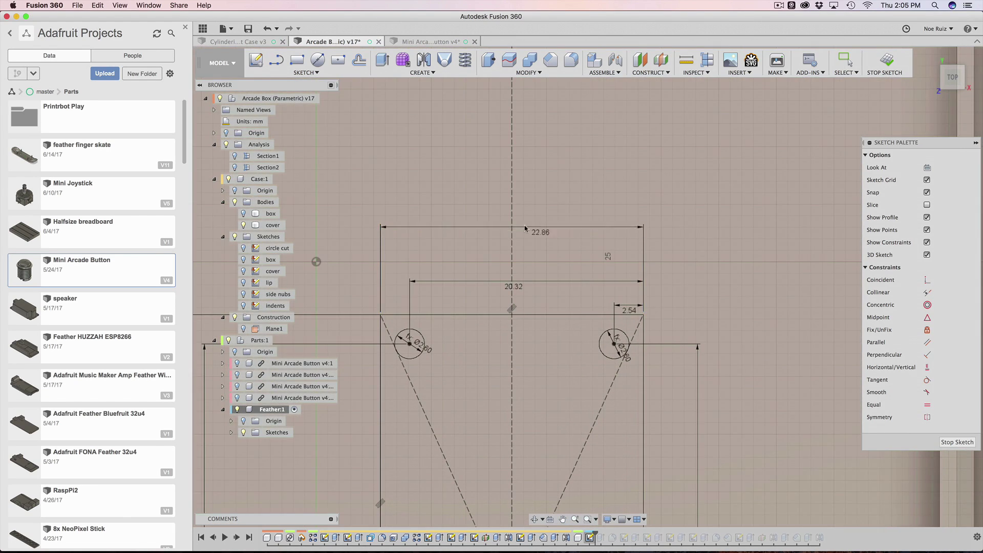
drag(525, 228, 490, 219)
drag(519, 285, 563, 285)
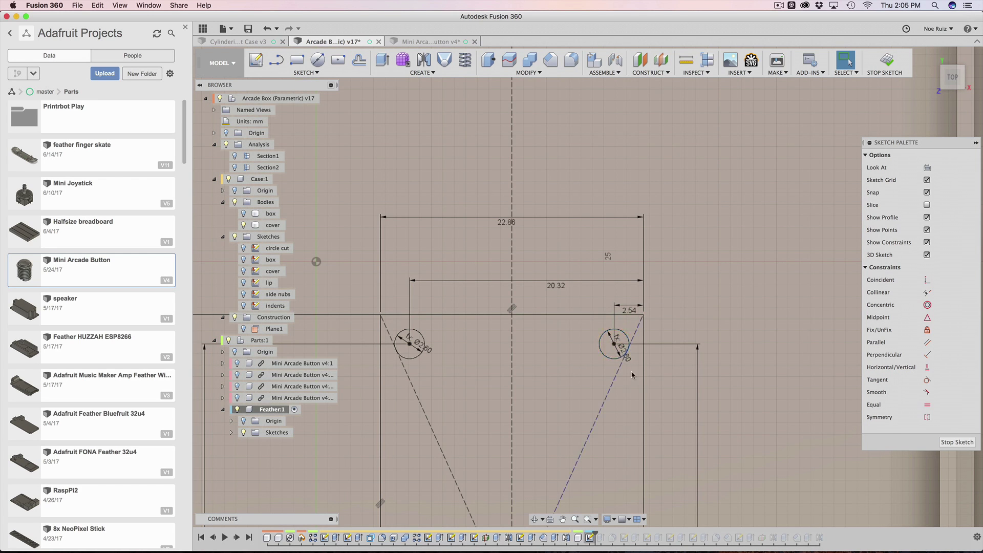
- Inspect the parameter driving the diameter of the PCB's upper-right mounting hole, keeping its value as is
scroll(622, 363, up, 4)
double_click(624, 355)
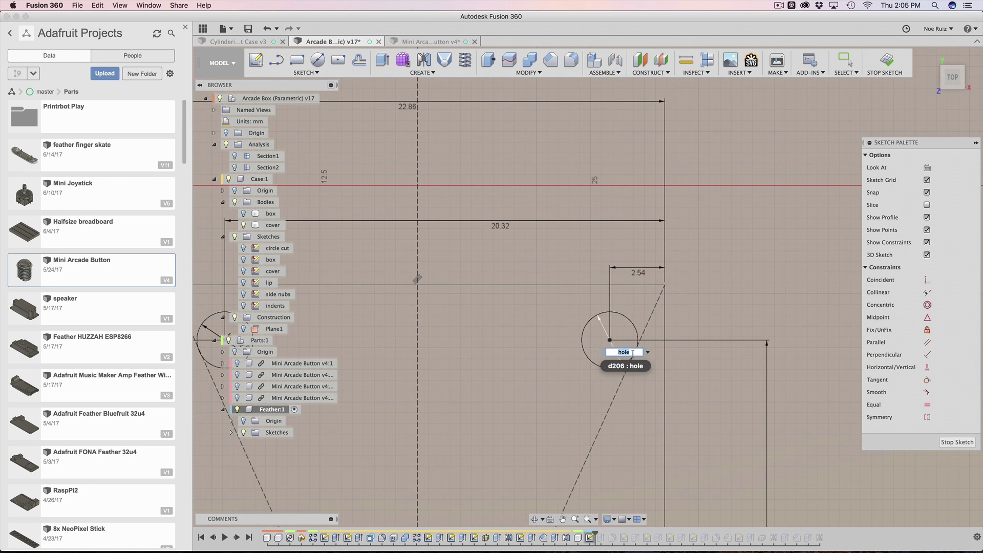
key(Return)
scroll(629, 344, down, 3)
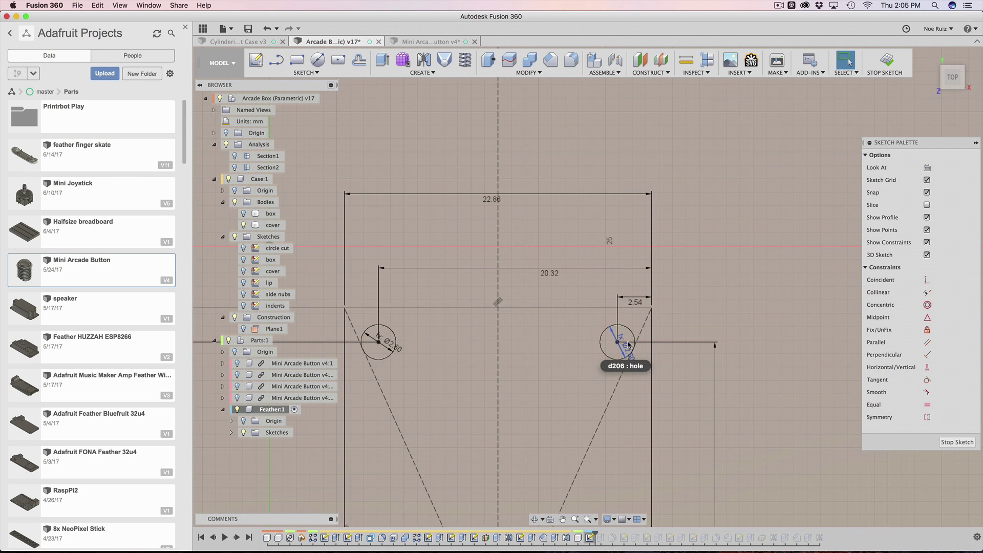
scroll(591, 342, up, 3)
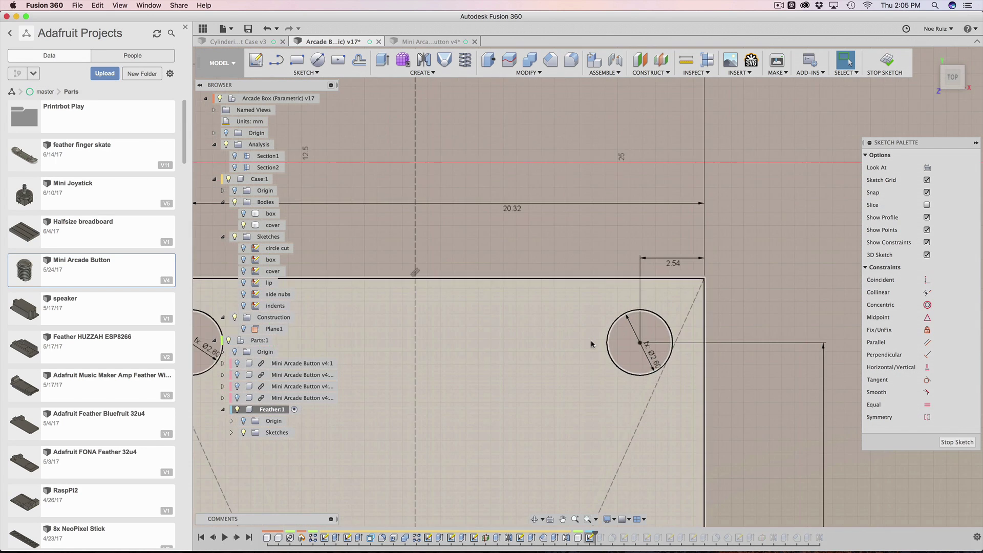
- Examine the mounting holes and their spacing dimensions at the upper and lower corners of the PCB sketch
scroll(591, 341, down, 6)
middle_drag(612, 389, 618, 163)
key(Escape)
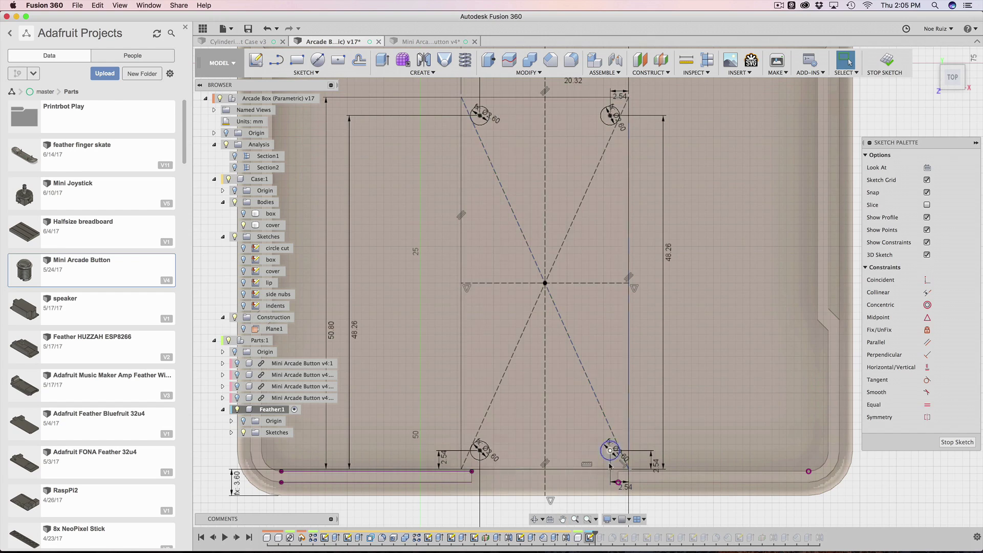
scroll(613, 452, up, 3)
scroll(614, 452, down, 3)
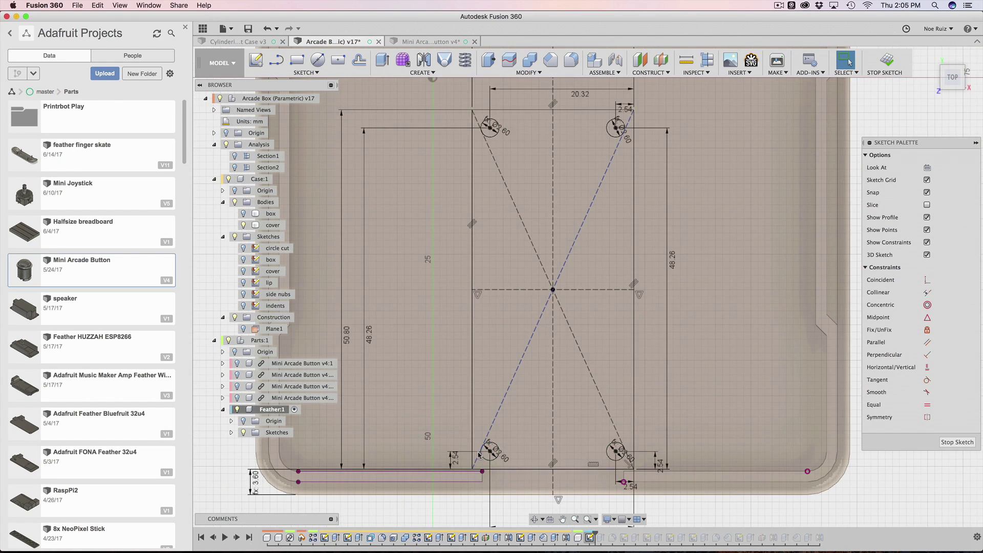
scroll(512, 415, up, 3)
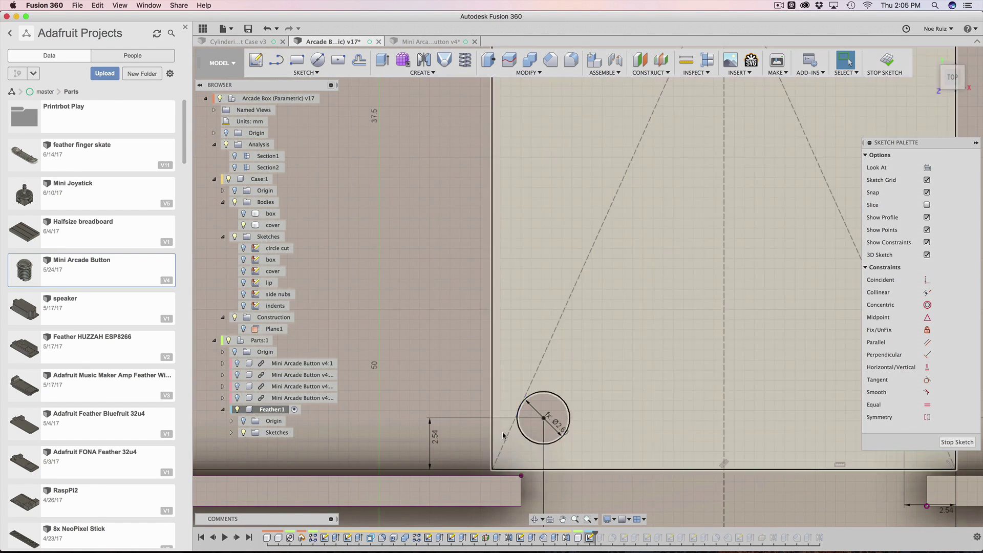
scroll(511, 414, down, 1)
scroll(511, 414, down, 5)
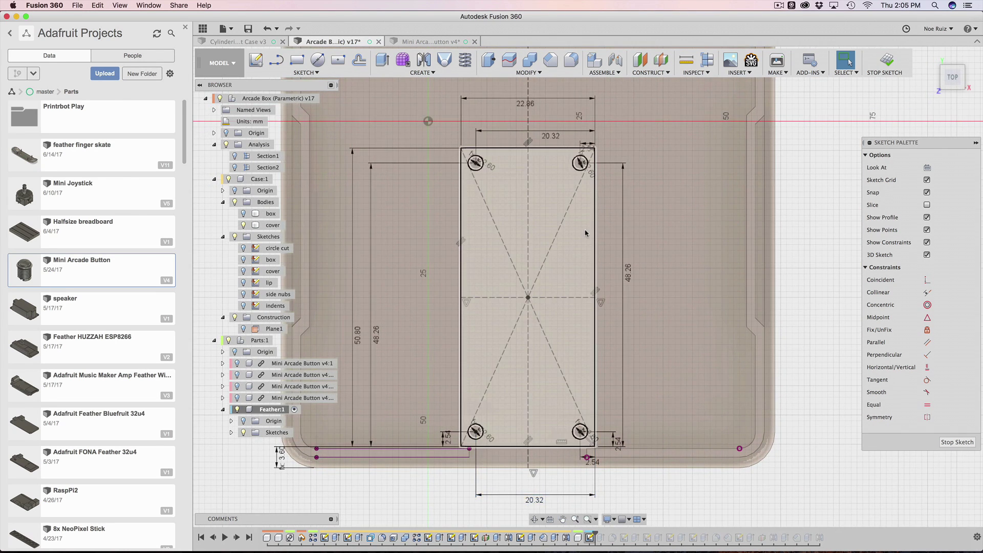
scroll(585, 232, up, 1)
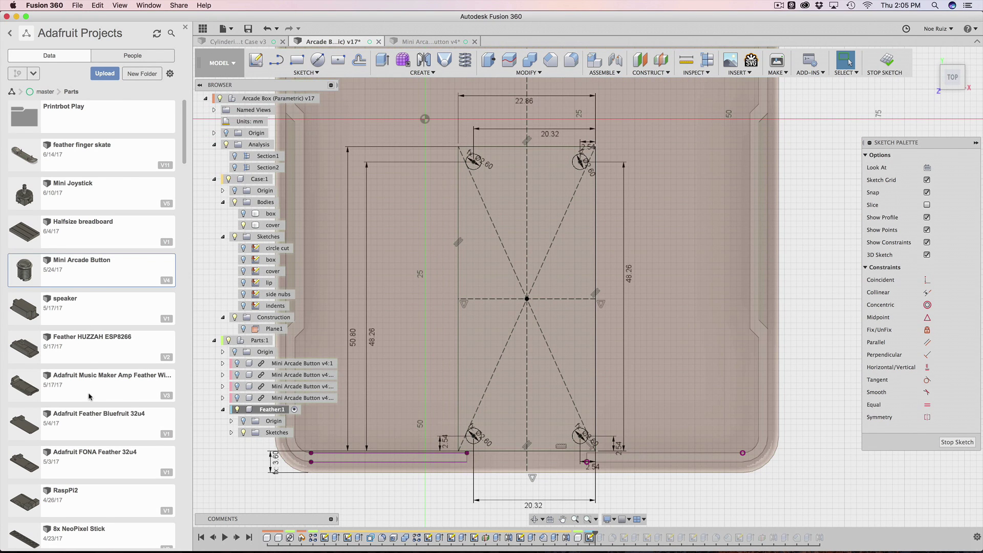
- Select the Adafruit Feather Bluefruit 32u4 part in the project files and view the actions available for it
click(104, 390)
click(99, 433)
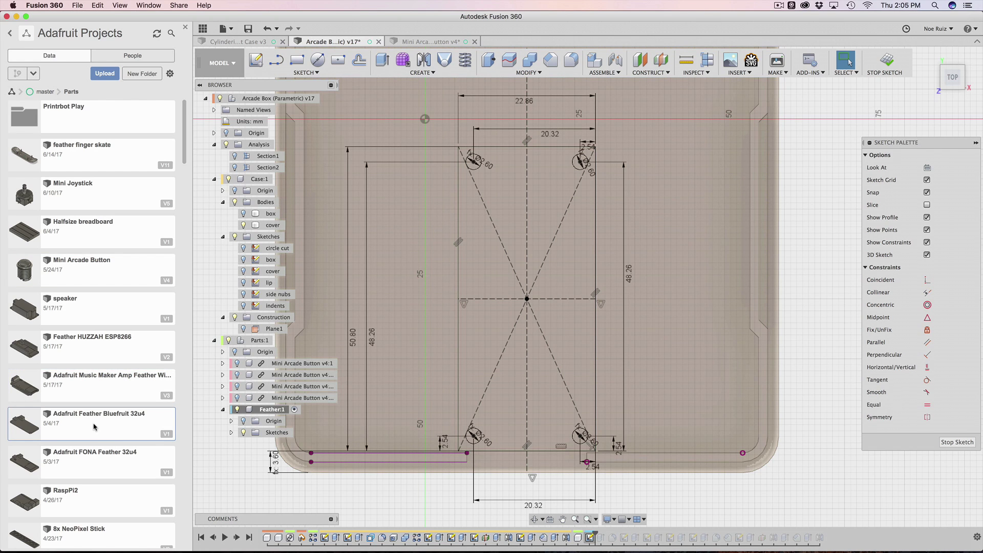
right_click(74, 423)
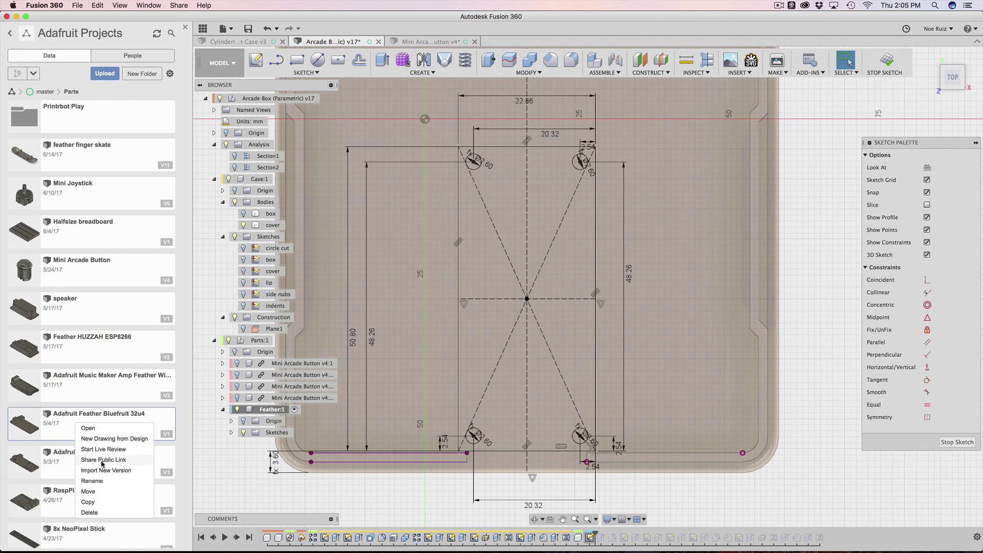
scroll(213, 455, down, 5)
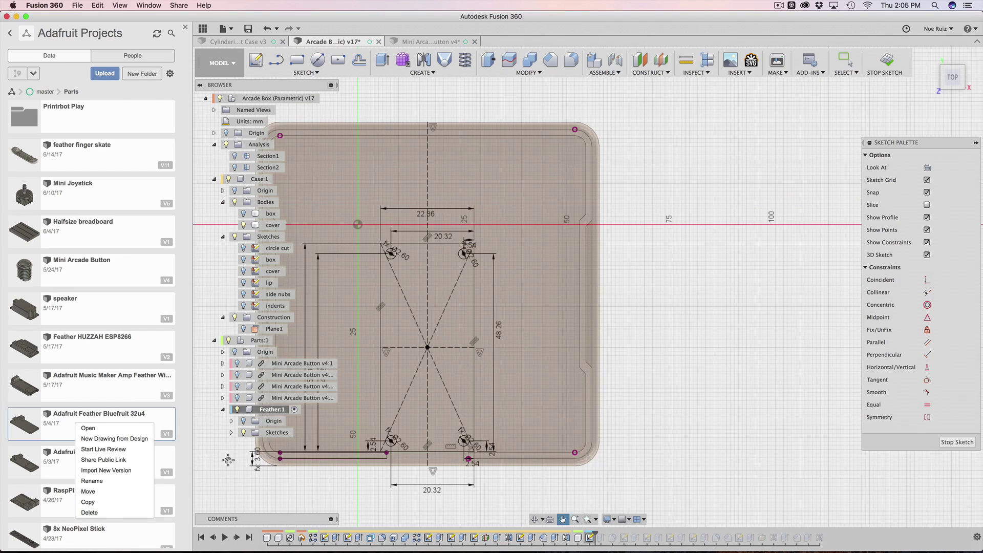
middle_drag(214, 455, 322, 414)
click(315, 455)
- Examine the PCB outline's width and hole spacing dimensions in relation to the surrounding cover
scroll(469, 164, up, 5)
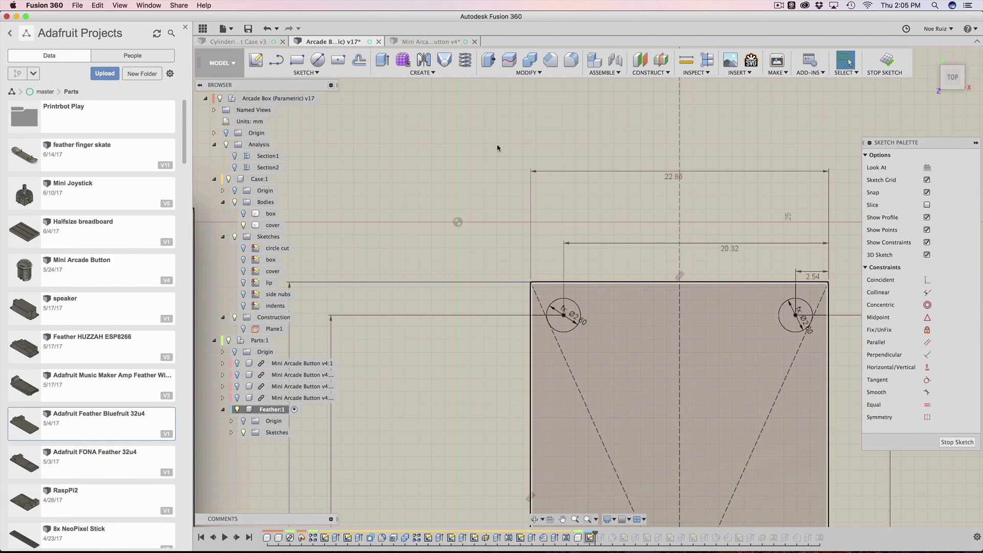
scroll(464, 176, down, 5)
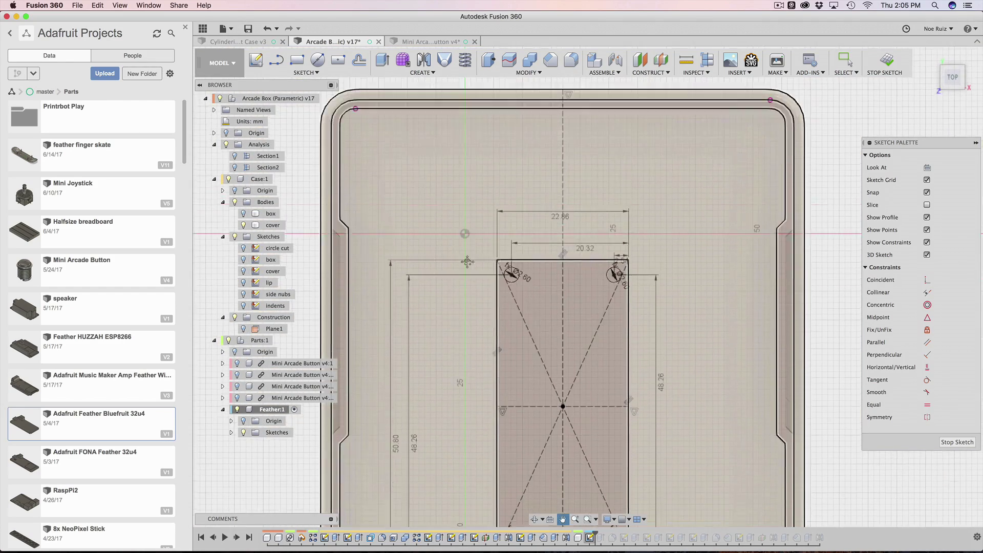
scroll(469, 287, up, 2)
scroll(461, 339, up, 3)
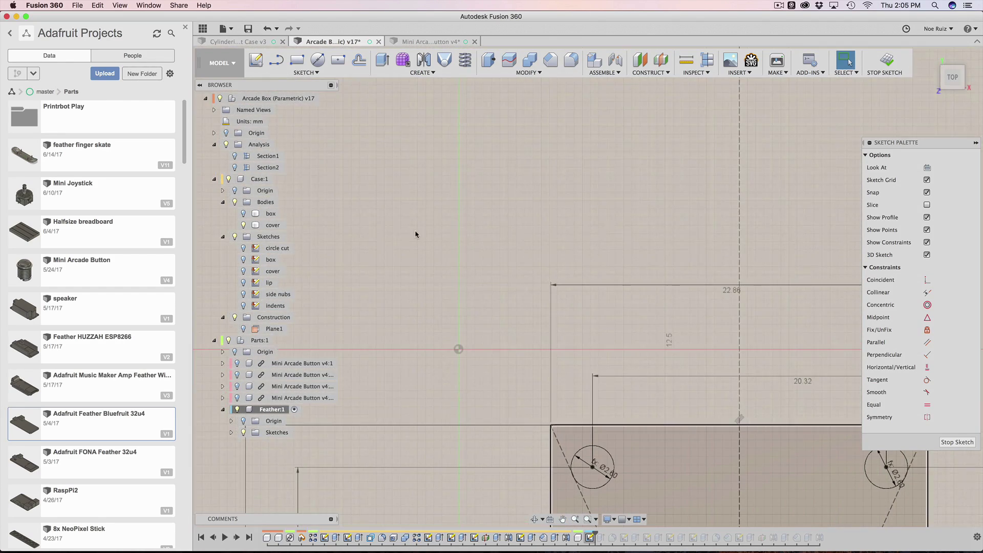
scroll(563, 230, down, 5)
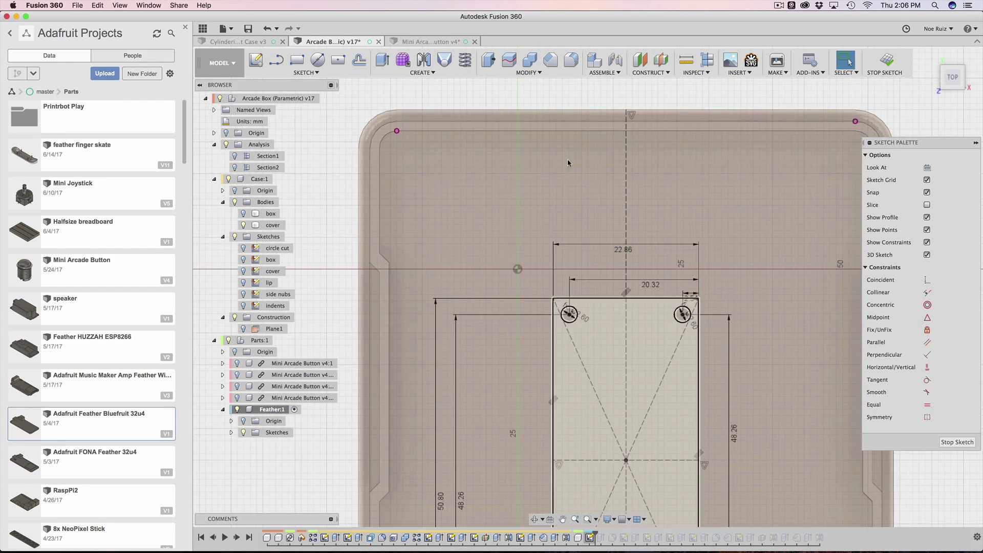
scroll(532, 138, down, 3)
middle_drag(809, 249, 778, 226)
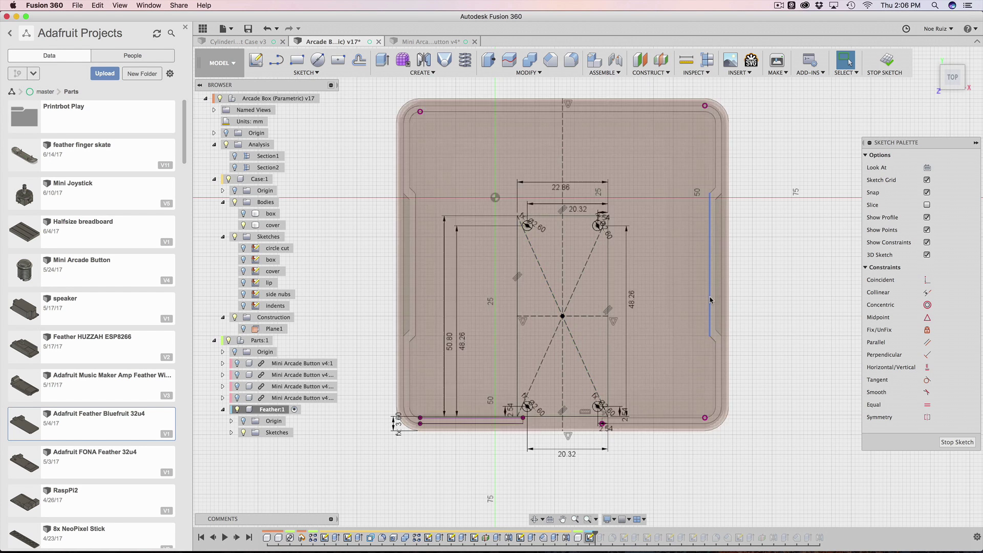
- Inspect the vertical construction line that centers the PCB outline, highlighting it where it meets the cover's lower edge
scroll(639, 286, up, 5)
scroll(462, 228, down, 4)
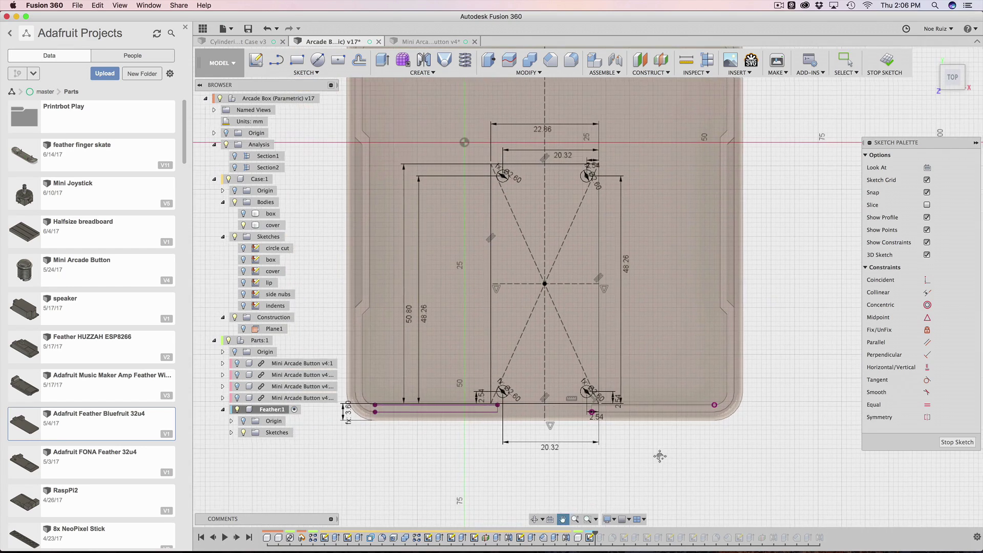
scroll(658, 459, up, 2)
scroll(537, 487, up, 4)
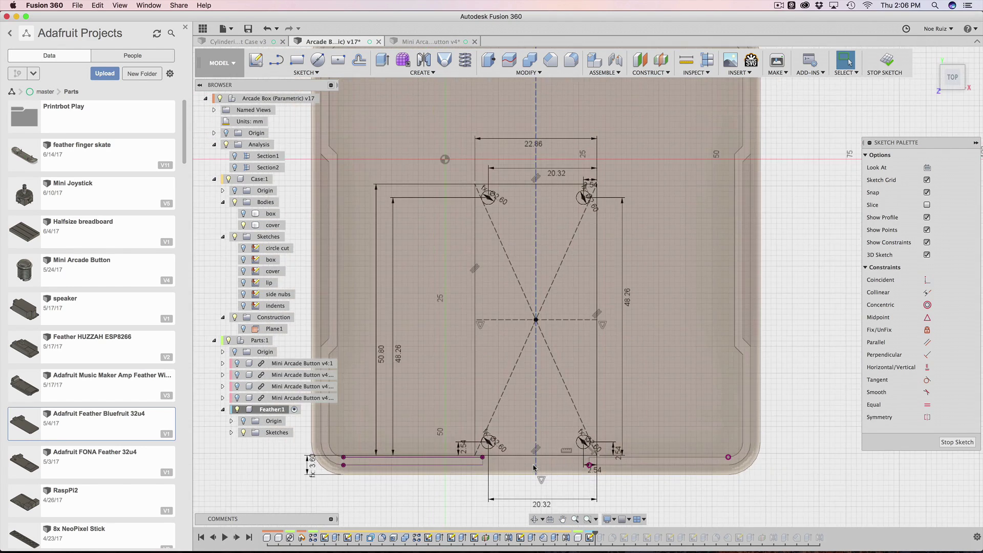
click(539, 491)
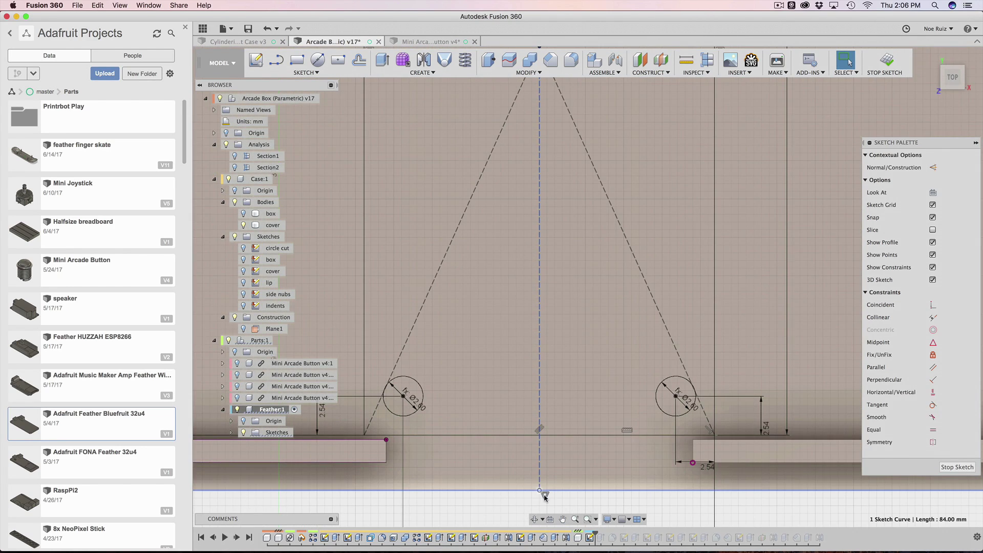
scroll(543, 494, down, 8)
click(783, 260)
middle_drag(784, 260, 755, 221)
scroll(756, 223, down, 3)
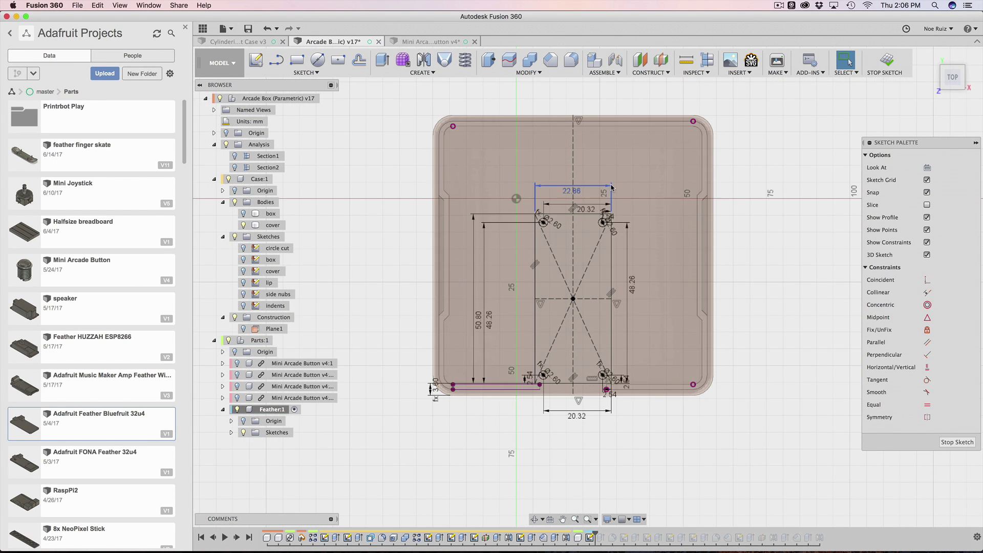
- Set the "across" user parameter to 3 and accept the parameter change
text(s)
text(param)
key(Return)
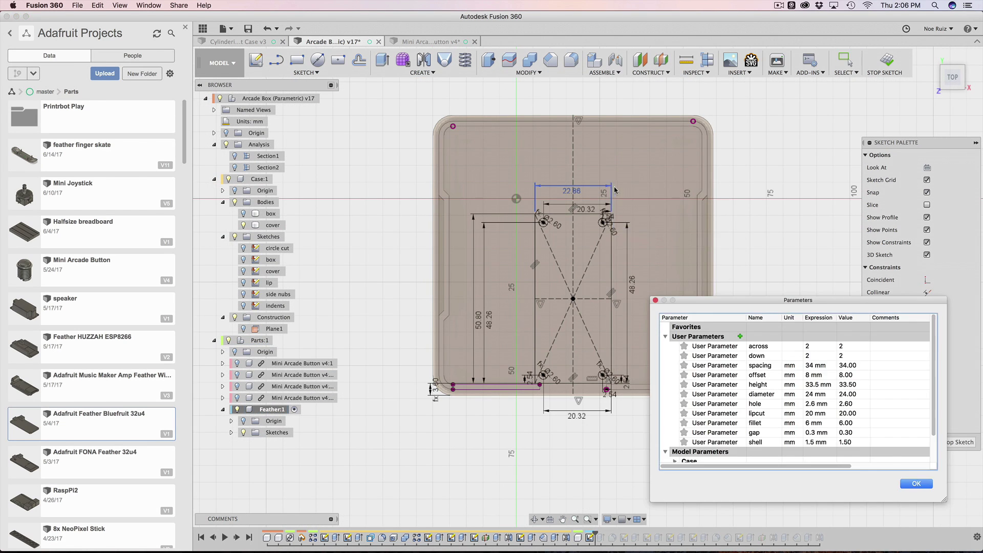
double_click(814, 346)
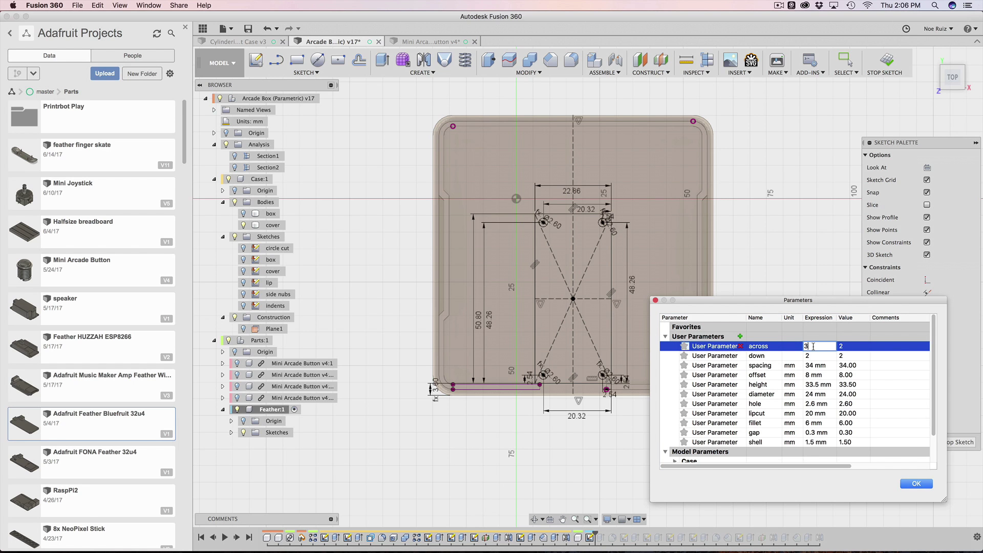
key(Return)
middle_drag(475, 460, 334, 476)
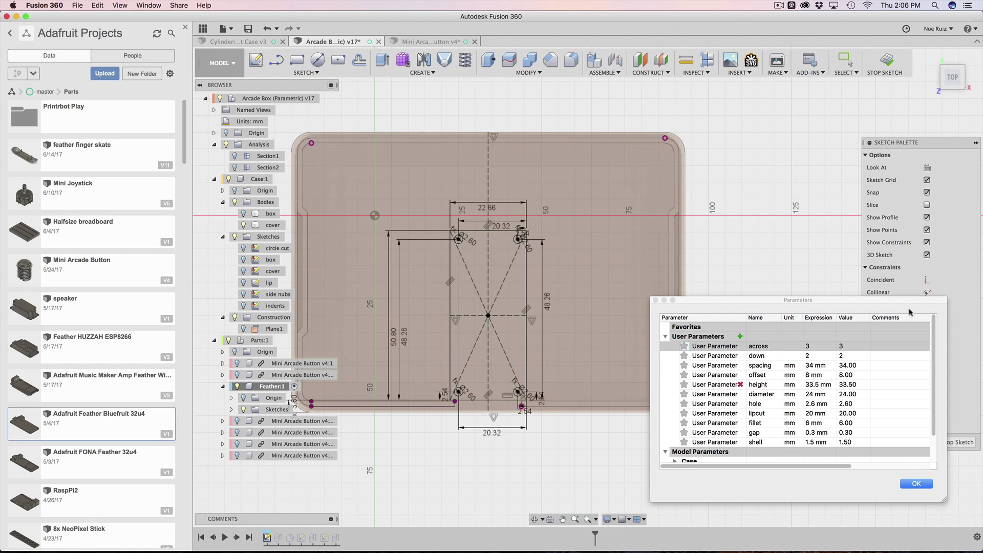
scroll(440, 256, up, 5)
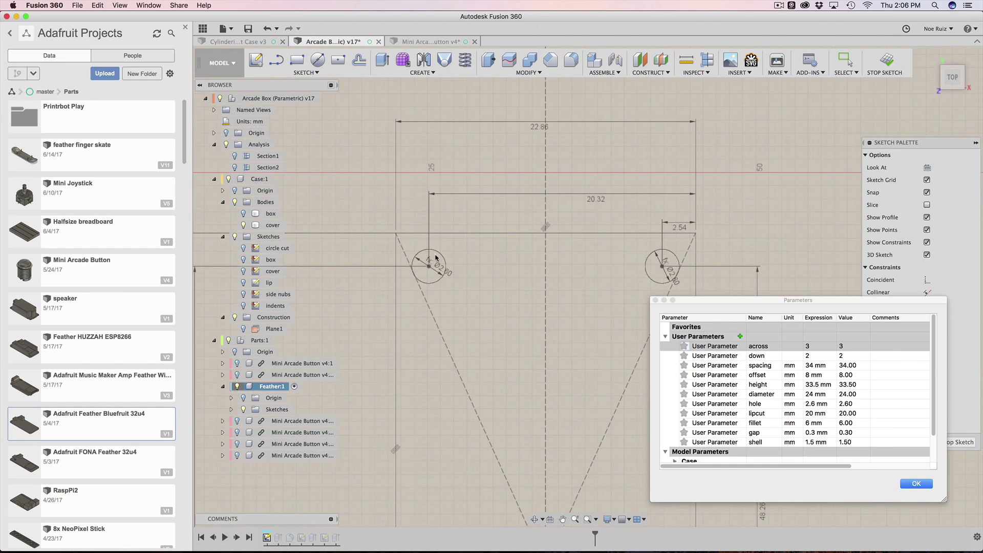
scroll(439, 256, down, 5)
click(920, 486)
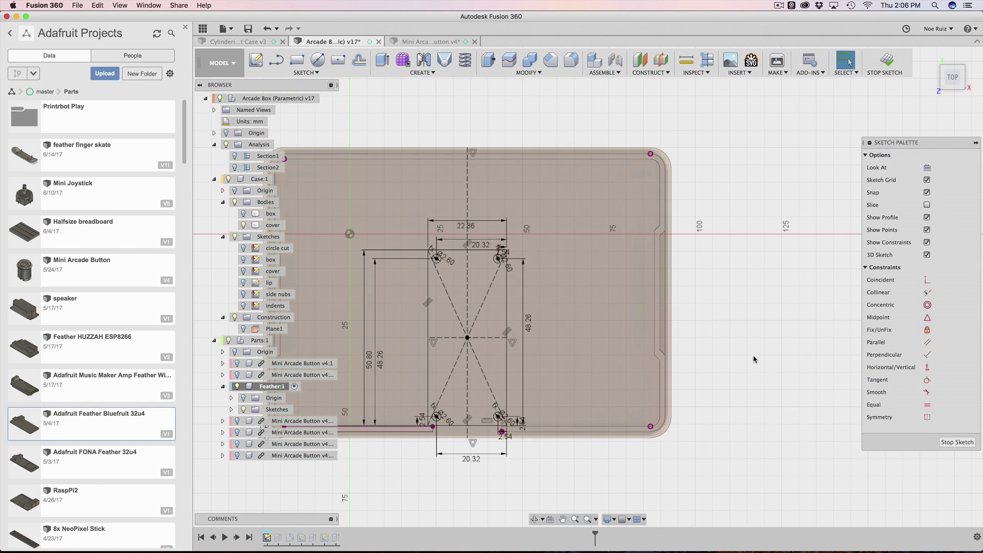
- Draw an upright center rectangle in the empty area below the cover's lower-right portion, testing its center point as a handle
middle_drag(753, 358, 780, 233)
text(scent)
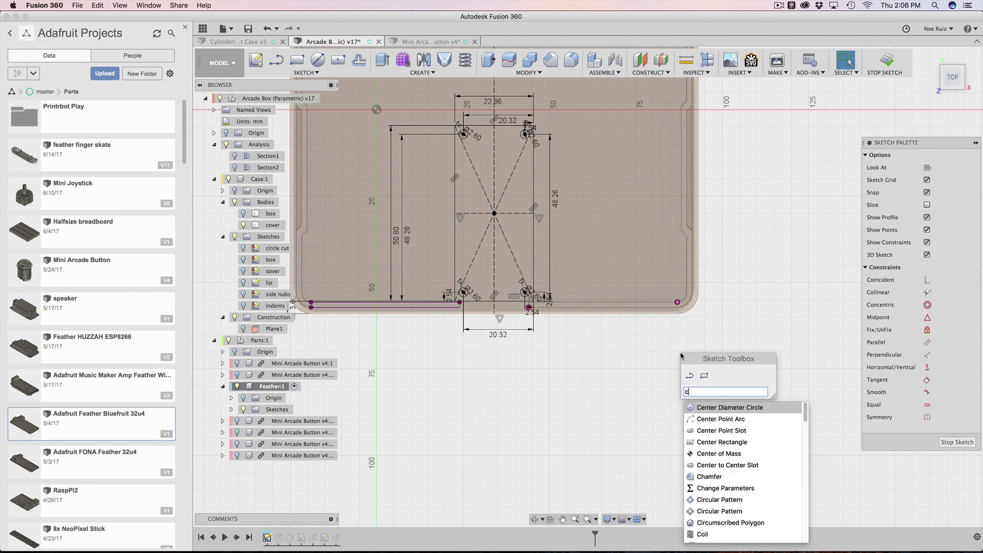
key(Down)
key(Down)
key(Down)
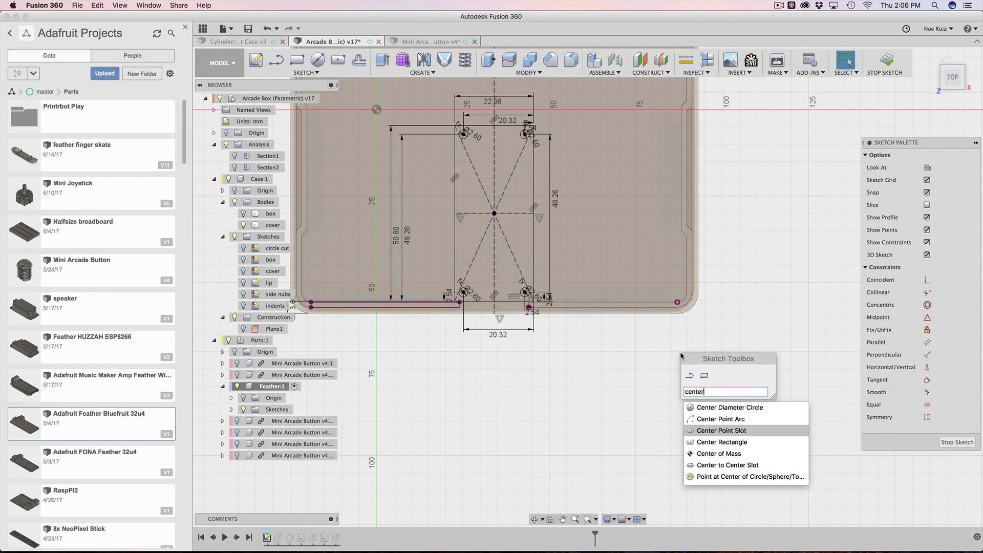
key(Return)
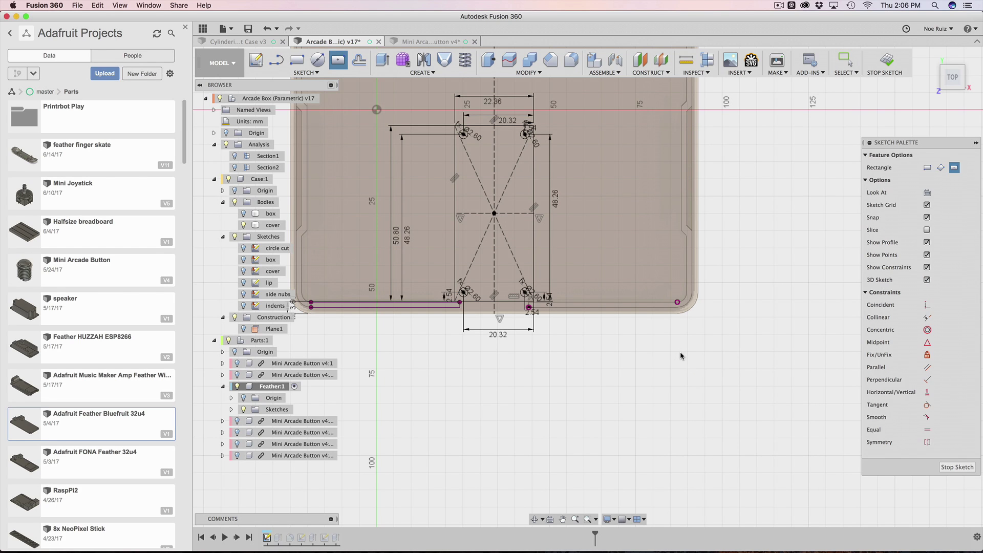
click(636, 368)
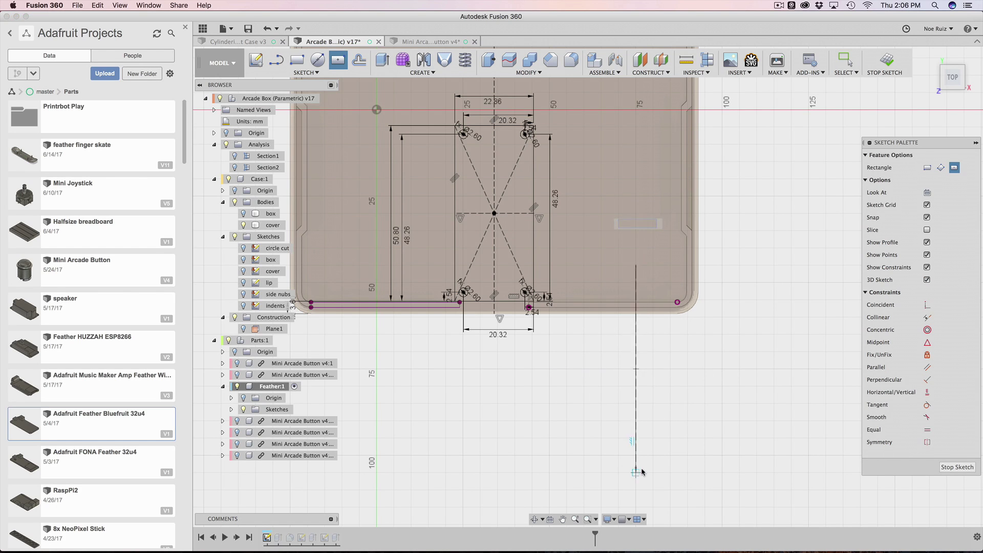
click(660, 410)
key(Escape)
scroll(647, 378, up, 2)
mouse_move(629, 364)
mouse_down()
mouse_move(666, 390)
mouse_move(712, 379)
mouse_up()
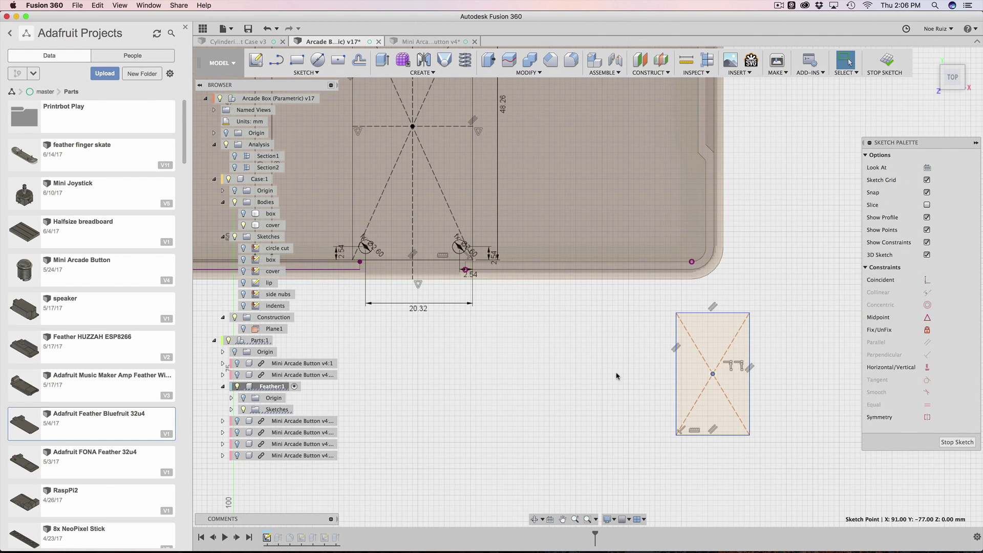
- Draw a two-point rectangle about 21 mm tall beside the center rectangle and add a vertical midpoint-to-midpoint construction line inside it
key(r)
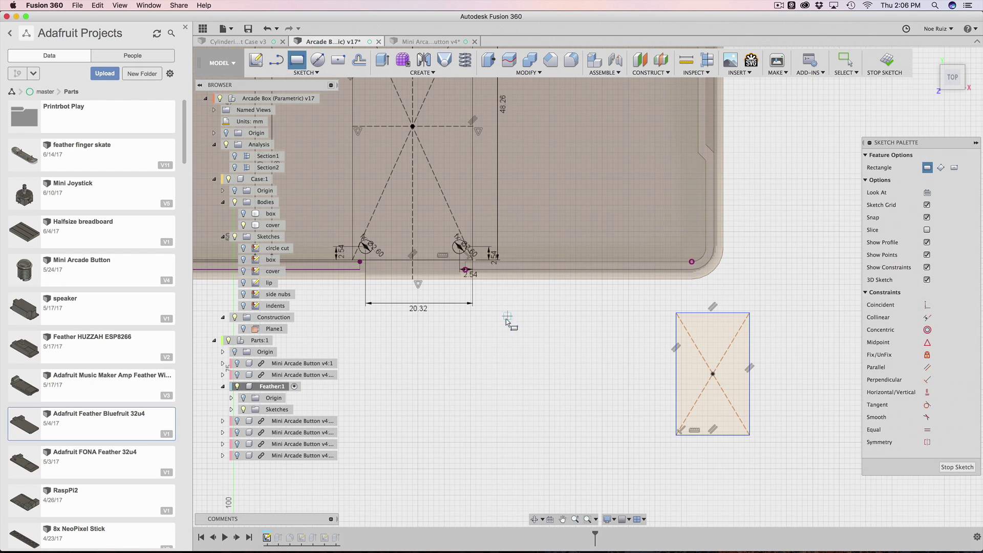
click(534, 316)
click(603, 426)
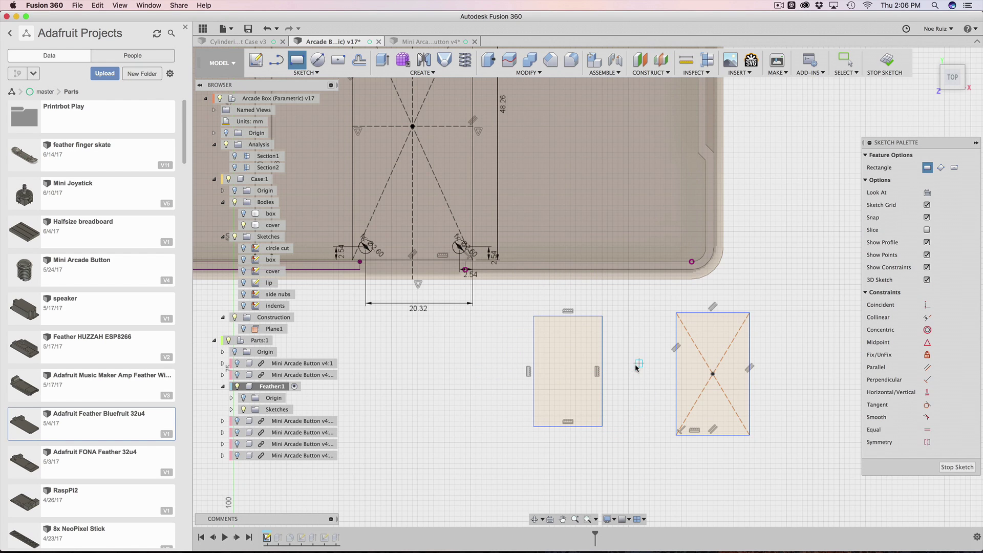
key(l)
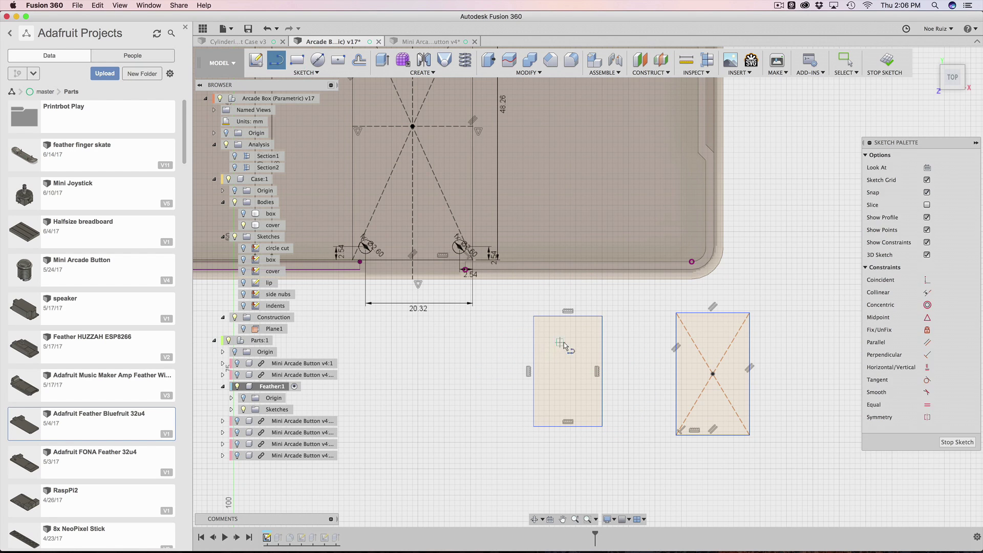
click(566, 320)
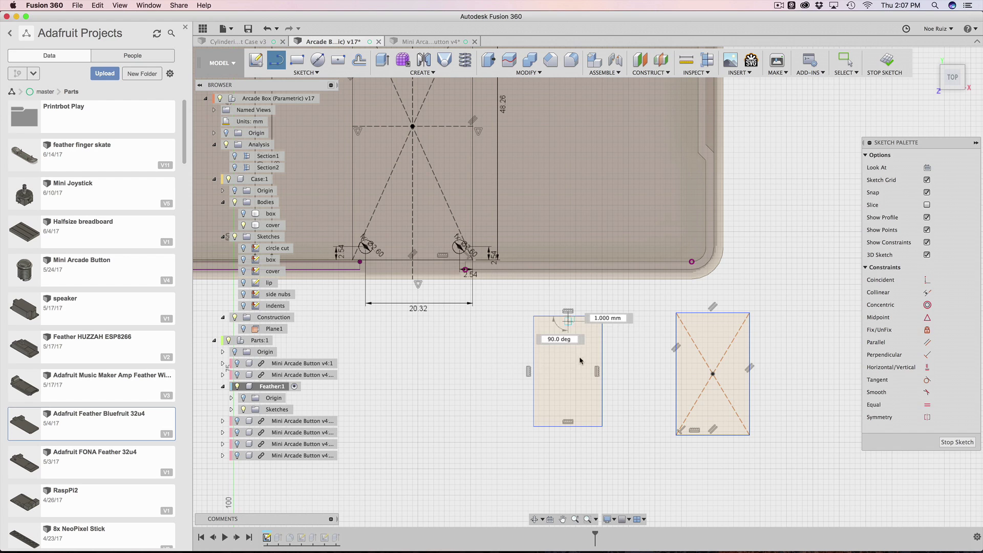
click(568, 426)
key(Escape)
click(571, 385)
key(x)
key(Escape)
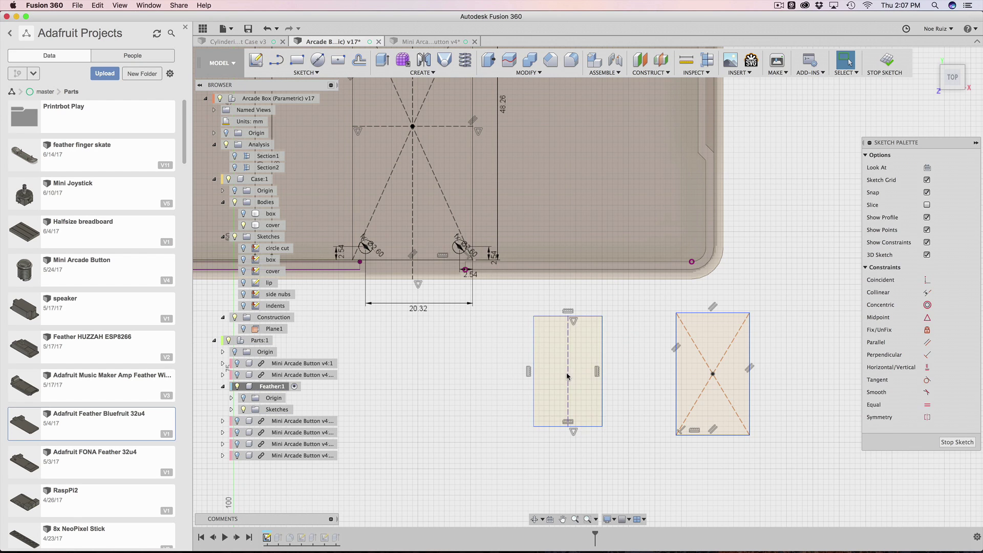
- Shift the two sample rectangles by their center line and center point, and delete both from the sketch
drag(567, 377, 558, 391)
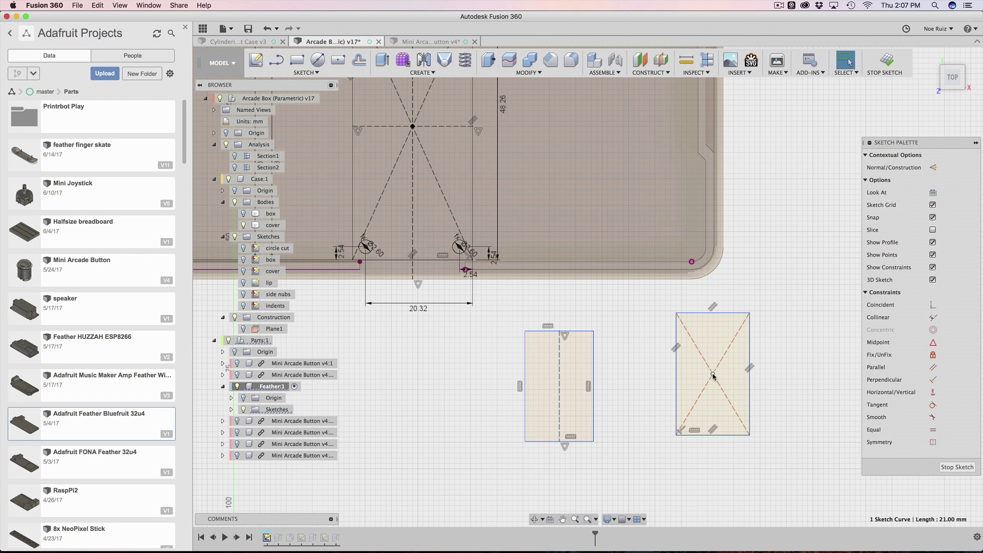
mouse_move(714, 377)
mouse_down()
mouse_move(661, 375)
mouse_move(670, 376)
mouse_up()
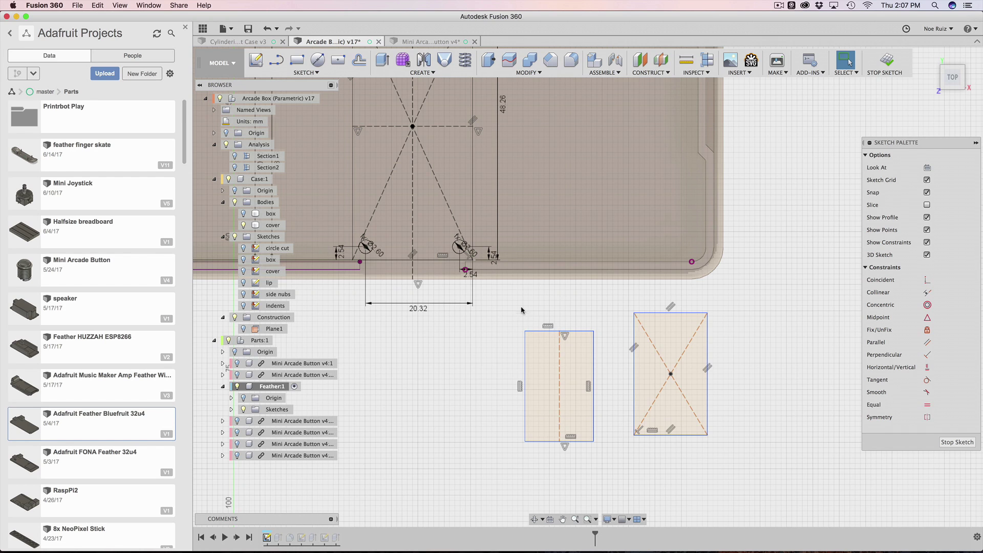
mouse_move(502, 299)
mouse_down()
mouse_move(693, 444)
mouse_move(805, 507)
mouse_up()
key(Delete)
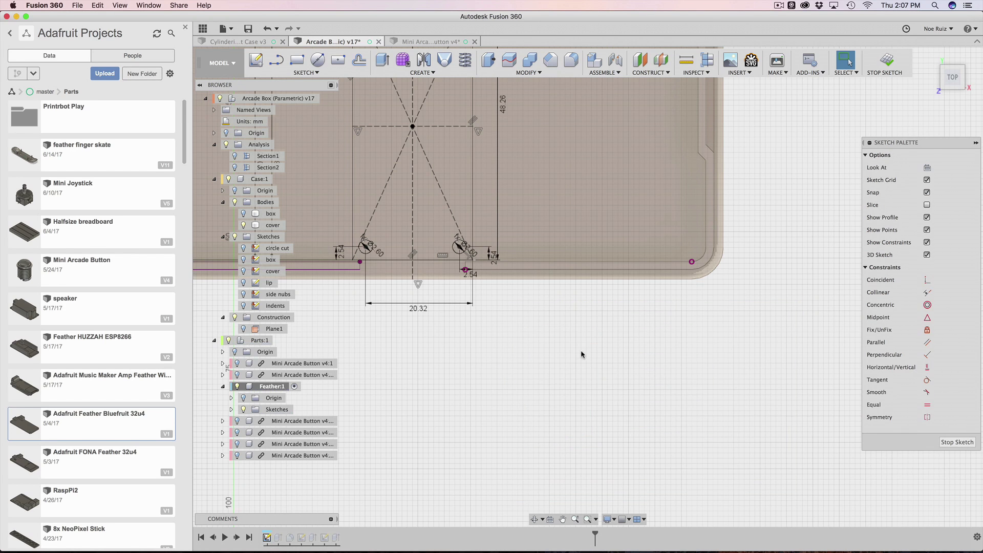
- Examine the Feather PCB sketch's rectangle, mounting holes and lower edge in relation to the cover's rim
middle_drag(581, 354, 723, 481)
scroll(683, 441, up, 3)
scroll(544, 421, down, 4)
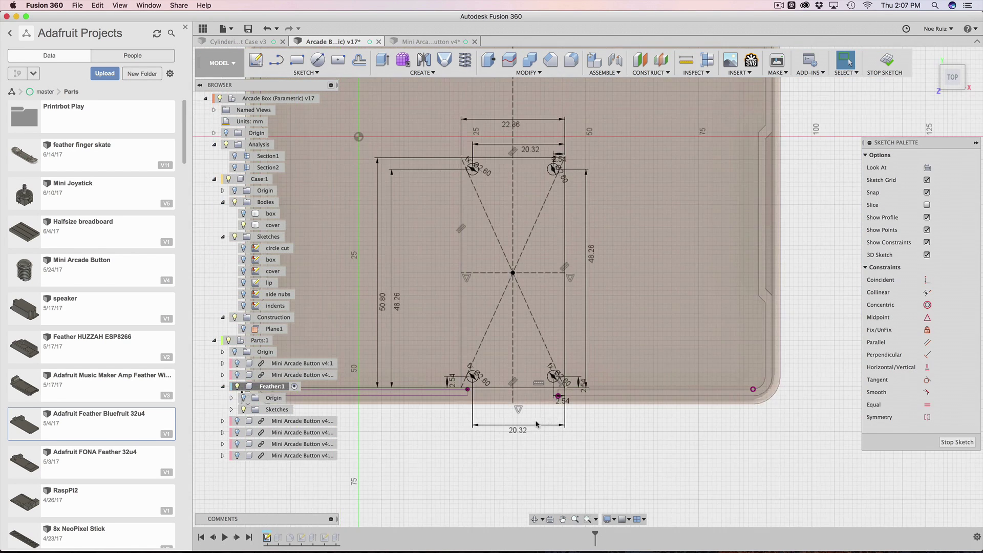
scroll(537, 424, down, 4)
scroll(602, 331, up, 6)
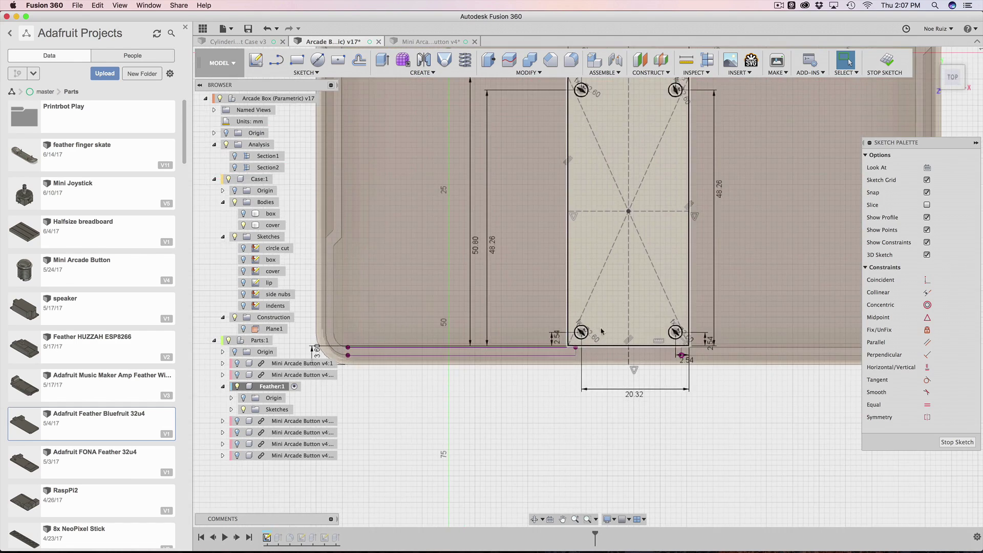
scroll(603, 338, up, 4)
scroll(608, 349, down, 2)
scroll(604, 353, up, 2)
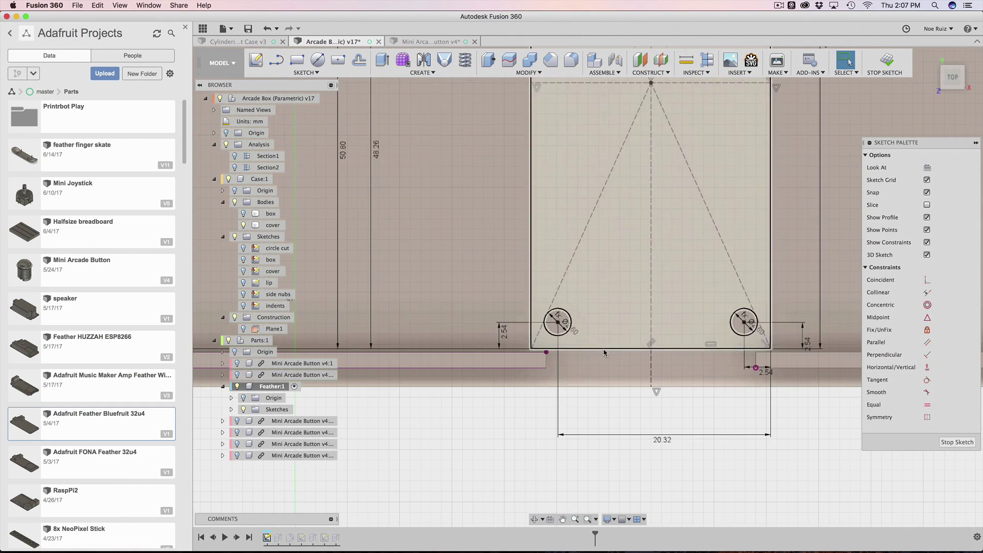
scroll(606, 390, down, 5)
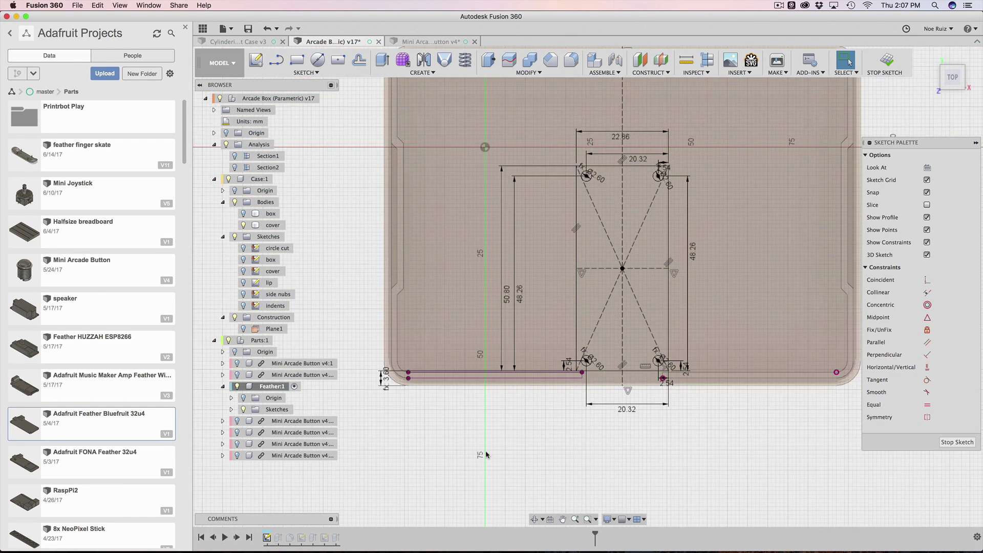
- Inspect the expression behind the dimension between the cover's outer edge and the Feather rectangle's lower edge
scroll(445, 369, up, 8)
double_click(394, 344)
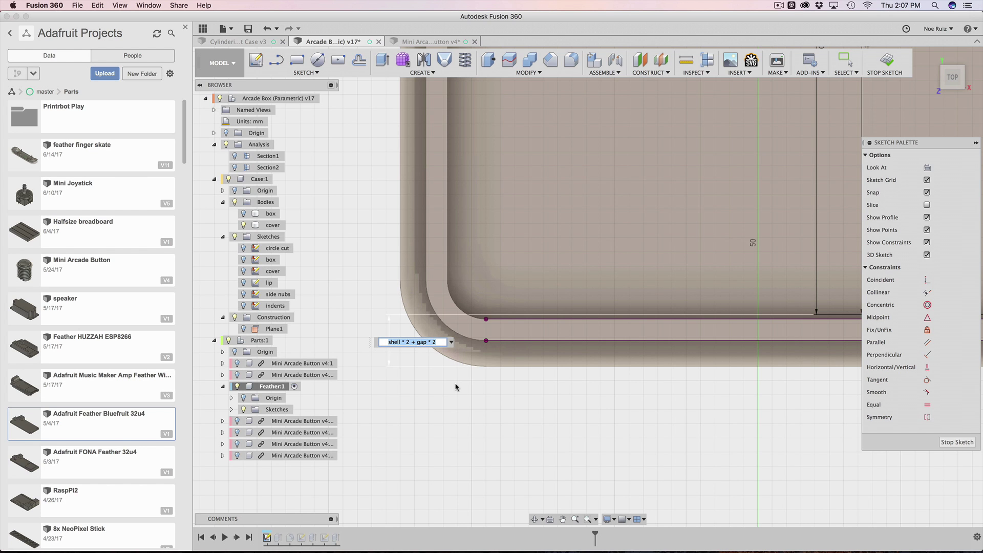
key(Return)
scroll(460, 437, down, 3)
scroll(493, 437, down, 2)
mouse_move(730, 486)
middle_down()
mouse_move(531, 479)
mouse_move(673, 474)
middle_up()
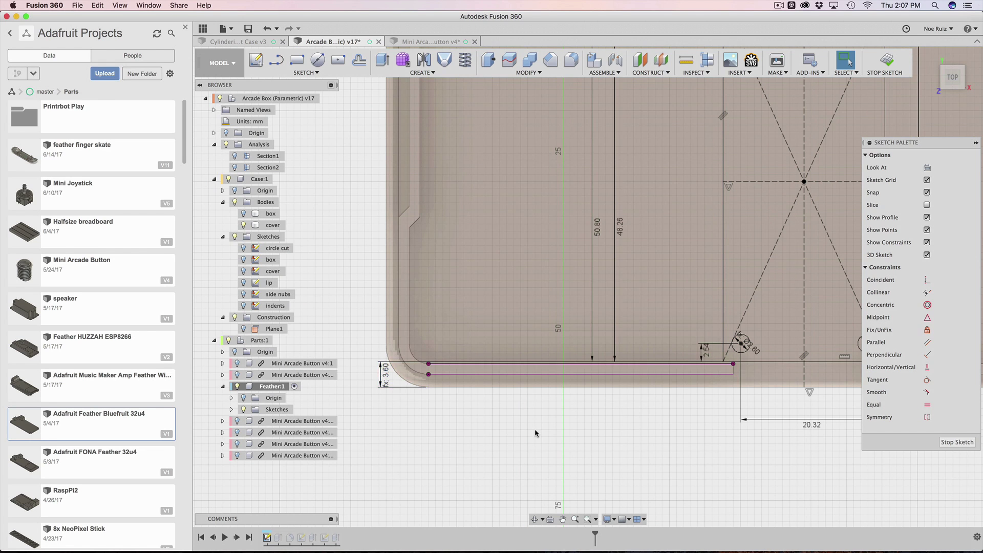
scroll(535, 434, down, 3)
scroll(440, 376, up, 4)
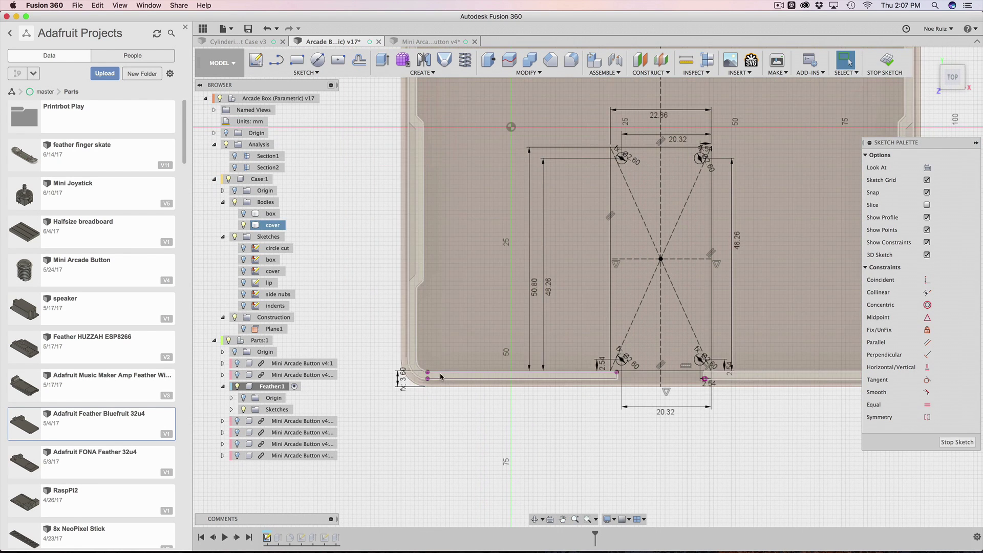
double_click(402, 379)
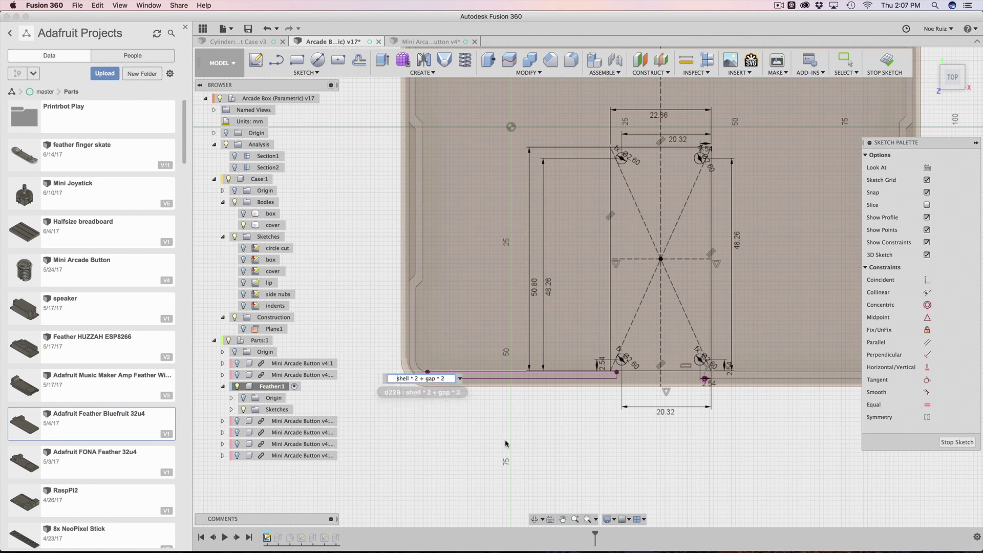
key(Return)
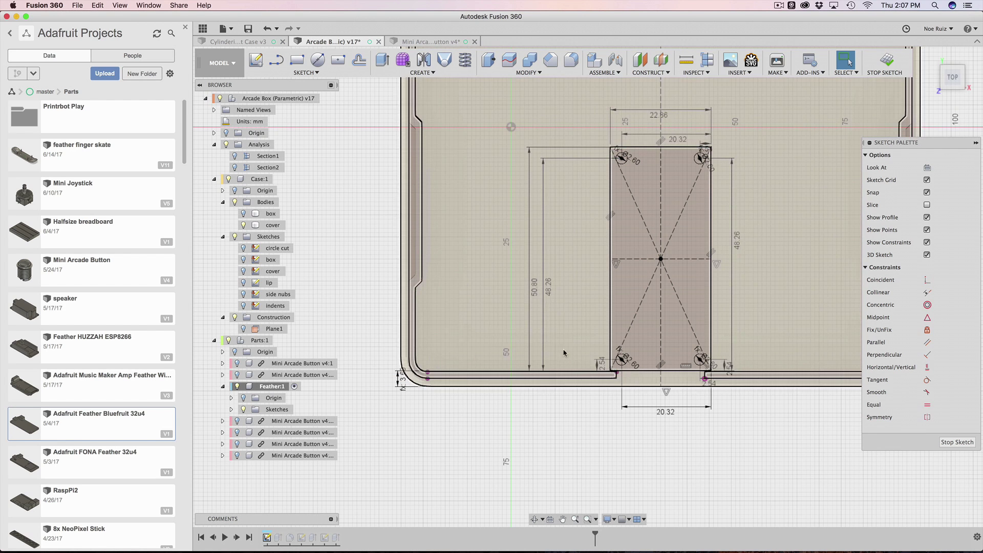
middle_drag(676, 430, 588, 425)
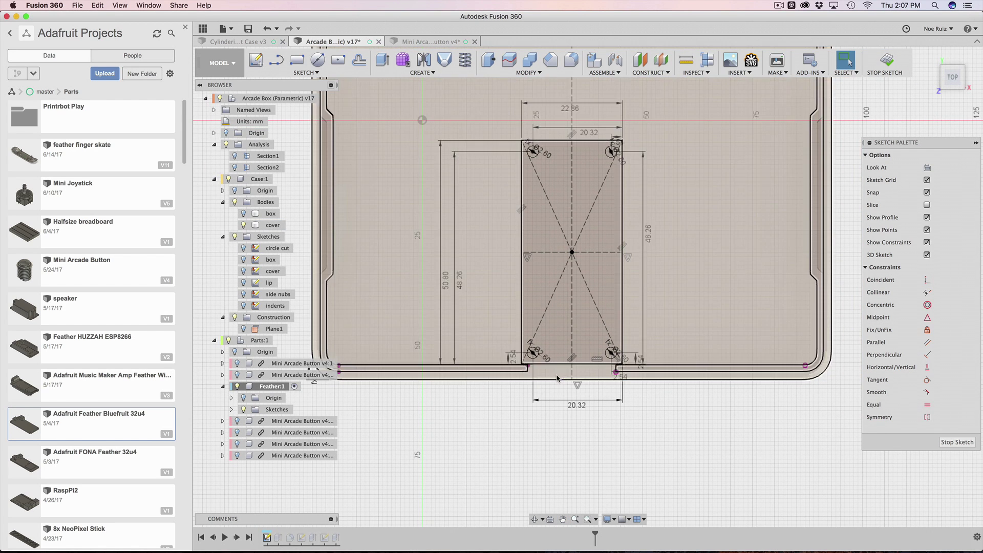
- Open the model parameters and set the "gap" user parameter to 5 mm
click(534, 69)
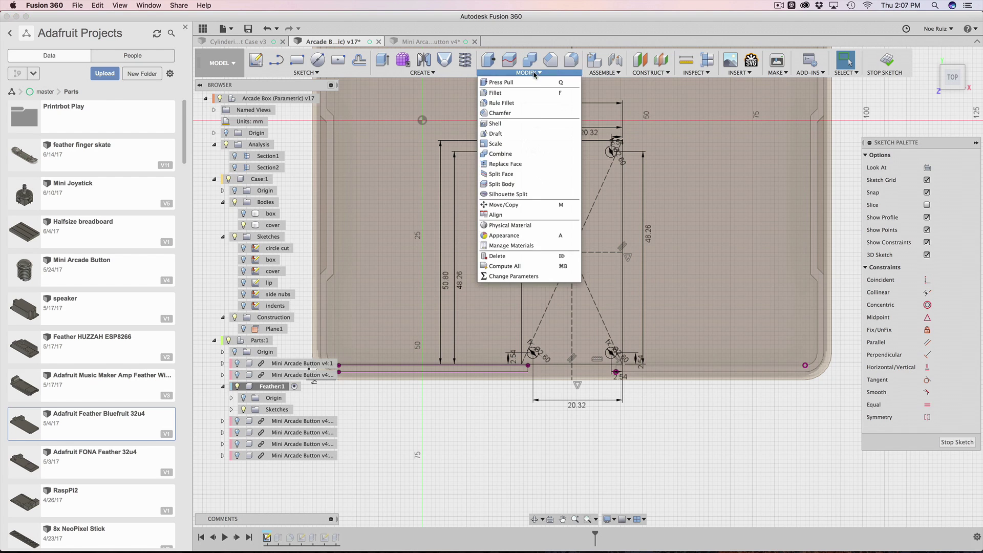
click(519, 269)
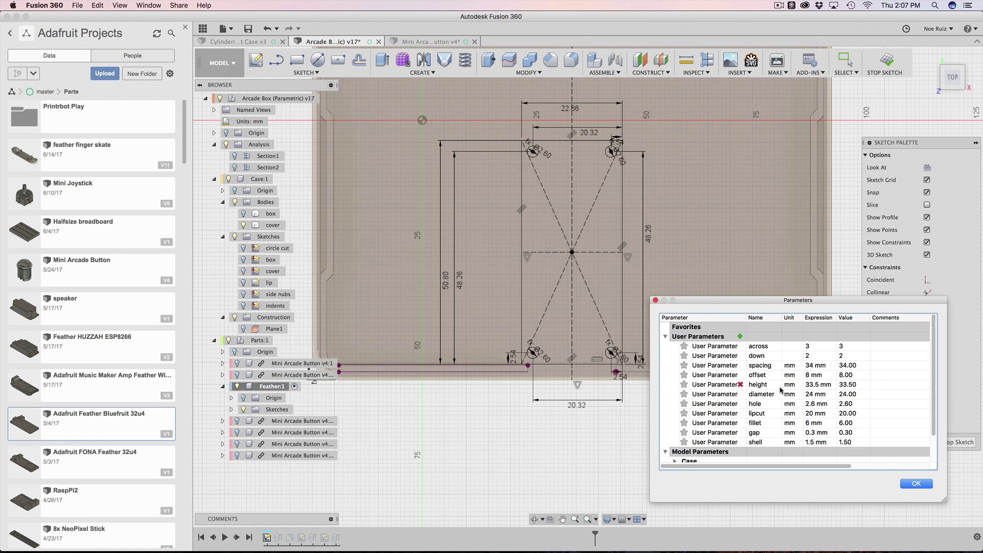
click(814, 434)
text(5)
key(Return)
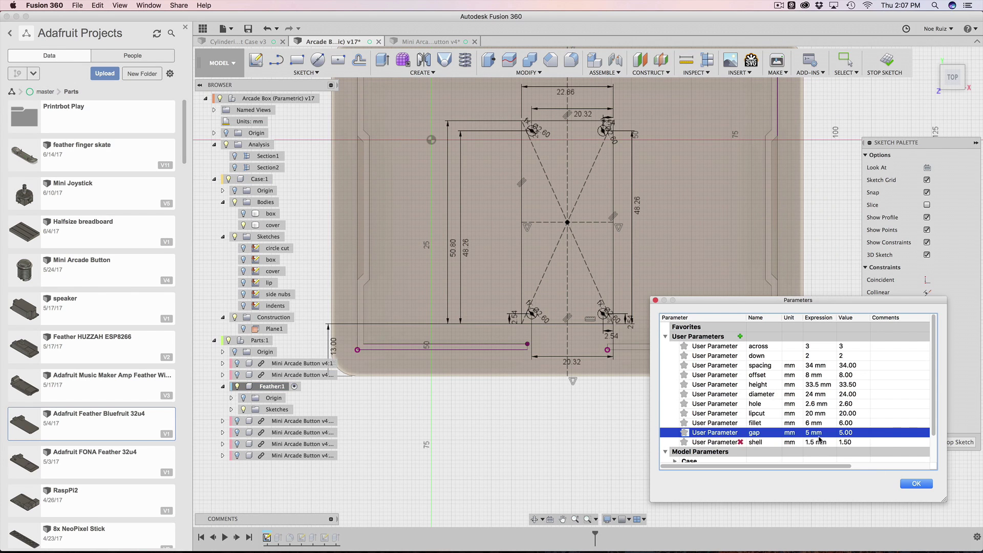
- Try the "gap" user parameter at 1 mm and restore it to 0.3 mm
click(813, 433)
text(1)
key(Return)
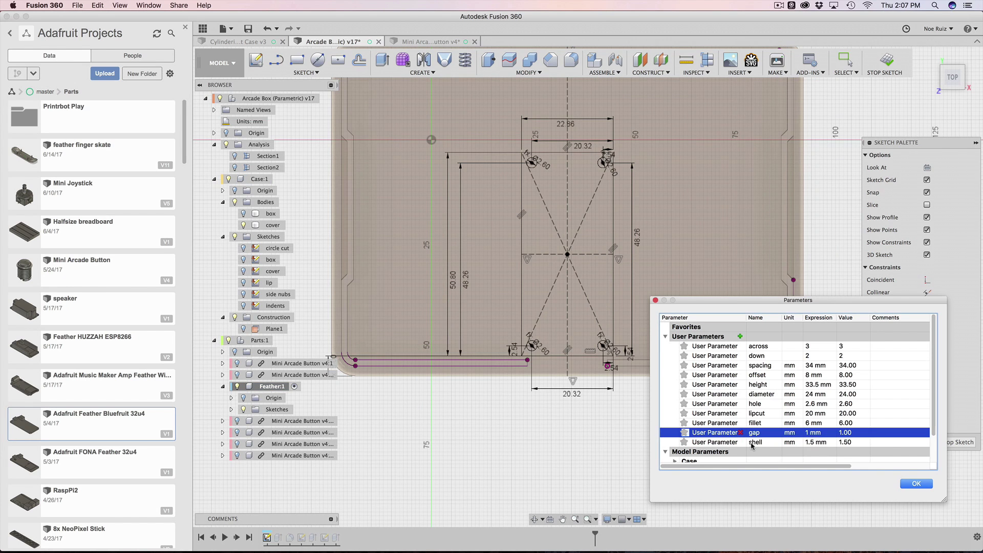
click(810, 434)
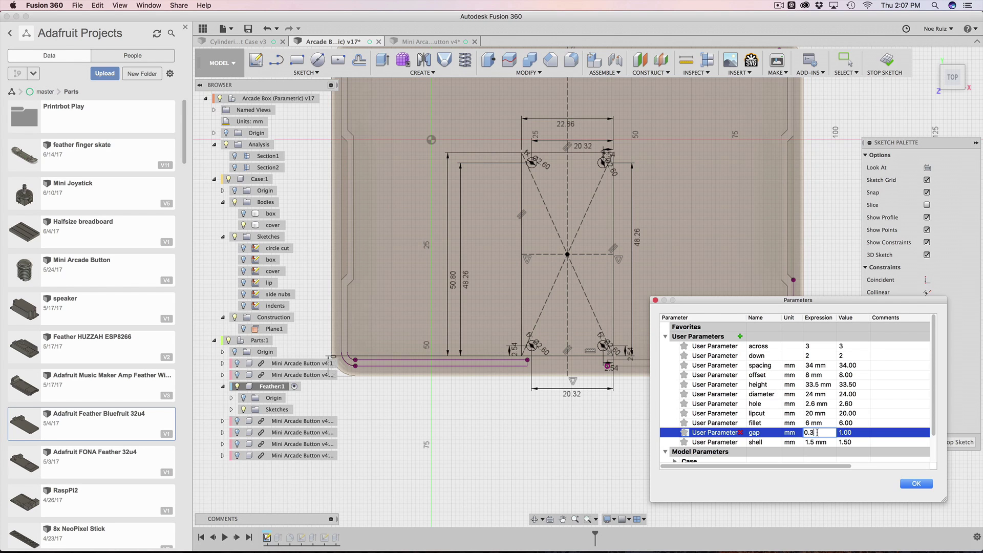
text(0.3)
key(Return)
- Set the "shell" user parameter to 2 mm and check the Feather sketch's distance from the cover's edge
click(819, 442)
text(2)
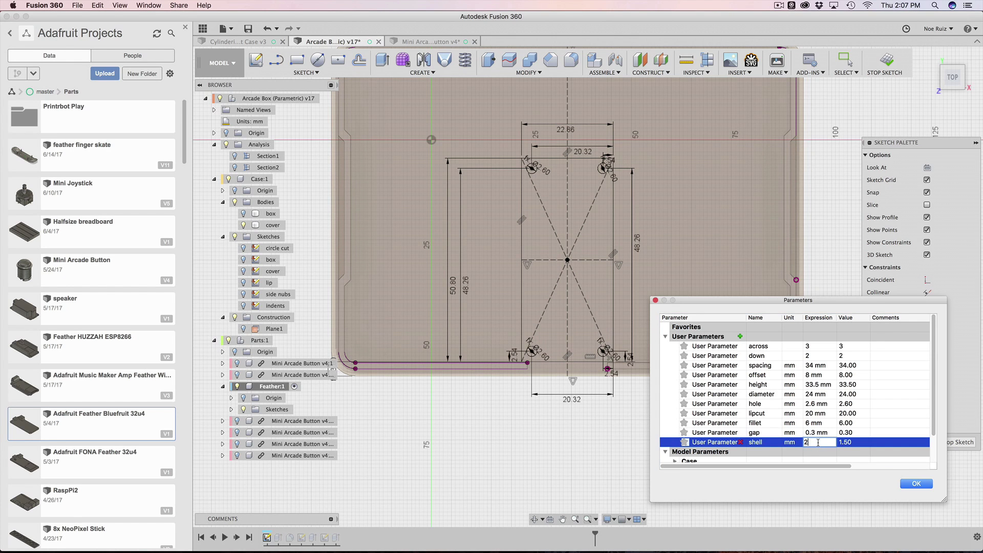
key(Return)
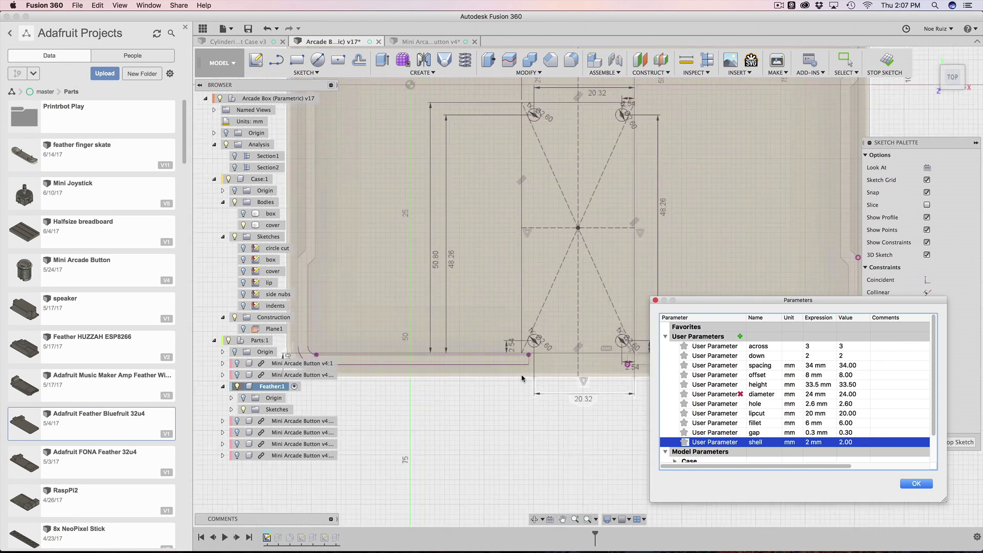
click(517, 417)
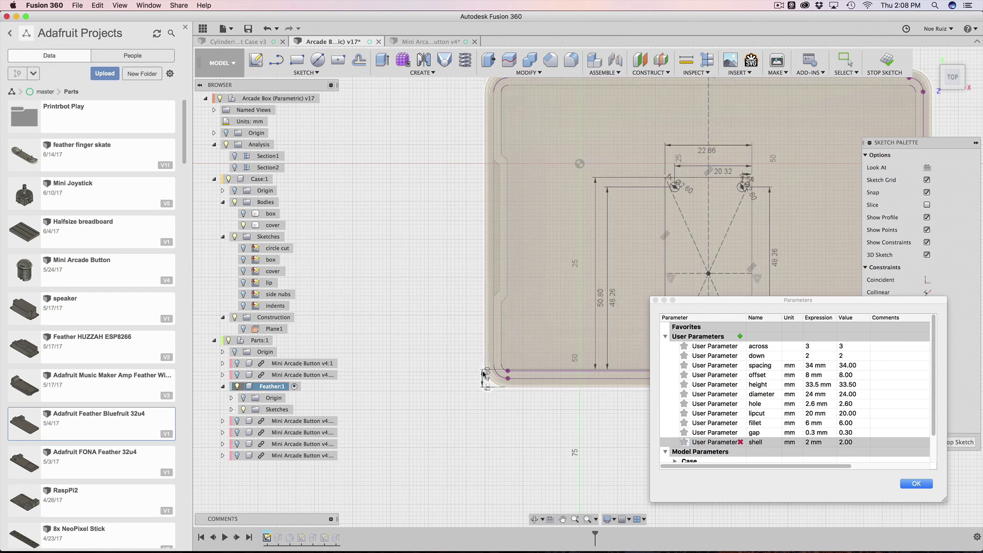
scroll(487, 389, up, 3)
middle_drag(540, 436, 335, 414)
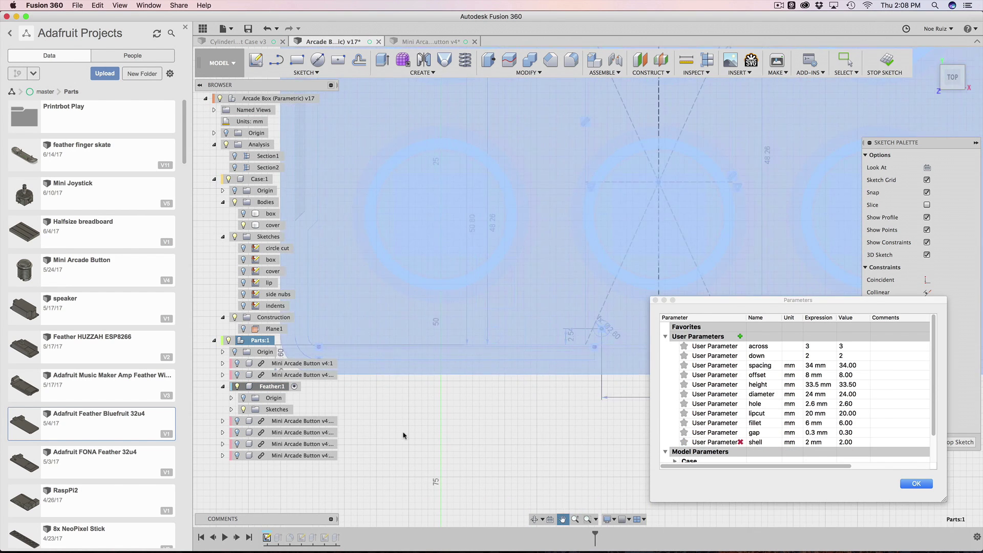
- Restore the "shell" user parameter to 1.5 mm and accept the parameter changes
click(815, 425)
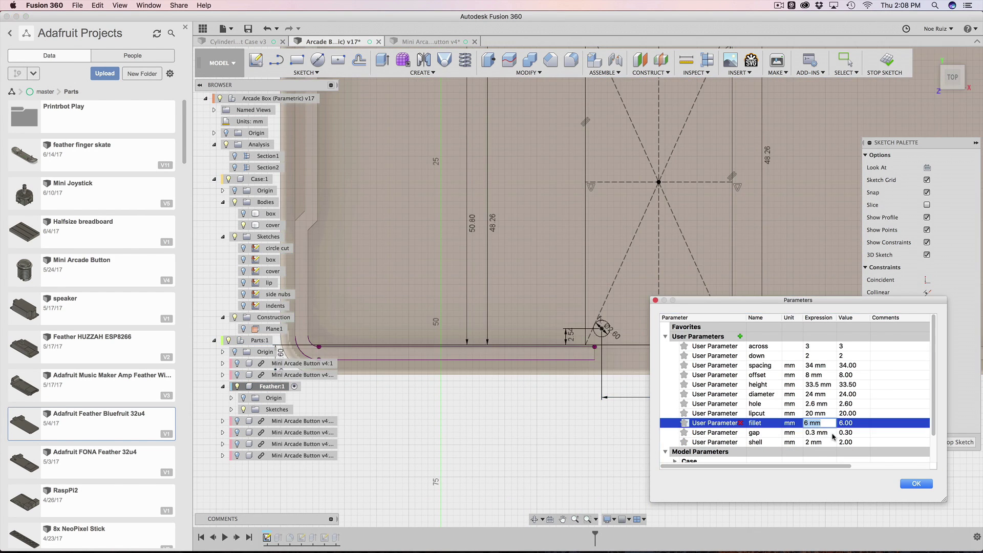
click(820, 442)
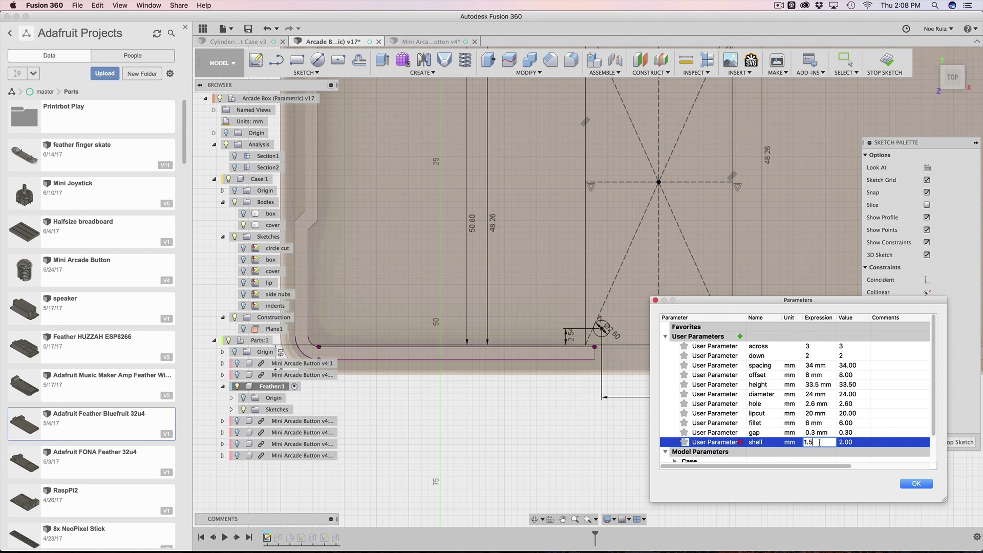
key(Return)
click(916, 483)
- Examine the Feather sketch's centering line and upper mounting holes within the whole cover, from above and at an angle
scroll(509, 461, down, 5)
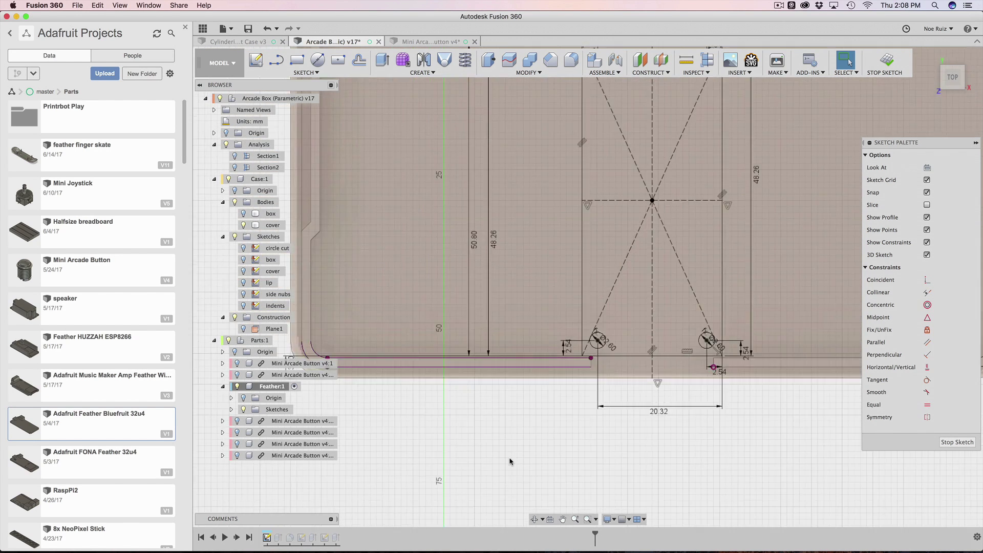
middle_drag(529, 448, 524, 455)
drag(524, 455, 482, 460)
key(Escape)
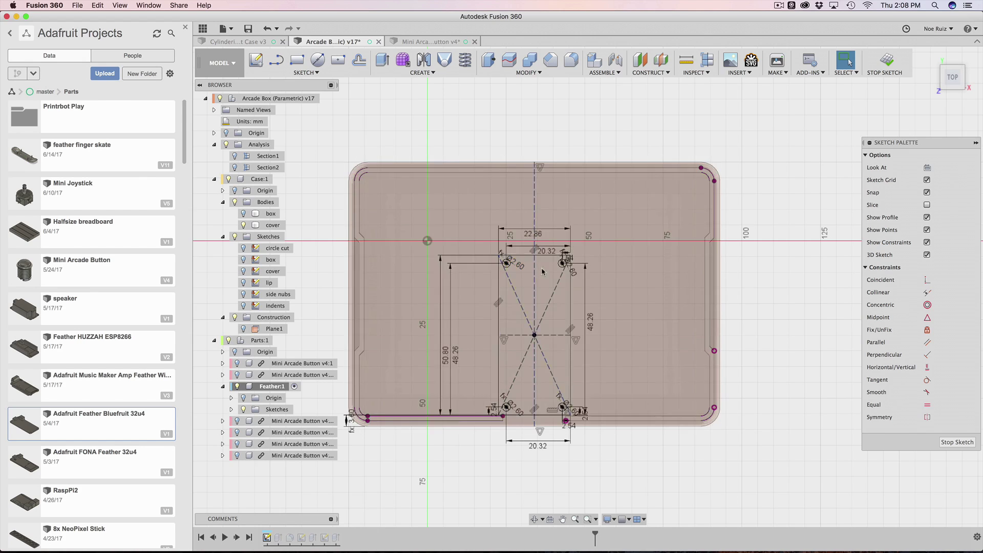
scroll(542, 269, up, 3)
scroll(548, 260, up, 2)
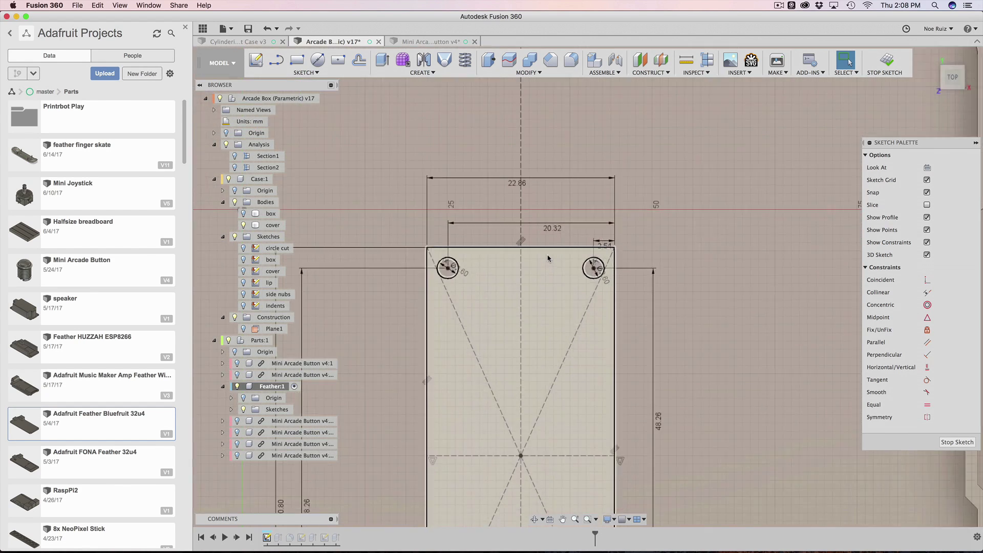
scroll(613, 218, down, 5)
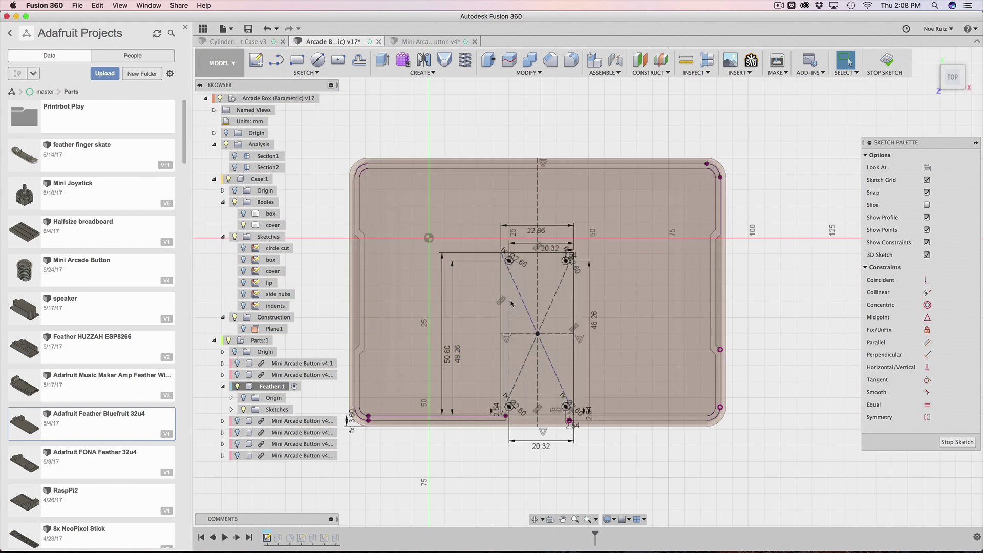
mouse_move(431, 489)
shift+middle_down()
mouse_move(431, 466)
mouse_move(456, 439)
mouse_move(451, 362)
shift+middle_up()
shift+middle_drag(465, 160, 462, 230)
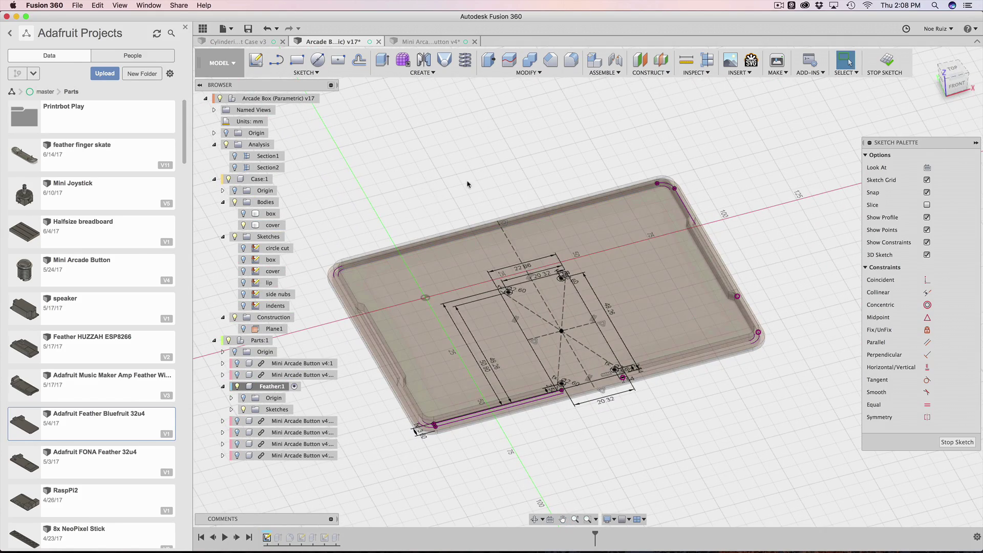
- Finish the Feather sketch and advance the design history past the PCB extrusion to view the board in the cover
click(887, 64)
scroll(555, 355, up, 3)
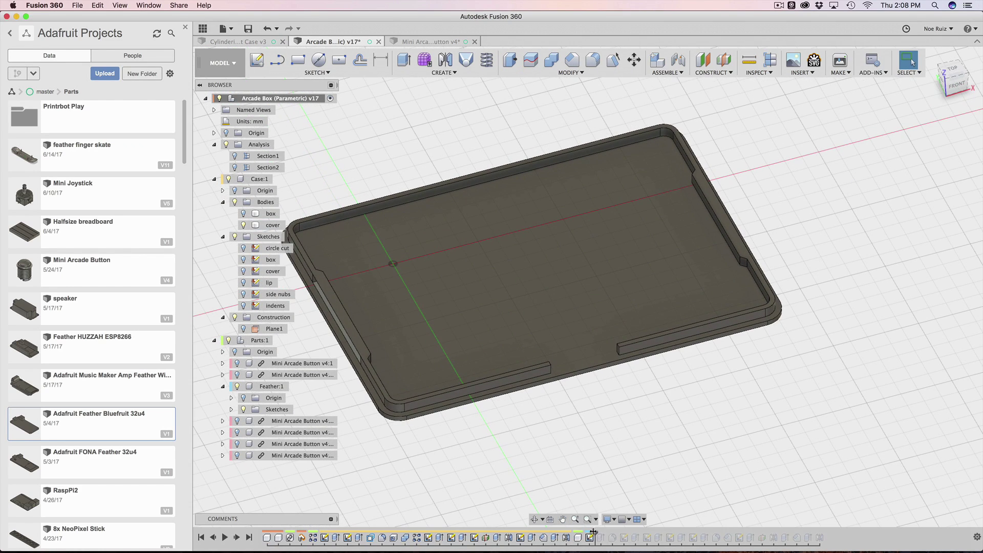
drag(593, 535, 605, 535)
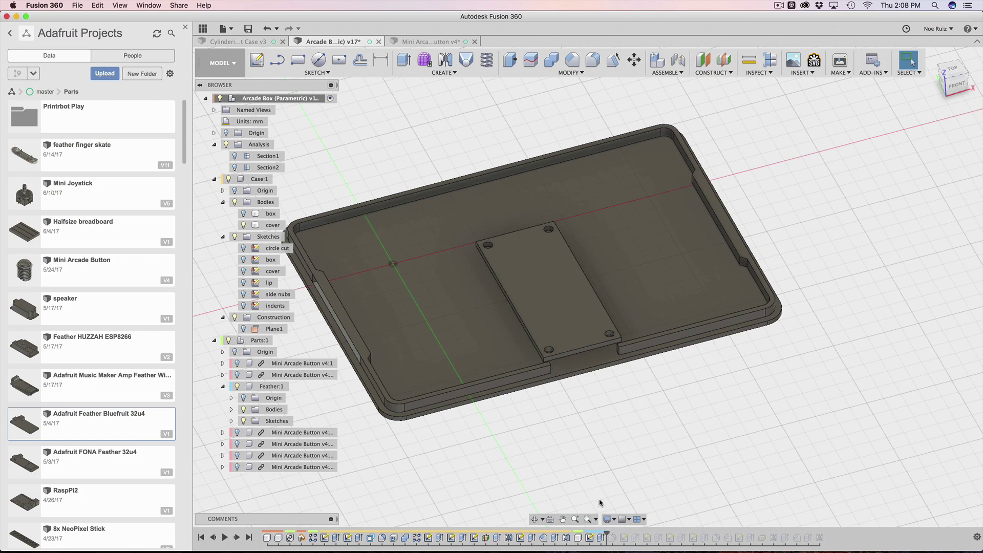
shift+middle_drag(617, 476, 589, 489)
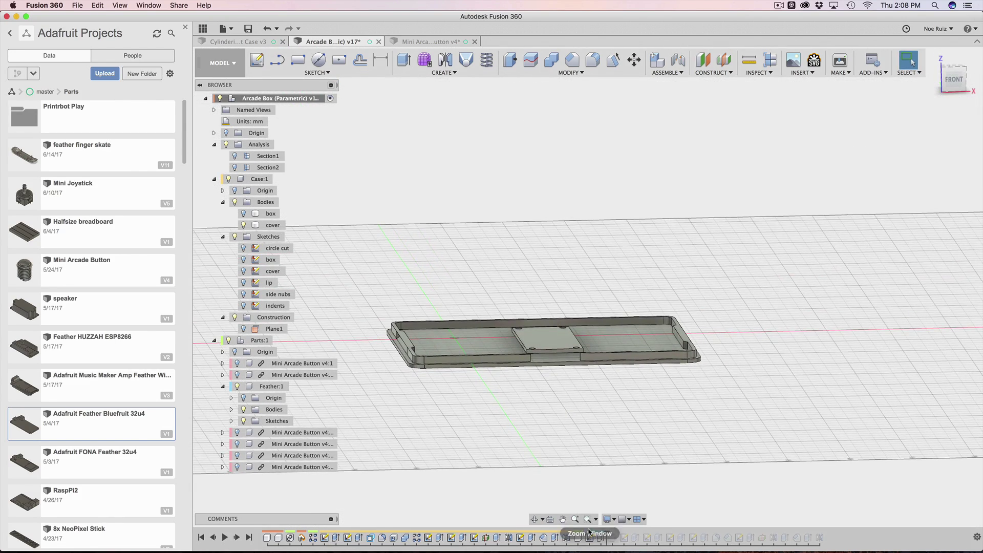
- Open the Feather PCB extrusion for editing and examine its start plane options, offset and distance
double_click(599, 538)
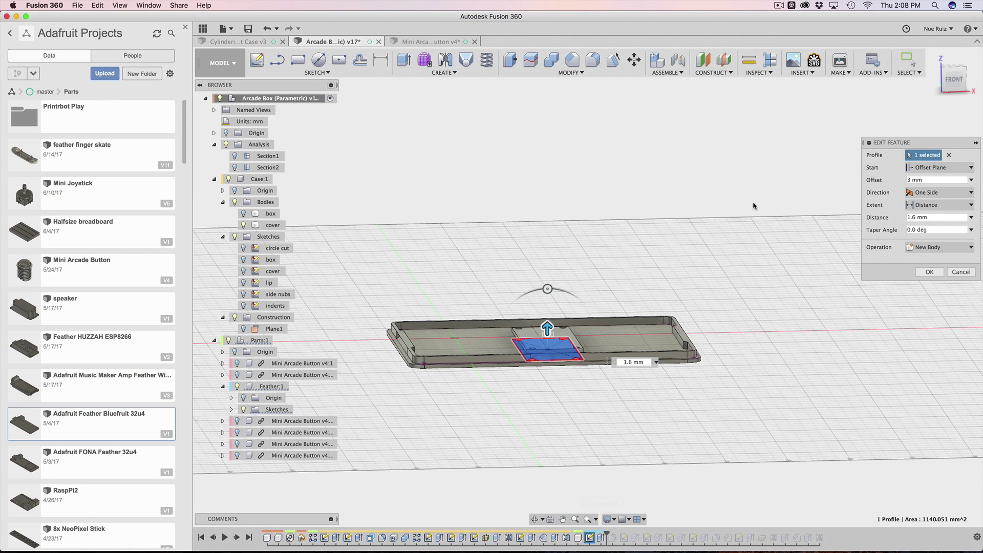
click(919, 169)
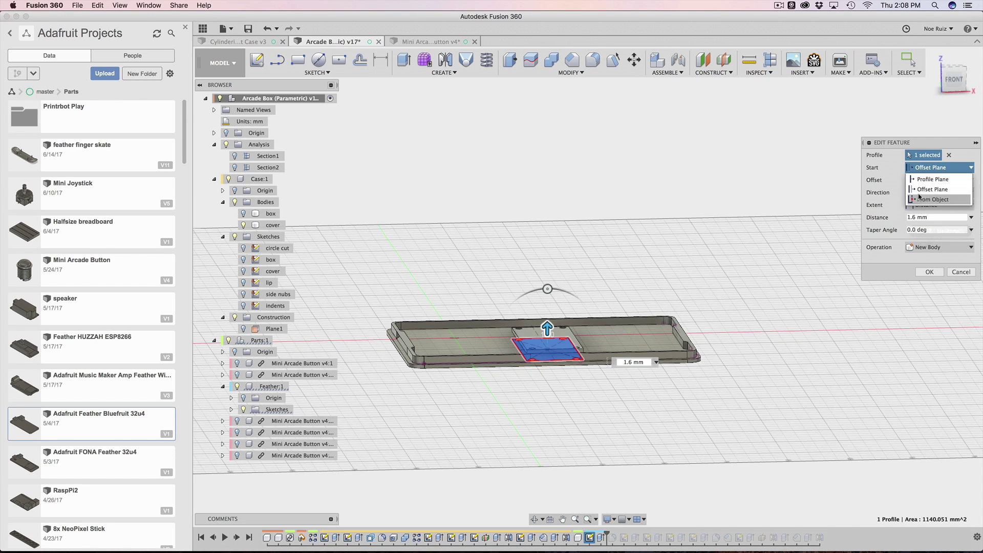
click(914, 177)
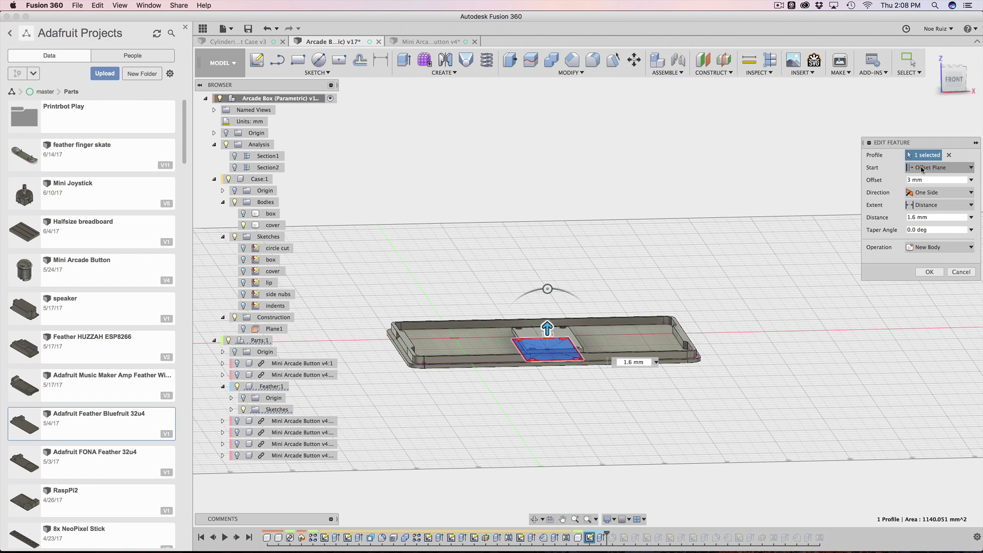
click(919, 182)
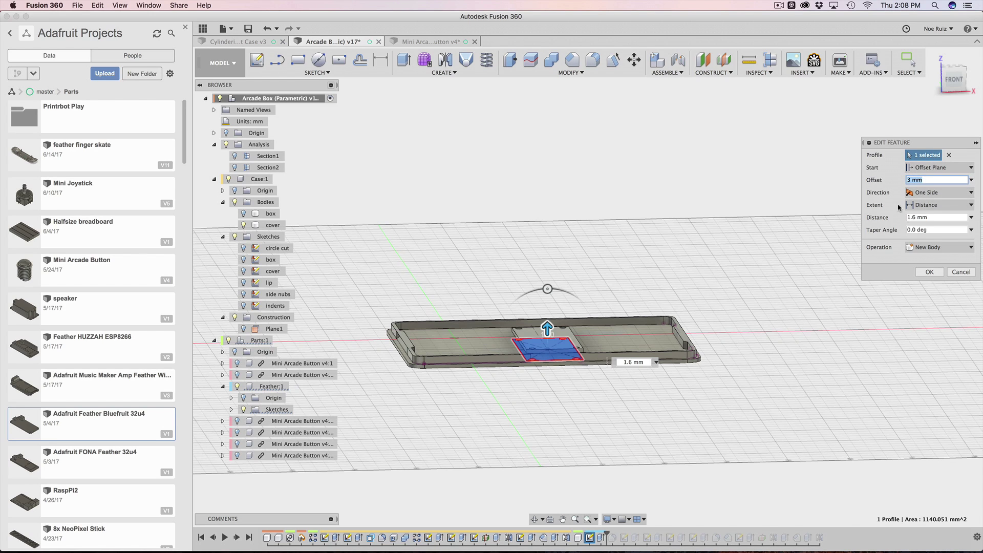
click(935, 217)
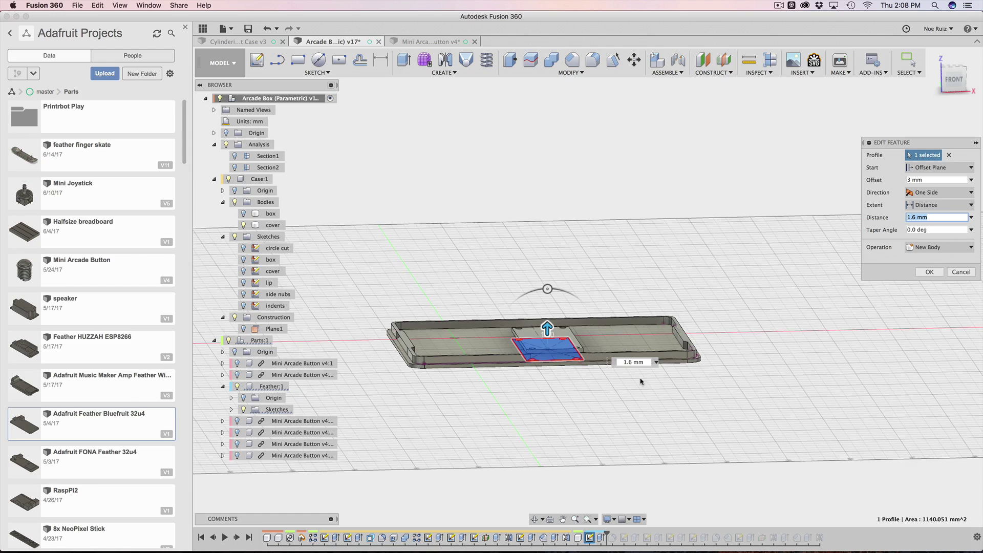
- Examine the raised board's preview from the front and at an angle, and close the extrusion without changes
scroll(566, 391, up, 3)
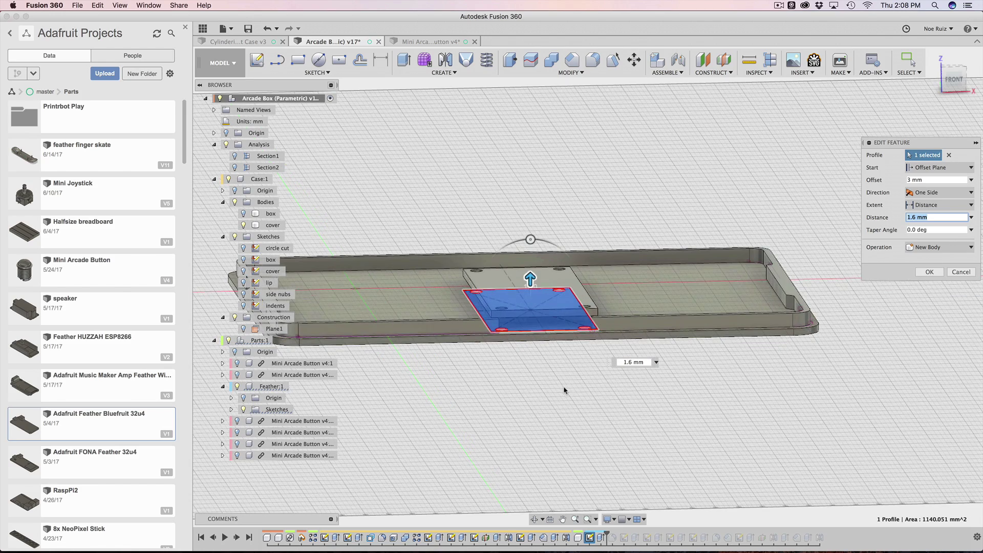
click(948, 83)
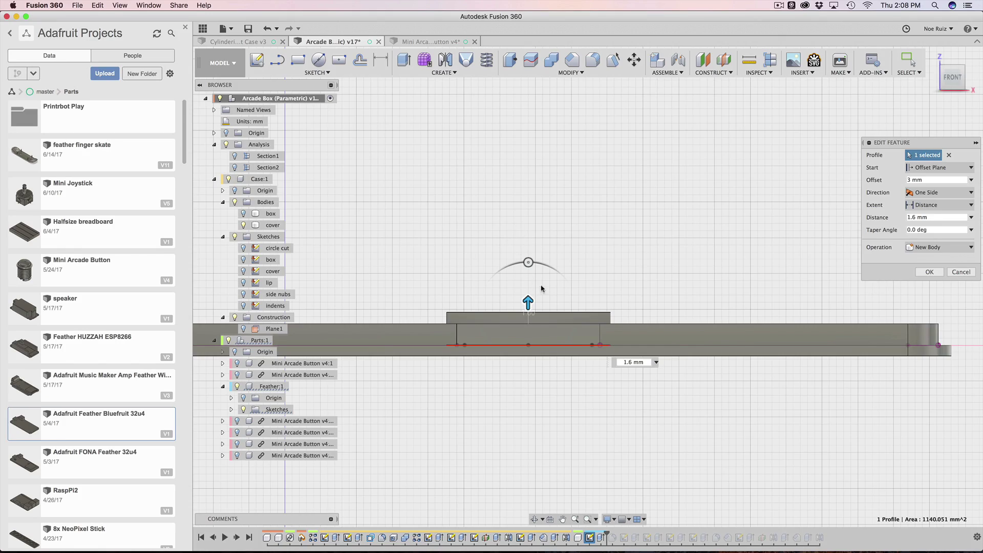
scroll(561, 280, down, 2)
scroll(561, 280, up, 2)
shift+middle_drag(537, 256, 564, 274)
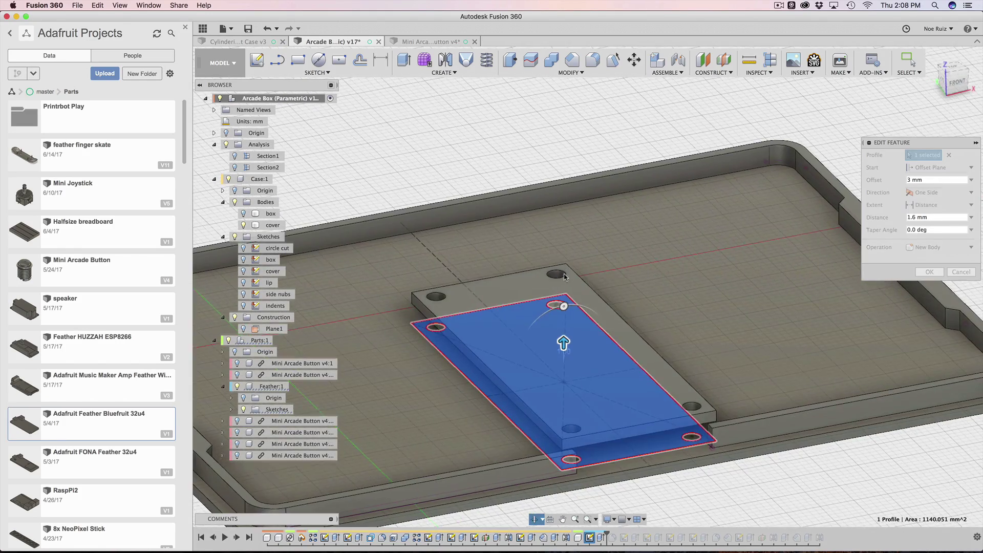
scroll(565, 277, down, 3)
click(957, 275)
- Set the "across" user parameter to 2 and accept the parameter change with the Feather board and cover in view
scroll(858, 277, down, 3)
middle_drag(869, 319, 791, 319)
scroll(524, 289, up, 2)
scroll(637, 167, down, 1)
middle_drag(638, 168, 575, 165)
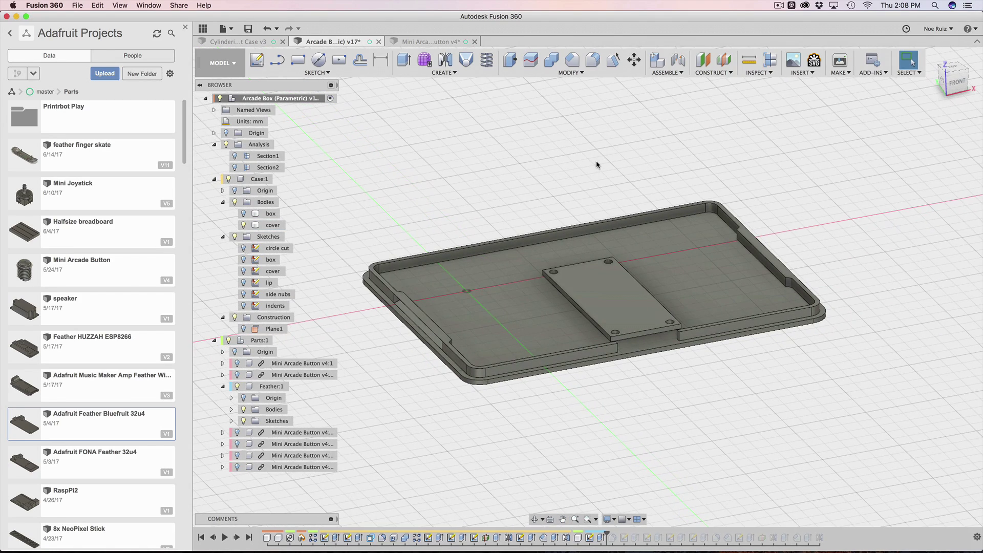
text(spara)
key(Return)
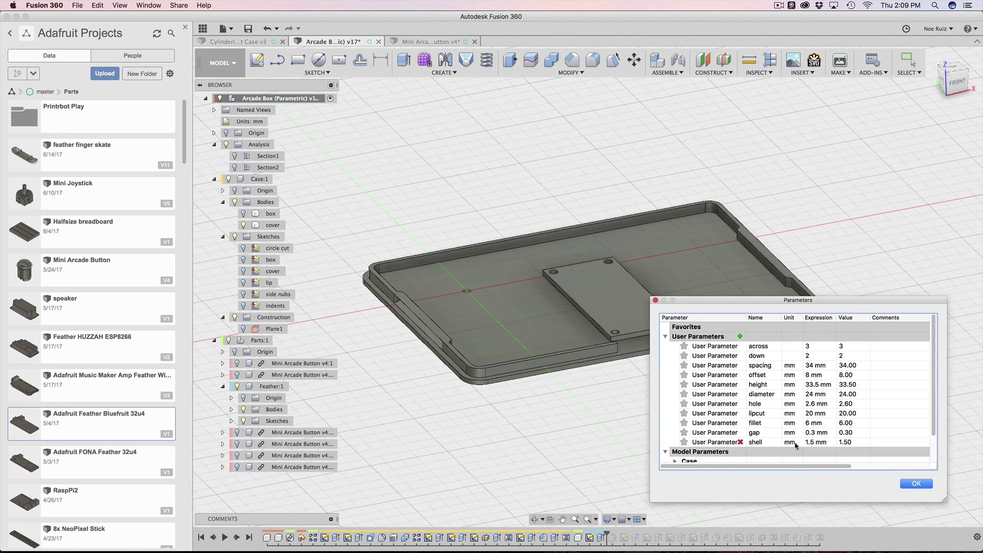
double_click(811, 346)
text(2)
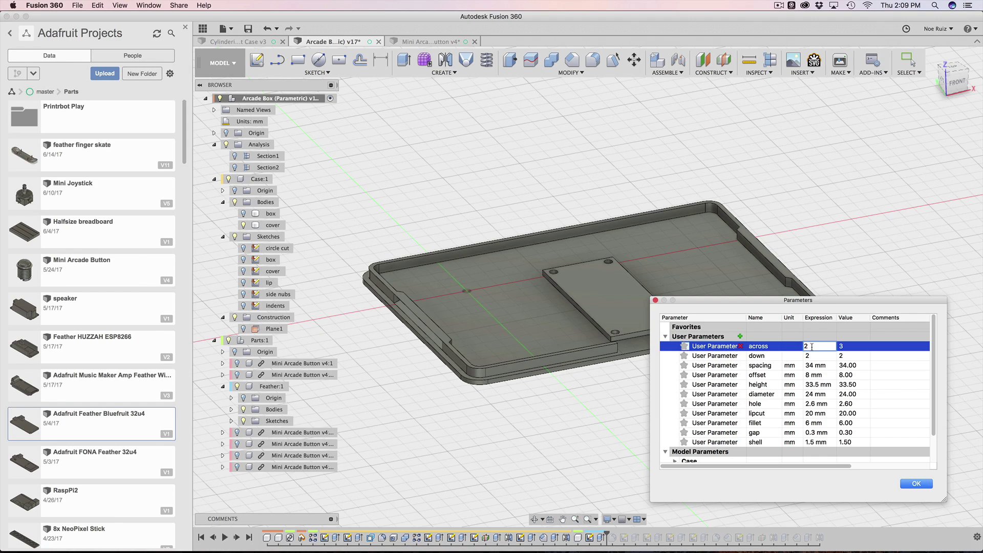
key(Return)
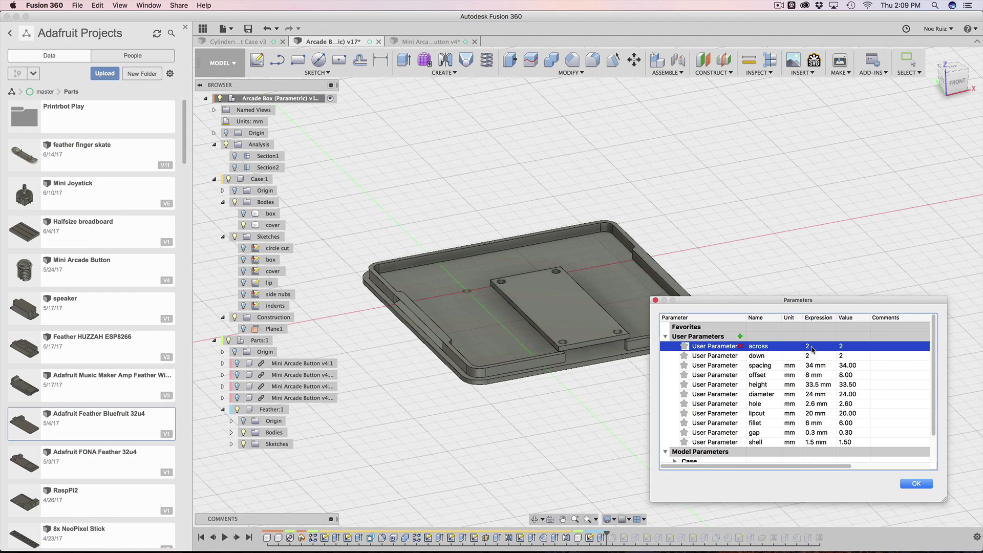
scroll(682, 282, up, 4)
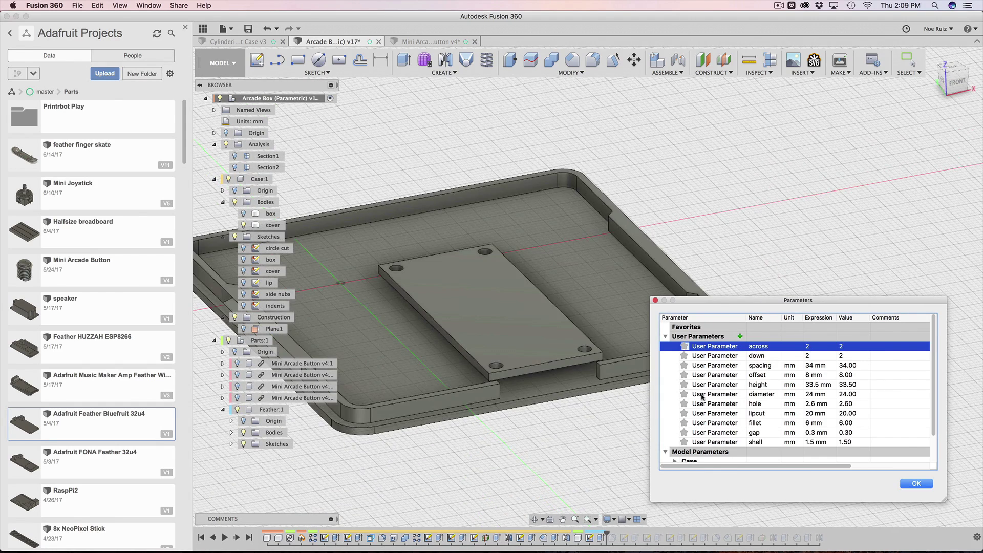
click(921, 487)
middle_drag(610, 449, 683, 380)
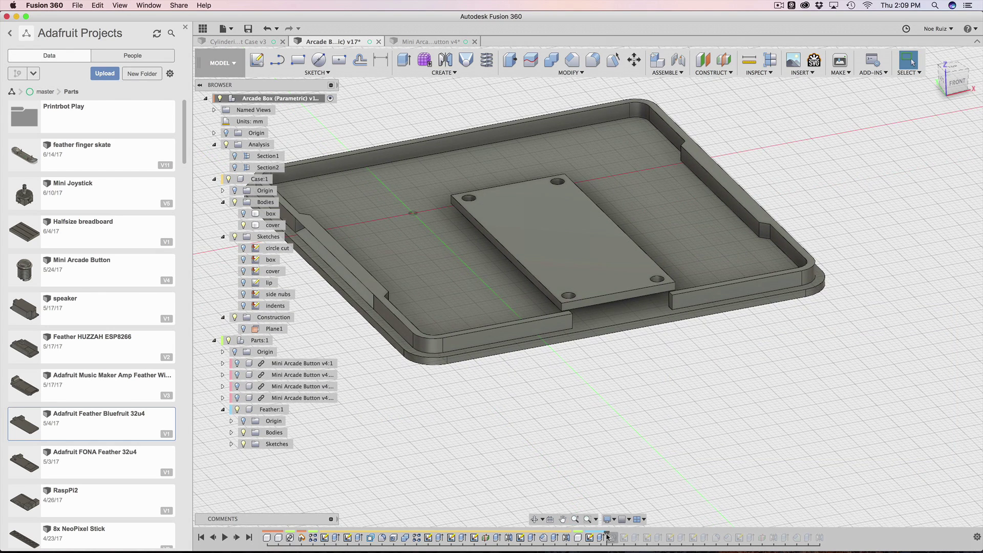
- Advance the design history past the Feather board's corner fillet and the extrusions of both connector blocks
drag(606, 534, 642, 534)
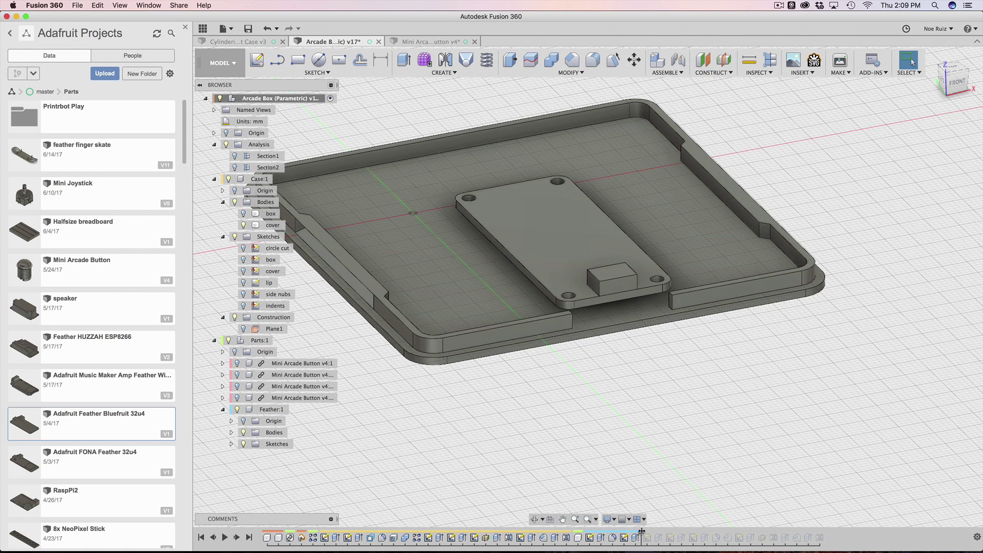
drag(640, 533, 658, 533)
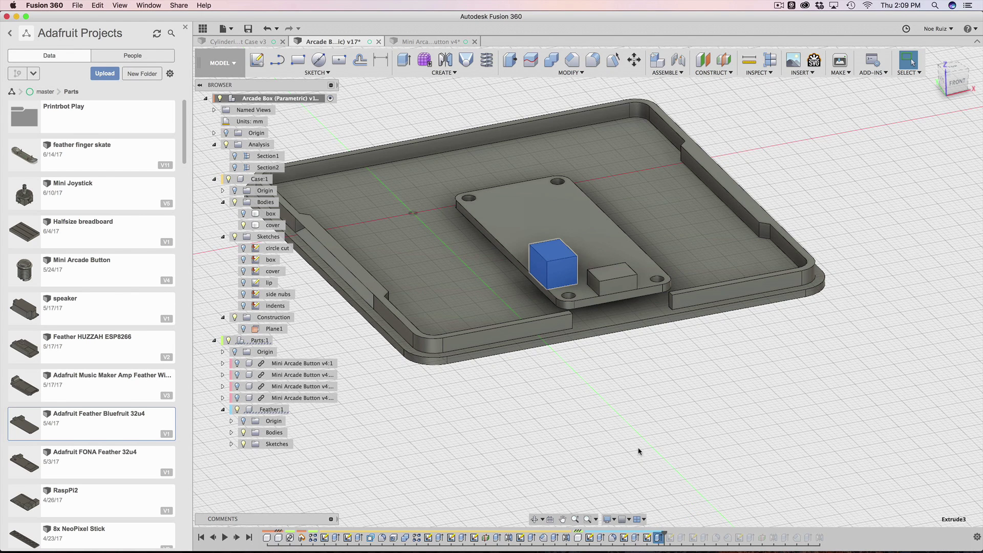
mouse_move(665, 534)
mouse_down()
mouse_move(675, 533)
mouse_move(664, 533)
mouse_up()
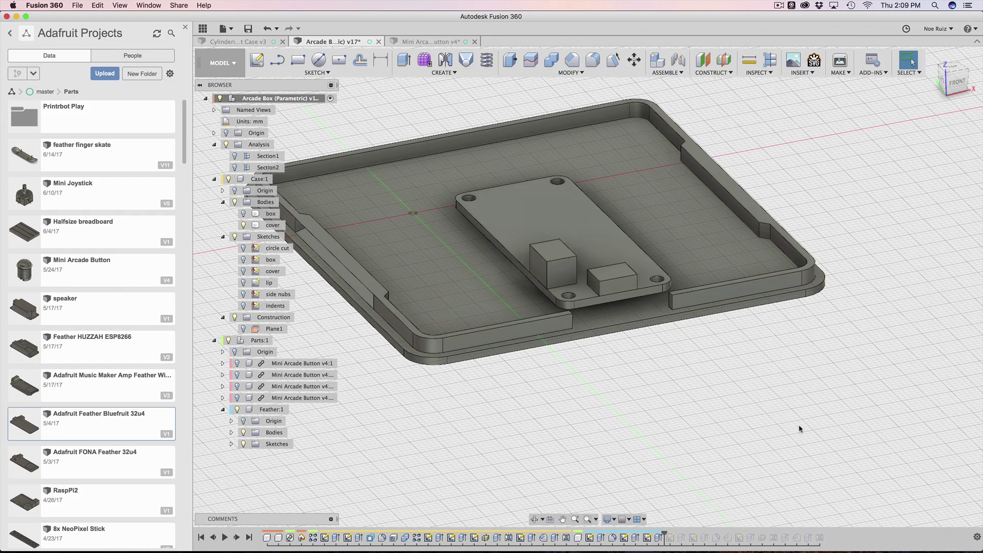
- Examine the Feather board's top face, mounting holes and two connector blocks inside the cover from several angles
shift+middle_drag(800, 429, 781, 396)
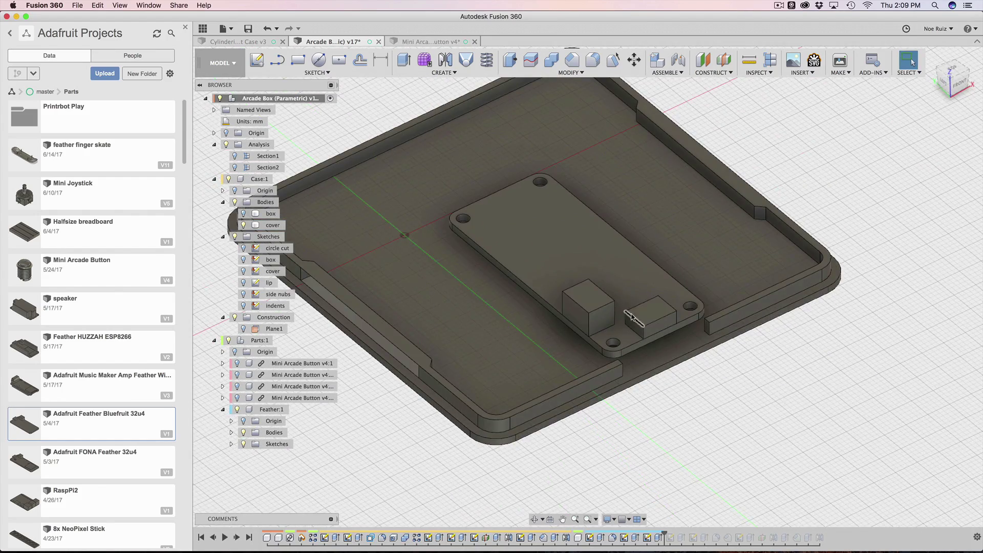
scroll(633, 319, up, 5)
scroll(700, 324, down, 5)
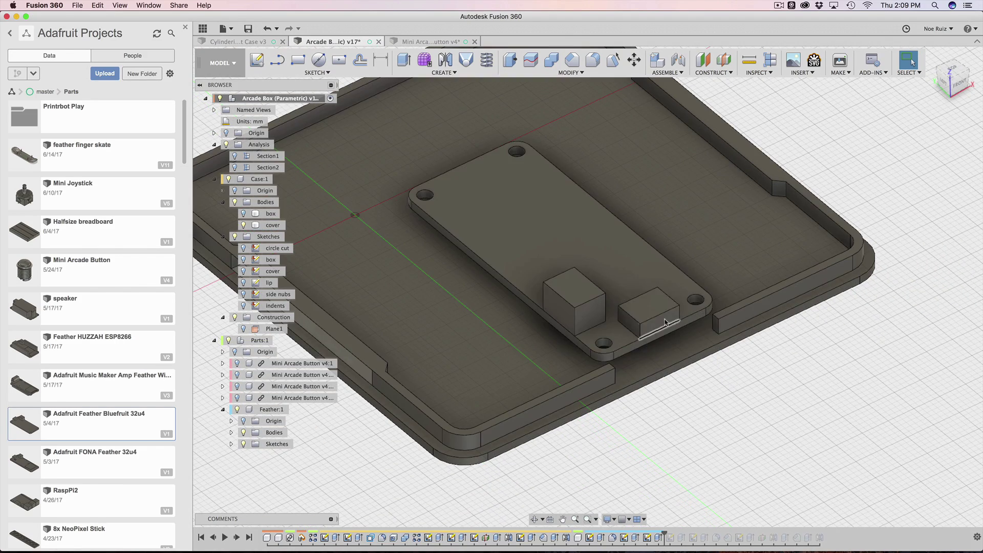
middle_drag(679, 523, 707, 494)
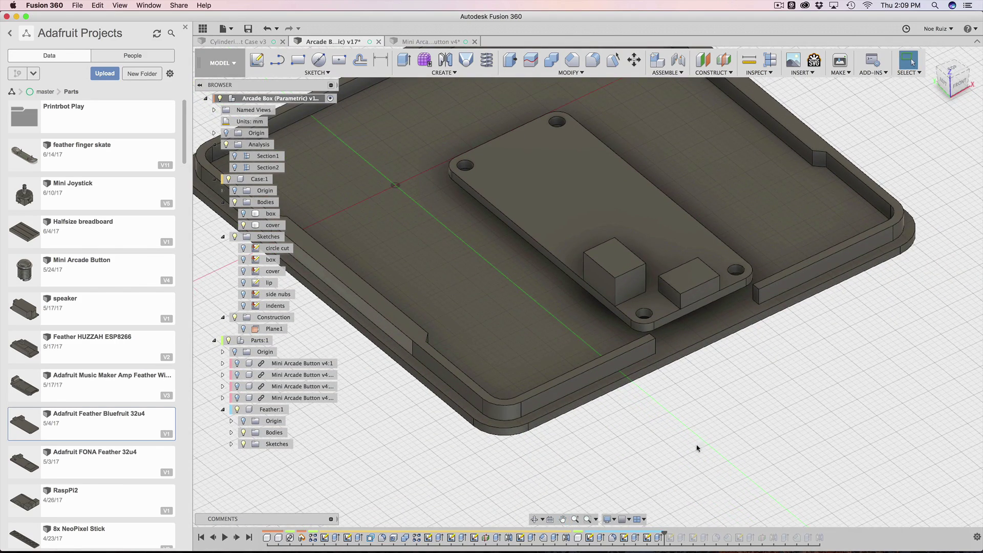
middle_drag(700, 417, 677, 436)
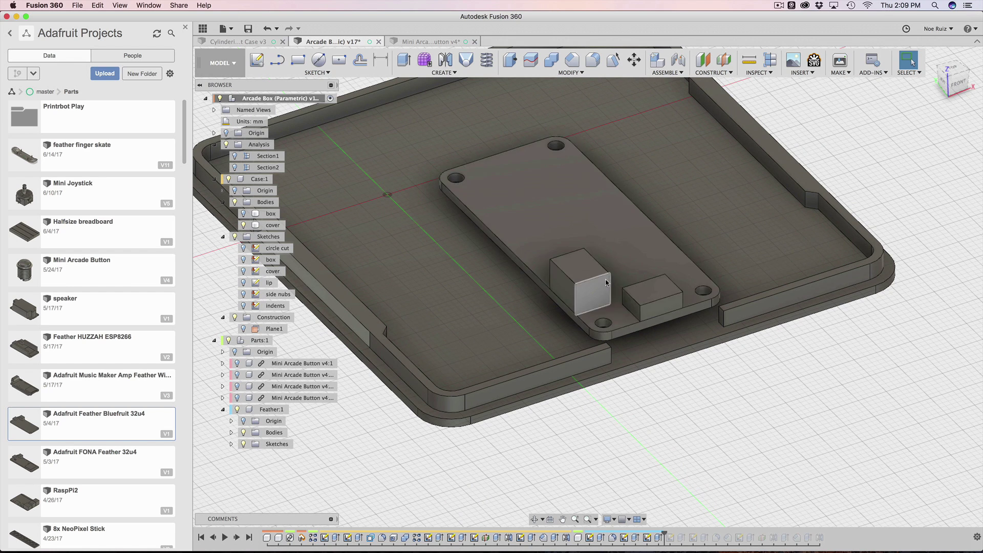
click(613, 444)
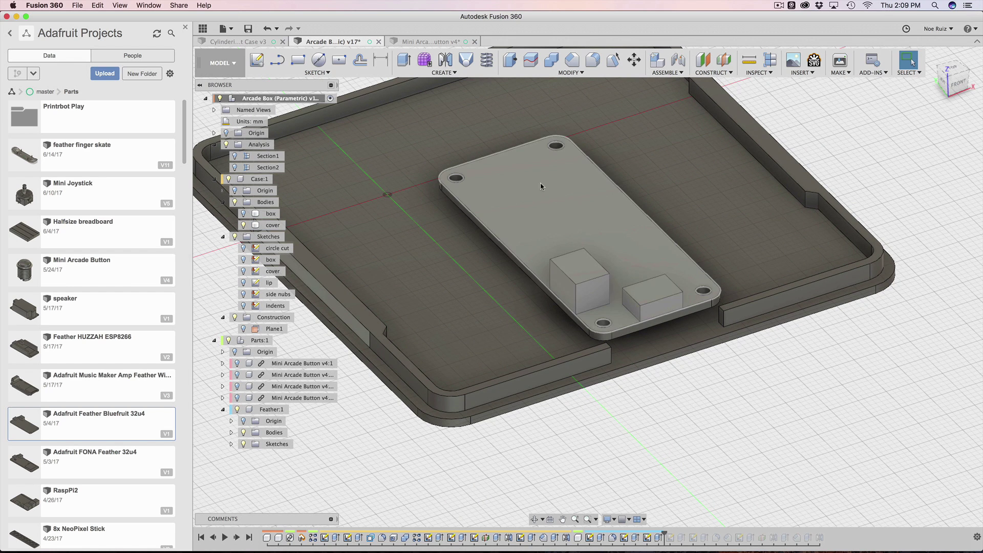
click(556, 208)
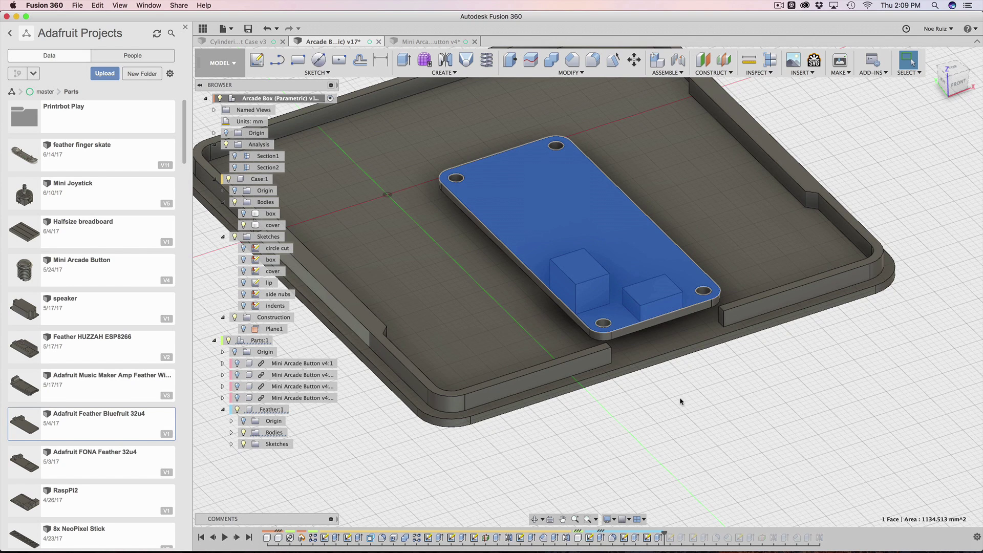
middle_drag(686, 398, 698, 428)
click(698, 428)
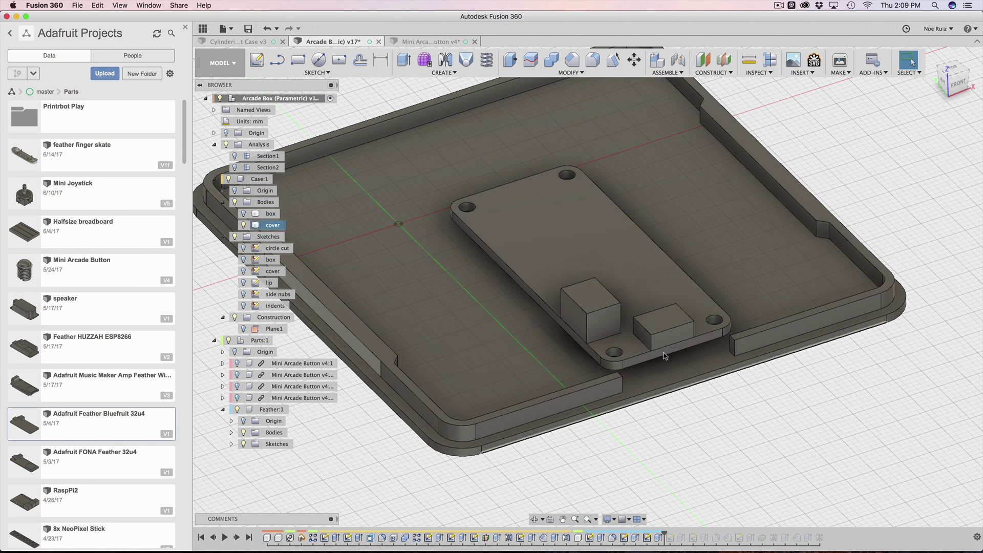
scroll(606, 294, up, 2)
scroll(606, 294, down, 3)
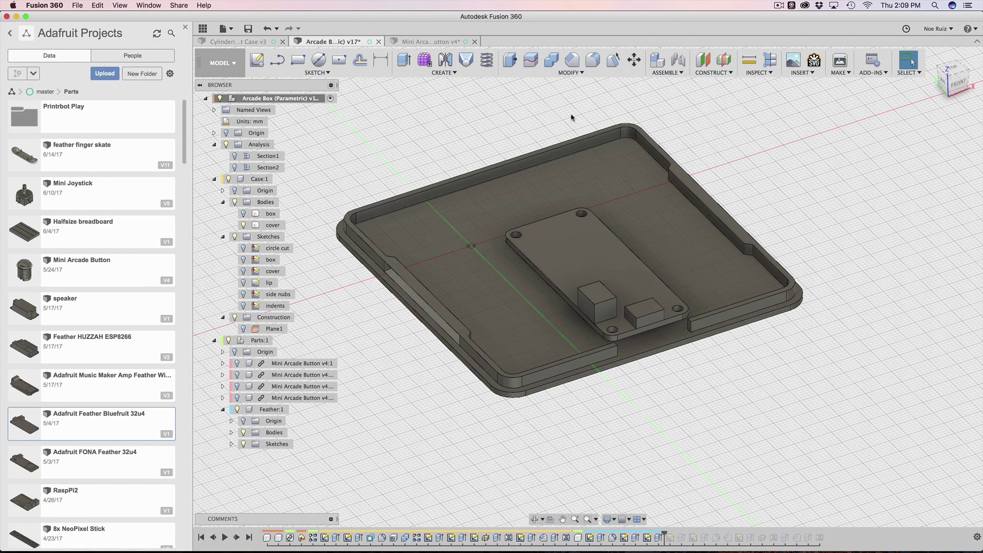
click(581, 145)
text(spara)
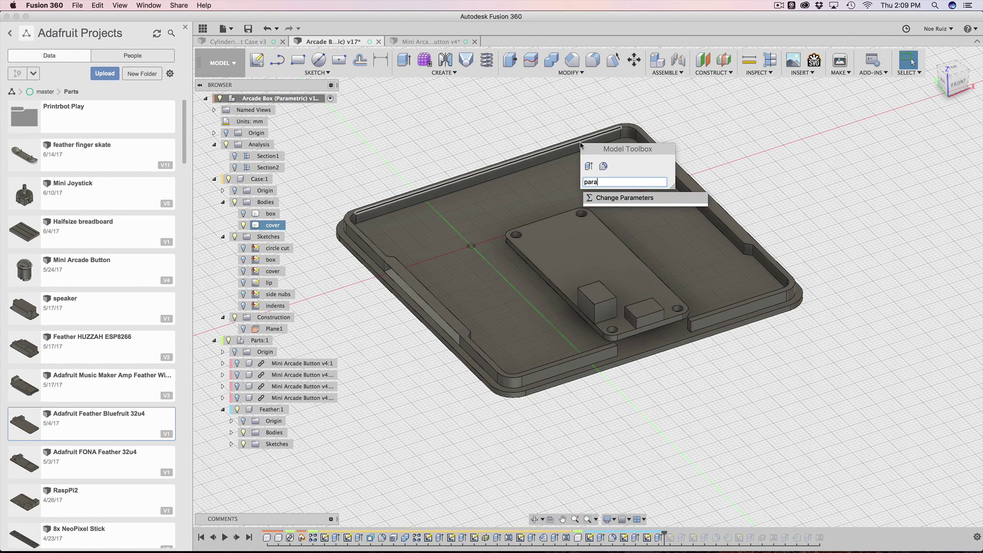
key(Return)
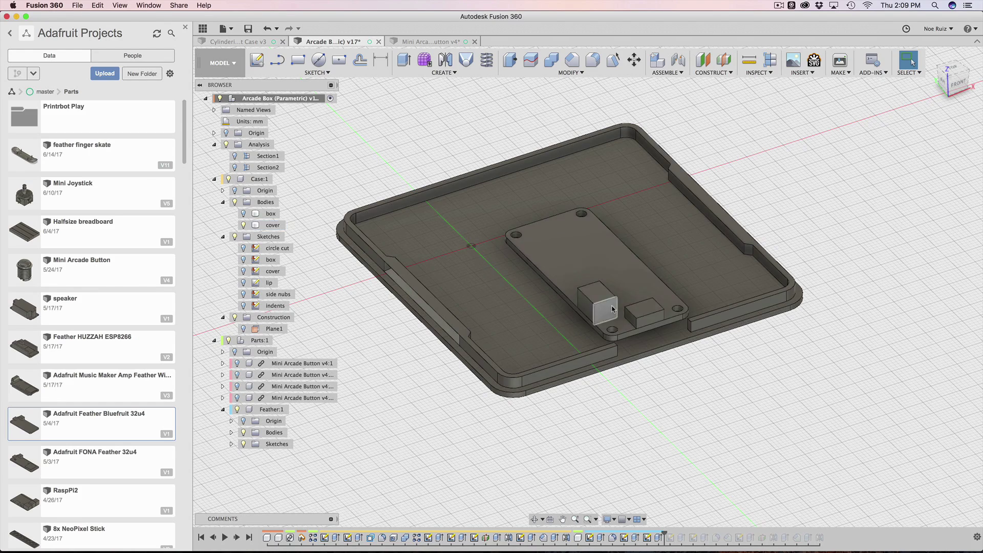
- Activate the Feather component to view its own sketches and features in the design history
scroll(614, 302, up, 3)
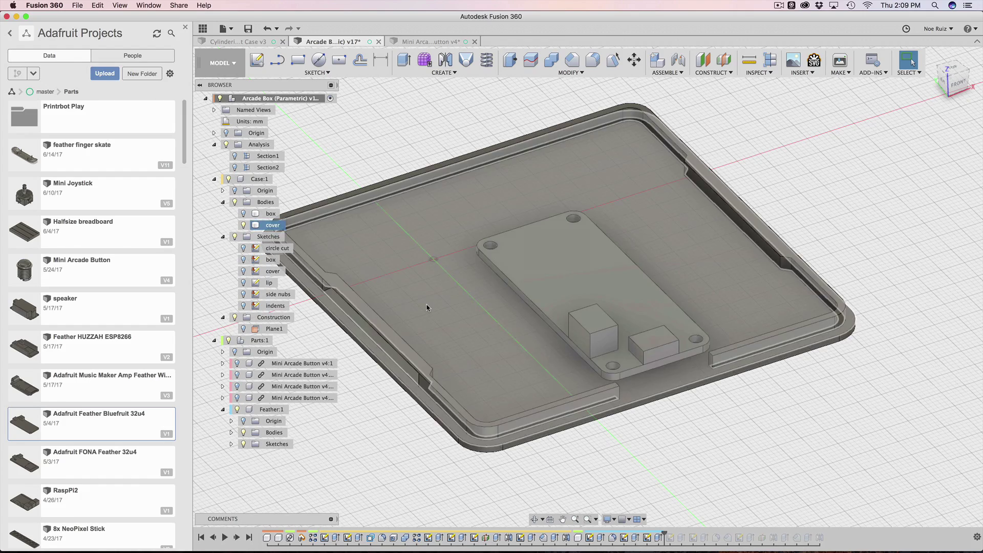
scroll(717, 369, down, 1)
scroll(730, 377, down, 2)
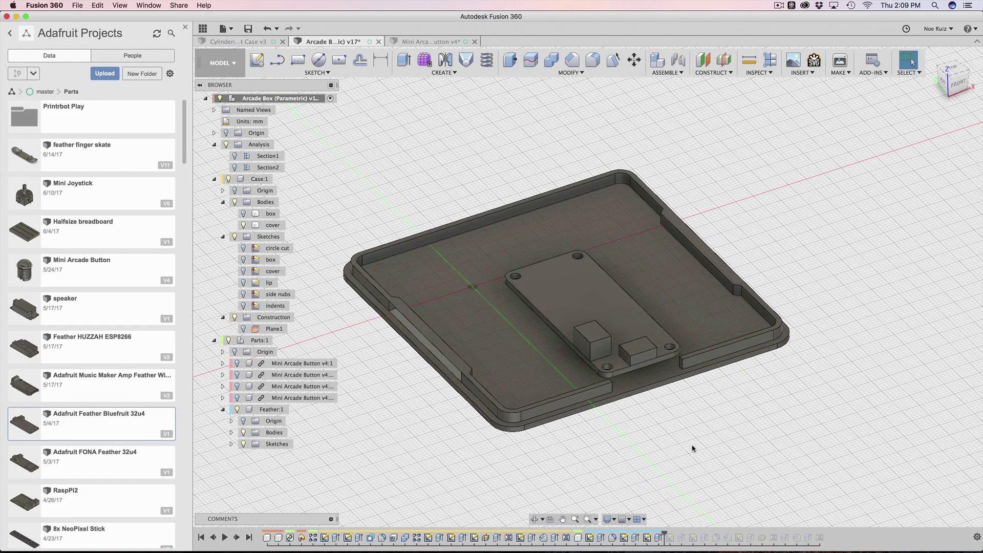
shift+middle_drag(712, 445, 674, 422)
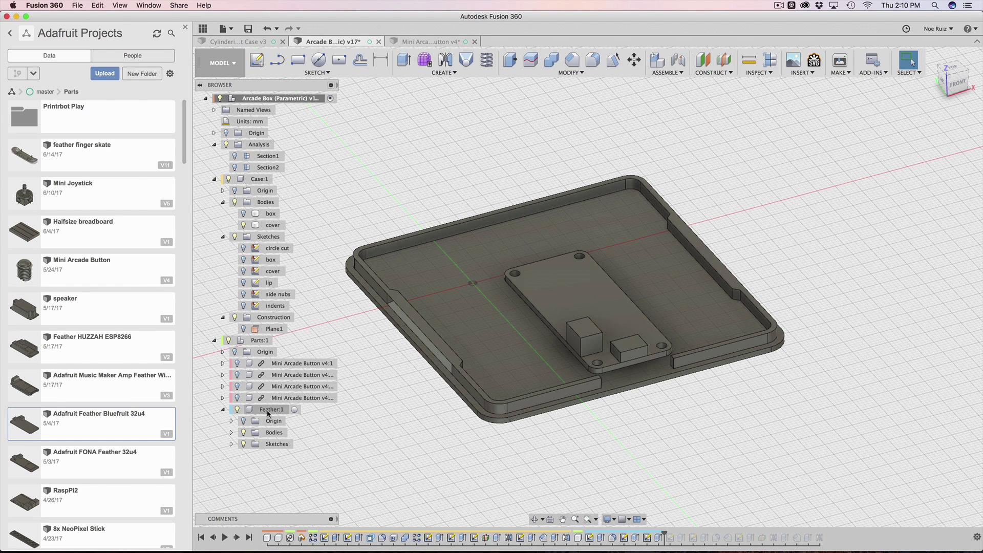
click(295, 409)
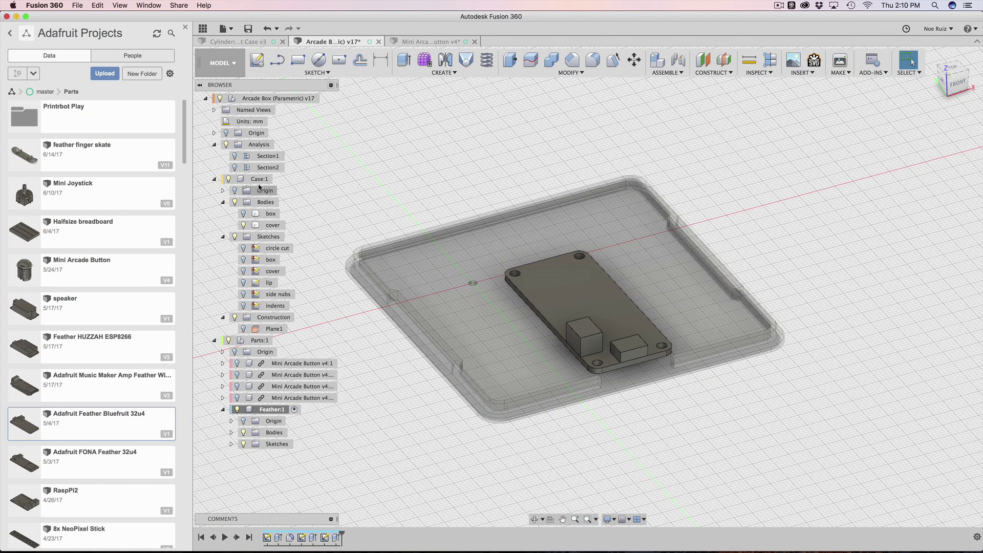
- Activate the Case component and advance its design history past the "standoffs" sketch
click(278, 179)
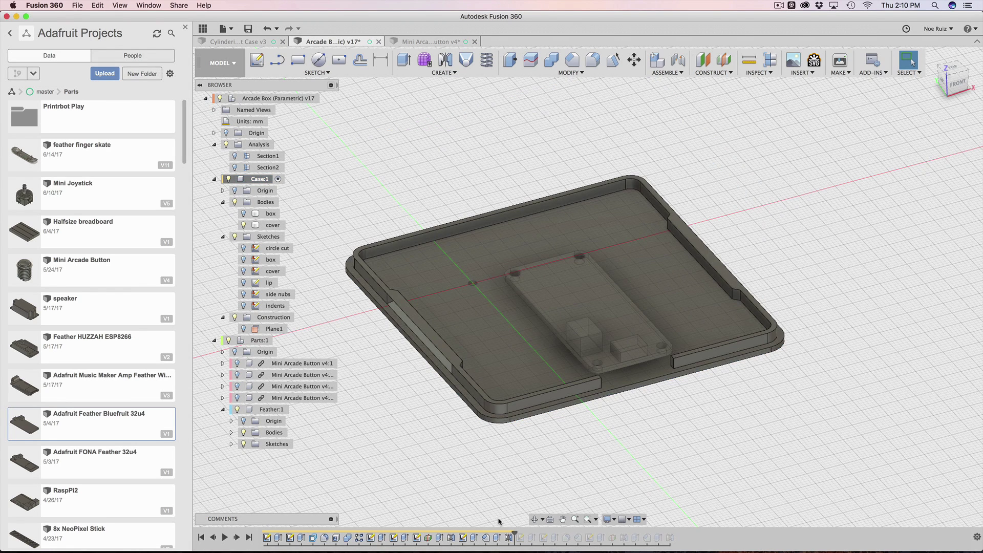
drag(516, 533, 526, 533)
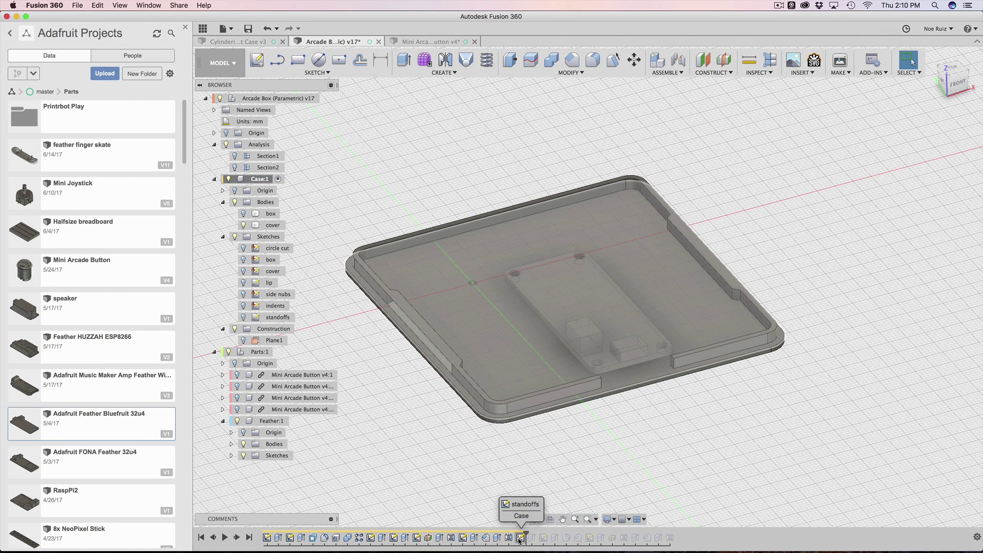
click(520, 539)
click(514, 493)
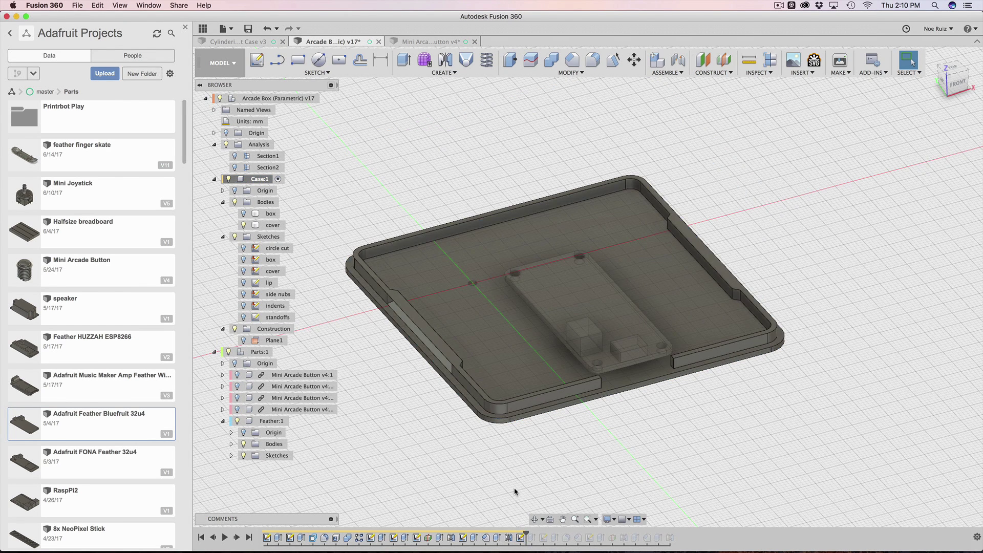
scroll(371, 208, up, 5)
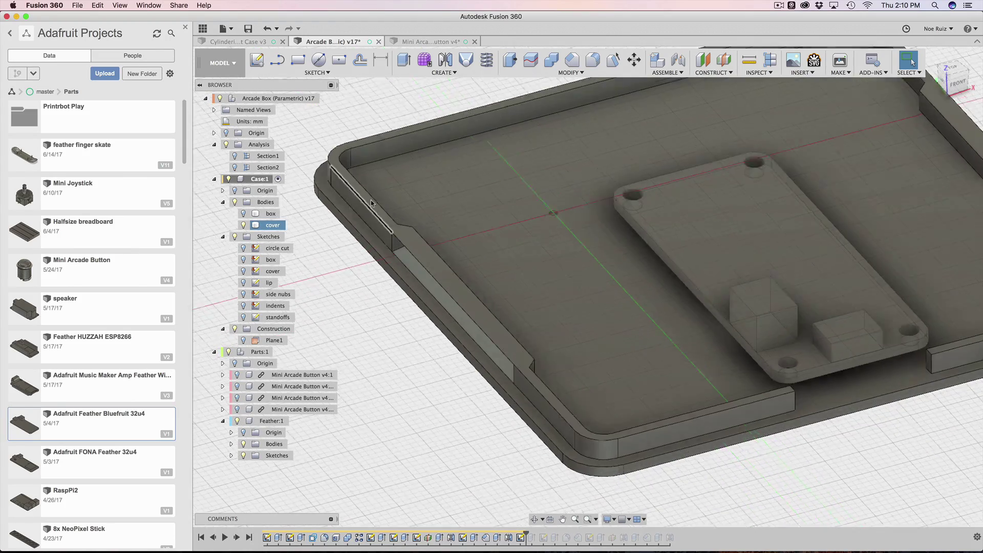
- Open the Case's "standoffs" sketch for editing and look over its circles around the Feather board's mounting holes
scroll(394, 162, up, 4)
scroll(394, 178, down, 5)
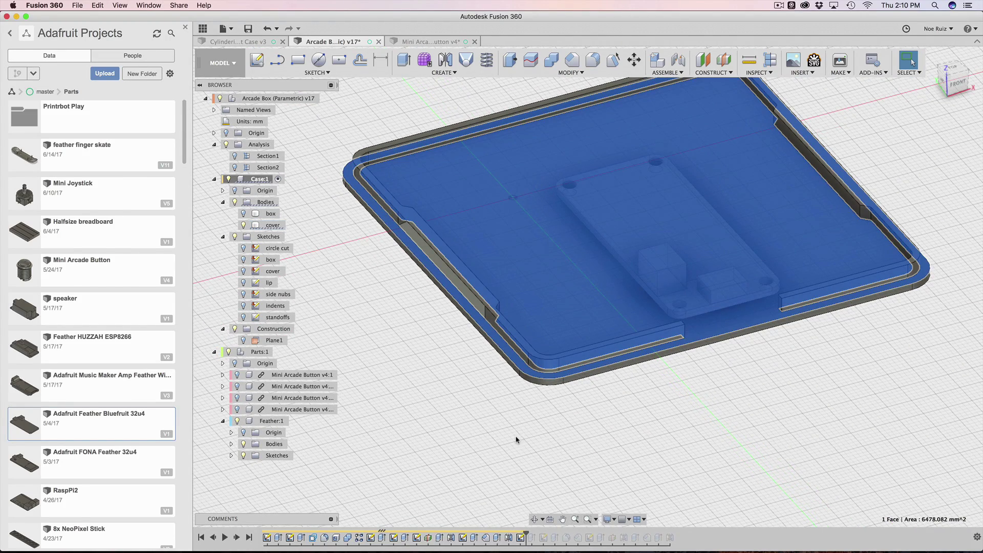
click(496, 424)
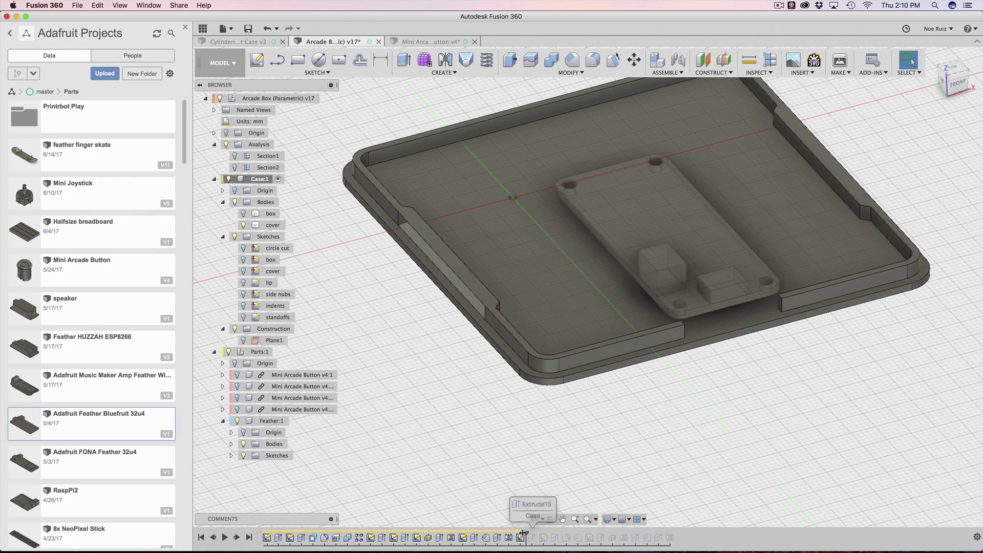
double_click(521, 538)
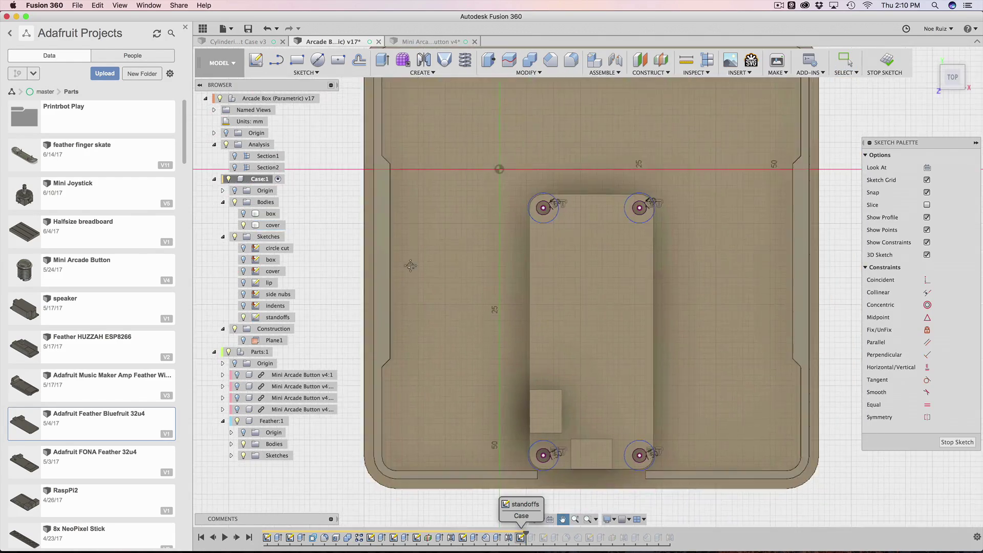
scroll(518, 196, up, 5)
scroll(506, 225, down, 8)
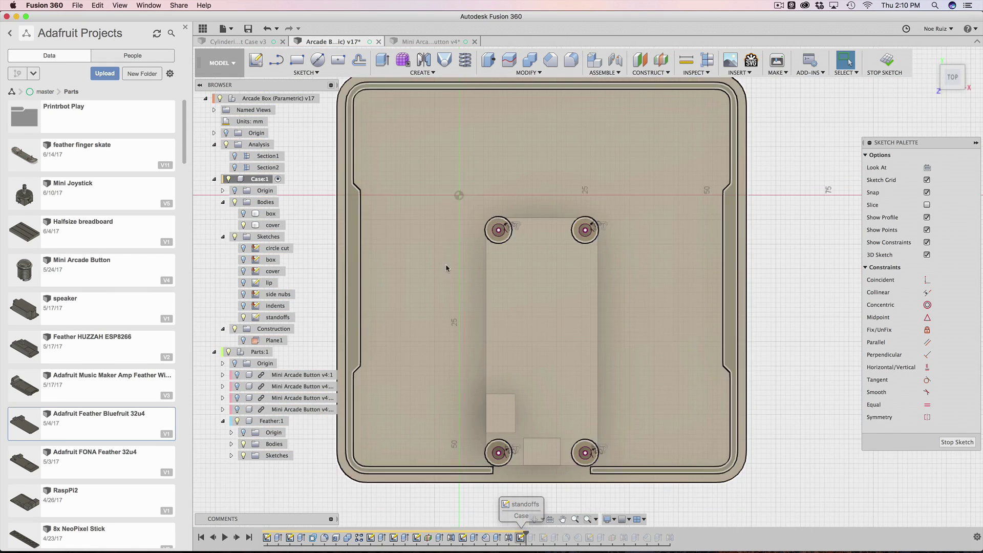
scroll(423, 318, down, 3)
shift+middle_drag(359, 478, 373, 439)
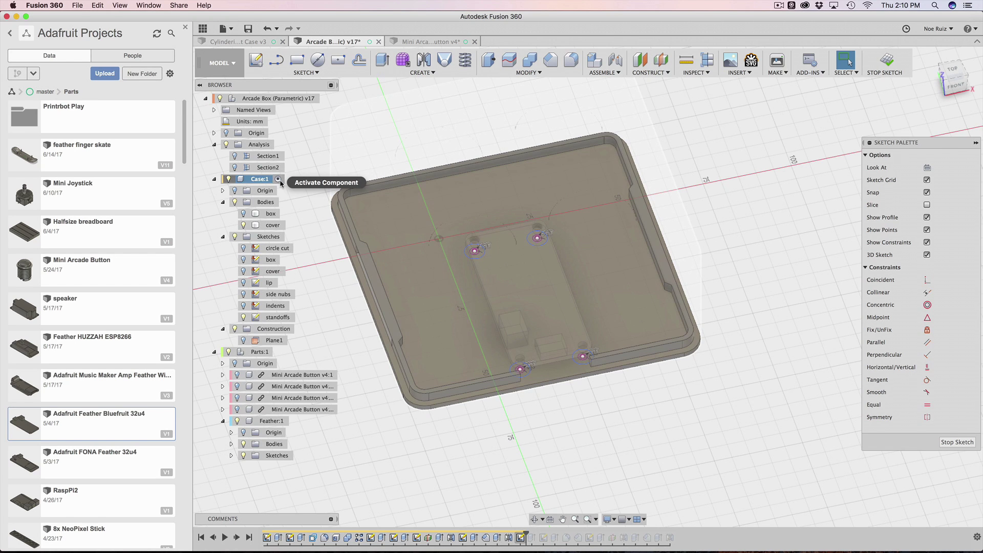
- Examine the projected circles beneath the Feather board's mounting holes, selecting the rims of the two holes farthest from the connector blocks
scroll(465, 279, up, 4)
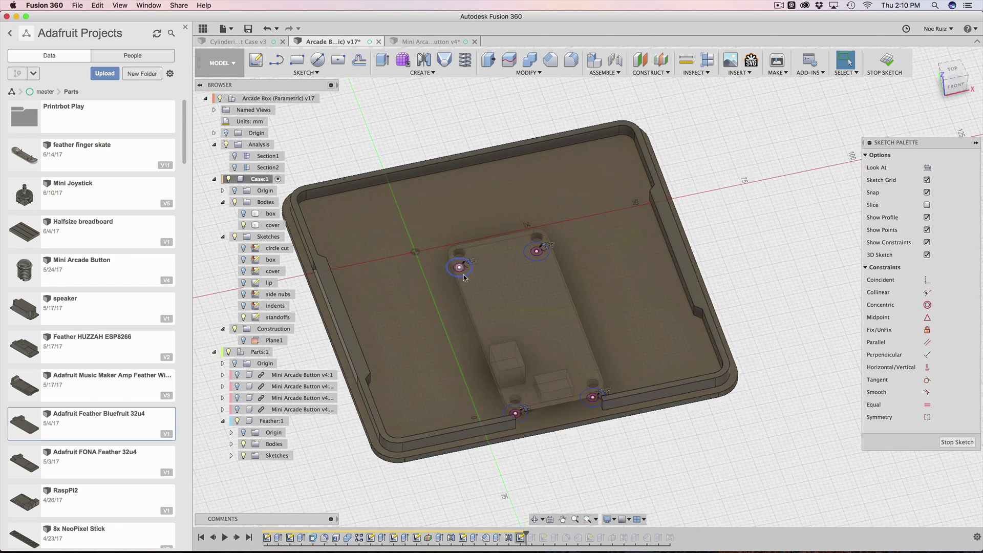
scroll(464, 277, up, 10)
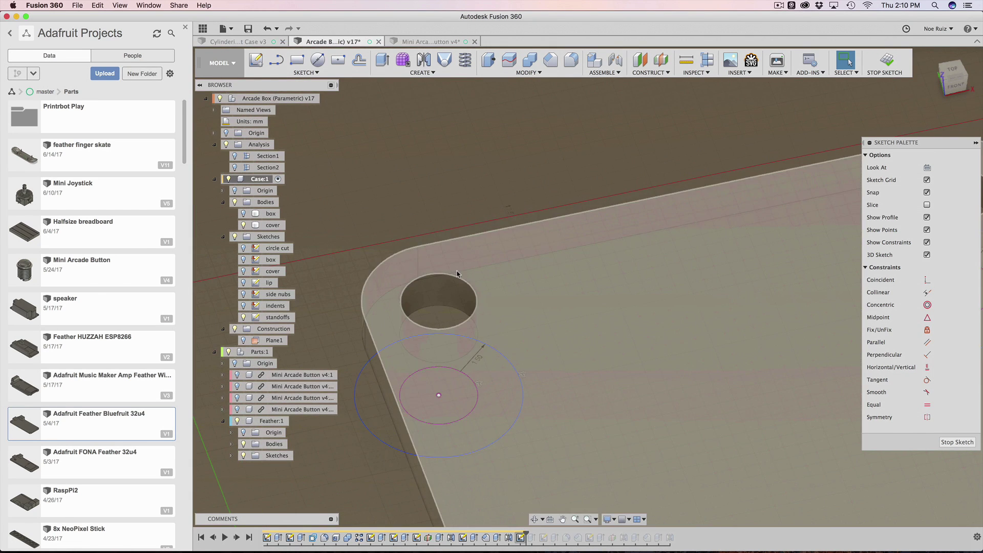
click(457, 276)
middle_drag(738, 267, 676, 277)
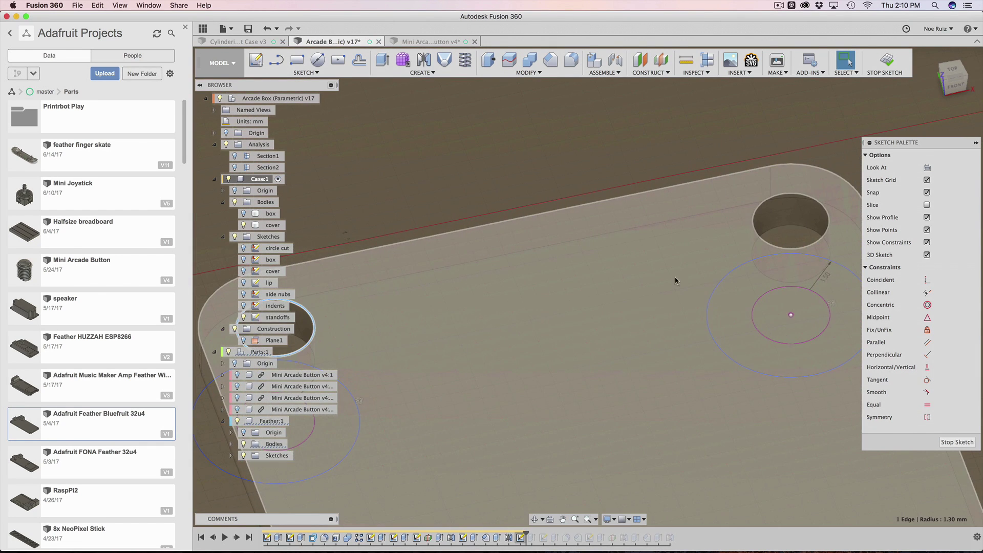
scroll(759, 229, down, 4)
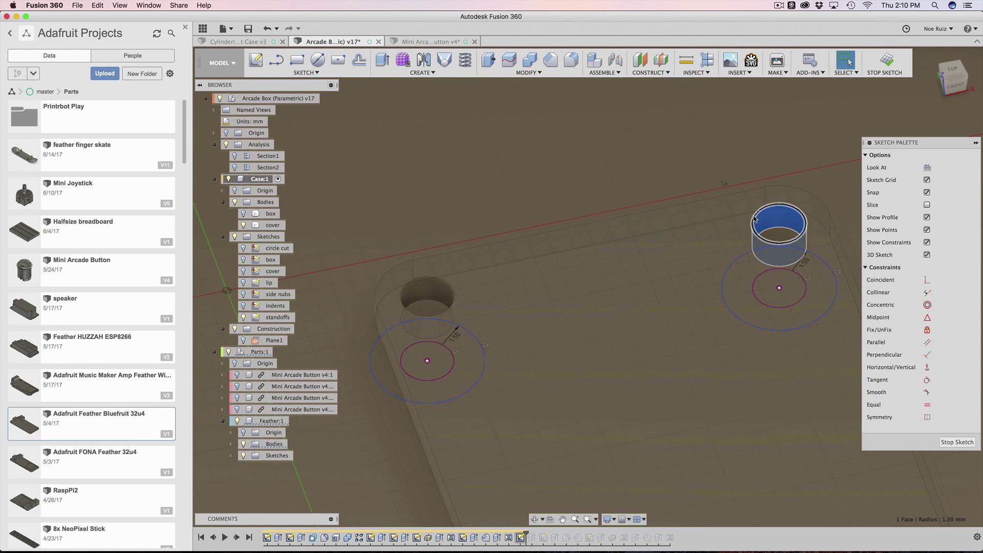
click(754, 219)
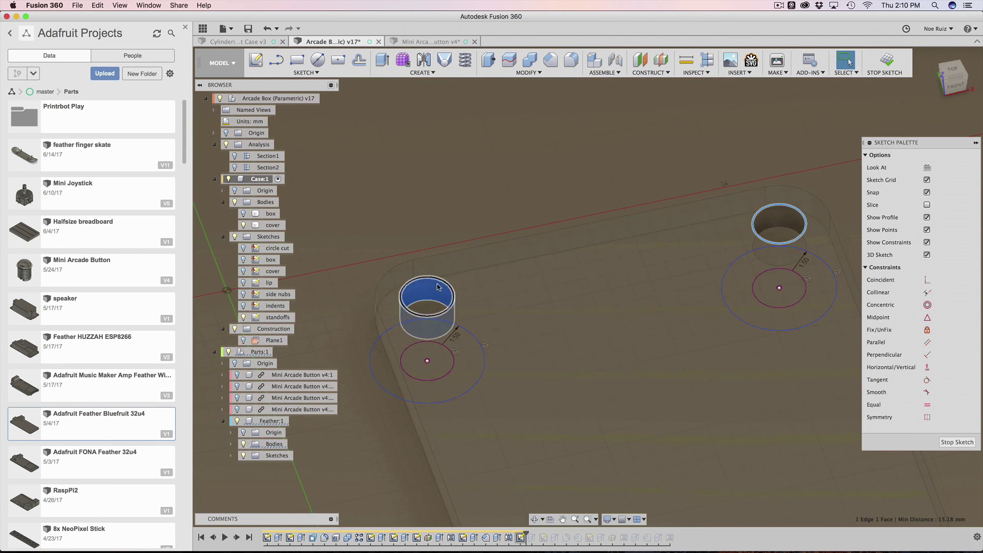
scroll(475, 275, down, 5)
middle_drag(493, 278, 483, 138)
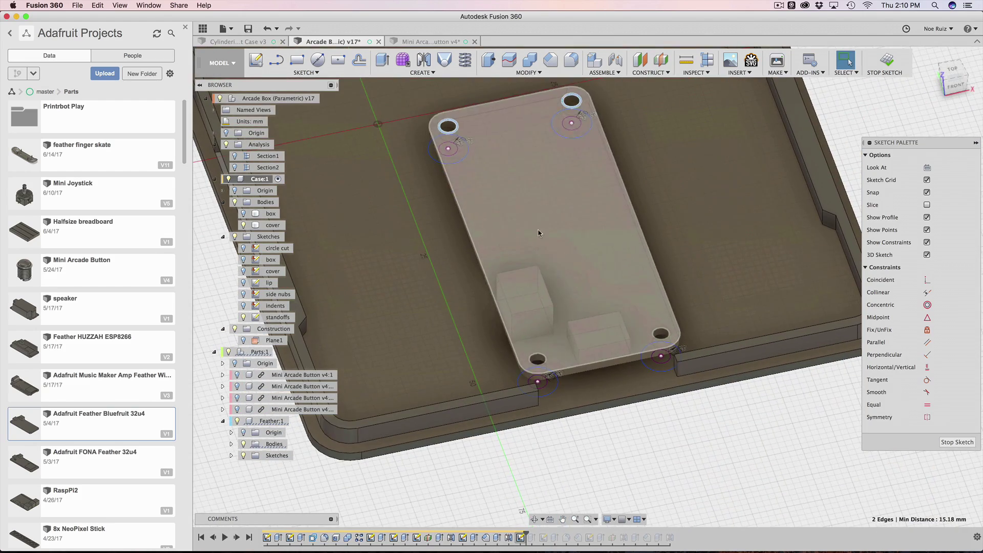
scroll(669, 420, down, 3)
scroll(669, 388, up, 8)
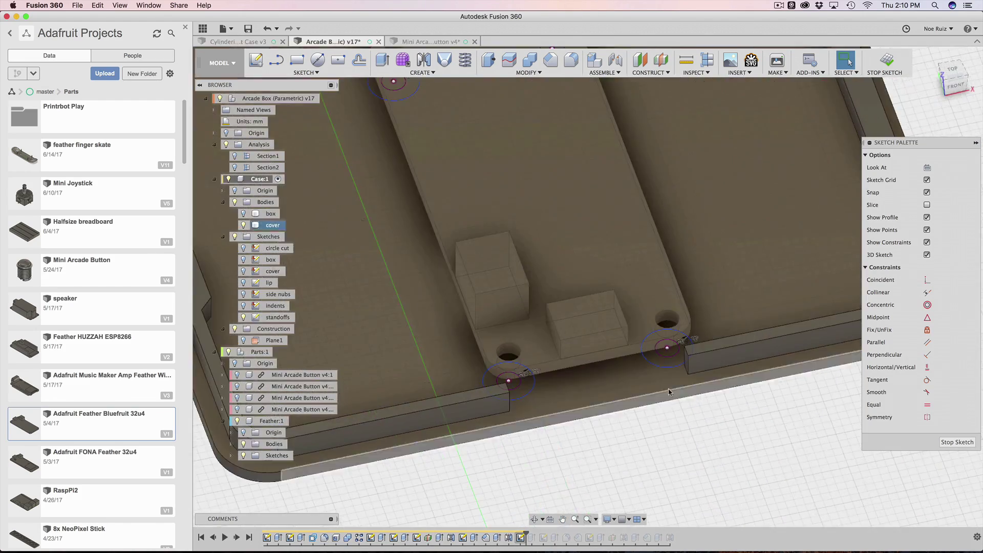
mouse_move(648, 343)
shift+middle_down()
mouse_move(658, 328)
mouse_move(691, 446)
mouse_move(691, 434)
mouse_move(656, 498)
mouse_move(652, 417)
mouse_move(654, 430)
shift+middle_up()
scroll(660, 437, down, 4)
scroll(609, 303, up, 5)
shift+middle_drag(574, 265, 595, 393)
key(Escape)
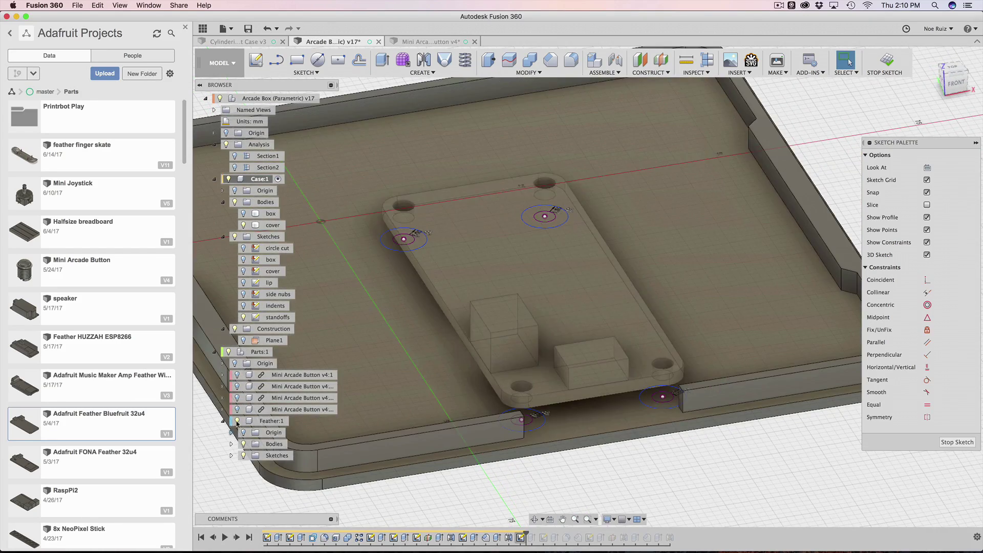
- Hide the Feather component and inspect the concentric standoff circles, selecting the two ring profiles nearest the origin
click(237, 421)
scroll(418, 383, down, 2)
scroll(413, 250, up, 6)
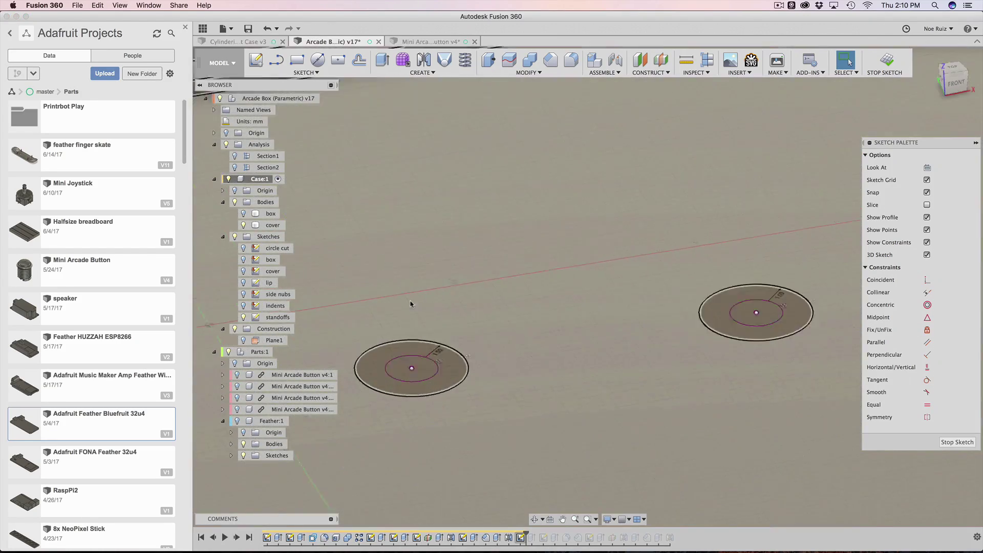
scroll(410, 303, up, 3)
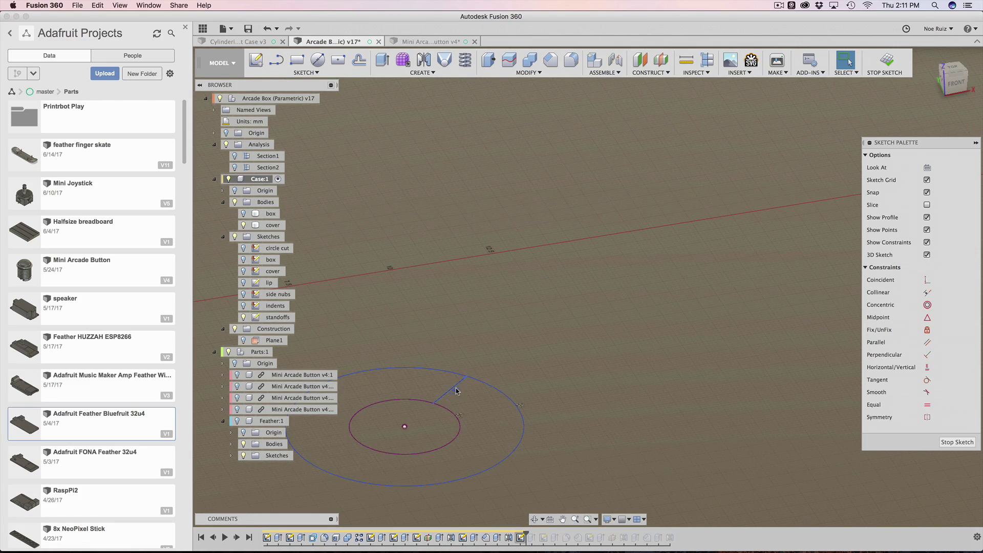
scroll(459, 395, down, 3)
scroll(613, 381, up, 2)
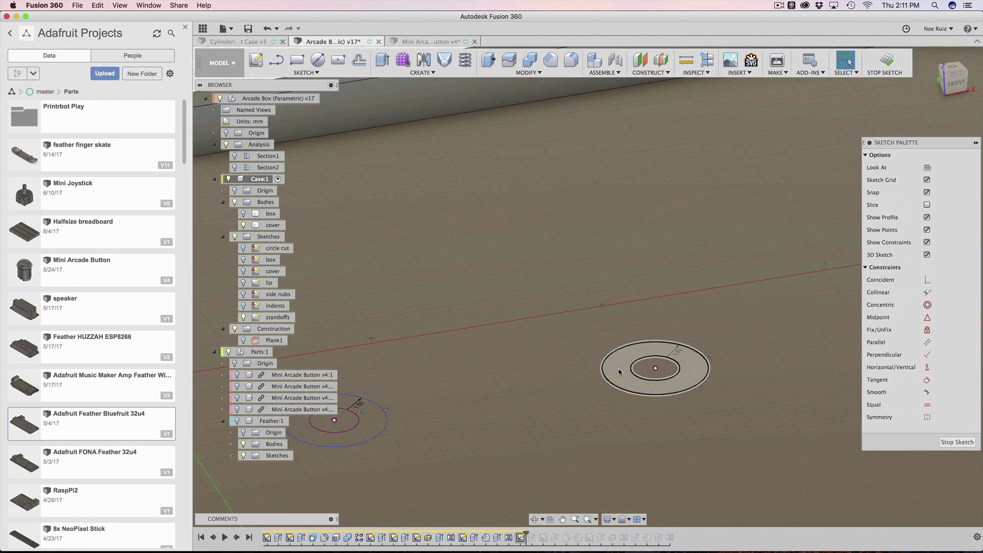
click(620, 373)
click(374, 408)
scroll(393, 398, down, 5)
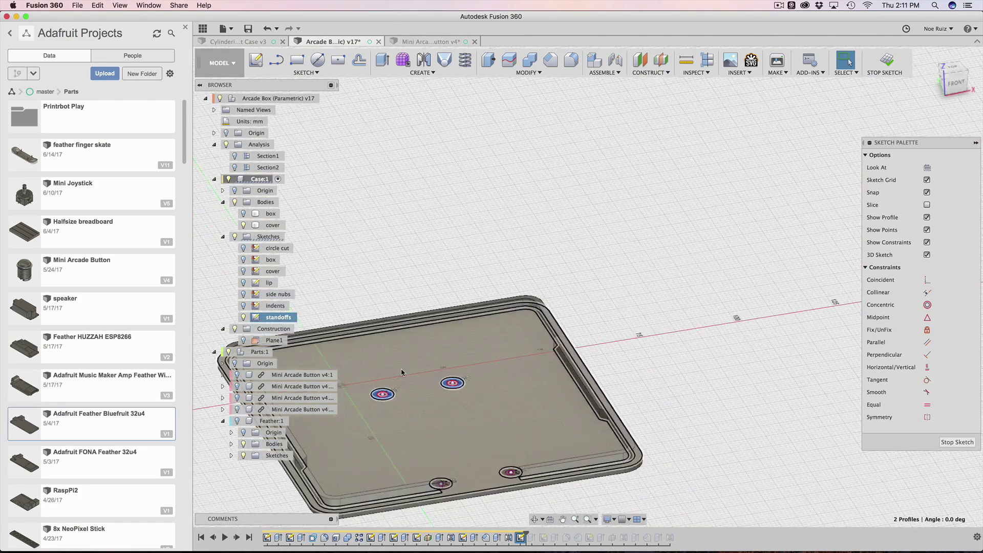
middle_drag(506, 234, 564, 176)
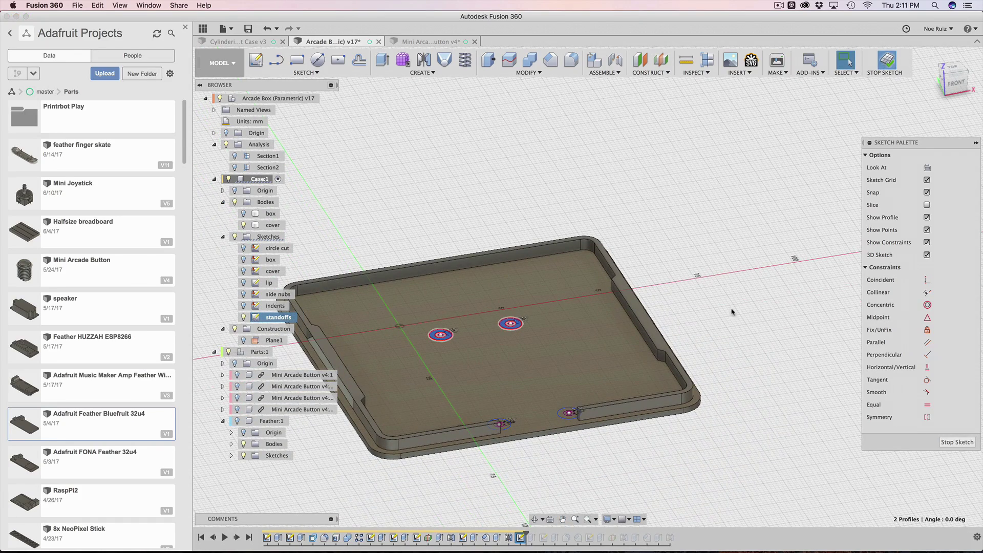
- Finish the standoffs sketch, advance the history past the standoff extrusion and open that extrusion for editing
click(886, 61)
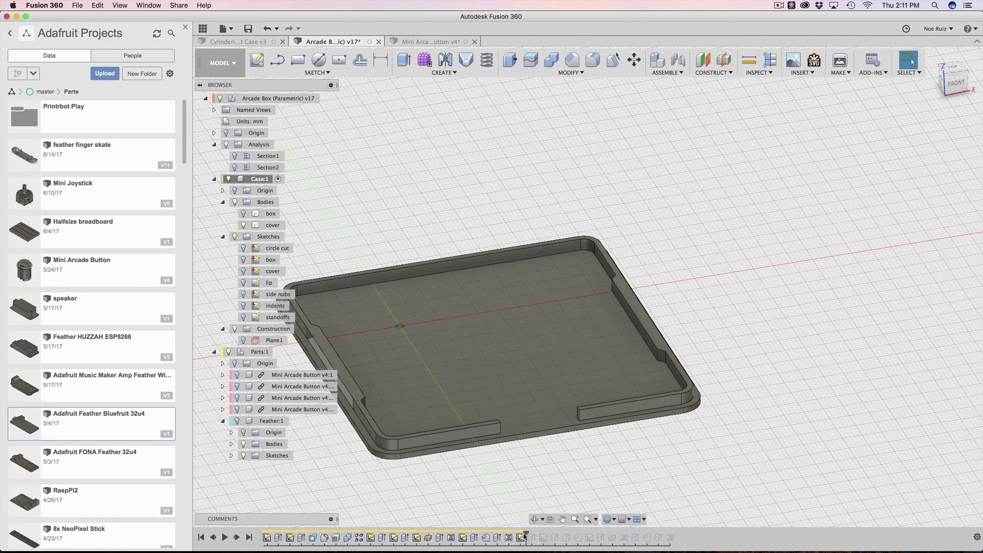
middle_drag(542, 474, 585, 392)
double_click(532, 539)
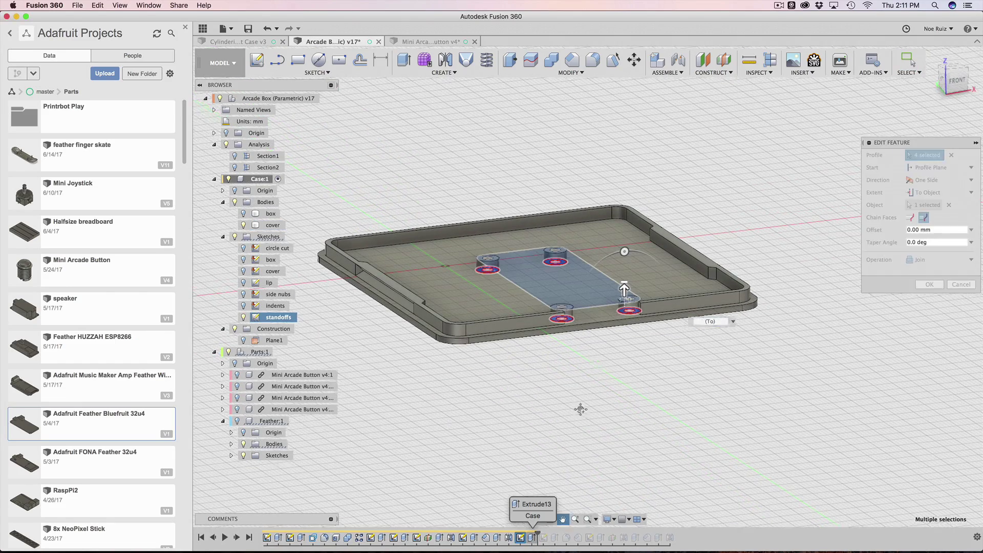
- Show the Feather component, review the standoff extrusion's To Object extent against the board's underside, and cancel the edit
click(237, 421)
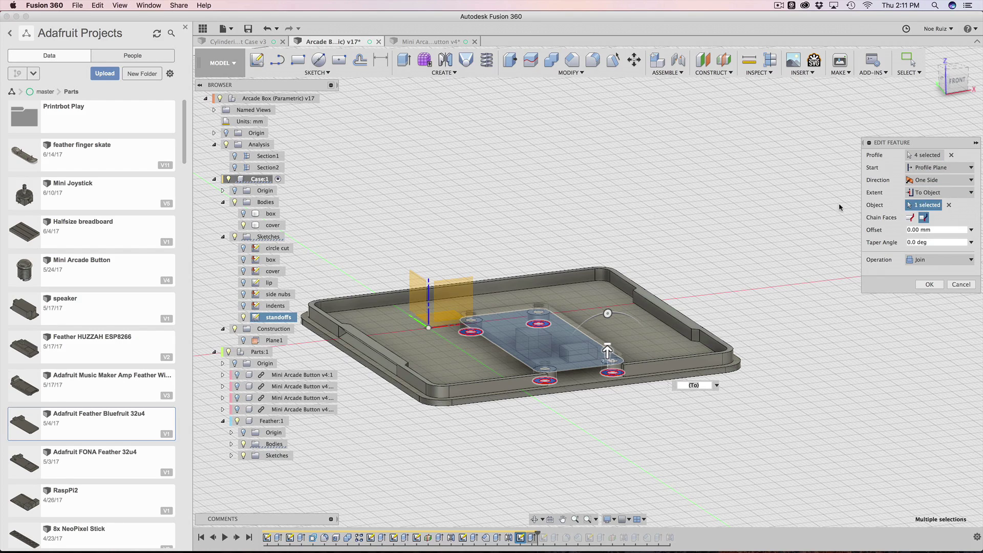
shift+middle_drag(532, 167, 529, 149)
scroll(540, 169, up, 5)
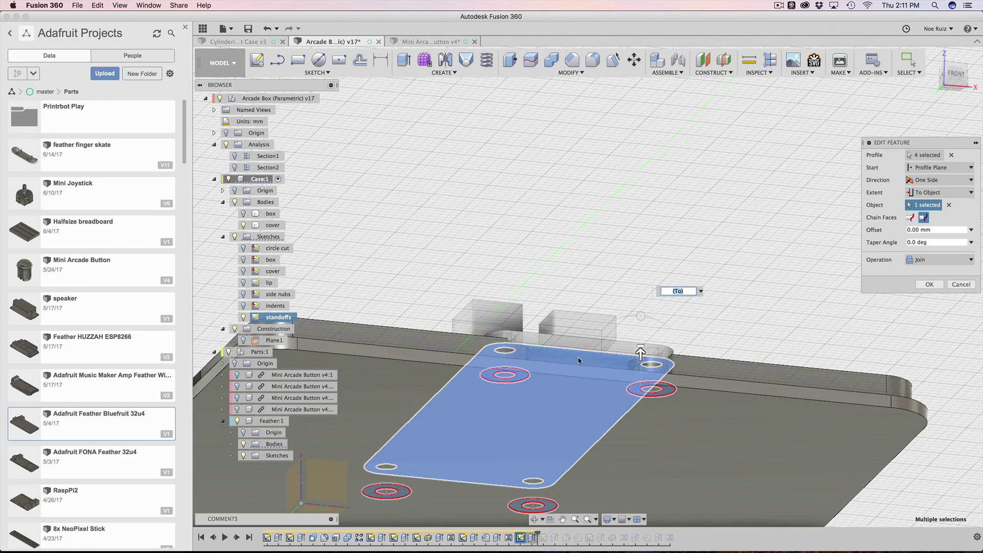
shift+middle_drag(637, 234, 611, 184)
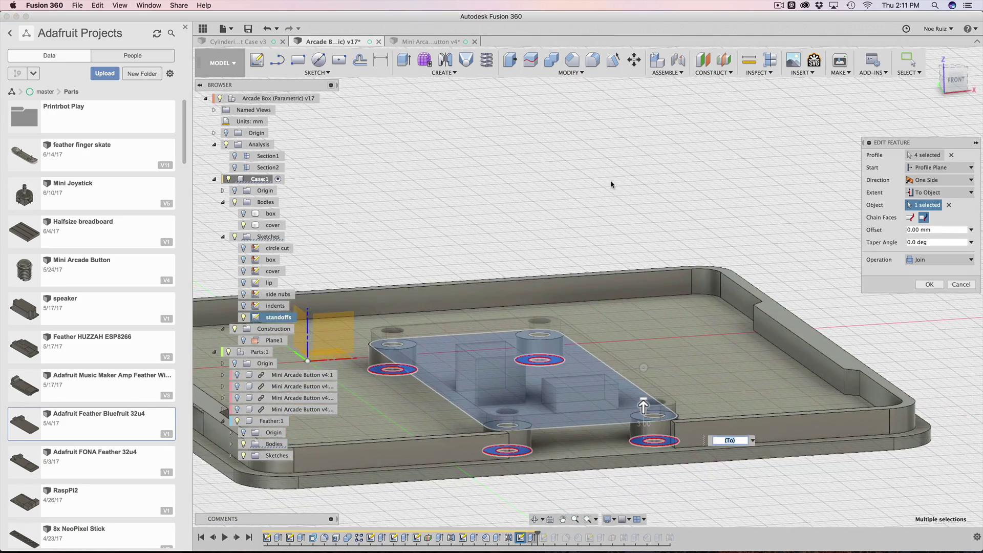
scroll(611, 185, down, 3)
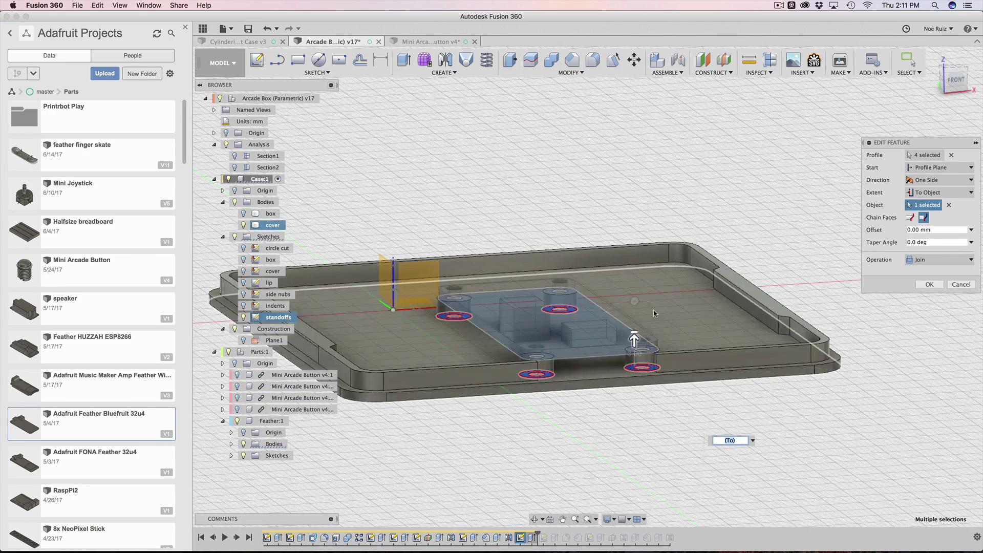
scroll(655, 311, down, 1)
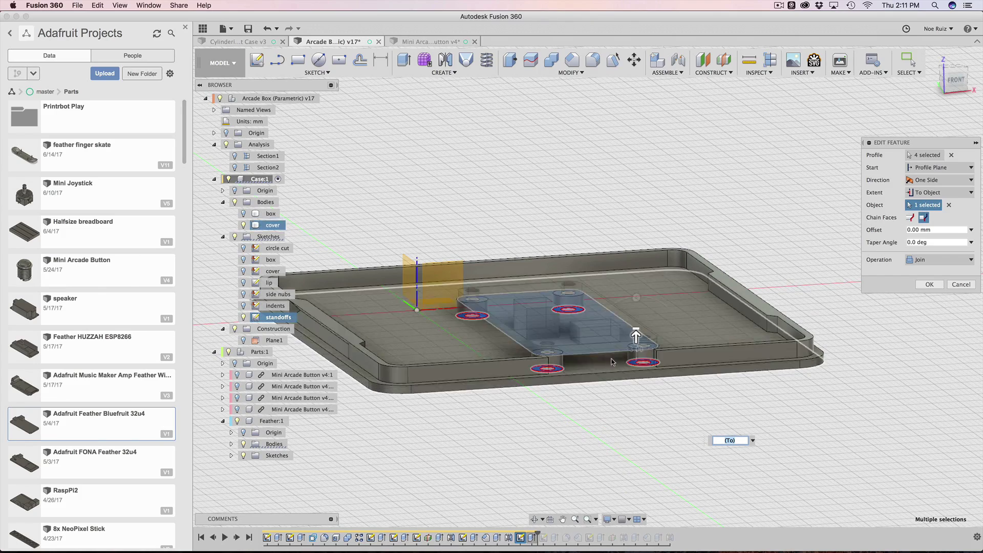
mouse_move(616, 400)
shift+middle_down()
mouse_move(620, 409)
mouse_move(695, 384)
shift+middle_up()
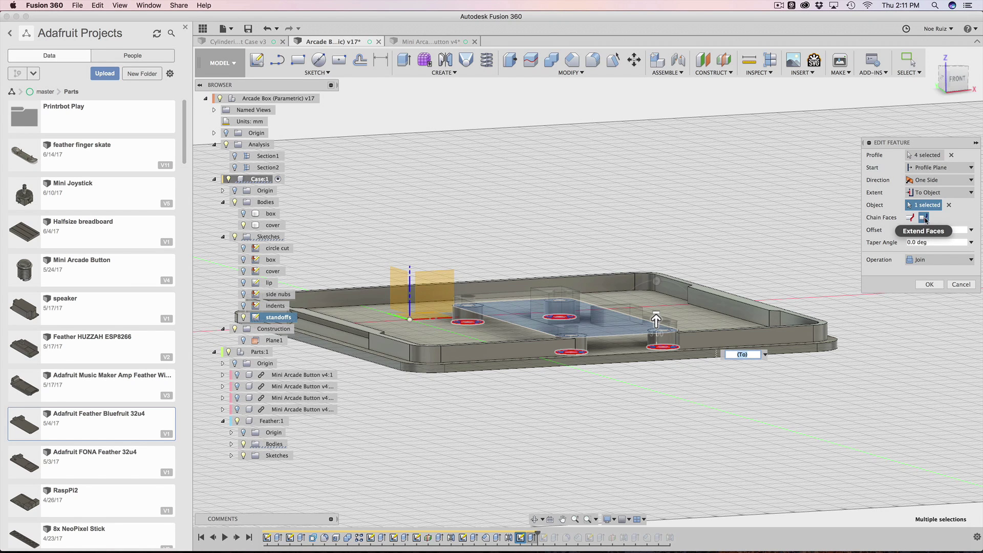
click(959, 285)
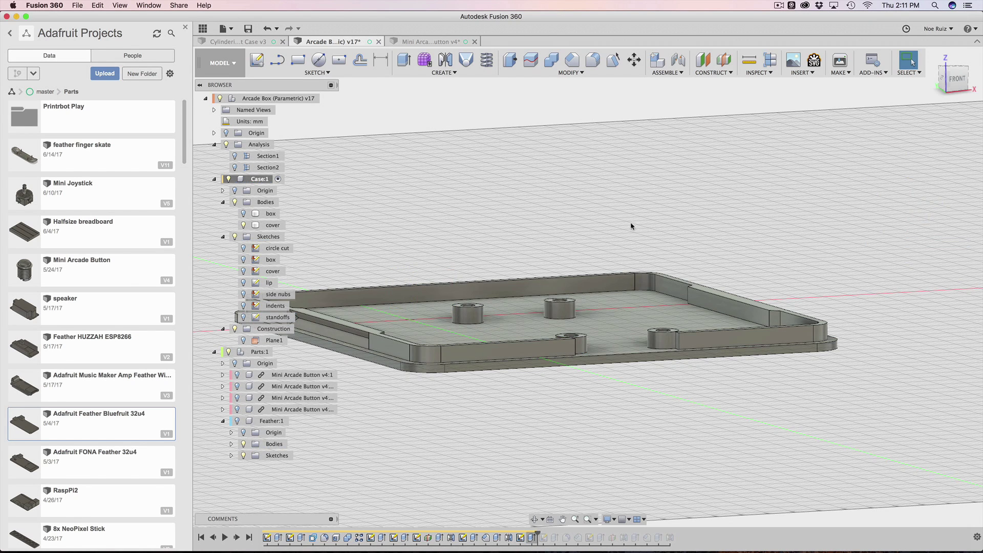
- Show the Feather component again and examine how its mounting holes line up with the cover's four standoffs
click(237, 421)
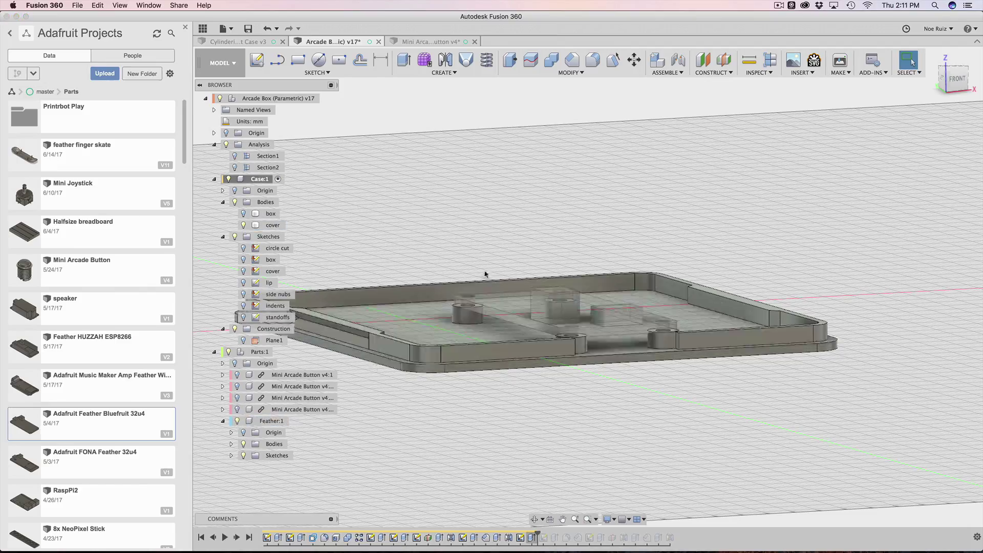
shift+middle_drag(483, 273, 492, 217)
scroll(669, 384, up, 5)
scroll(590, 342, down, 8)
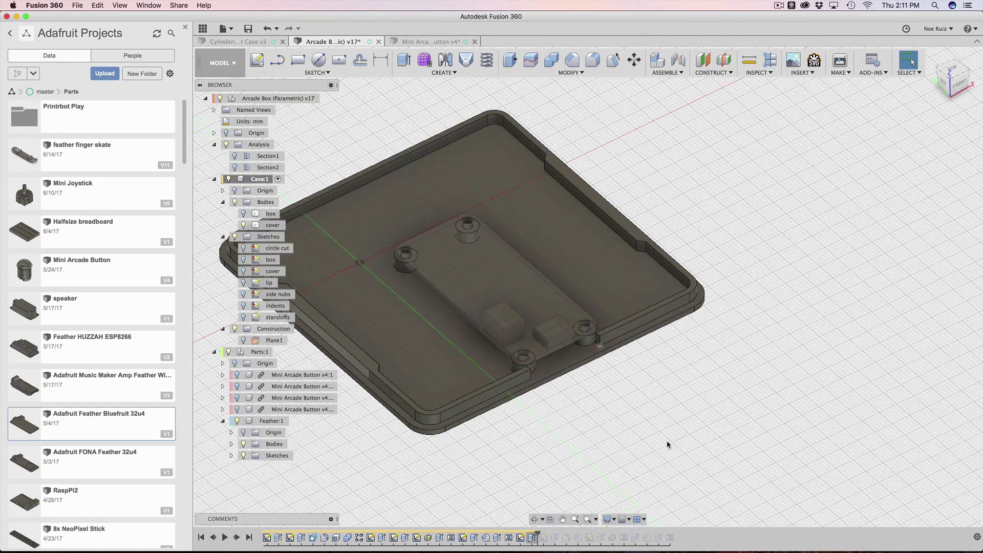
shift+middle_drag(667, 440, 716, 437)
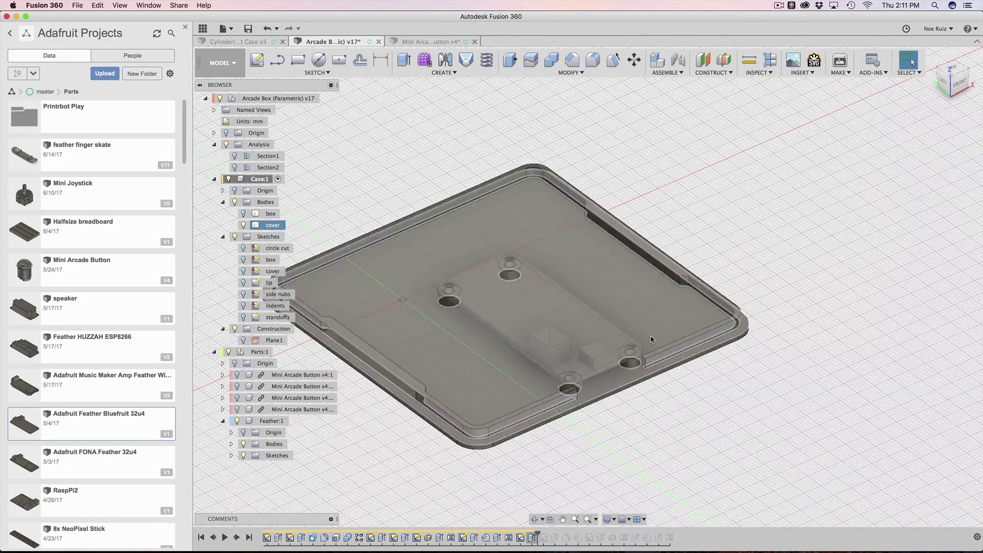
scroll(646, 360, up, 5)
scroll(610, 360, down, 3)
scroll(610, 359, down, 4)
shift+middle_drag(757, 395, 714, 420)
scroll(714, 422, down, 3)
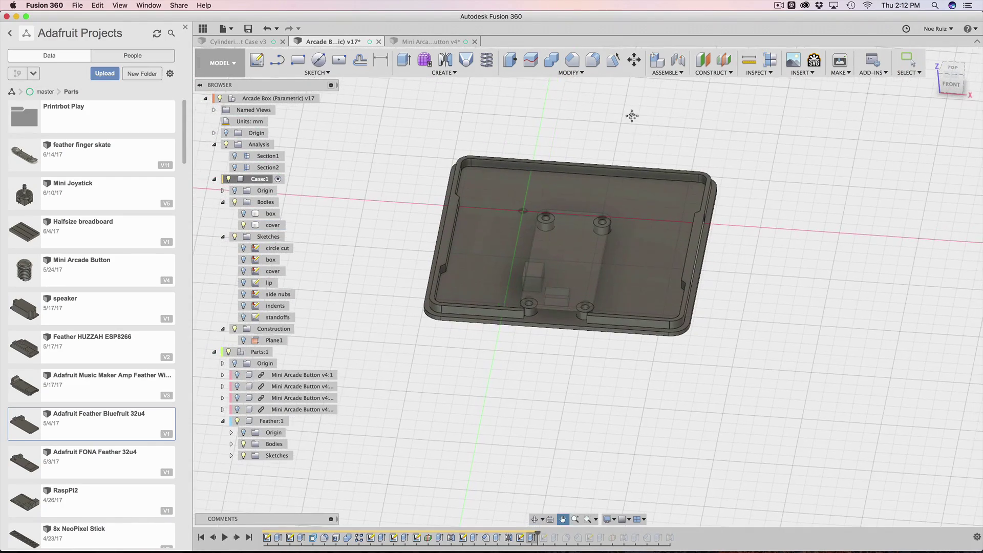
- Open the design parameters and set the "across" user parameter to 3
text(spara)
key(Return)
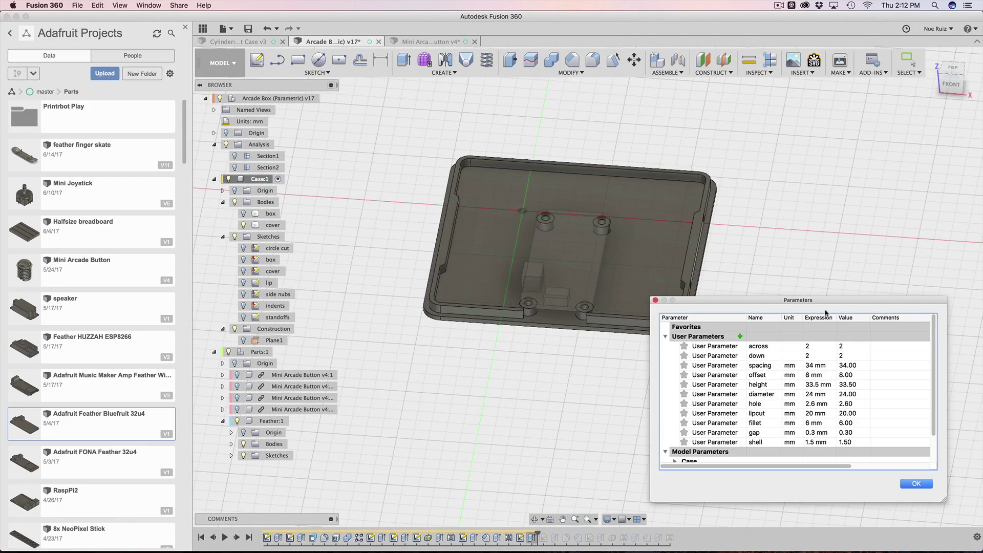
key(Return)
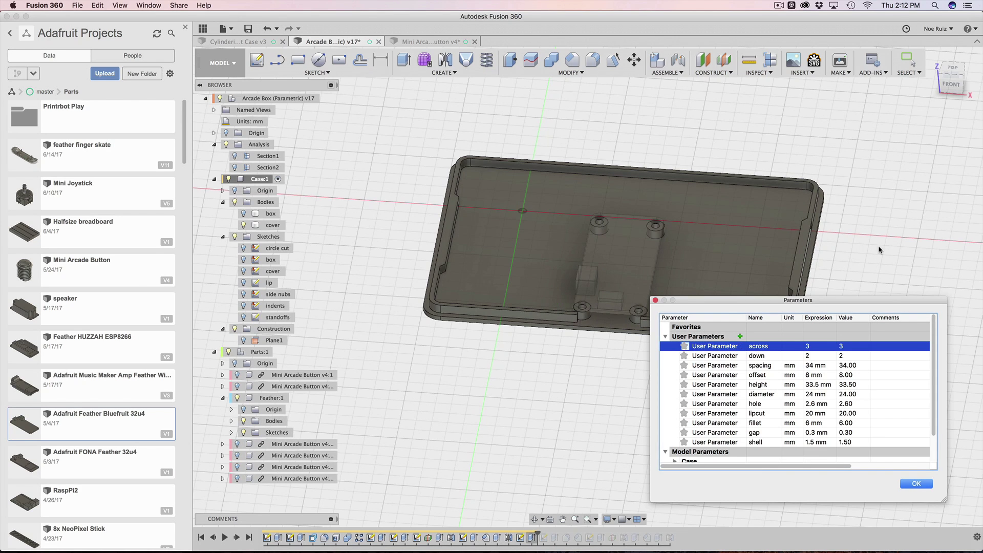
- Set the "across" user parameter back to 2 and close the parameters
double_click(819, 346)
text(2)
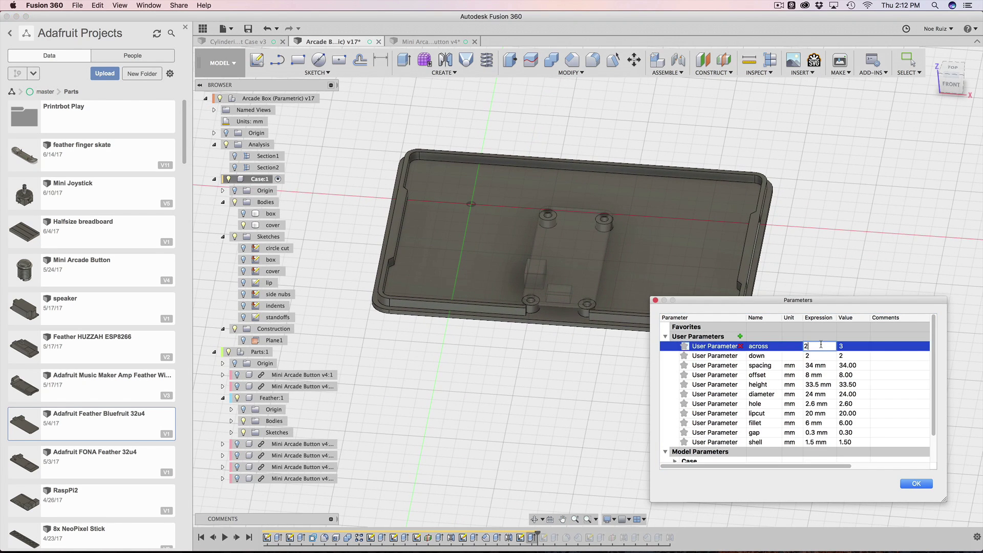
key(Return)
click(905, 484)
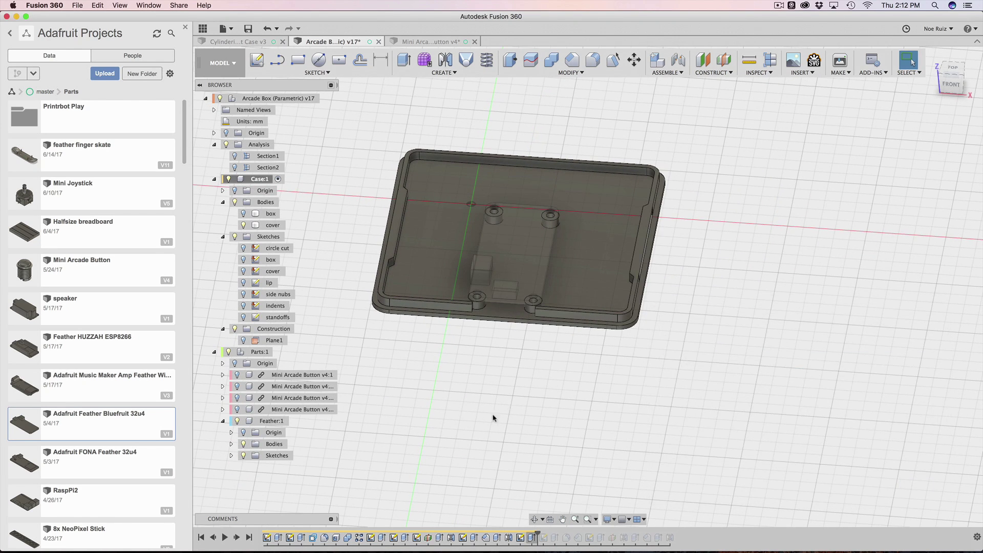
- Roll the timeline forward to include the usb port sketch, show the box body and inspect its front face
click(543, 538)
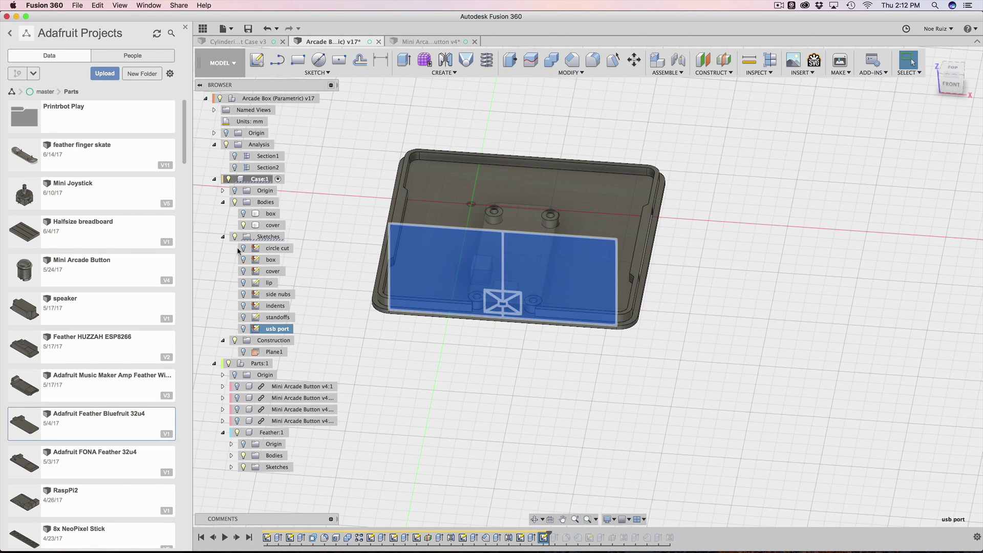
click(243, 213)
click(607, 351)
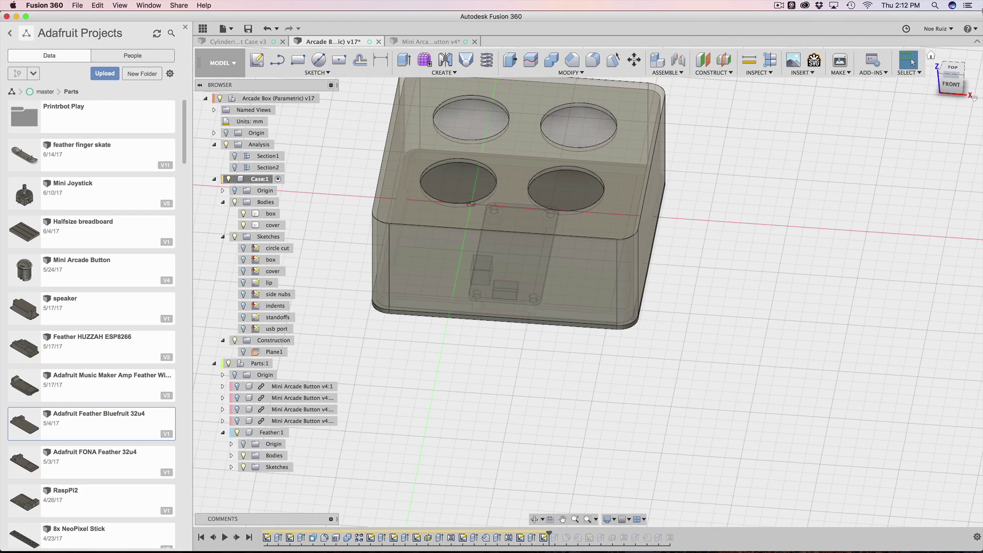
click(958, 86)
shift+middle_drag(597, 279, 500, 461)
click(525, 306)
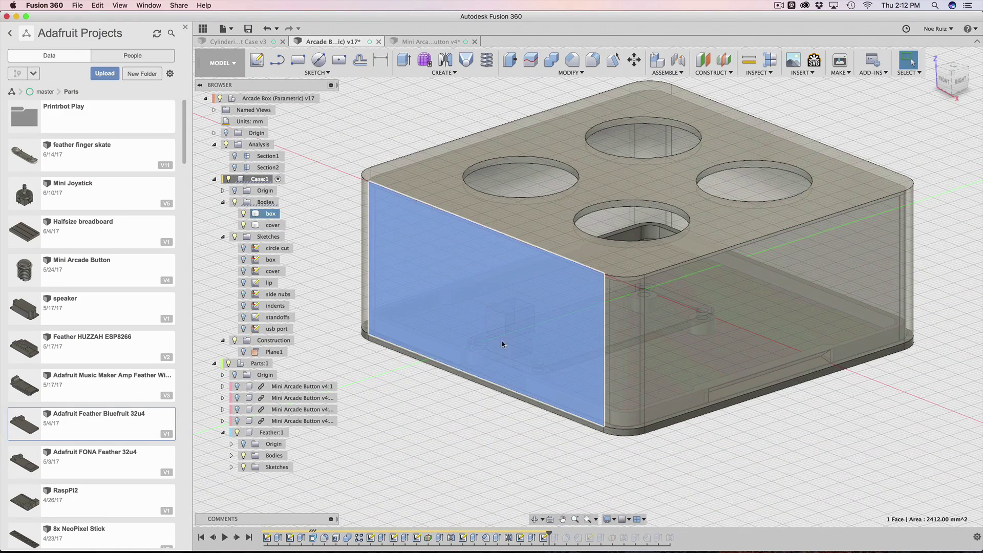
middle_drag(444, 444, 493, 420)
click(446, 426)
click(488, 235)
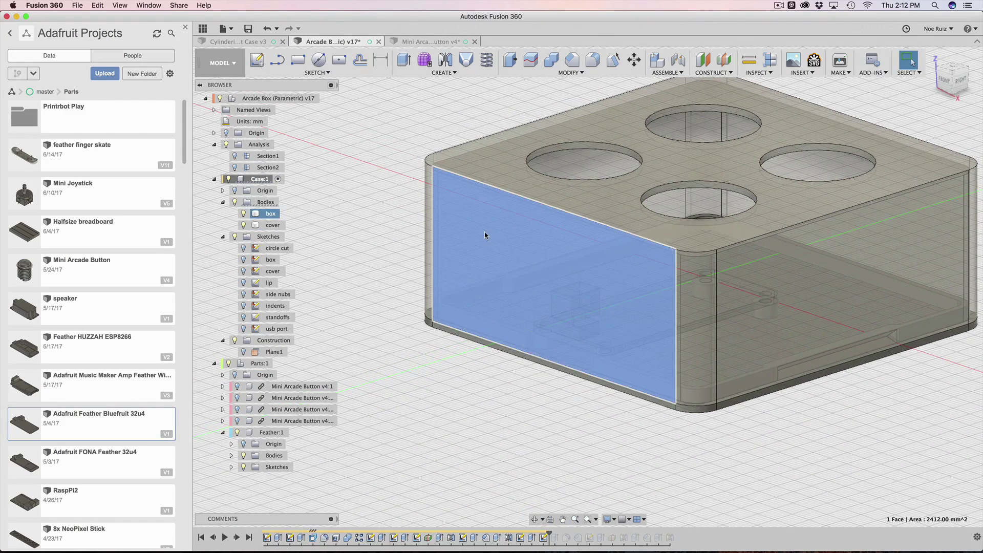
- Open the usb port sketch for editing and inspect the construction line from the front face's upper edge to the rectangle's centre
double_click(543, 538)
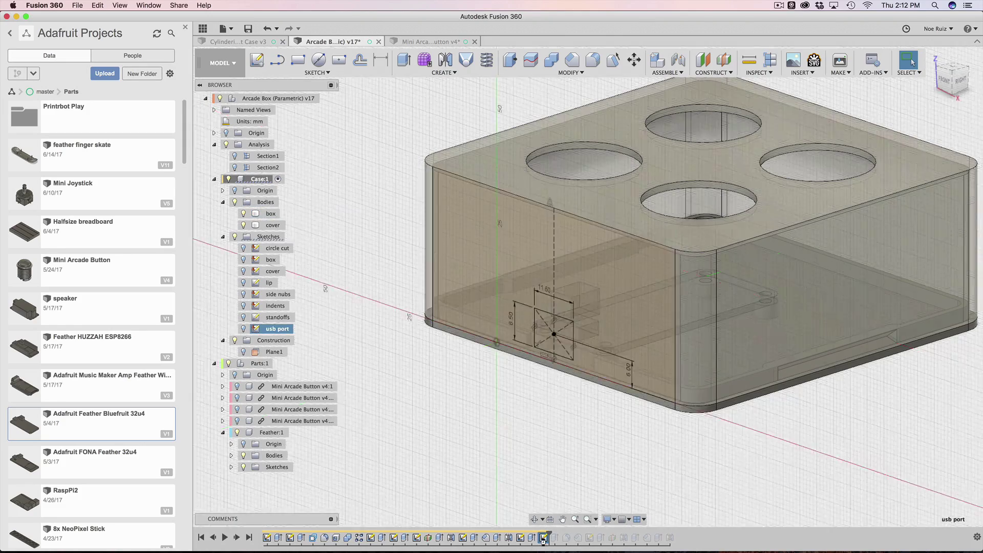
scroll(576, 225, up, 3)
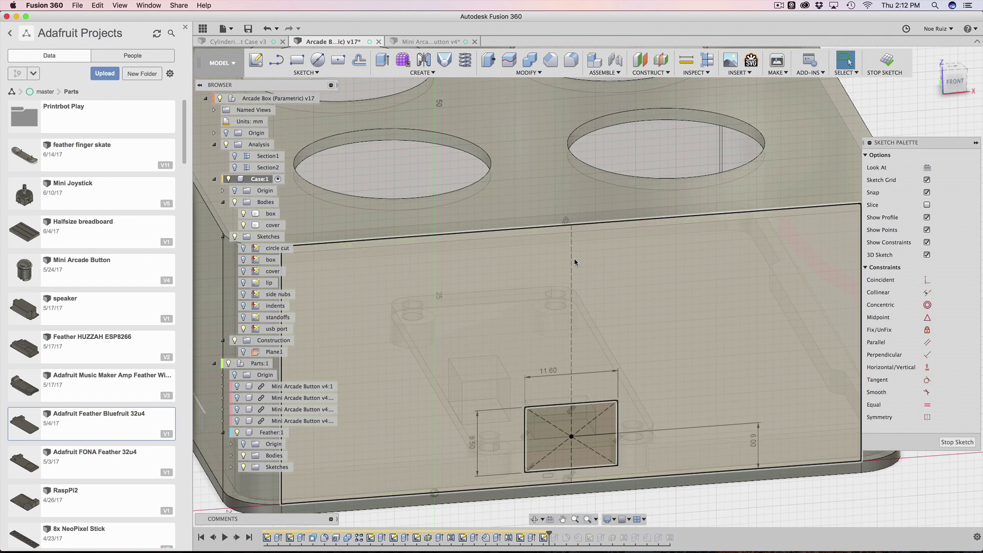
click(572, 258)
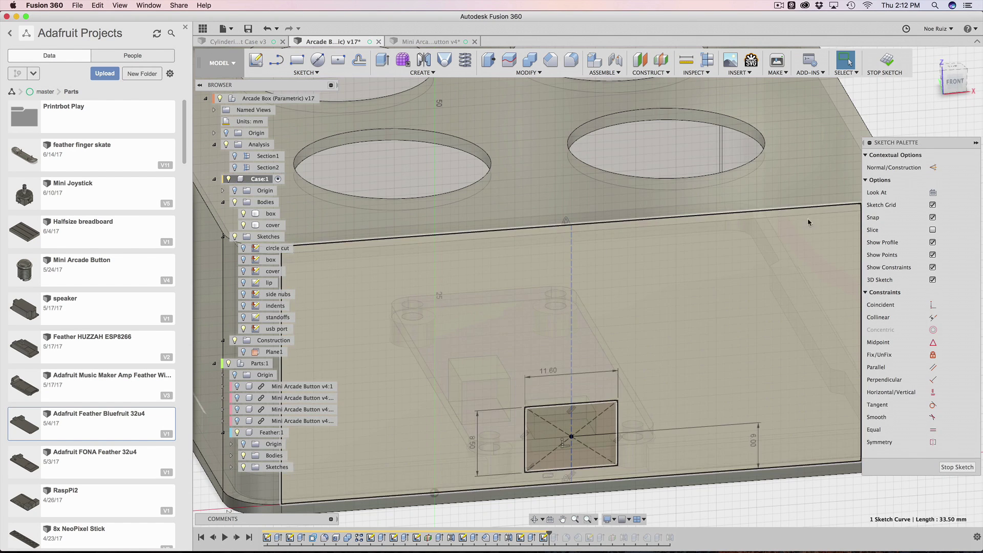
scroll(577, 231, down, 2)
scroll(577, 231, down, 3)
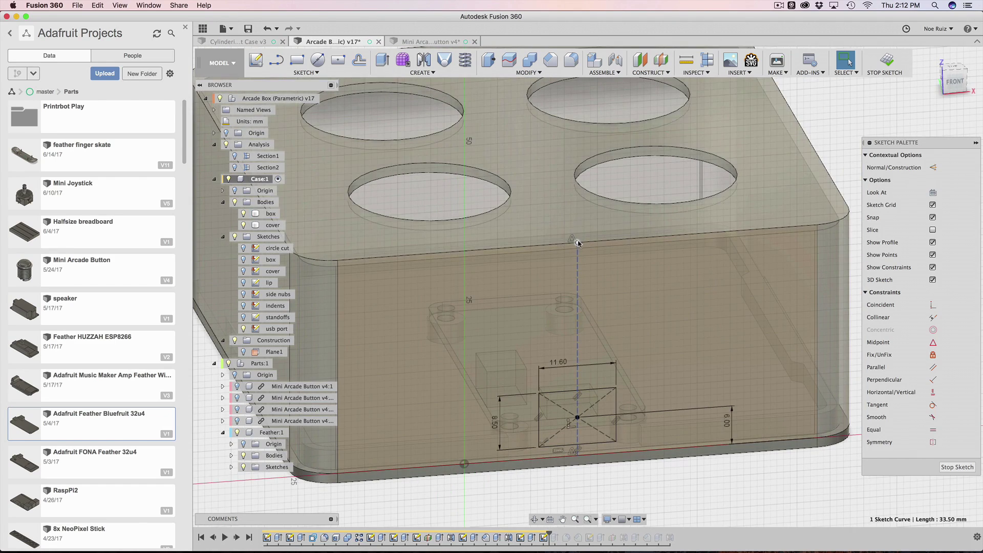
click(600, 479)
- Examine how the usb port rectangle's centre and height position line up with the Feather board's USB connector
scroll(571, 339, up, 5)
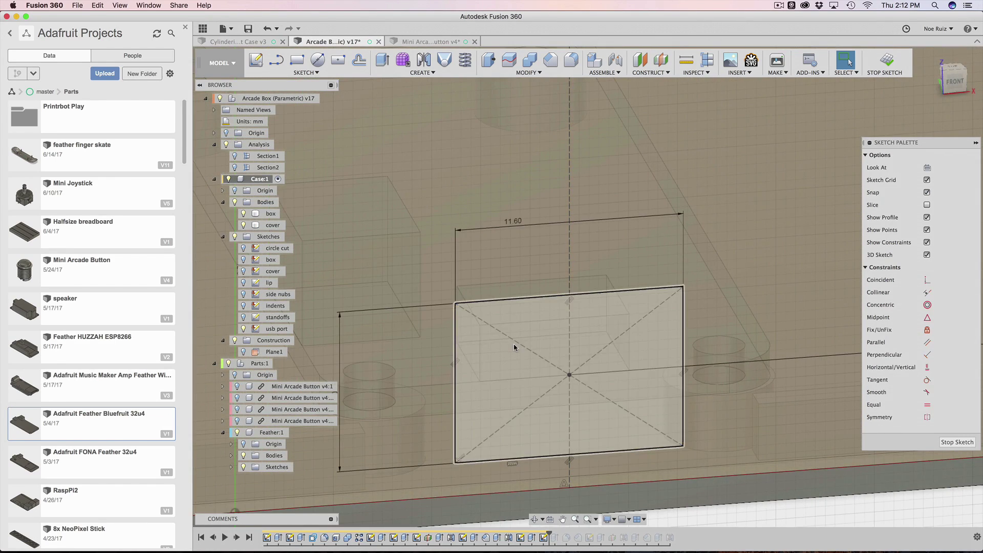
scroll(528, 319, down, 5)
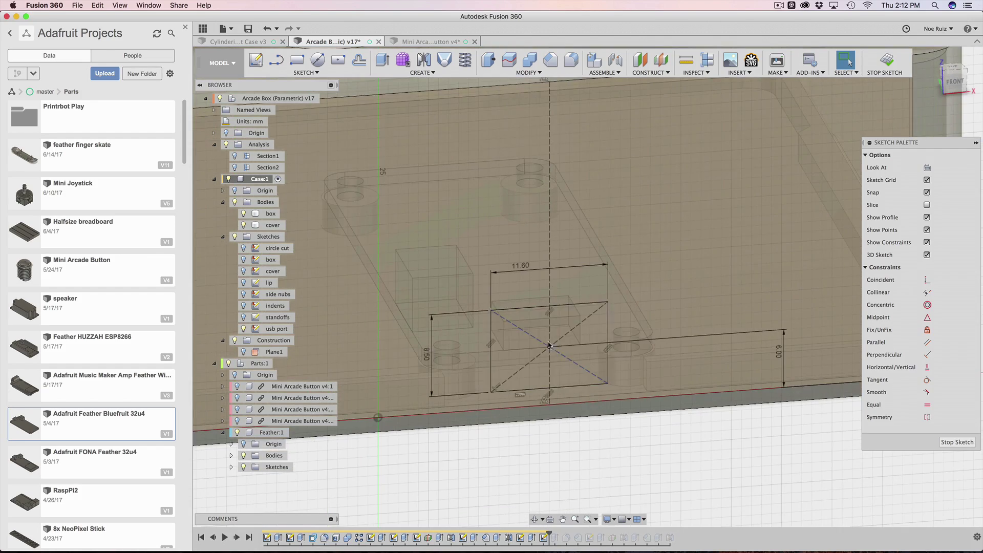
scroll(685, 335, up, 3)
scroll(755, 352, down, 4)
shift+middle_drag(690, 438, 672, 384)
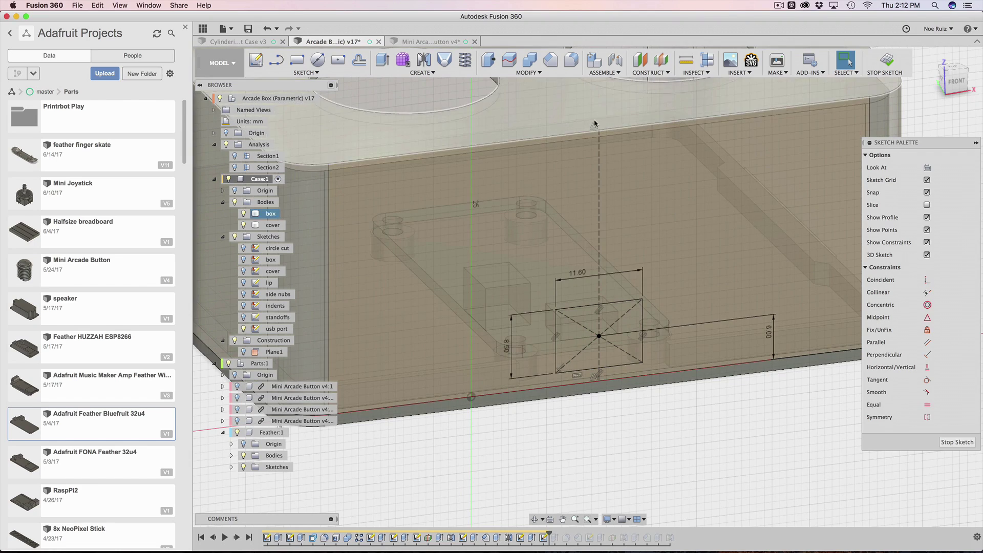
scroll(593, 130, down, 6)
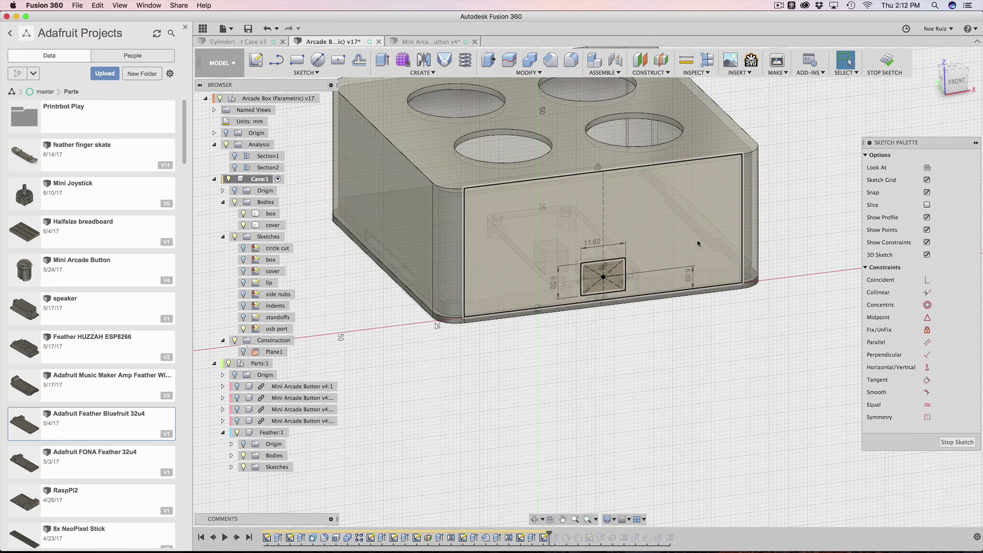
middle_drag(698, 244, 698, 297)
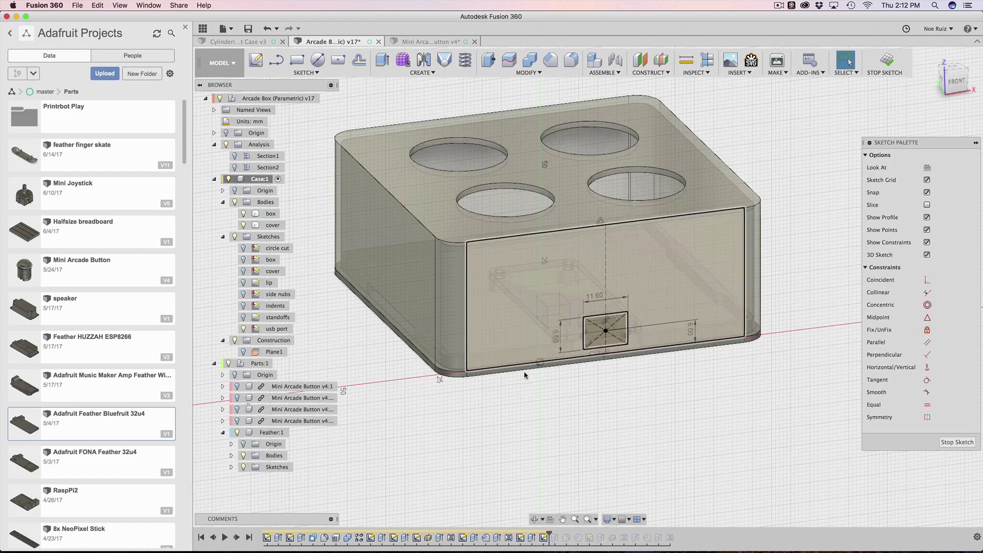
shift+middle_drag(592, 493, 673, 461)
shift+middle_drag(705, 356, 674, 374)
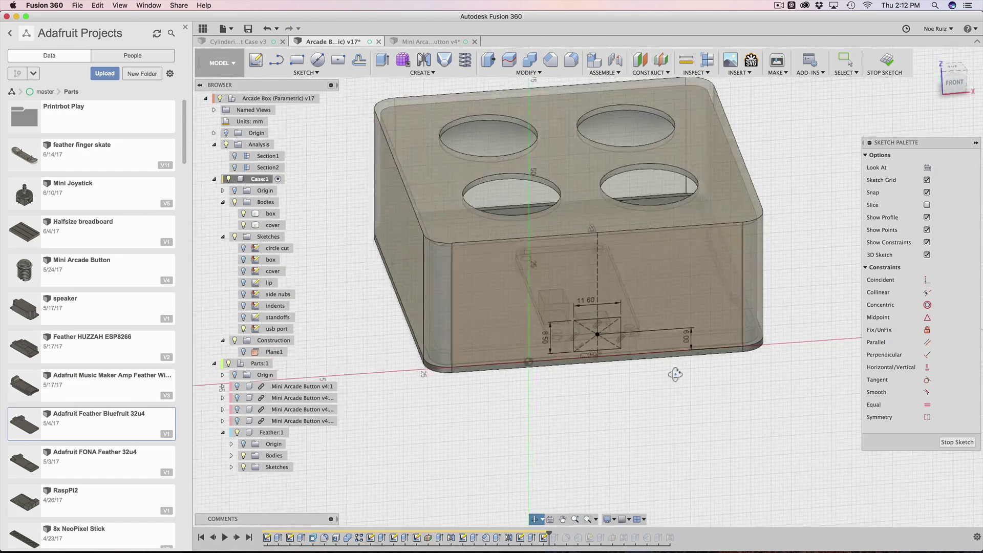
scroll(577, 287, up, 3)
scroll(564, 283, down, 3)
scroll(582, 302, up, 3)
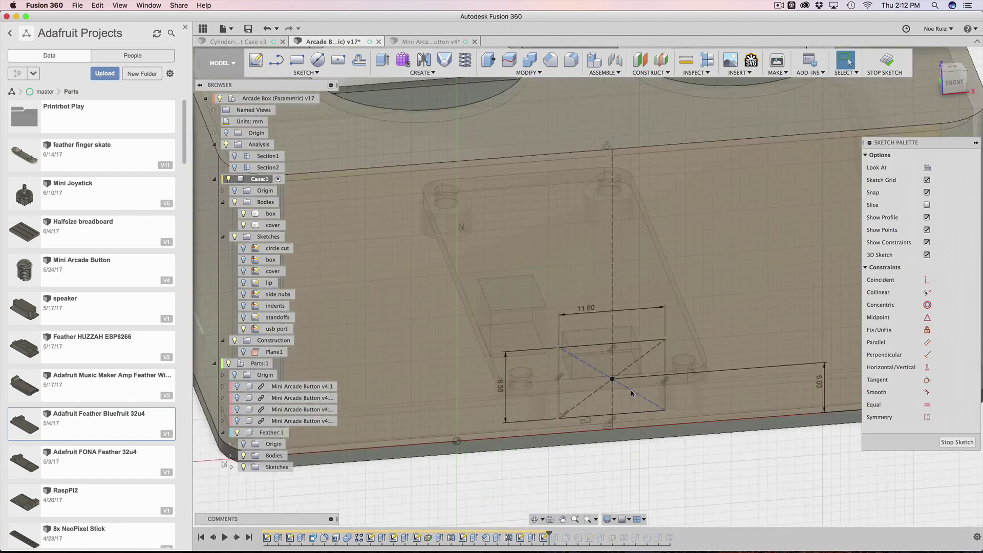
scroll(631, 391, down, 2)
scroll(589, 329, up, 4)
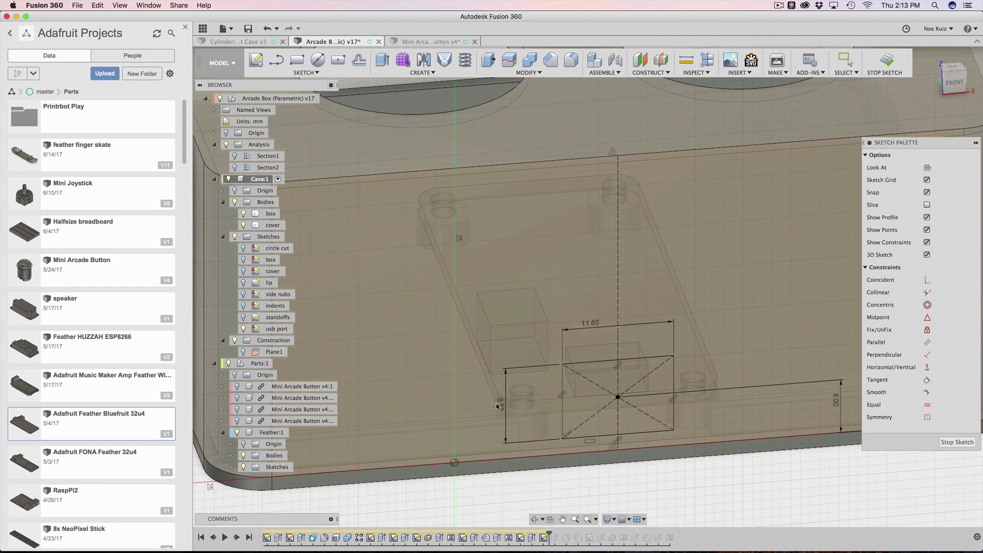
- Review the usb port rectangle's height and width dimensions without changing them
key(Return)
key(Escape)
double_click(590, 327)
key(Return)
scroll(621, 353, down, 3)
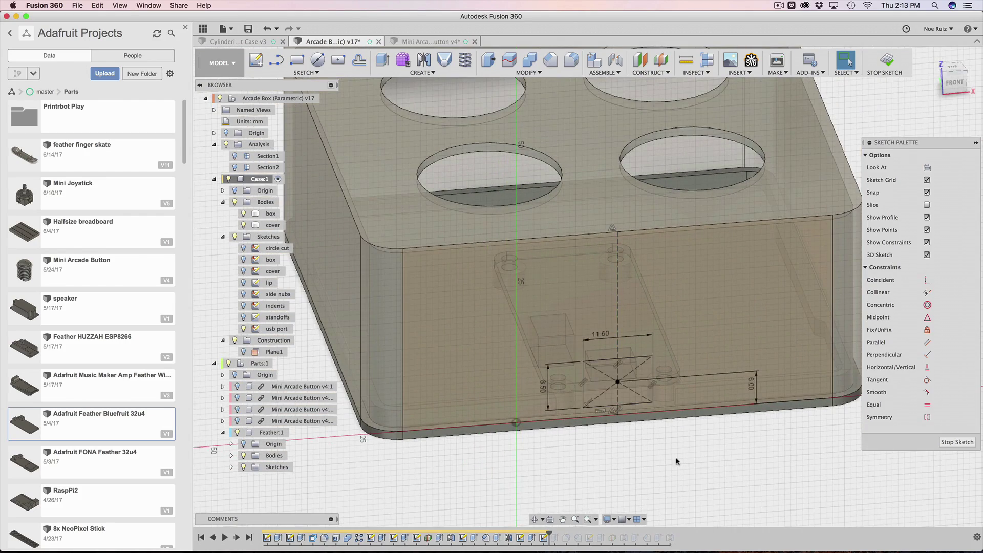
- Compare the usb port rectangle with the Feather's USB connector in the front view, and finish the sketch
shift+middle_drag(678, 461, 651, 385)
scroll(637, 366, up, 3)
scroll(637, 365, down, 4)
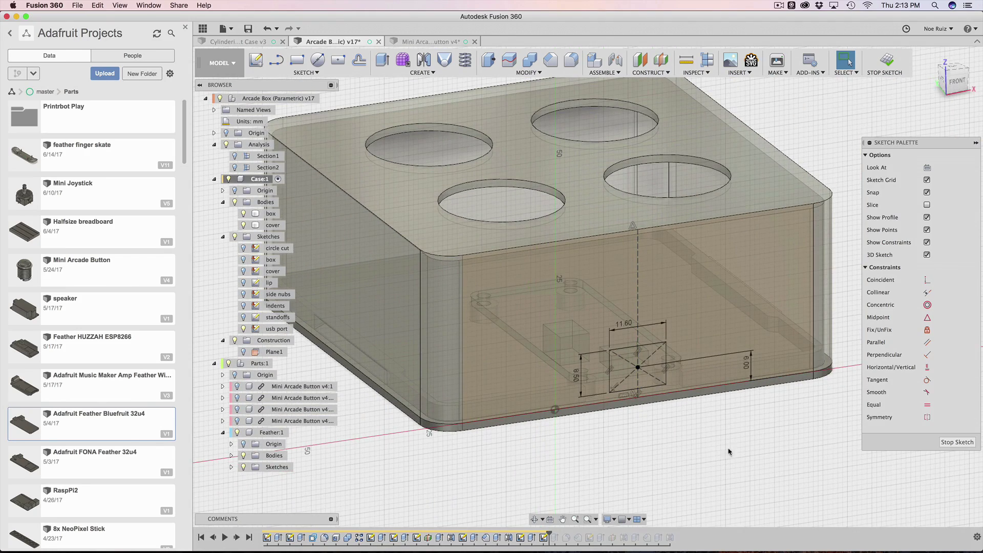
click(958, 82)
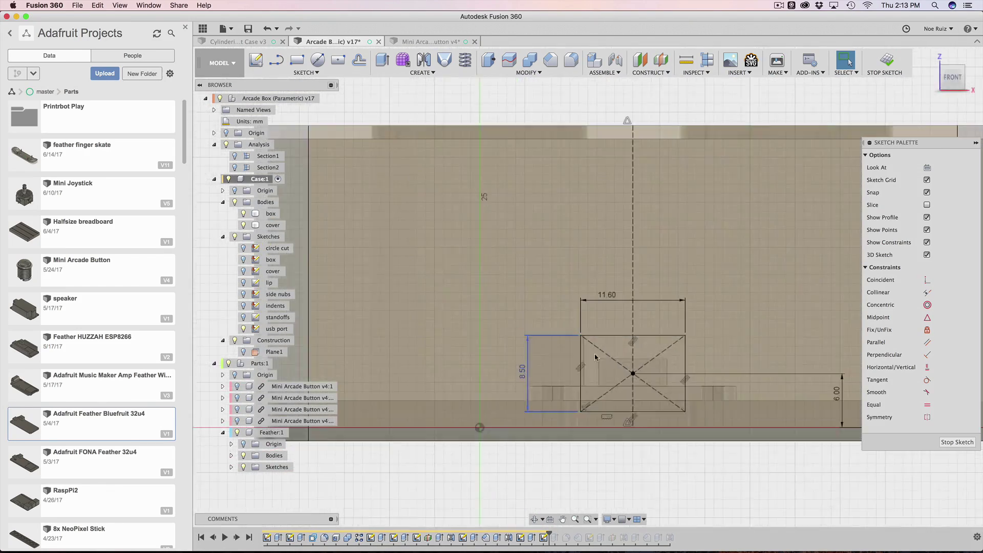
scroll(604, 367, up, 3)
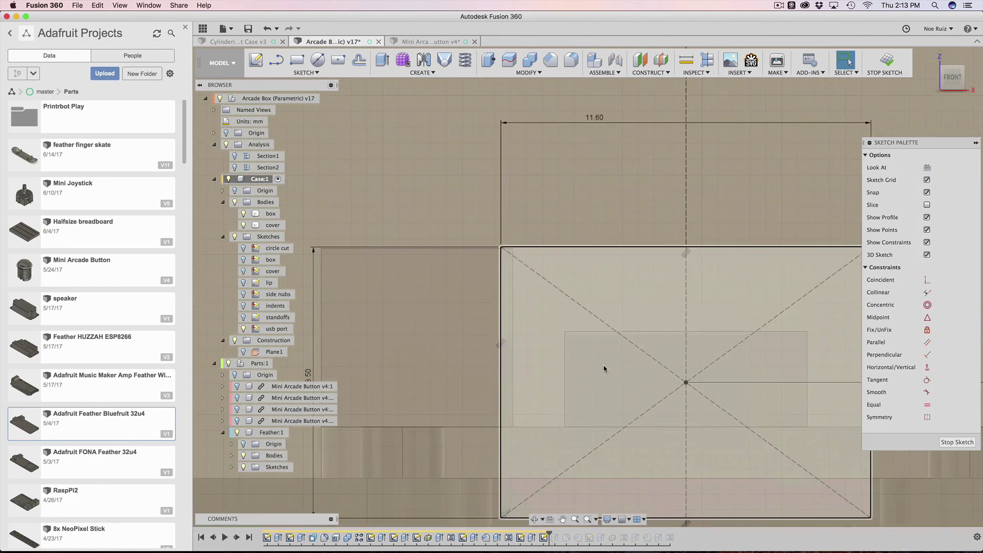
scroll(594, 359, down, 6)
scroll(595, 328, down, 2)
mouse_move(598, 397)
middle_down()
mouse_move(487, 325)
mouse_move(589, 371)
middle_up()
click(890, 66)
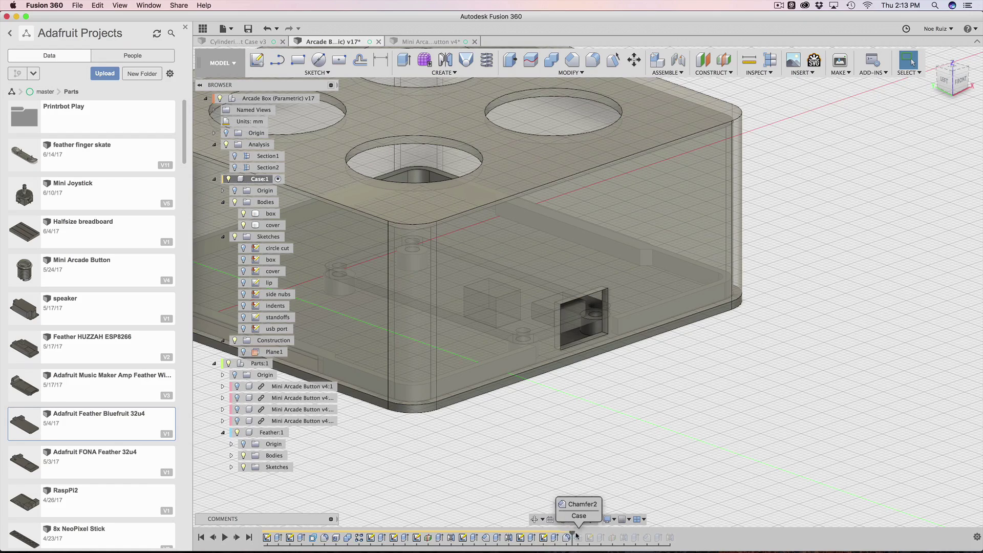
- Roll the timeline forward through Chamfer2 and examine the USB opening's rounded and chamfered edges in the box wall
shift+middle_drag(577, 518, 542, 445)
scroll(421, 266, up, 5)
scroll(417, 237, down, 4)
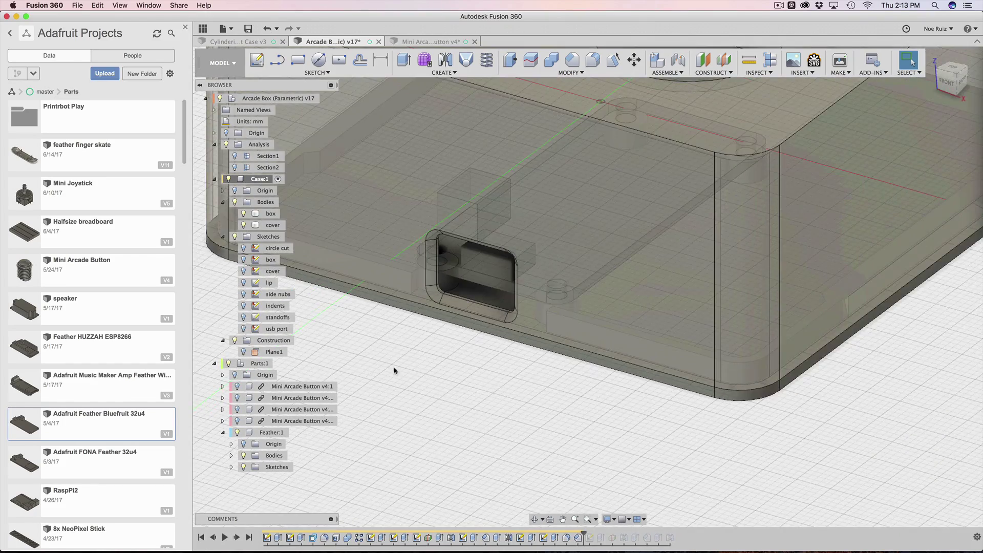
middle_drag(395, 370, 444, 411)
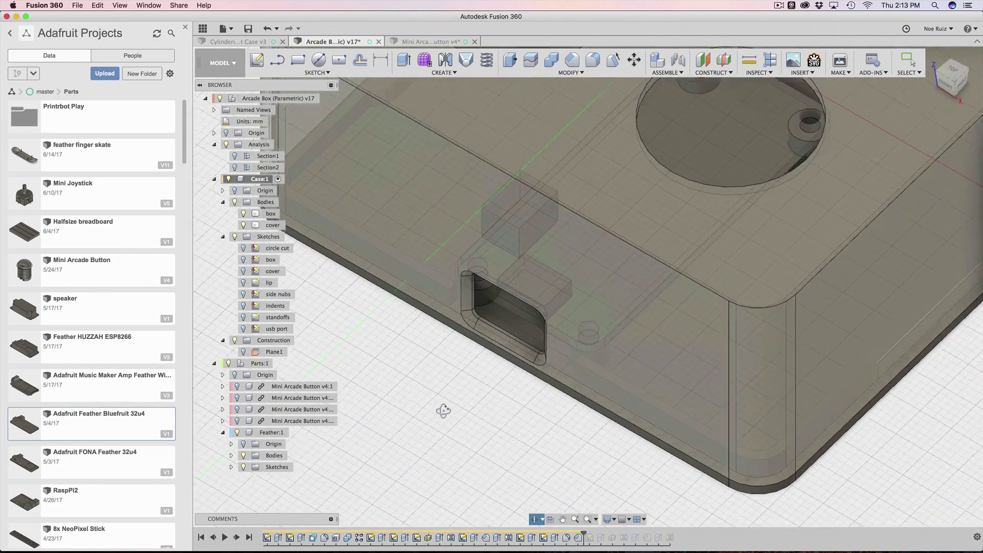
scroll(507, 294, up, 3)
scroll(507, 295, up, 2)
scroll(471, 336, down, 3)
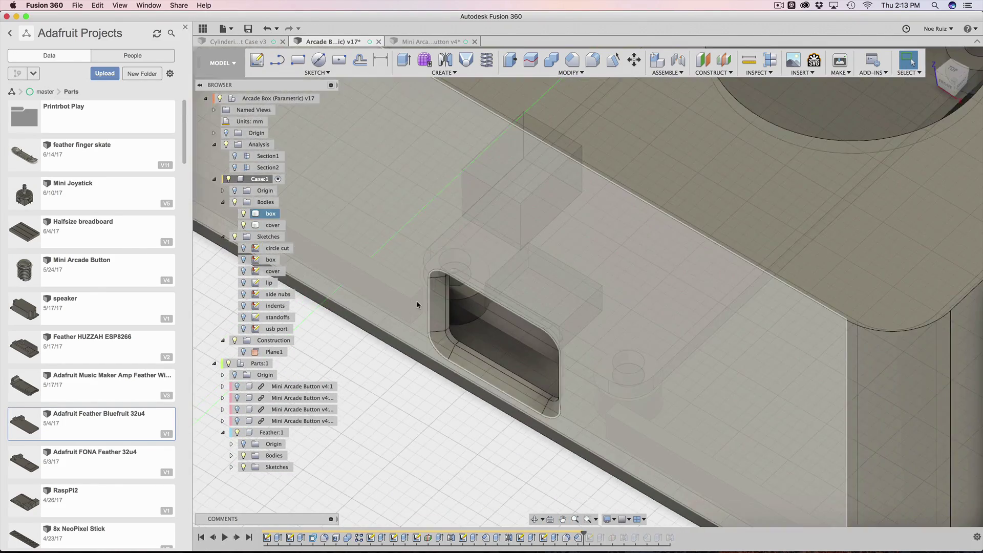
scroll(413, 302, up, 4)
scroll(408, 299, down, 4)
shift+middle_drag(409, 383, 476, 365)
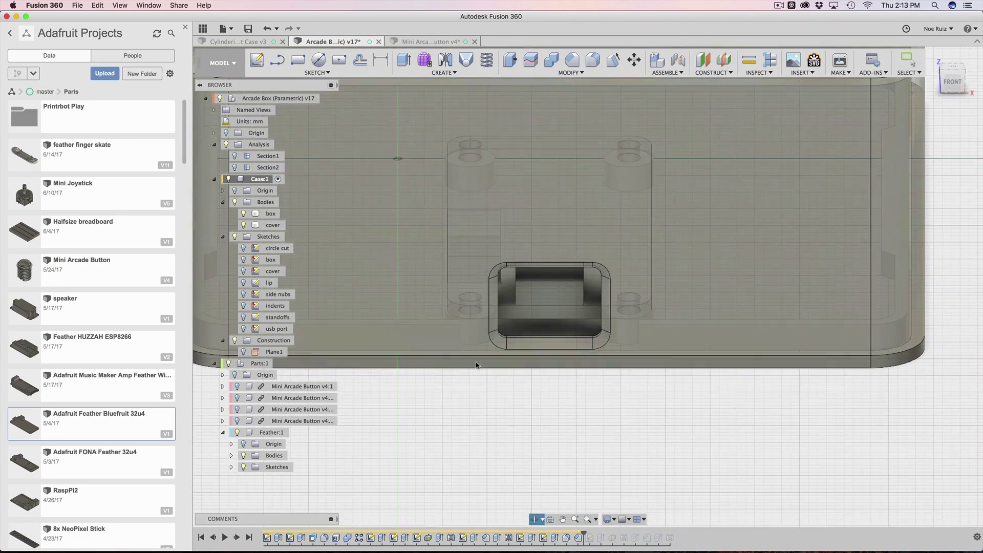
shift+middle_drag(543, 419, 556, 441)
scroll(568, 436, down, 3)
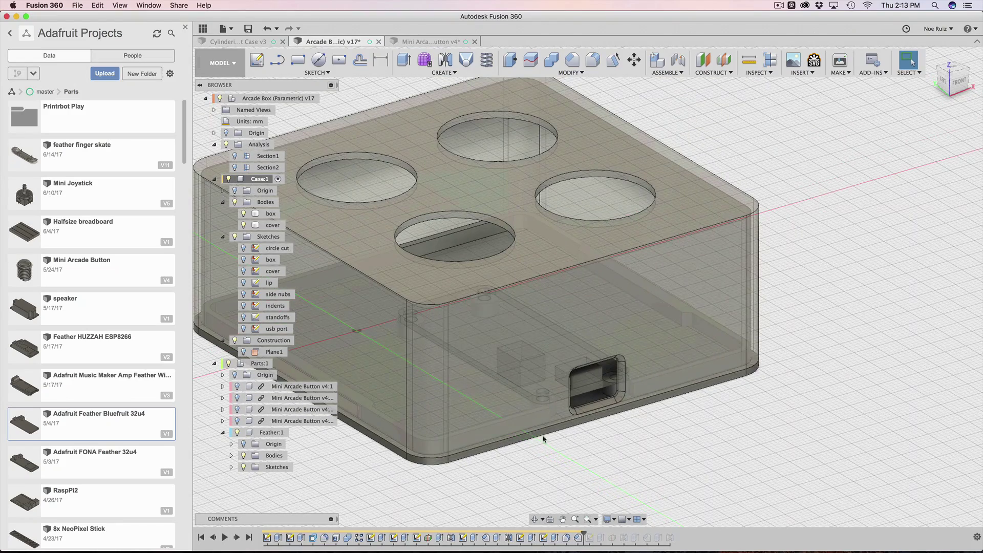
- Hide the box body and inspect the gap in the cover's lip beside the Feather's USB connector
click(244, 226)
click(243, 213)
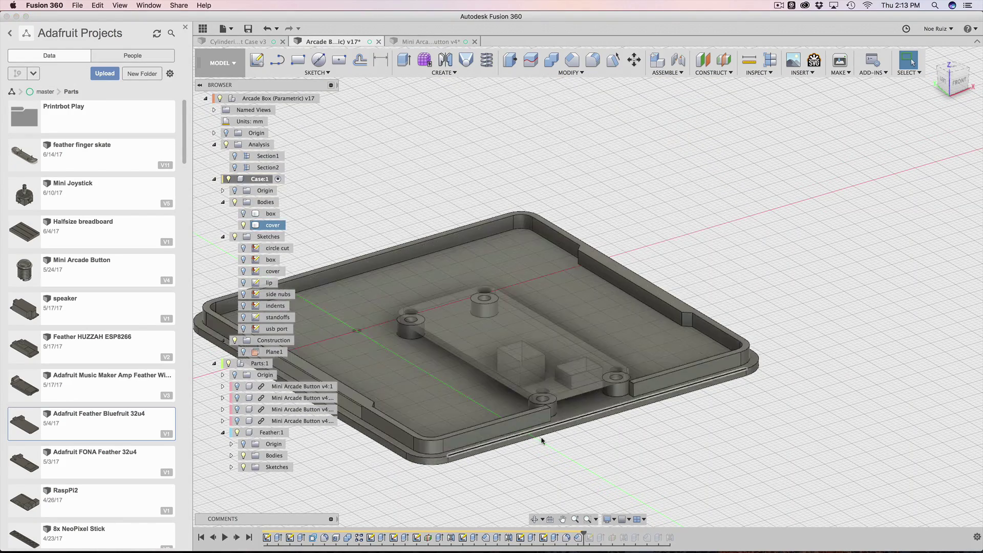
scroll(486, 415, up, 3)
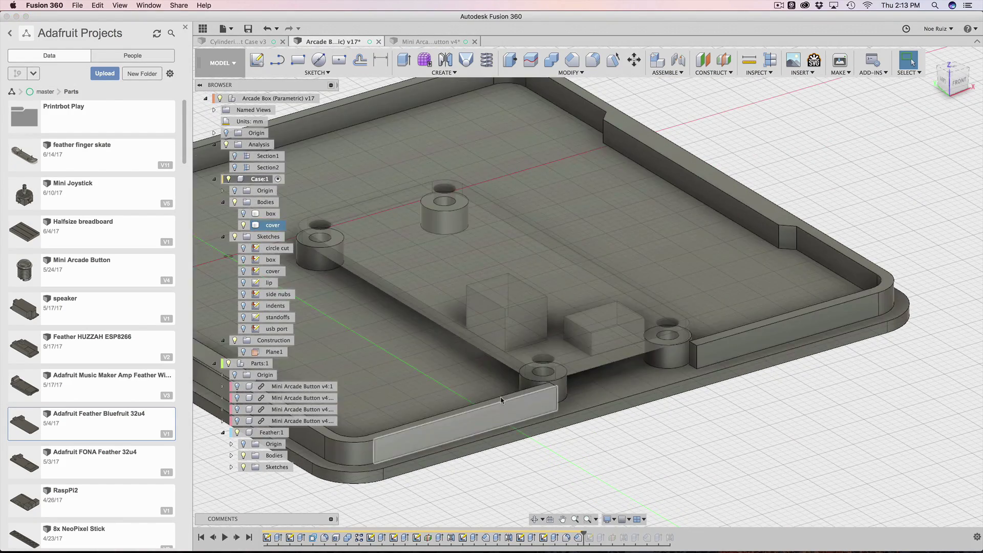
- Show the box body, hide the cover and inspect the box's wall around the USB opening from underneath
click(244, 213)
click(244, 225)
scroll(498, 411, down, 3)
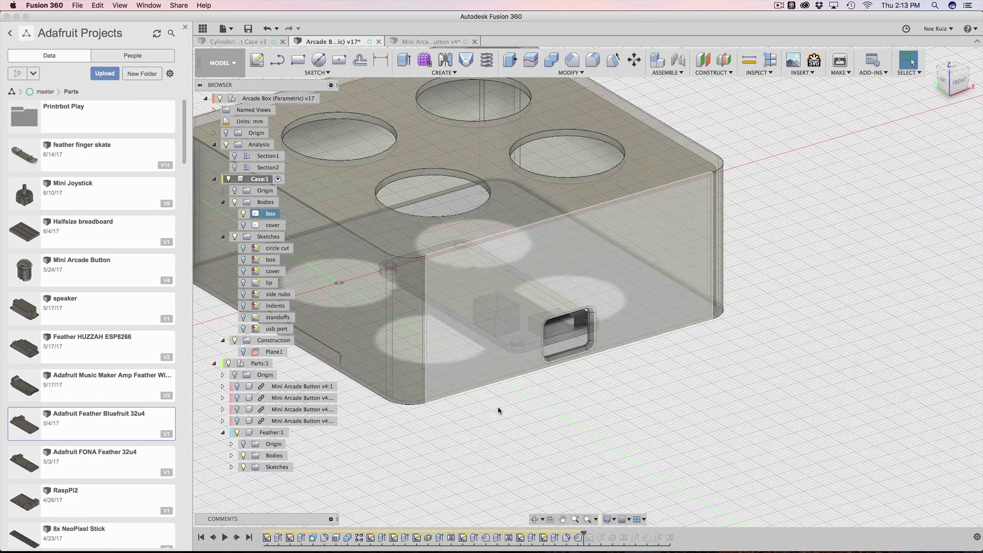
shift+middle_drag(498, 410, 722, 318)
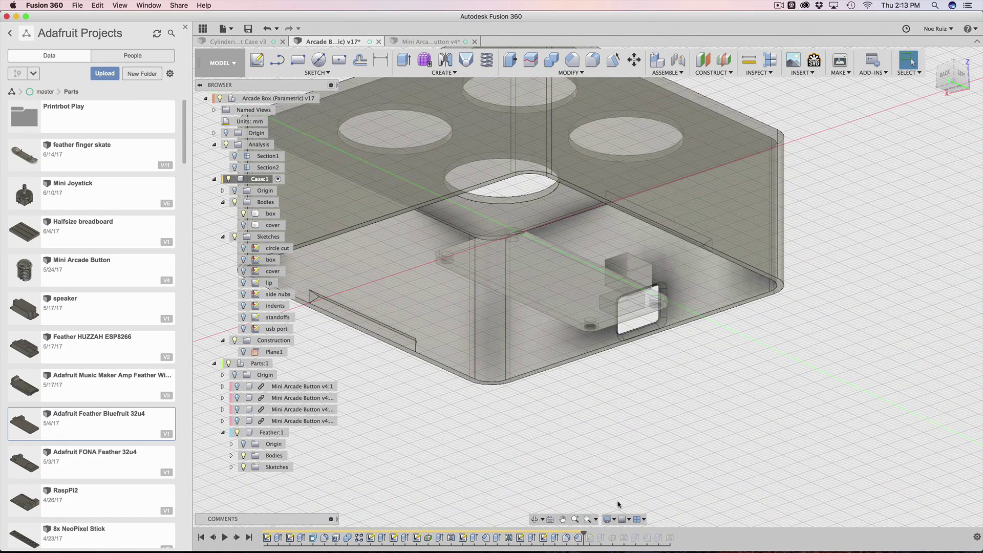
click(556, 392)
scroll(556, 392, up, 3)
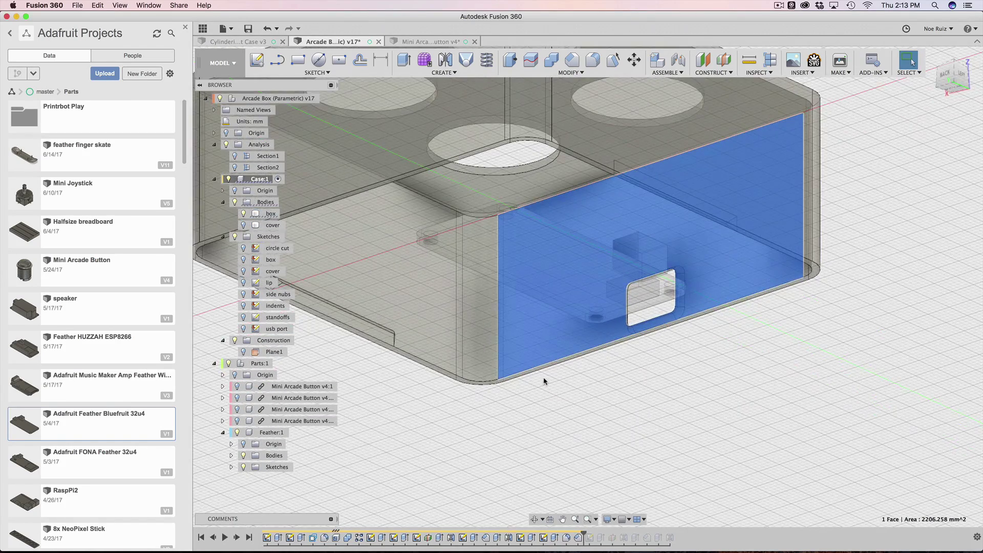
click(542, 425)
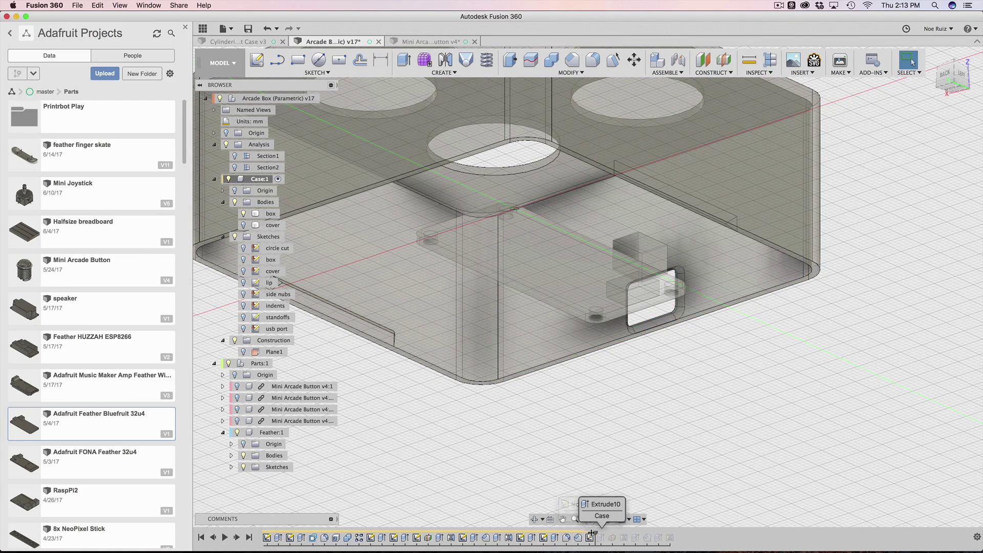
- Open the front/back nubs sketch for editing and examine its rectangles and dimensions along the box's edge on both sides of the USB opening
double_click(591, 536)
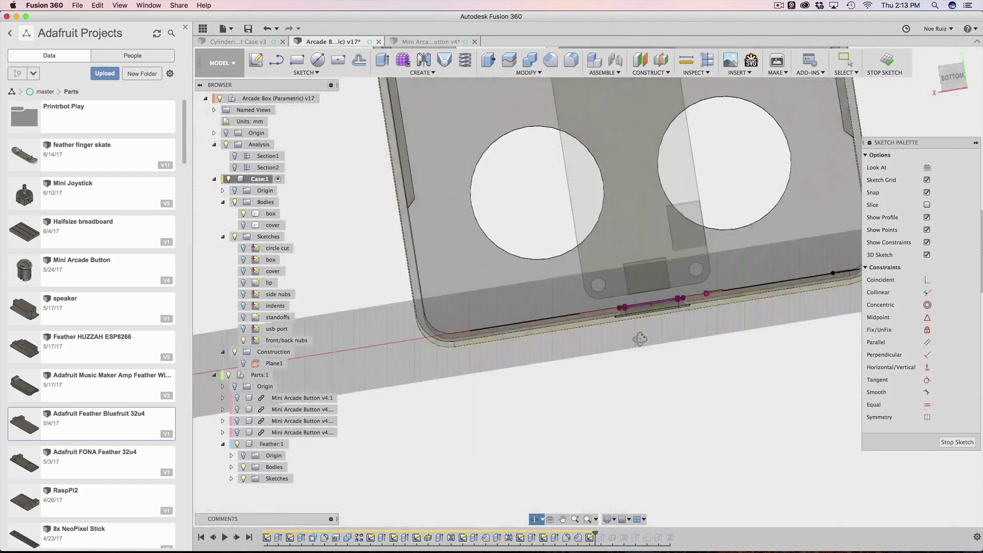
mouse_move(640, 339)
shift+middle_down()
mouse_move(705, 260)
mouse_move(543, 166)
mouse_move(658, 200)
mouse_move(538, 160)
mouse_move(430, 201)
mouse_move(512, 180)
mouse_move(604, 182)
mouse_move(567, 171)
mouse_move(608, 198)
shift+middle_up()
scroll(546, 212, up, 5)
scroll(569, 218, down, 3)
scroll(552, 256, up, 3)
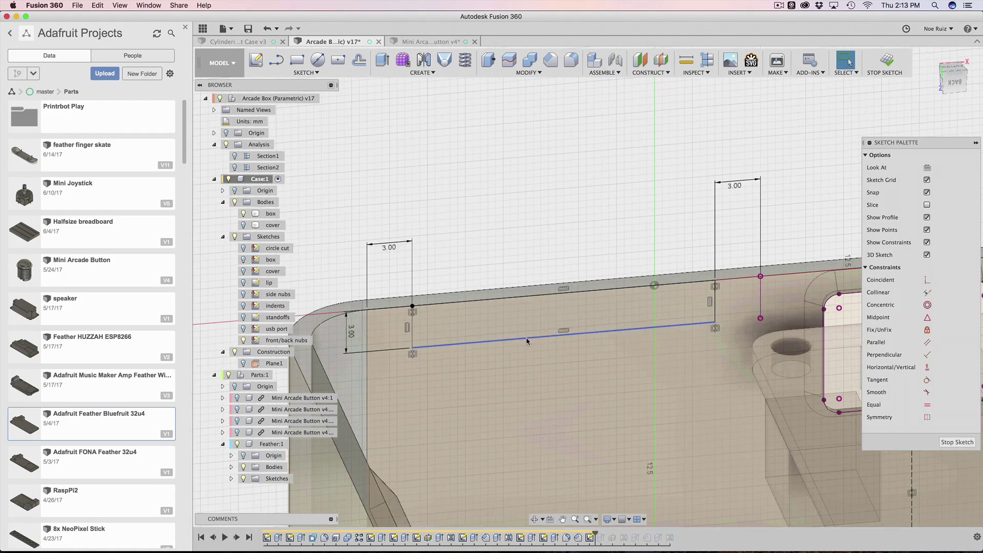
scroll(527, 341, down, 5)
scroll(721, 313, up, 3)
middle_drag(710, 252, 634, 296)
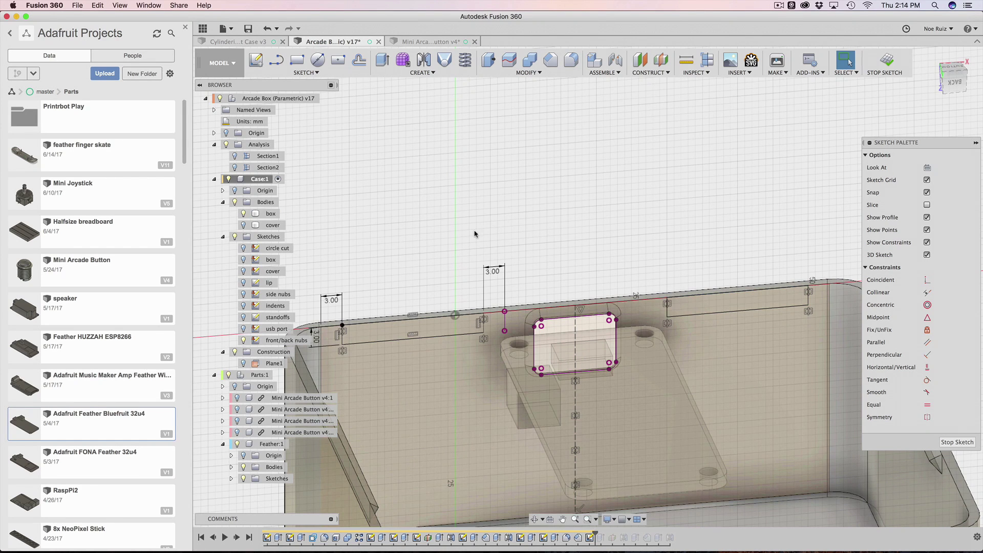
middle_drag(508, 226, 522, 223)
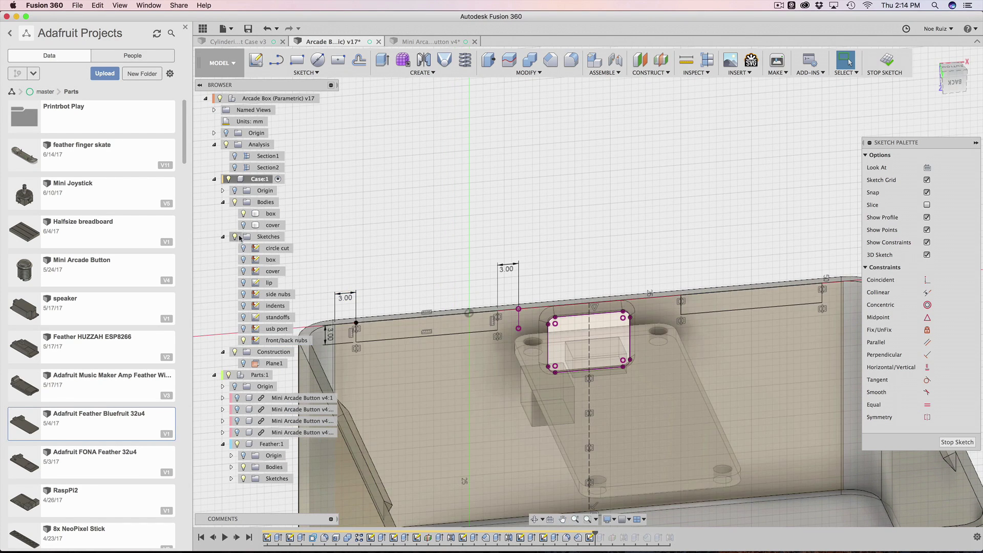
- Hide the box body and examine the front/back nubs rectangle with its height and end-offset dimensions
click(243, 213)
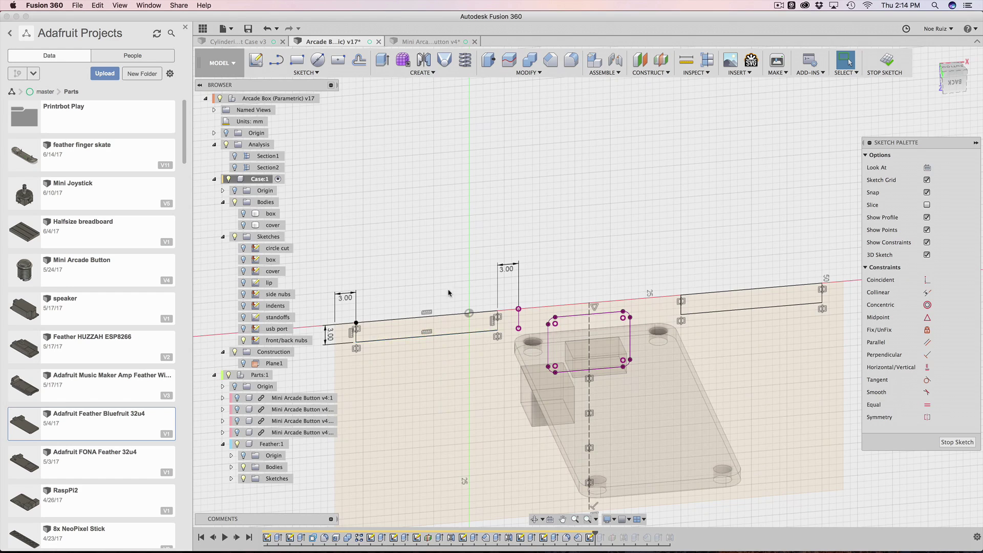
middle_drag(449, 293, 491, 259)
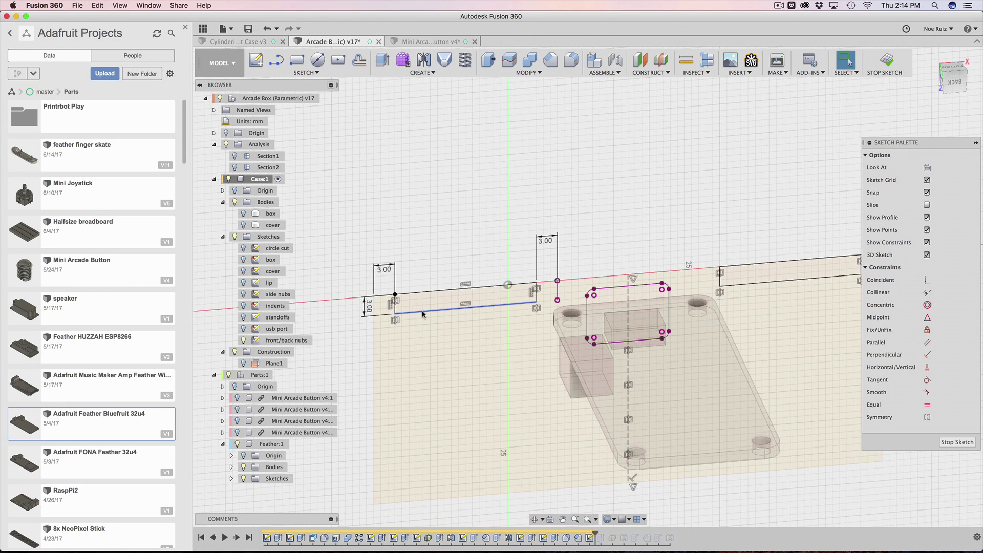
scroll(422, 314, up, 5)
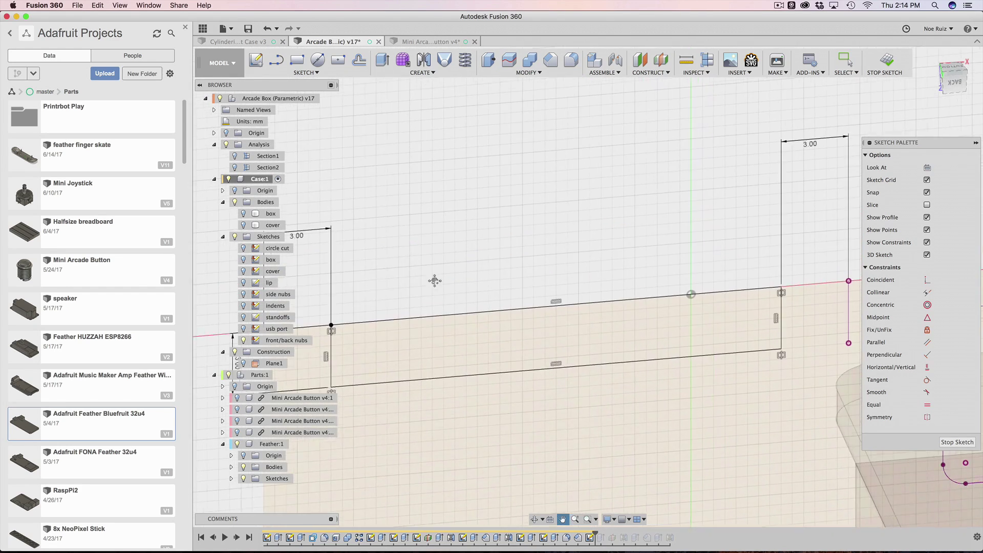
scroll(440, 273, down, 2)
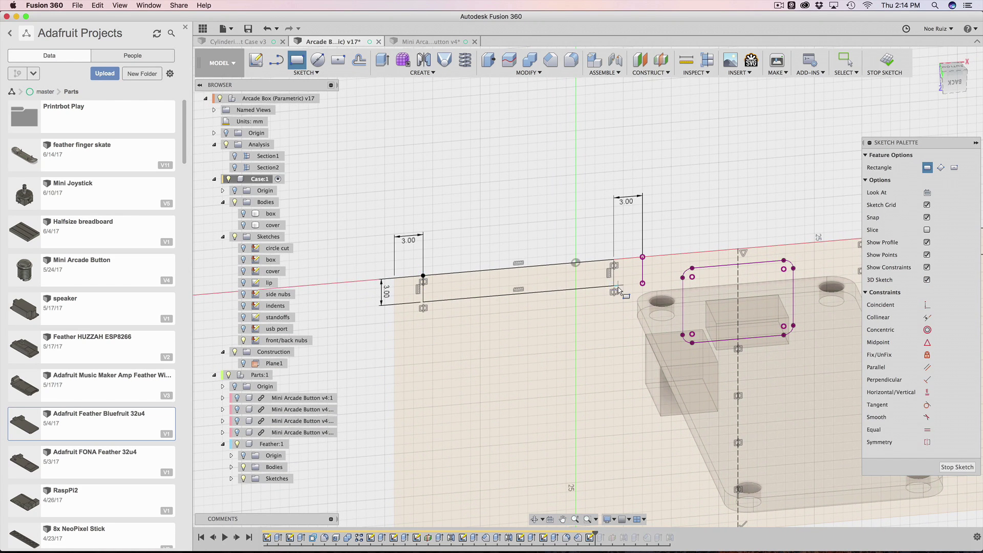
scroll(517, 262, up, 2)
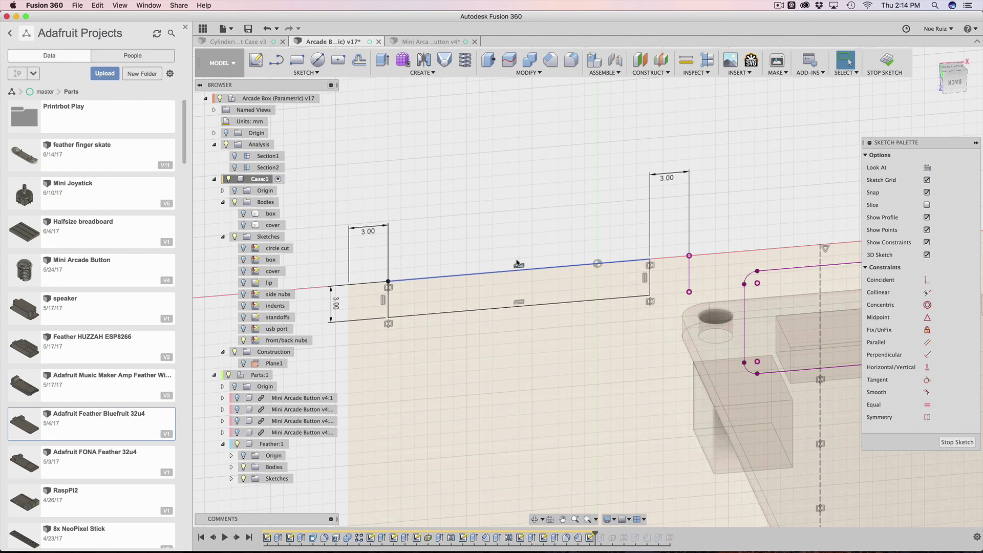
- Measure the distance between the nub rectangle's end line and the projected line beside the USB opening
mouse_move(557, 252)
shift+middle_down()
mouse_move(492, 219)
mouse_move(540, 222)
shift+middle_up()
scroll(629, 249, up, 3)
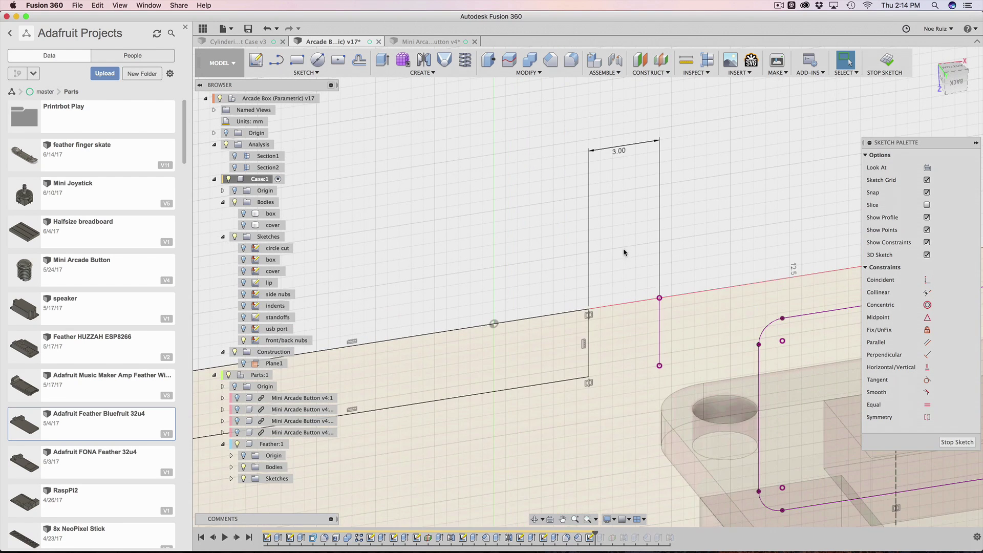
click(590, 344)
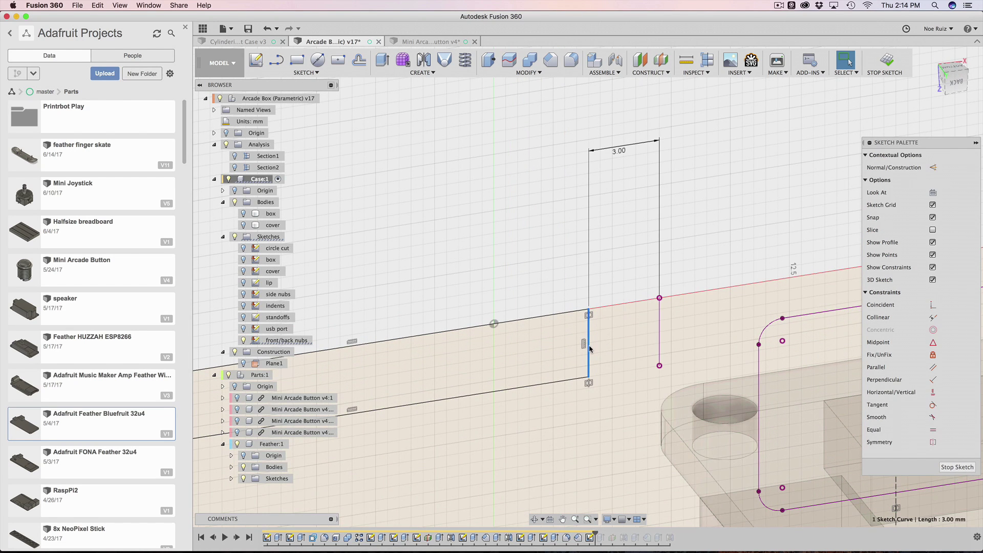
shift+click(661, 329)
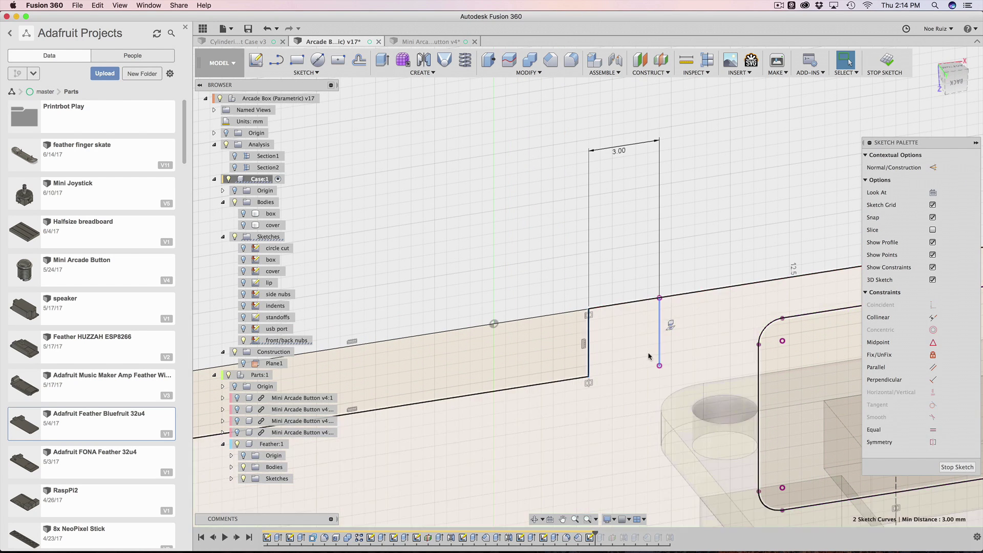
key(Escape)
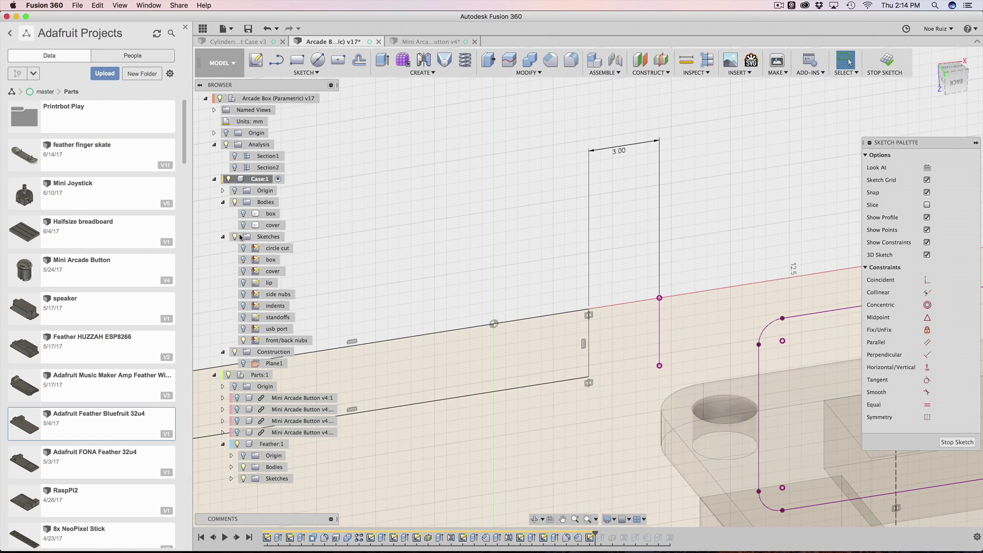
- Show the cover body and inspect how the projected line and nub rectangle meet the end of the cover's lip near the standoff
click(243, 226)
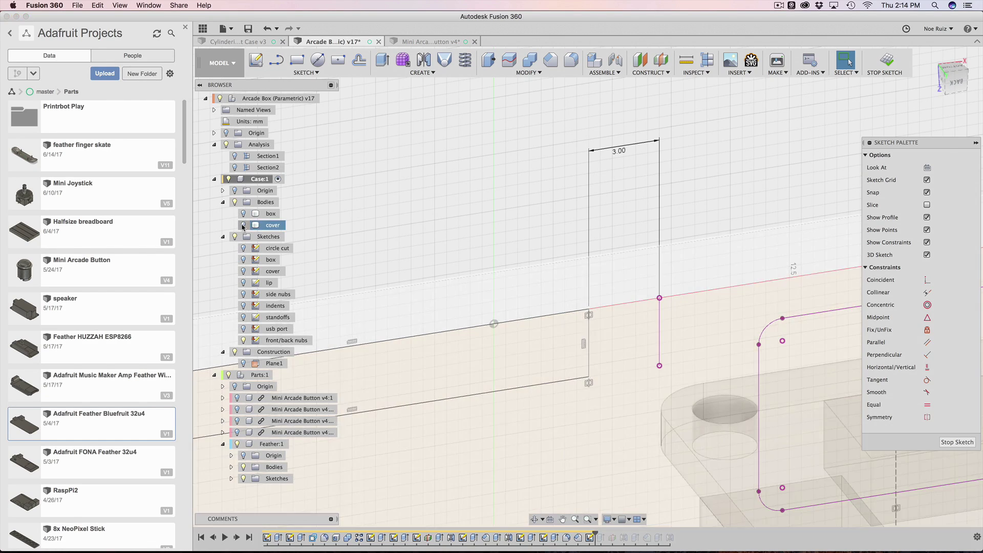
click(243, 226)
shift+middle_drag(569, 206, 287, 345)
scroll(567, 288, up, 3)
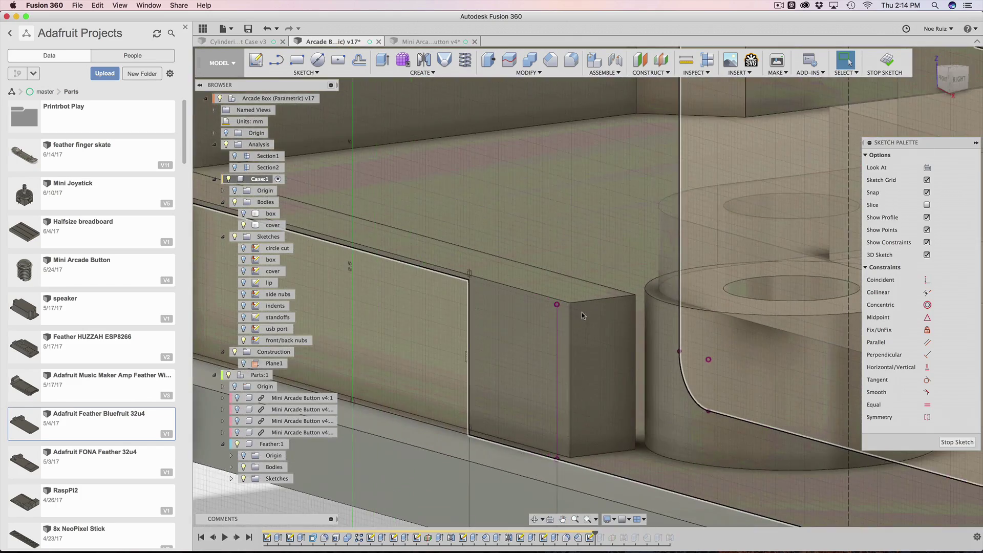
scroll(590, 322, down, 1)
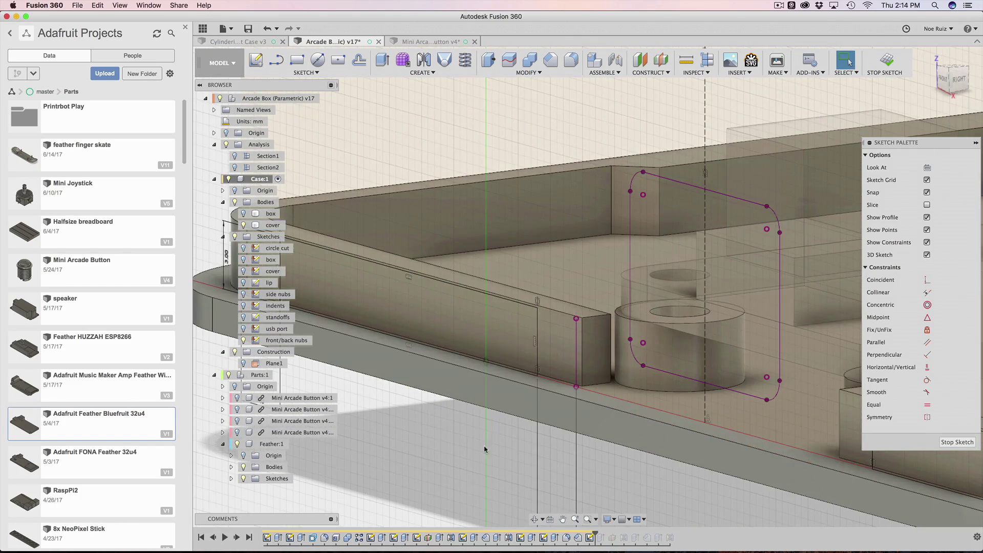
scroll(484, 445, down, 2)
middle_drag(516, 172, 537, 112)
shift+middle_drag(441, 418, 498, 411)
scroll(541, 223, up, 6)
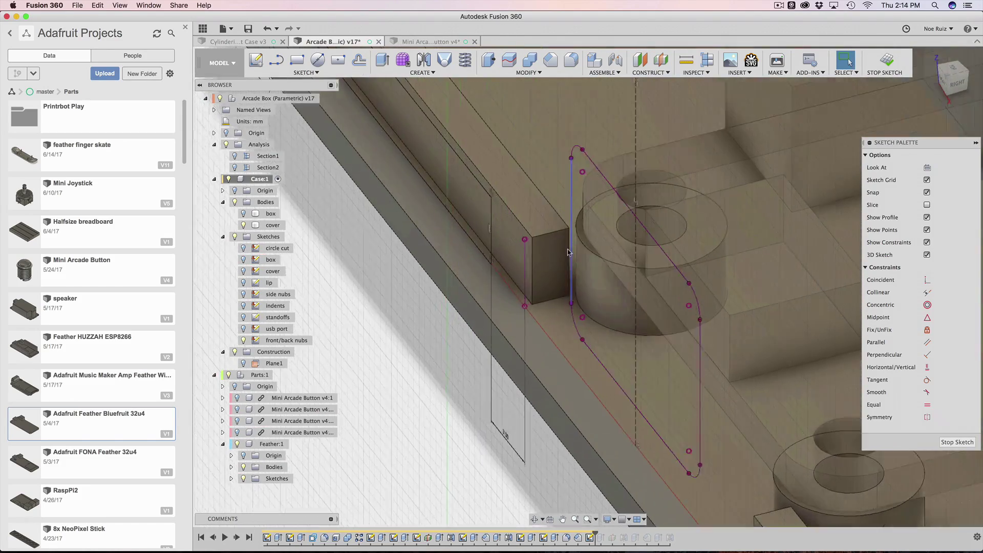
scroll(543, 226, up, 2)
scroll(545, 224, down, 6)
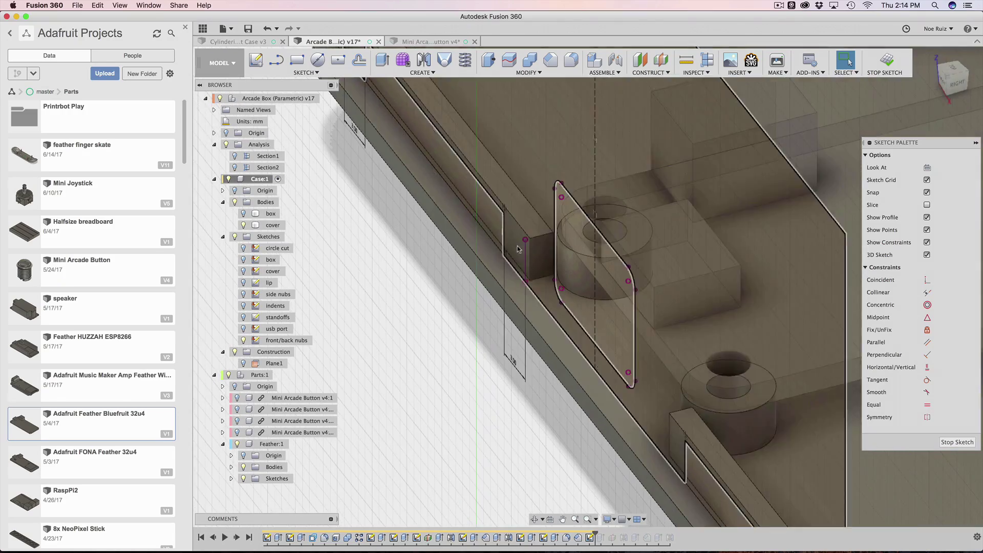
mouse_move(453, 397)
shift+middle_down()
mouse_move(516, 383)
mouse_move(475, 367)
shift+middle_up()
scroll(461, 365, up, 2)
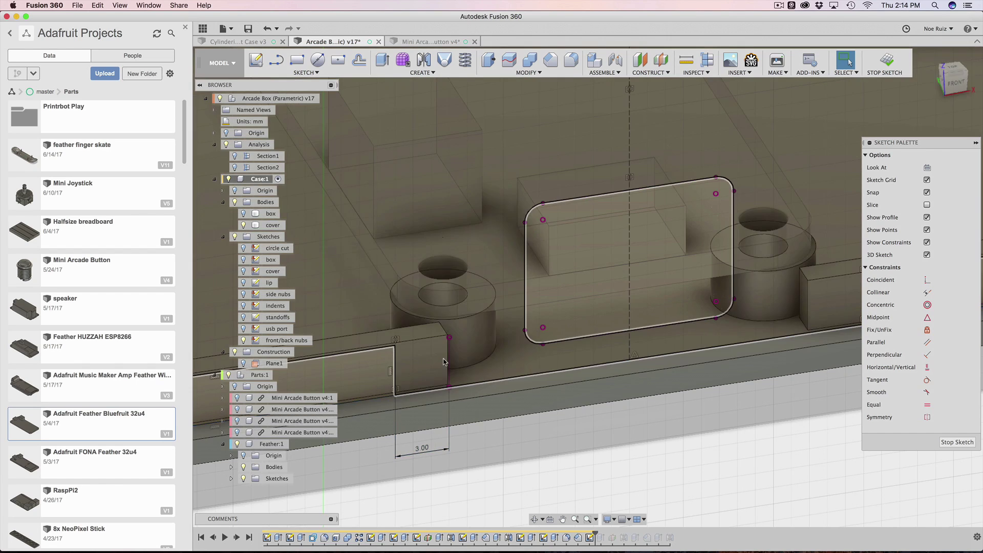
- Inspect the nub rectangle's other end and its offset dimension where the lip's straight edge meets the rounded corner
scroll(417, 445, down, 3)
middle_drag(417, 439, 546, 398)
middle_drag(485, 446, 658, 430)
scroll(451, 364, up, 3)
scroll(449, 368, down, 5)
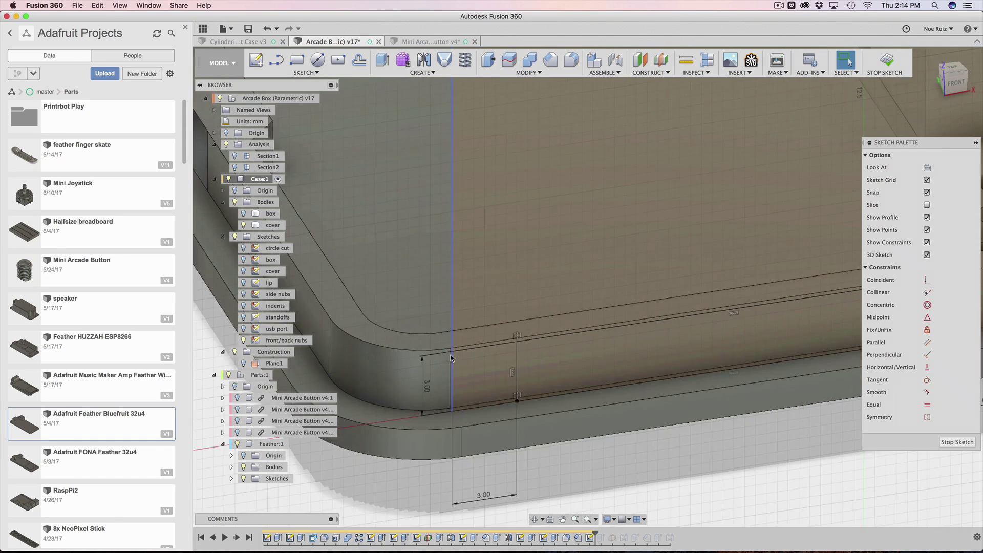
scroll(456, 422, up, 5)
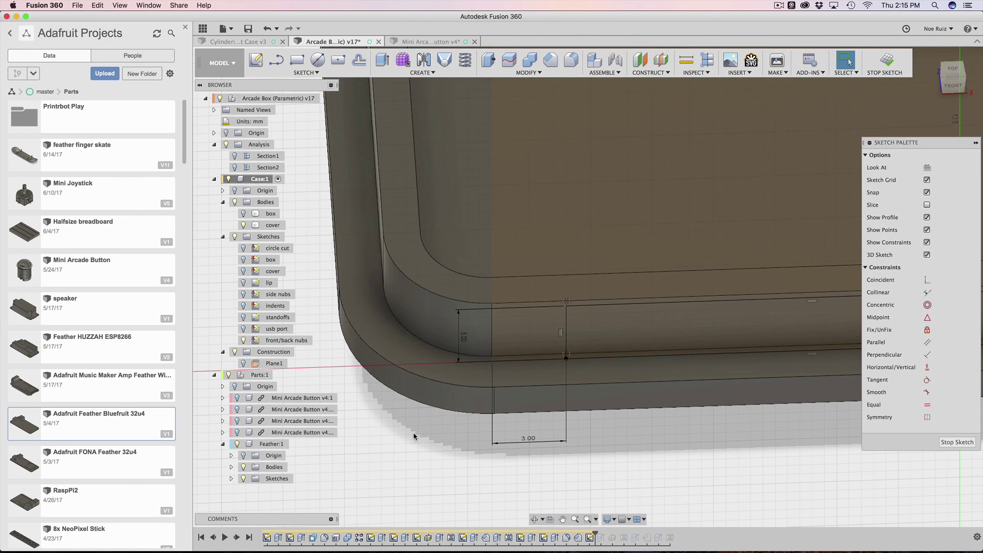
shift+middle_drag(413, 435, 543, 302)
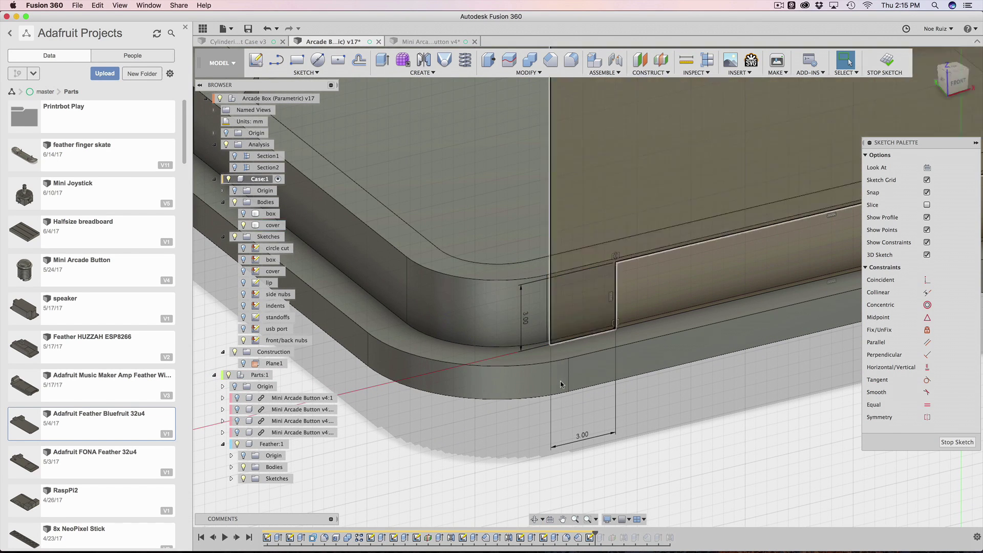
scroll(582, 432, down, 4)
middle_drag(640, 440, 594, 456)
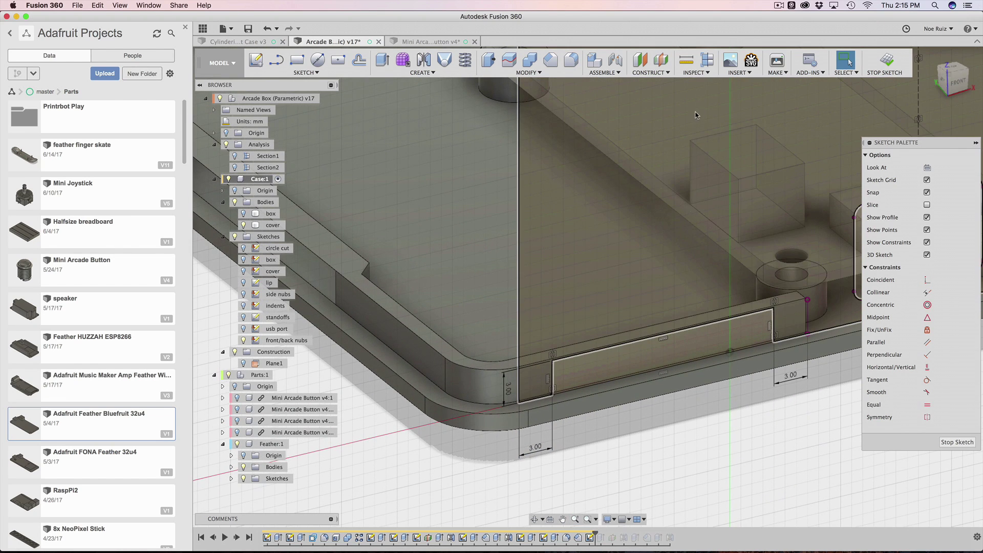
- Open the design's Parameters dialog to review the user parameters
text(pa)
key(Return)
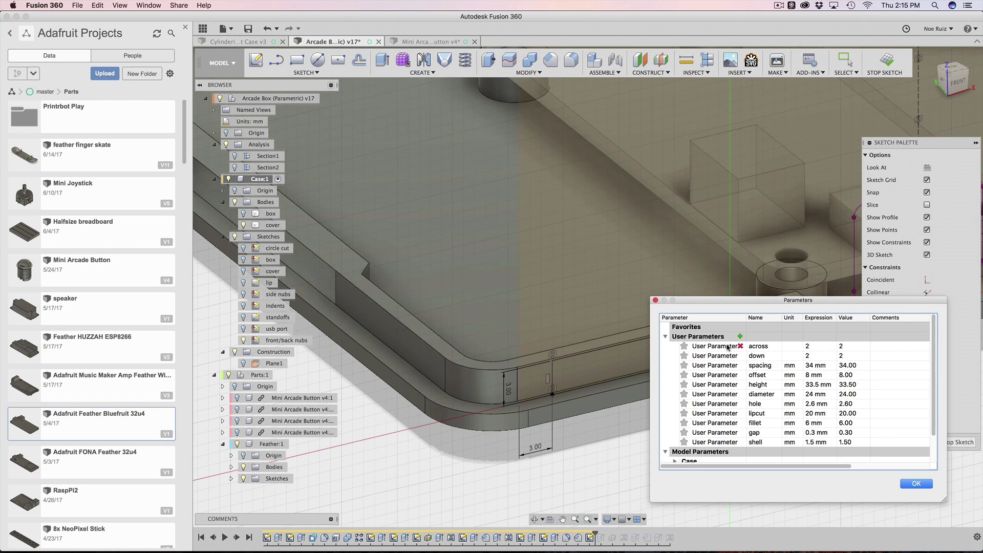
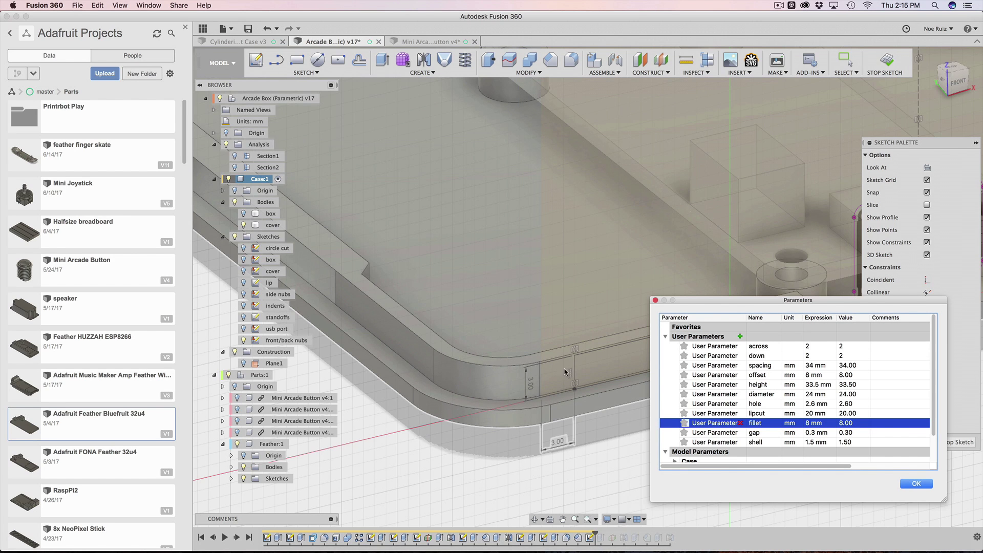
- Set the fillet user parameter to 6 mm, check the nub rectangle at the rounded corner, and accept the parameters
scroll(566, 395, down, 3)
mouse_move(565, 465)
middle_down()
mouse_move(385, 488)
mouse_move(399, 481)
middle_up()
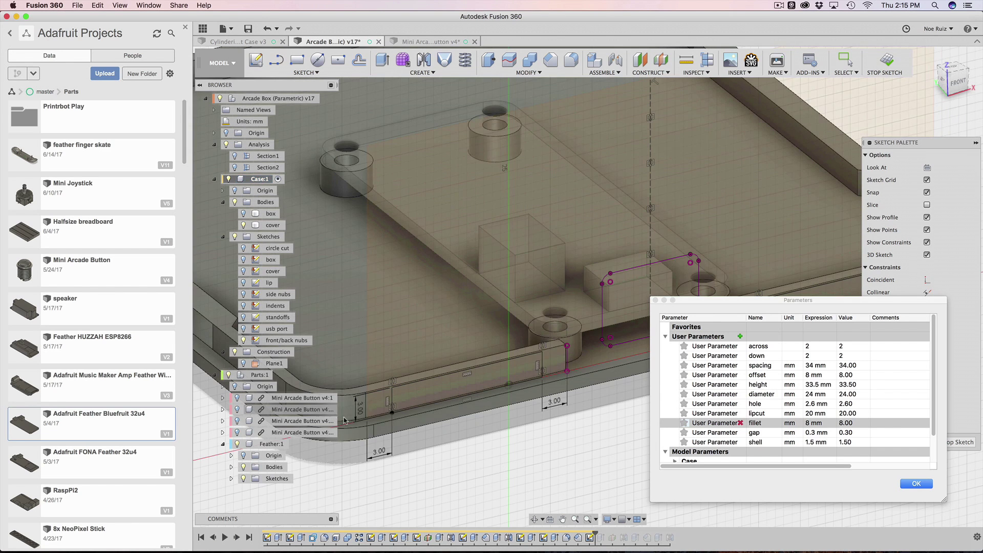
middle_drag(344, 421, 384, 418)
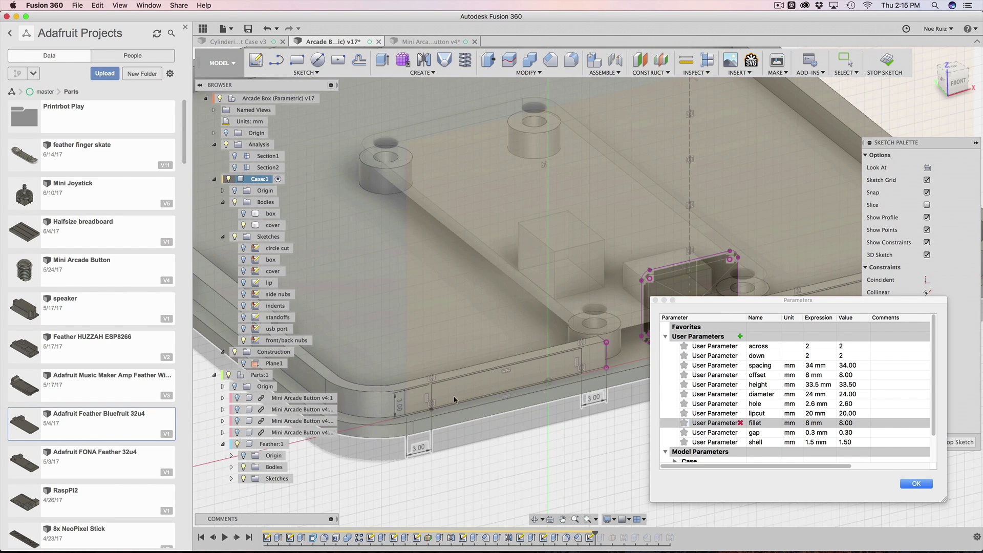
scroll(454, 396, up, 5)
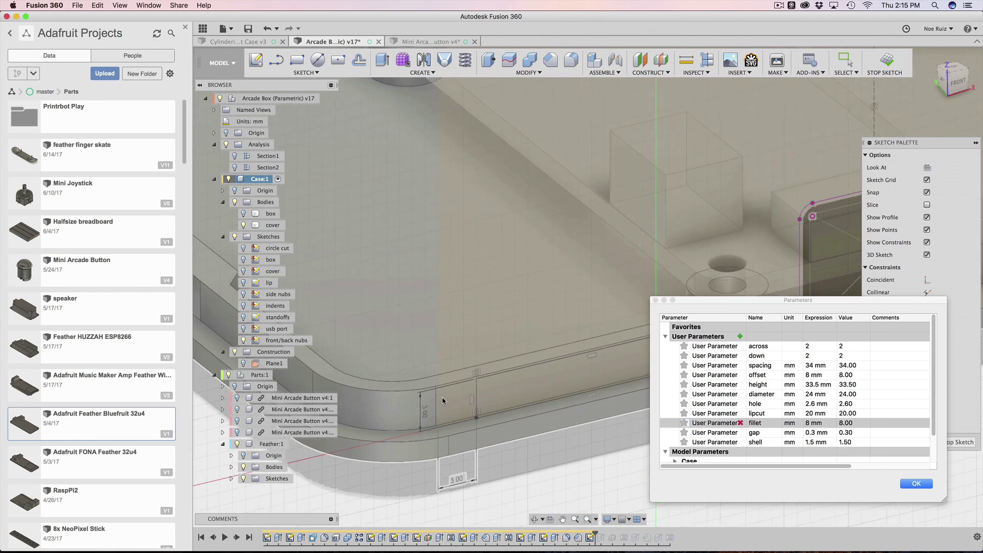
scroll(443, 402, down, 2)
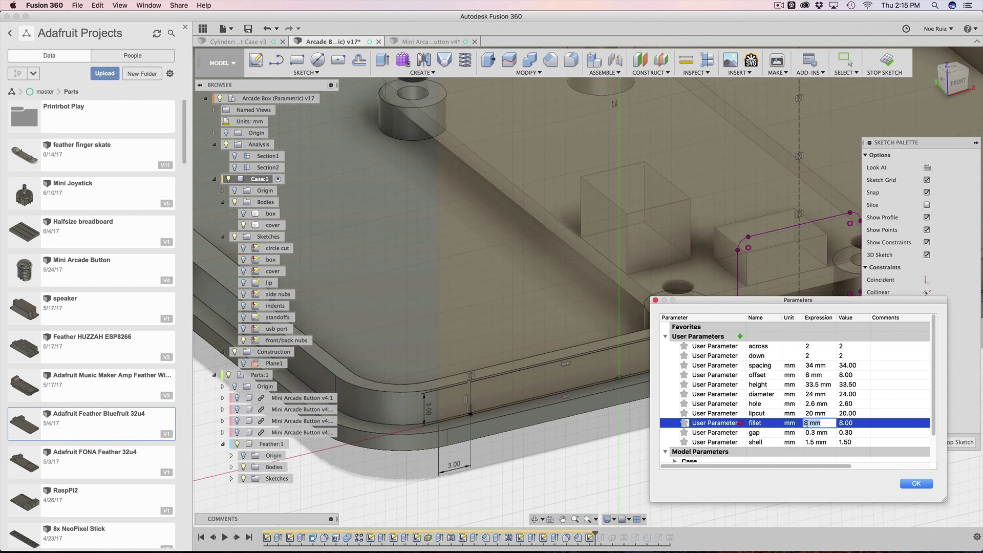
scroll(445, 405, down, 2)
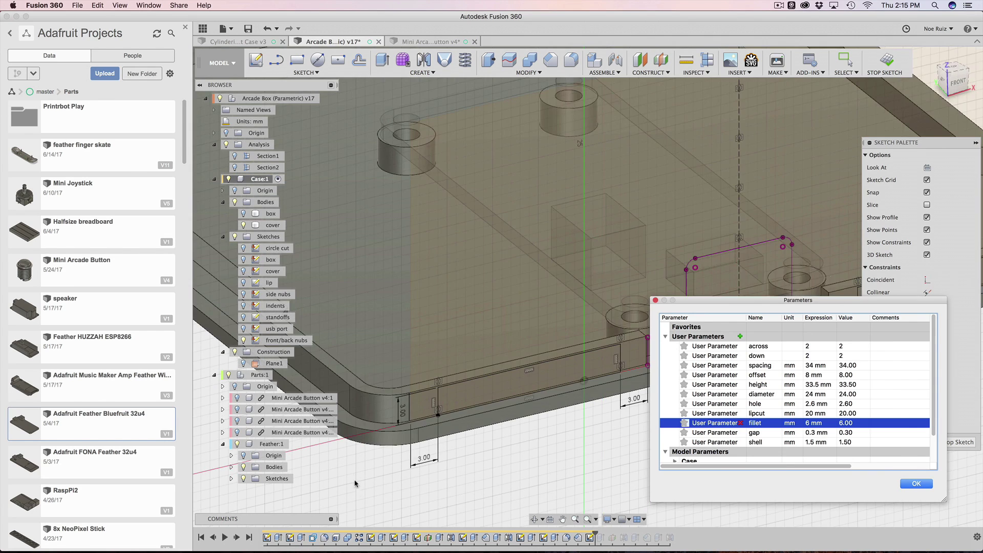
middle_drag(355, 484, 419, 485)
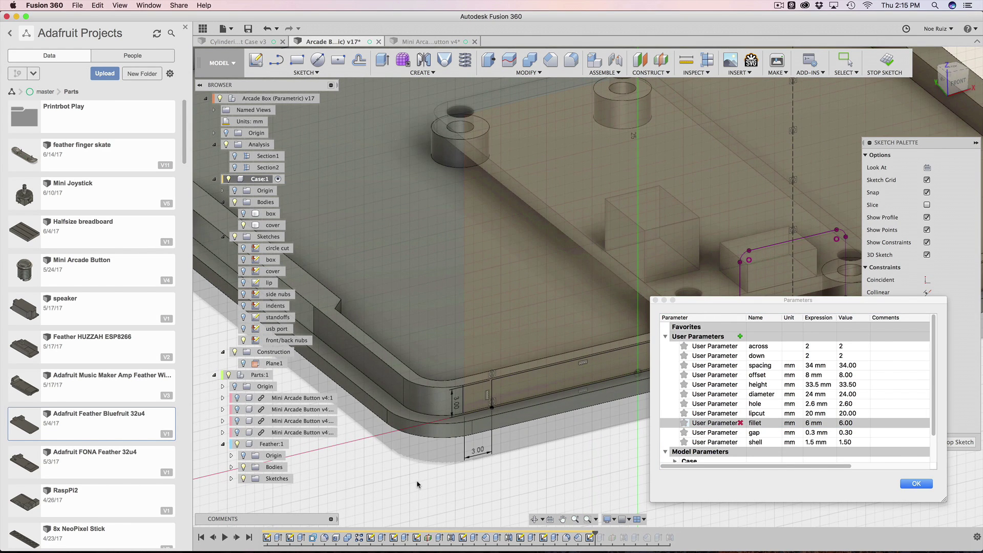
scroll(470, 447, up, 3)
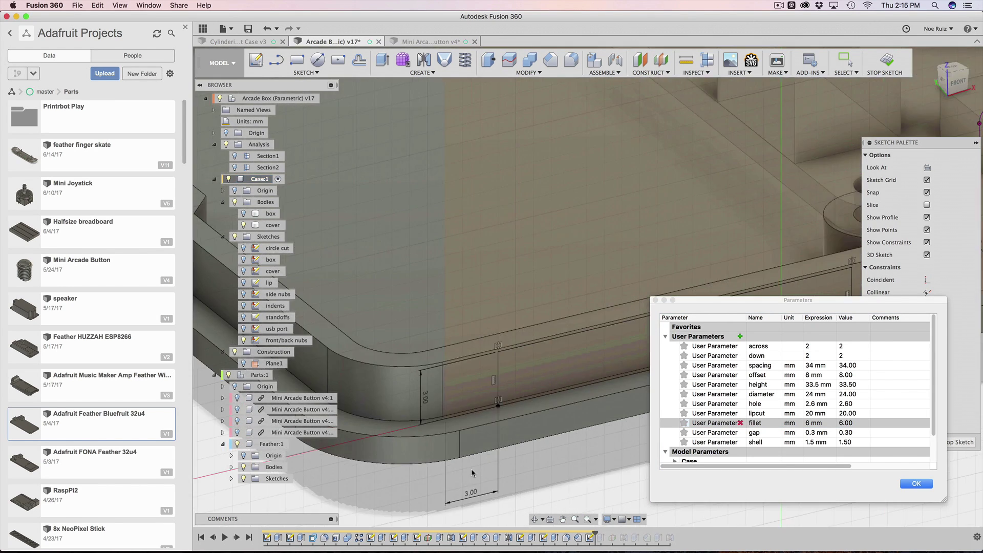
click(916, 484)
scroll(631, 351, down, 3)
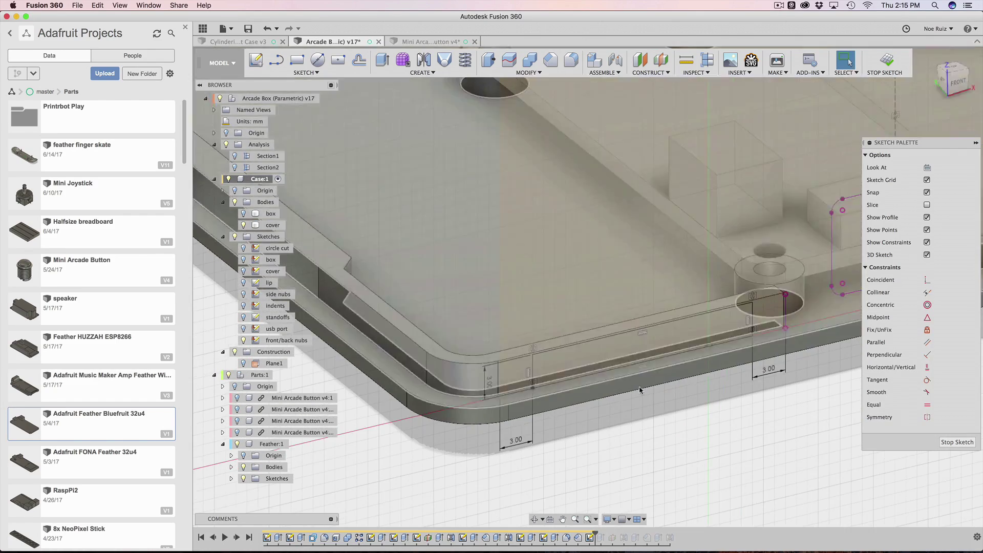
- Examine the vertical centre line and the mirrored rectangles in the front/back nubs sketch, and finish the sketch
mouse_move(678, 323)
shift+middle_down()
mouse_move(615, 461)
mouse_move(543, 485)
shift+middle_up()
scroll(610, 208, up, 3)
scroll(608, 110, down, 2)
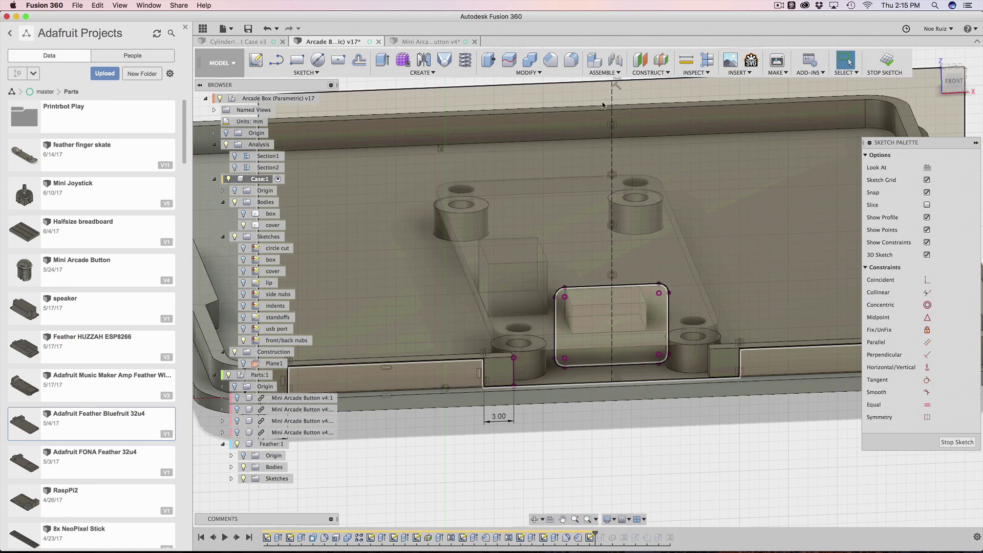
middle_drag(608, 102, 594, 160)
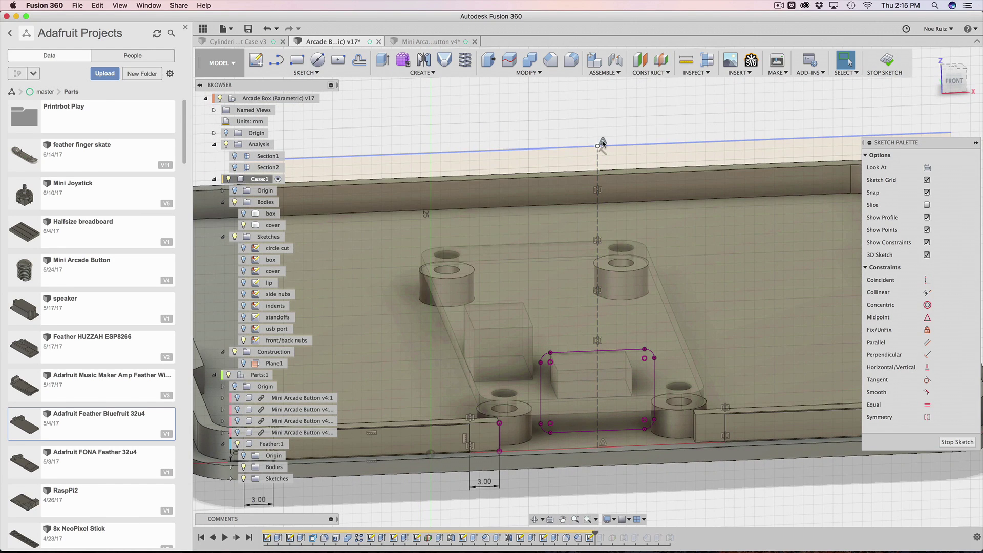
scroll(575, 126, down, 2)
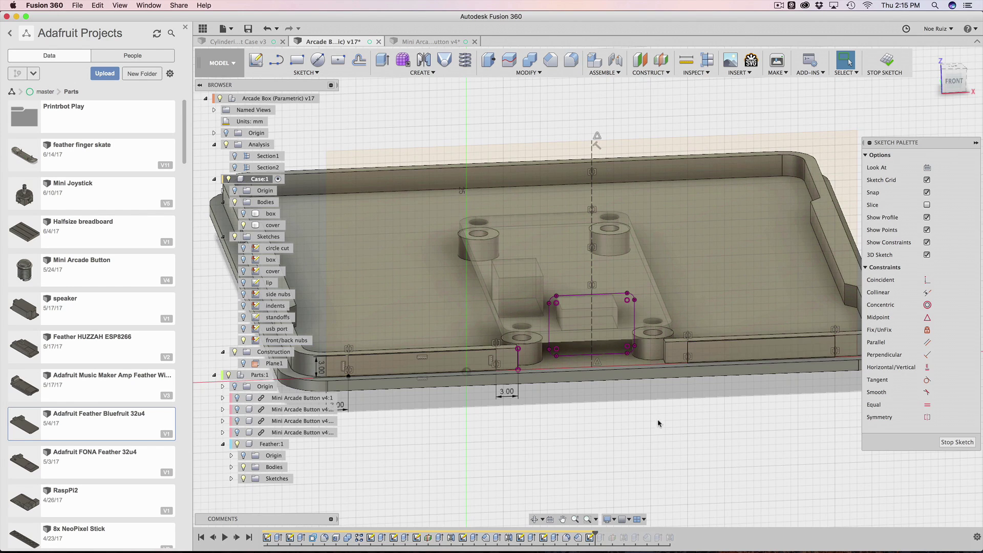
click(888, 60)
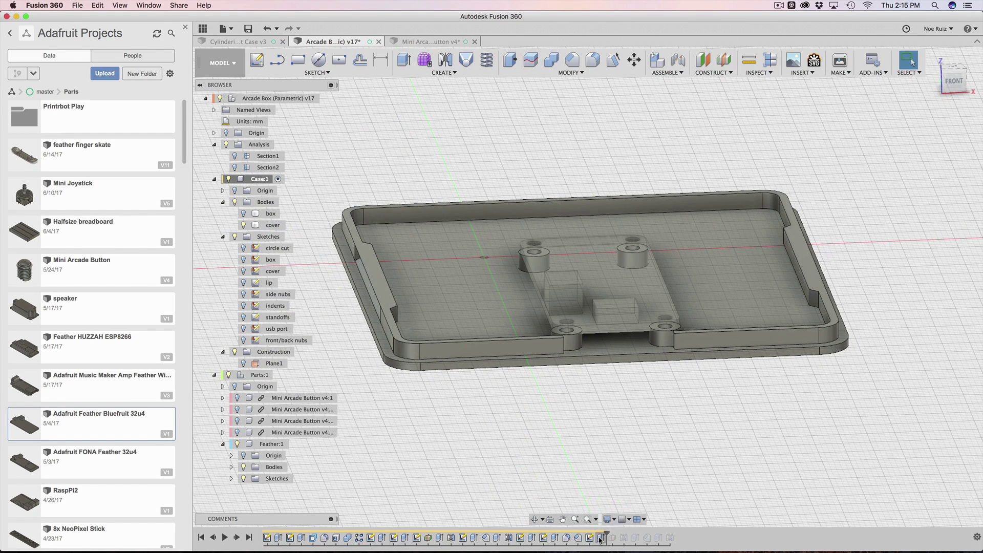
- Show the box body and hide the cover to view the nubs inside the box wall near the USB opening
click(244, 214)
click(243, 225)
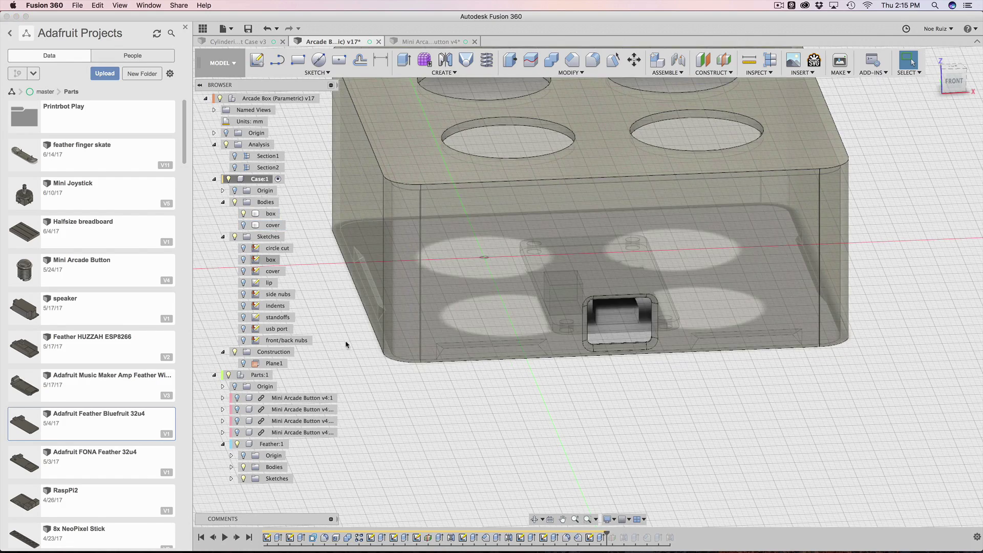
shift+middle_drag(347, 343, 568, 167)
scroll(569, 167, up, 3)
- Open the front nub extrusion for editing, review its profiles, distance and taper angle, and close it without changes
double_click(600, 537)
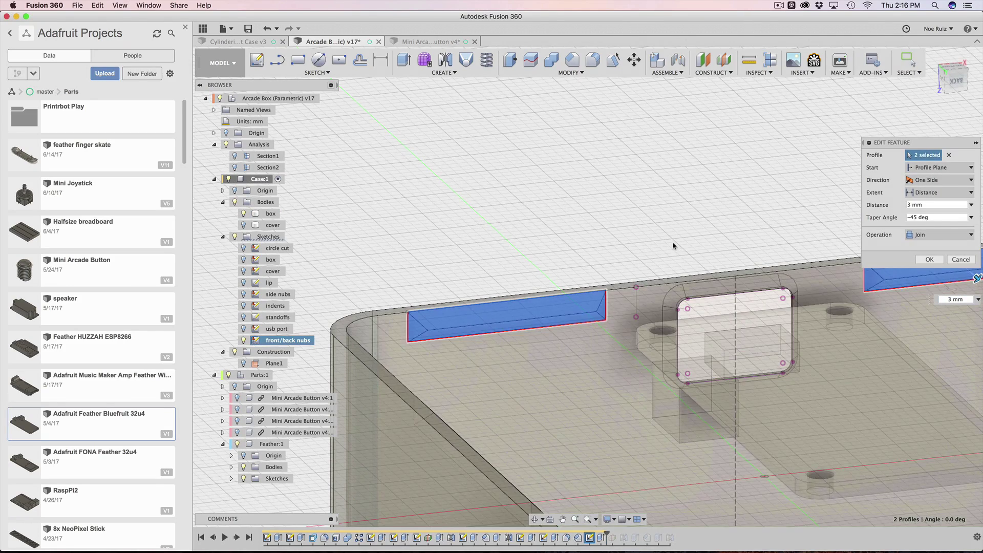
shift+middle_drag(674, 246, 609, 229)
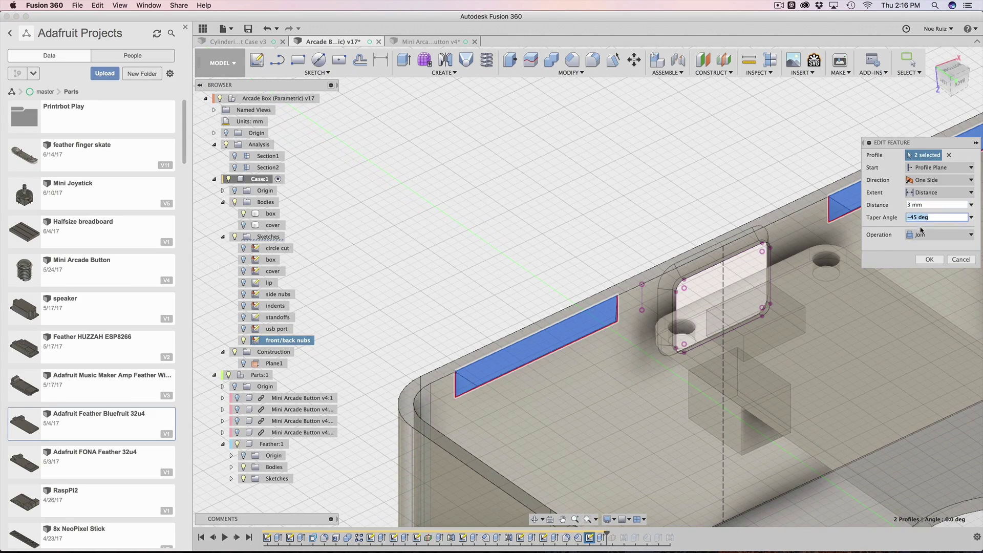
click(928, 257)
shift+middle_drag(928, 257, 700, 202)
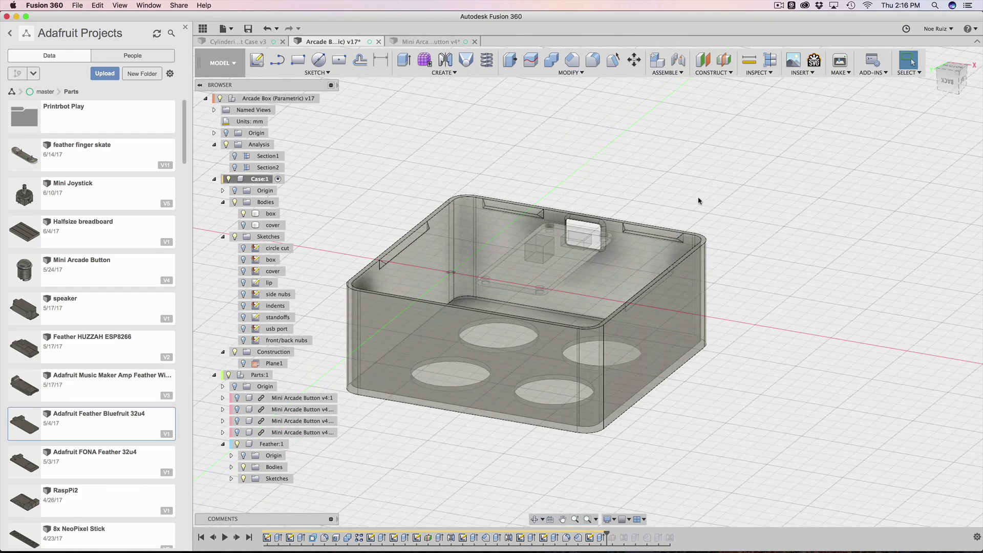
- Roll the timeline forward to include Plane2, and show Plane1 alongside it in the box
shift+middle_drag(764, 260, 707, 436)
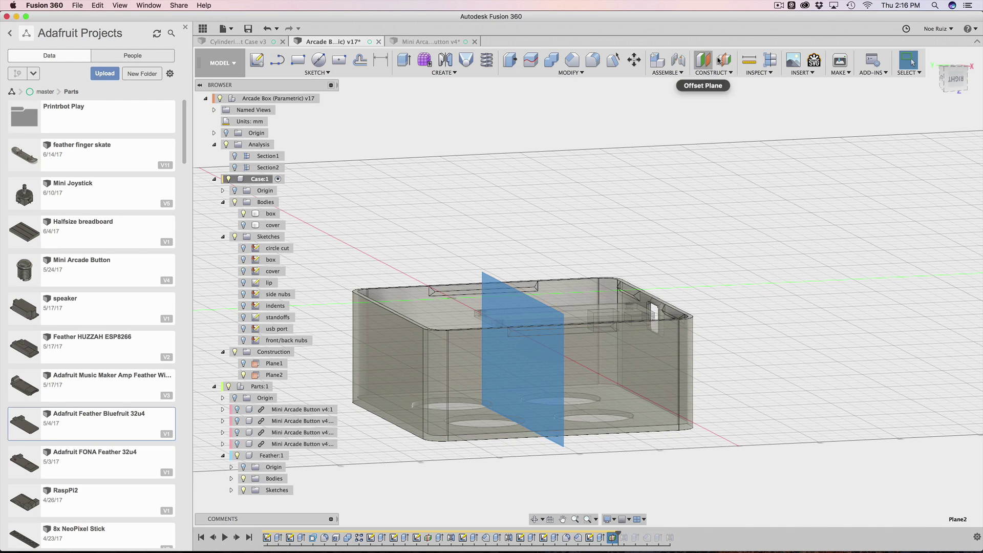
shift+middle_drag(693, 200, 735, 151)
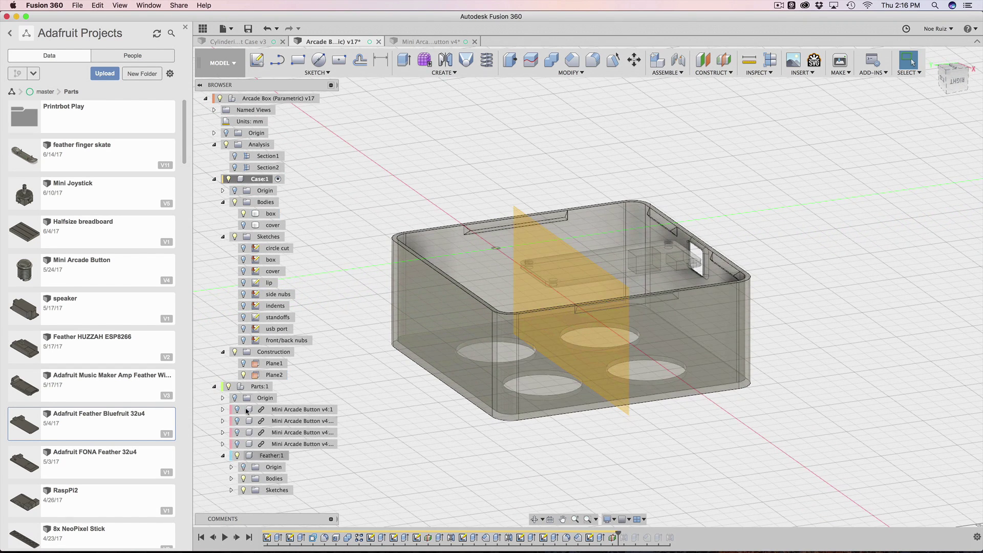
click(244, 364)
shift+middle_drag(386, 379, 719, 368)
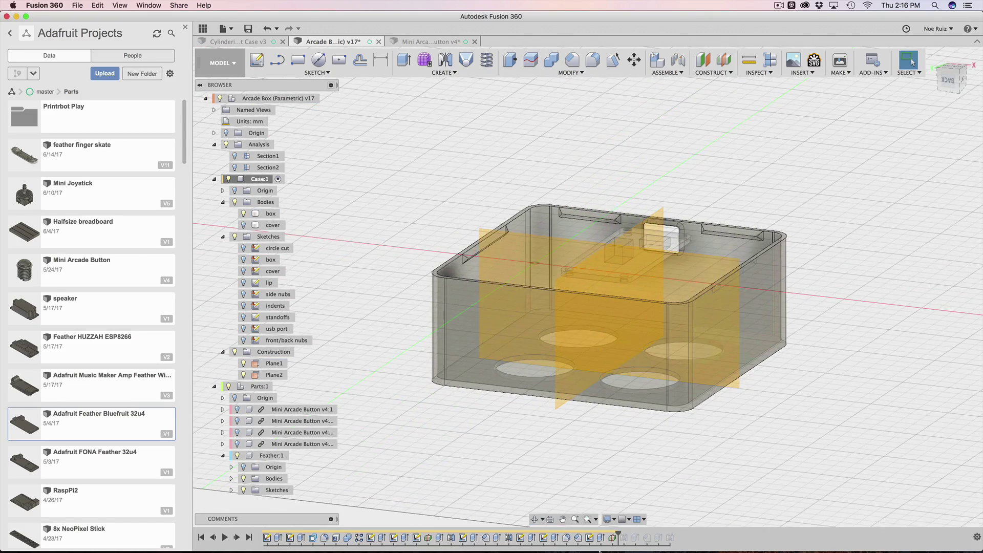
- Open the Plane2 feature to review the two opposite box faces that define it, and close it
double_click(615, 539)
shift+middle_drag(567, 476, 517, 467)
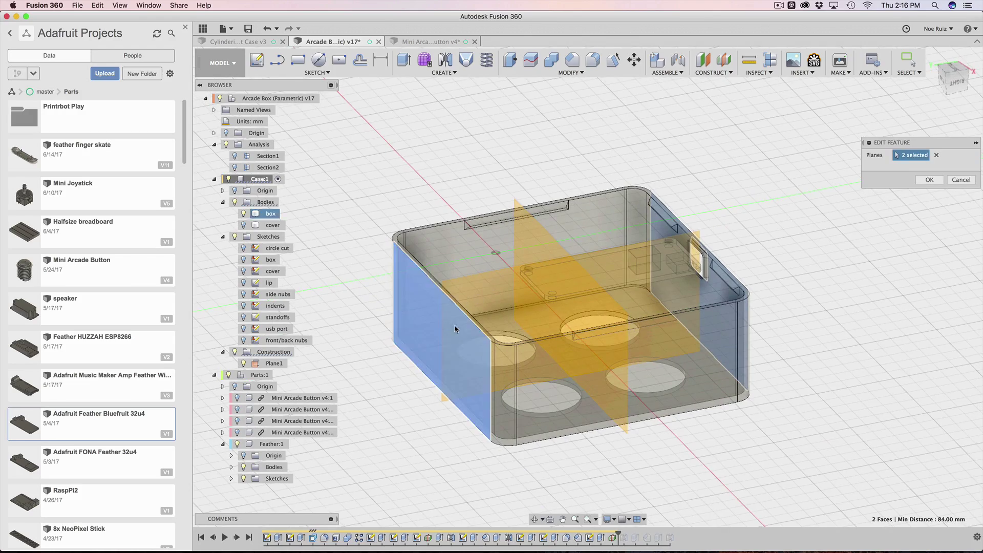
shift+middle_drag(962, 444, 854, 420)
key(Return)
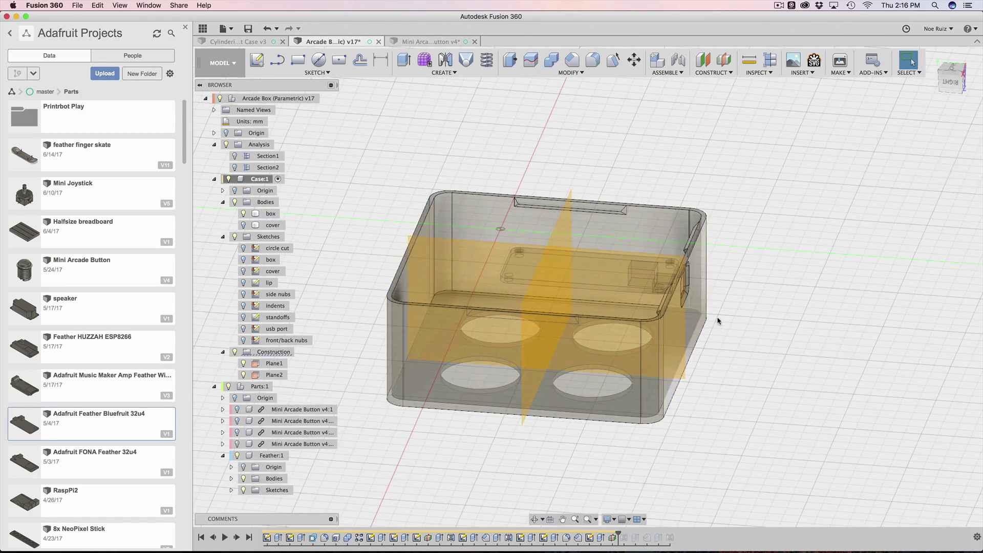
- Examine how Plane1 and Plane2 cross at the middle of the box
scroll(716, 318, down, 3)
scroll(630, 302, up, 4)
scroll(426, 297, down, 2)
scroll(453, 288, down, 1)
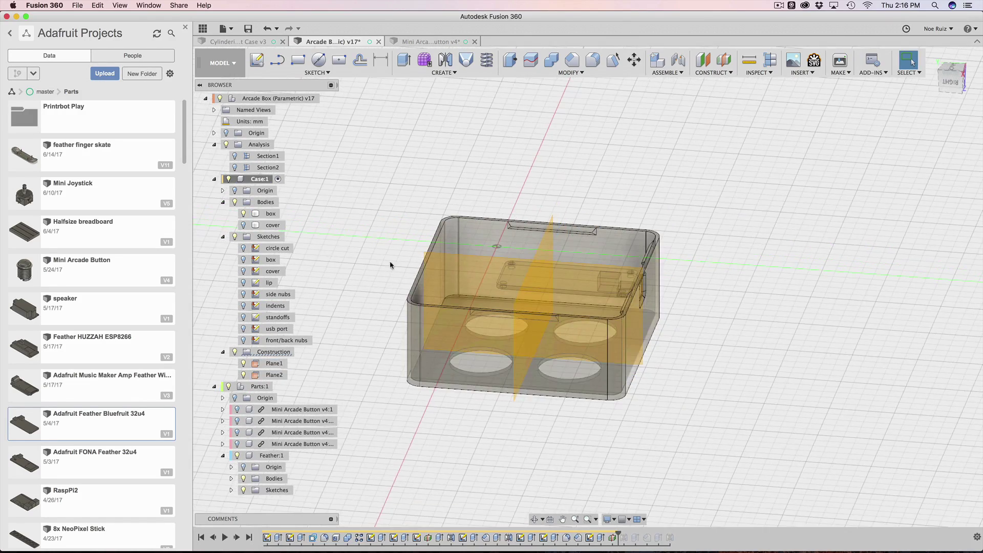
middle_drag(546, 275, 617, 260)
scroll(614, 230, up, 4)
scroll(441, 270, down, 5)
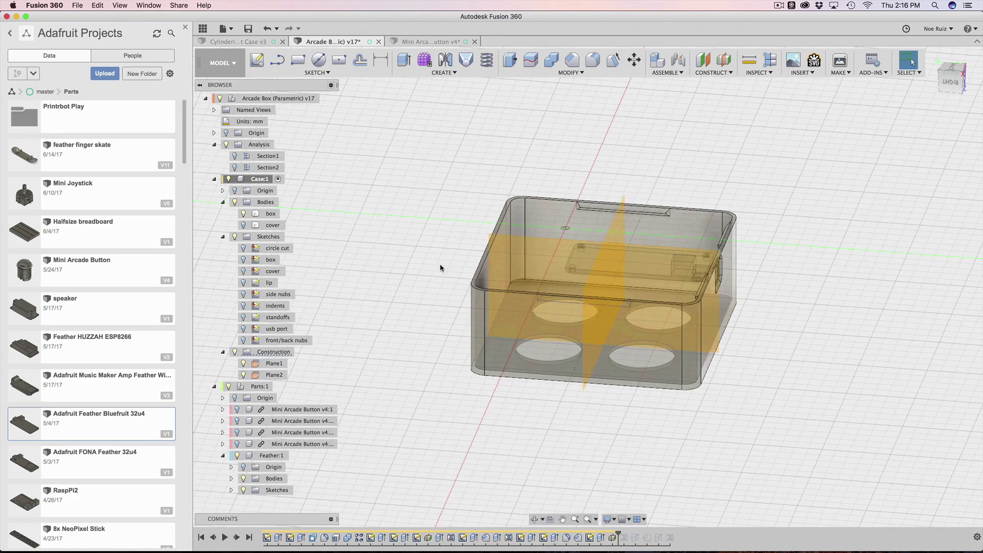
shift+middle_drag(441, 270, 474, 344)
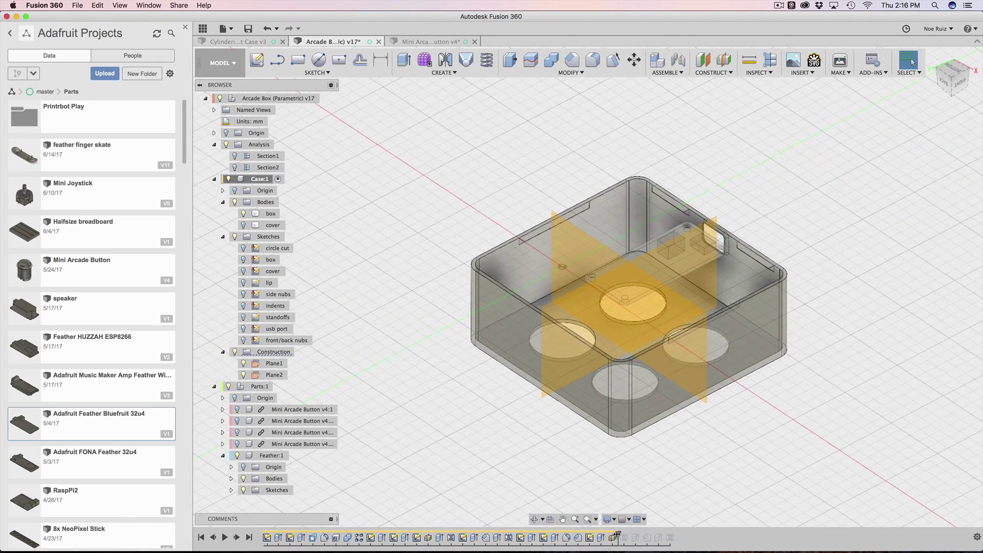
- Roll the timeline forward past the mirror feature and inspect the nubs on the wall opposite the USB opening
scroll(675, 203, up, 8)
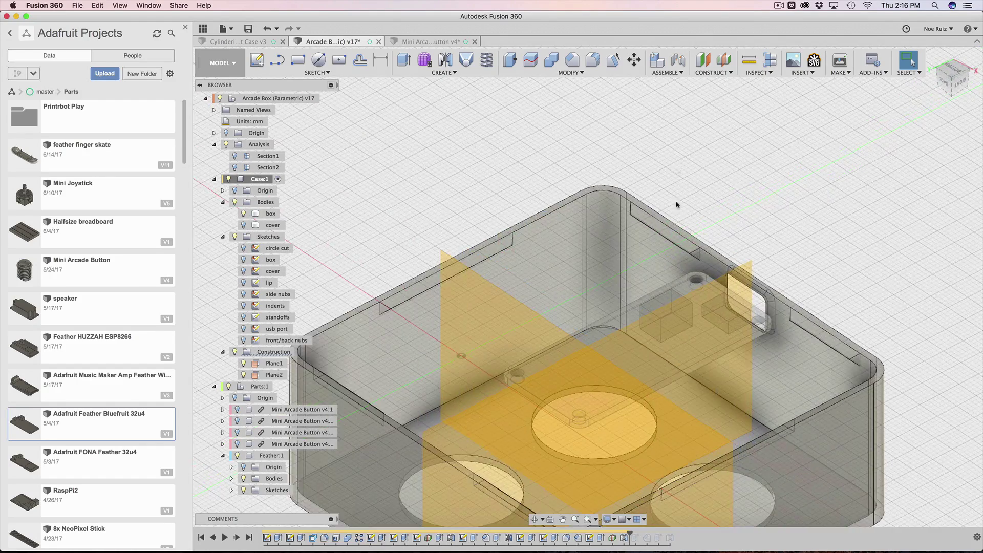
scroll(679, 241, down, 5)
shift+middle_drag(709, 248, 764, 196)
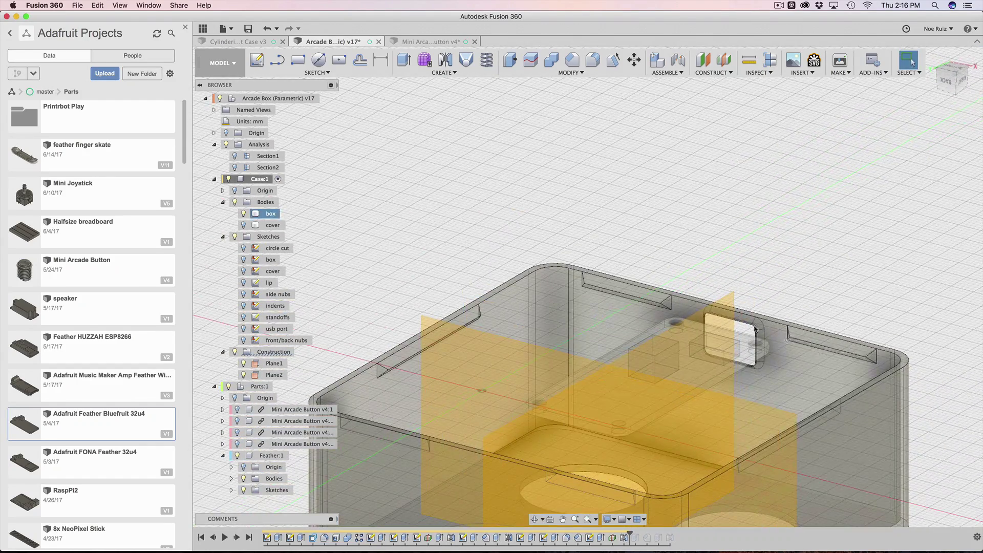
shift+middle_drag(754, 325, 704, 269)
middle_drag(704, 269, 909, 197)
scroll(414, 368, up, 4)
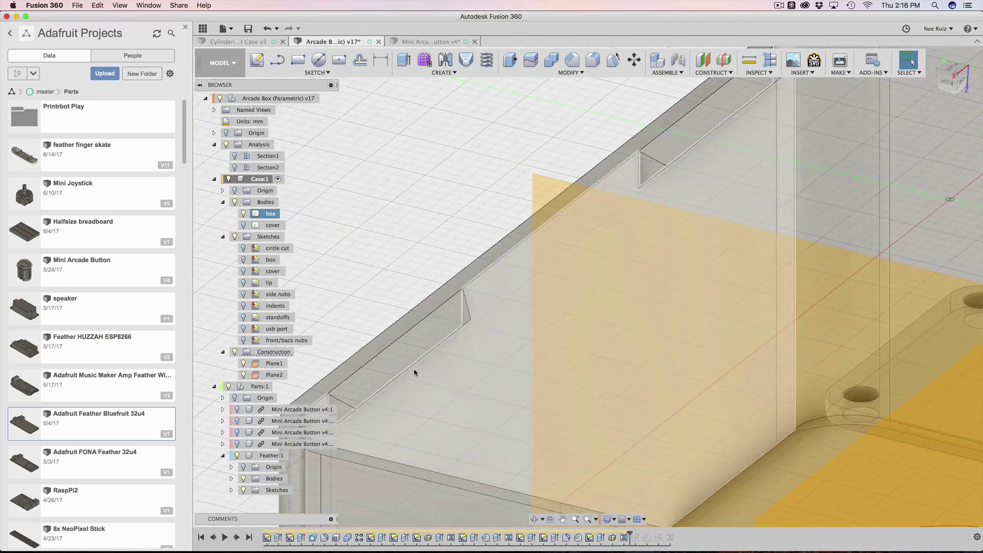
scroll(414, 368, down, 5)
shift+middle_drag(420, 283, 409, 258)
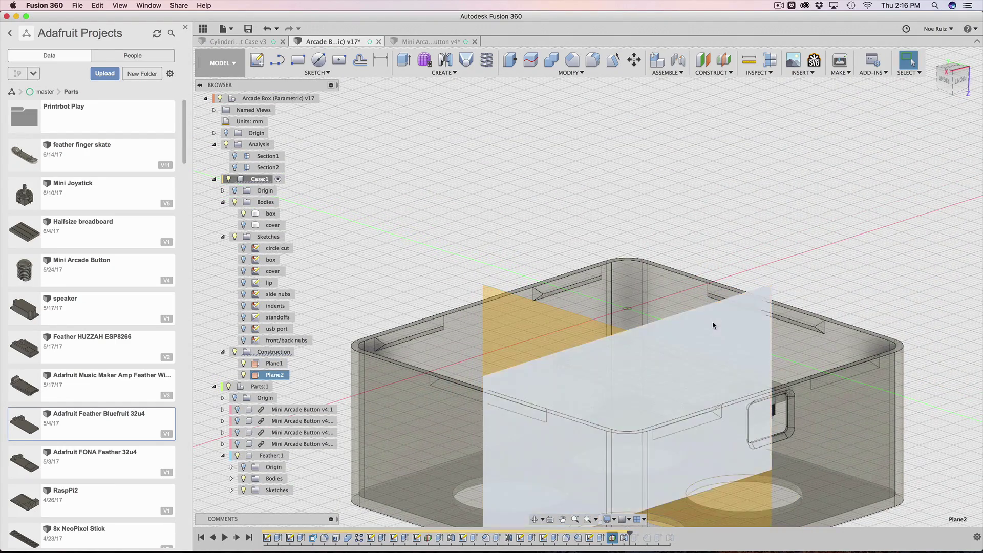
- Hide Plane1 and highlight Plane2 to view the nubs on both sides of the mirror plane, then clear the selection
click(712, 320)
click(244, 363)
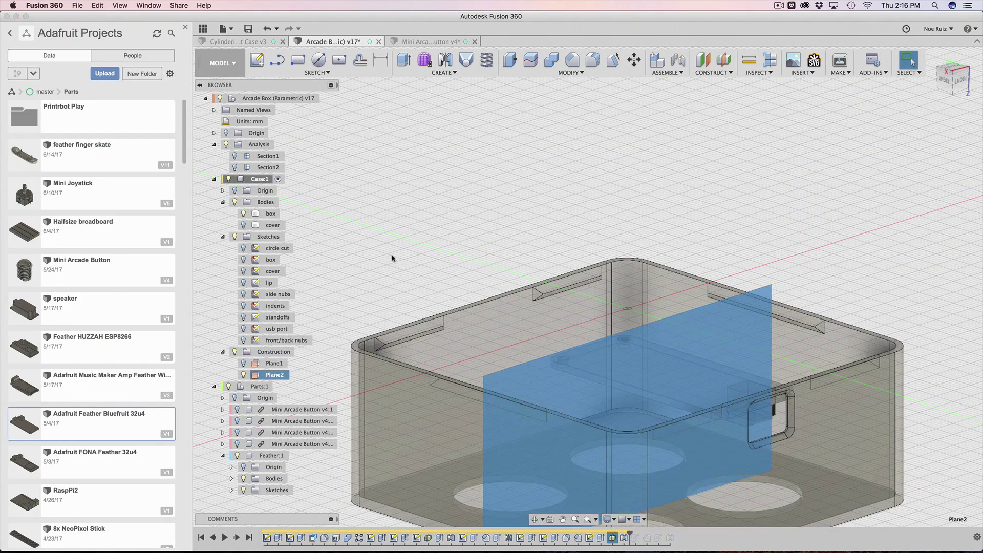
shift+middle_drag(395, 259, 417, 231)
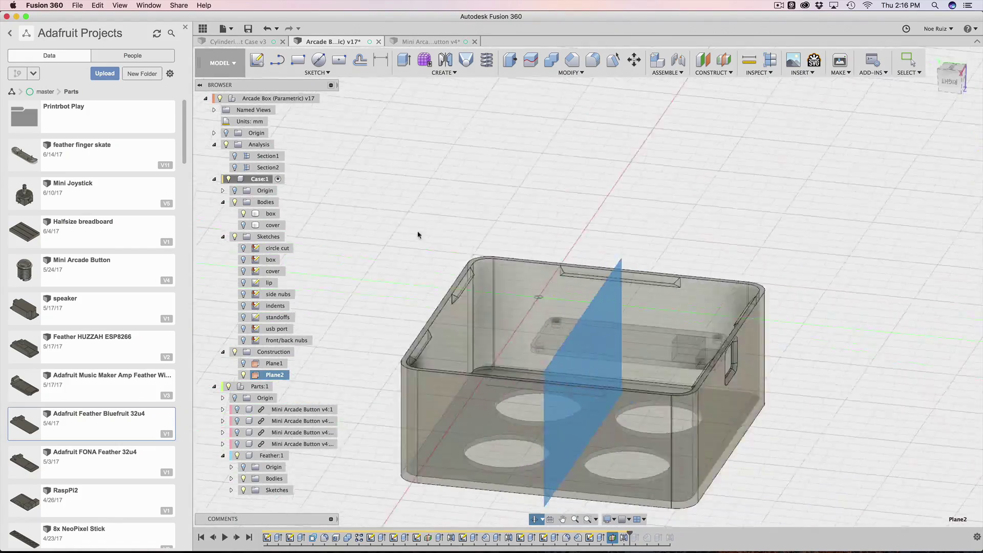
click(482, 227)
- Show the cover body and hide the box to view the cover's lip and standoffs from above
shift+middle_drag(564, 459, 529, 173)
scroll(529, 175, down, 2)
middle_drag(635, 451, 629, 464)
shift+middle_drag(805, 283, 287, 268)
click(244, 214)
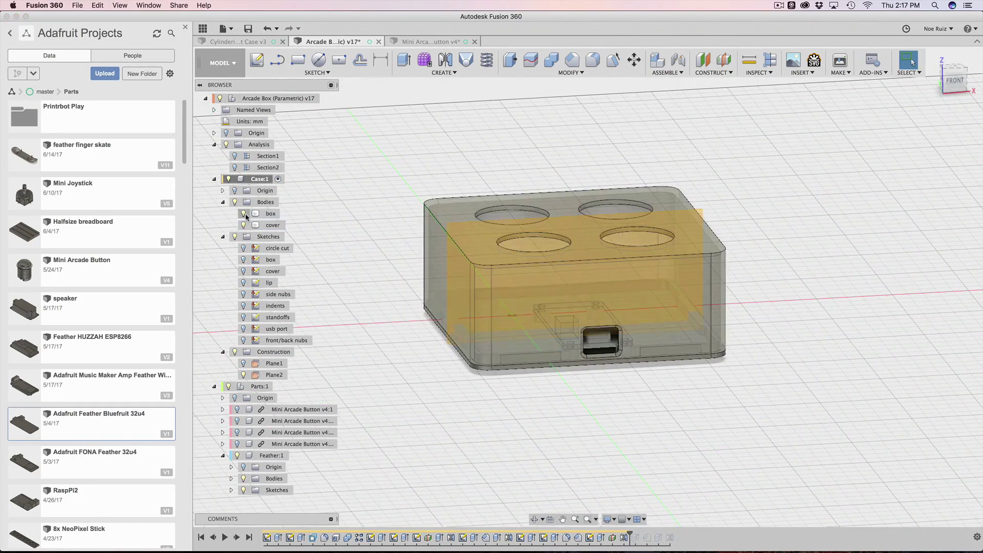
shift+middle_drag(579, 424, 625, 399)
scroll(629, 382, up, 4)
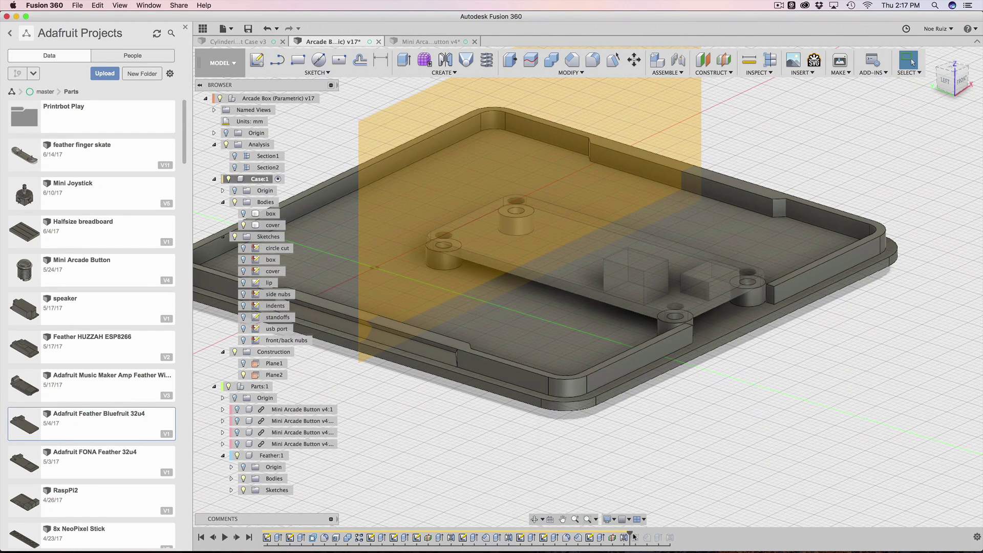
- Roll the timeline forward past the next extrude and open it for editing to examine the nub profiles on the cover's lip
drag(629, 533, 641, 533)
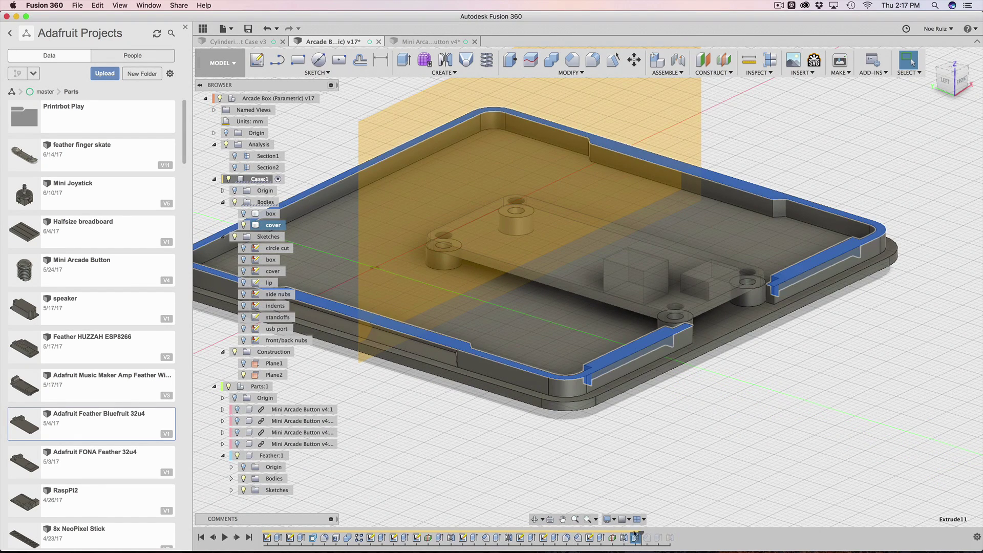
click(264, 340)
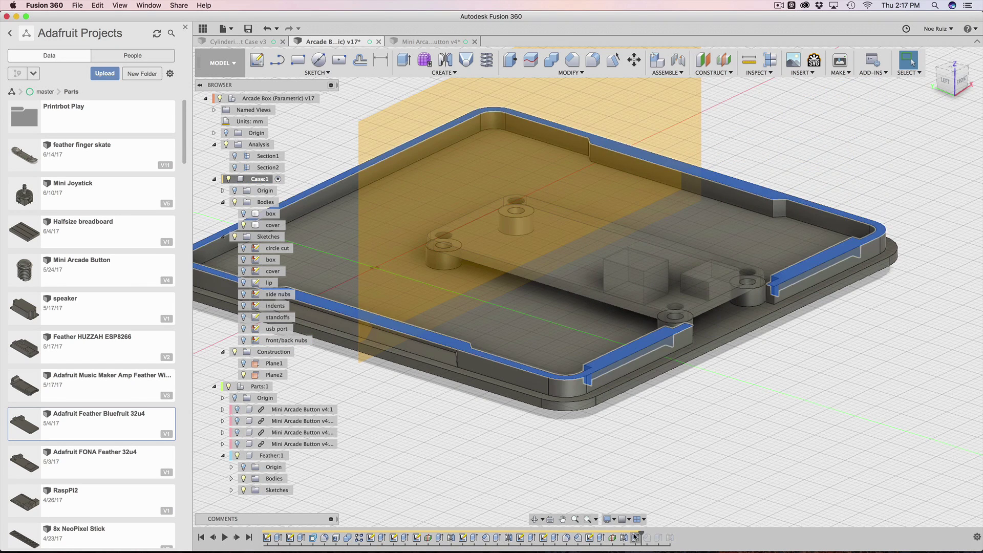
double_click(590, 538)
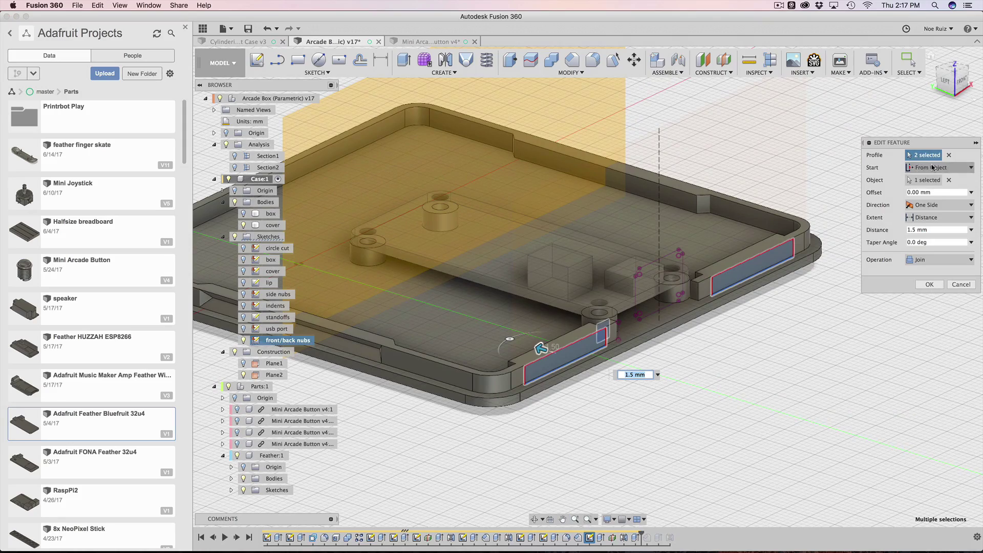
click(932, 167)
click(933, 167)
scroll(756, 300, up, 3)
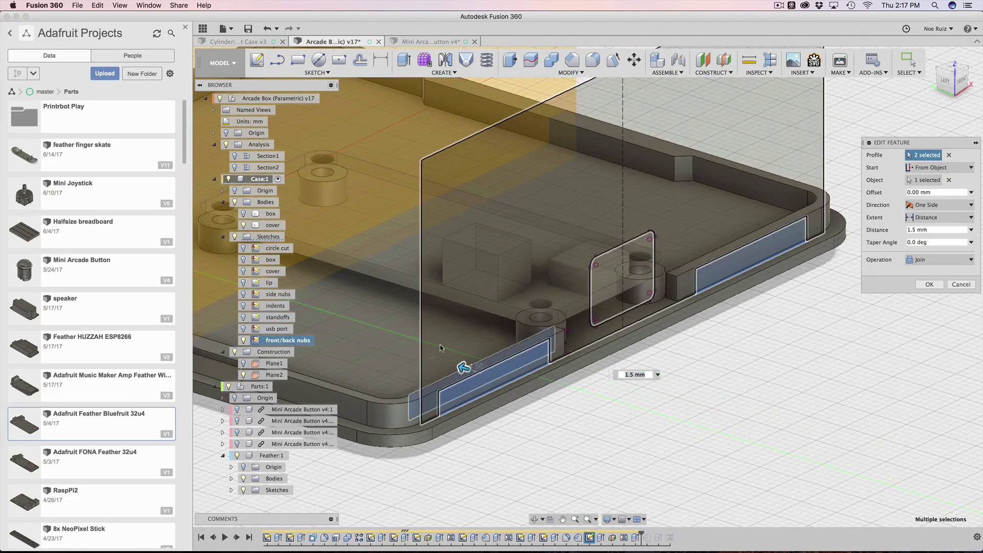
scroll(441, 348, up, 3)
shift+middle_drag(700, 426, 744, 428)
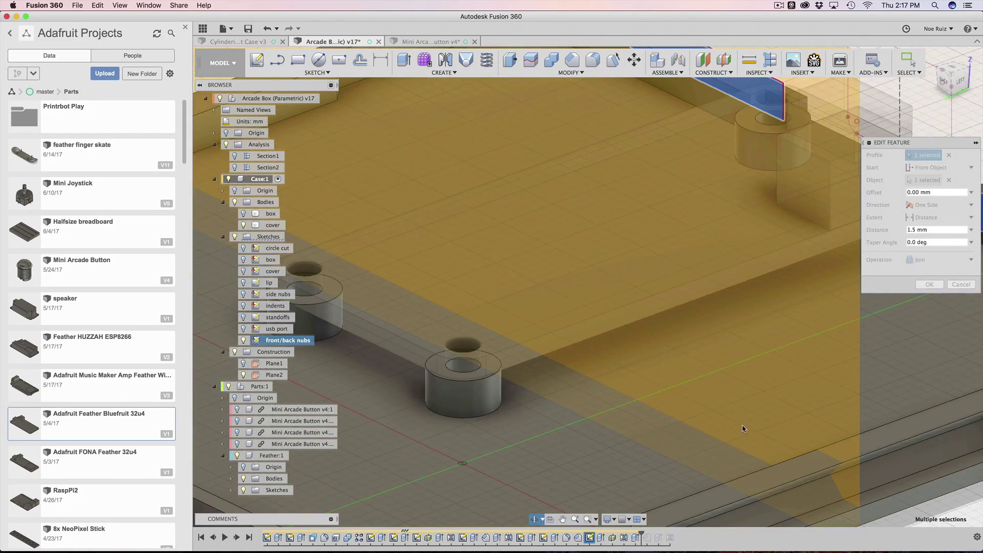
middle_drag(618, 304, 441, 422)
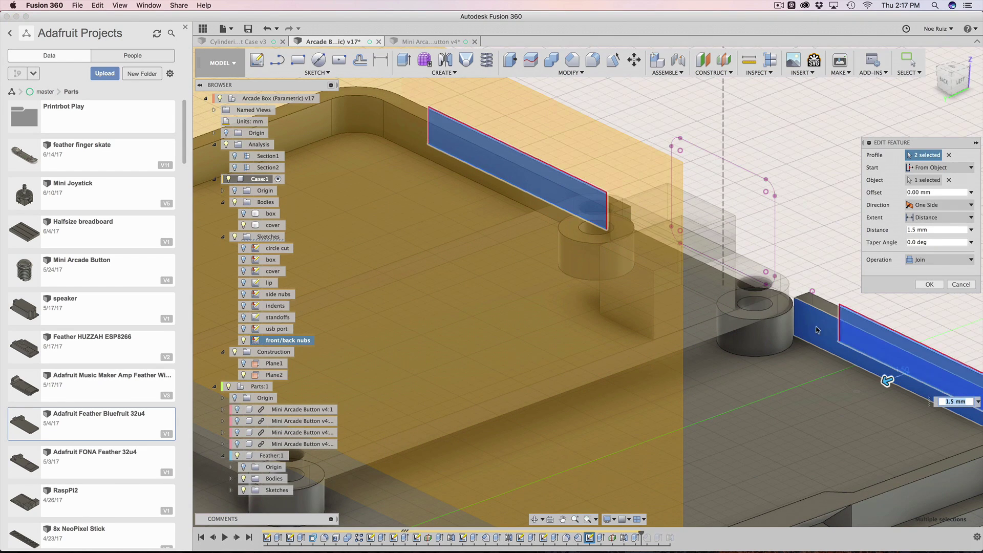
middle_drag(815, 252, 768, 247)
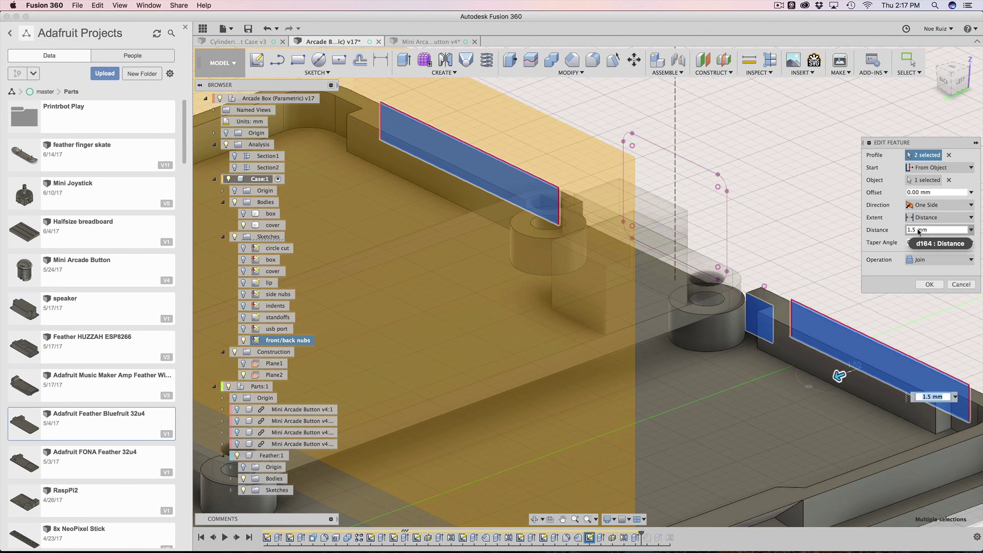
- Check the nub extrusion's distance and operation settings, and cancel the edit
drag(917, 231, 896, 234)
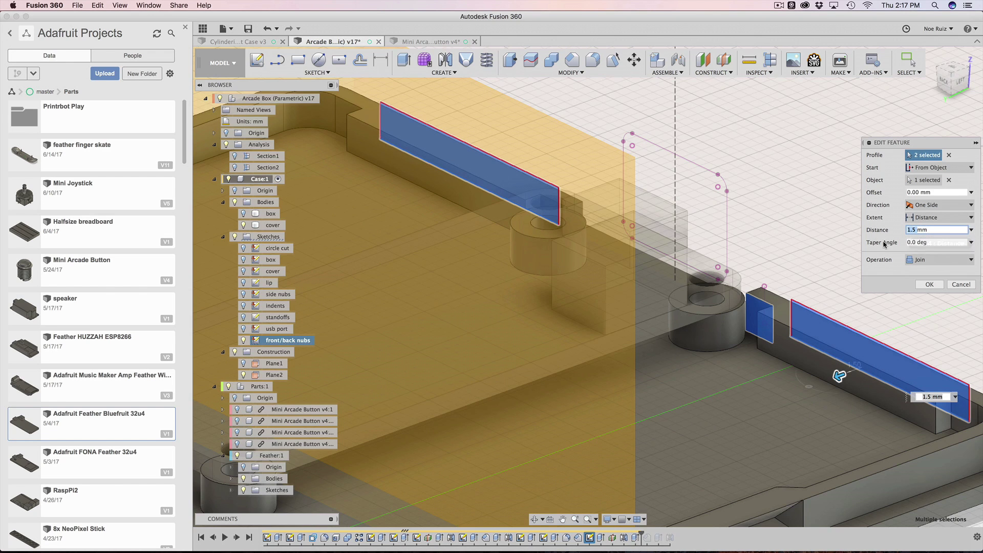
middle_drag(830, 212, 789, 207)
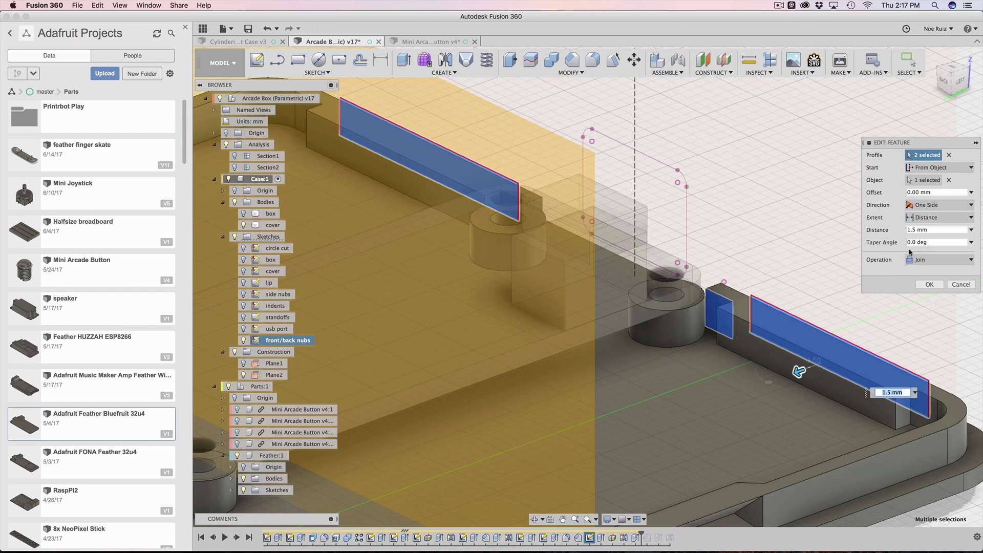
click(933, 231)
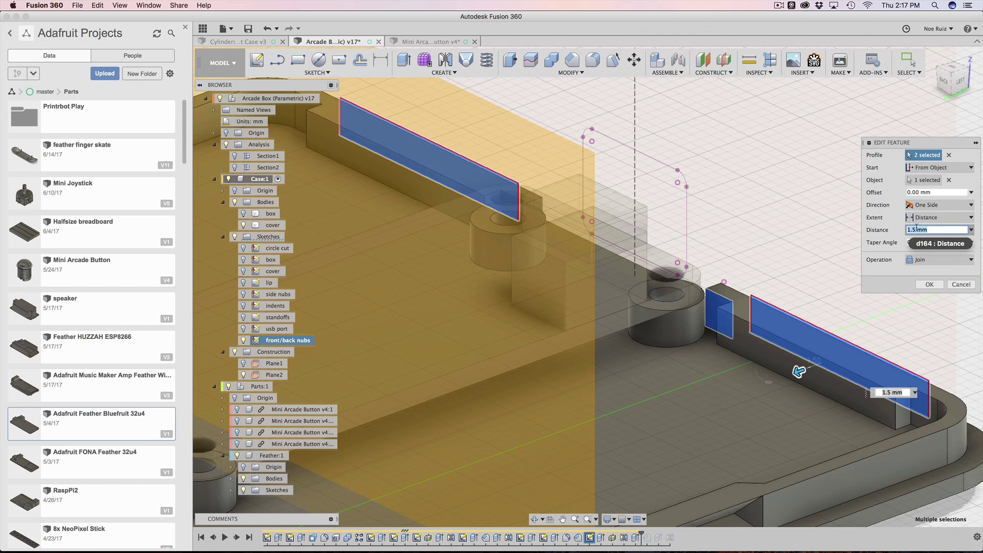
click(935, 261)
click(922, 272)
click(957, 285)
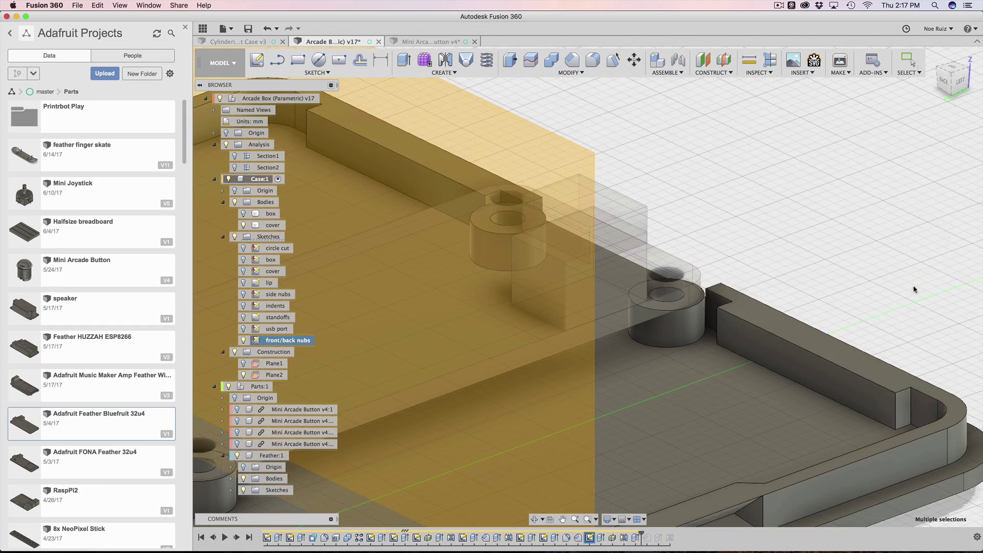
- Roll the timeline forward past the feature that angles the nub ends, and inspect them beside the USB gap
scroll(797, 249, down, 3)
shift+middle_drag(797, 249, 884, 262)
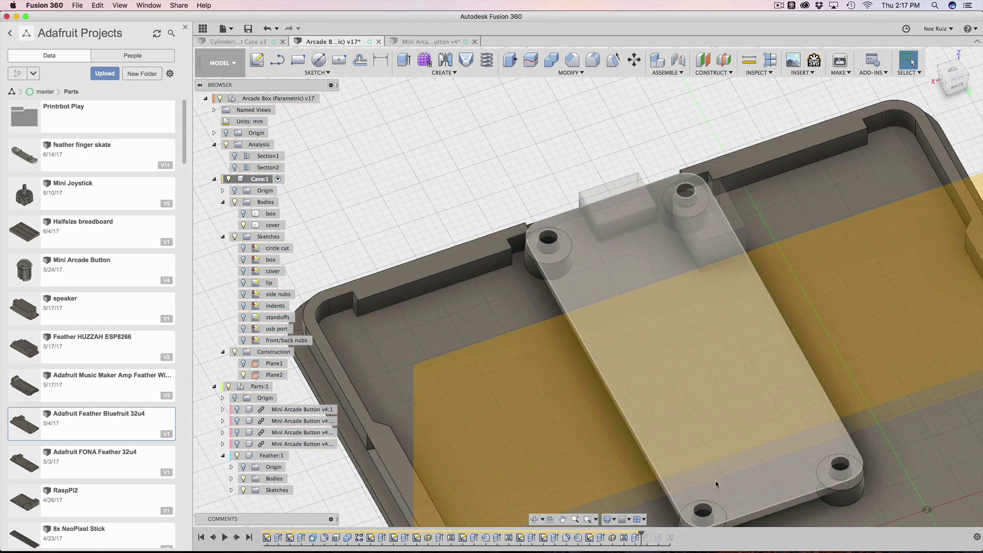
drag(641, 532, 653, 534)
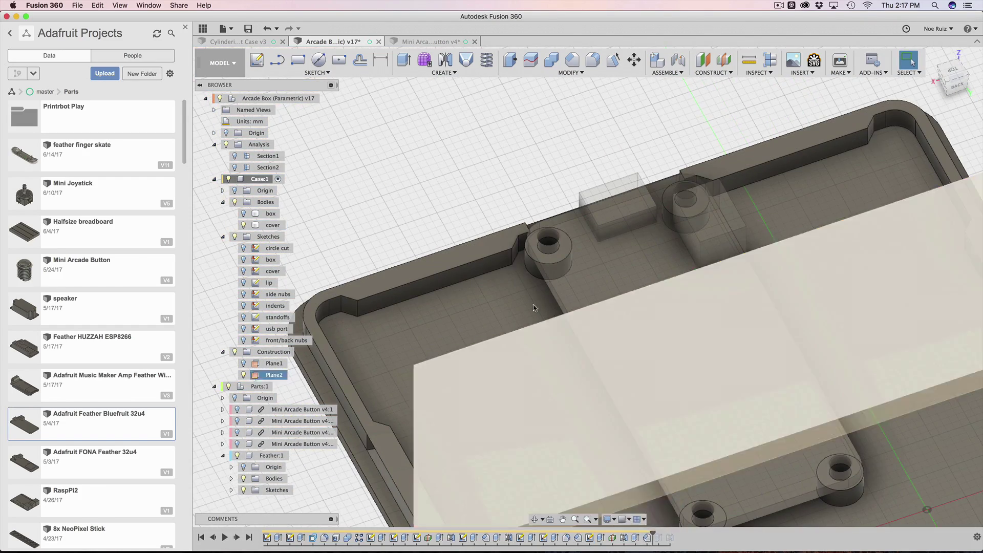
mouse_move(471, 196)
middle_down()
mouse_move(522, 189)
mouse_move(589, 160)
mouse_move(601, 168)
middle_up()
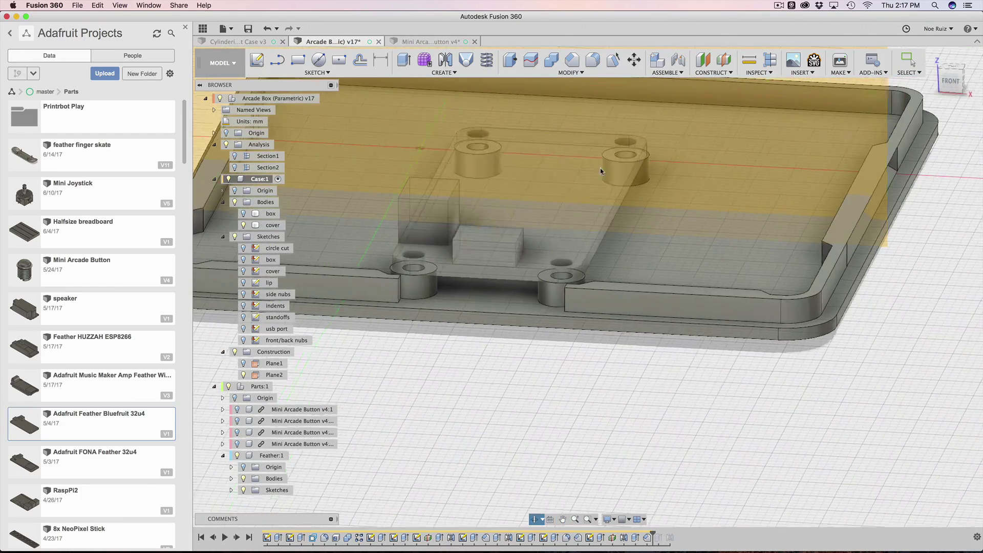
- Roll the timeline forward past the tapered cut extrude and open it for editing to examine its two profiles on the cover's lip
double_click(659, 538)
scroll(608, 302, up, 2)
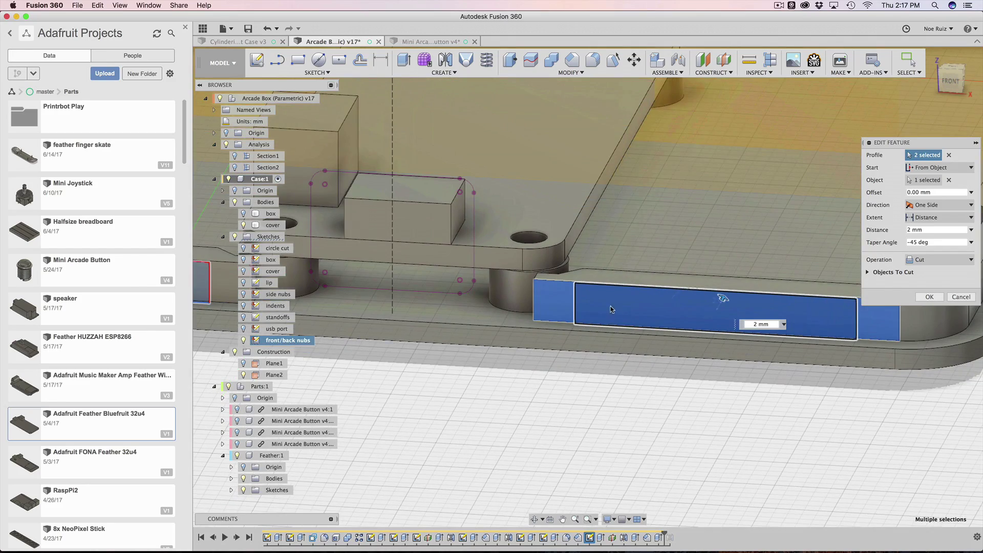
shift+middle_drag(609, 300, 645, 448)
scroll(536, 312, up, 5)
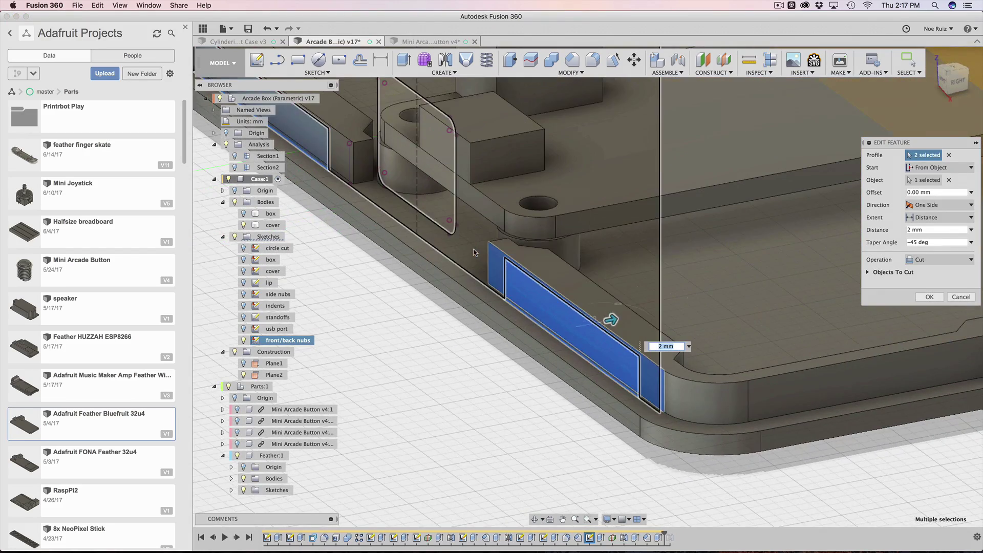
scroll(496, 256, down, 3)
scroll(496, 257, down, 4)
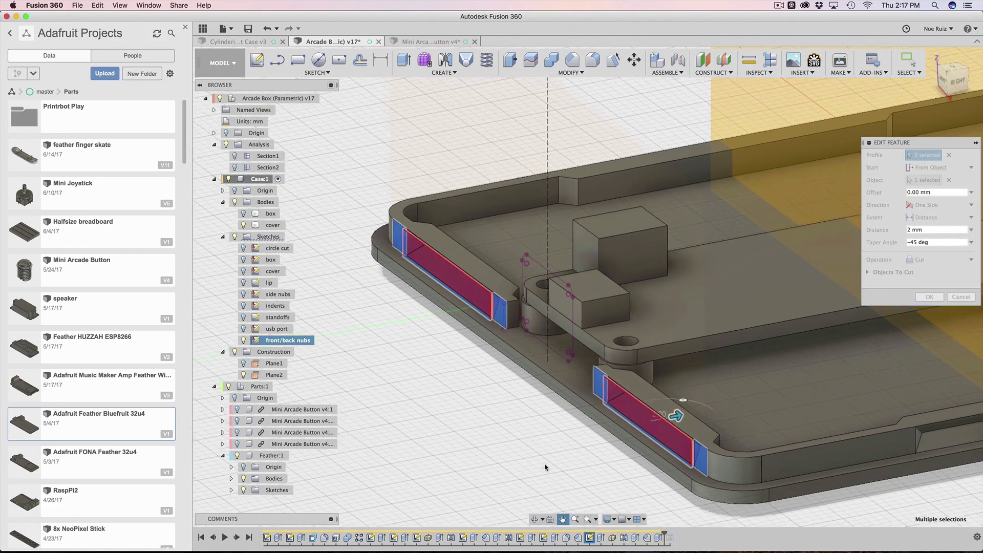
scroll(688, 416, up, 2)
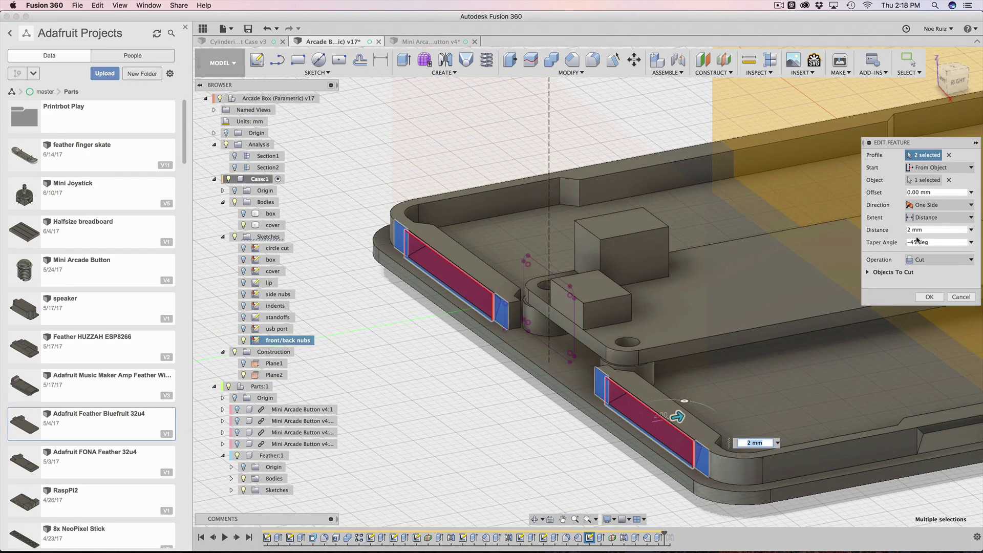
- Check the cut extrusion's taper angle setting and cancel the edit
click(915, 242)
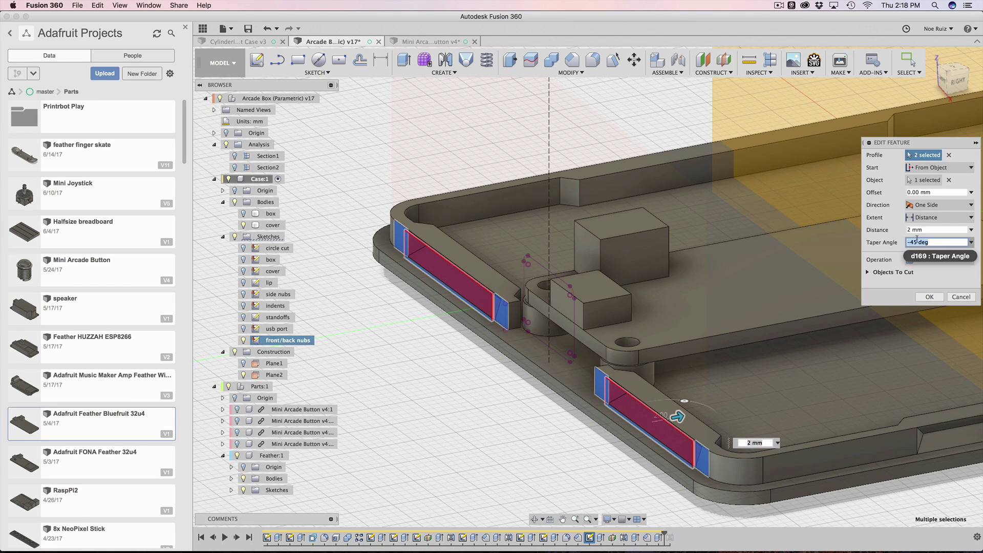
scroll(558, 431, down, 3)
middle_drag(522, 433, 518, 379)
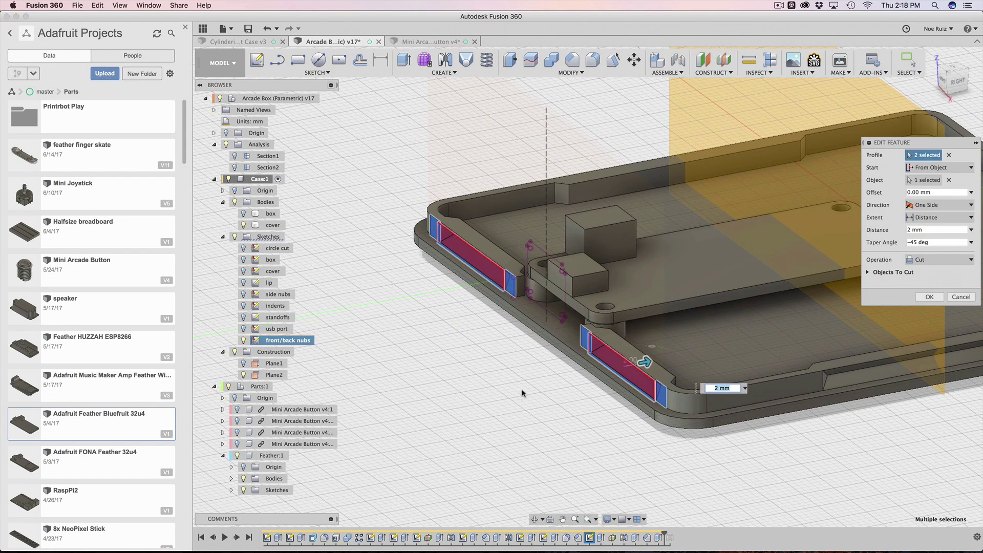
click(963, 297)
- Inspect the indents cut into the cover's lip on both sides of the USB gap
shift+middle_drag(471, 333, 451, 343)
middle_drag(451, 342, 420, 361)
scroll(446, 351, up, 5)
scroll(444, 348, down, 6)
scroll(427, 257, up, 5)
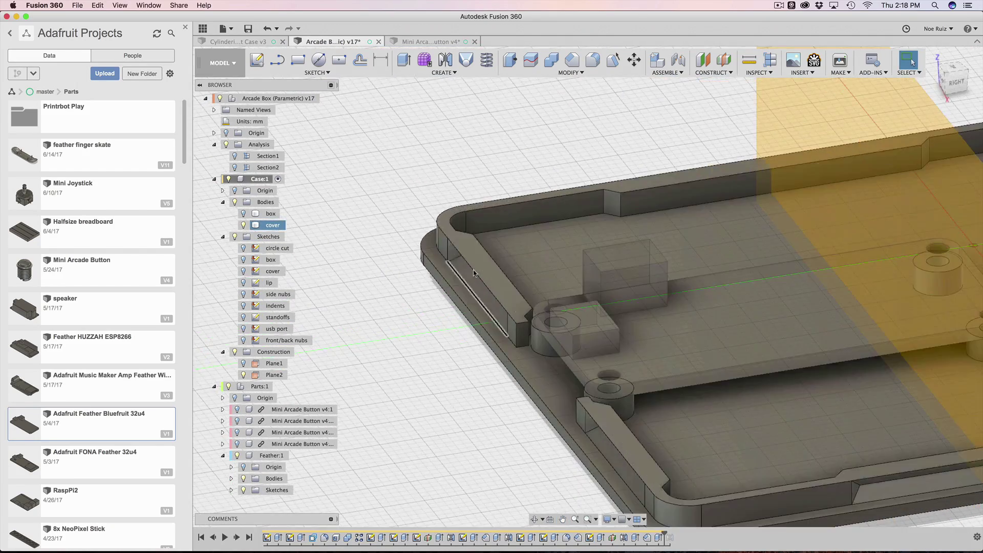
scroll(543, 409, down, 3)
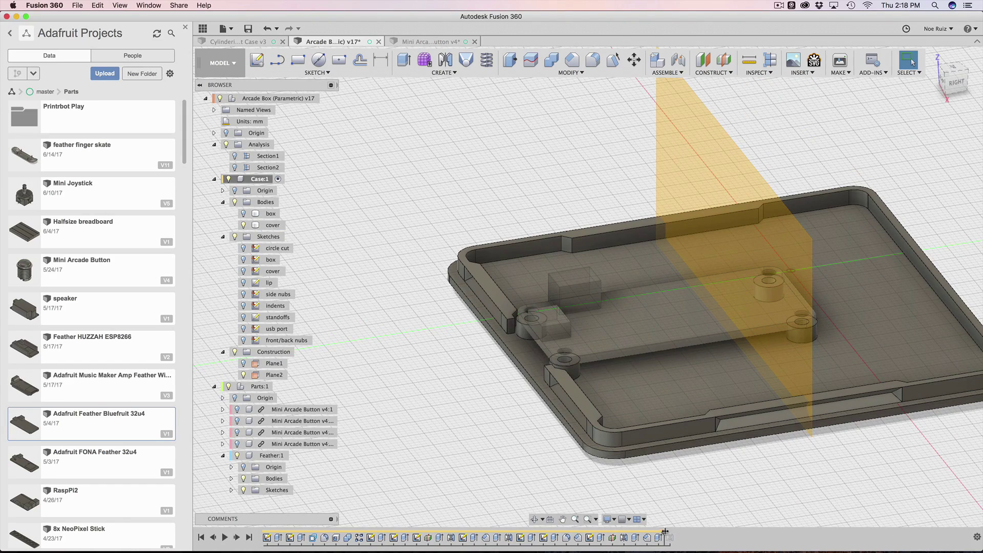
- Roll the timeline forward past Mirror4 and inspect the indents on the cover's wall opposite the USB gap
drag(665, 532, 677, 535)
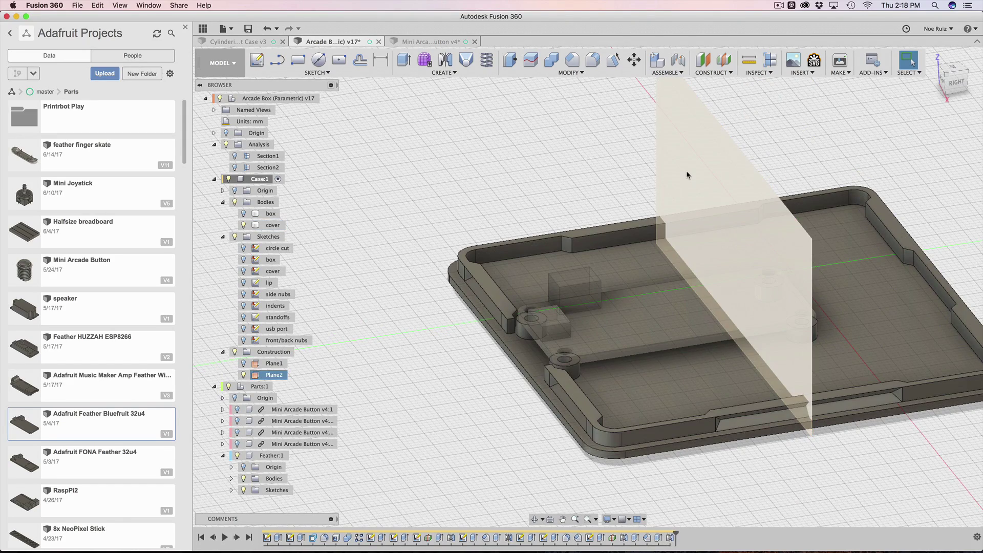
mouse_move(689, 175)
shift+middle_down()
mouse_move(841, 164)
mouse_move(825, 165)
mouse_move(859, 214)
mouse_move(784, 160)
mouse_move(707, 174)
shift+middle_up()
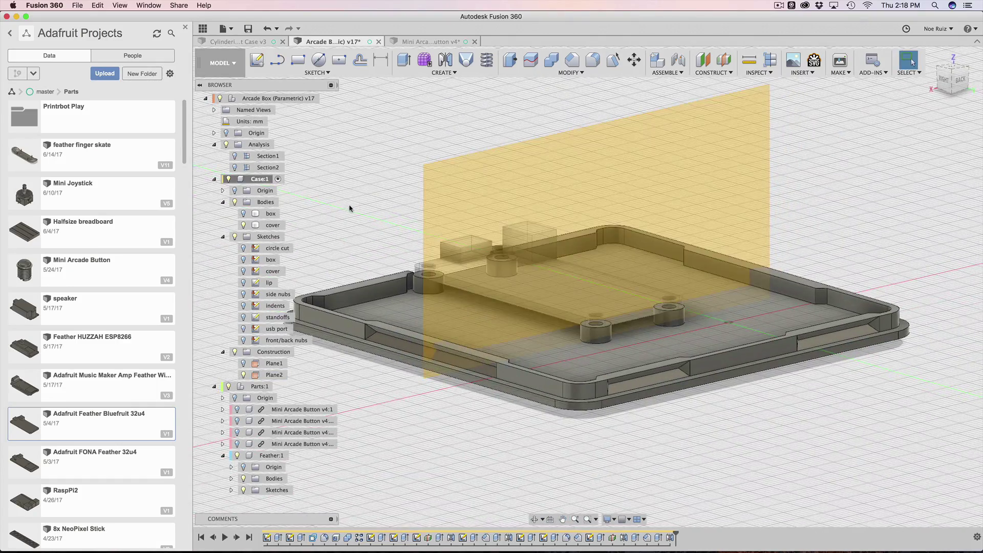
shift+middle_drag(350, 208, 619, 387)
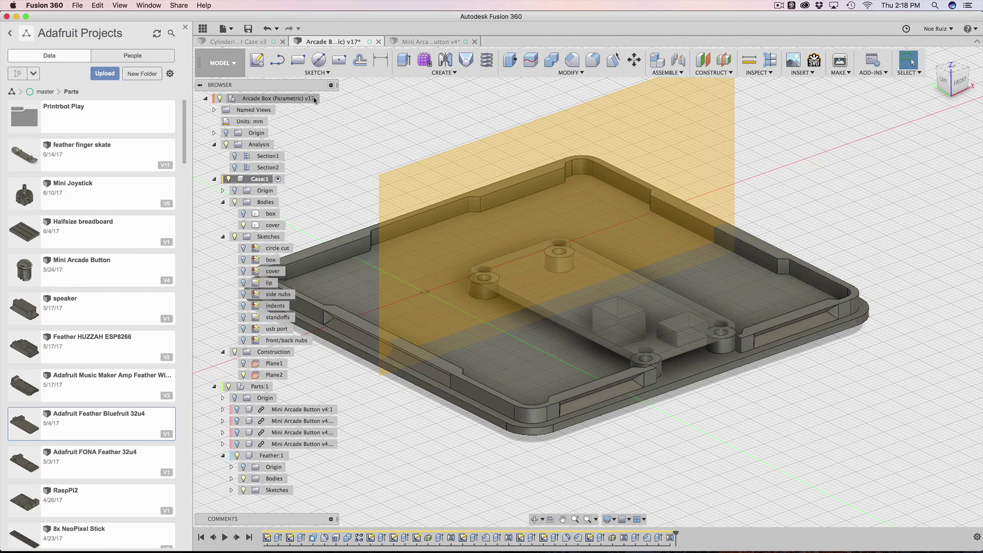
- Activate the top-level Arcade Box component and review the last mirror feature's selected faces and mirror plane
click(331, 98)
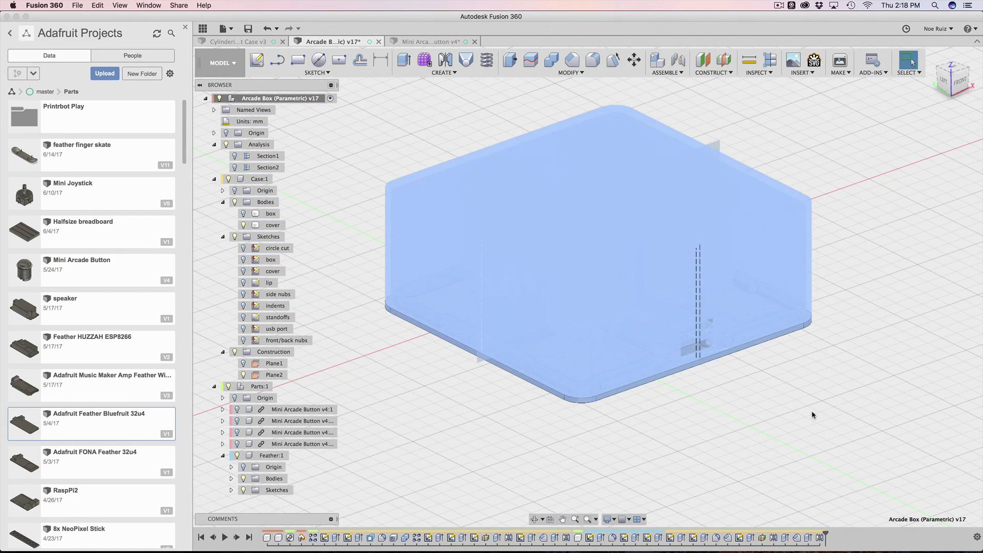
click(813, 415)
double_click(820, 538)
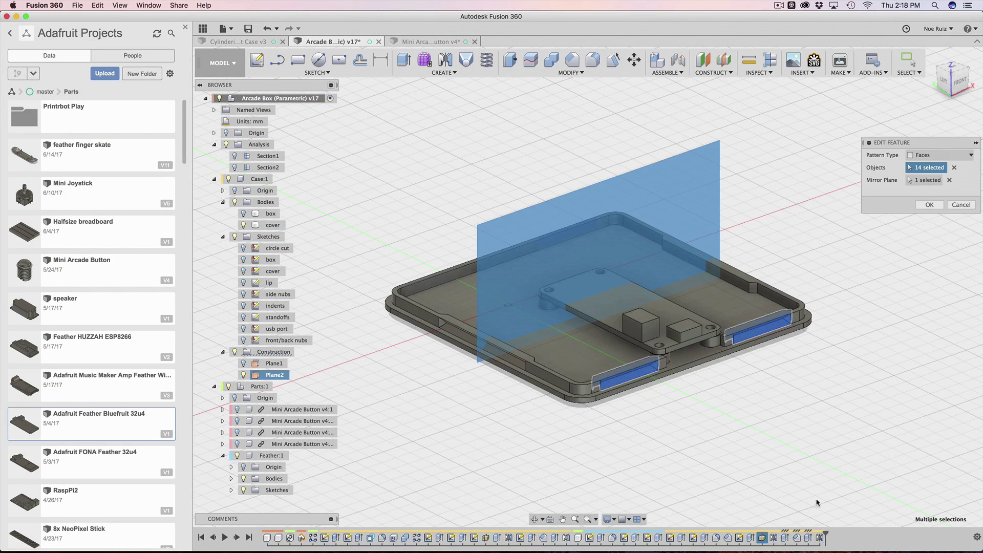
key(Return)
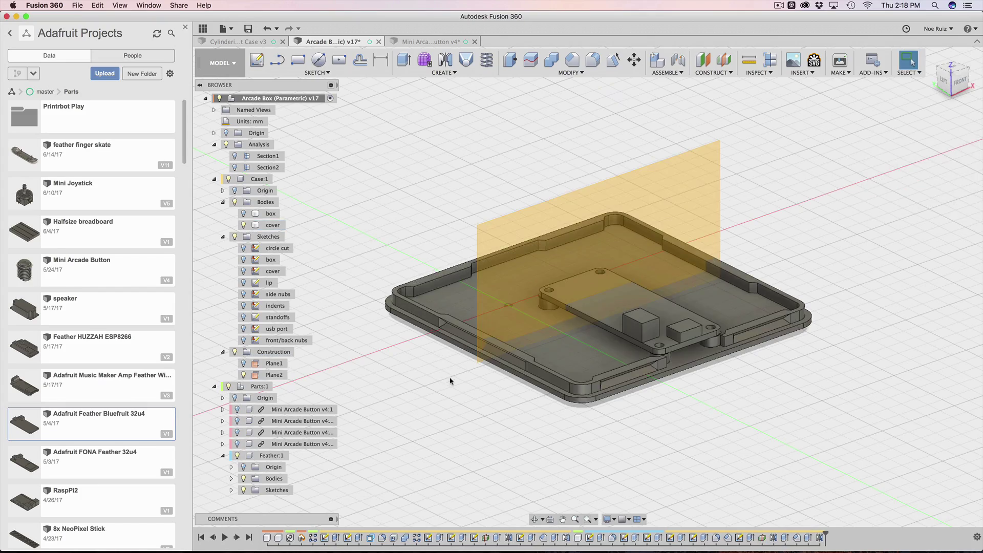
shift+middle_drag(450, 380, 656, 226)
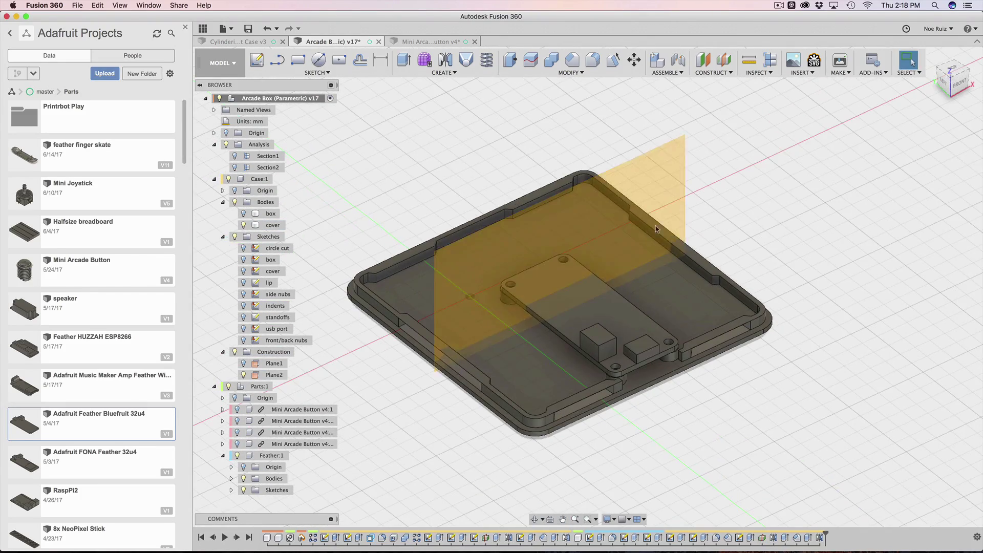
- Hide Plane2 and collapse the case's Construction folder
click(243, 375)
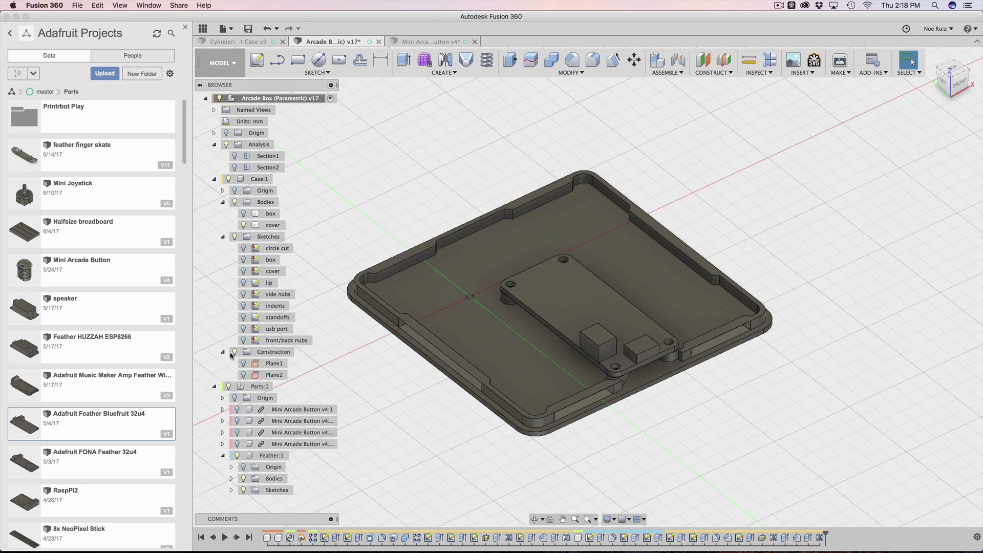
click(223, 352)
shift+middle_drag(441, 361, 342, 248)
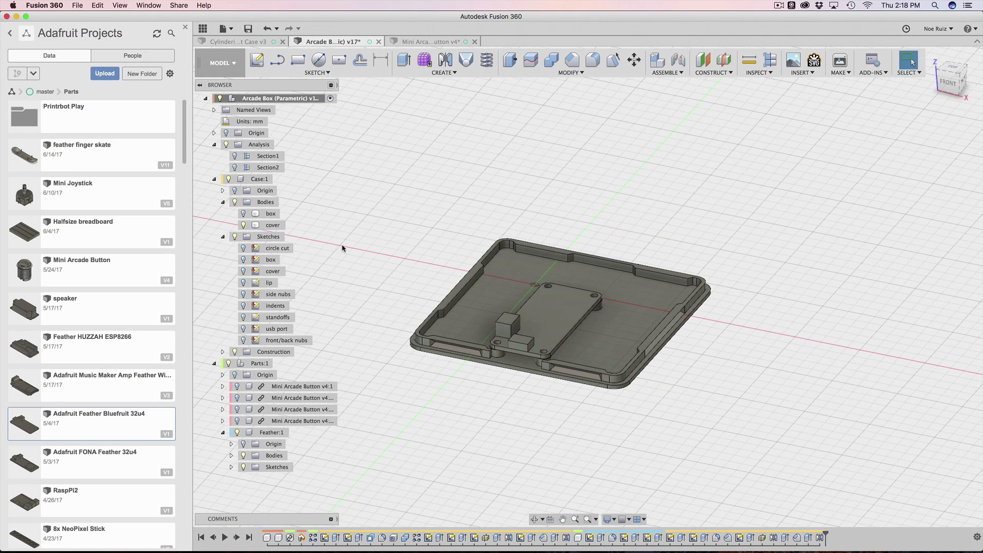
- Show all four Mini Arcade Button components above the cover and collapse the Parts component
click(287, 387)
shift+click(302, 421)
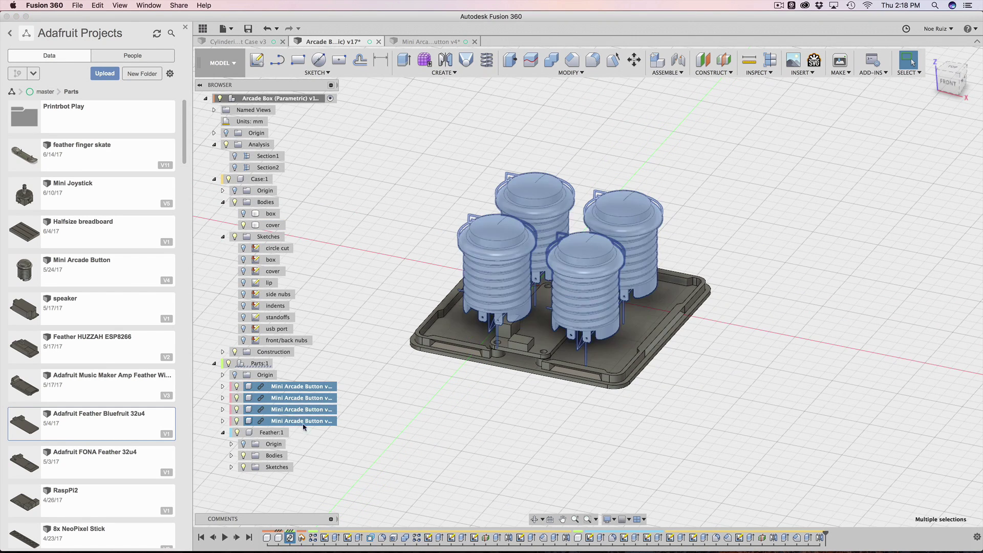
click(350, 391)
click(214, 364)
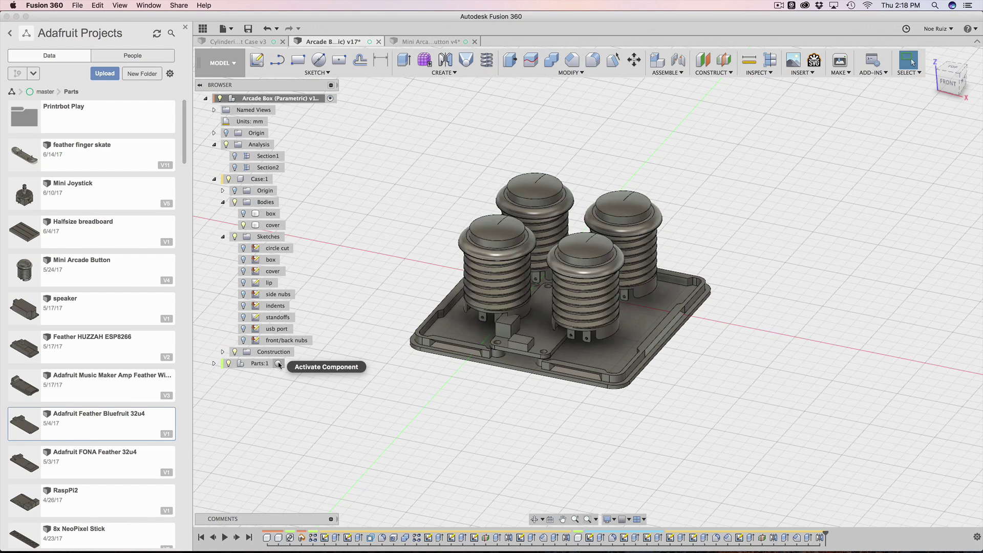
- Toggle the visibility of the Parts component to compare the case with and without its parts
click(278, 363)
click(228, 364)
click(229, 364)
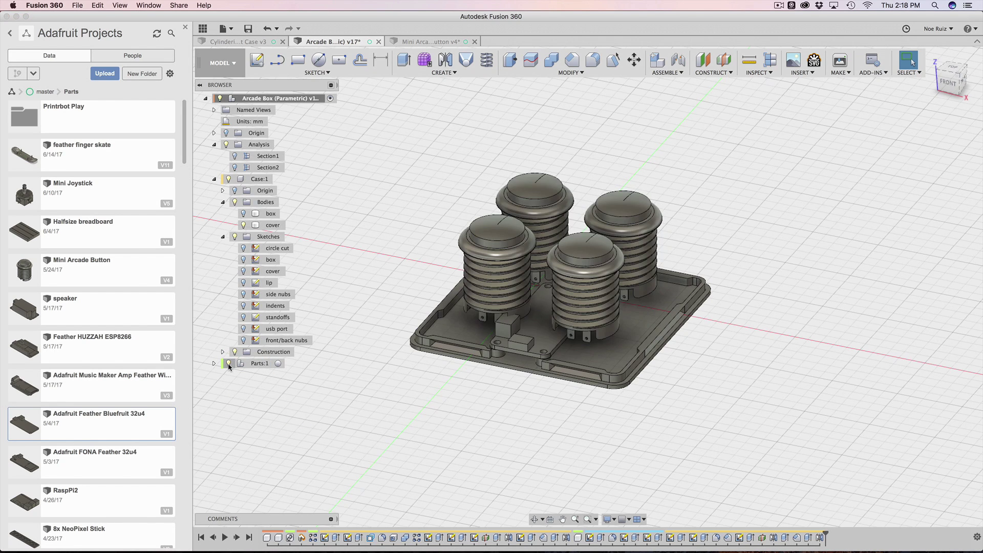
click(229, 363)
click(229, 364)
- Show the box body around the buttons and cover, and view the closed assembly from an isometric corner
click(243, 225)
shift+middle_drag(344, 378, 358, 394)
click(948, 72)
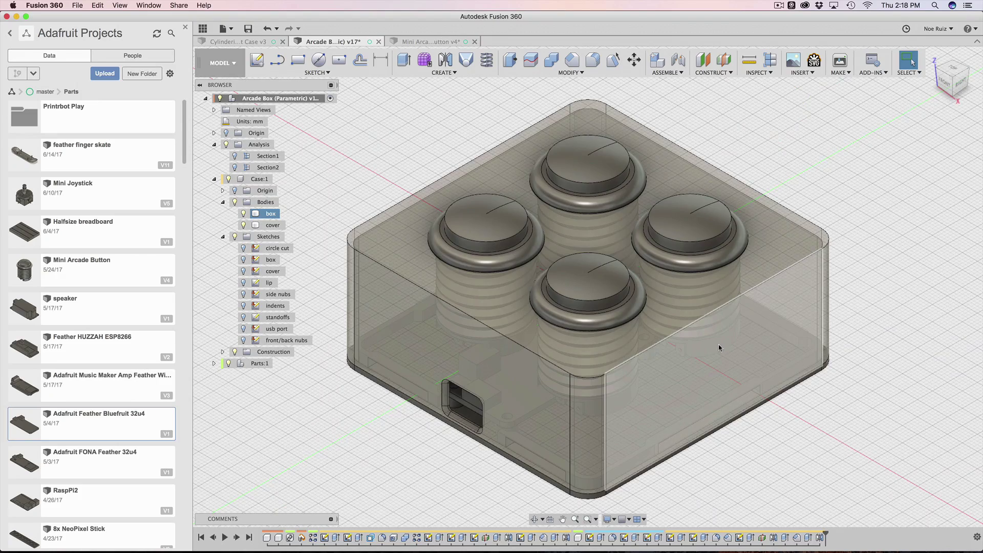
- Open the list of user parameters and keep the complete four-button box in view beside it
scroll(720, 347, down, 5)
shift+middle_drag(520, 419, 589, 411)
scroll(631, 399, up, 2)
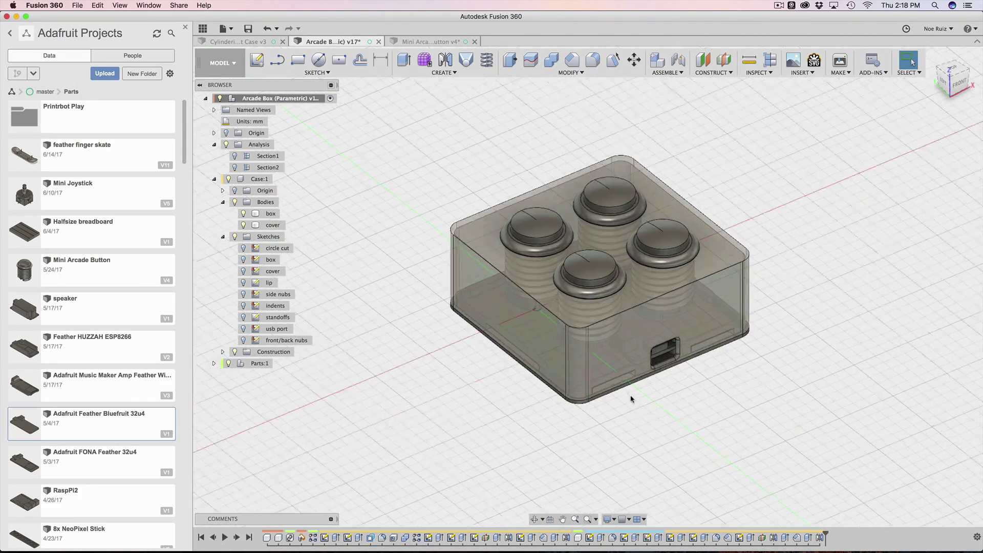
scroll(631, 399, up, 2)
middle_drag(797, 152, 775, 237)
click(570, 73)
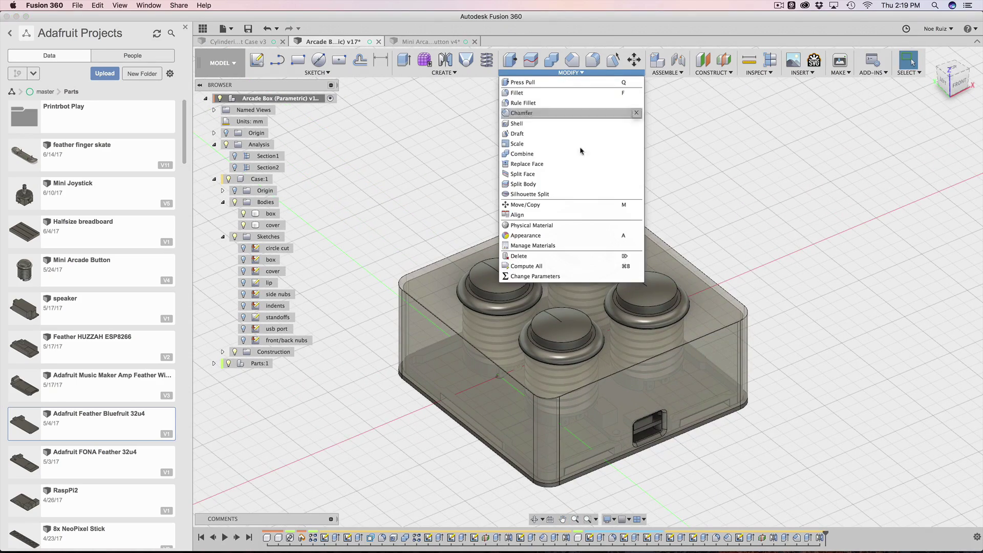
click(636, 276)
middle_drag(849, 230, 788, 186)
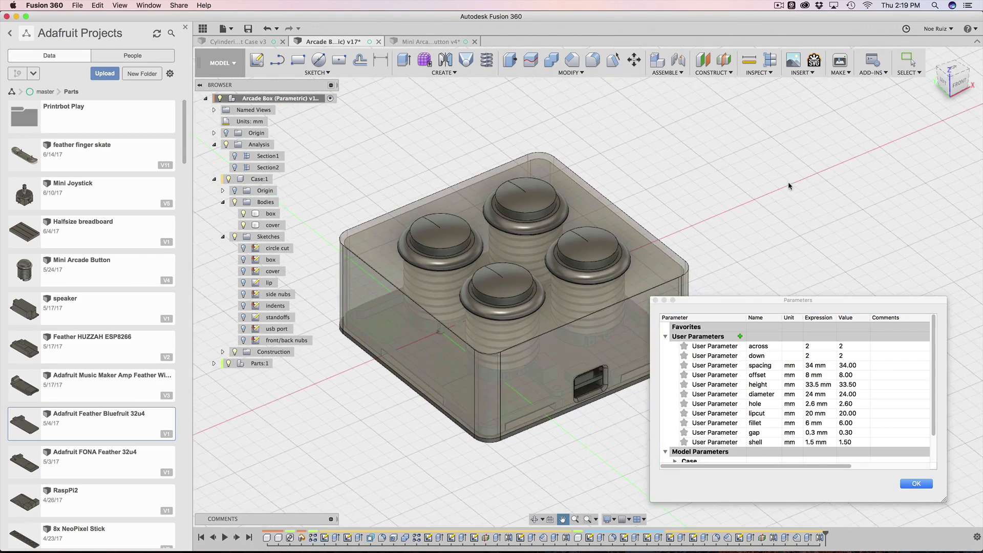
scroll(727, 259, up, 3)
scroll(726, 259, down, 5)
middle_drag(758, 231, 694, 240)
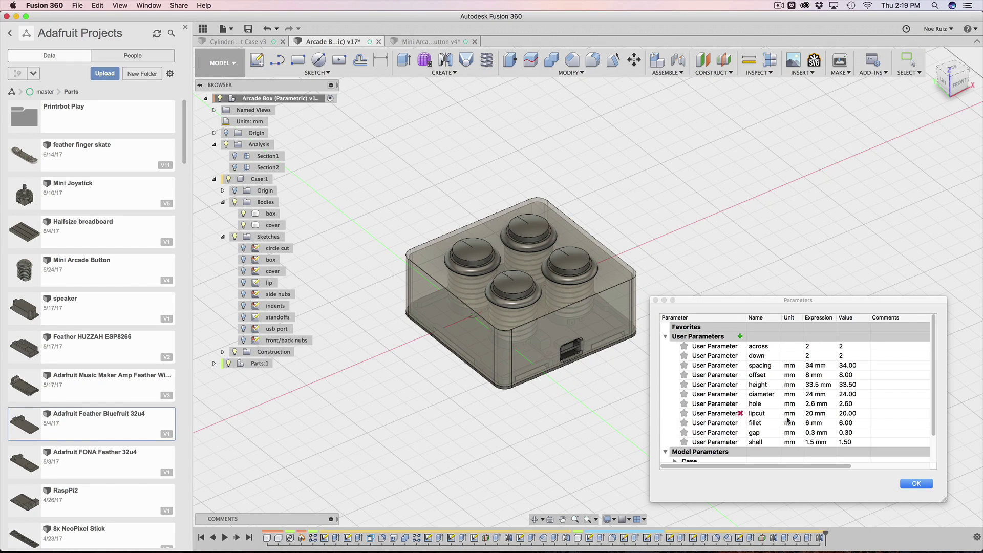
- Set the across user parameter to 4
click(816, 345)
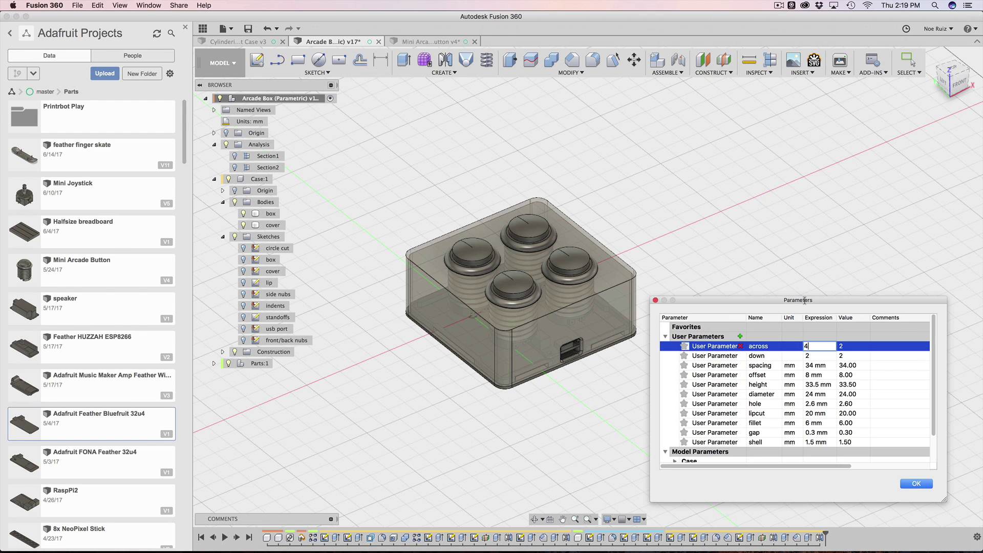
text(4)
key(Return)
- Set both the across and down user parameters to 1 for a single-button box
click(815, 344)
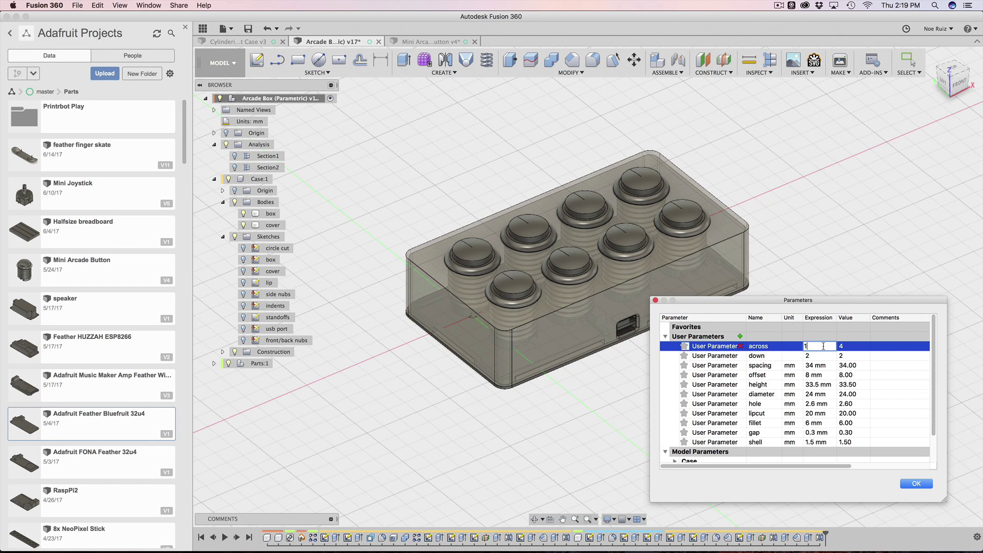
key(Return)
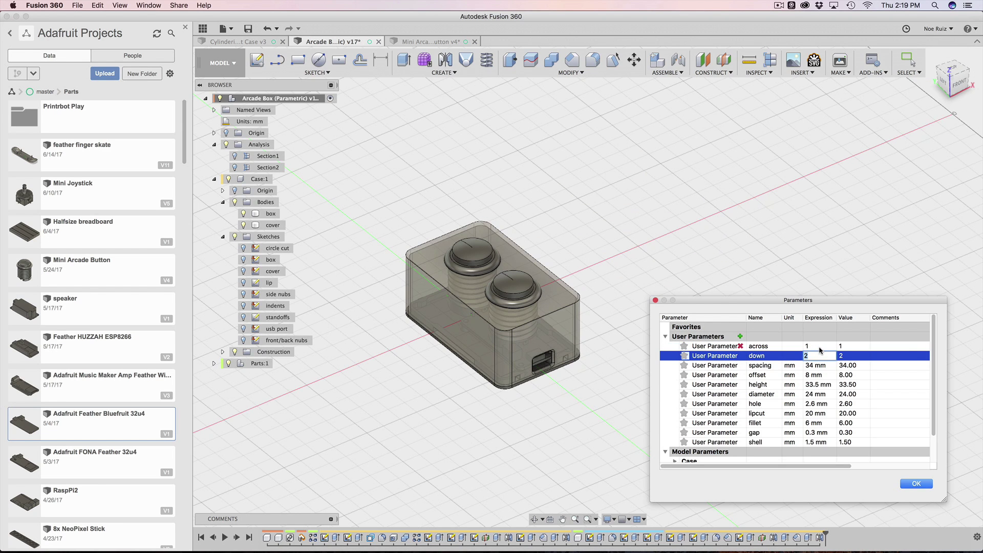
text(1)
click(780, 244)
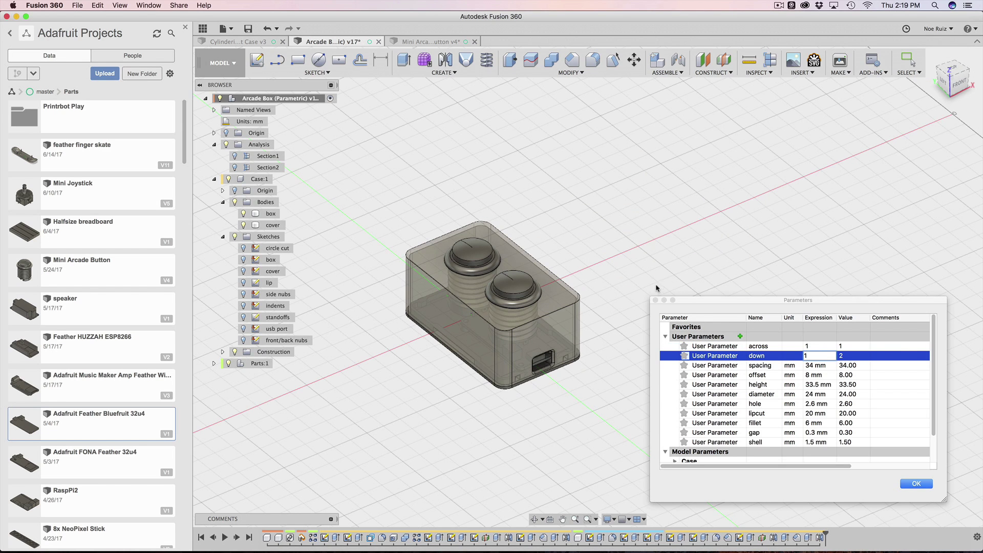
scroll(467, 323, up, 3)
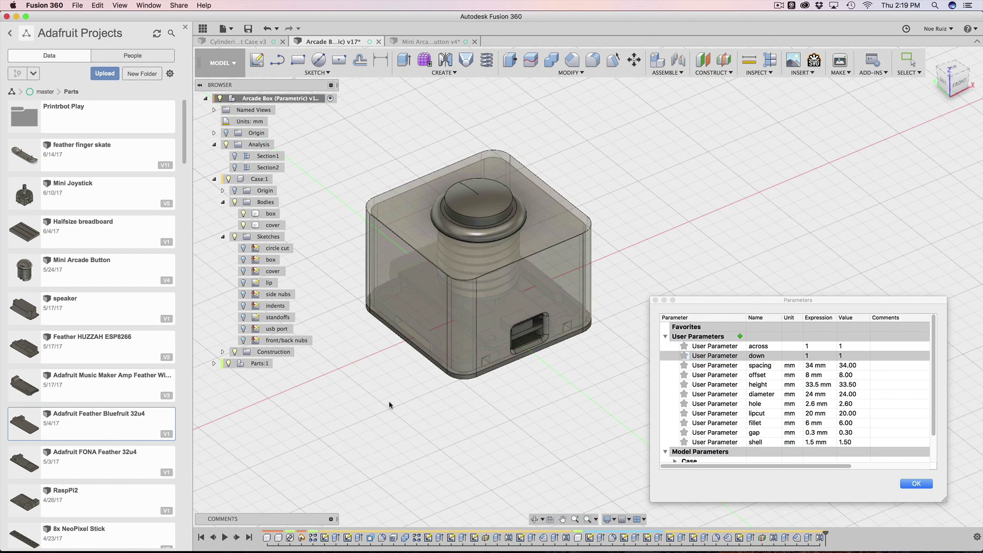
- Examine the base and underside of the single-button box to check how the standoffs fit within the case
shift+middle_drag(400, 410, 421, 455)
scroll(434, 371, up, 2)
scroll(408, 337, up, 3)
scroll(408, 337, down, 2)
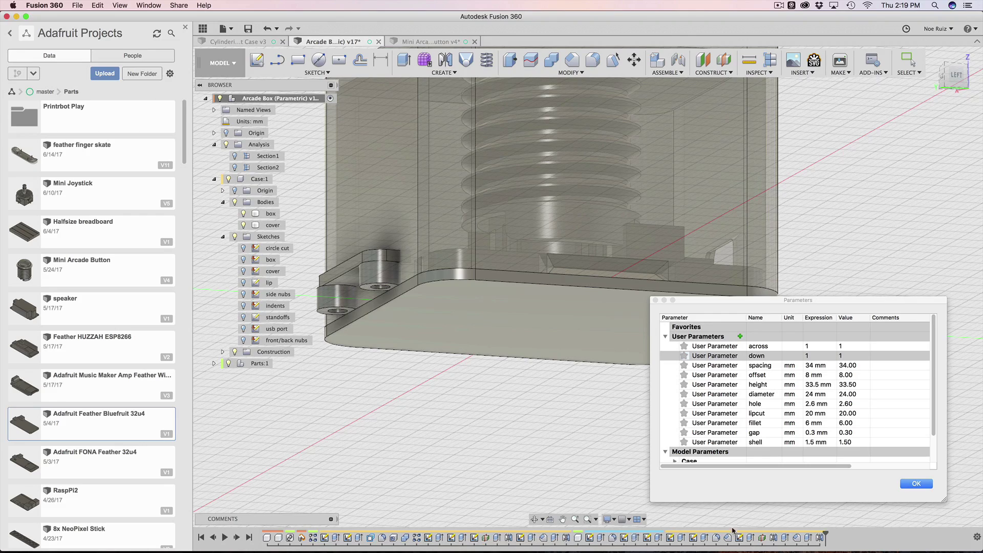
middle_drag(462, 436, 535, 405)
scroll(557, 392, down, 2)
shift+middle_drag(362, 426, 379, 413)
scroll(453, 344, up, 3)
shift+middle_drag(454, 345, 519, 434)
scroll(427, 293, down, 3)
scroll(520, 249, up, 3)
scroll(521, 250, down, 4)
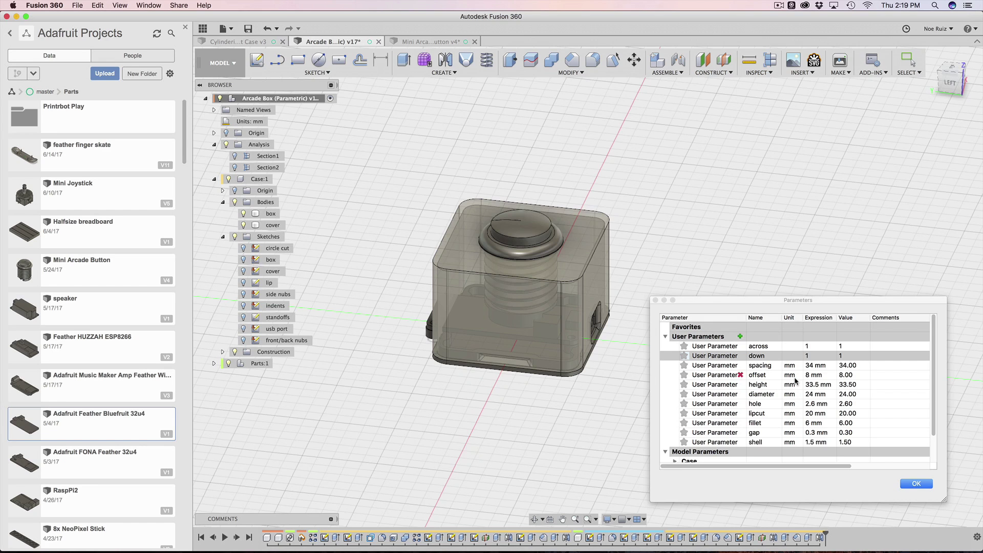
- Set the offset user parameter to 15 mm and inspect the box from its front corner
click(808, 376)
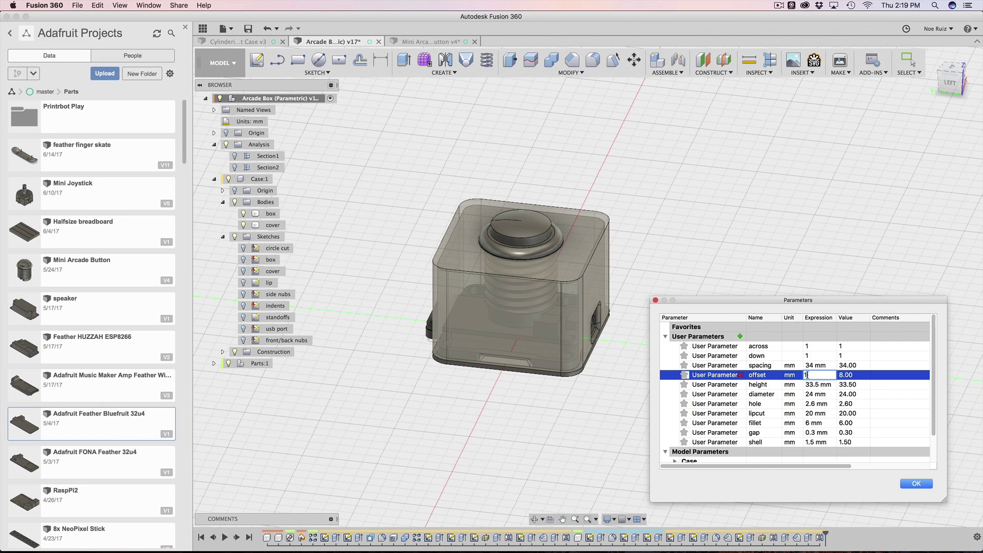
key(Return)
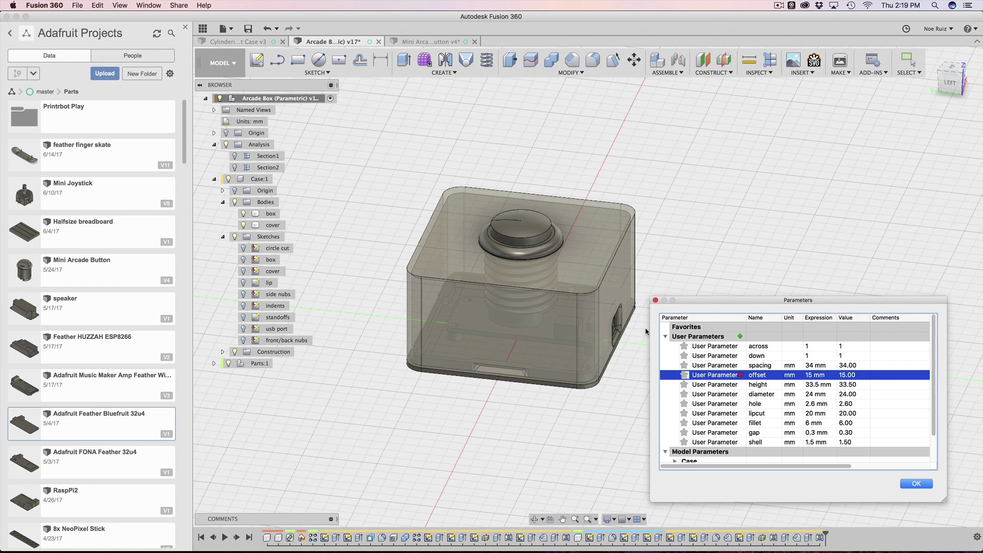
shift+middle_drag(729, 209, 428, 226)
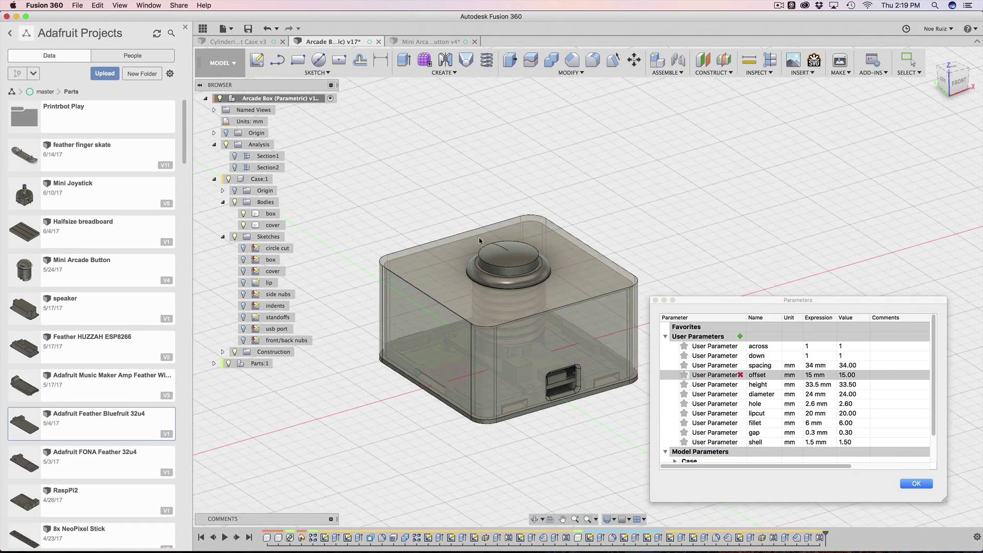
double_click(824, 376)
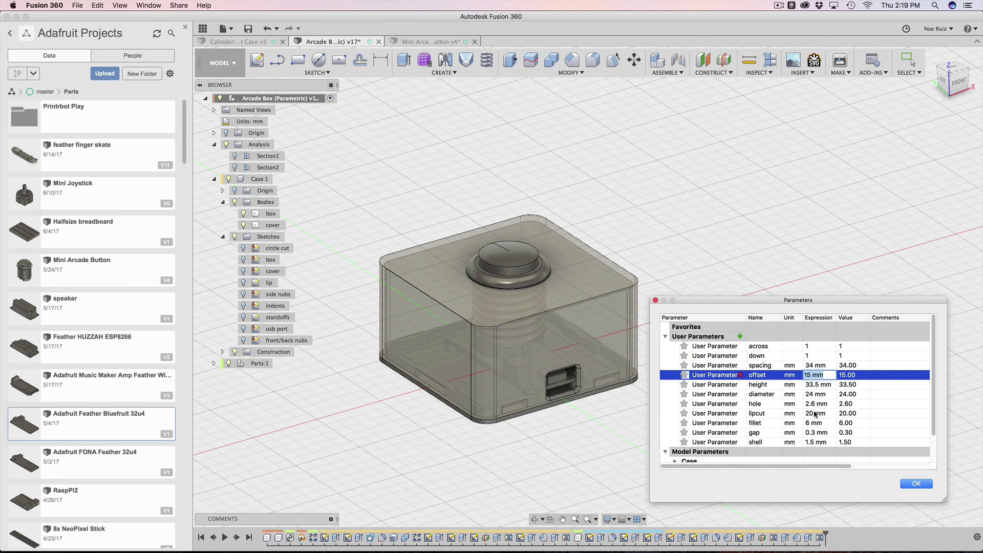
- Set the across and down user parameters to 2 for a two-by-two button layout and check it from above
double_click(820, 346)
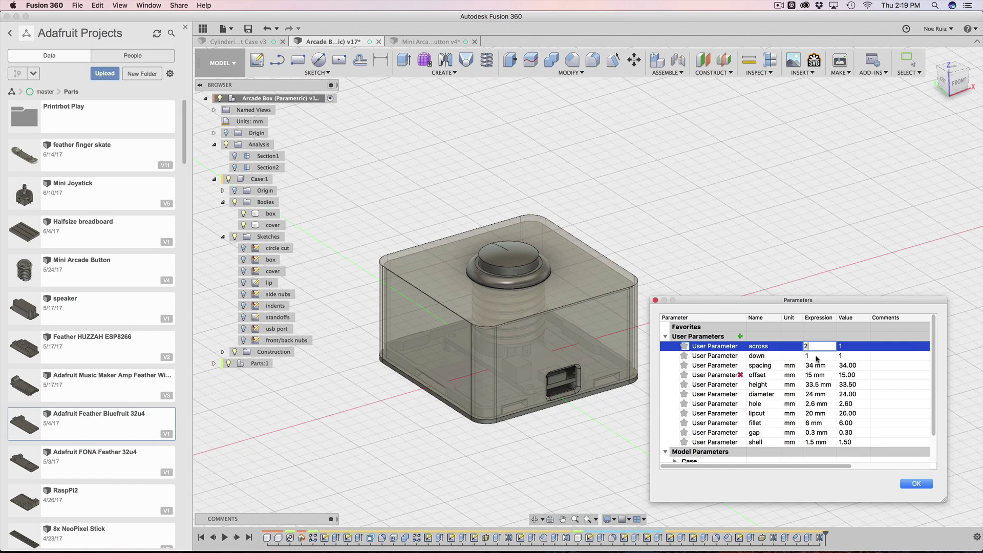
double_click(817, 356)
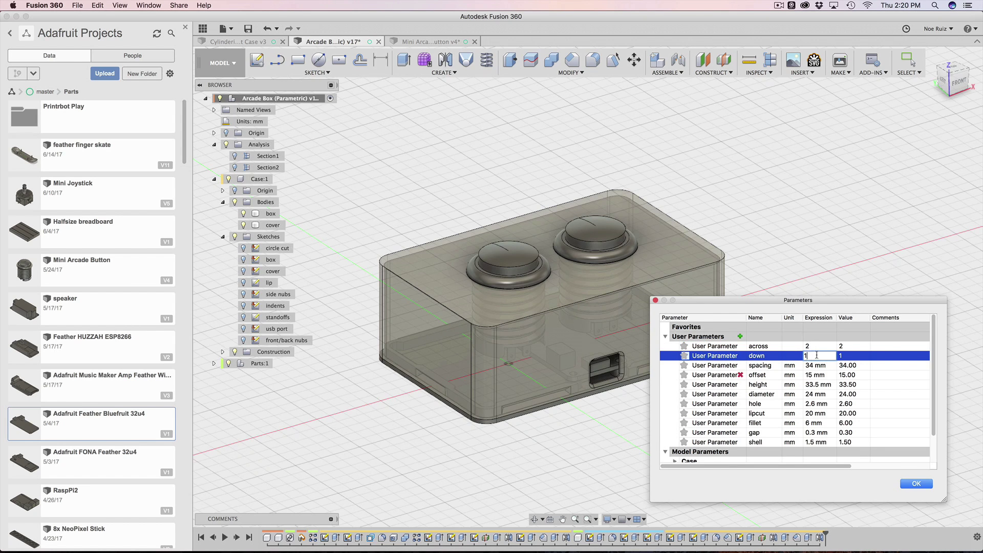
key(Return)
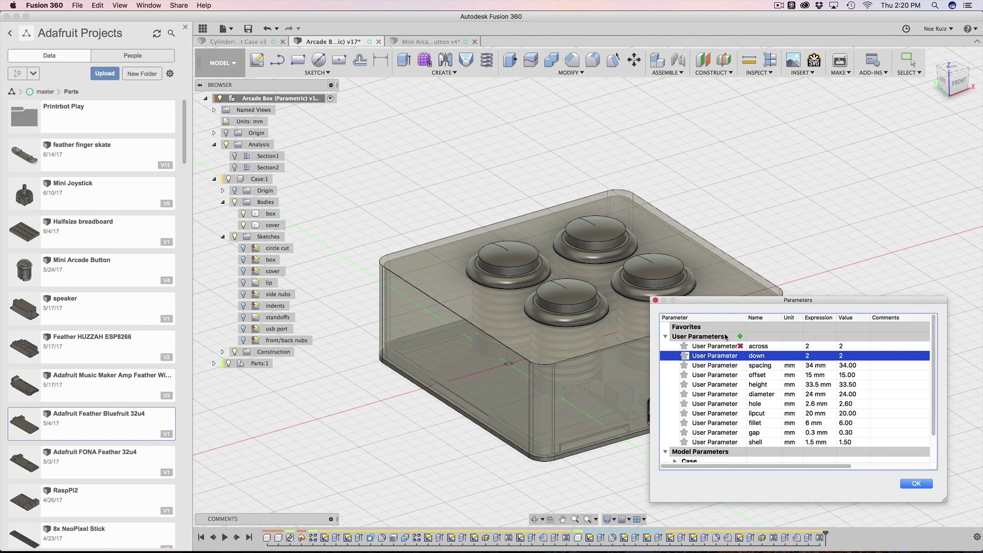
scroll(417, 184, down, 3)
mouse_move(417, 184)
shift+middle_down()
mouse_move(394, 215)
mouse_move(427, 188)
shift+middle_up()
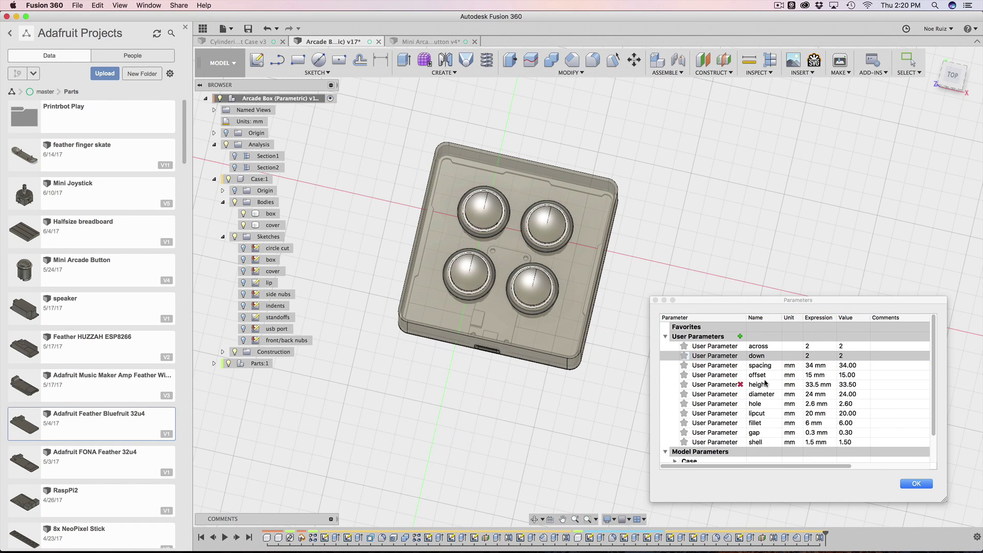
- Set the offset user parameter to 7 mm and check the case edges around the four buttons
double_click(821, 375)
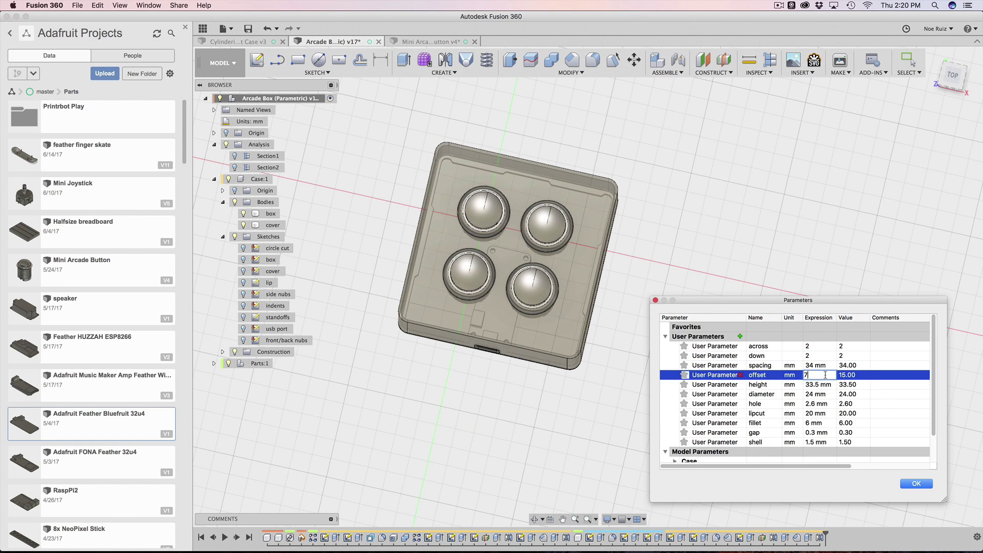
key(Return)
shift+middle_drag(354, 407, 415, 437)
shift+middle_drag(429, 393, 423, 421)
scroll(454, 391, up, 3)
scroll(454, 391, down, 2)
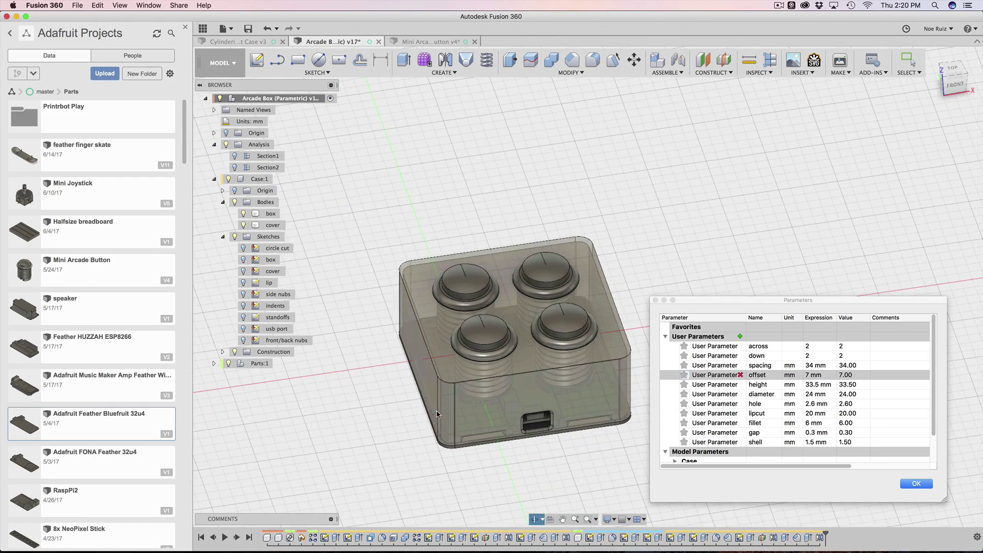
- Set the gap user parameter to 0.2 mm and accept the parameter changes
click(815, 434)
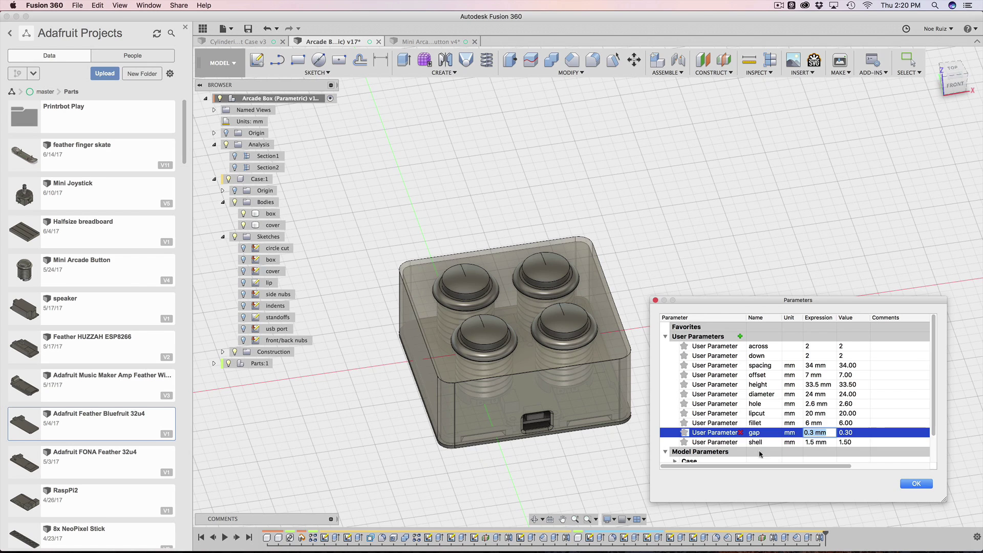
click(813, 434)
key(BackSpace)
text(2)
key(Return)
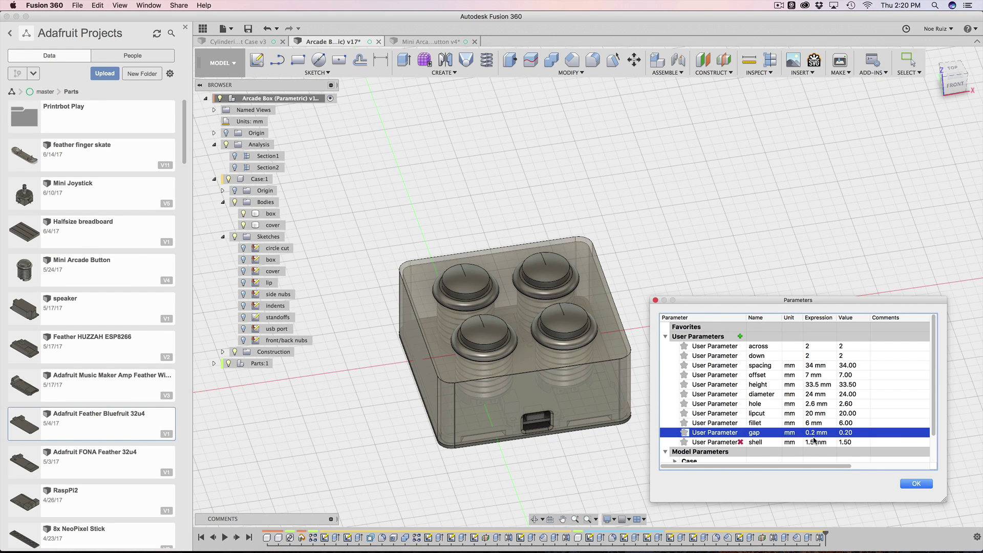
scroll(416, 423, up, 3)
shift+middle_drag(416, 423, 372, 447)
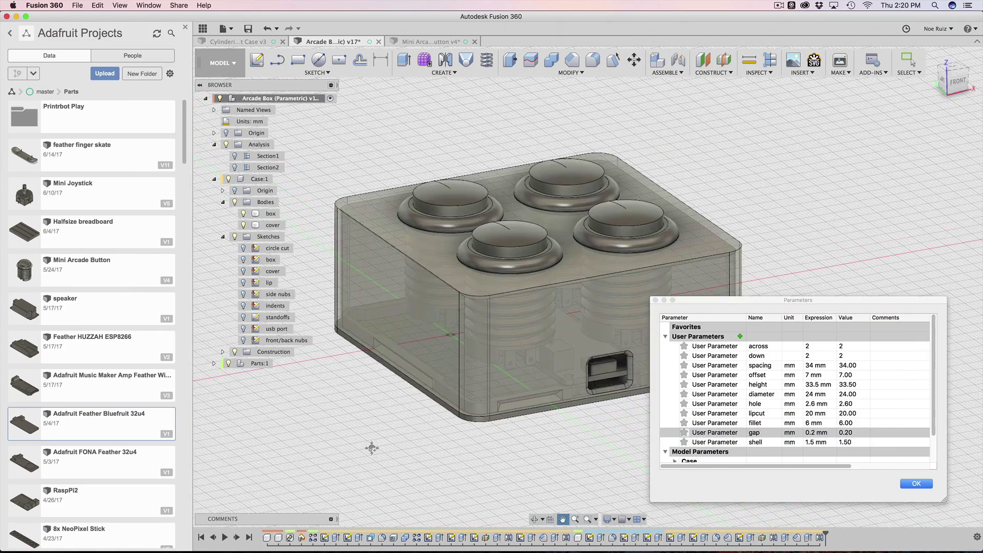
scroll(467, 404, up, 4)
scroll(466, 405, down, 5)
click(917, 483)
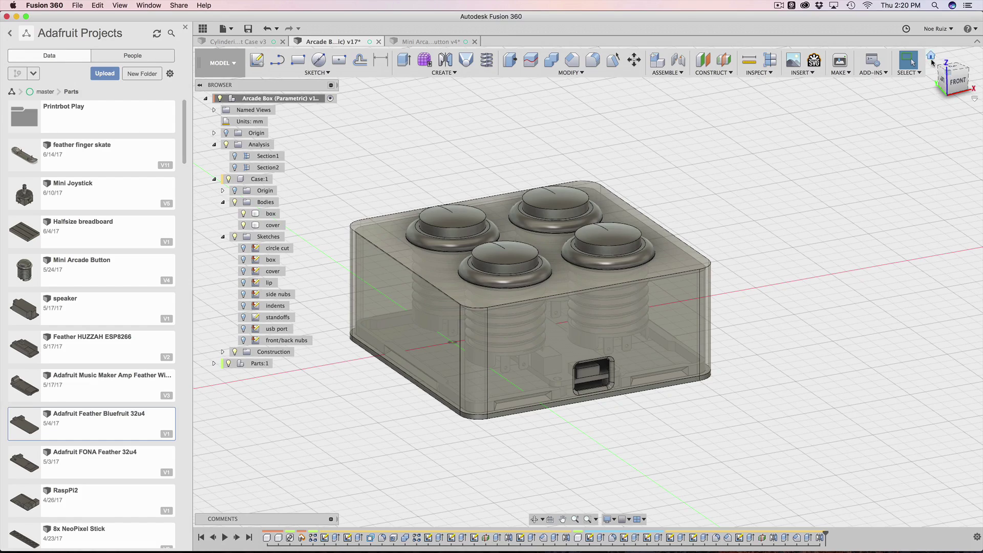
- Return to the home view and review the resized four-button box from its corners and front
click(947, 72)
scroll(781, 316, down, 4)
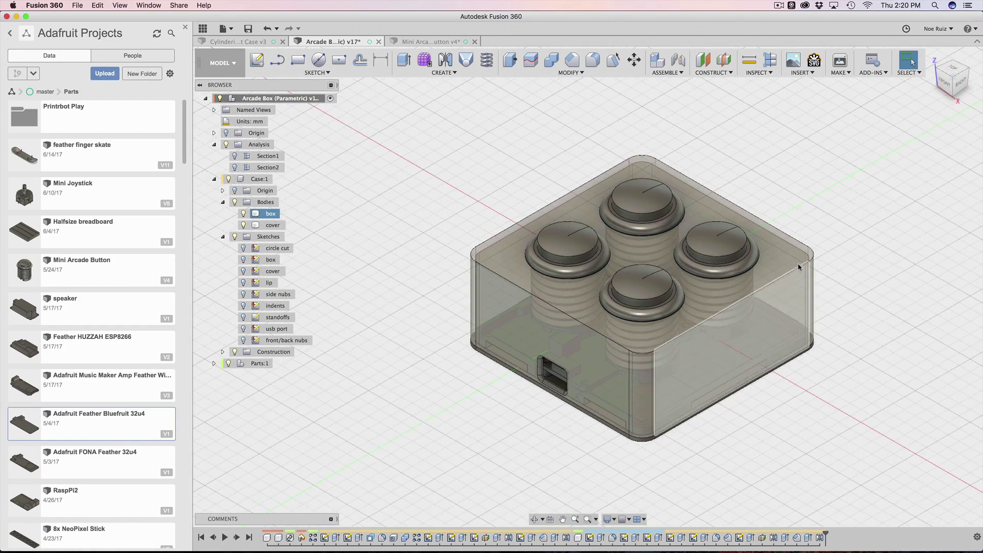
shift+middle_drag(707, 482, 500, 455)
scroll(642, 231, up, 5)
scroll(642, 232, down, 5)
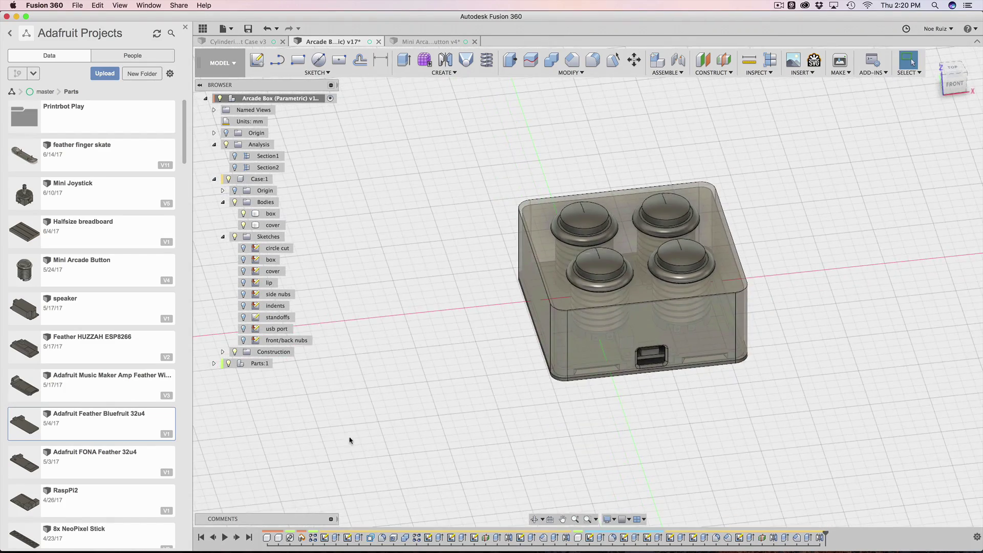
shift+middle_drag(351, 439, 437, 475)
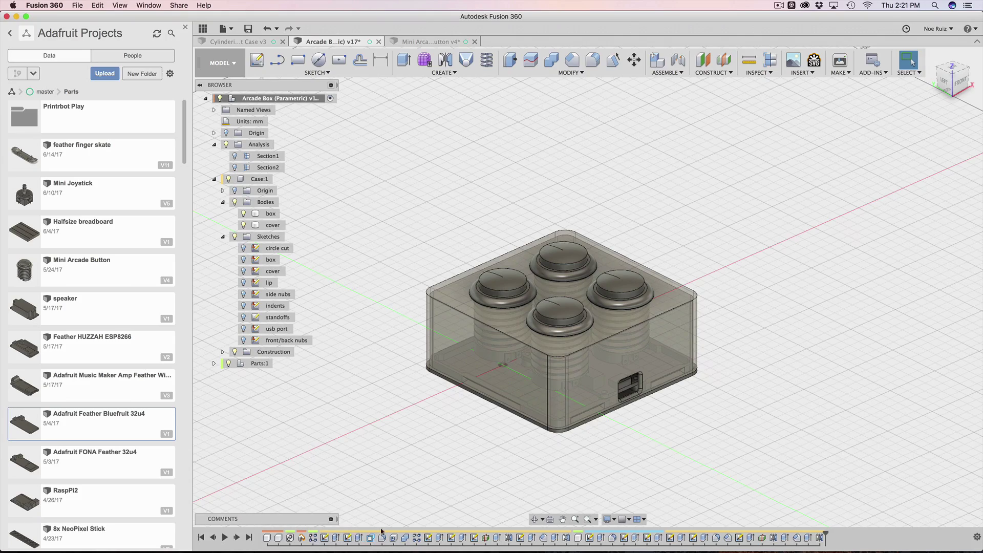
scroll(602, 482, up, 6)
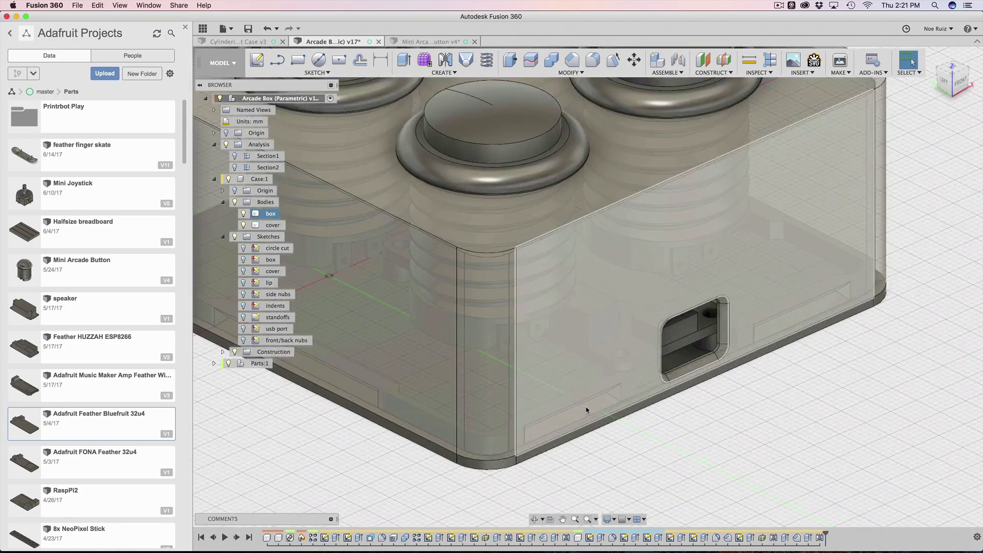
scroll(644, 448, down, 5)
mouse_move(643, 448)
shift+middle_down()
mouse_move(659, 441)
mouse_move(639, 456)
shift+middle_up()
middle_drag(691, 439, 654, 450)
shift+middle_drag(716, 454, 764, 456)
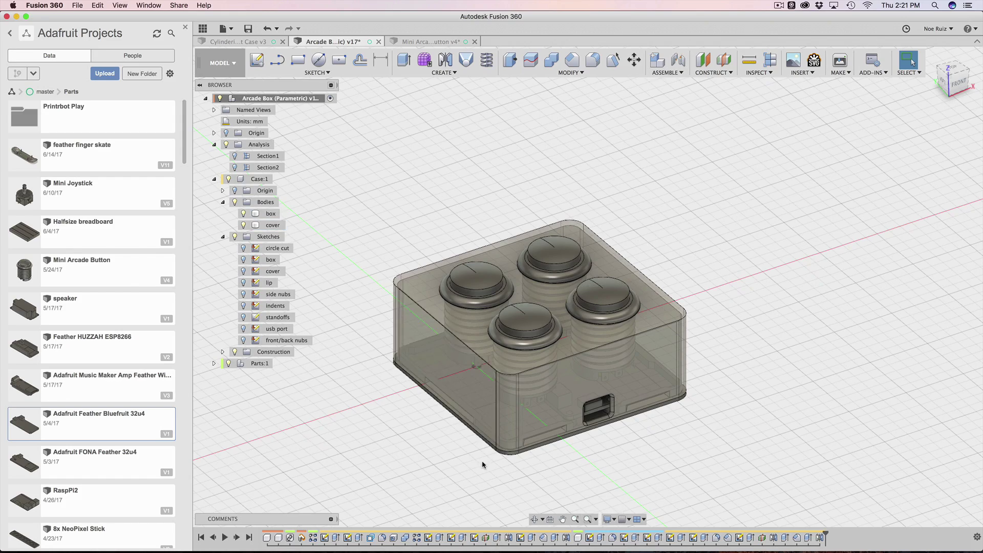
- Examine the USB port cutout, the front nubs and the lower corner where the box meets its cover
scroll(483, 463, up, 4)
shift+middle_drag(469, 461, 441, 452)
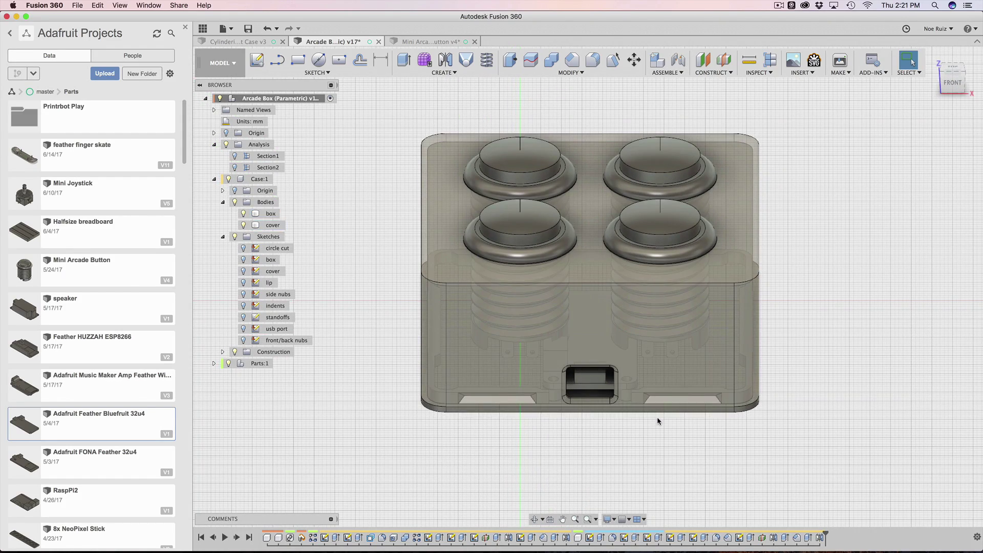
shift+middle_drag(644, 427, 685, 428)
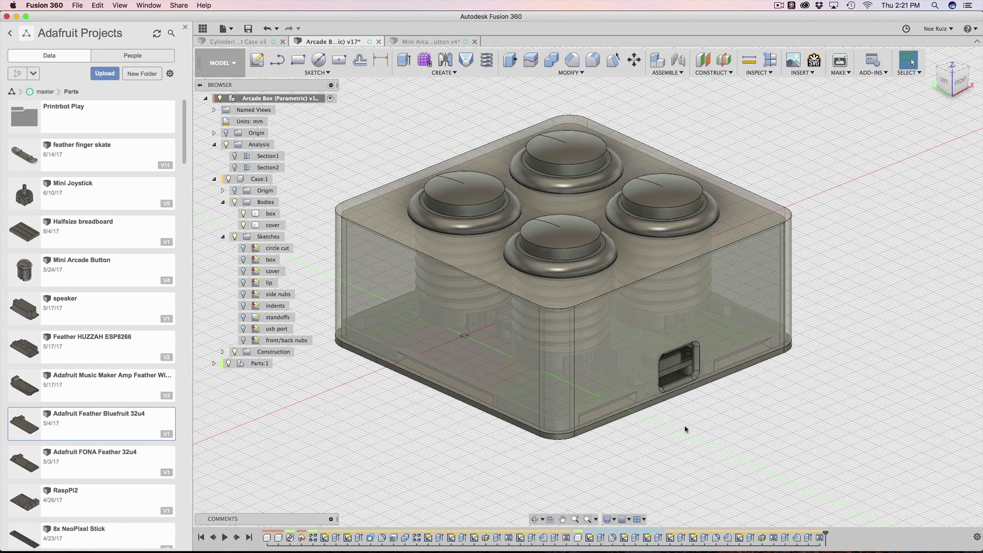
scroll(636, 395, up, 3)
scroll(636, 398, up, 1)
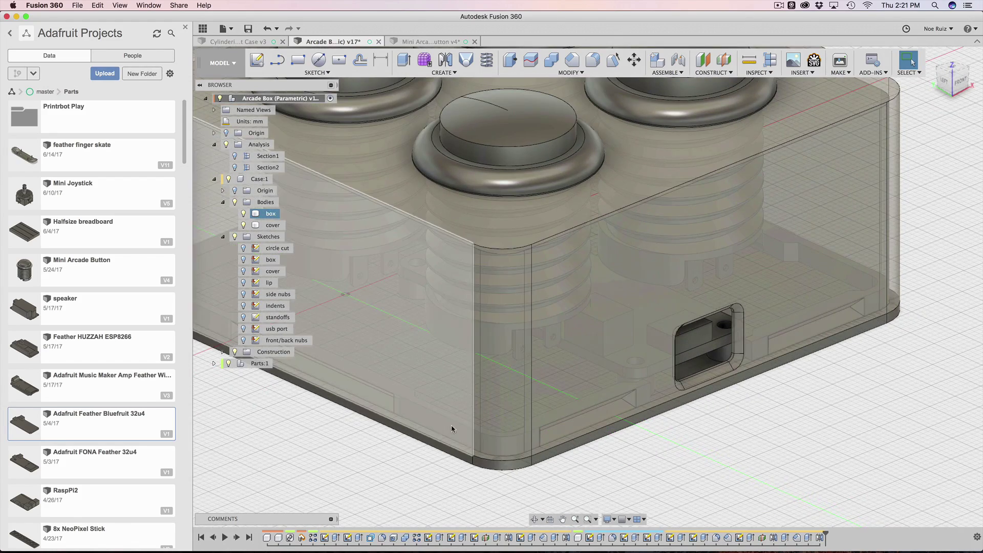
scroll(294, 263, down, 3)
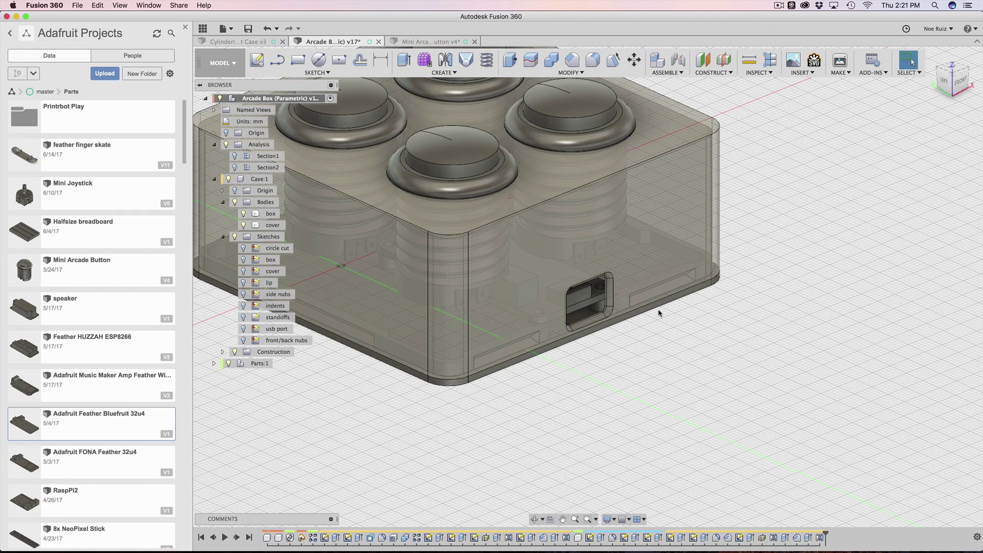
scroll(626, 291, down, 5)
shift+middle_drag(389, 371, 595, 355)
shift+middle_drag(854, 426, 625, 357)
shift+middle_drag(733, 354, 669, 416)
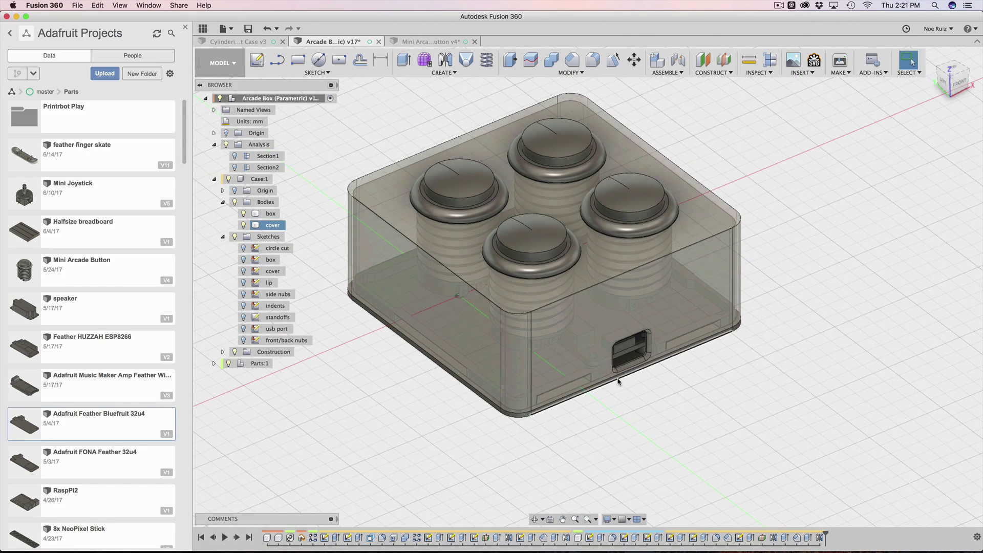
shift+middle_drag(618, 381, 702, 405)
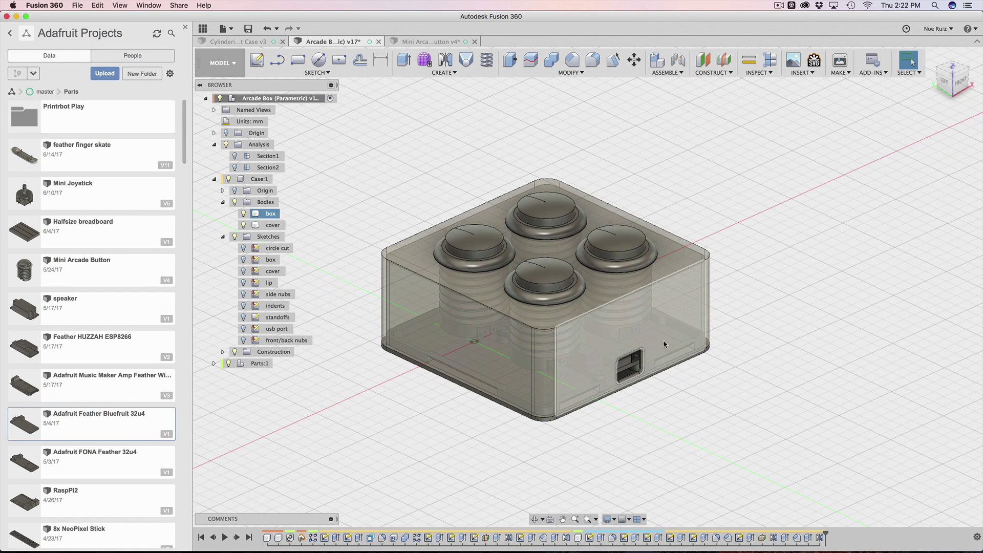